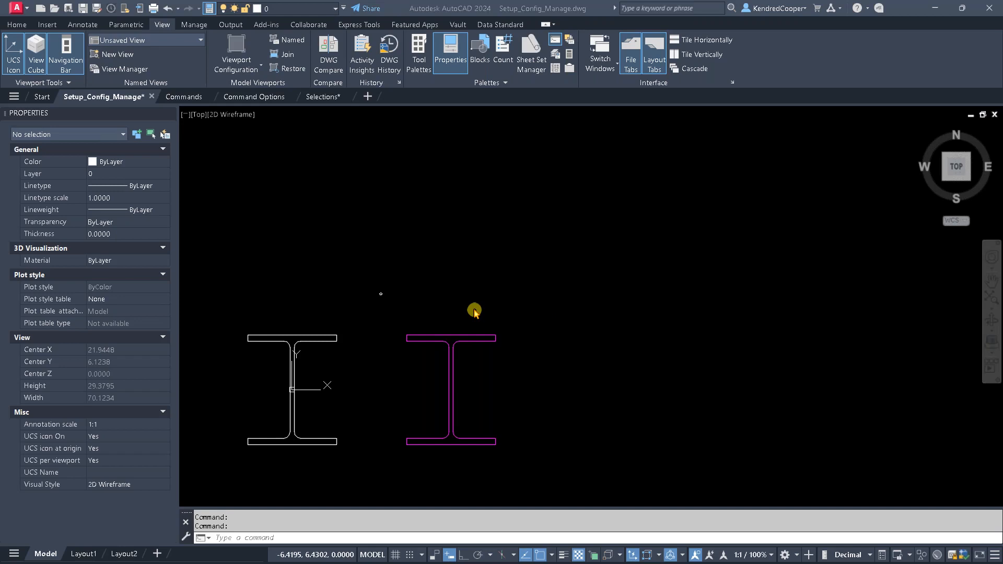
- Examine how smoothly the magenta I-beam's rounded inner corners and the small circle above the beams are displayed
scroll(418, 345, up, 4)
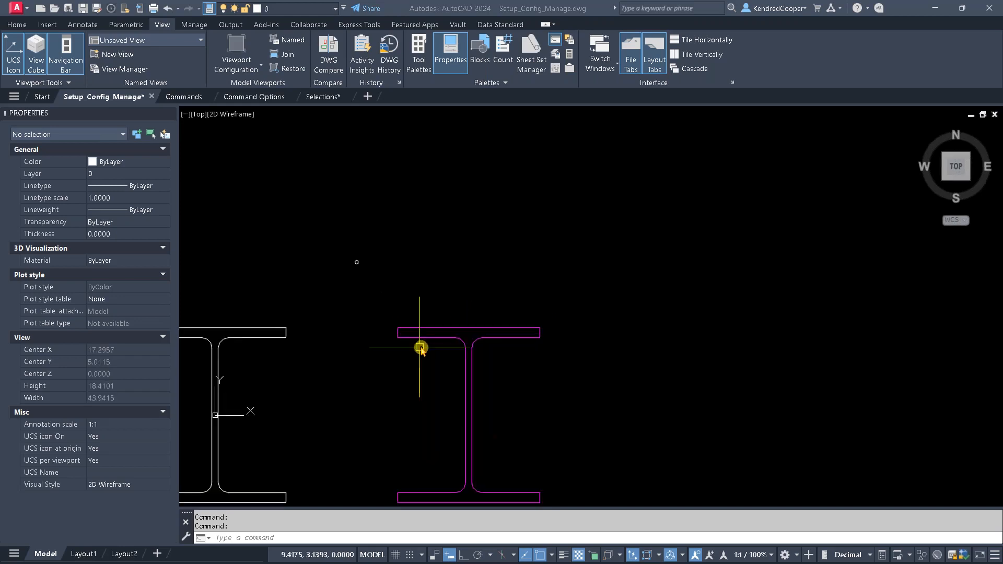
scroll(426, 346, up, 2)
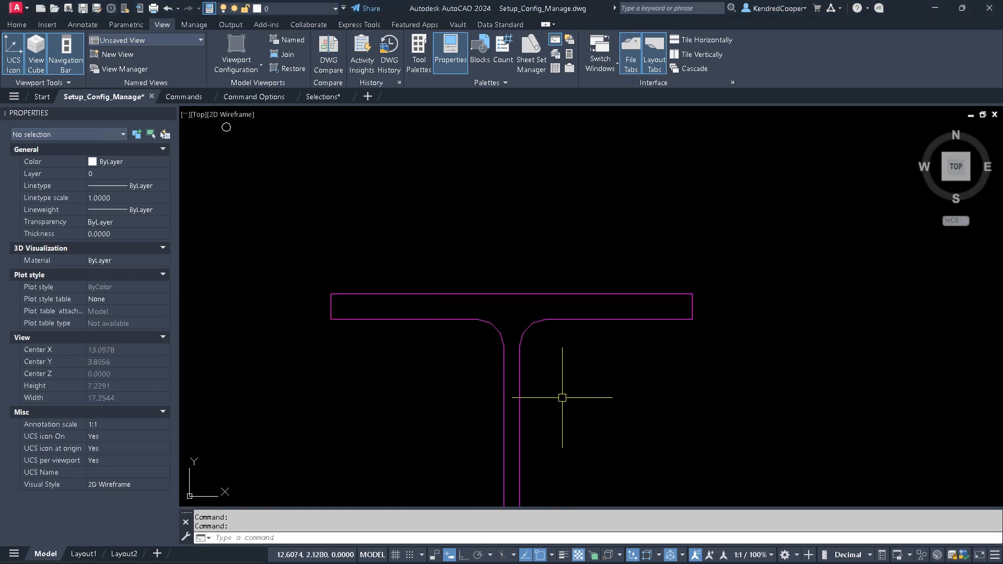
middle_drag(413, 356, 571, 409)
scroll(653, 425, up, 4)
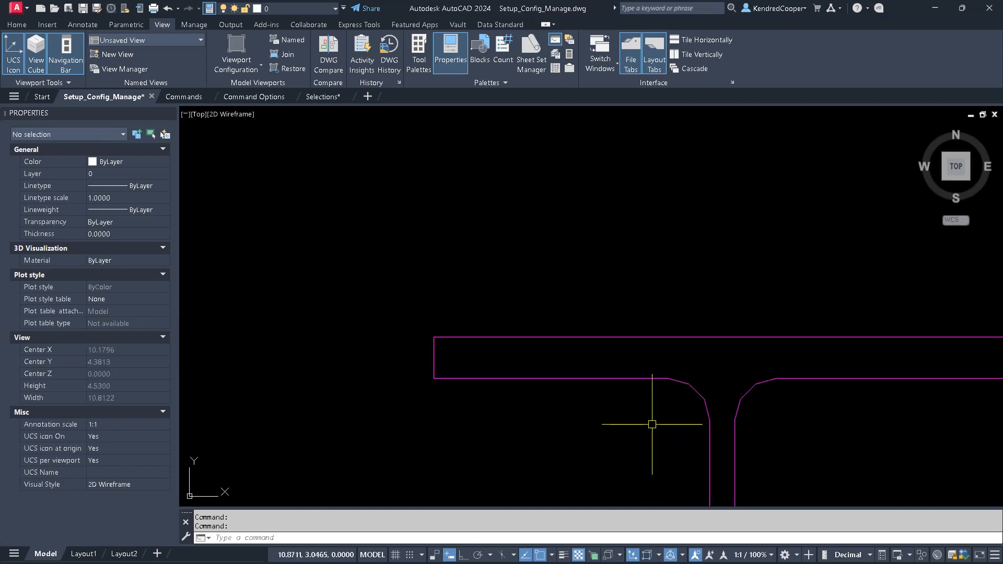
middle_drag(652, 421, 538, 377)
scroll(542, 380, up, 2)
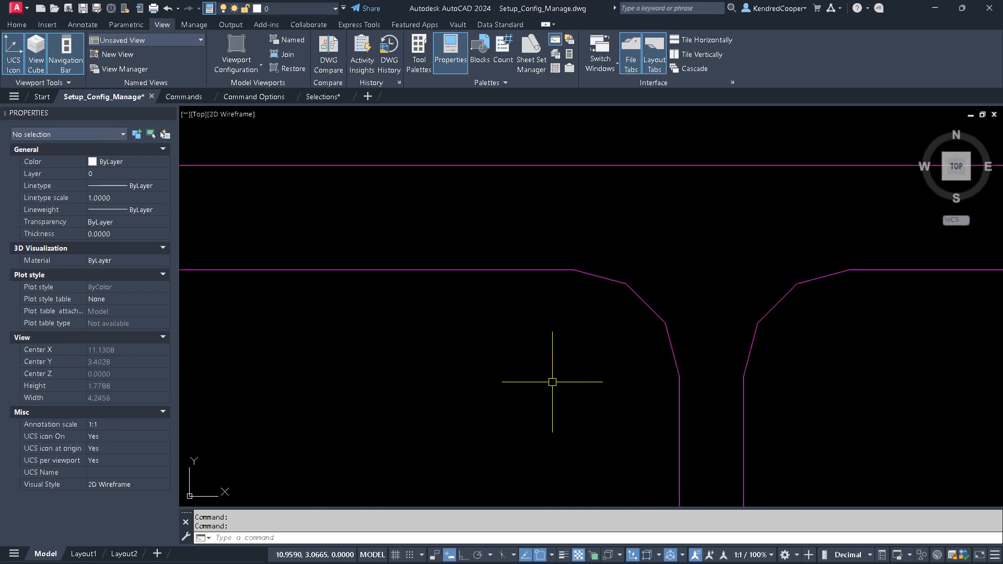
scroll(565, 384, down, 4)
middle_drag(387, 267, 631, 410)
middle_drag(410, 208, 464, 313)
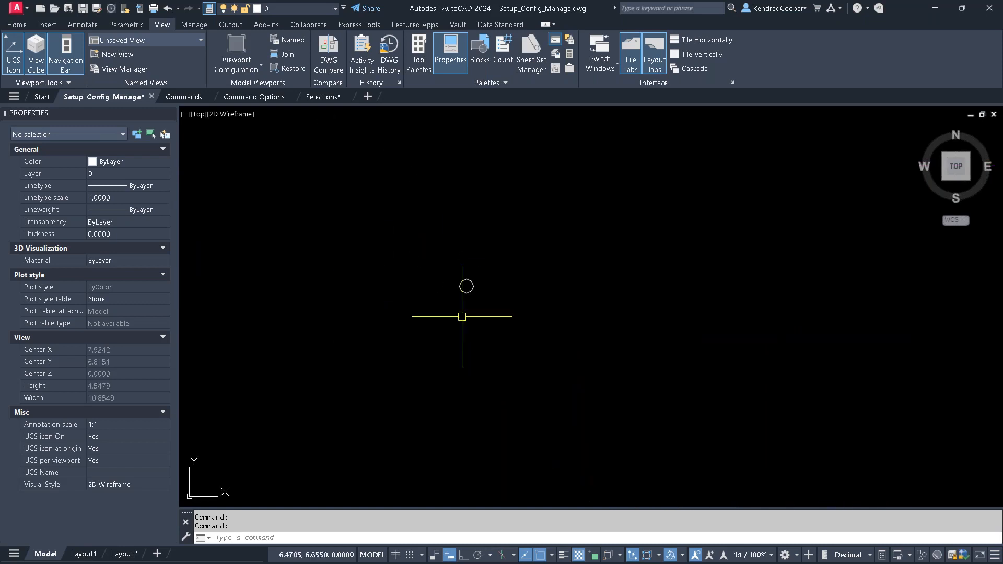
scroll(448, 276, up, 2)
scroll(520, 324, up, 3)
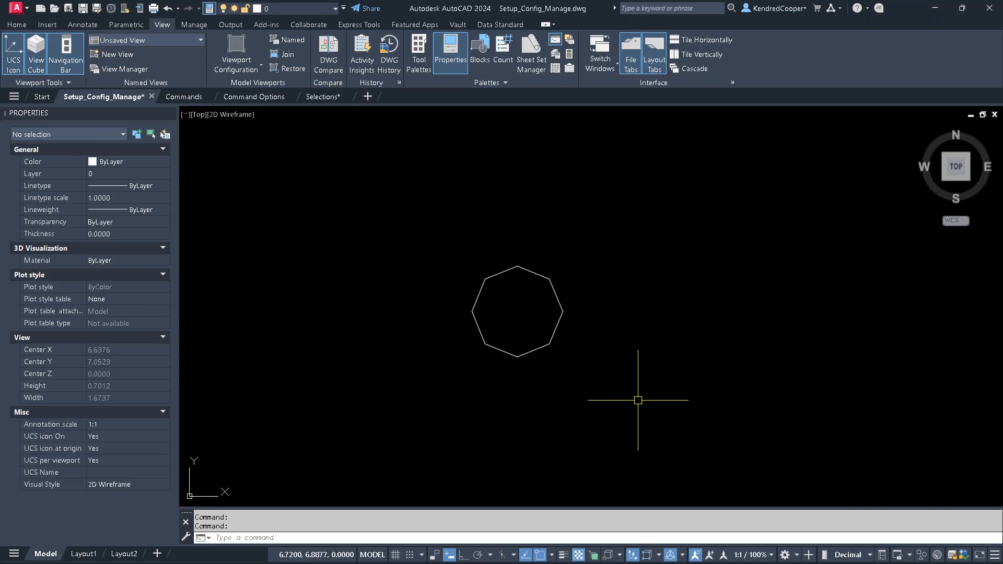
middle_drag(647, 399, 606, 337)
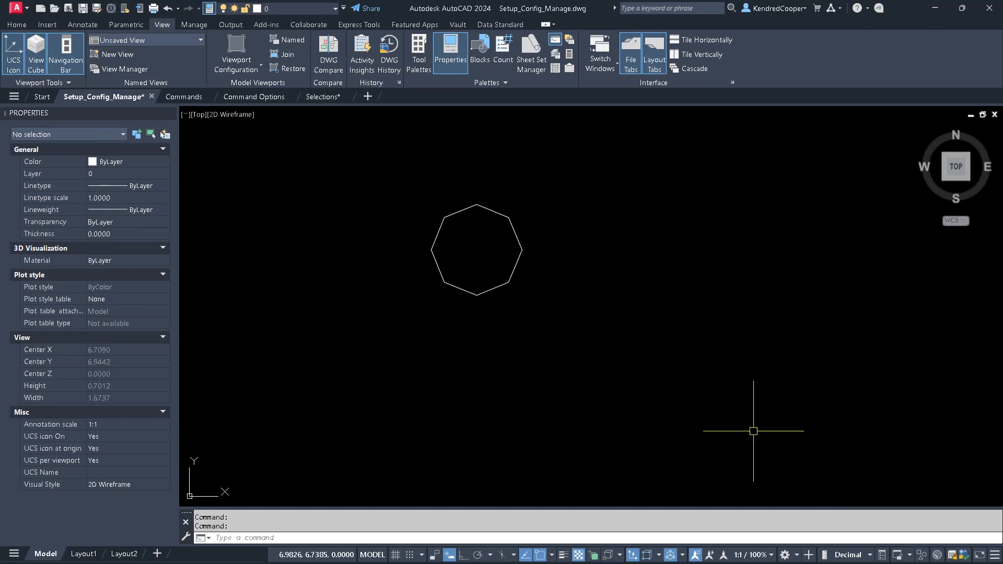
- Check the hardware acceleration and 2D display settings in Graphics Performance, leaving them as they are
click(936, 556)
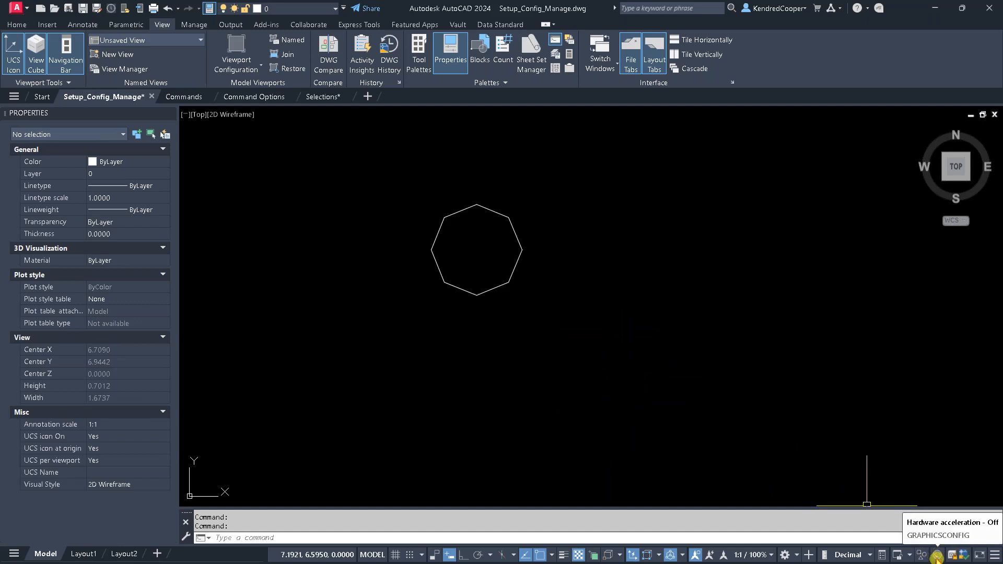
right_click(937, 557)
click(940, 542)
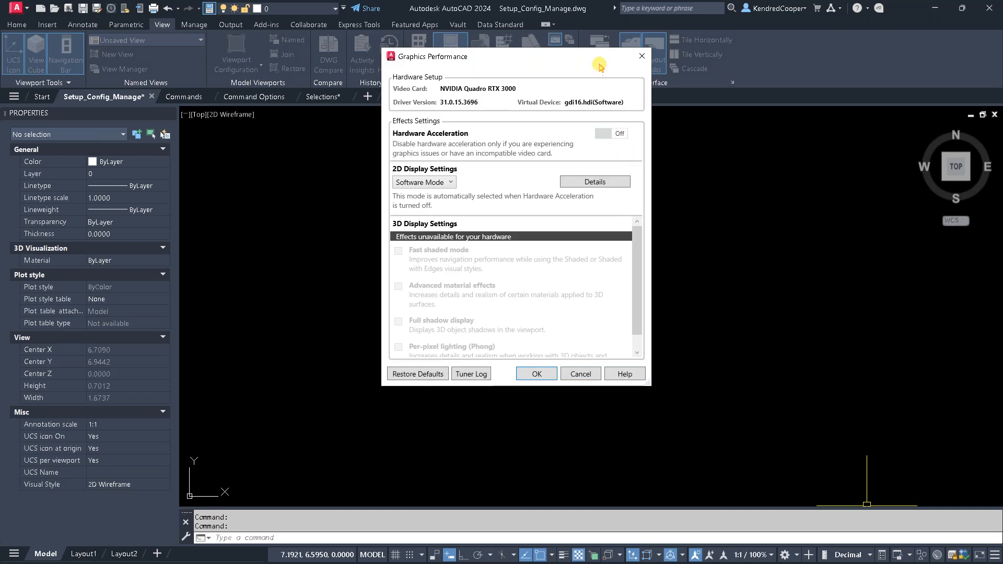
drag(601, 66, 783, 137)
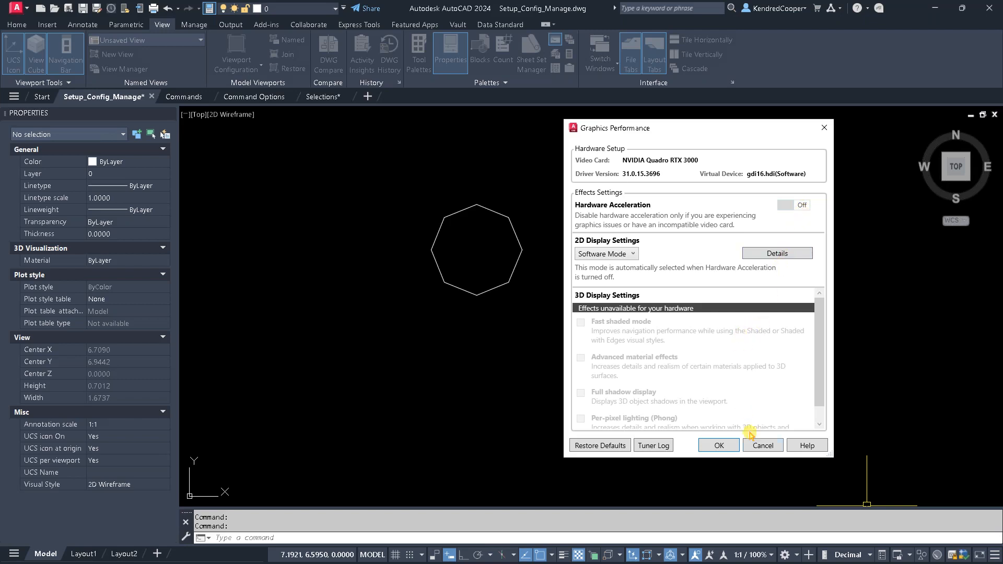
click(763, 447)
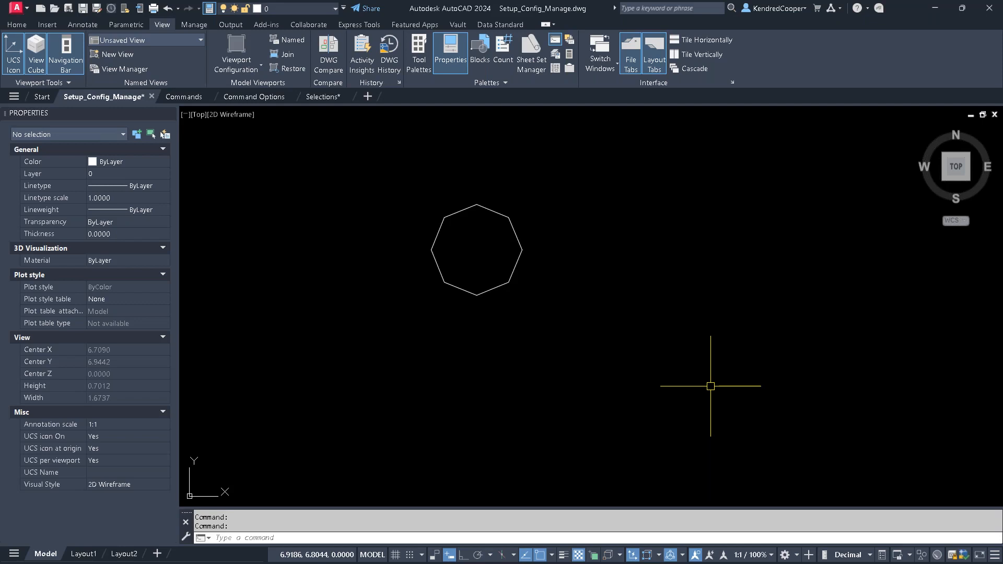
text(OP)
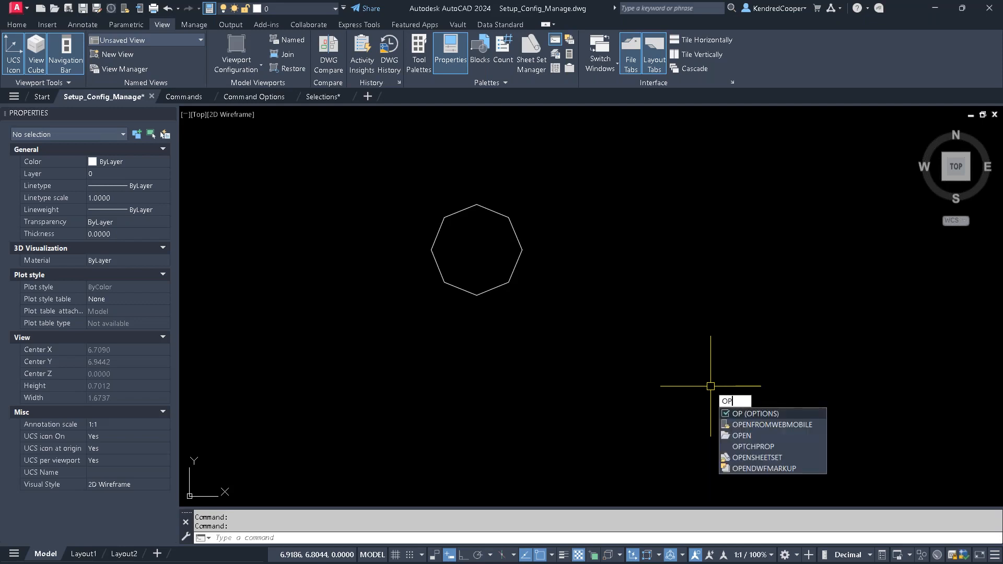
key(Escape)
key(Escape)
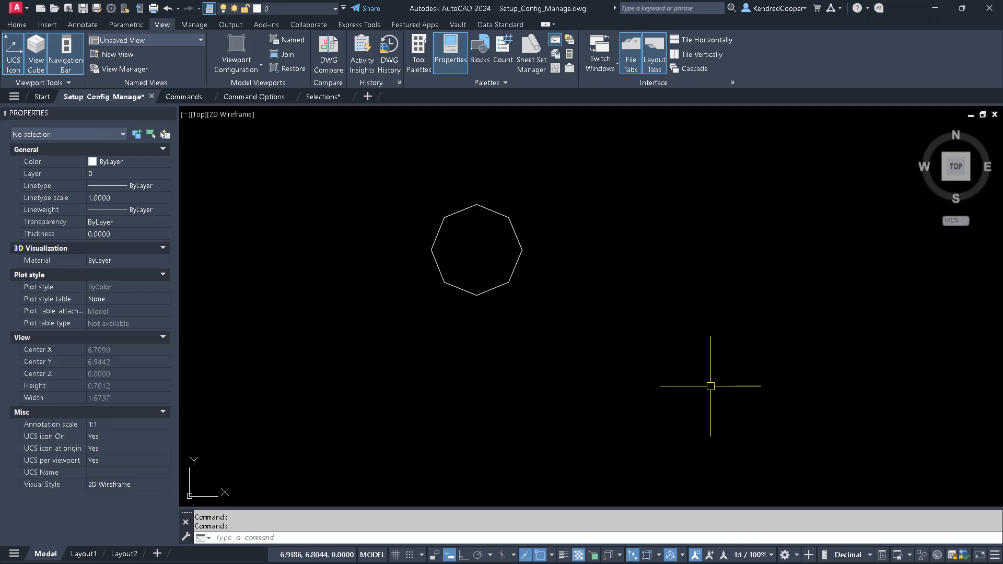
right_click(625, 530)
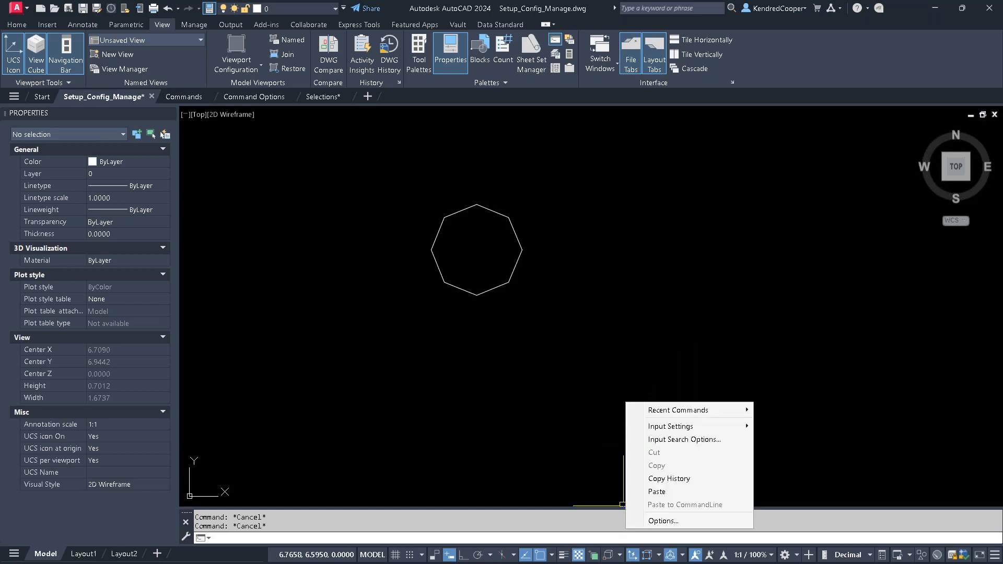
click(664, 521)
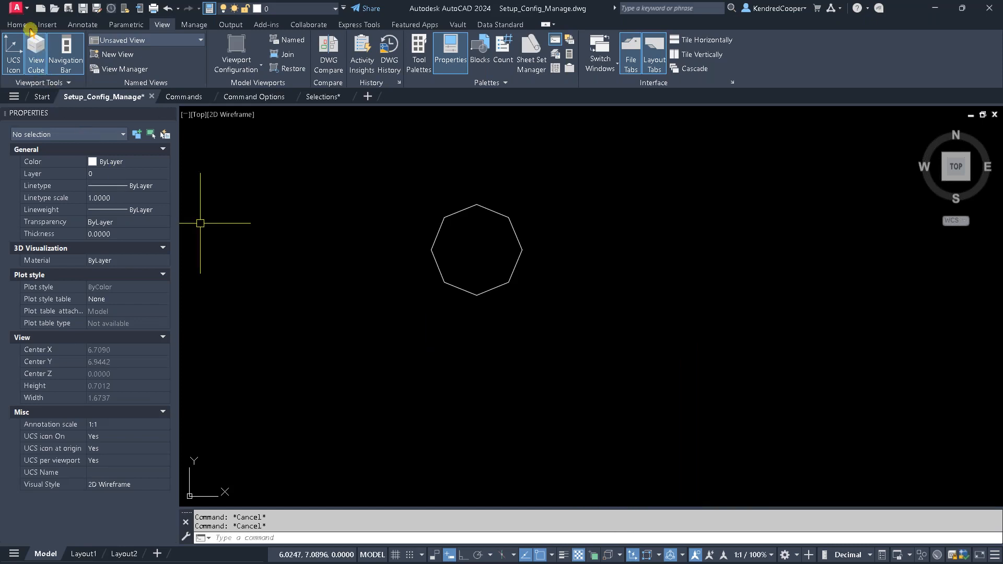
click(17, 11)
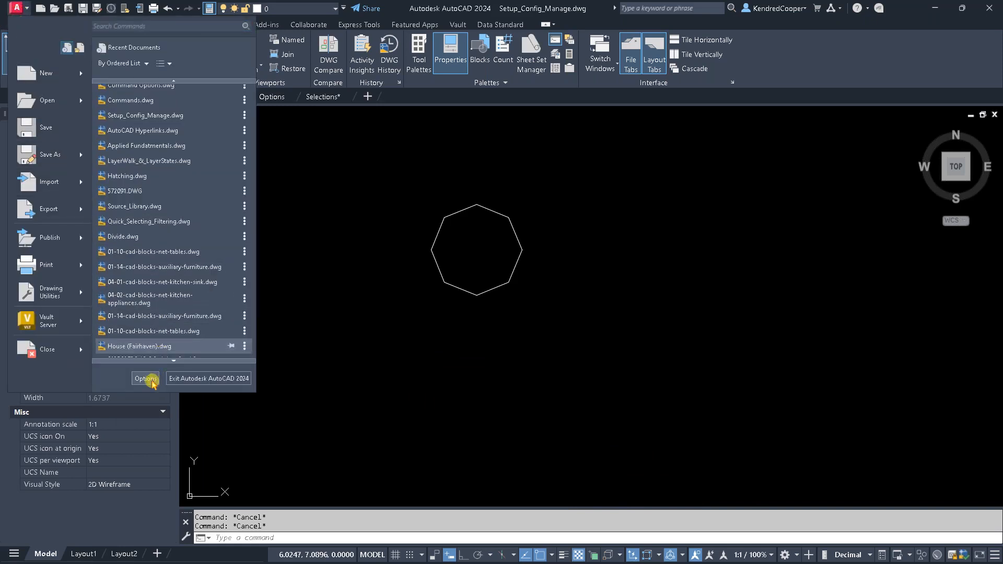
click(563, 348)
- Set the arc and circle smoothness to 1000 in the display options and apply it to the drawing
text(OP)
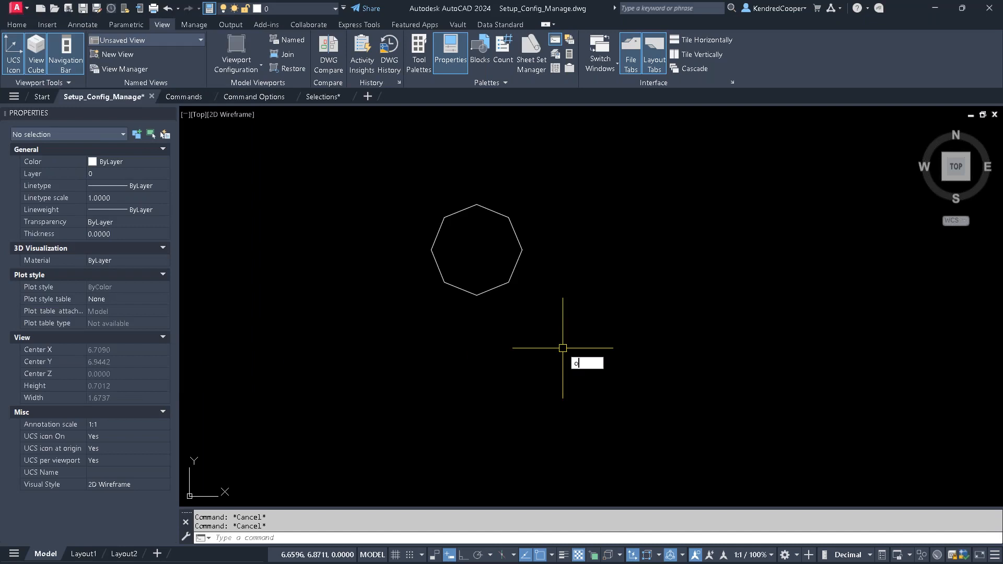
key(Return)
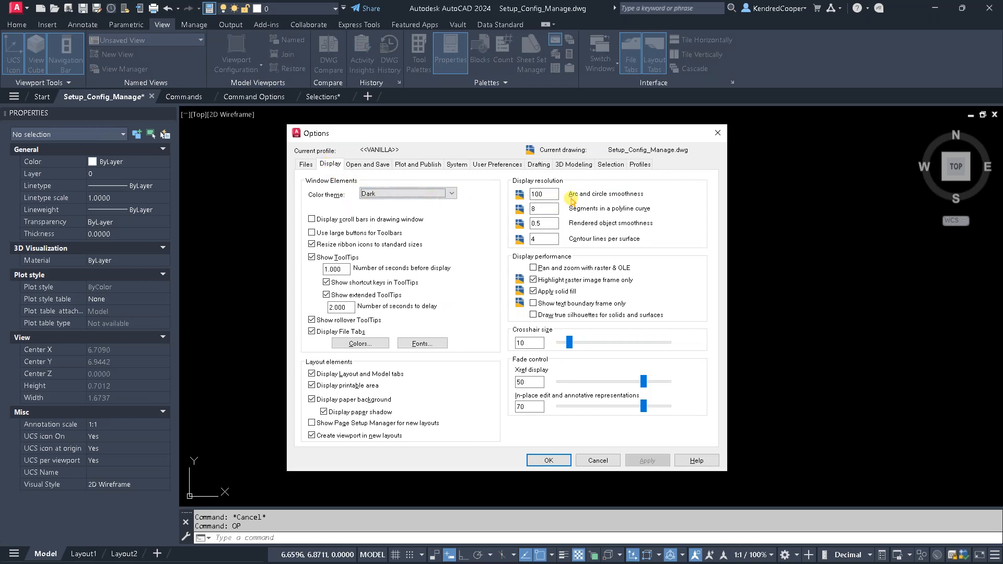
click(546, 193)
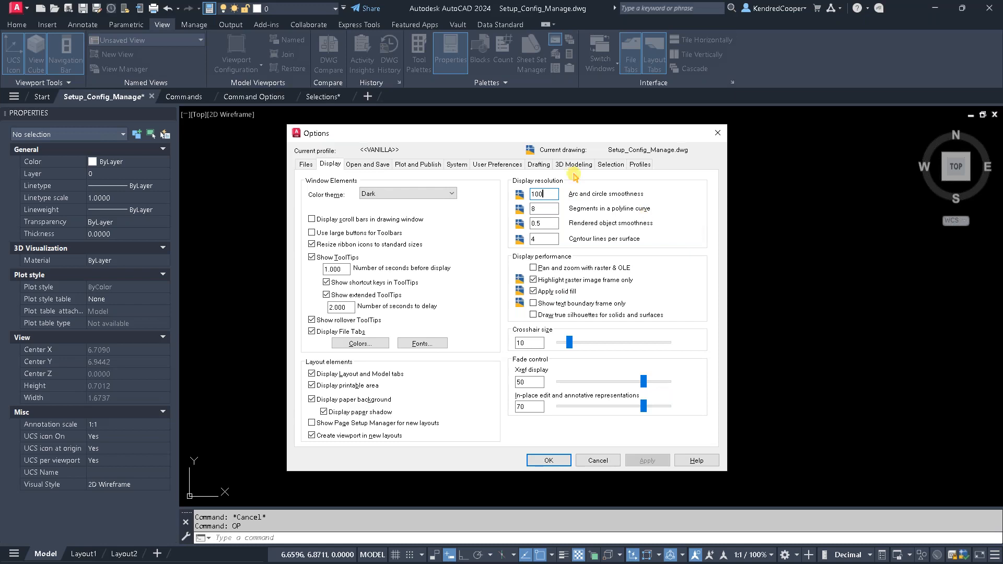
mouse_move(537, 136)
mouse_down()
mouse_move(791, 141)
mouse_move(777, 142)
mouse_up()
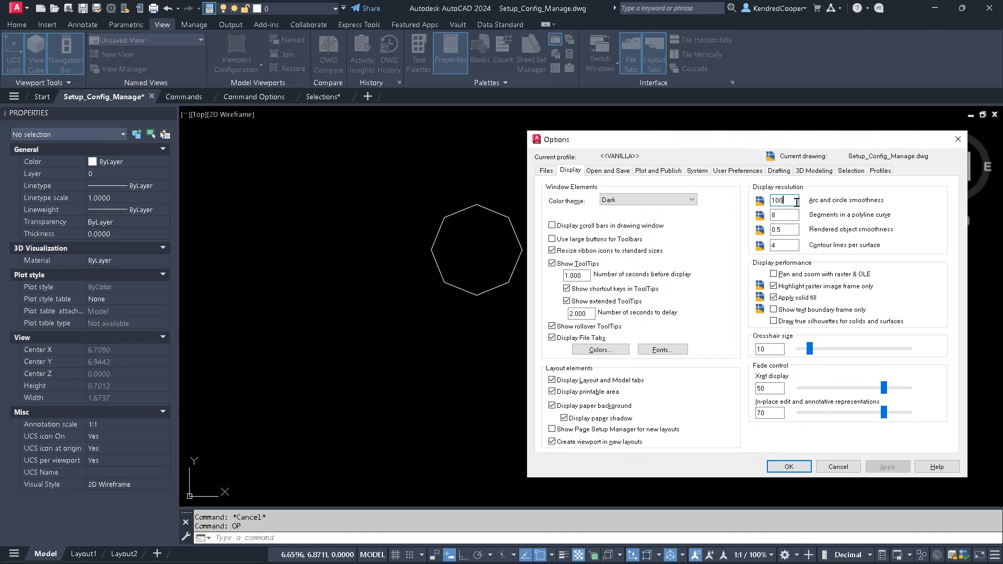
text(0)
click(881, 467)
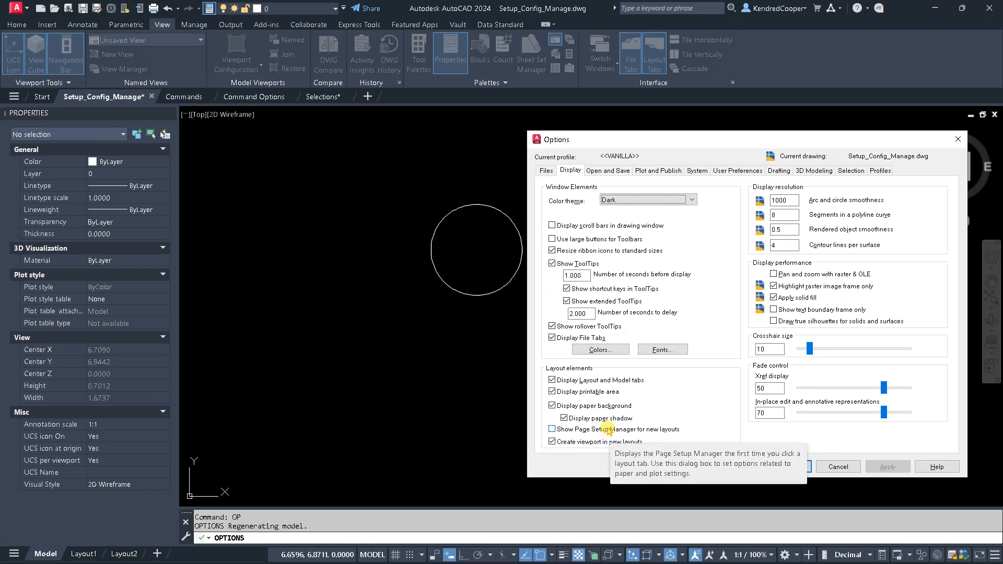
click(791, 467)
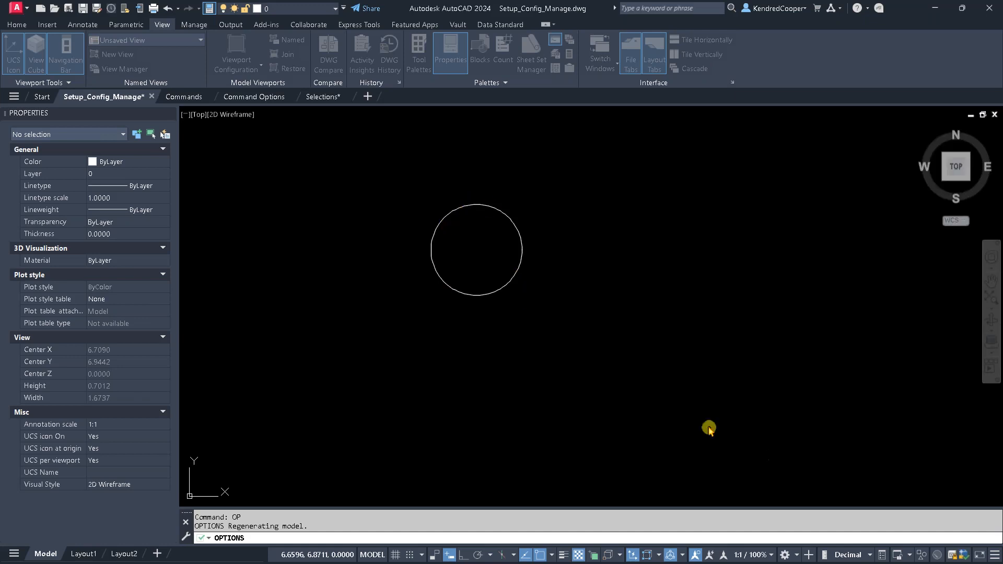
- Set the arc and circle smoothness to 100 in the display options and apply it to the drawing
scroll(653, 393, down, 4)
scroll(653, 393, down, 8)
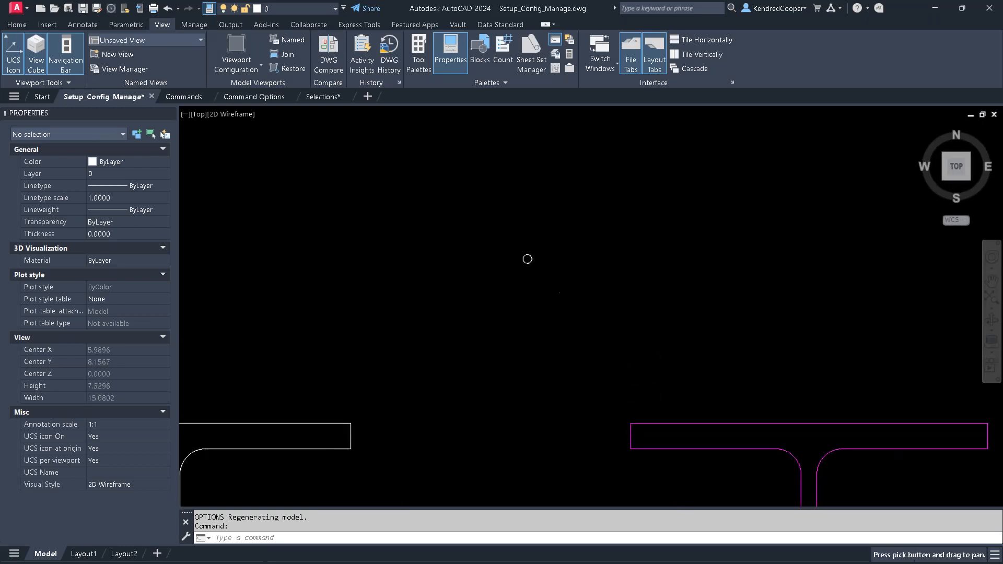
middle_drag(588, 296, 580, 232)
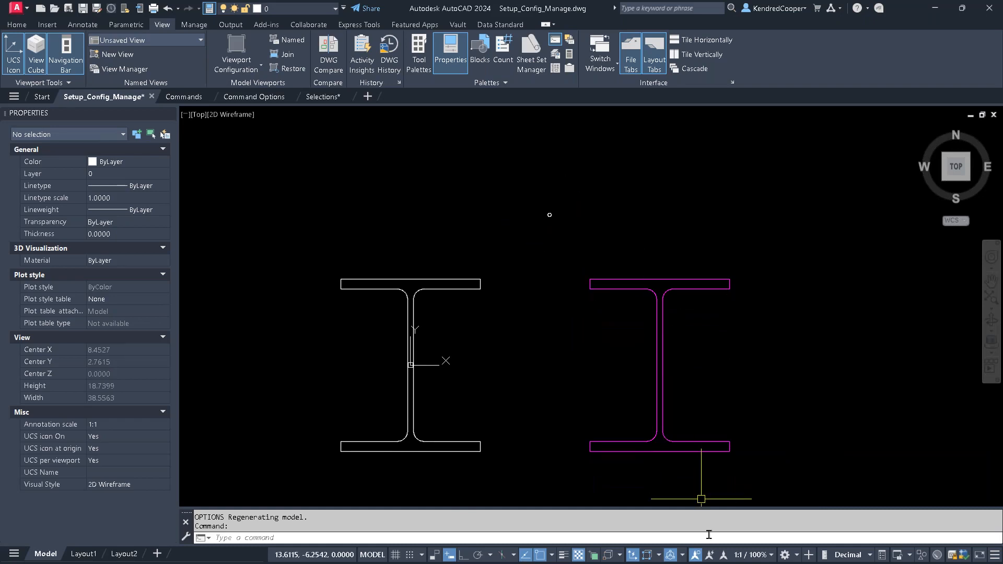
right_click(707, 532)
click(742, 527)
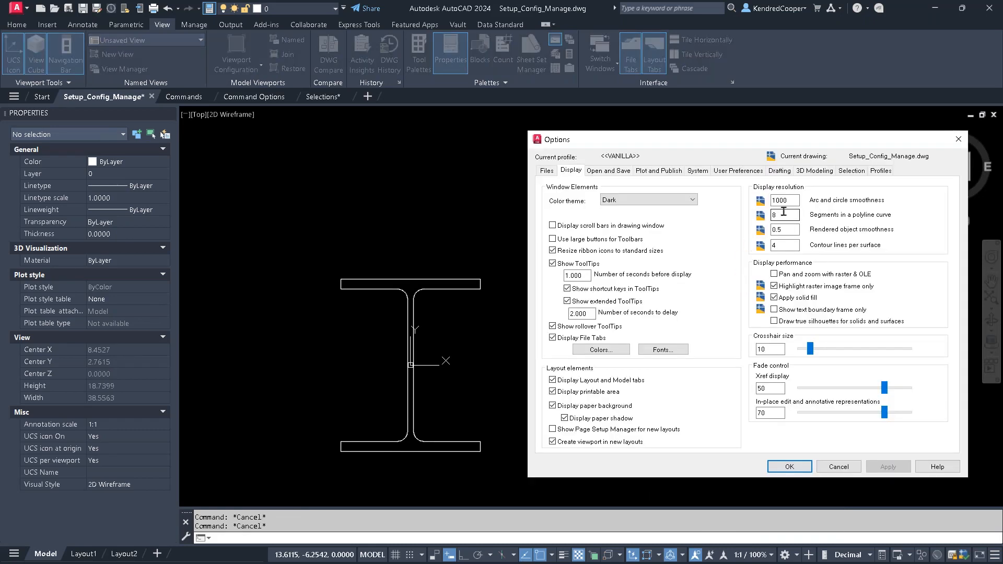
click(794, 202)
key(BackSpace)
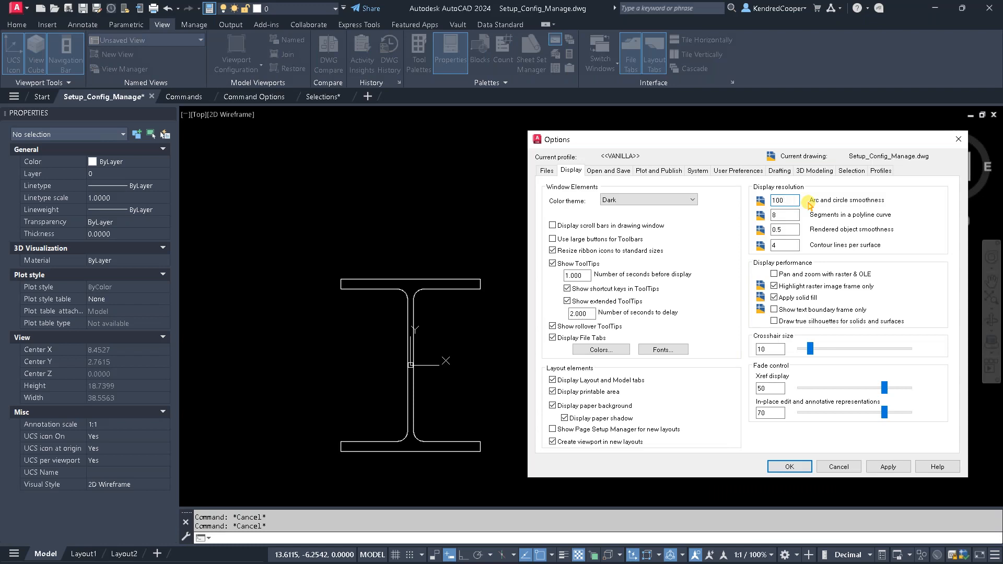
click(889, 466)
click(789, 467)
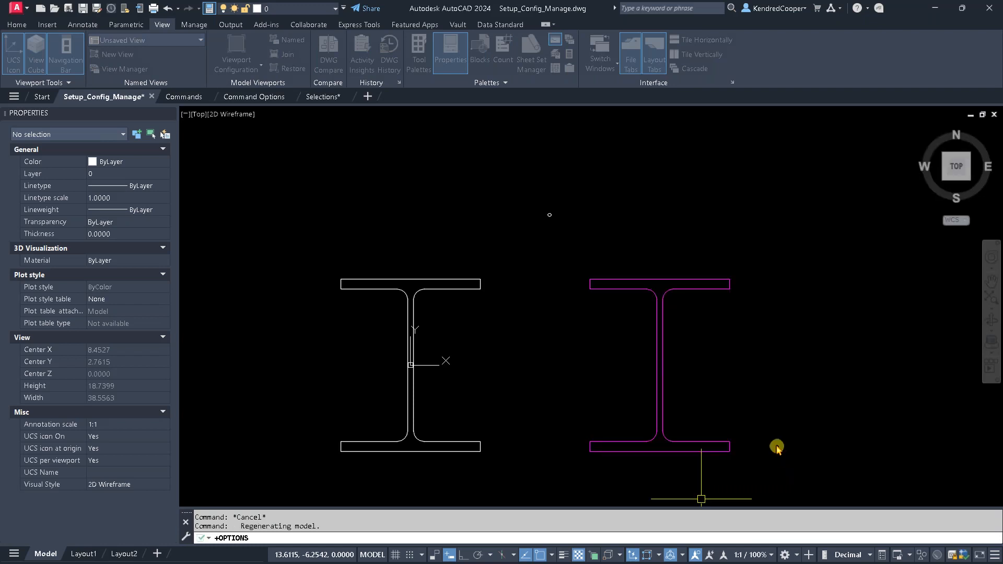
- Regenerate the model with REGEN to refresh the display of the small circle above the beams at close range
scroll(548, 219, up, 2)
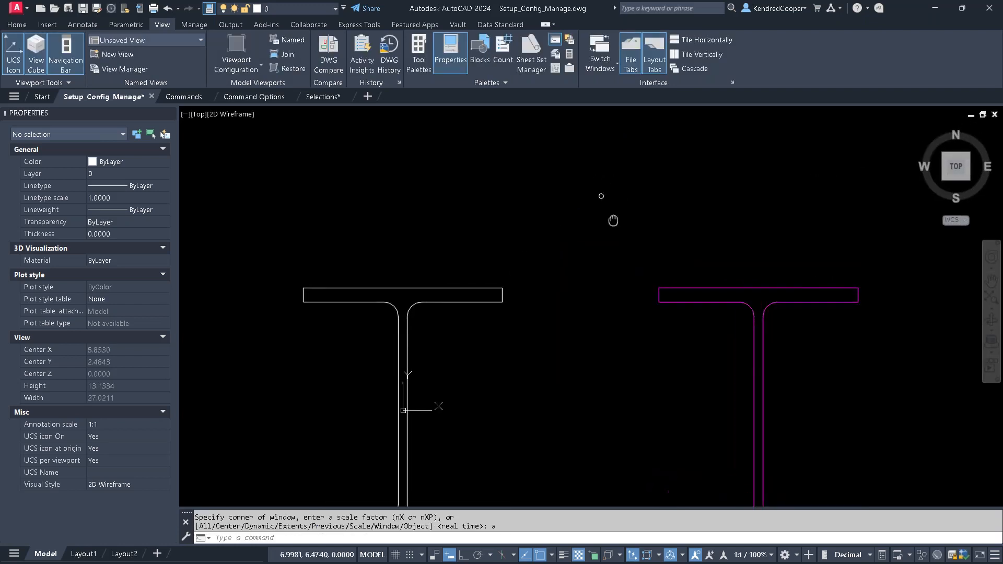
middle_drag(614, 220, 569, 305)
scroll(557, 255, up, 6)
scroll(533, 369, up, 2)
scroll(584, 348, up, 4)
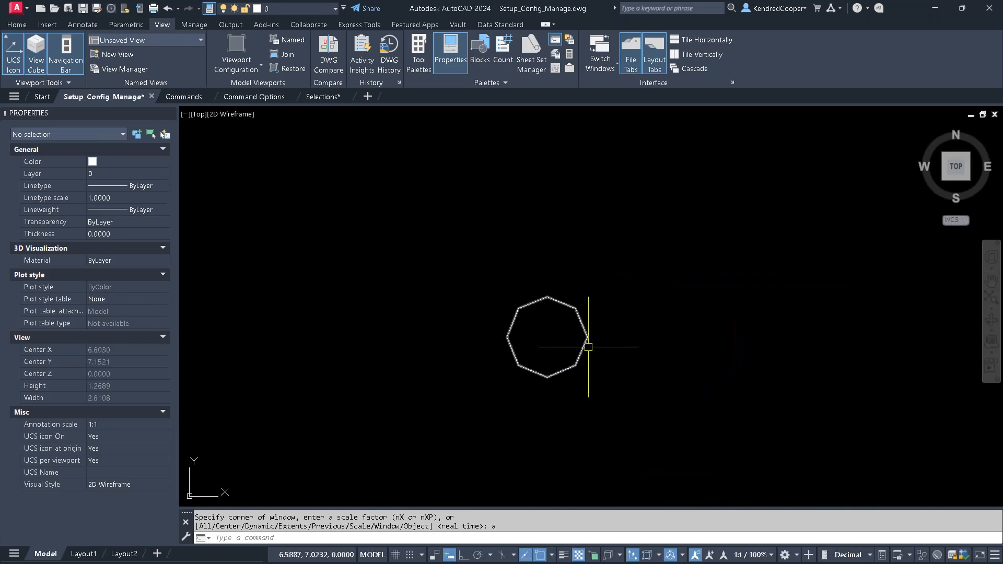
scroll(603, 359, up, 2)
middle_drag(636, 343, 530, 284)
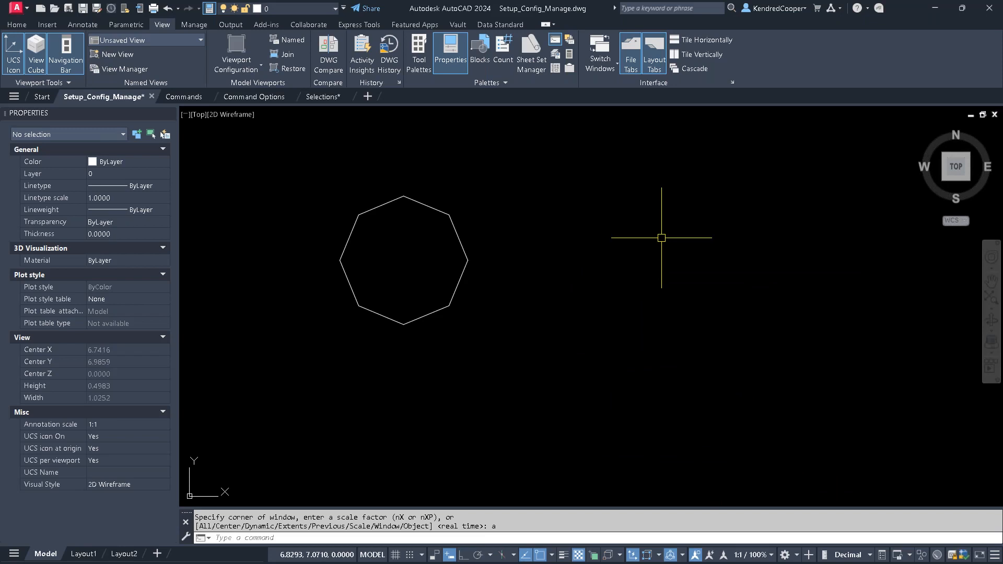
text(RE)
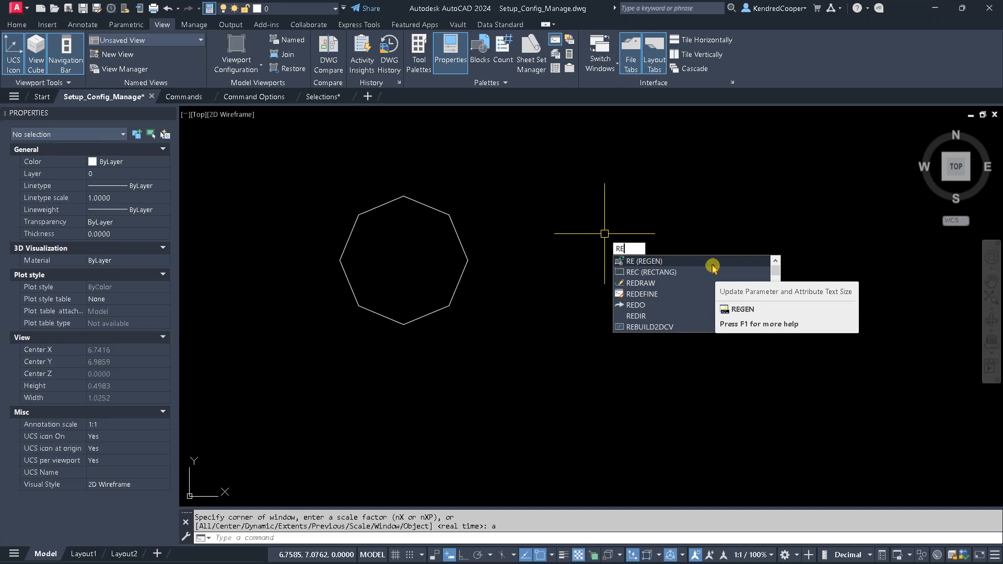
click(713, 262)
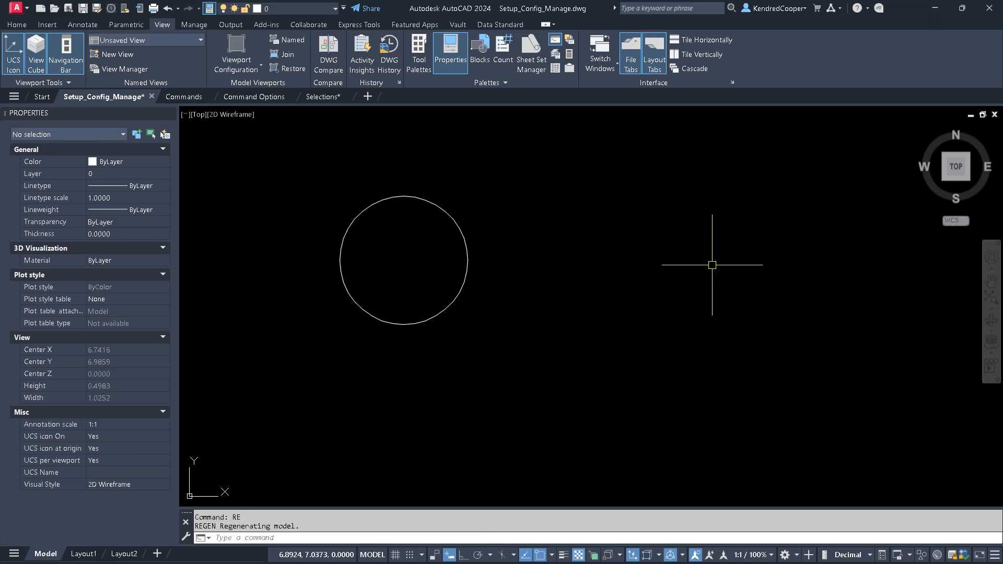
scroll(635, 276, down, 15)
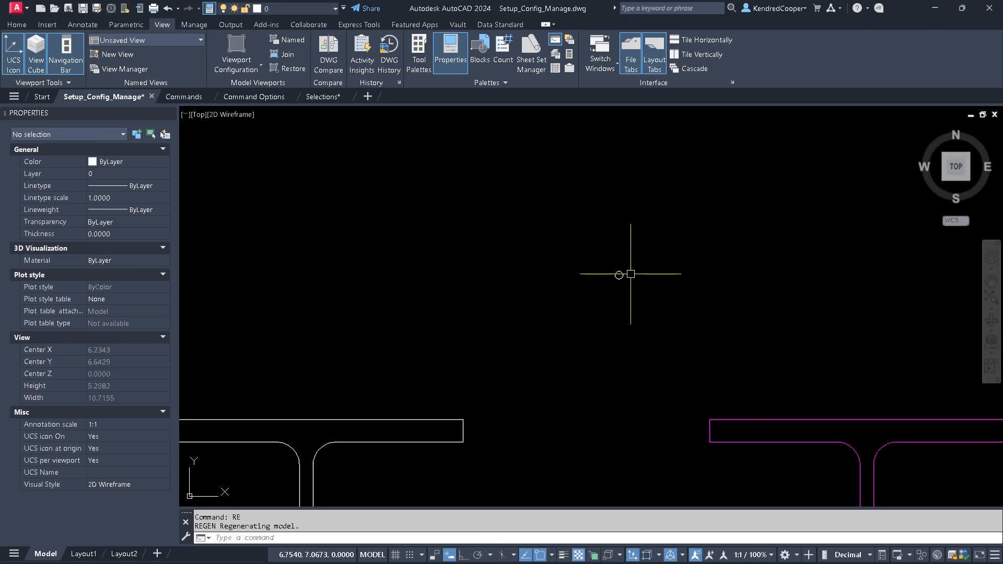
text(re)
key(BackSpace)
key(BackSpace)
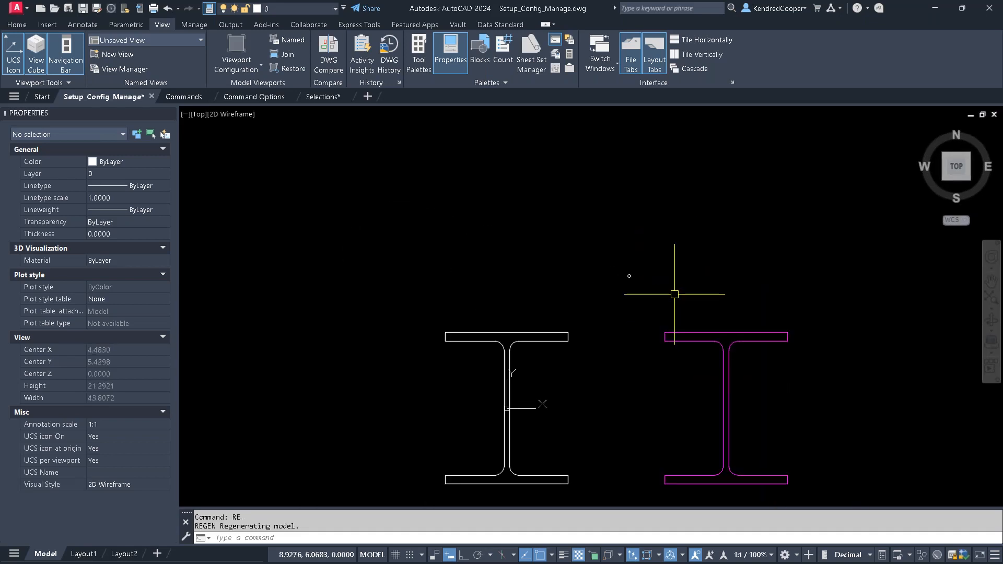
middle_drag(674, 294, 603, 246)
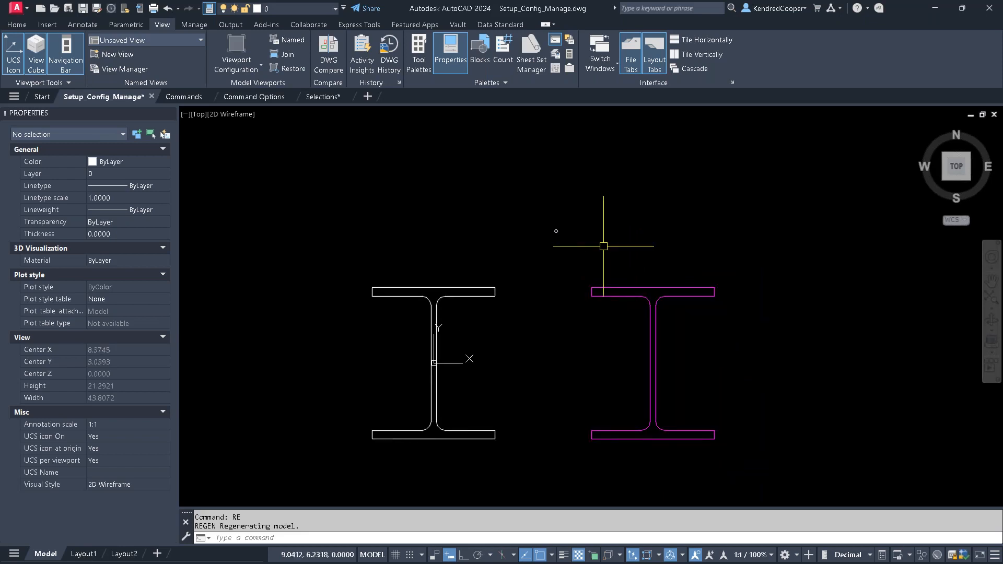
scroll(604, 247, down, 4)
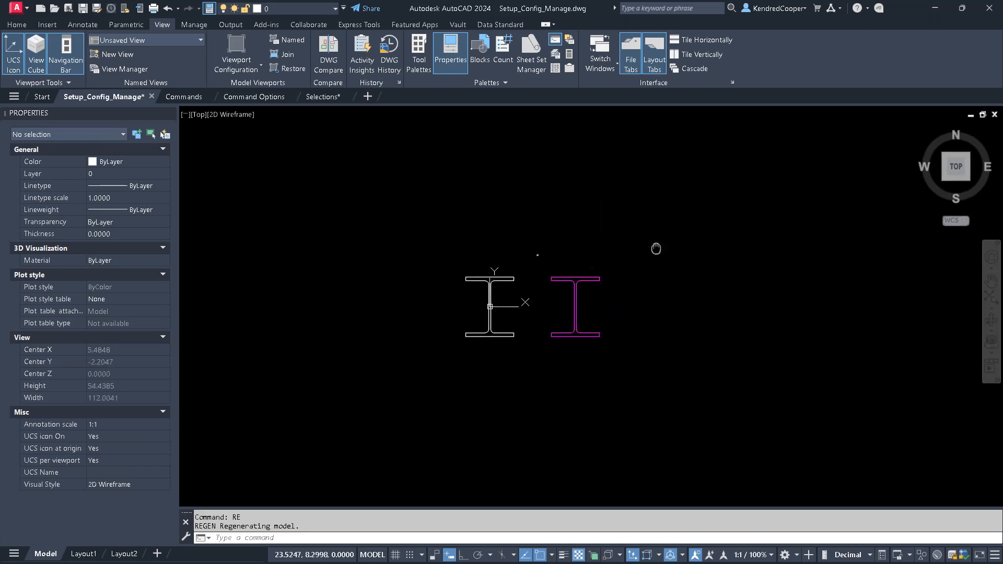
- Open DesignCenter and move its window away from the white beam so the open drawing area beside it is clear
middle_drag(656, 249, 596, 316)
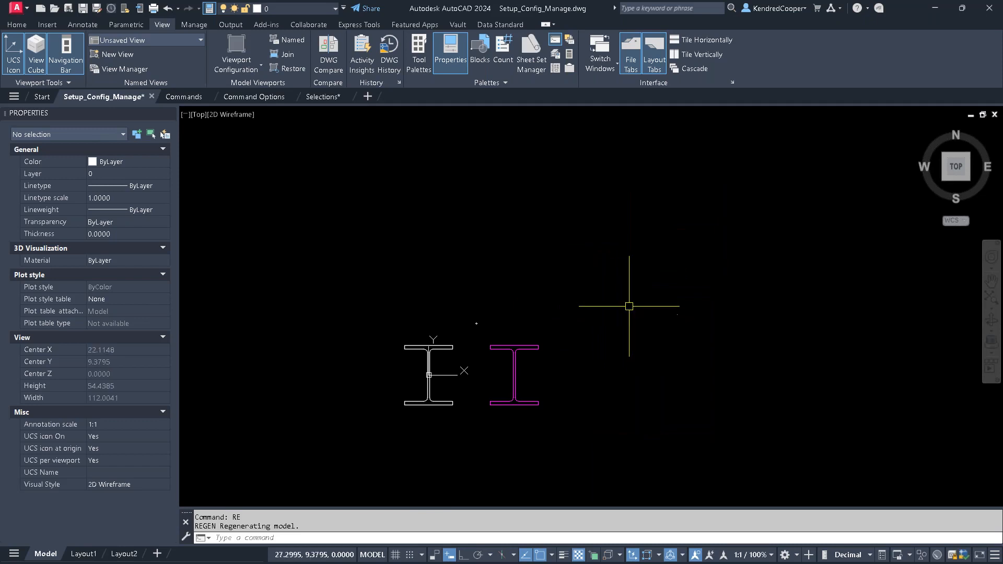
middle_drag(656, 312, 571, 323)
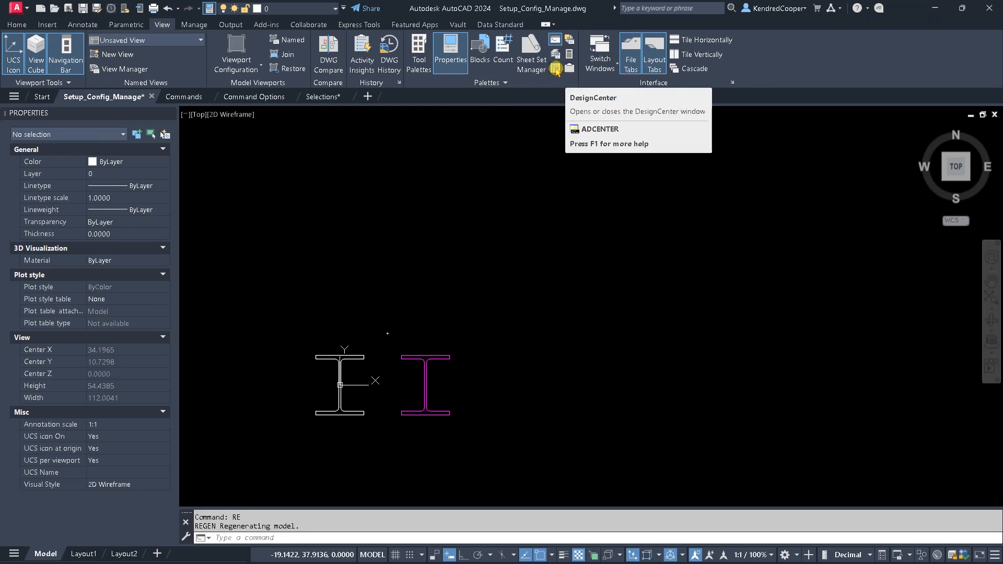
click(556, 69)
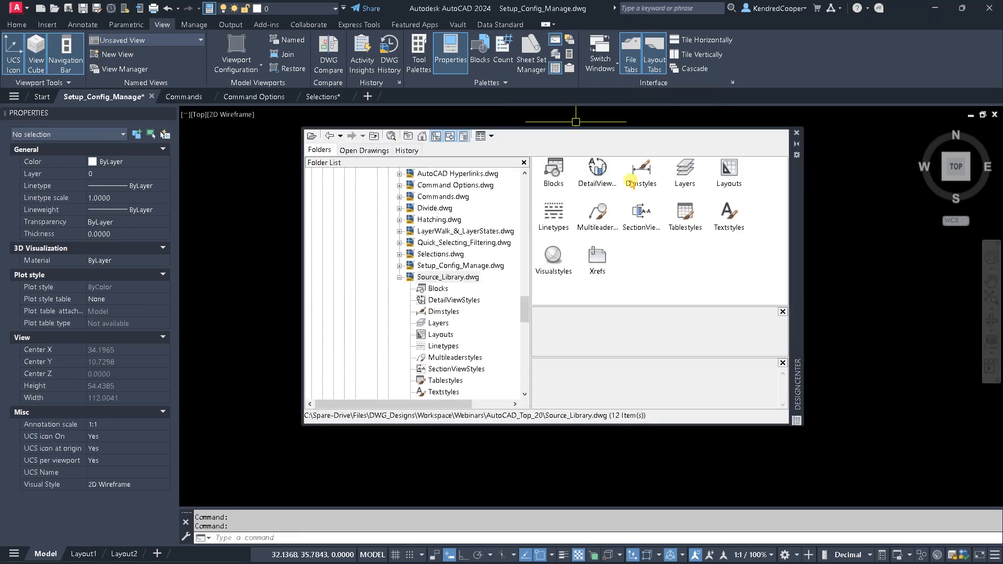
drag(801, 215, 912, 242)
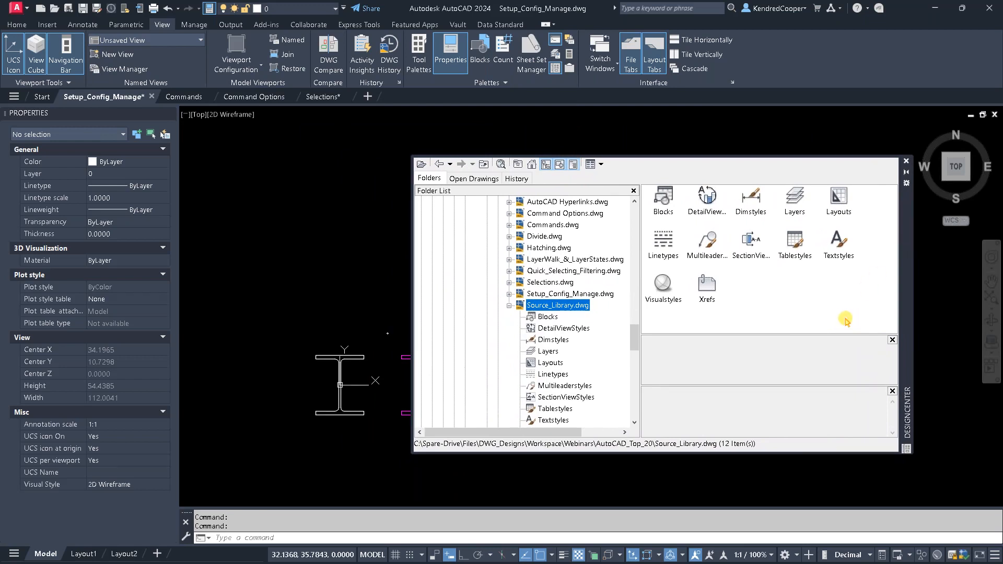
- Browse the DesignCenter folder tree and the drawings in the AutoCAD_Top_20 folder, ending at the contents of Source_Library.dwg
scroll(577, 375, up, 10)
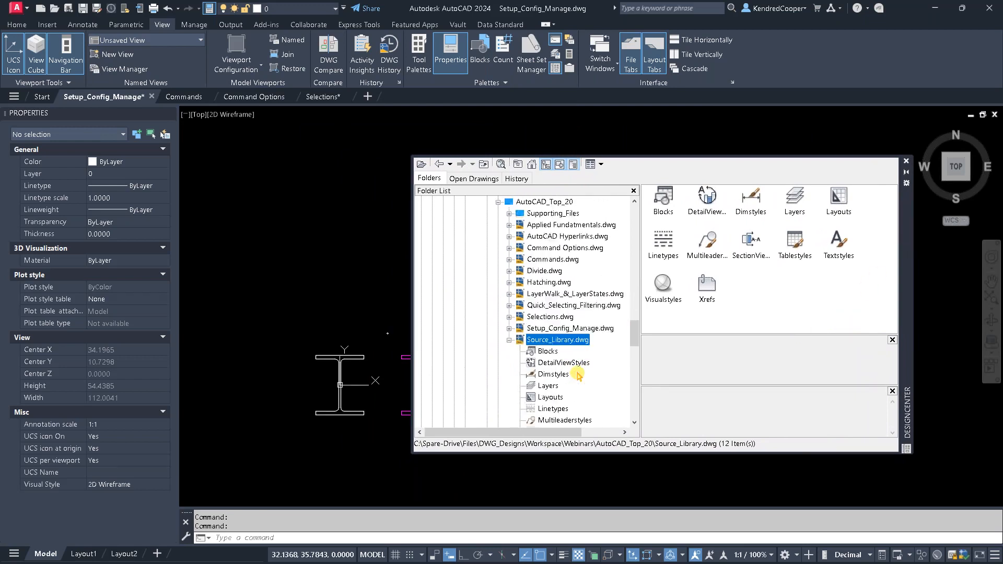
scroll(578, 375, up, 10)
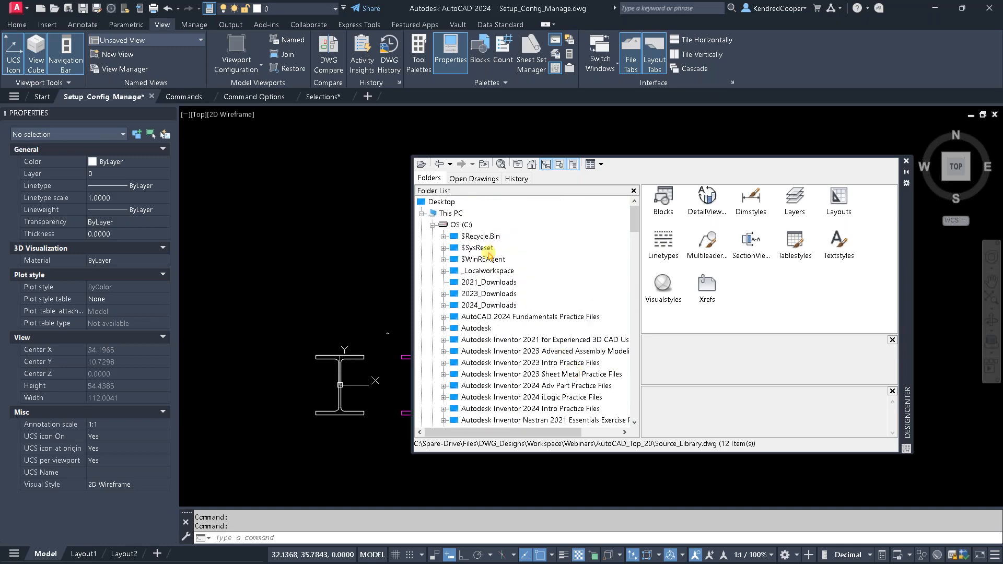
scroll(489, 256, down, 15)
scroll(560, 303, down, 10)
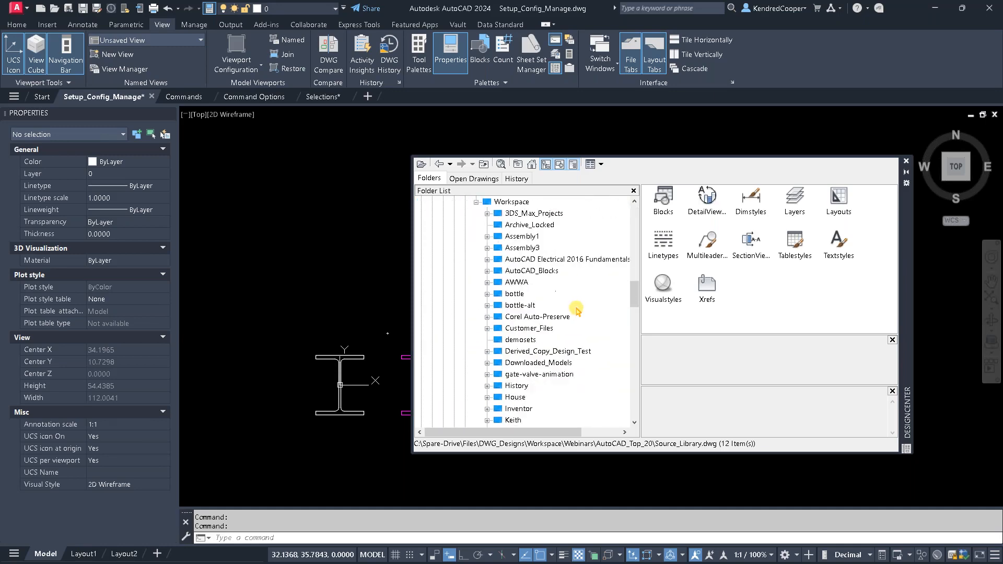
scroll(596, 314, down, 2)
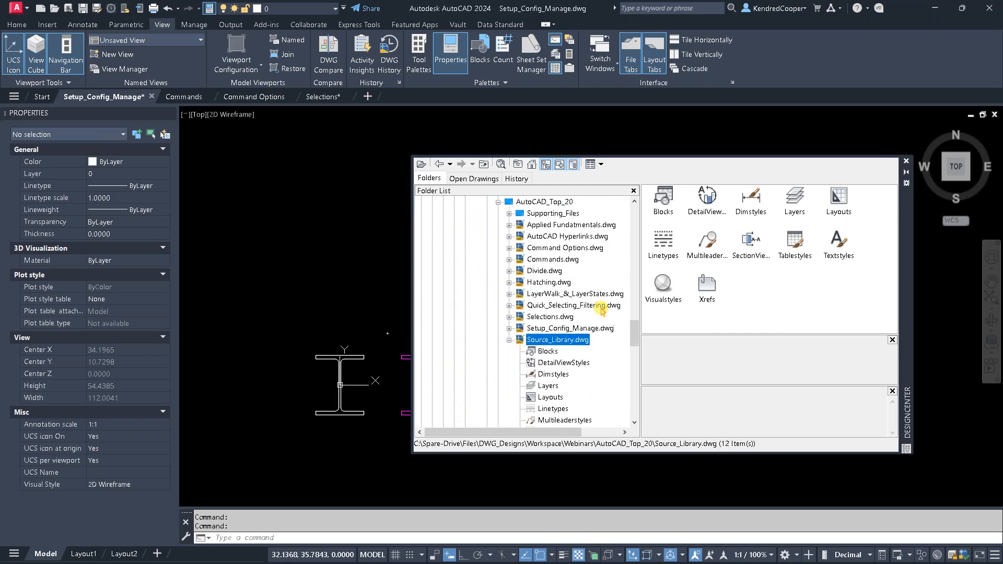
scroll(601, 311, down, 1)
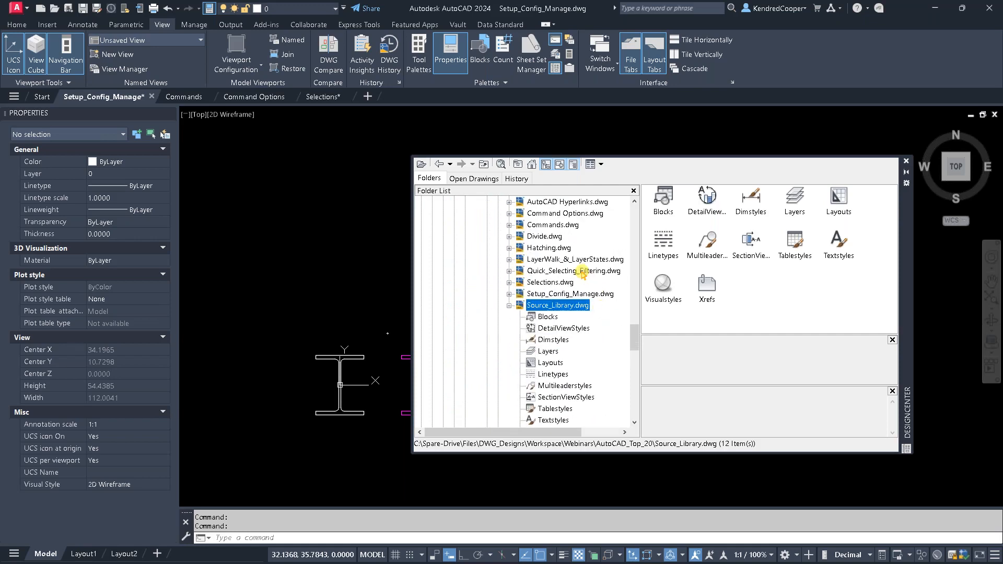
scroll(581, 272, up, 1)
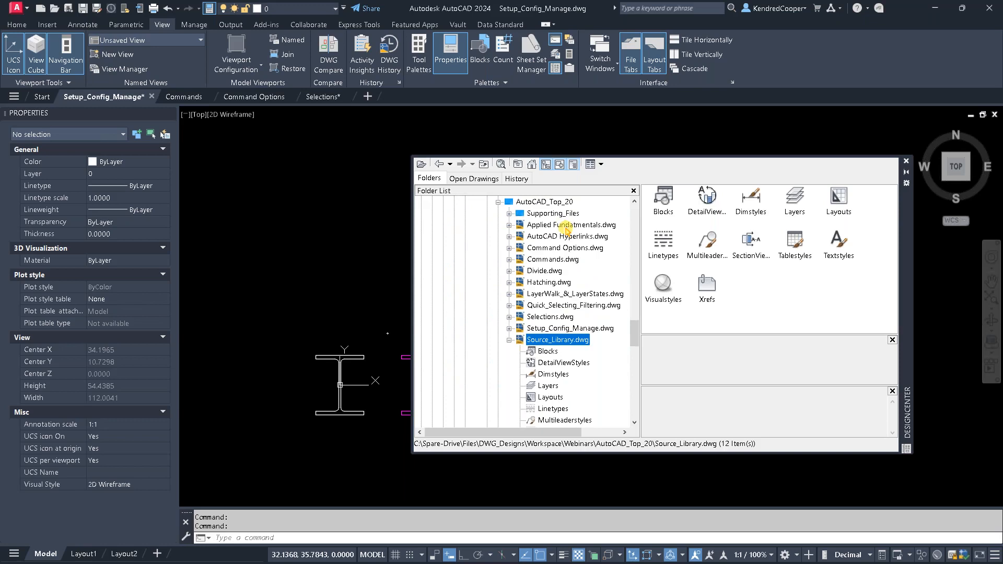
scroll(585, 335, down, 2)
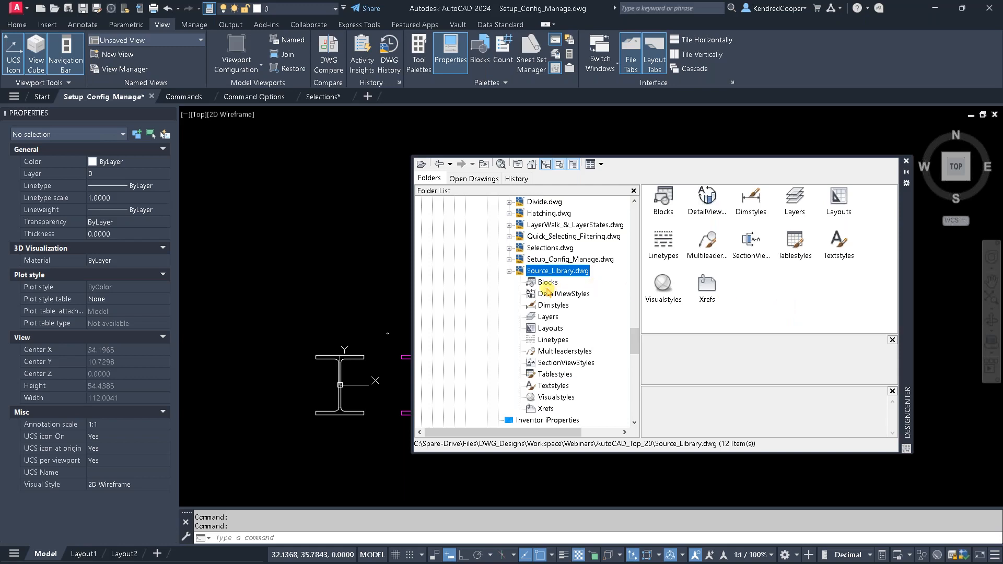
- Review the blocks, dimension styles and layers stored in Source_Library.dwg
click(544, 284)
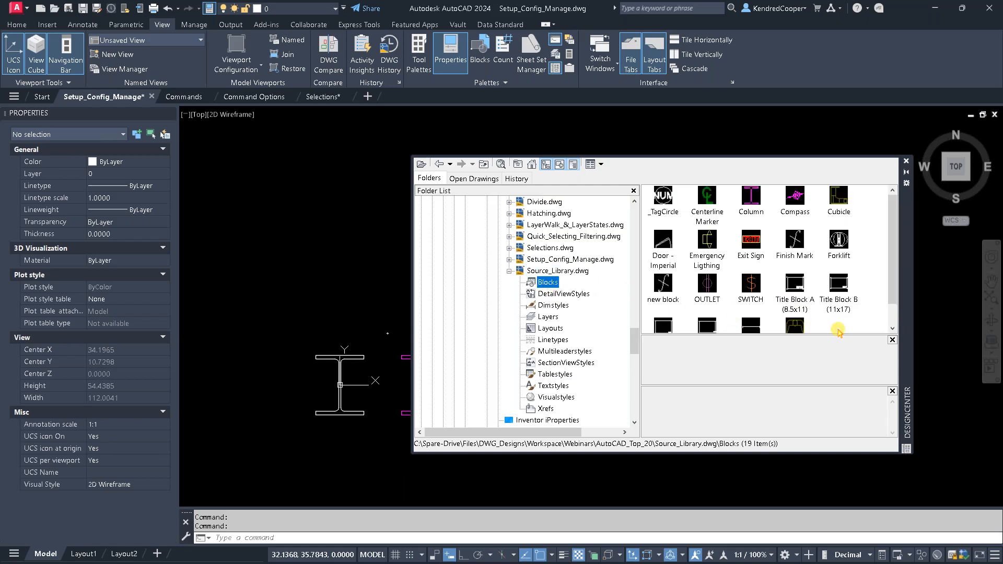
click(562, 306)
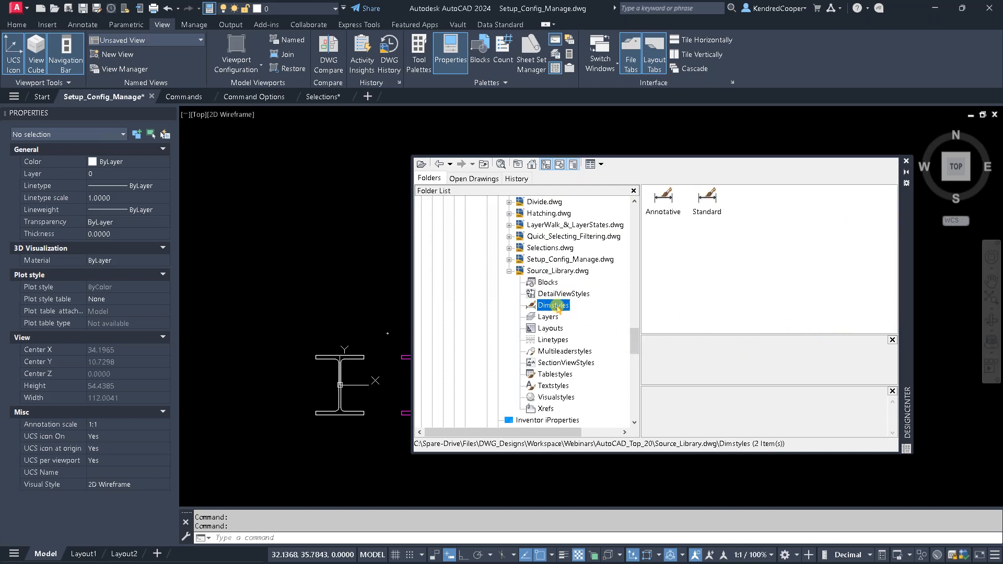
click(547, 318)
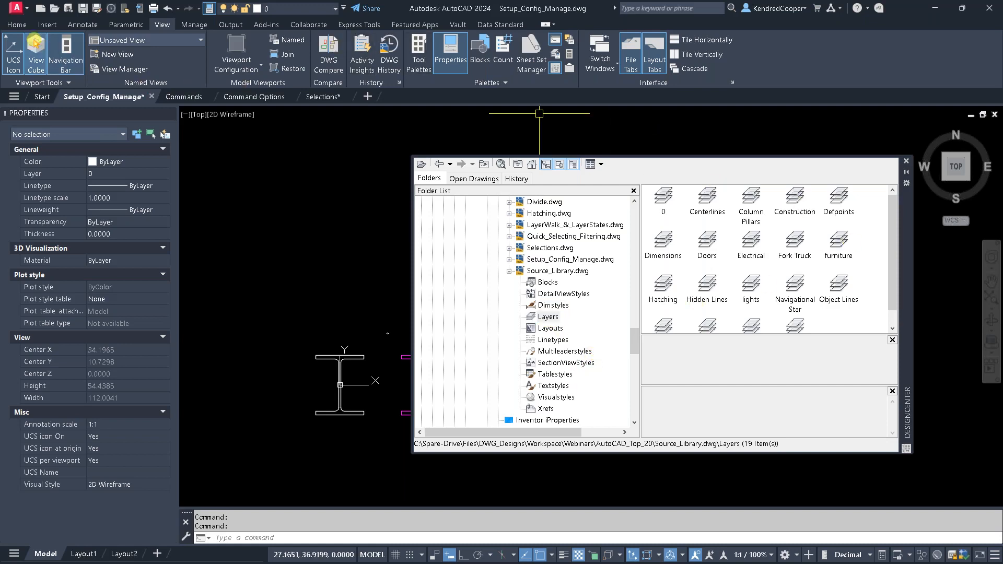
- Check which layers and insertable blocks the current drawing already contains
click(16, 25)
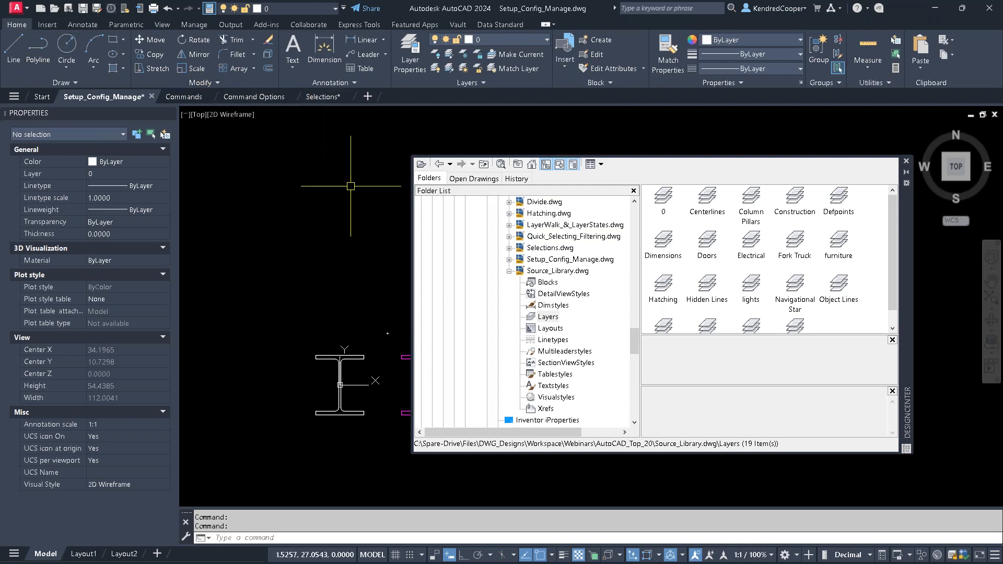
right_click(325, 191)
key(Escape)
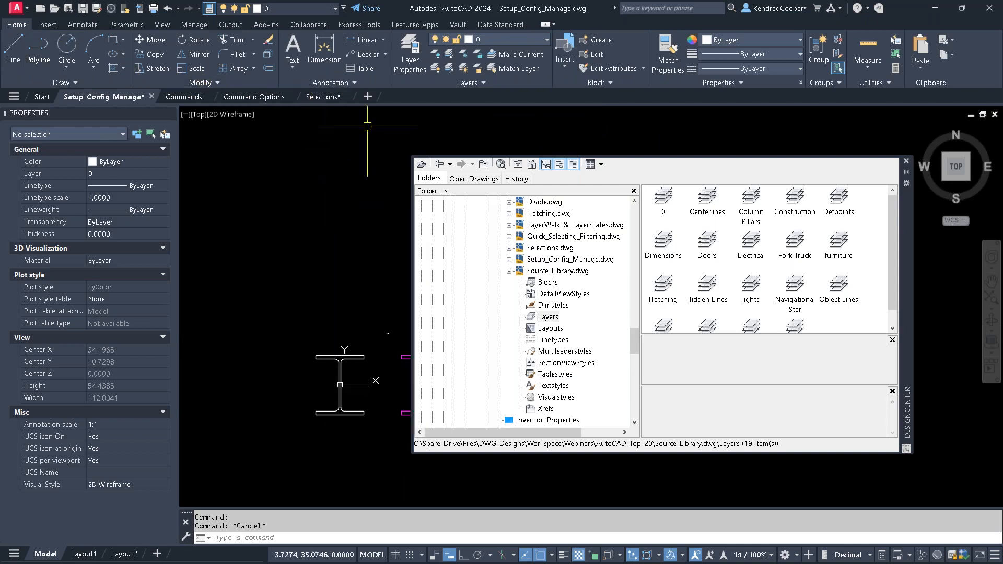
click(529, 41)
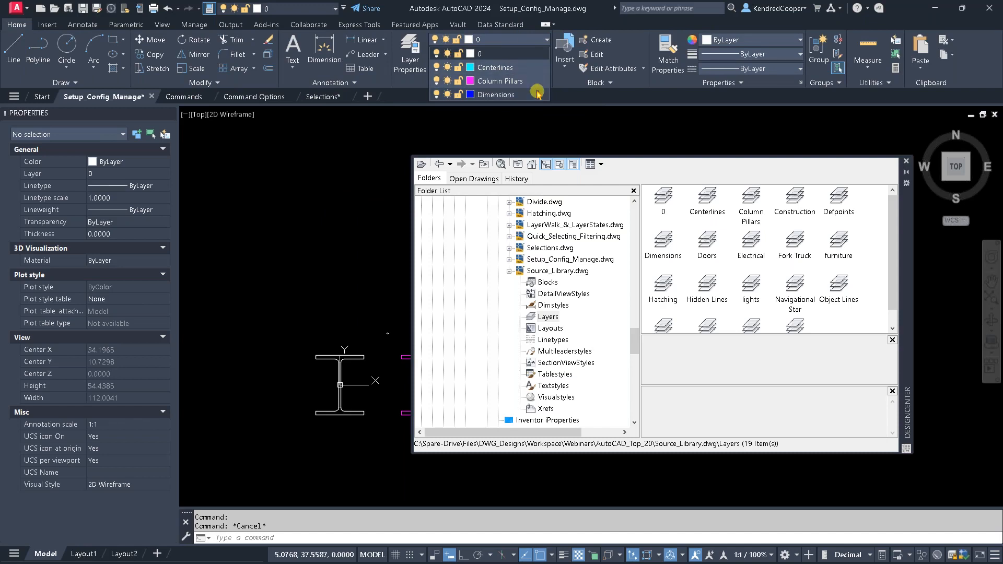
click(47, 26)
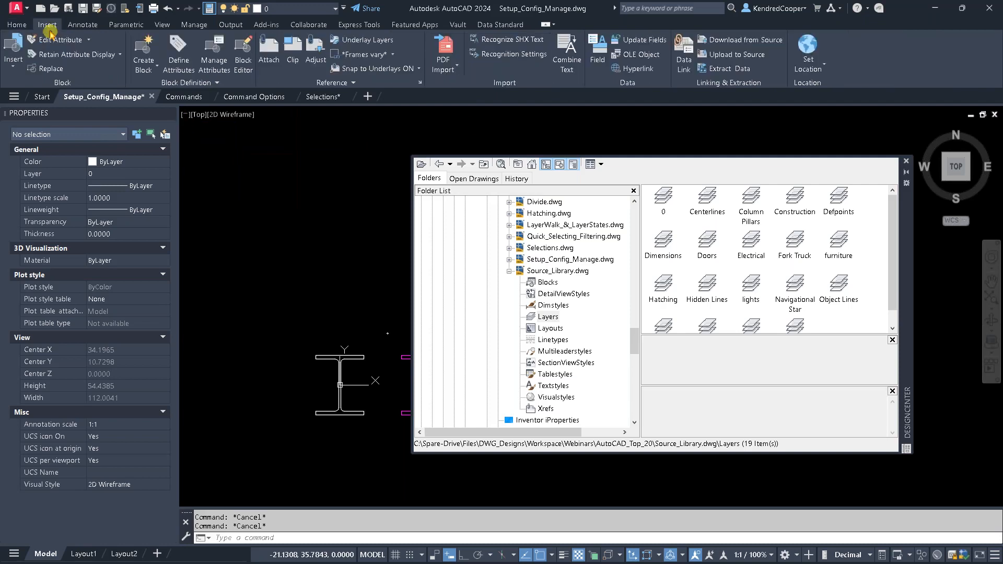
click(13, 60)
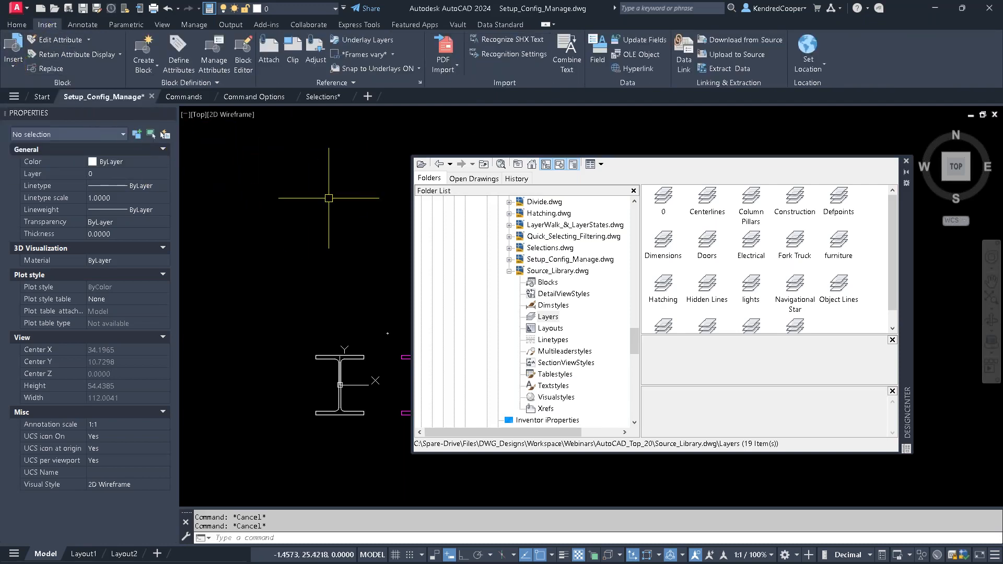
- Insert the Compass block from Source_Library.dwg into the empty area of the current drawing near the beams
click(549, 271)
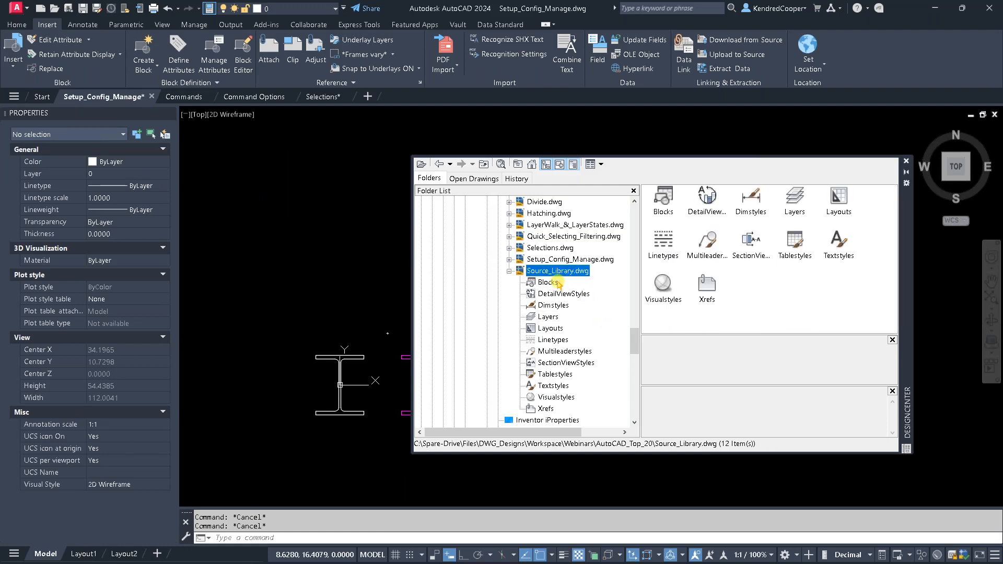
click(548, 283)
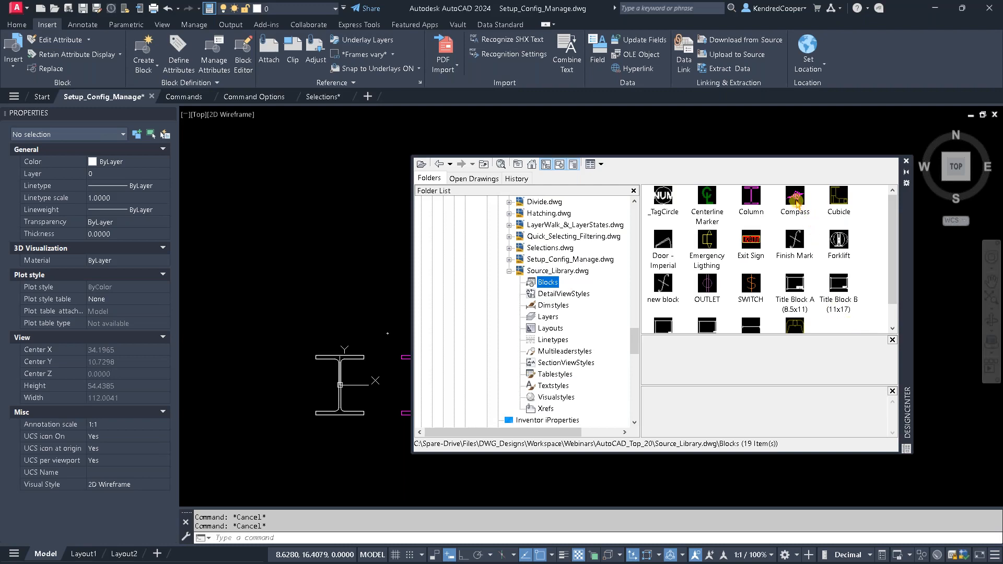
mouse_move(796, 201)
mouse_down()
mouse_move(353, 196)
mouse_move(253, 173)
mouse_up()
scroll(319, 267, down, 12)
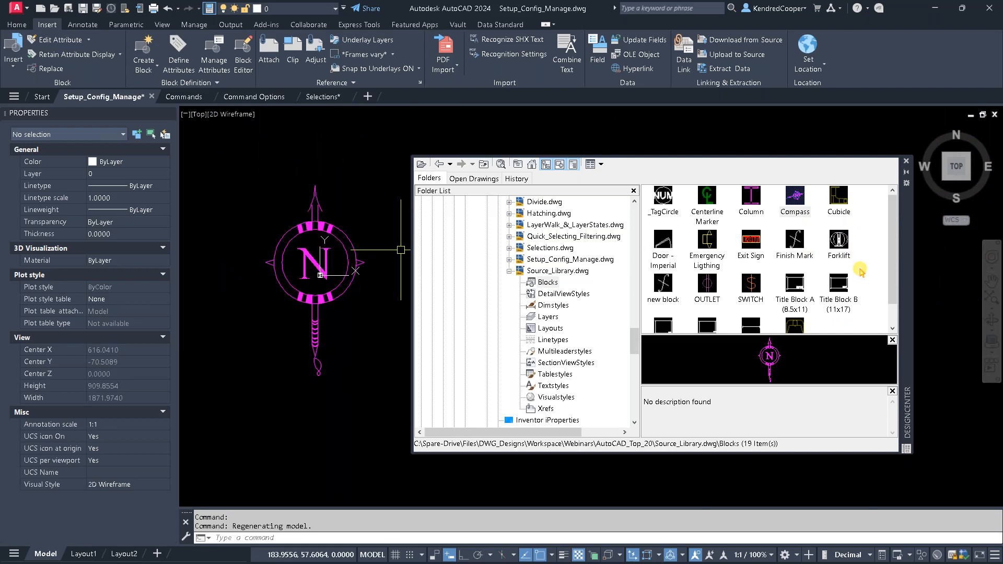
- Insert the Centerline Marker, SWITCH and OUTLET blocks from the library beside the upper part of the compass
drag(708, 197, 357, 221)
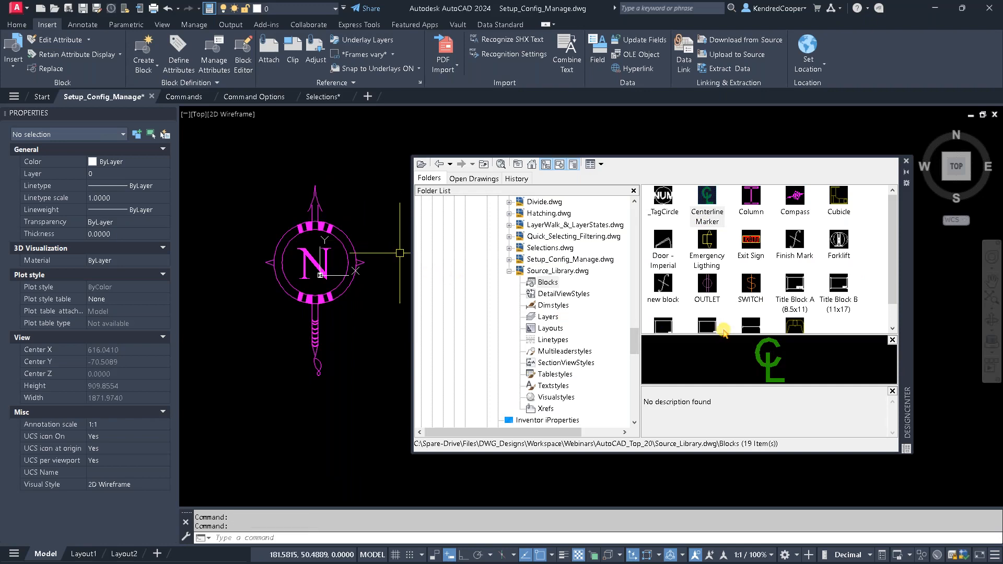
drag(751, 287, 398, 202)
drag(708, 287, 391, 208)
- Insert the Title Block B (11x17) block beside the lower part of the compass, dismissing its attribute entry without filling in values
scroll(739, 295, down, 1)
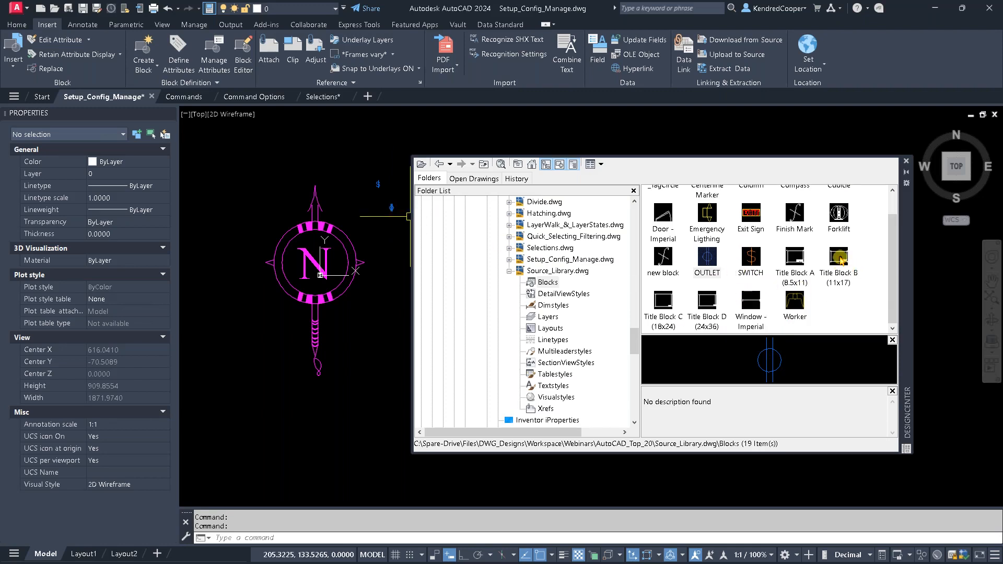
drag(841, 259, 397, 304)
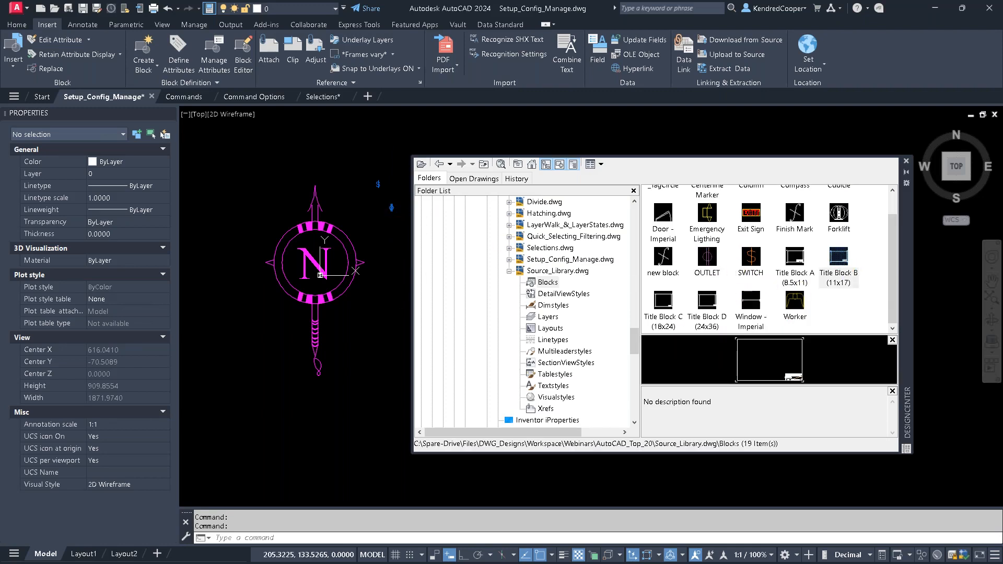
drag(320, 275, 320, 275)
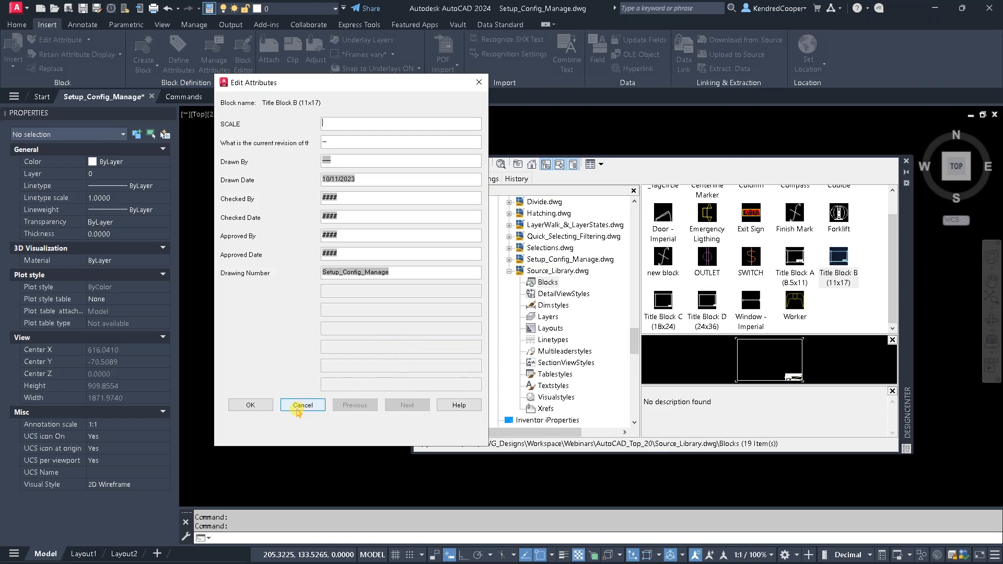
click(302, 406)
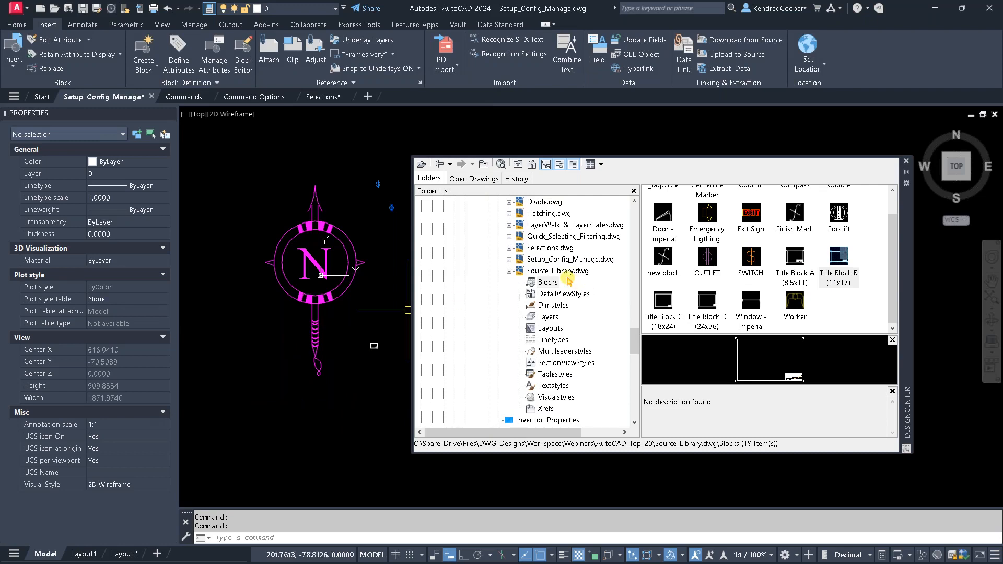
- Add the VPORTS, TEXT, Hatching, Hidden Lines, Object Lines and Construction layers from Source_Library.dwg to the current drawing and check its layer list
click(564, 317)
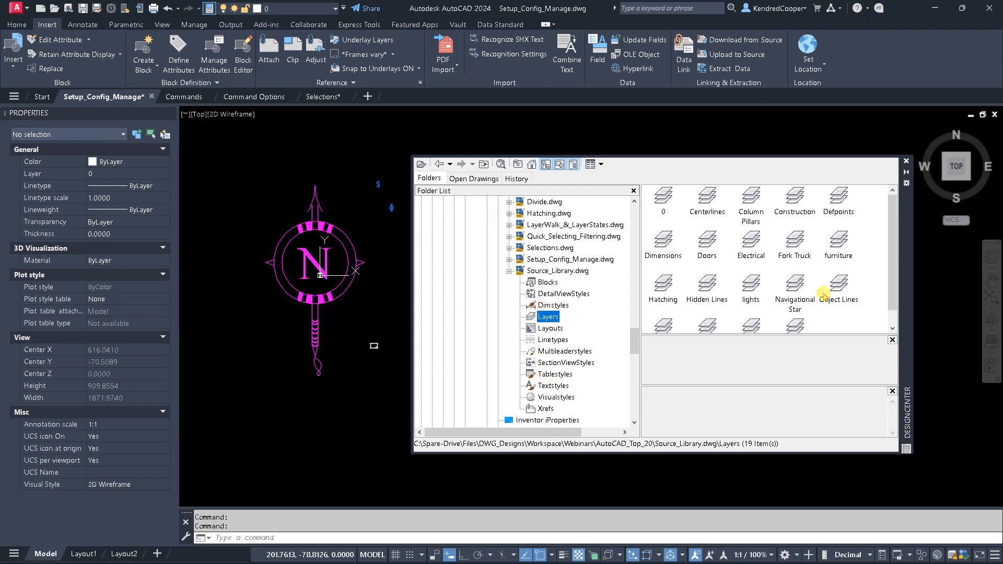
scroll(862, 319, down, 1)
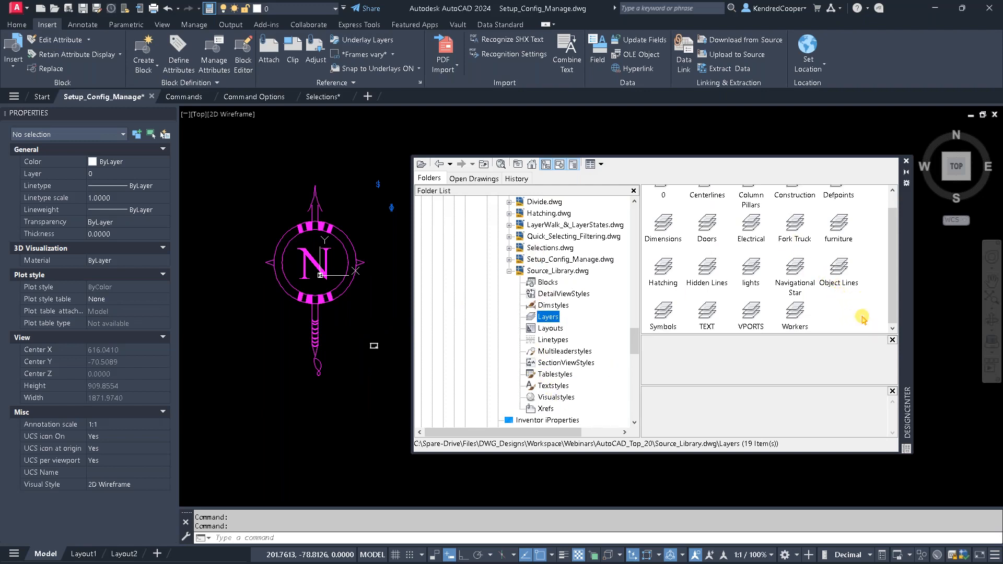
click(753, 313)
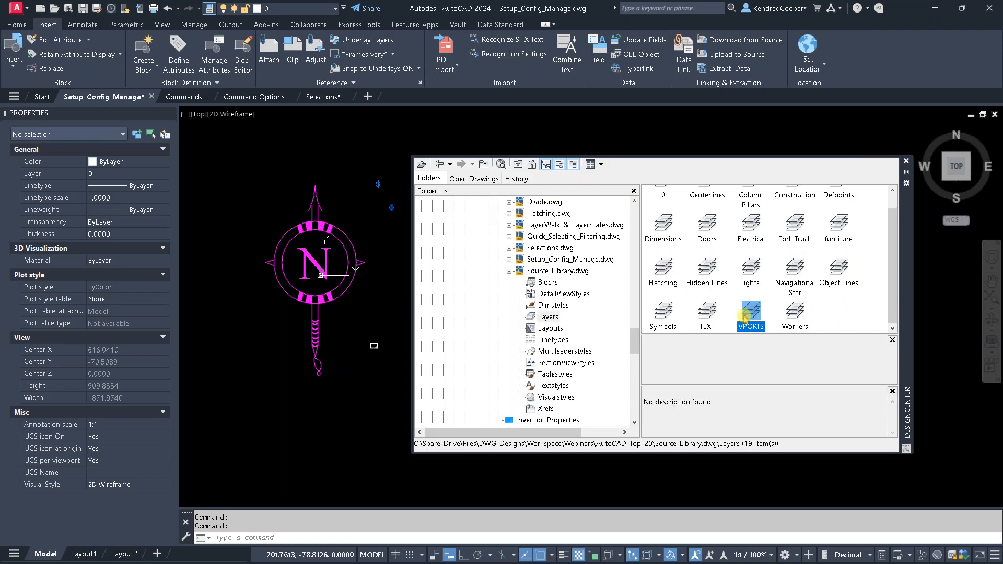
ctrl+click(709, 313)
ctrl+click(664, 267)
ctrl+click(707, 267)
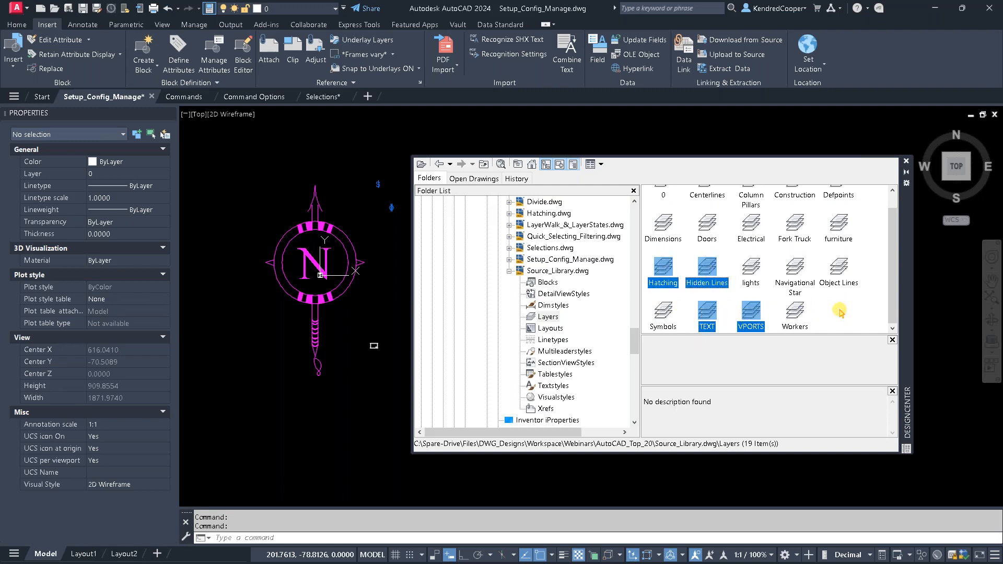
ctrl+click(841, 269)
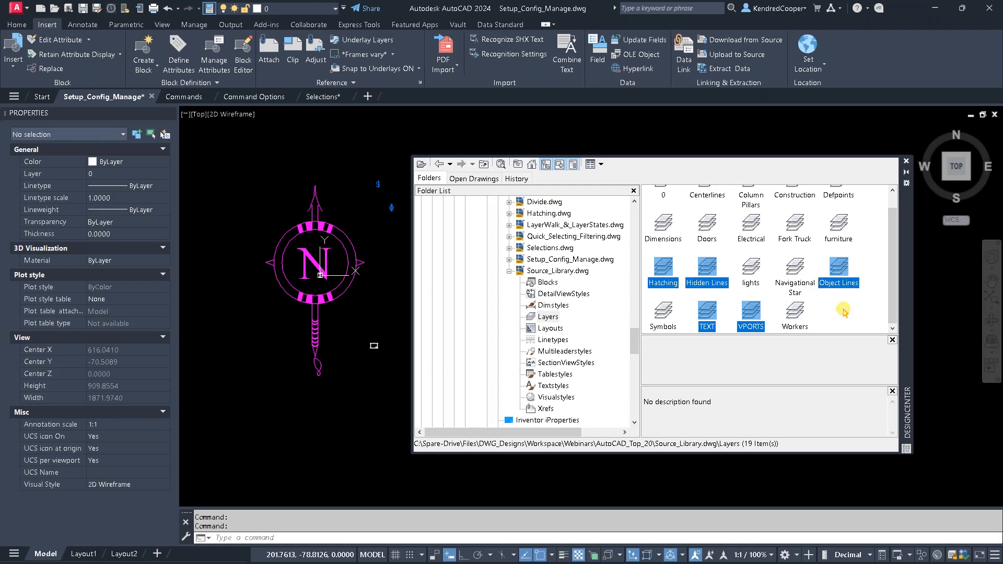
scroll(844, 274, up, 1)
ctrl+click(799, 204)
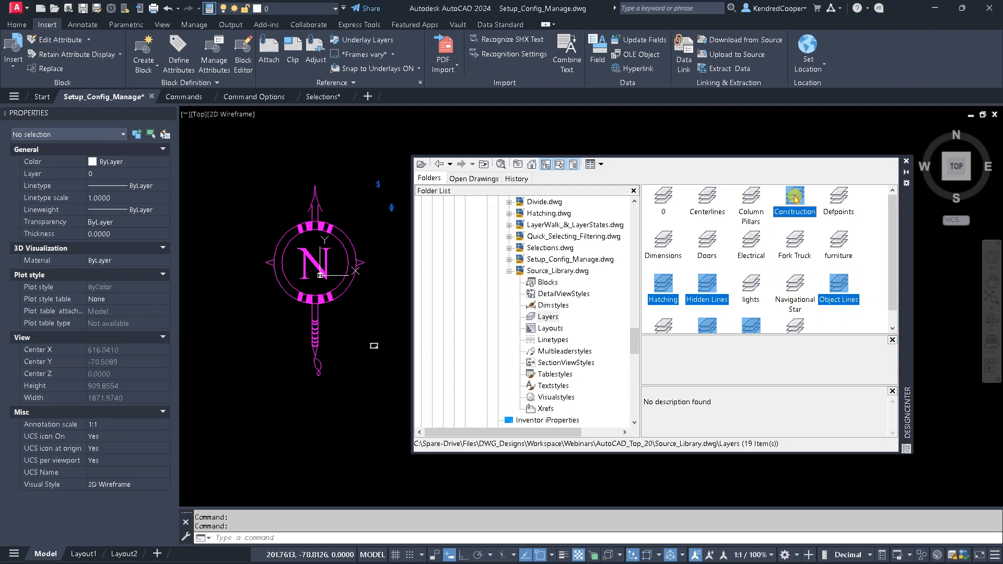
drag(795, 199, 539, 183)
drag(316, 155, 316, 155)
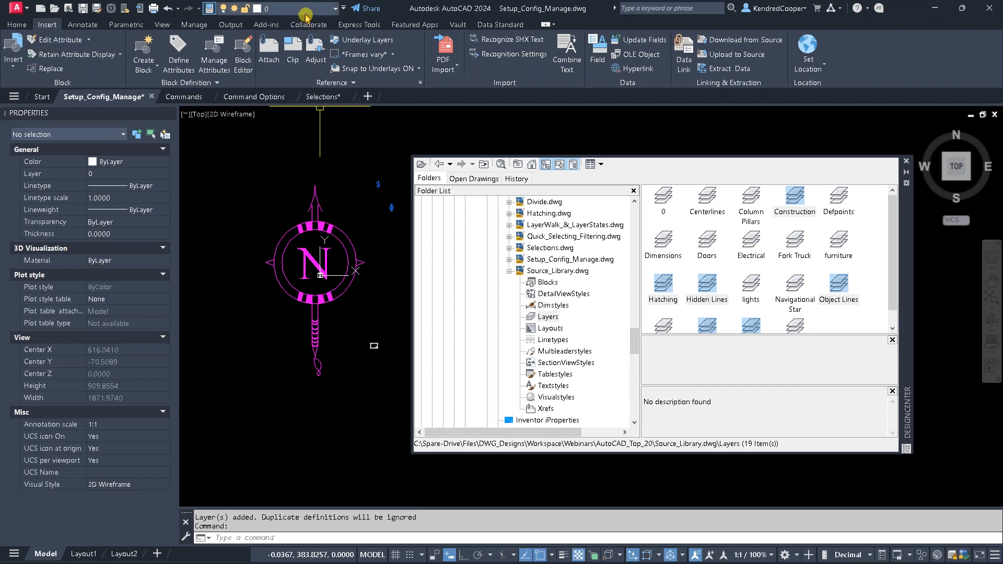
click(308, 11)
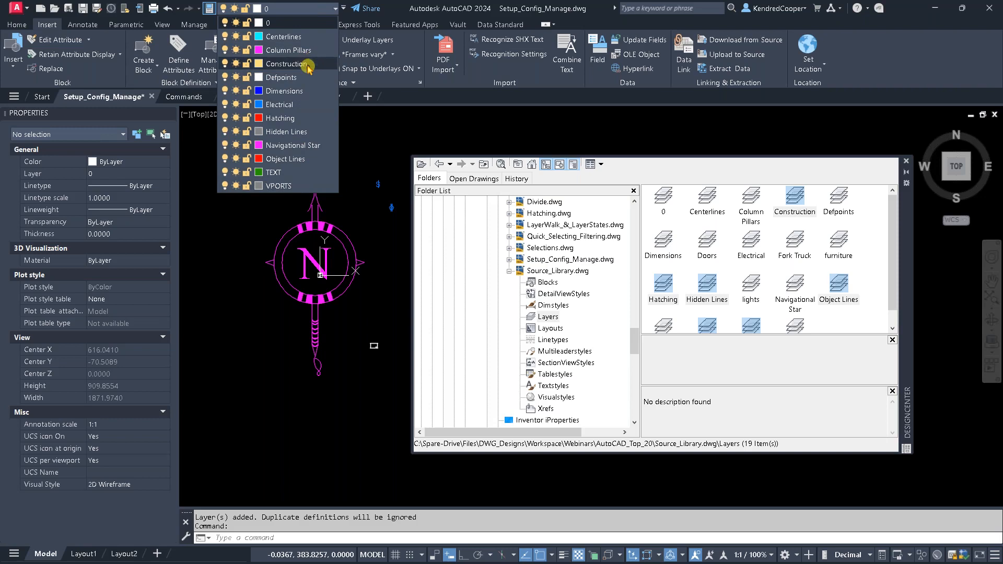
- Review the blocks now available in the drawing's insert gallery and close DesignCenter
key(Escape)
click(11, 67)
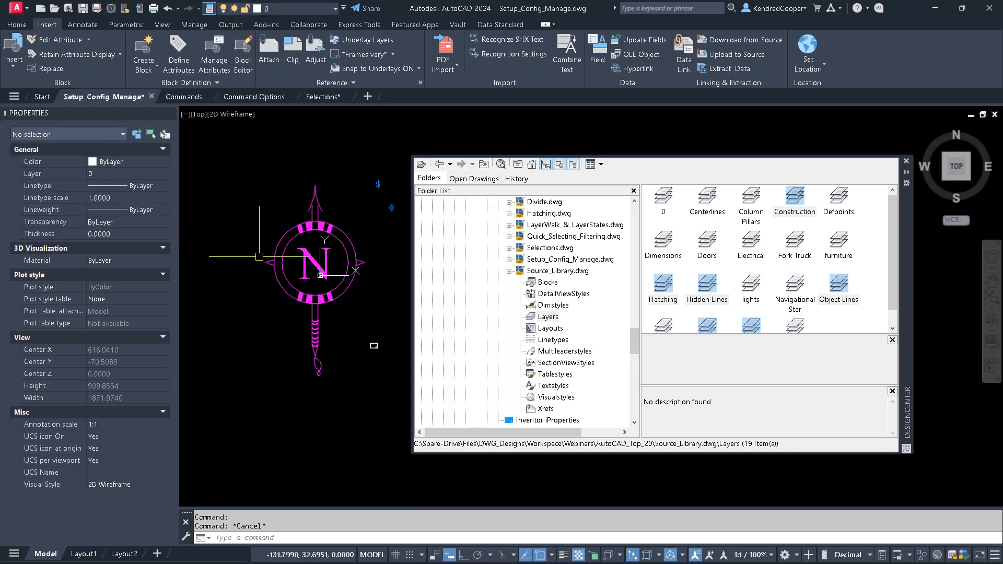
click(11, 65)
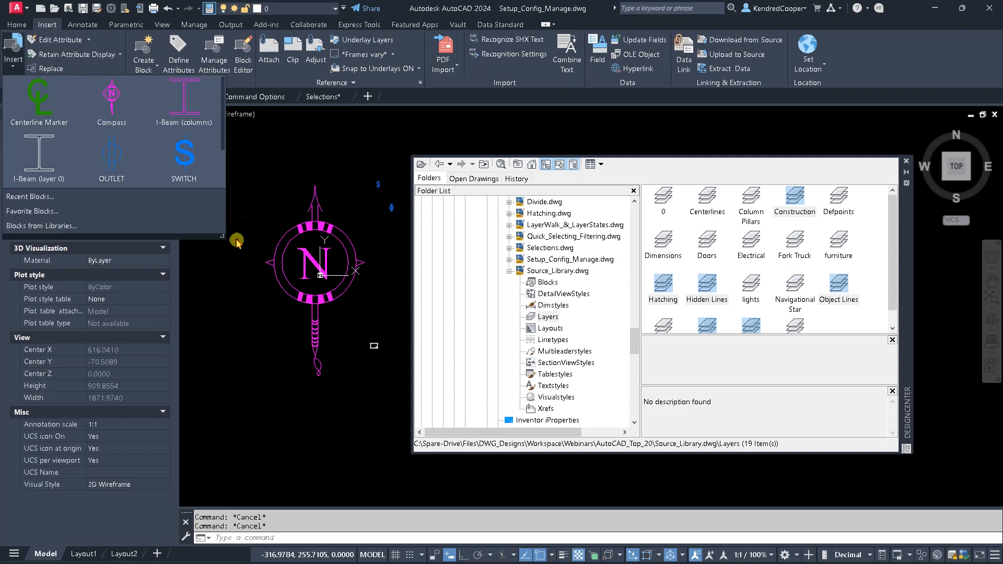
drag(224, 236, 364, 325)
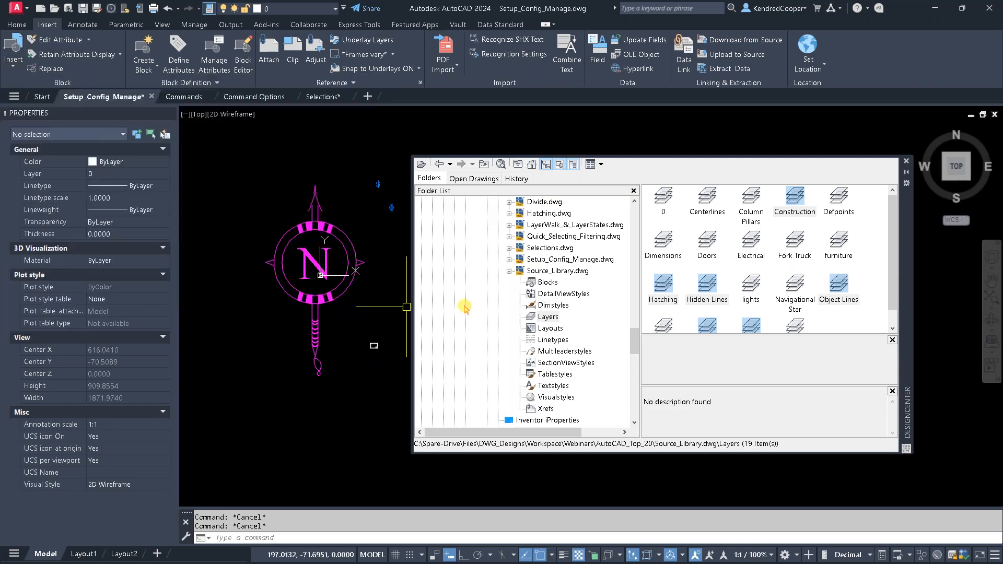
click(908, 165)
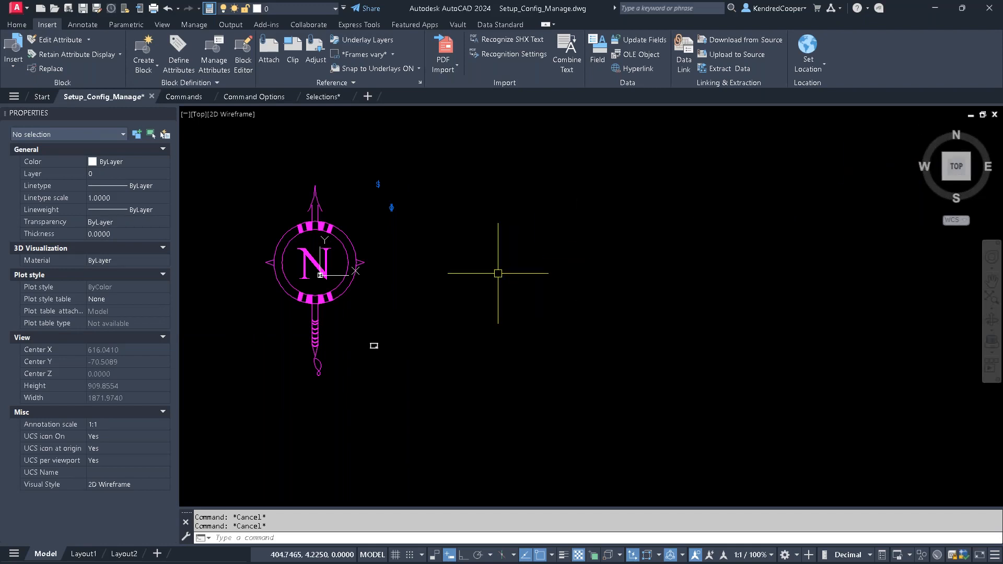
- Erase the Compass, SWITCH, OUTLET and Title Block B (11x17) blocks placed around the two beams
middle_drag(482, 271, 584, 280)
scroll(492, 307, up, 2)
middle_drag(498, 302, 513, 330)
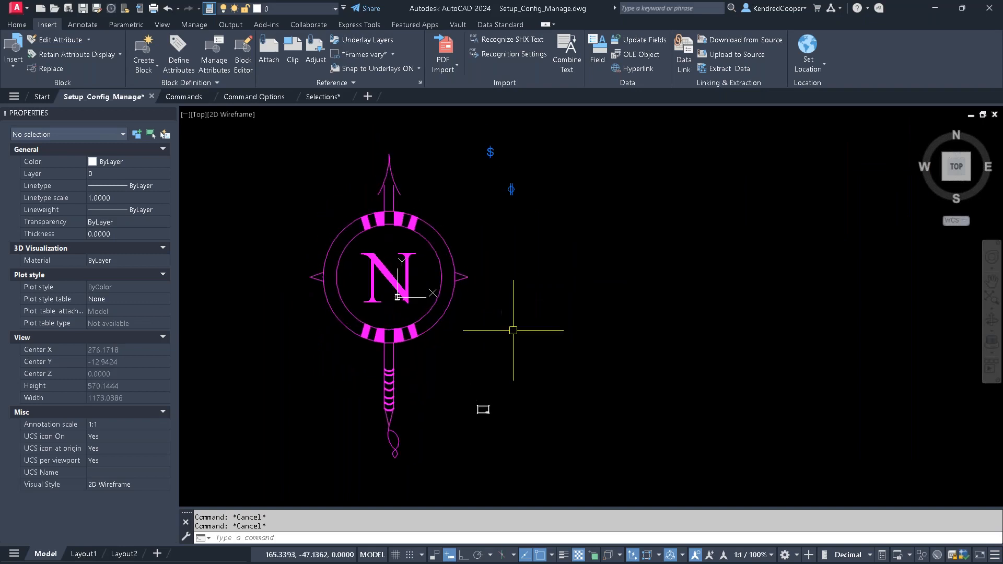
text(e)
key(Return)
click(416, 252)
click(491, 146)
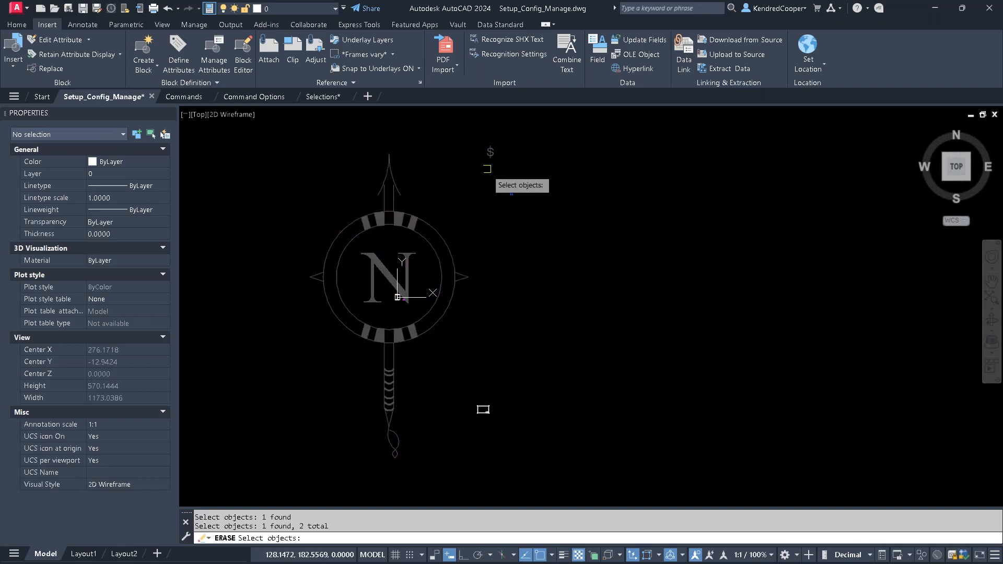
click(487, 168)
click(518, 201)
click(483, 410)
key(Return)
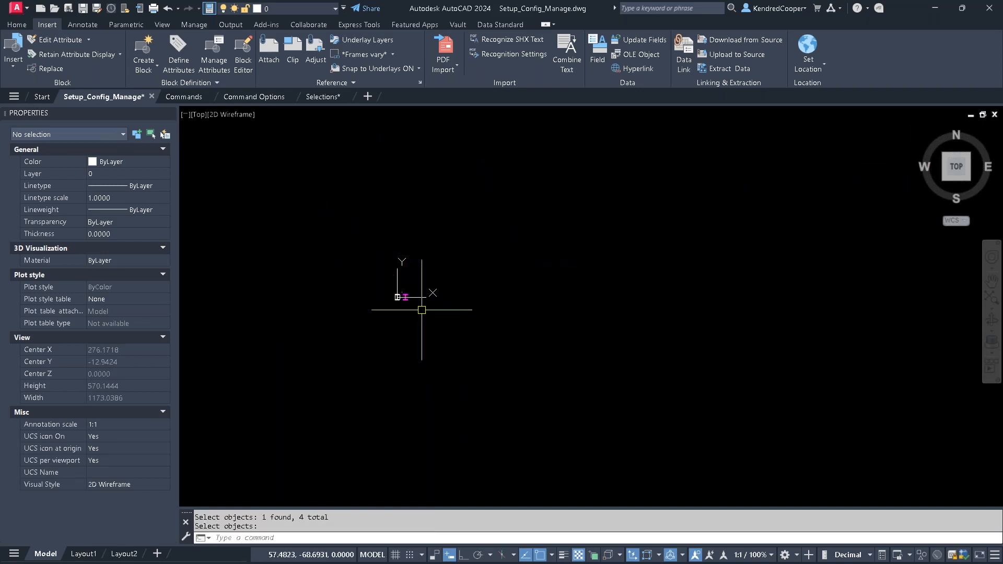
- Open the Layer Properties Manager and enlarge it enough to list every layer in the drawing
scroll(395, 293, up, 10)
scroll(500, 264, up, 2)
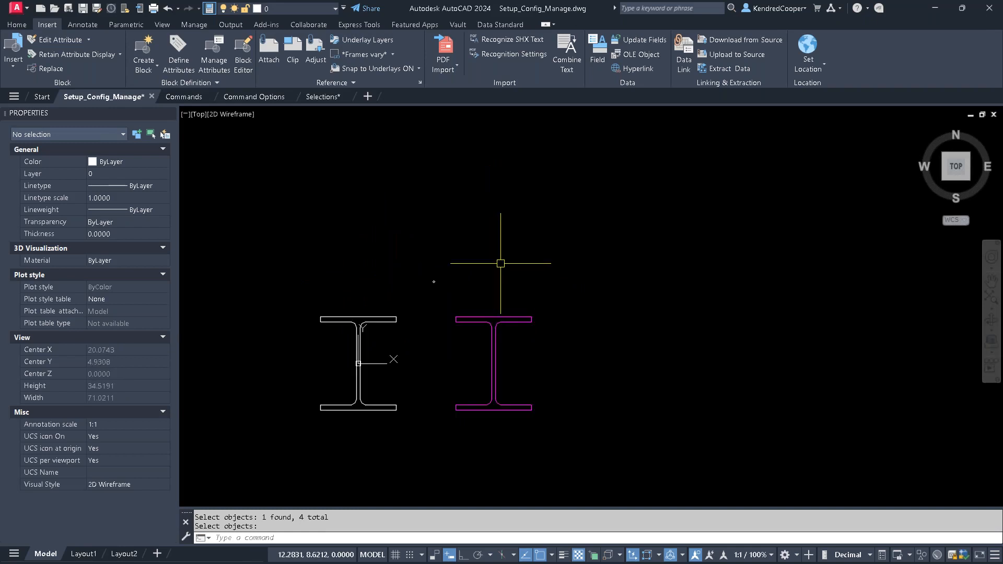
click(16, 24)
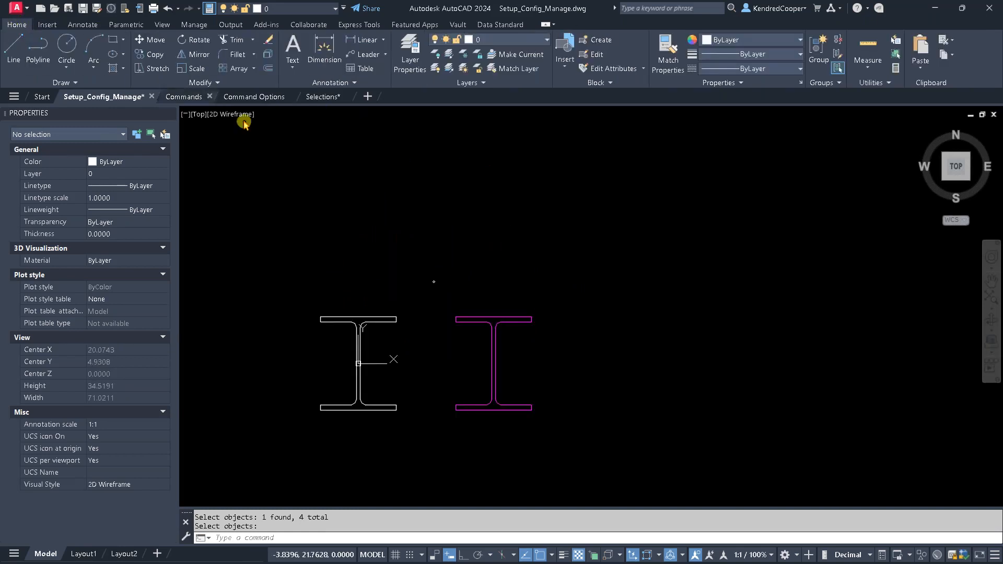
click(410, 52)
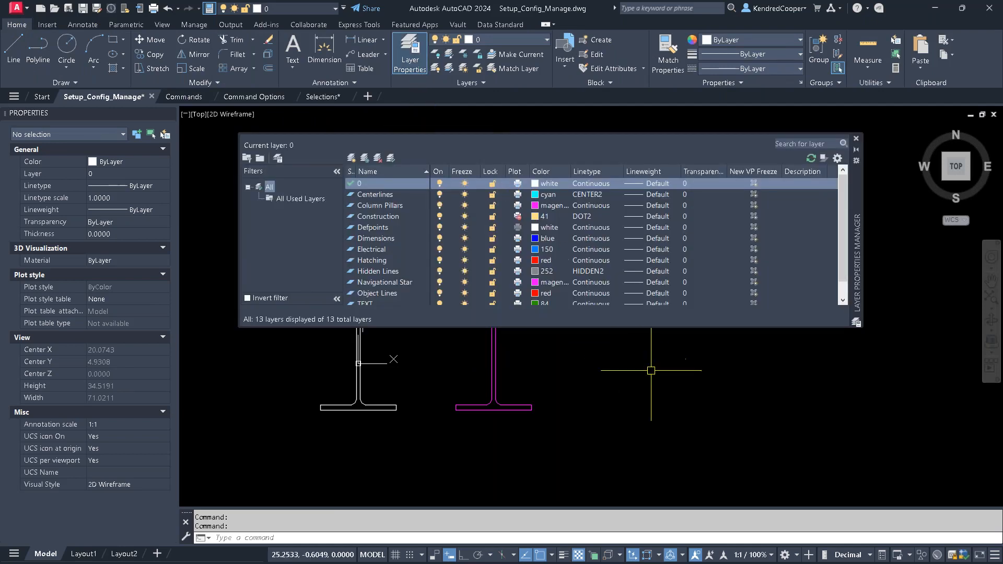
mouse_move(660, 366)
mouse_down()
mouse_move(678, 397)
mouse_move(674, 351)
mouse_up()
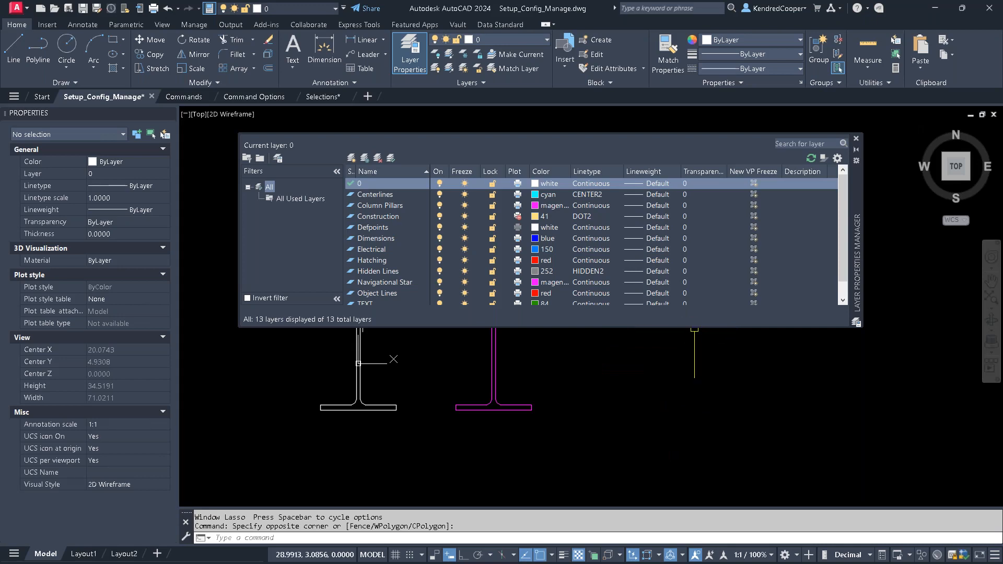
drag(710, 328, 711, 401)
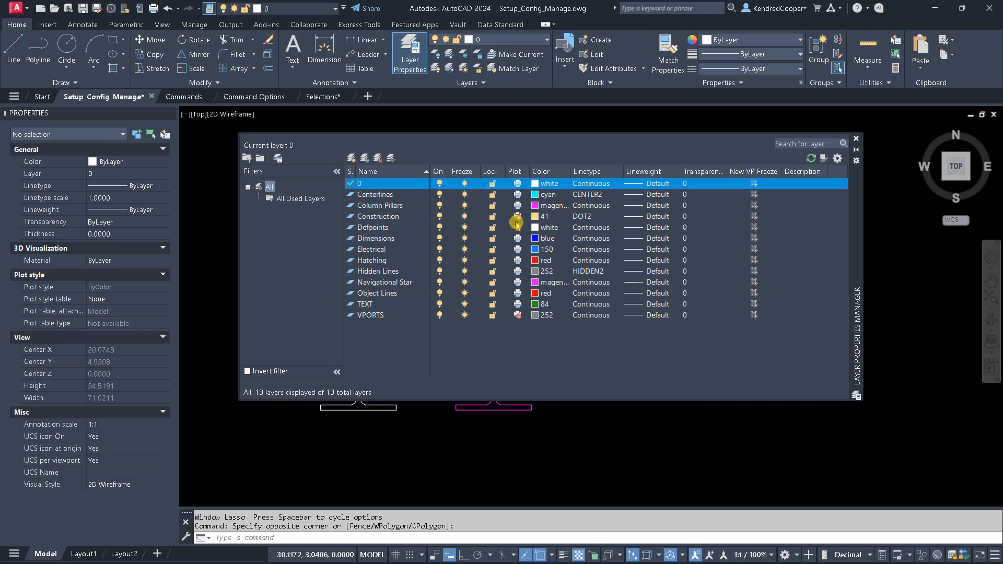
- Examine the plot settings of the Construction and VPORTS layers, and close the Layer Properties Manager
click(517, 218)
click(393, 217)
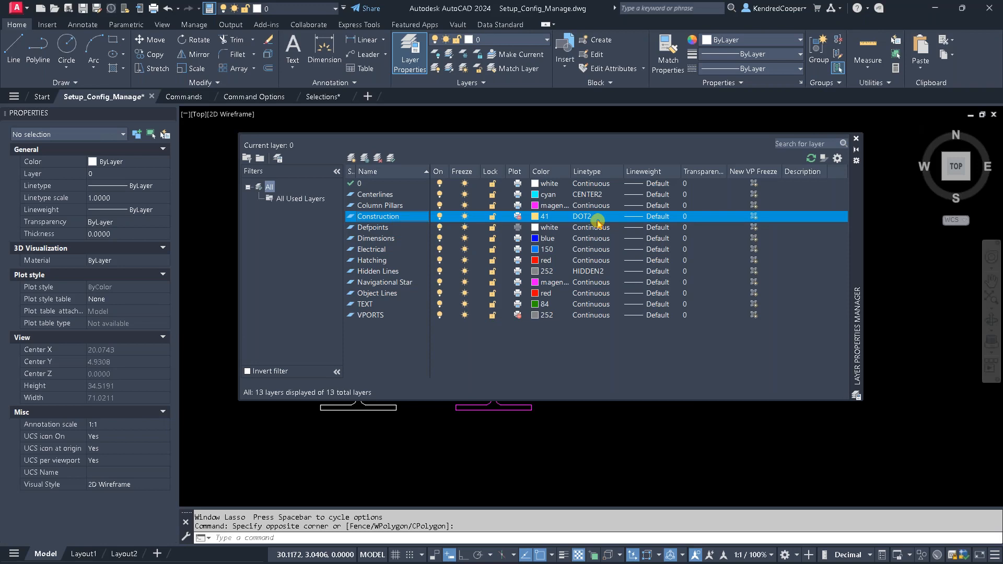
click(388, 316)
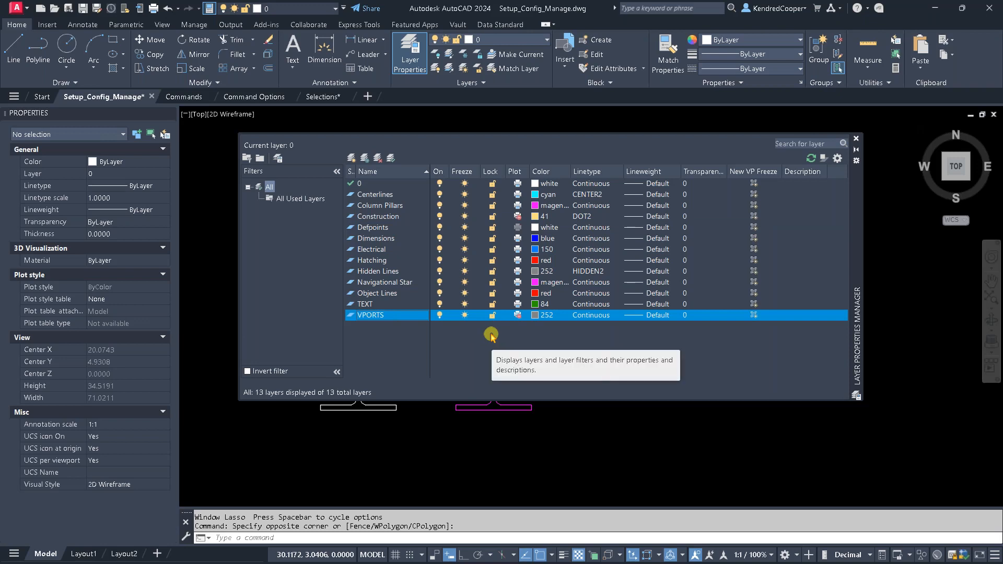
click(519, 318)
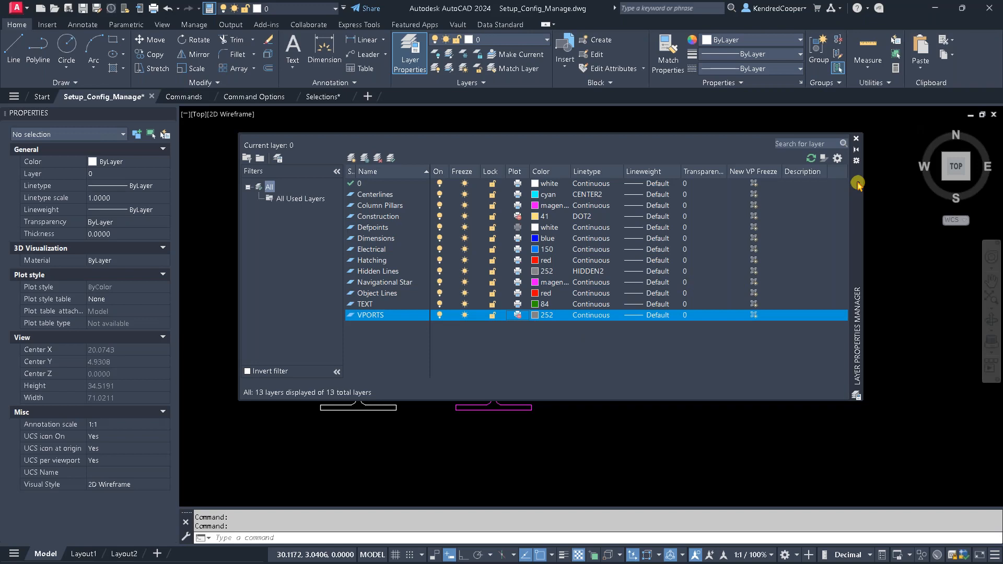
click(856, 138)
- Insert the Title Block B (11x17) block in the empty area to the right of the magenta beam, with SCALE set to 1/16" = 1'
middle_drag(634, 314, 435, 242)
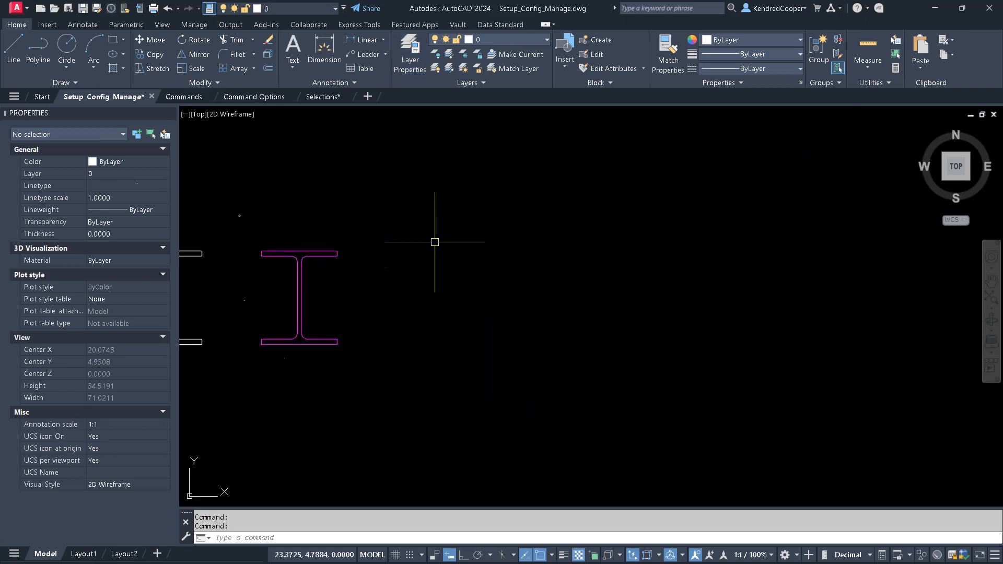
click(48, 24)
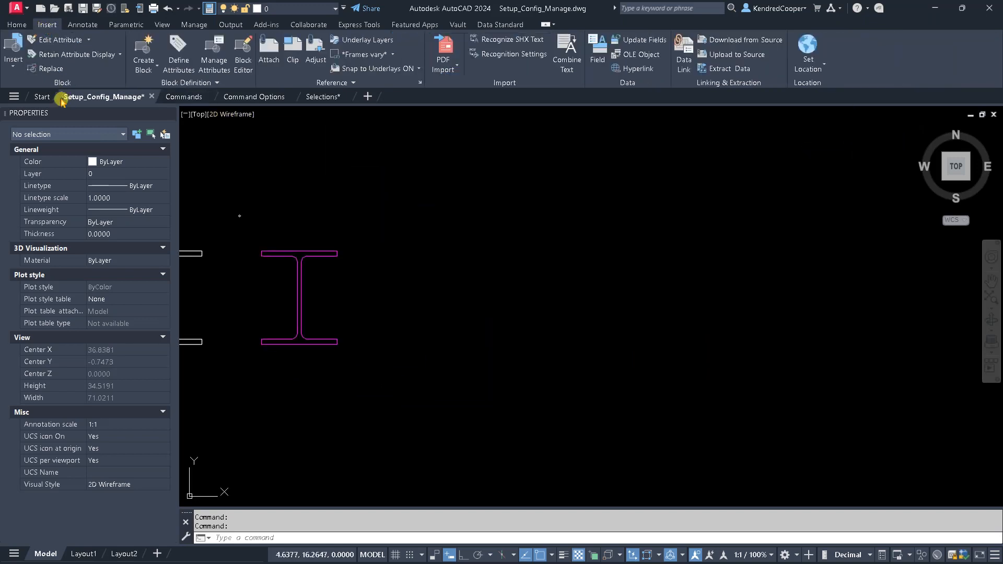
click(13, 48)
click(112, 165)
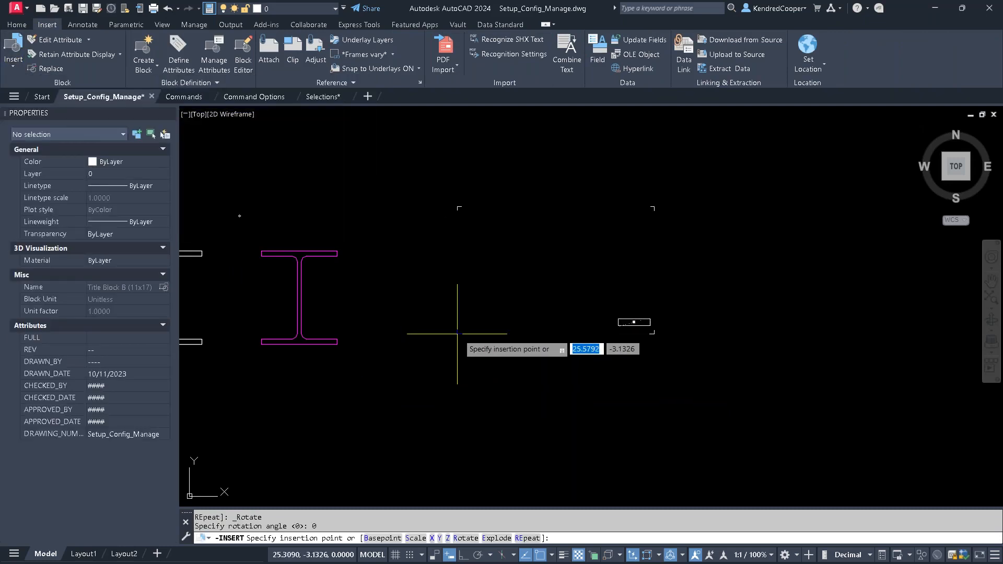
click(456, 346)
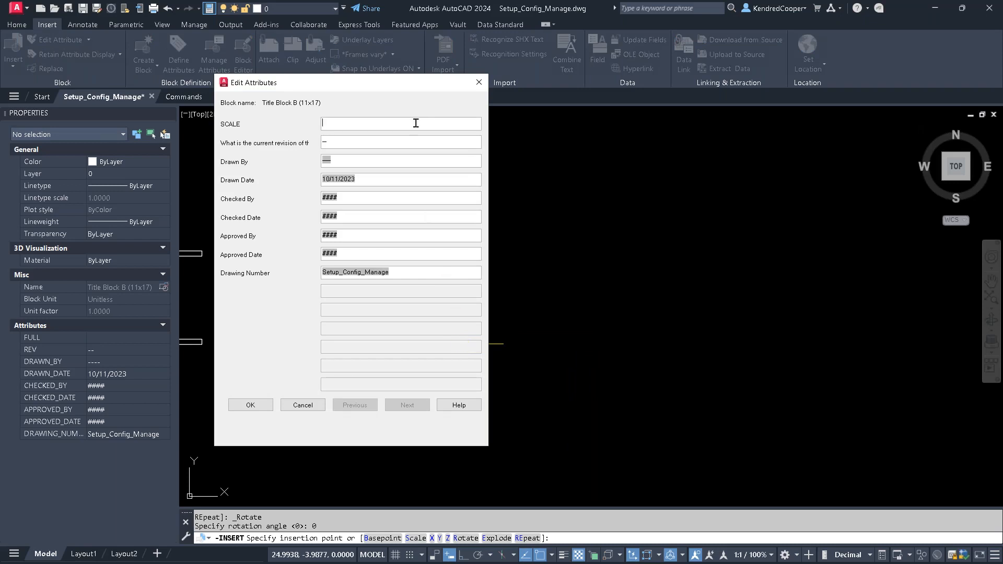
text(1/16" = 1')
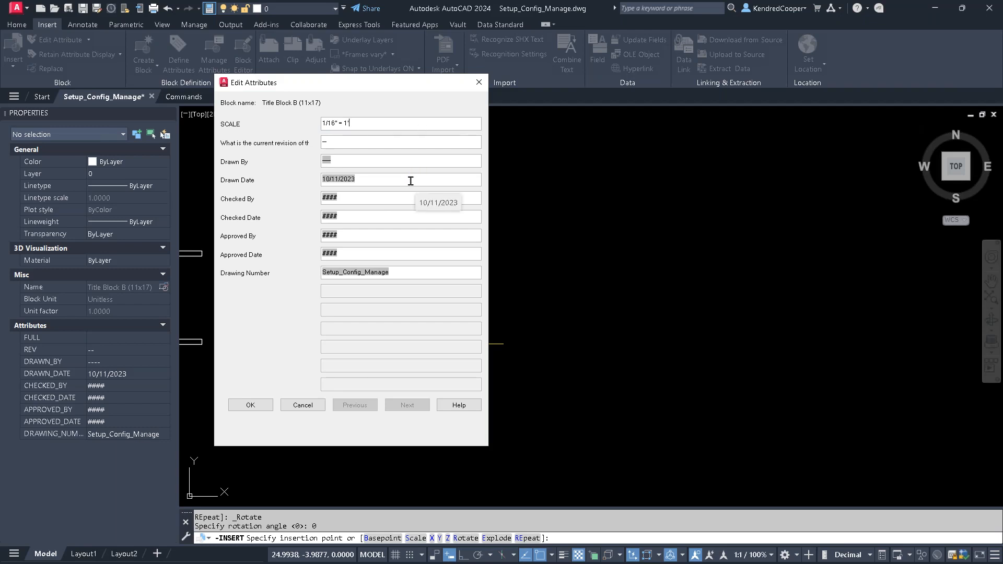
click(329, 161)
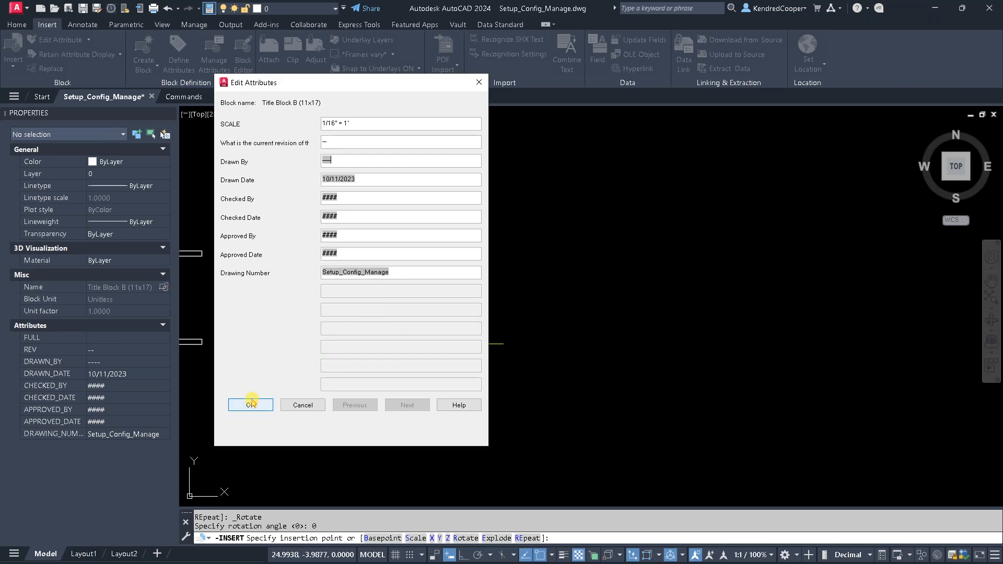
click(250, 405)
- Open the current drawing's file properties and enter the author's initials in the summary information
scroll(617, 340, up, 5)
scroll(617, 339, up, 8)
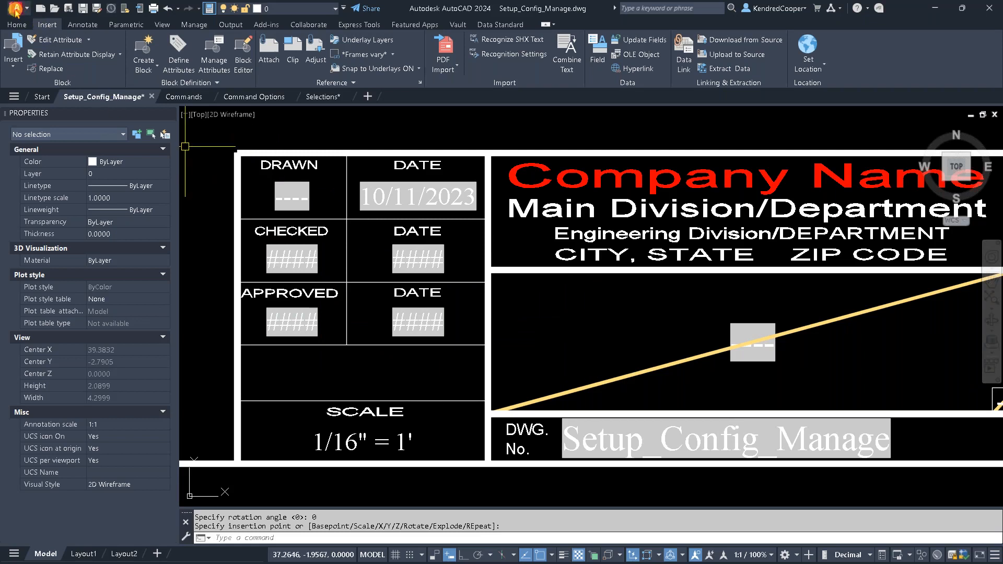
click(16, 11)
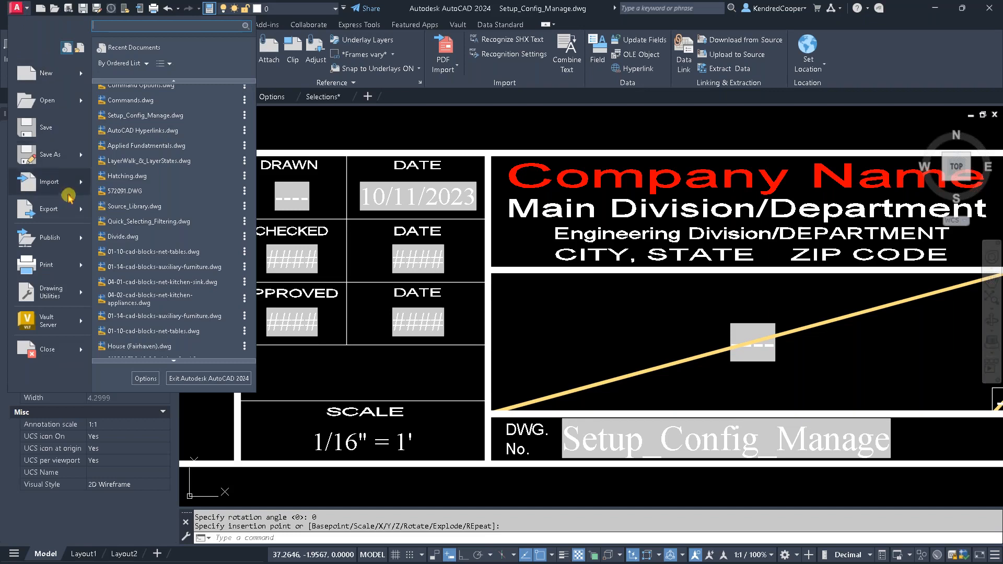
click(68, 296)
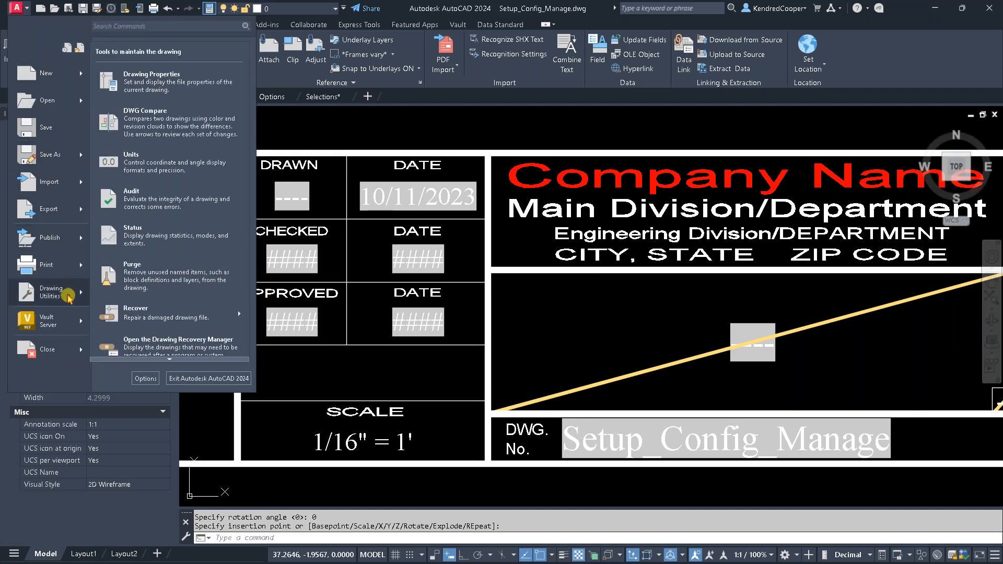
click(212, 89)
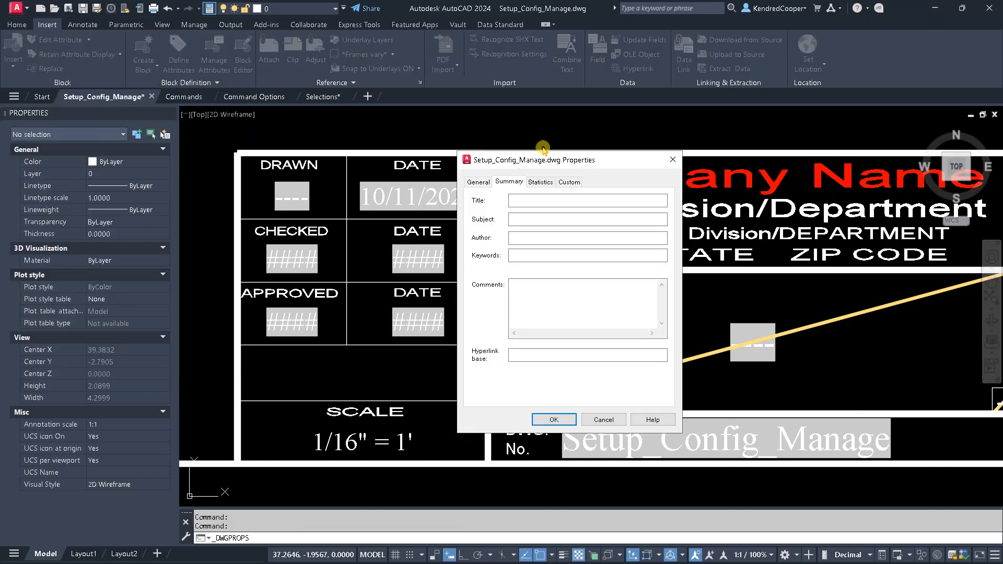
drag(561, 162, 464, 122)
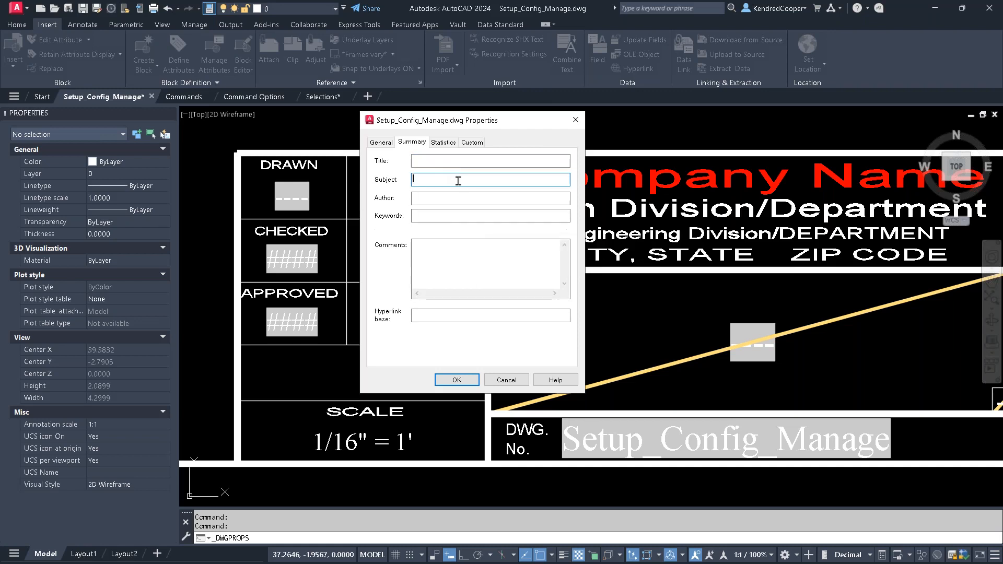
click(465, 198)
text(KLC)
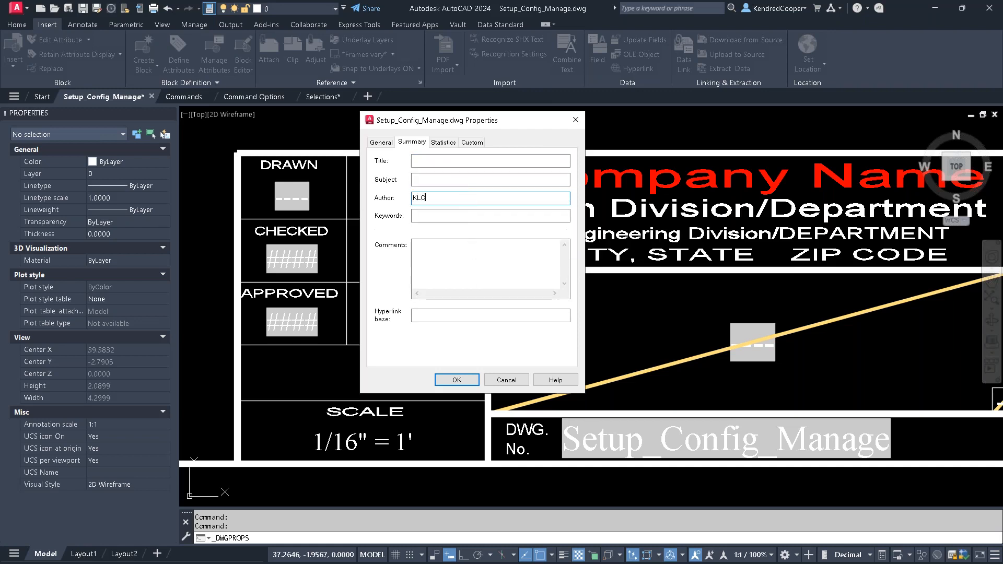
- Enter "Setup Drawing" as the comment in the drawing's summary properties
click(476, 268)
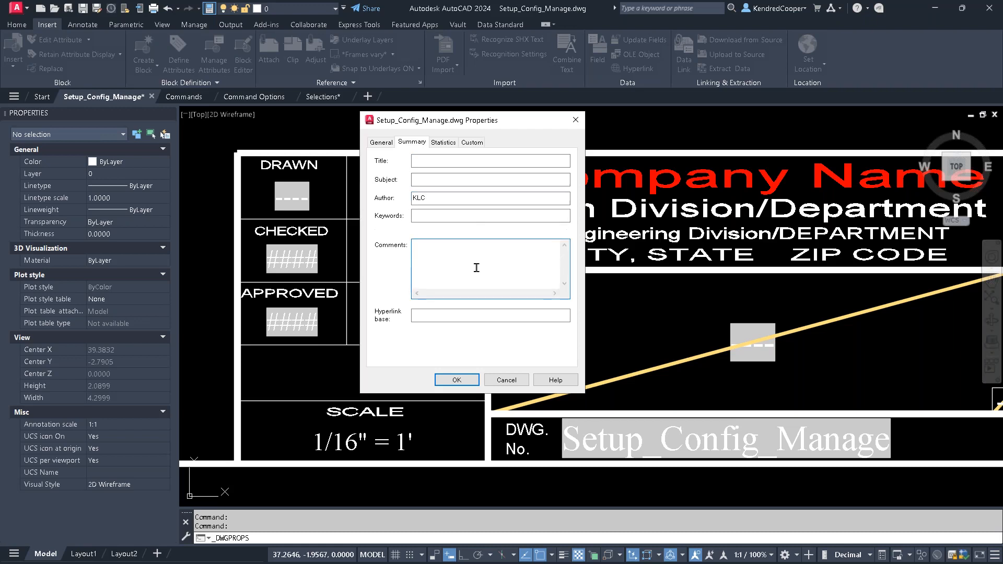
text(sET)
key(BackSpace)
key(BackSpace)
key(BackSpace)
text(Sstup Drawin)
- Review the drawing's statistics and custom properties, and accept the file properties
click(440, 141)
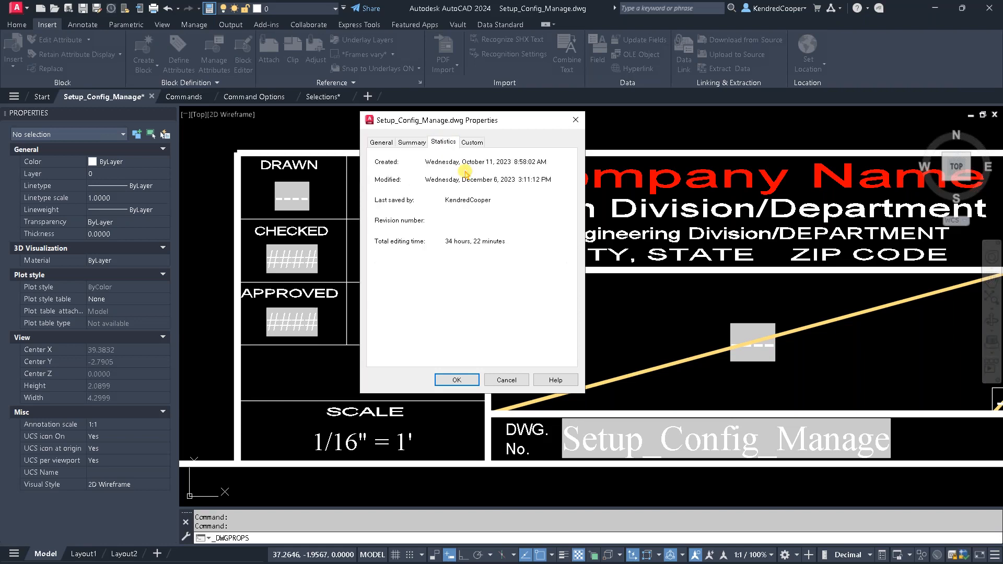
click(474, 144)
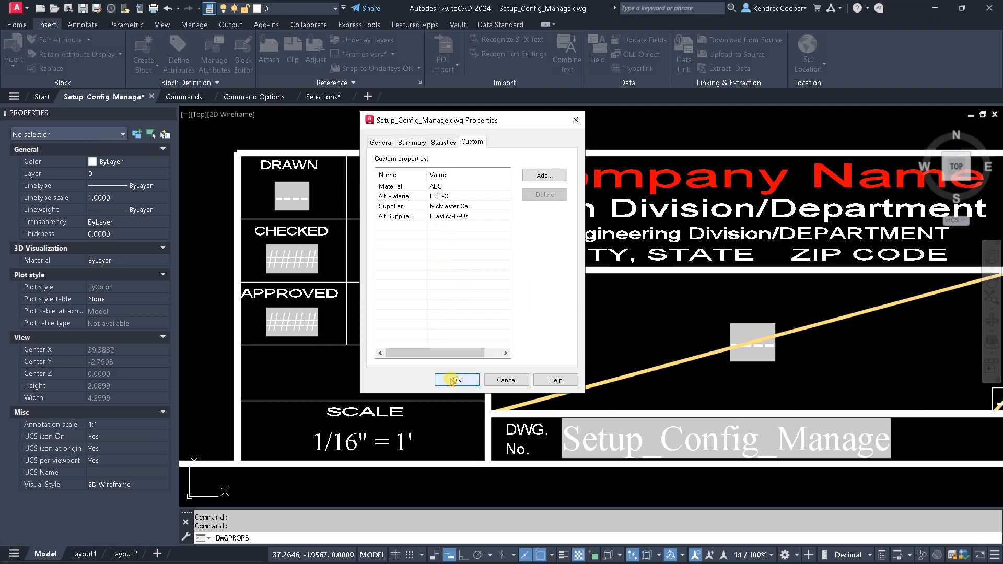
click(453, 381)
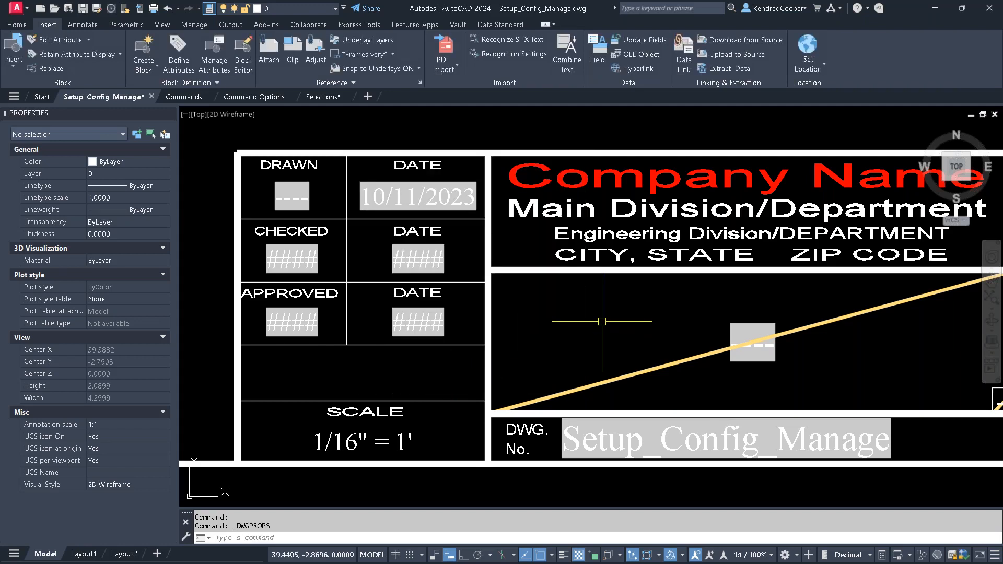
- Regenerate the model to update the title block's property fields, and inspect the title block
text(re)
key(Return)
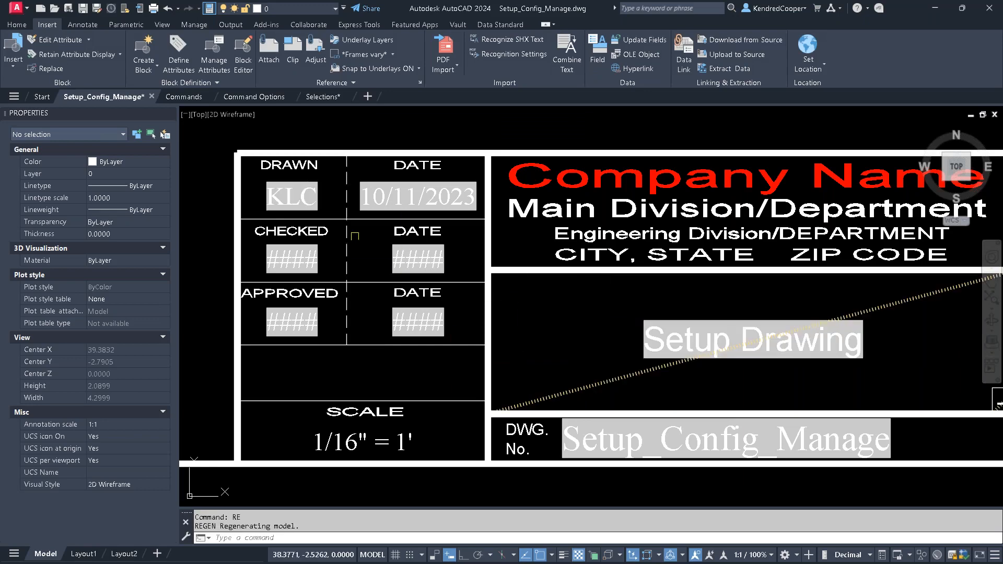
click(589, 285)
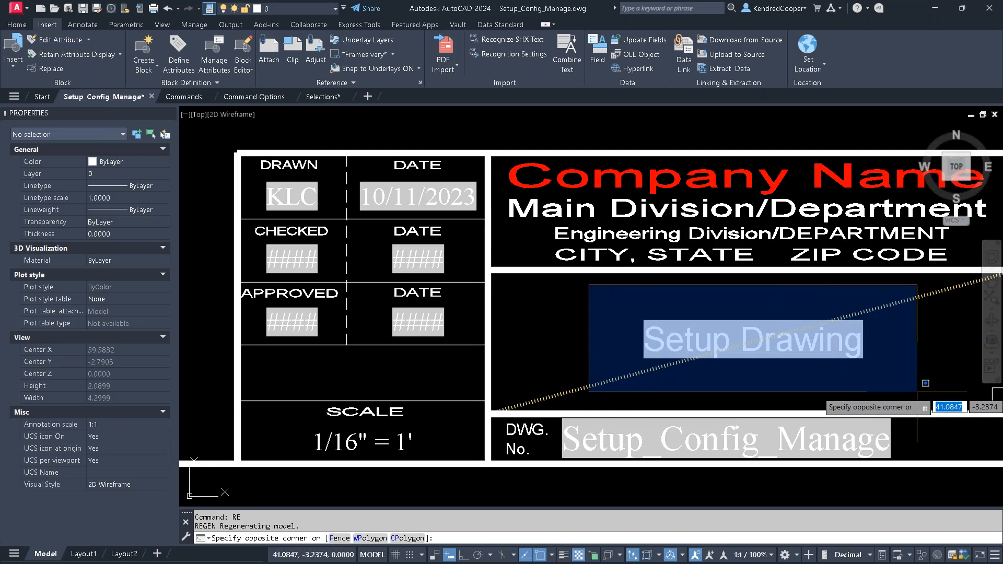
key(Escape)
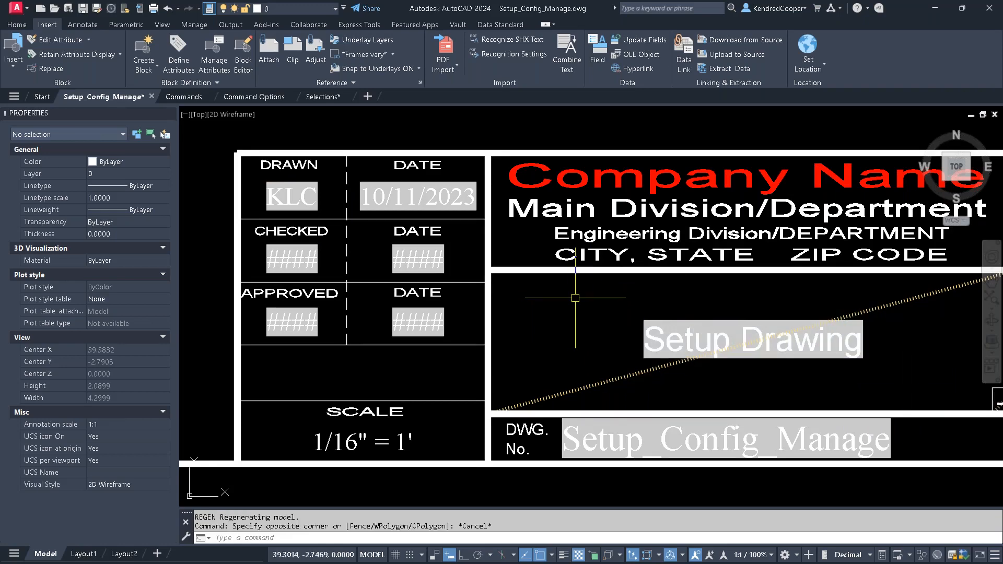
scroll(575, 298, down, 4)
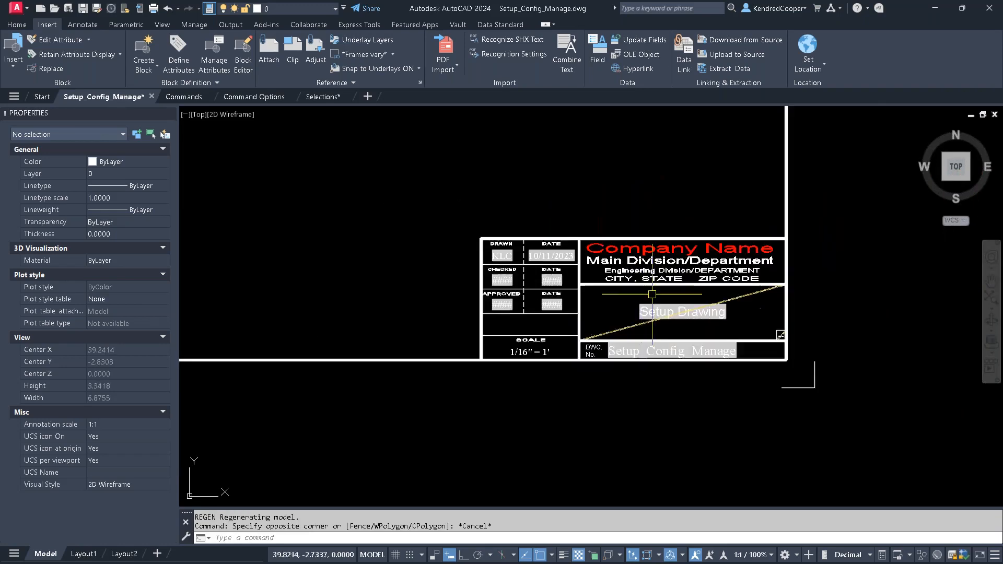
scroll(595, 280, down, 6)
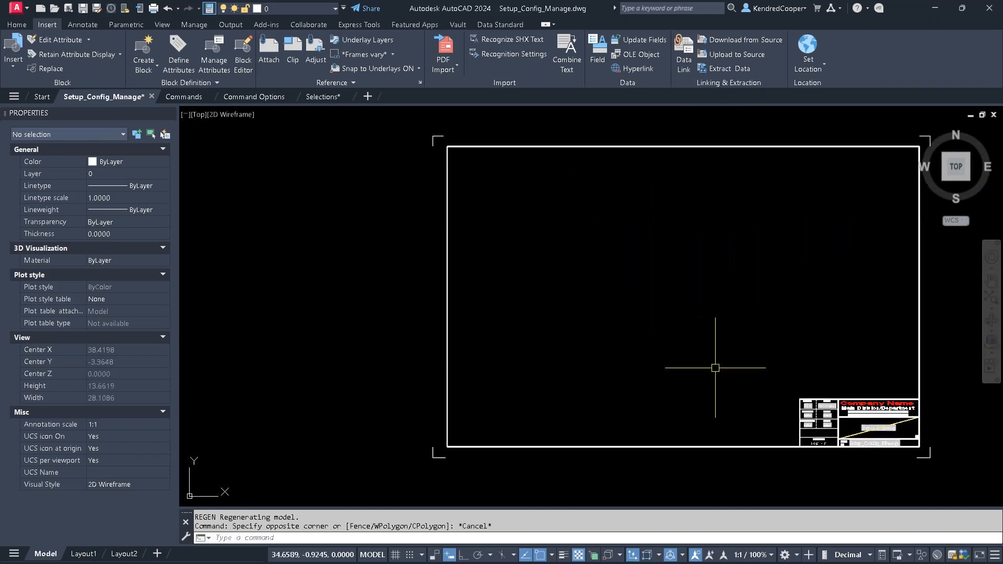
scroll(672, 296, down, 2)
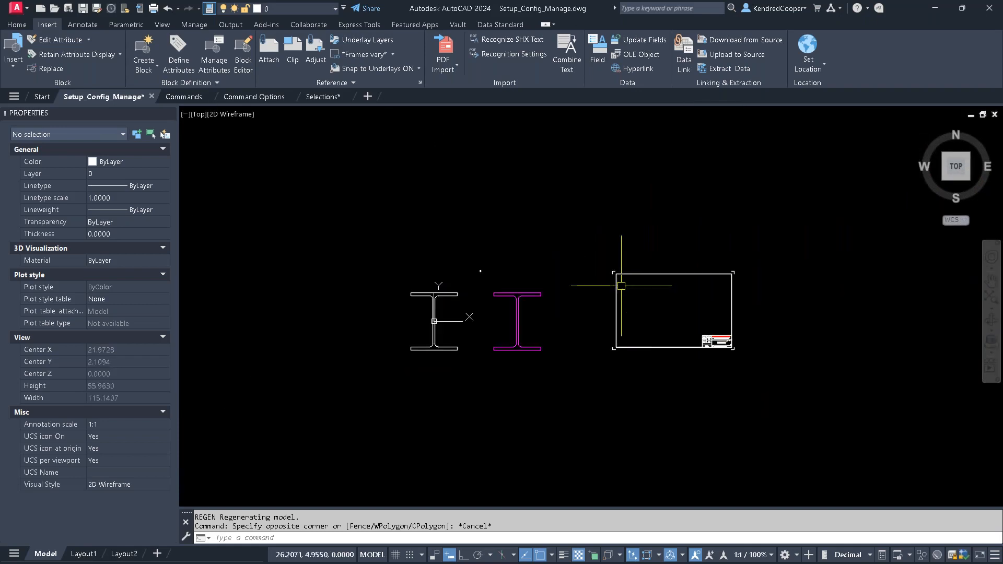
click(16, 8)
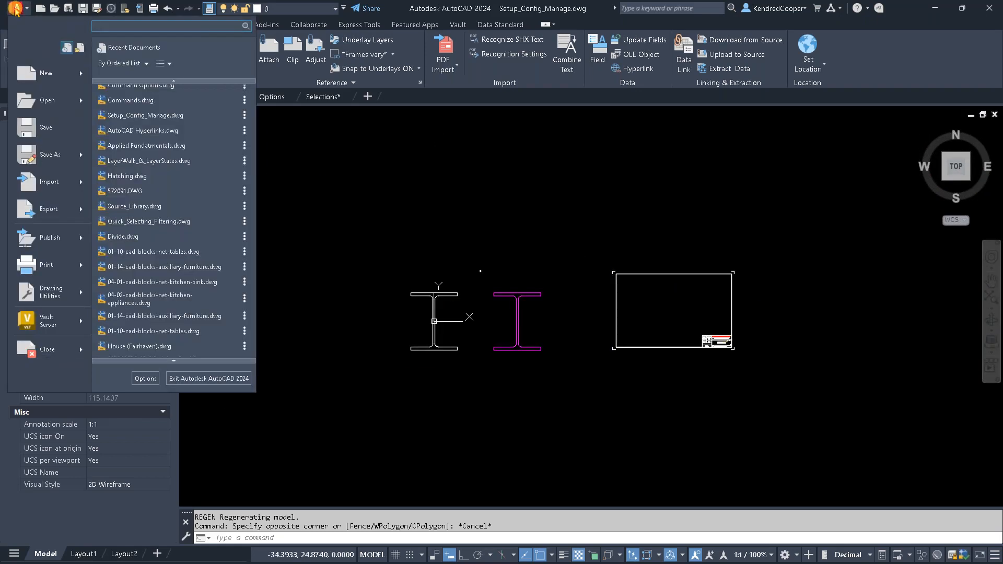
mouse_move(75, 291)
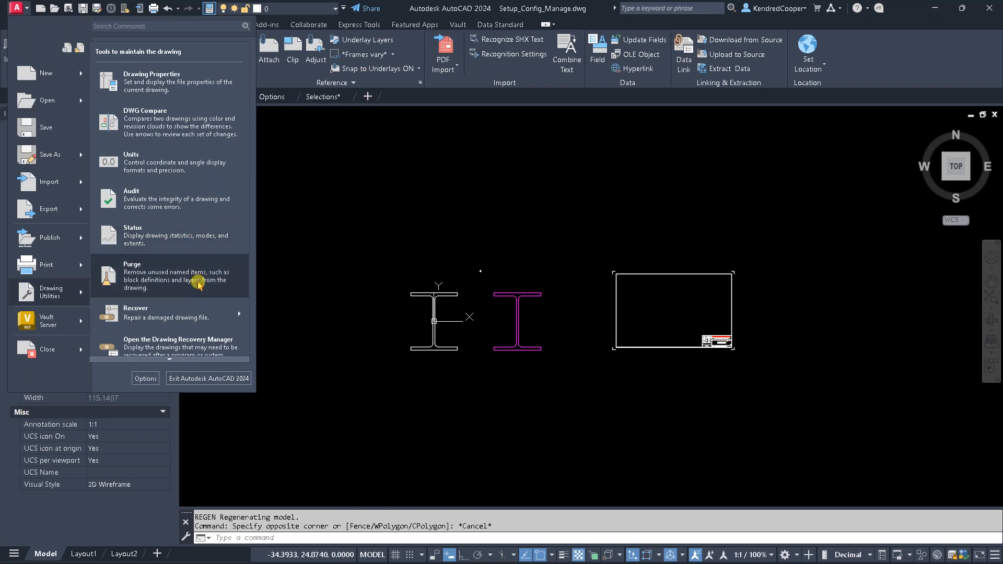
key(Escape)
key(Escape)
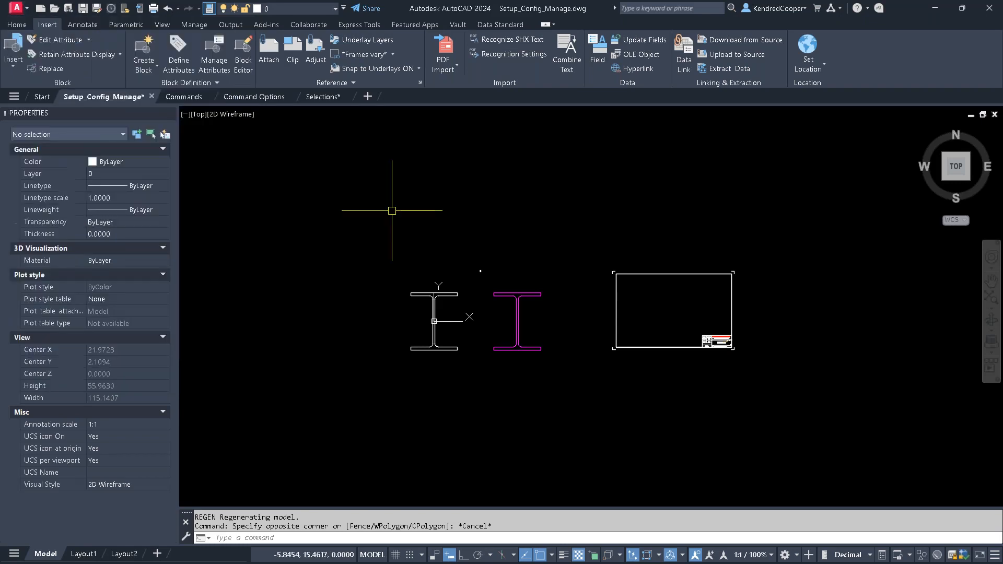
key(Escape)
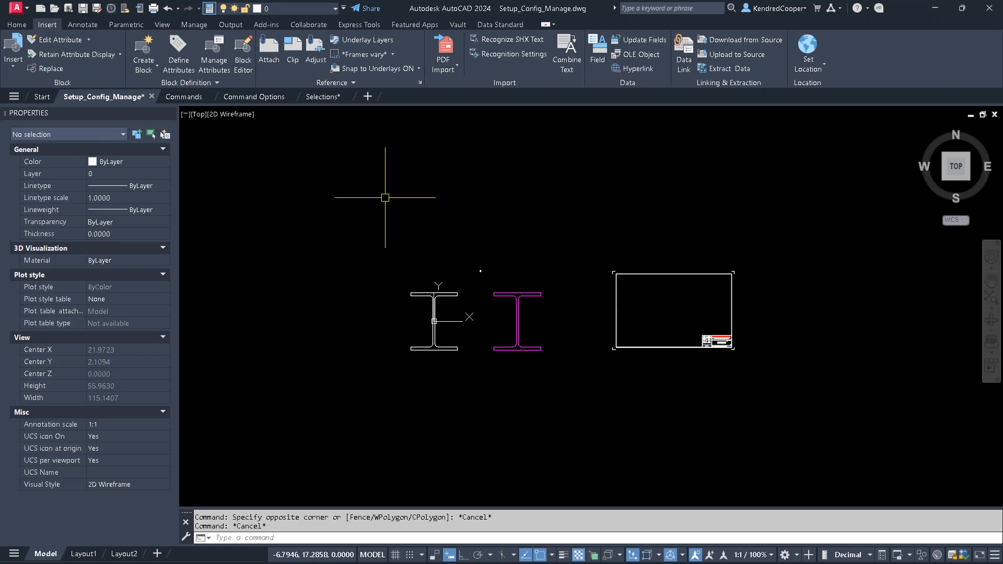
- Review the blocks available for insertion in the current drawing
click(16, 70)
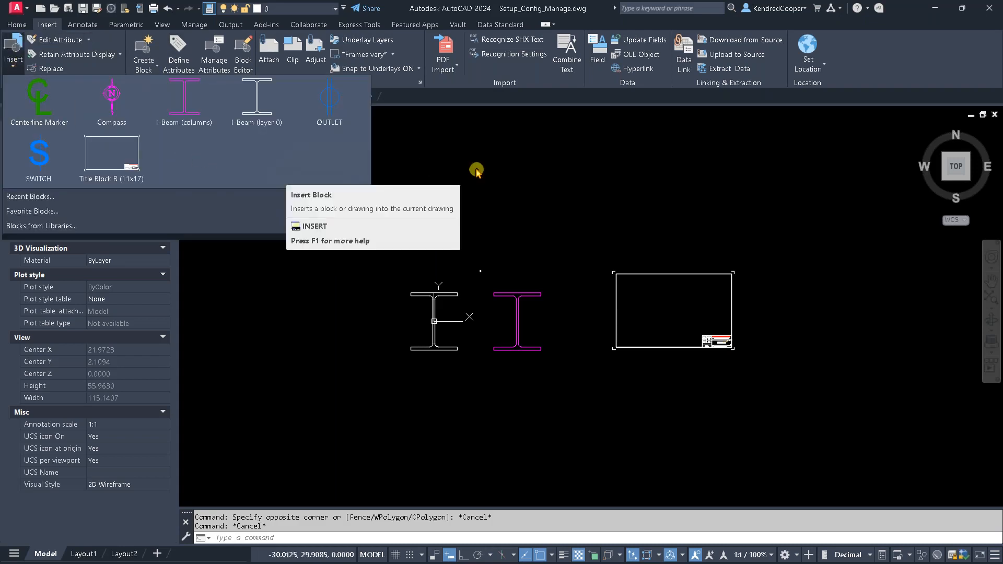
click(313, 10)
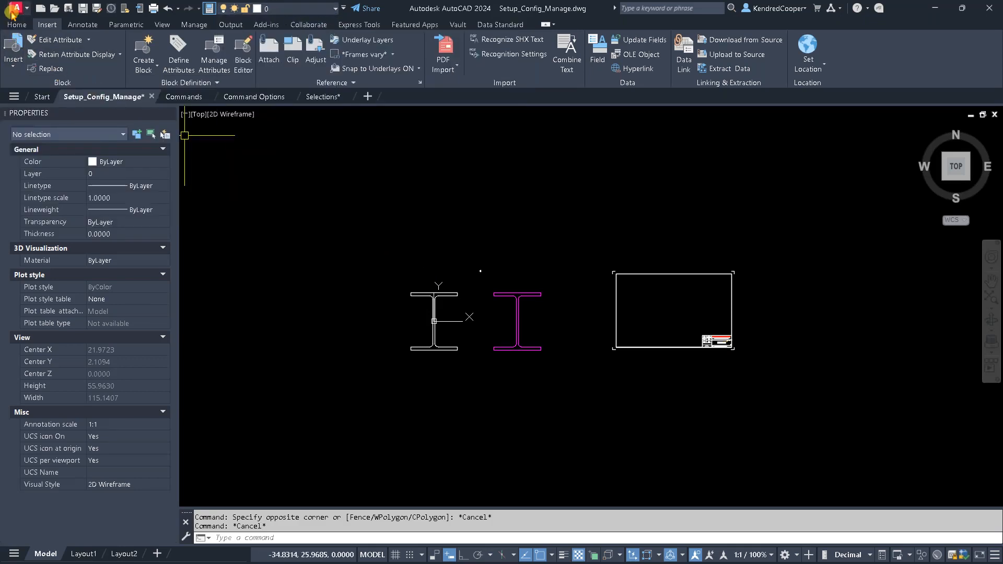
- Start Purge and view the named items in use that cannot be purged
click(16, 7)
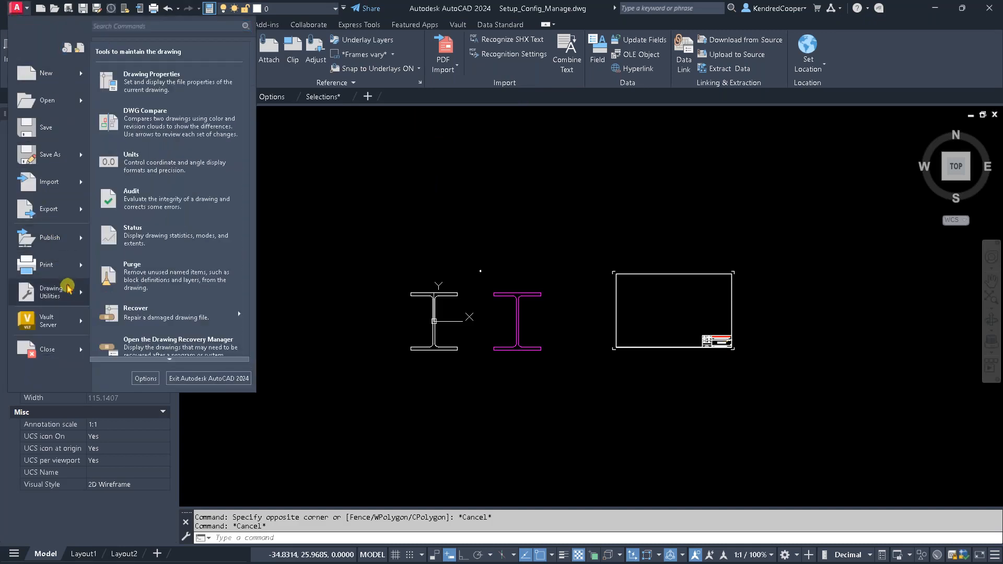
click(205, 275)
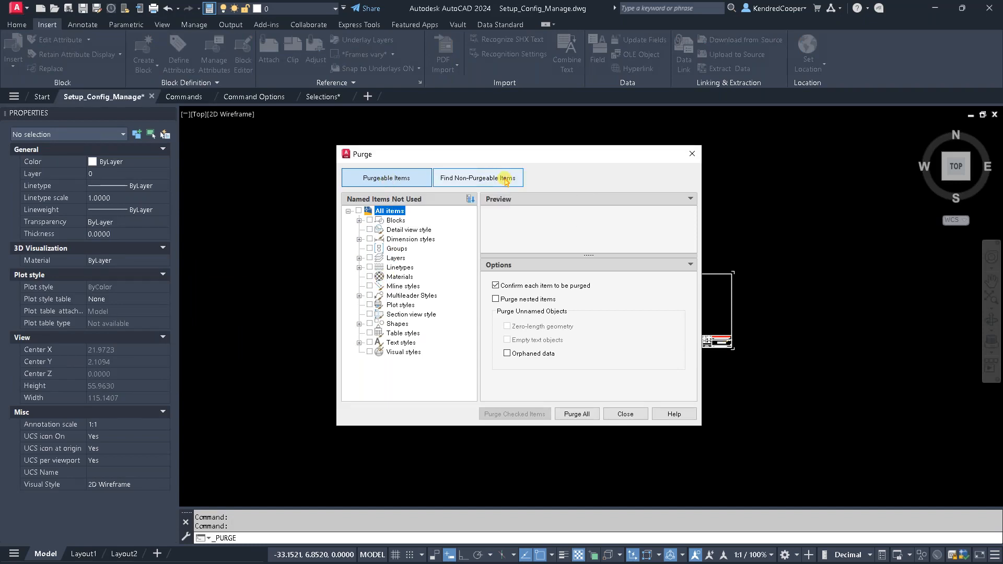
click(502, 178)
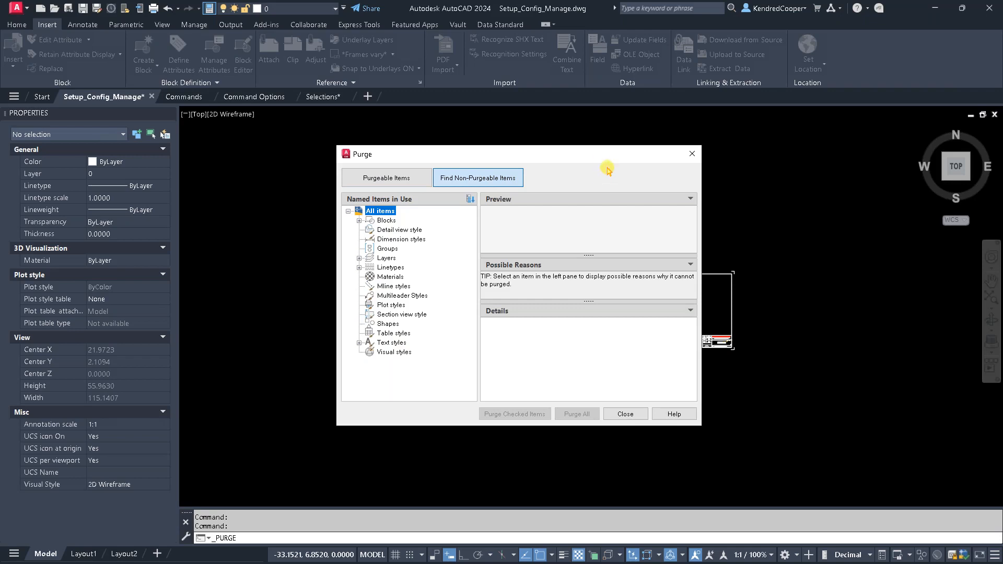
drag(591, 155, 471, 143)
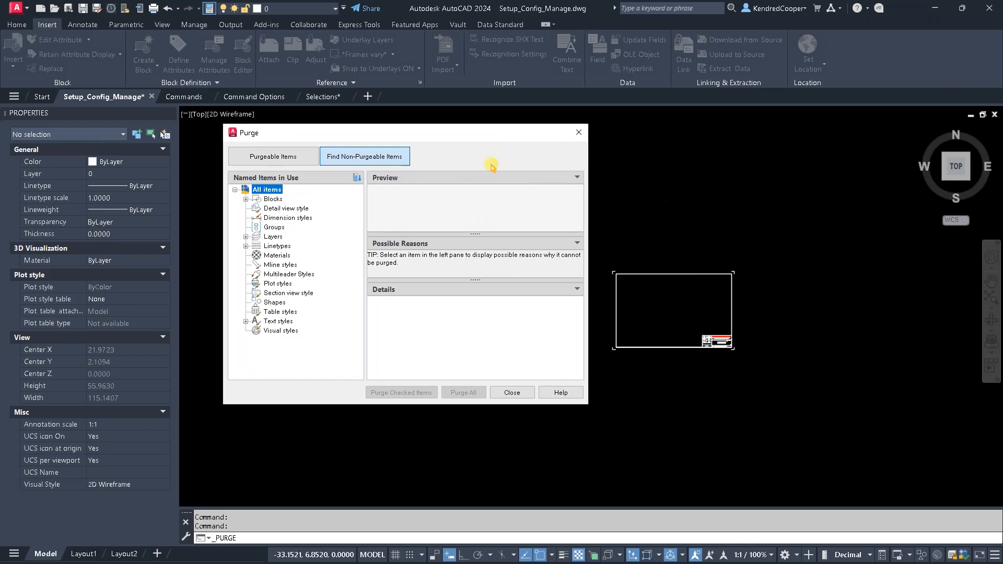
- List the purgeable blocks and layers, and mark the Dimensions and Hidden Lines layers for purging
click(256, 157)
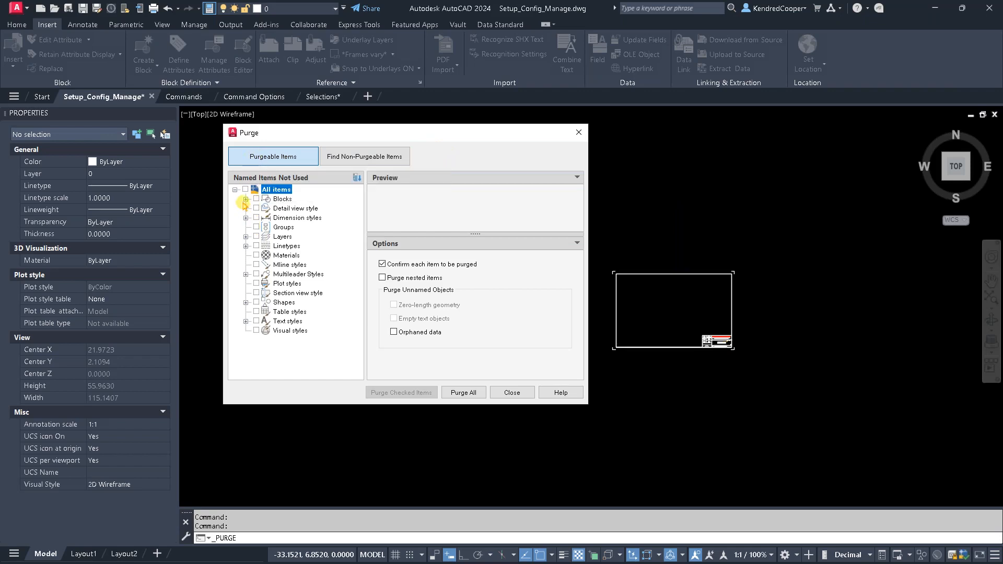
click(245, 200)
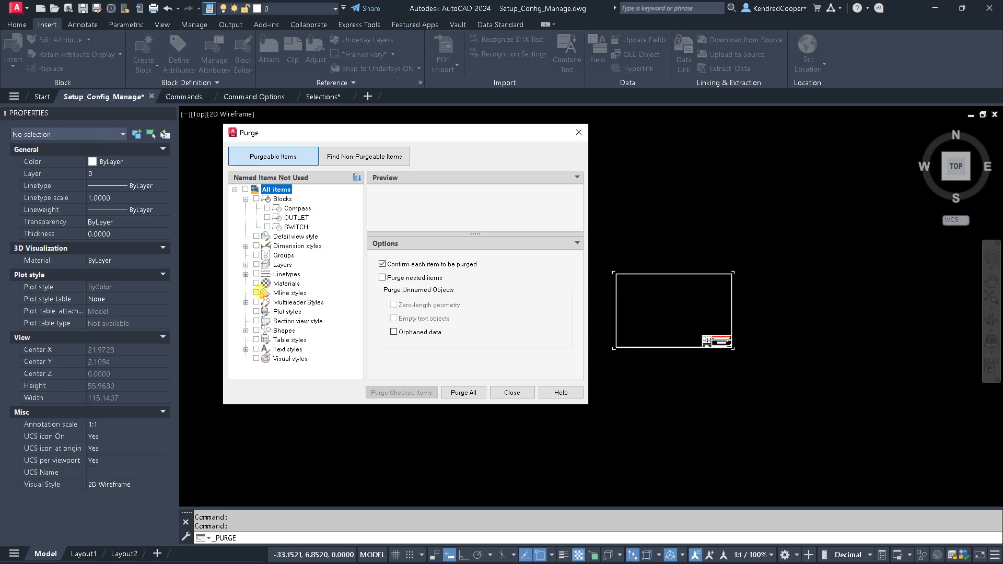
click(245, 265)
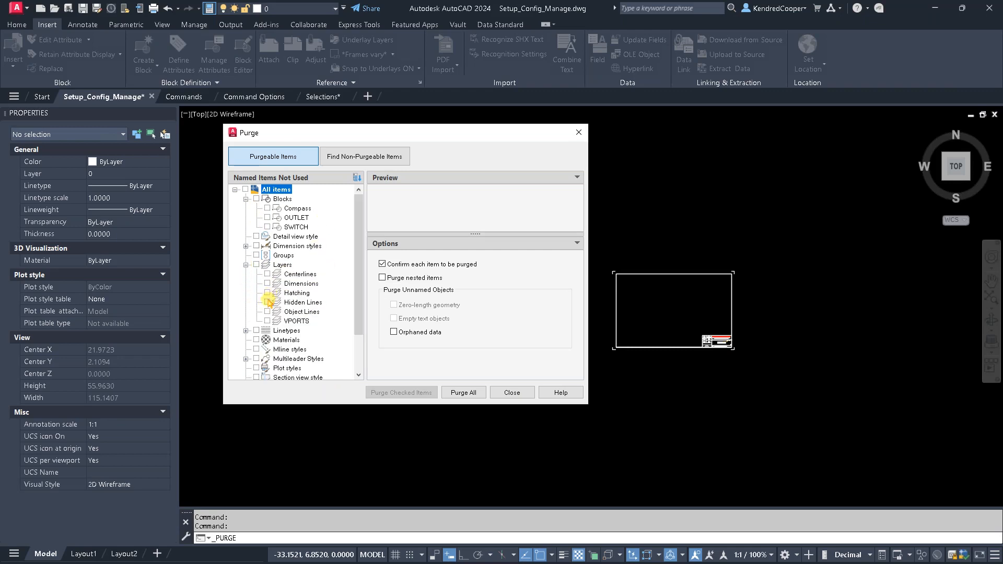
click(267, 302)
click(267, 283)
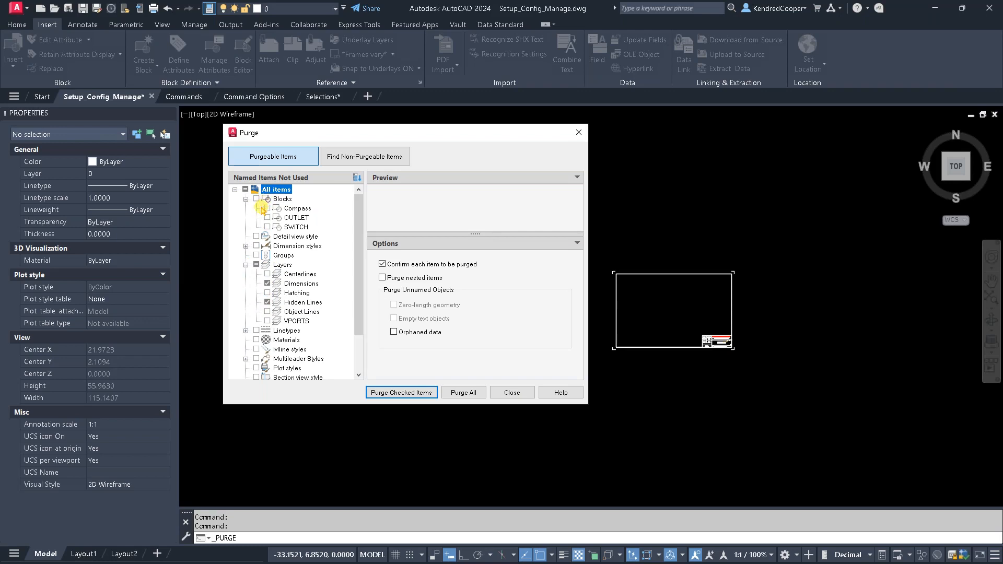
- Preview the unused OUTLET and SWITCH blocks, and close Purge without purging anything
click(276, 217)
click(275, 227)
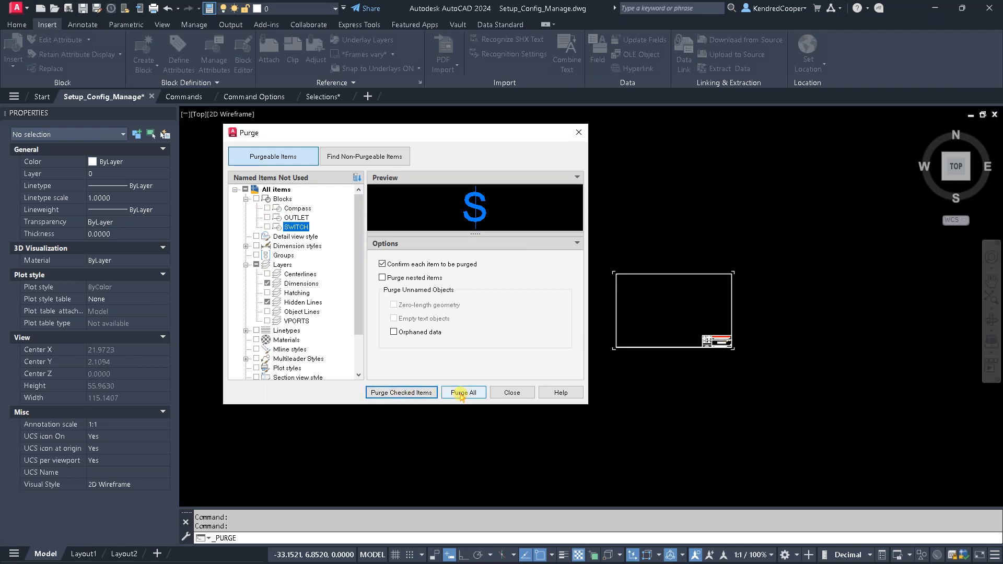
click(514, 392)
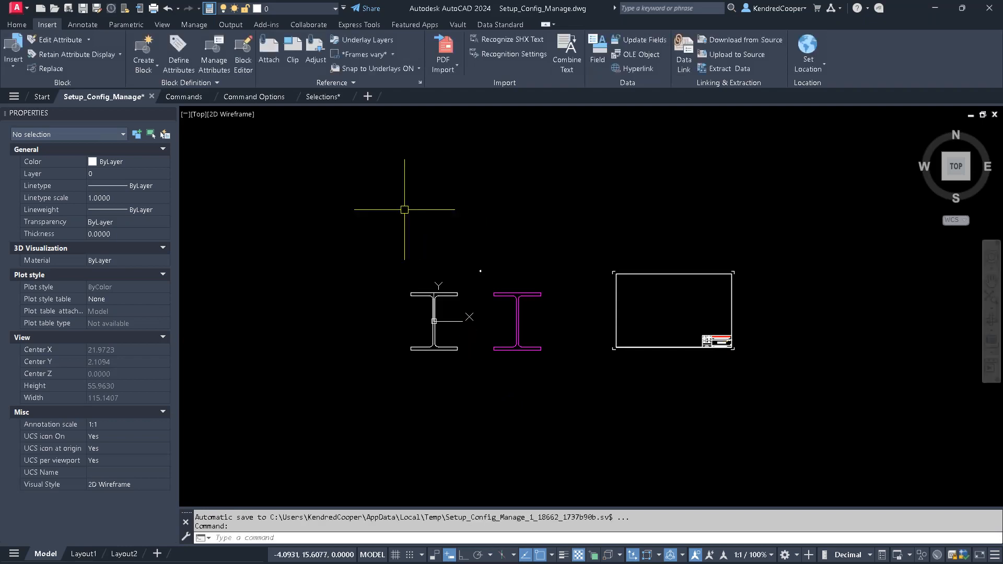
- Recover the drawing file Applied Fundatmentals.dwg from the AutoCAD_Top_20 folder and dismiss the recovery report
click(18, 8)
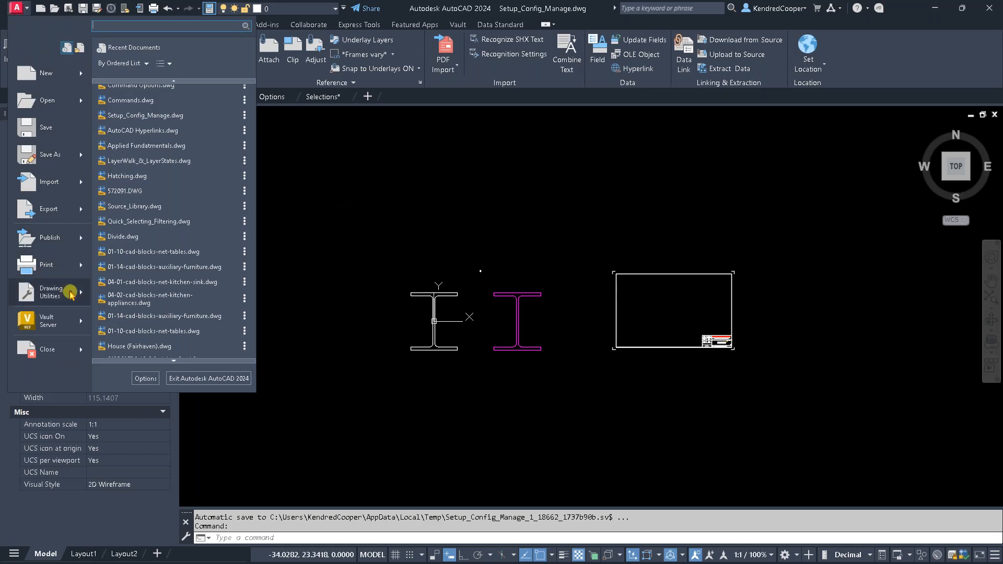
mouse_move(70, 293)
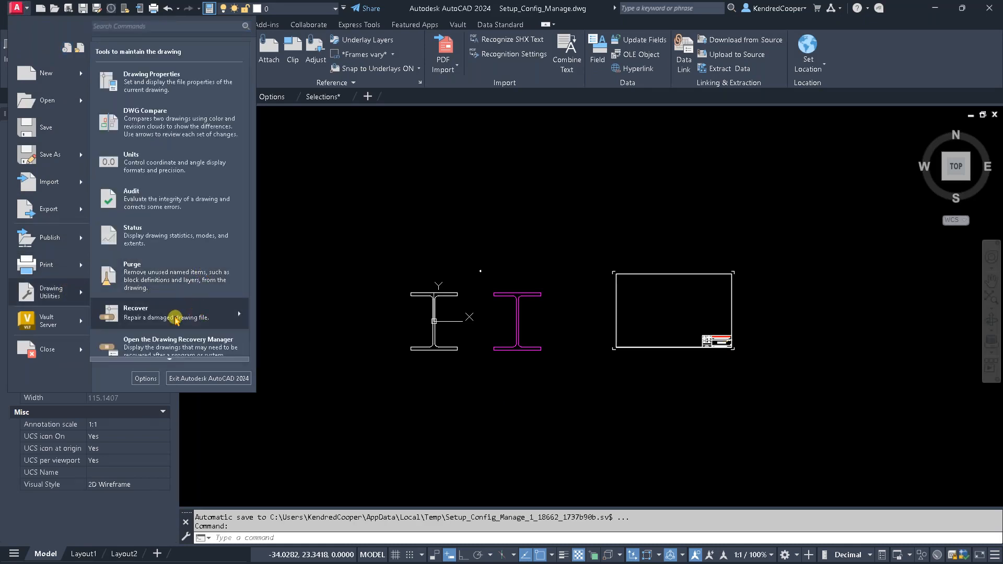
mouse_move(177, 329)
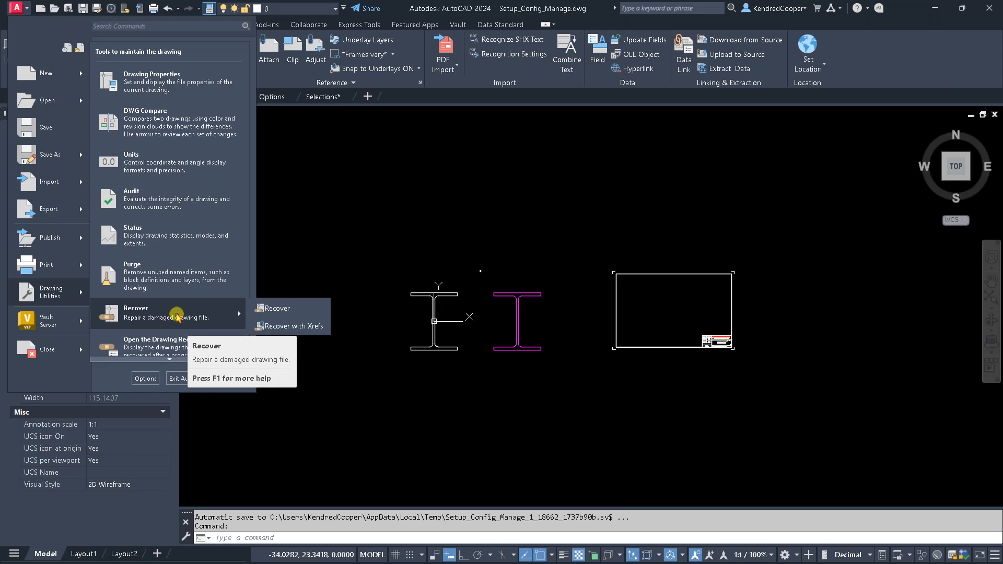
click(267, 308)
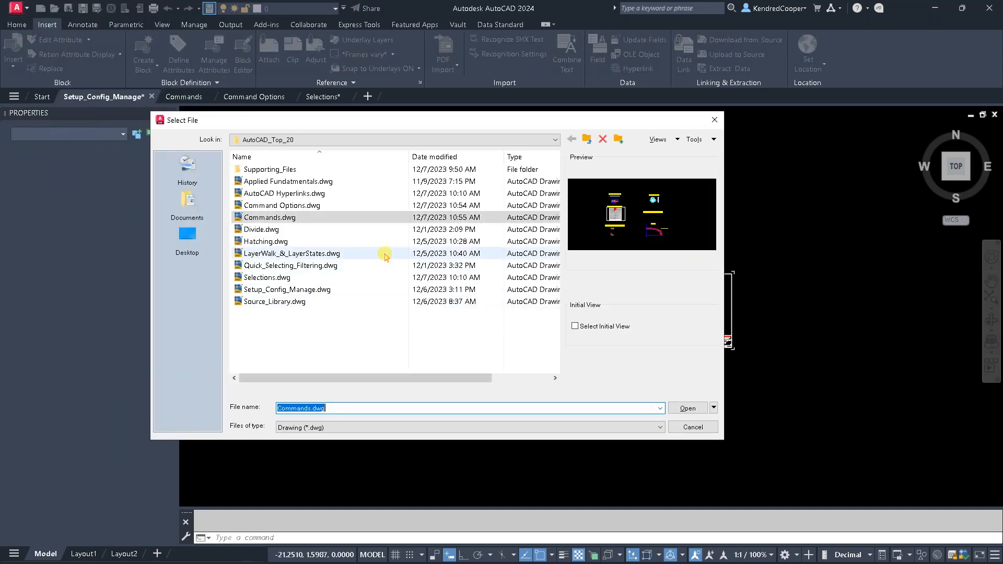
click(306, 182)
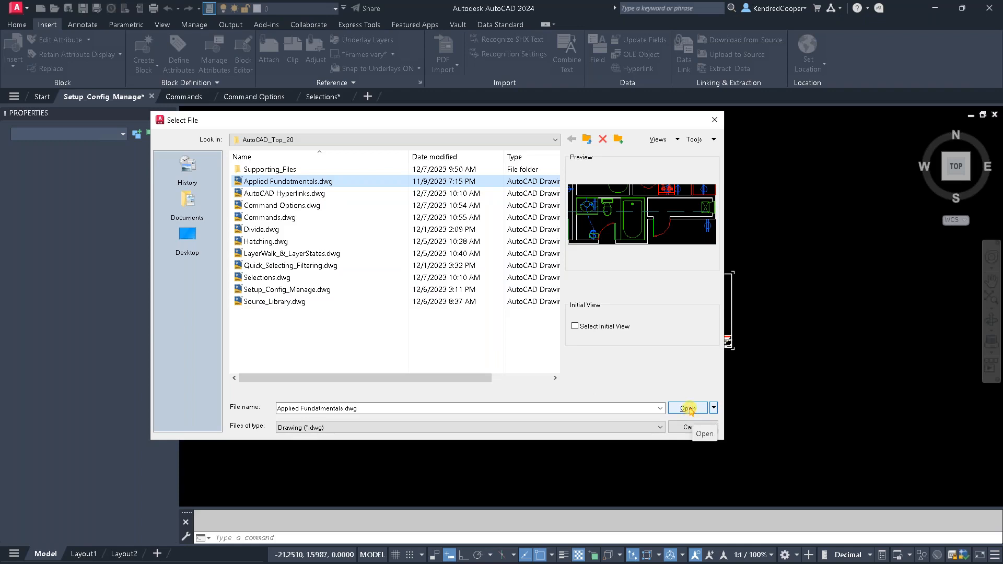
click(689, 409)
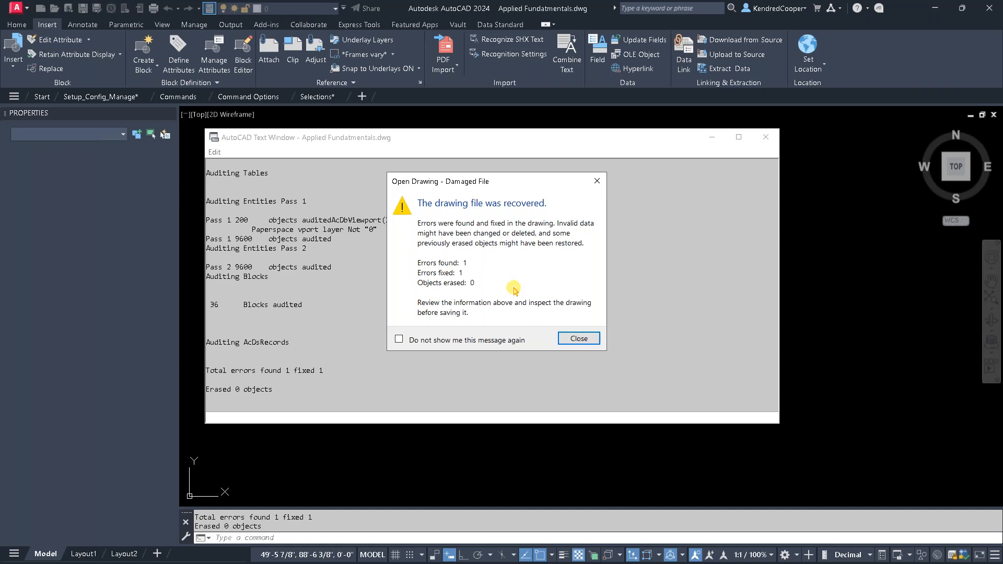
click(574, 339)
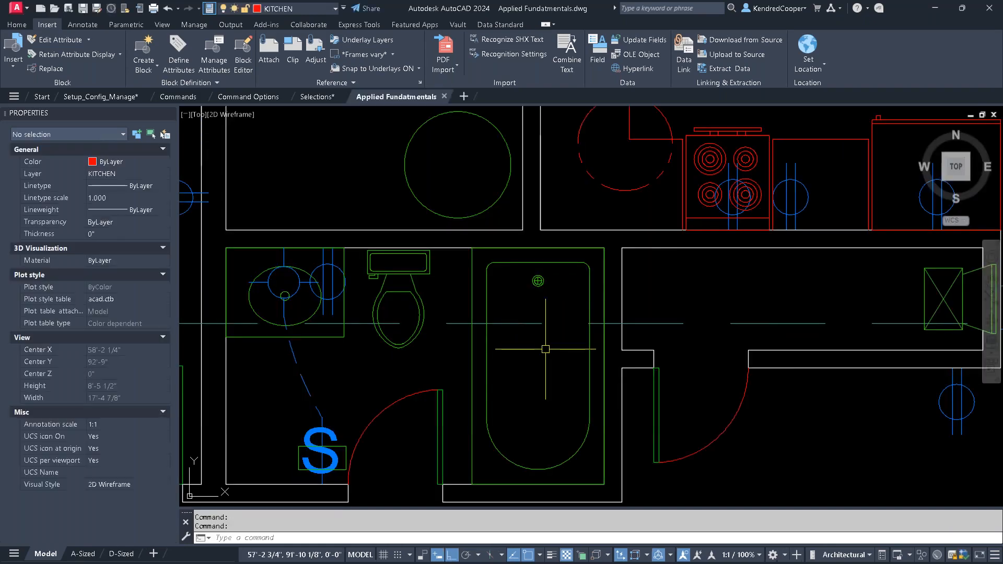
- Erase the extra vertical line beside the east property fence above the garage, and check the area
scroll(565, 347, down, 10)
middle_drag(584, 346, 546, 371)
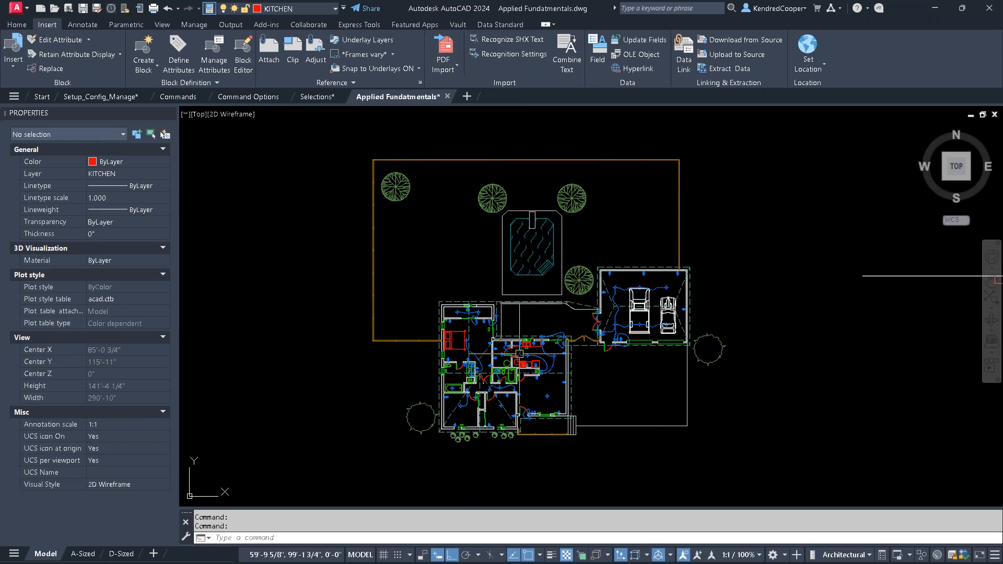
click(676, 222)
text(E)
key(Return)
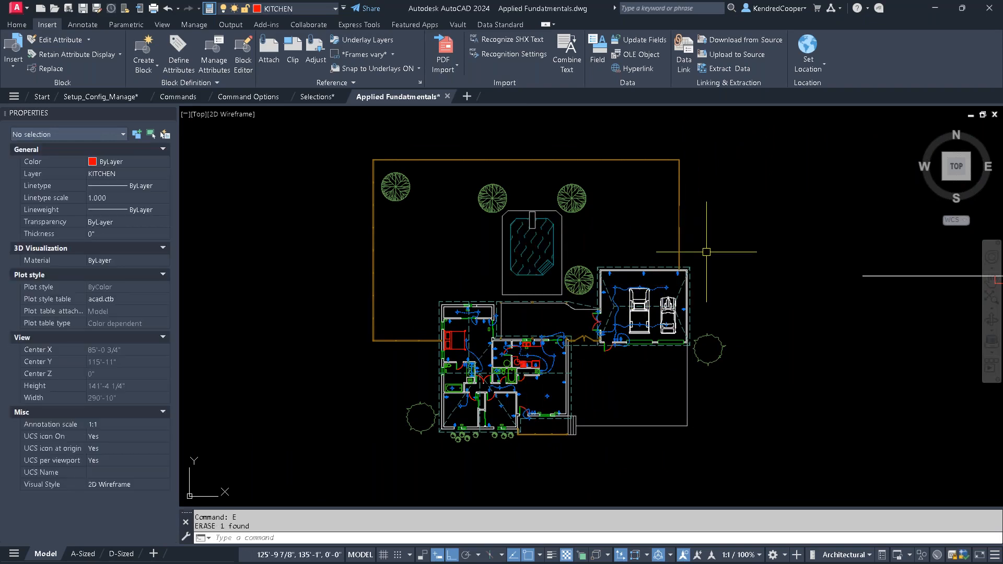
scroll(692, 218, up, 4)
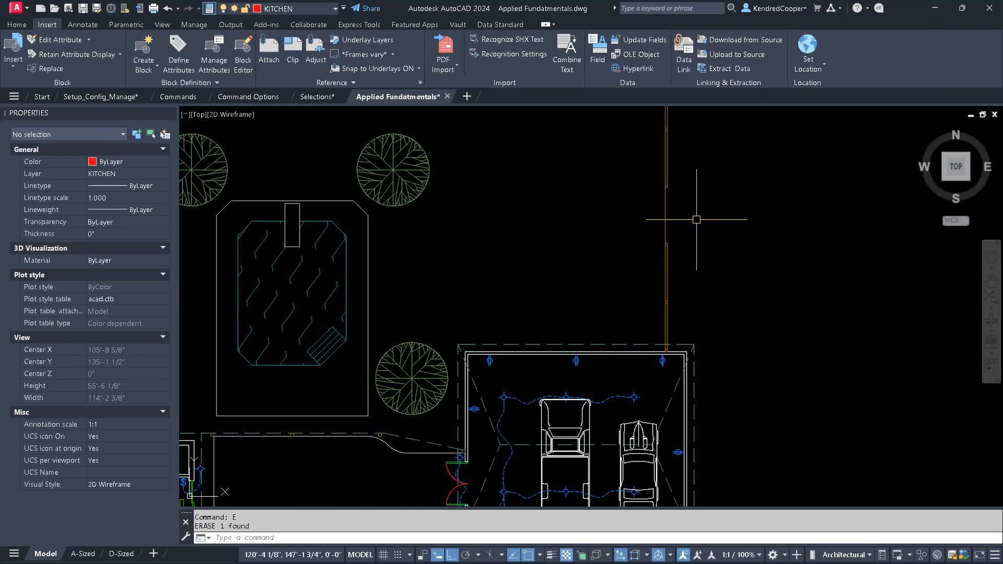
key(Escape)
scroll(697, 220, down, 4)
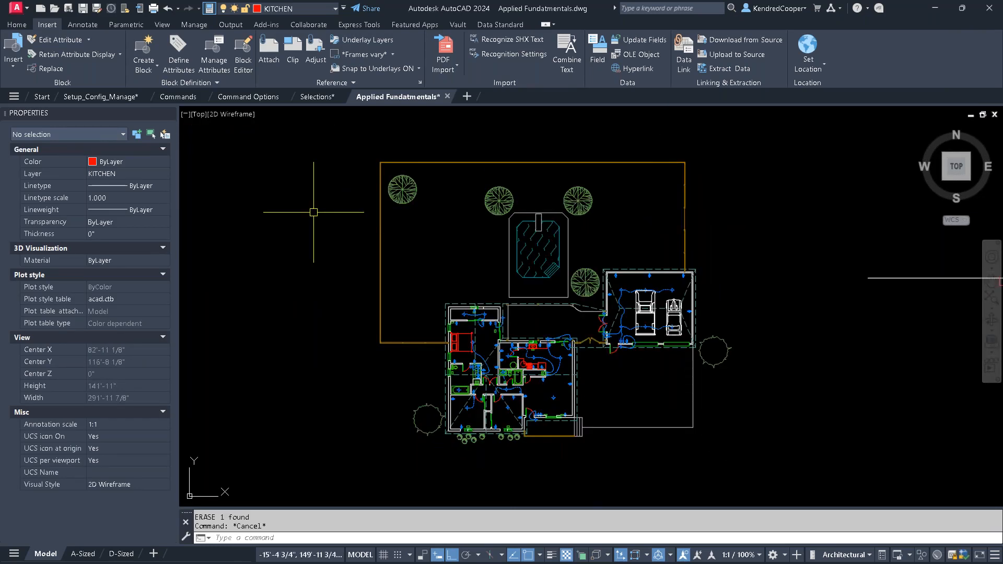
- Audit the recovered drawing without fixing detected errors, and examine the error total in the full audit report
click(16, 7)
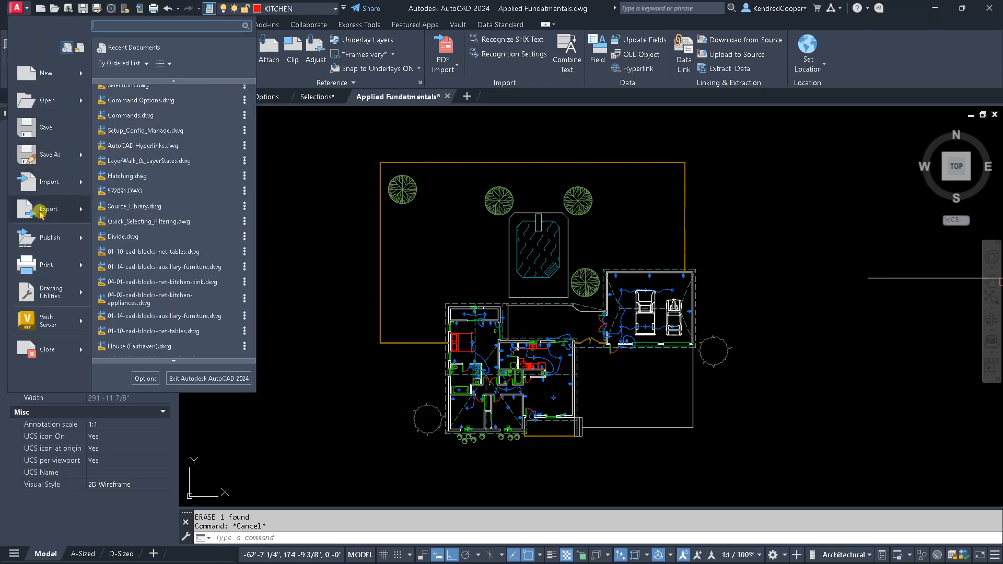
mouse_move(66, 296)
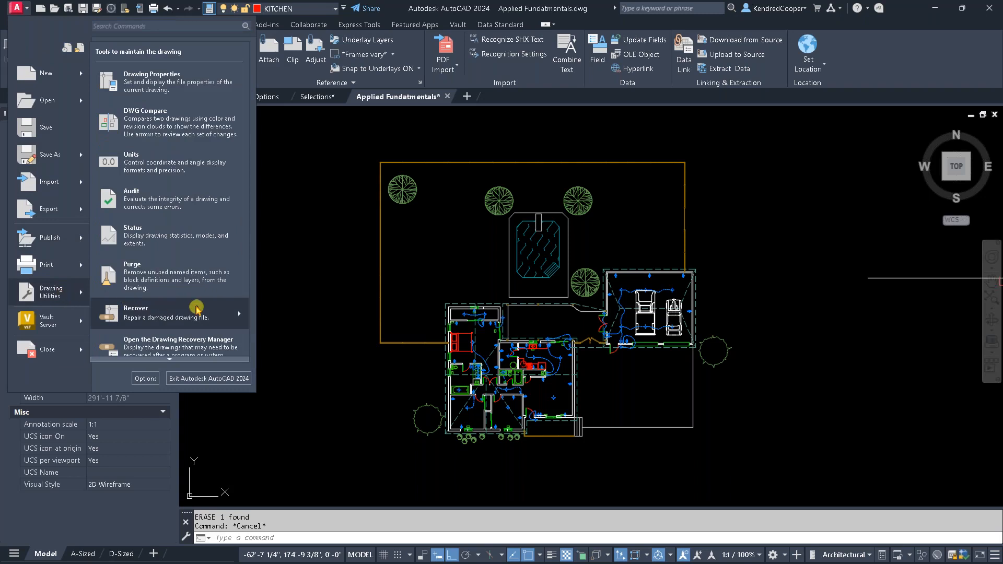
click(201, 201)
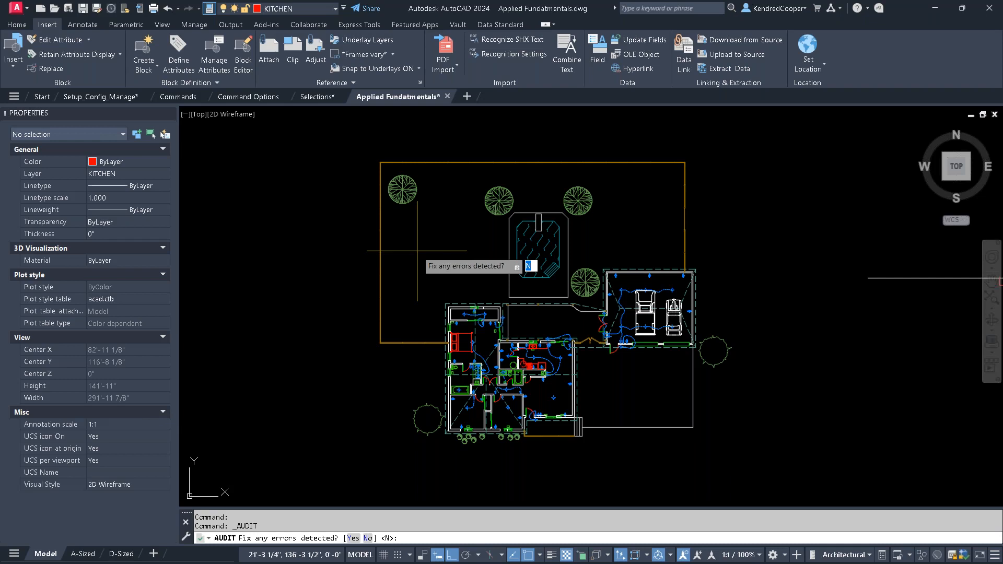
key(Return)
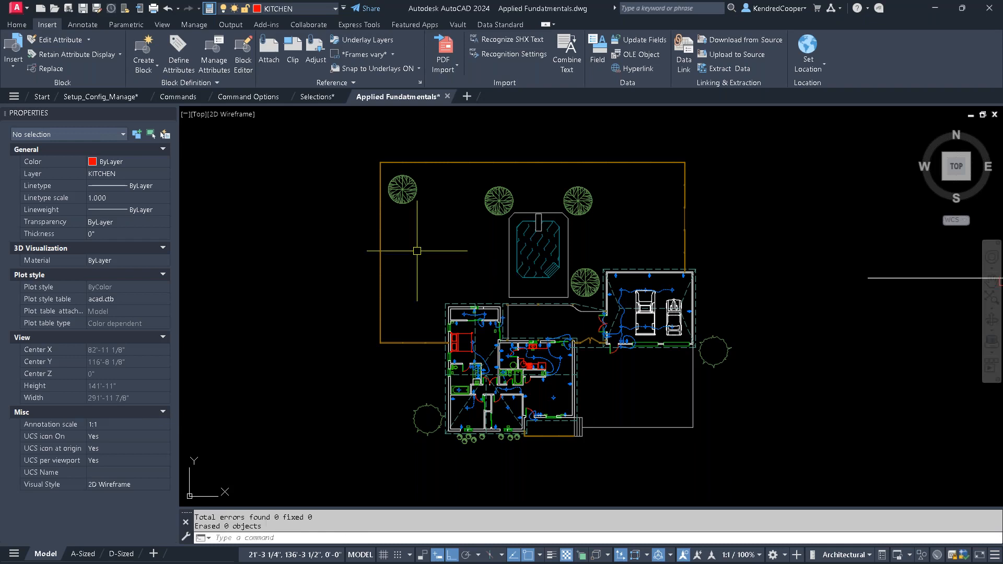
key(F2)
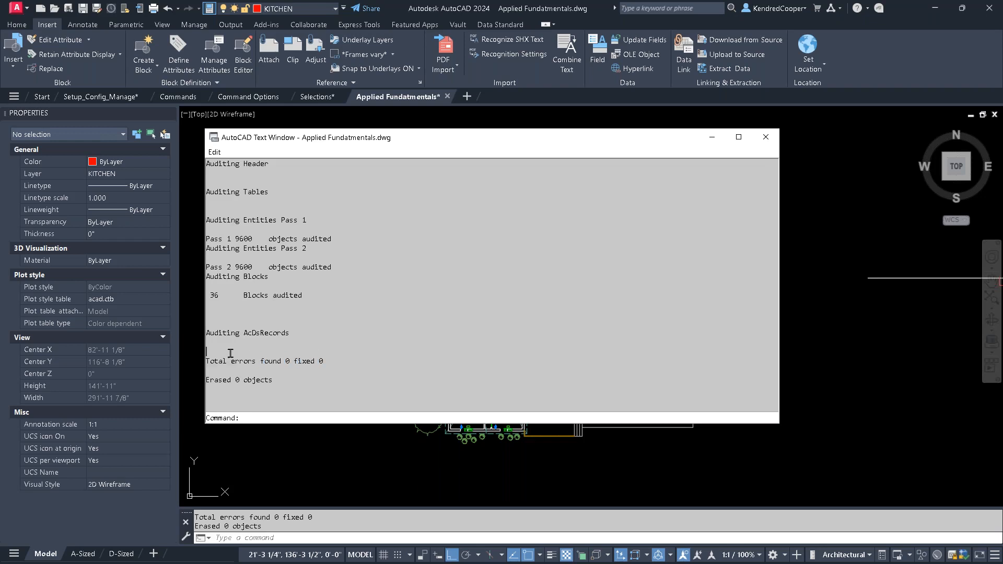
drag(207, 361, 340, 363)
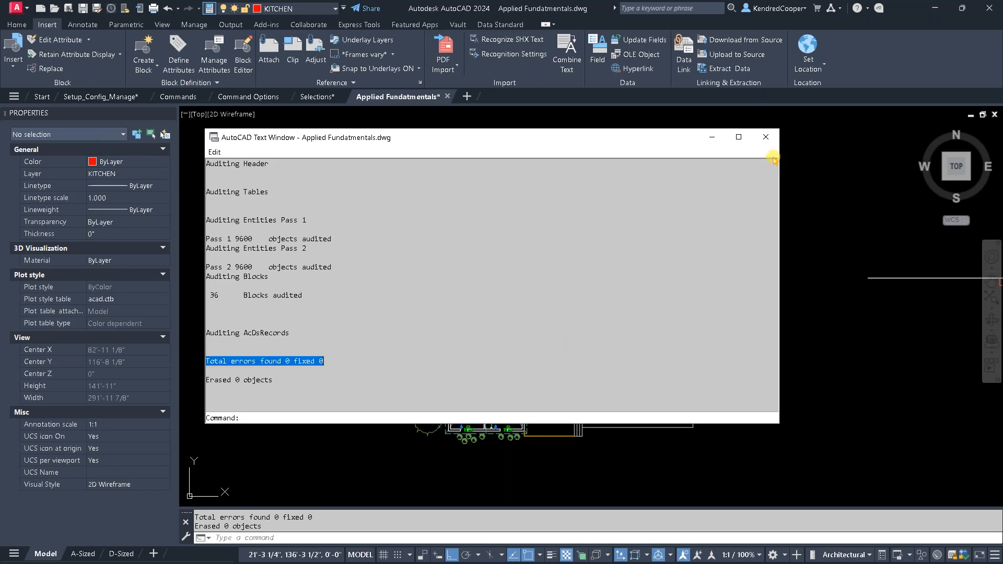
- Close the audit report, query who has Dynamic Block.dwg open with the WHOHAS command, and dismiss the result
click(767, 138)
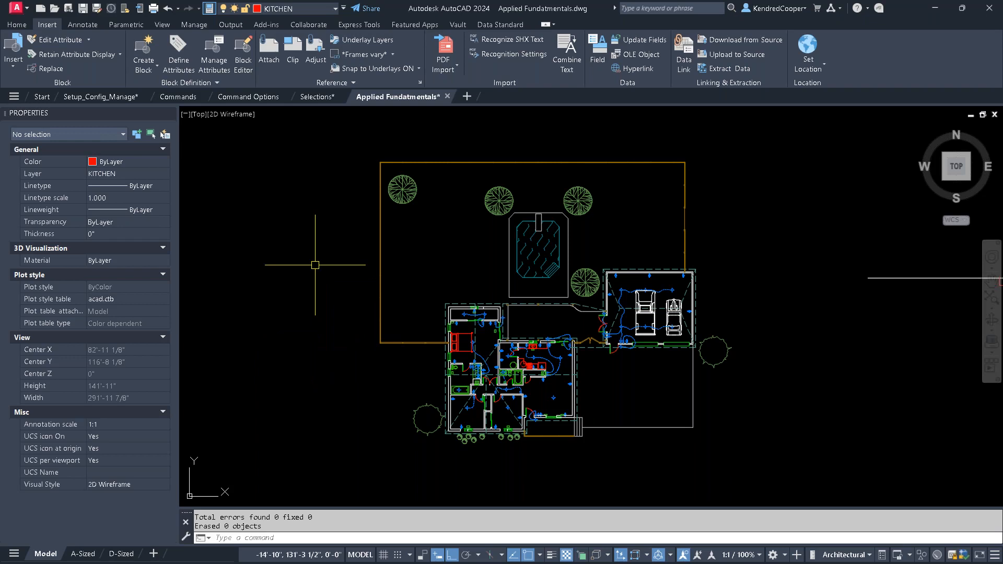
text(WHOHAS)
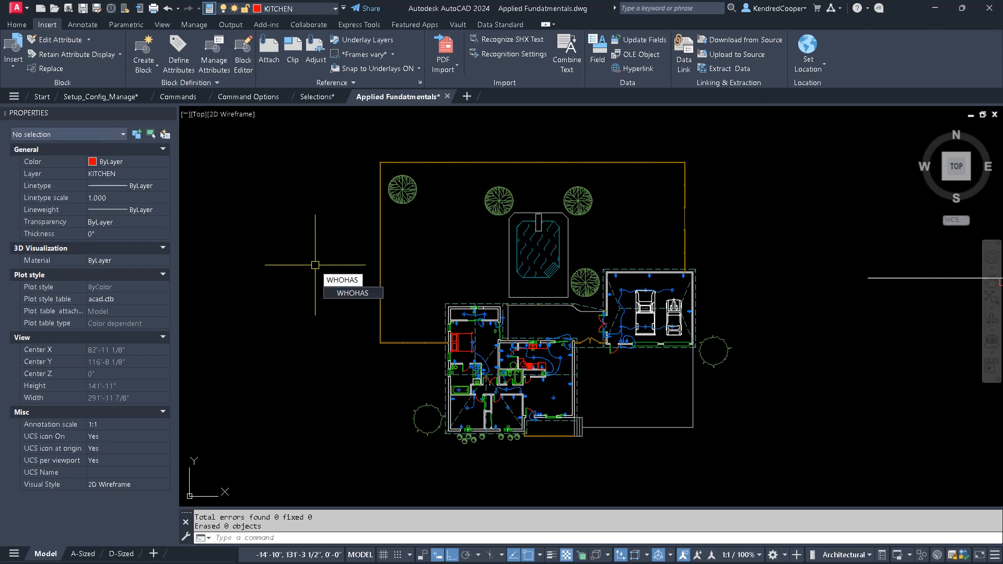
key(Return)
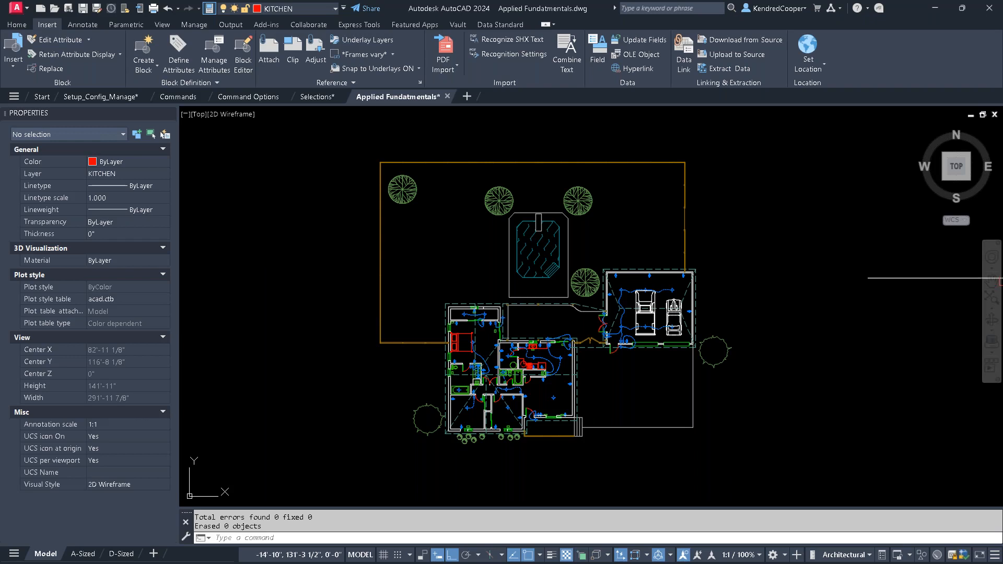
scroll(443, 347, down, 2)
scroll(443, 356, down, 1)
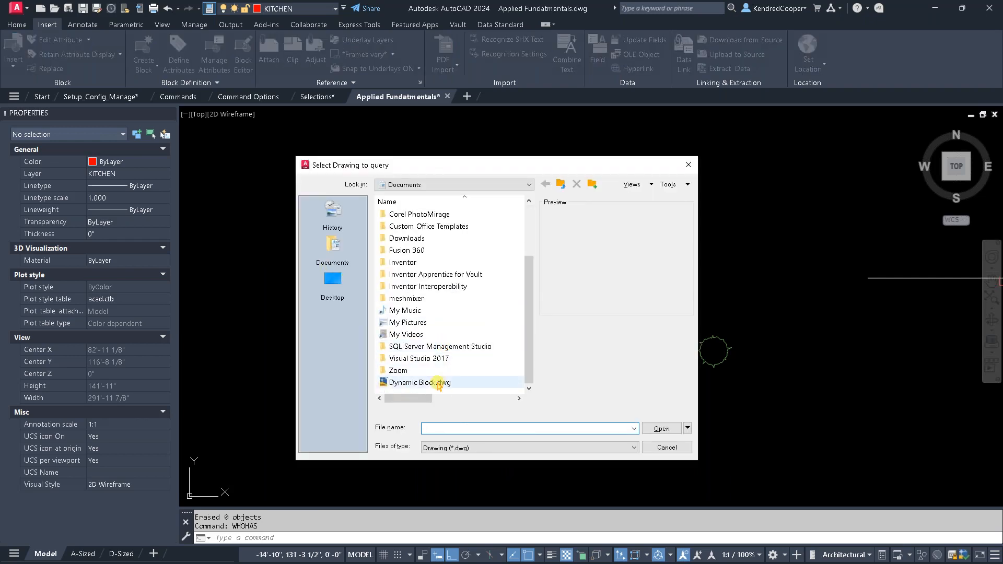
click(439, 382)
click(660, 428)
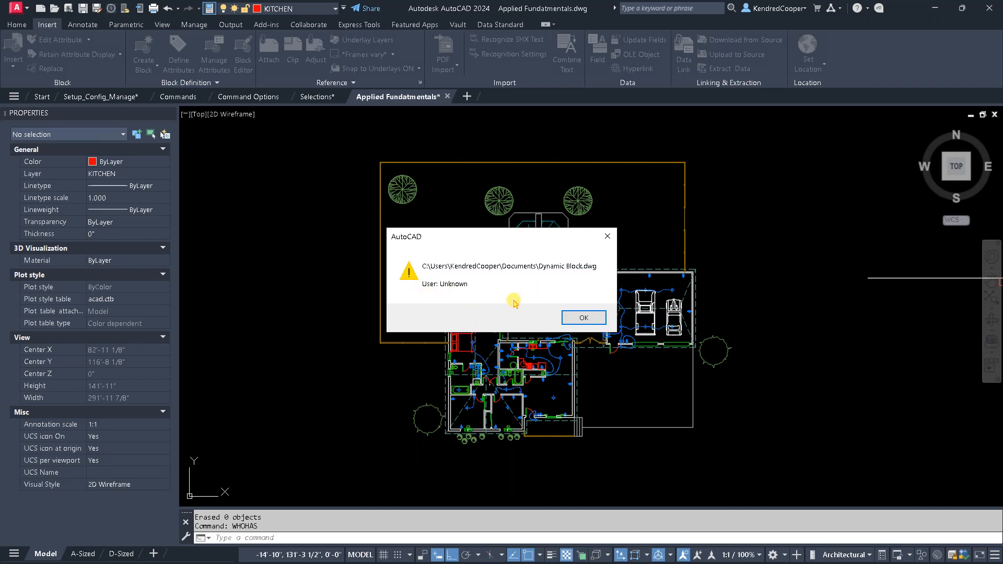
click(584, 318)
key(Escape)
key(Escape)
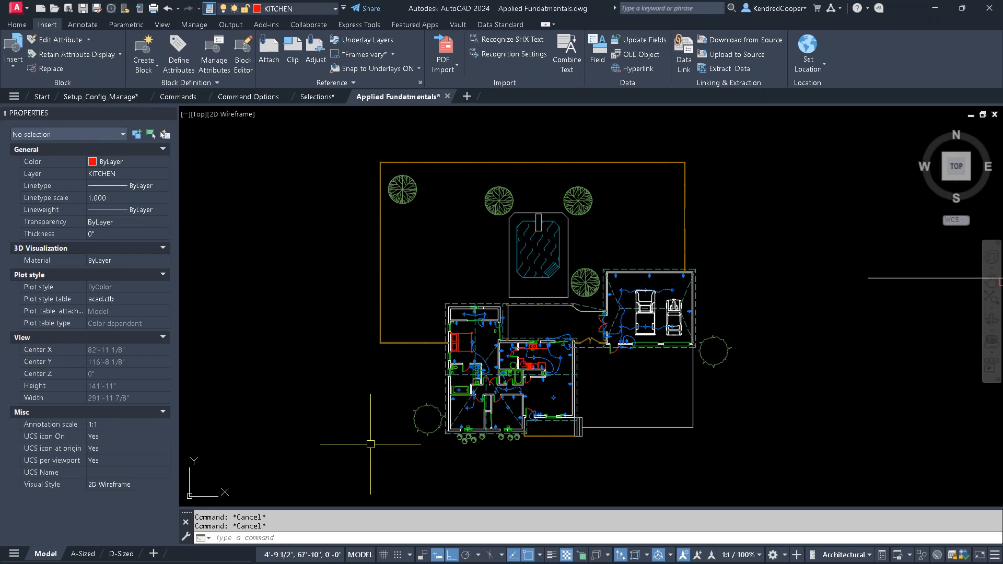
- Shrink the pickbox to near its smallest size in the selection options, and check it with the Erase command before cancelling
right_click(581, 539)
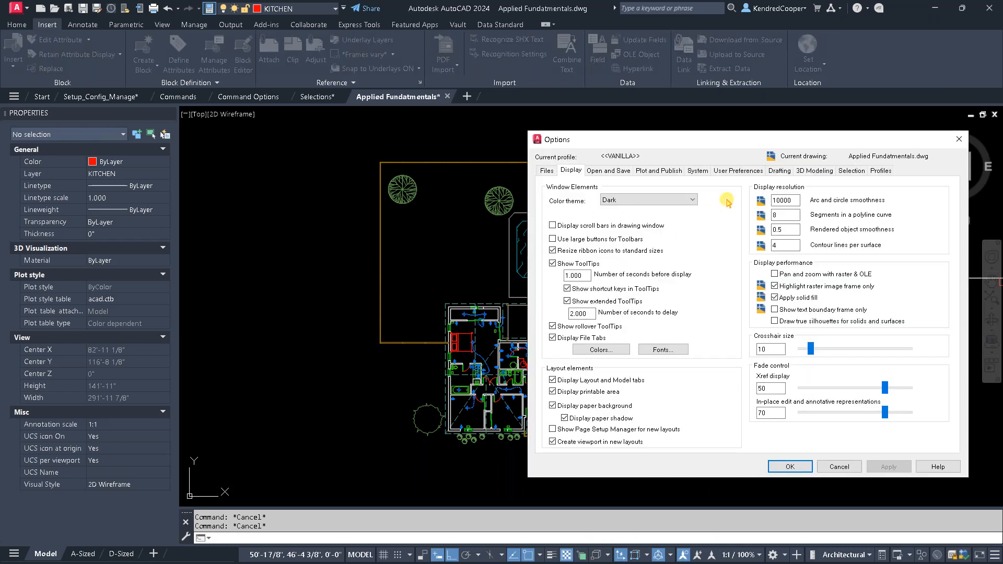
click(852, 171)
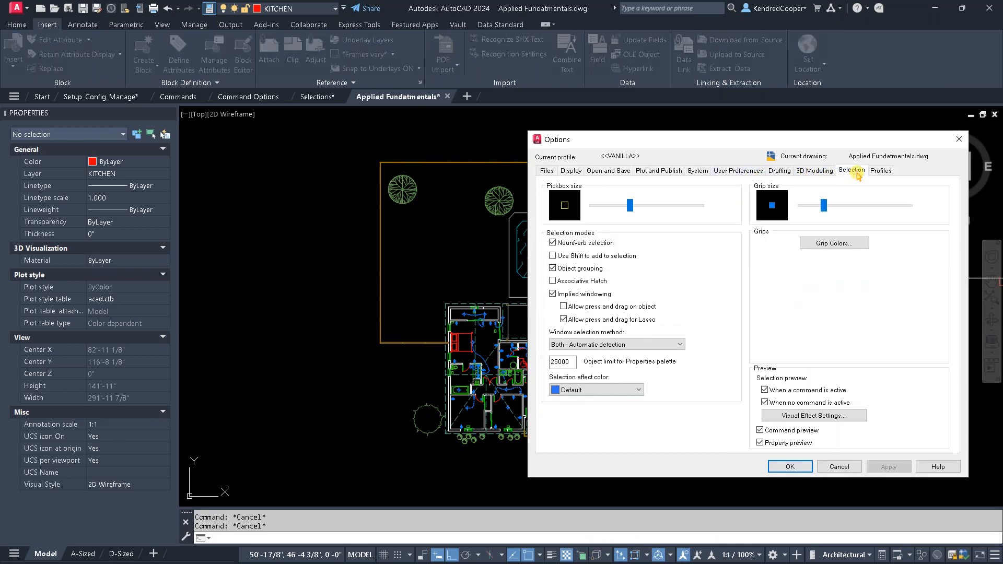
drag(798, 138, 603, 103)
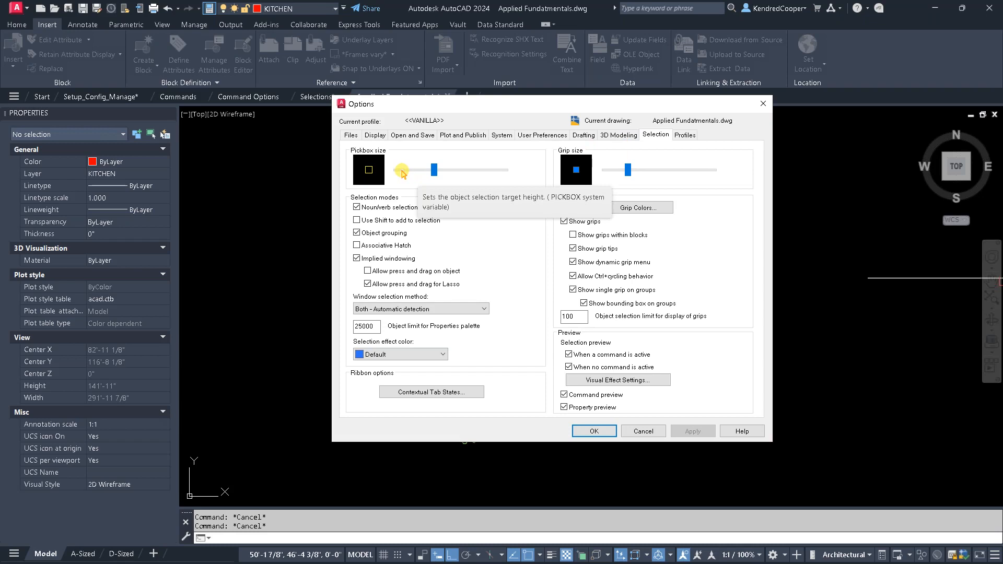
click(403, 173)
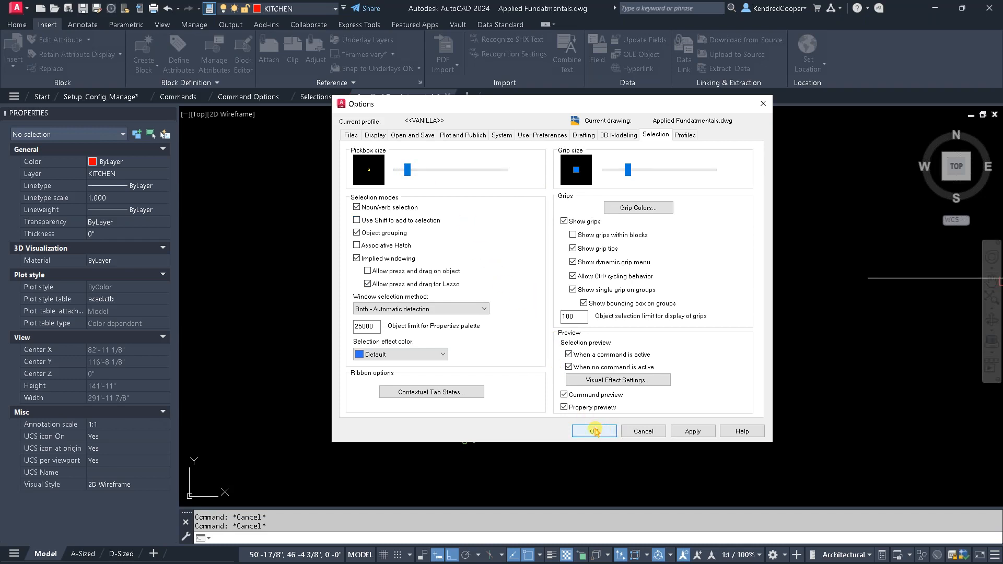
click(595, 431)
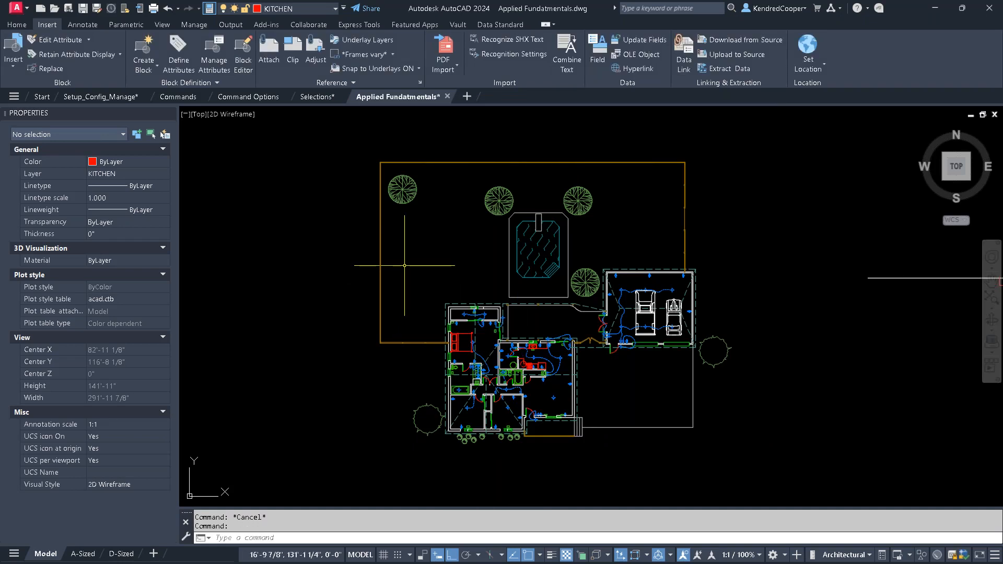
text(e)
key(Return)
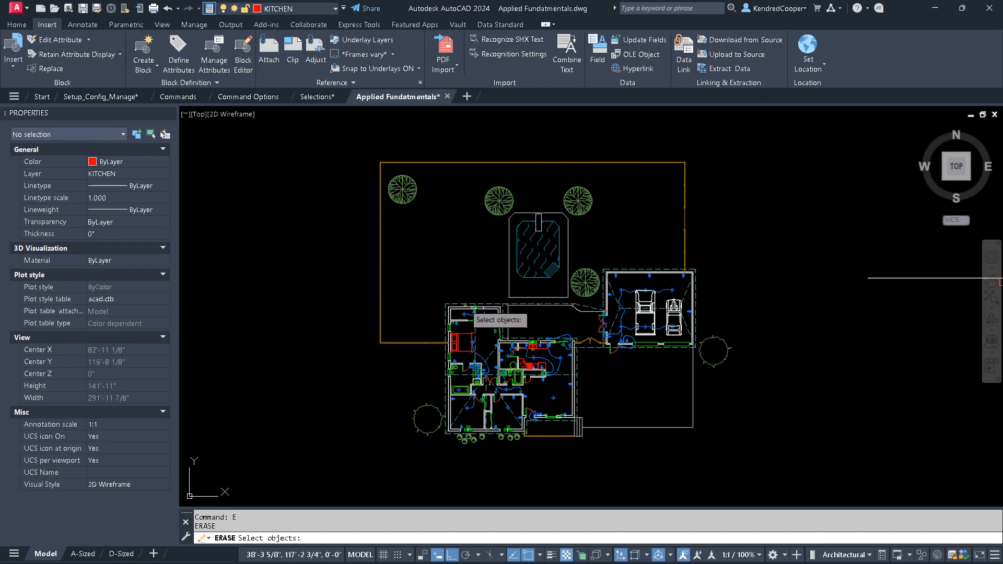
key(Escape)
key(Escape)
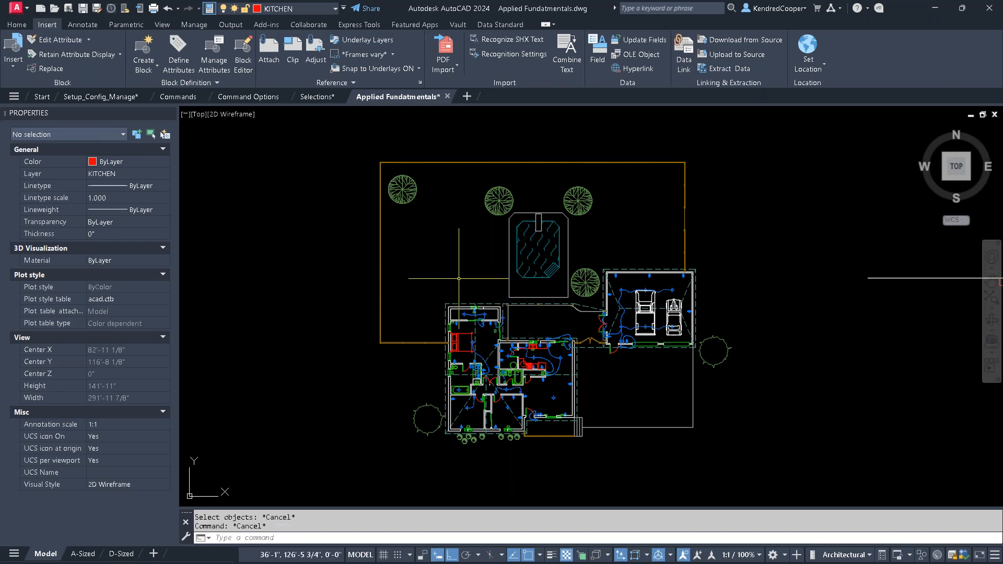
- Enlarge the pickbox to a medium size in the selection options and apply the change
right_click(579, 536)
click(607, 528)
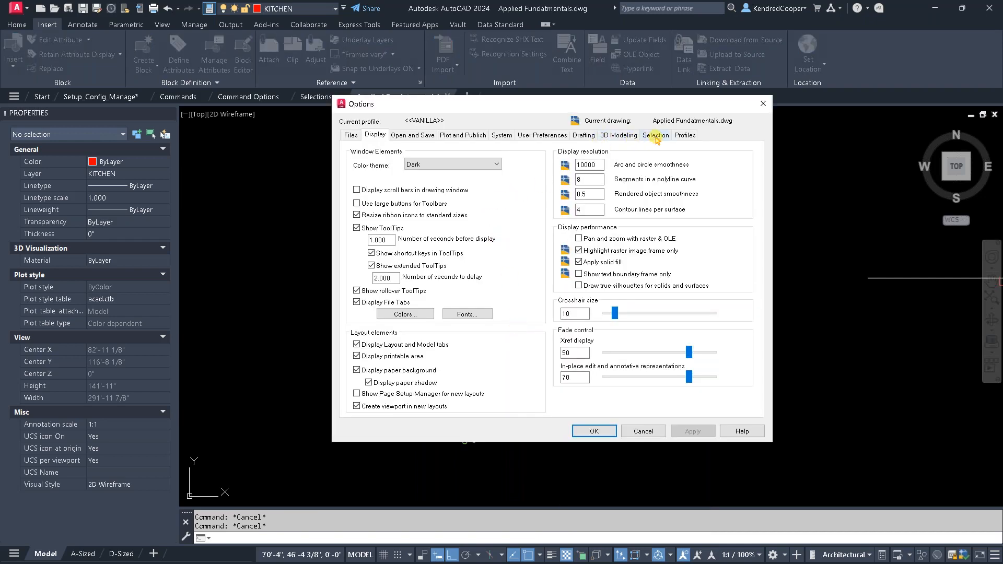
click(656, 135)
drag(440, 177, 433, 171)
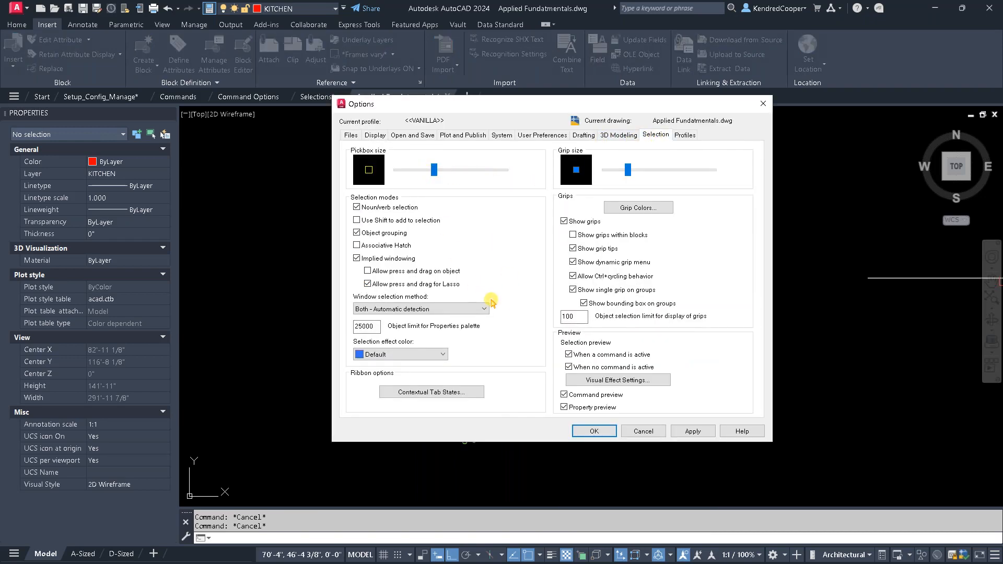
click(699, 432)
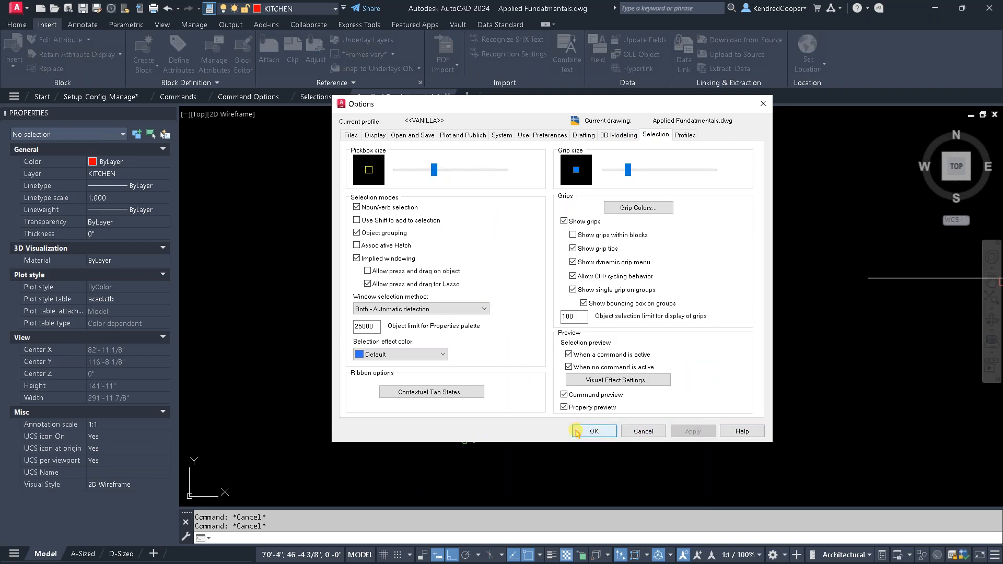
click(594, 431)
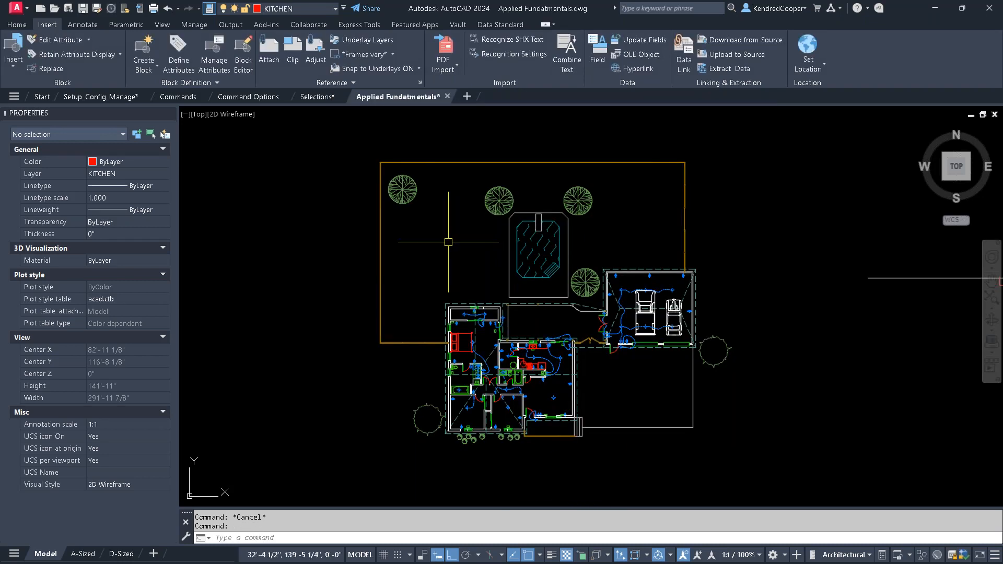
- Check the pickbox size with the Erase command over the whole plan and close up around the bedroom, cancelling without erasing
text(E)
key(Return)
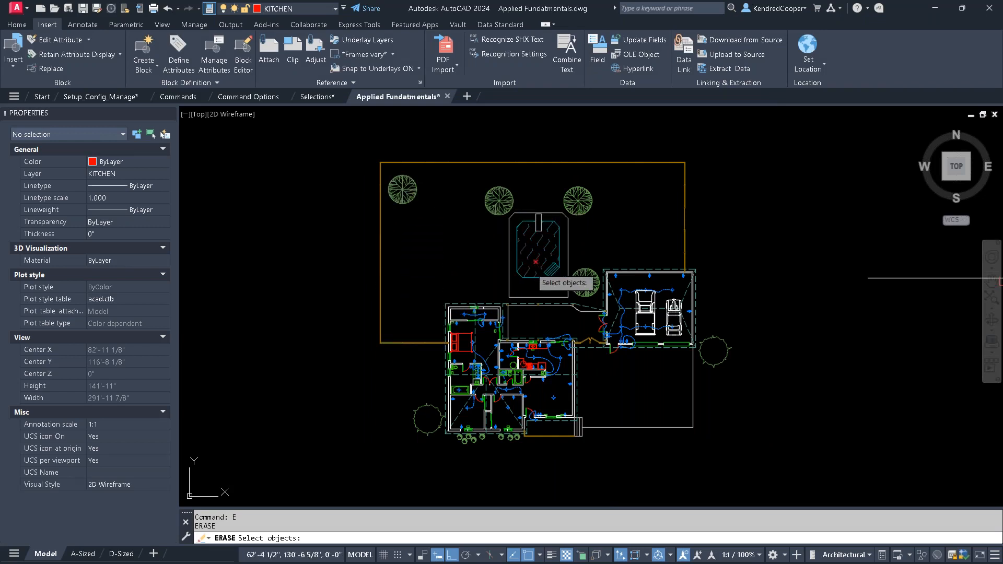
key(Escape)
key(Escape)
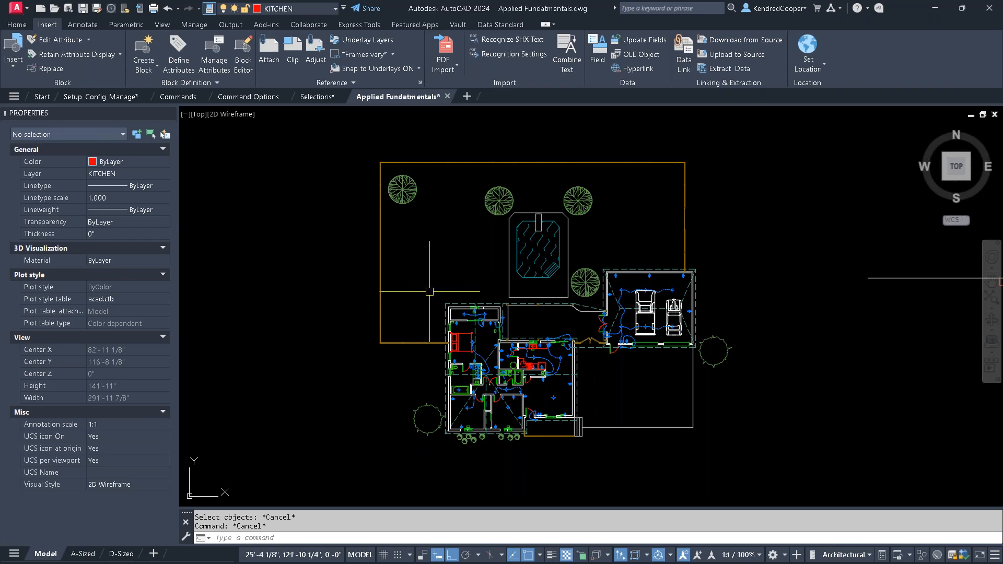
scroll(457, 338, up, 2)
scroll(456, 339, up, 6)
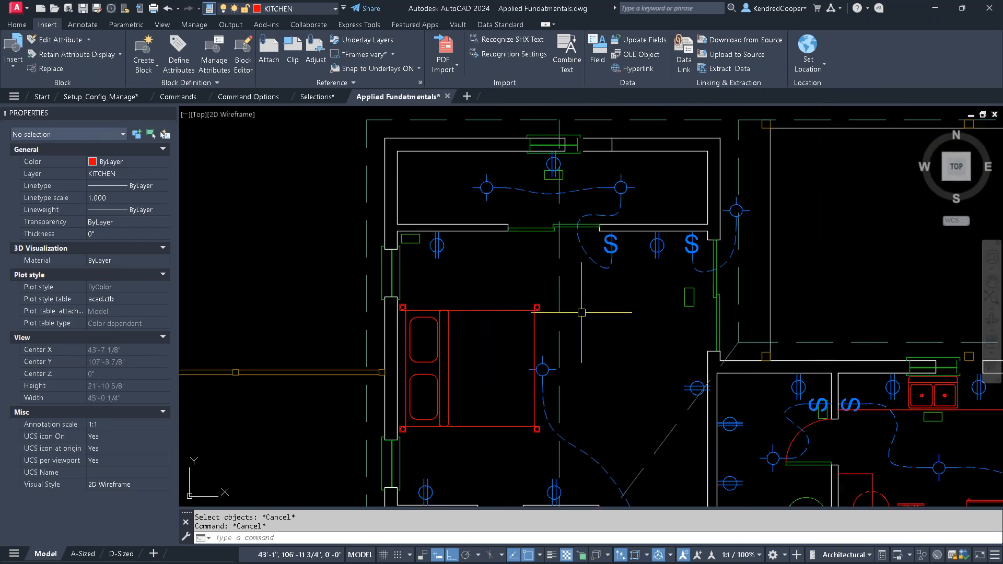
text(e)
key(Return)
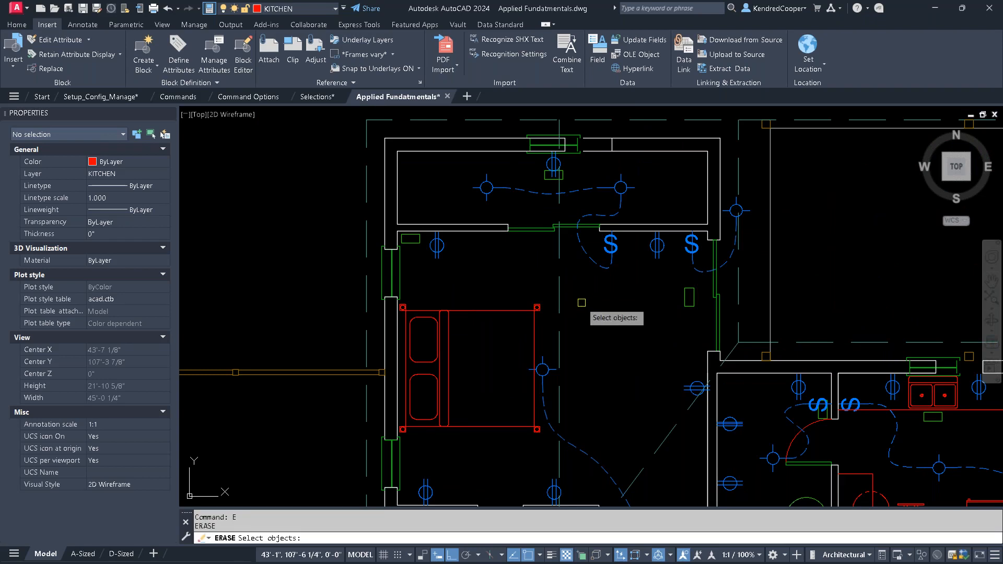
middle_drag(669, 275, 424, 359)
middle_drag(719, 320, 684, 385)
mouse_move(504, 304)
middle_down()
mouse_move(500, 291)
mouse_move(594, 403)
mouse_move(674, 365)
mouse_move(767, 354)
mouse_move(681, 256)
mouse_move(688, 237)
middle_up()
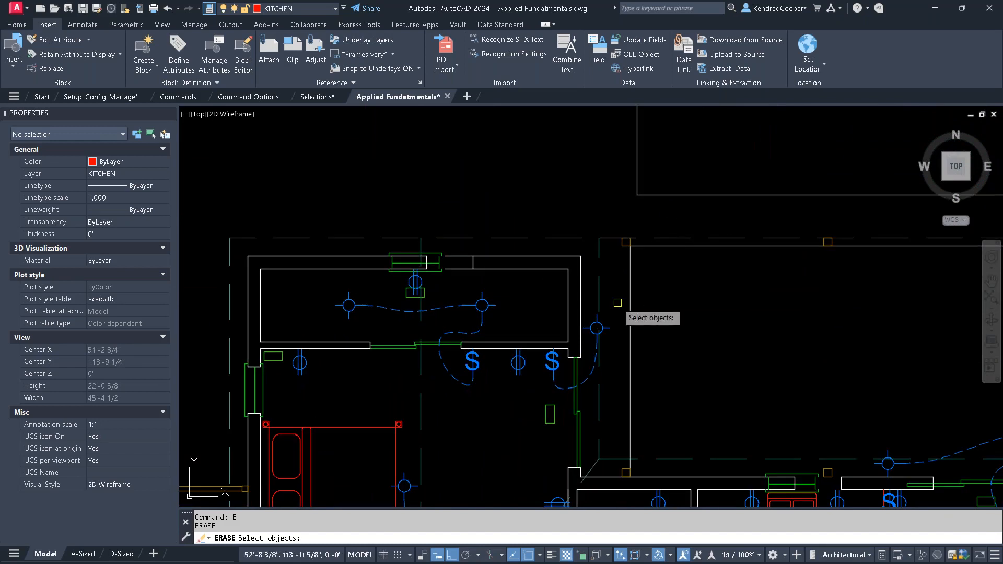
key(Escape)
- Turn Ortho off and draw a diagonal line about 15'-6" long at about 25° in the empty area west of the house
scroll(601, 298, down, 3)
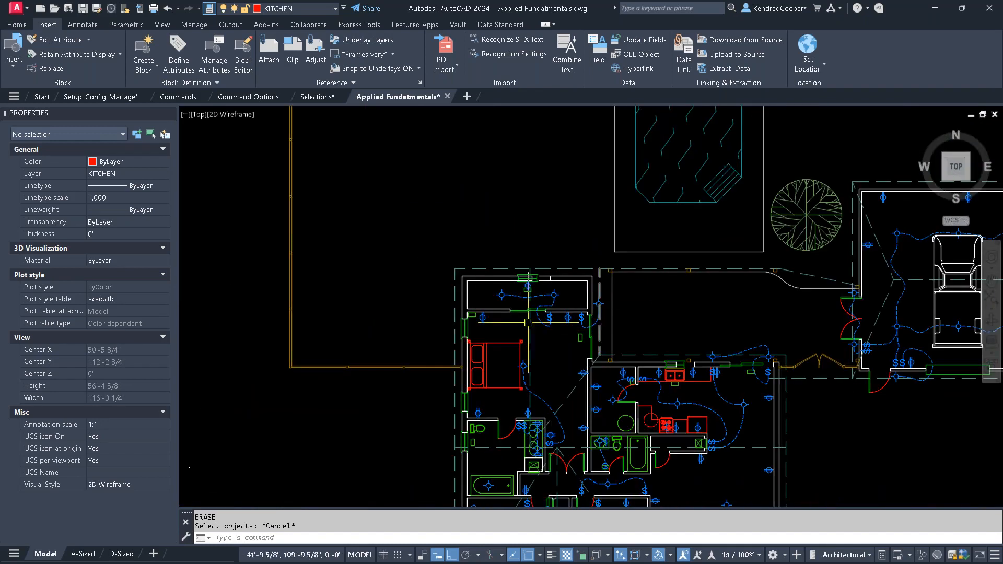
scroll(507, 303, up, 5)
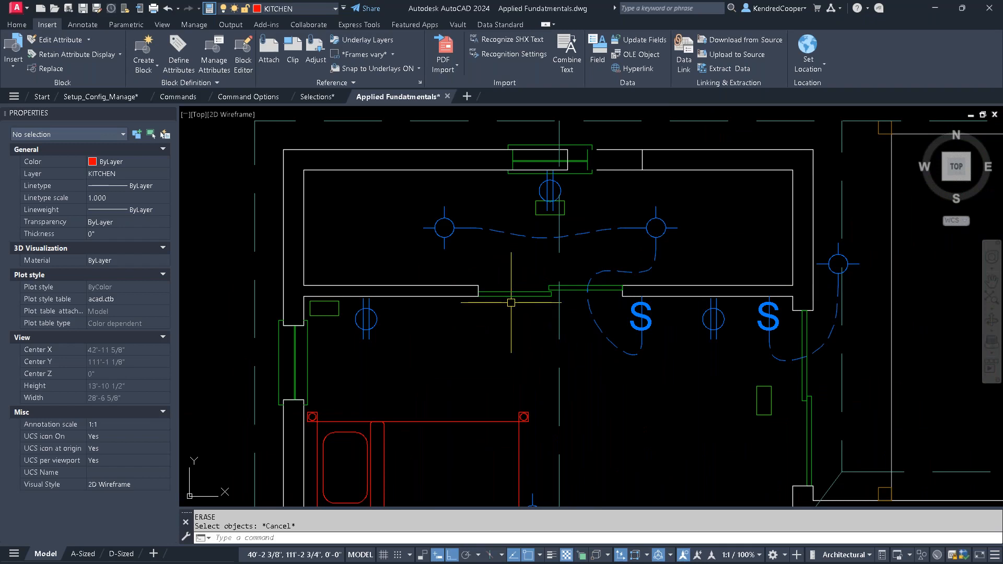
scroll(513, 297, down, 5)
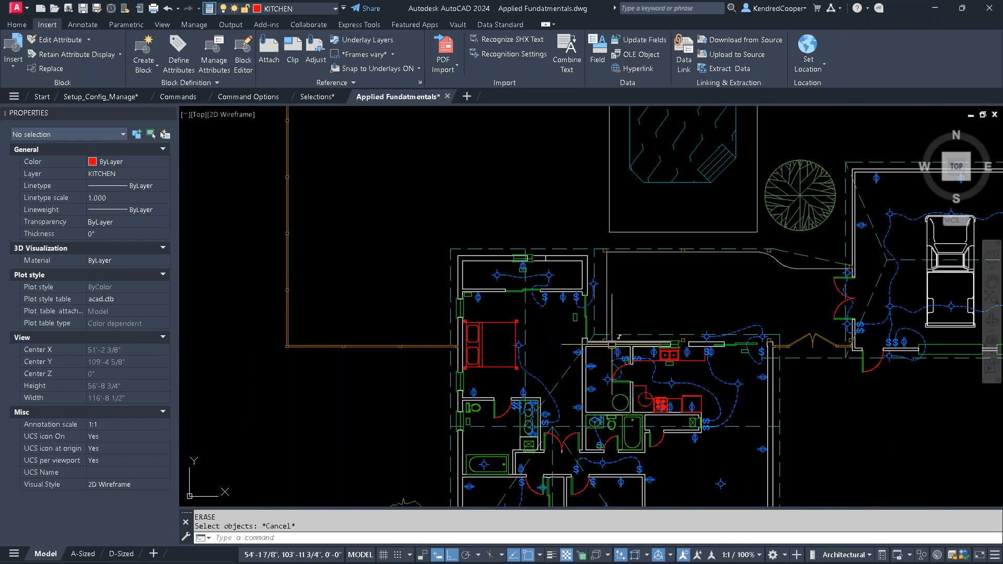
middle_drag(654, 299, 626, 243)
middle_drag(373, 252, 412, 259)
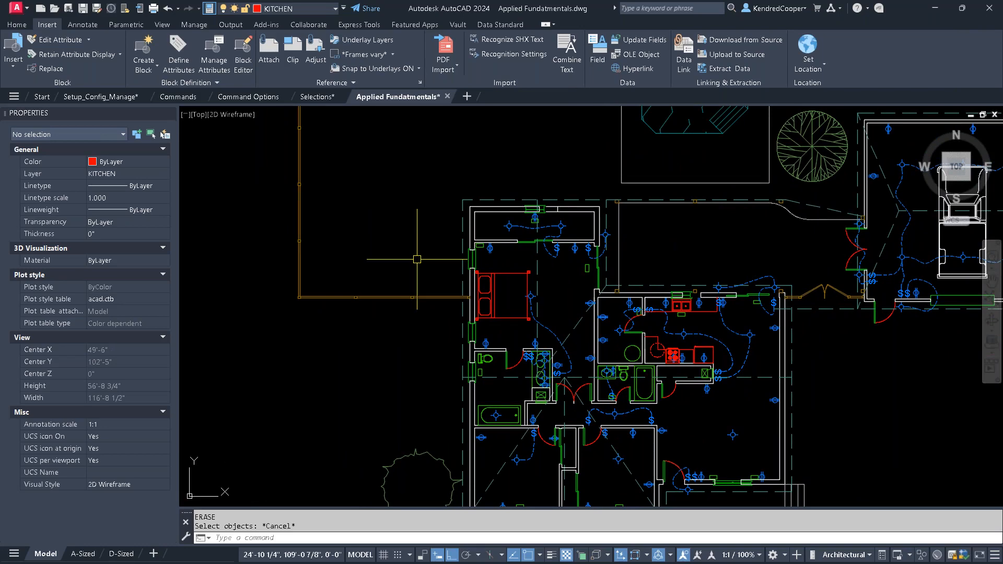
middle_drag(418, 277, 722, 181)
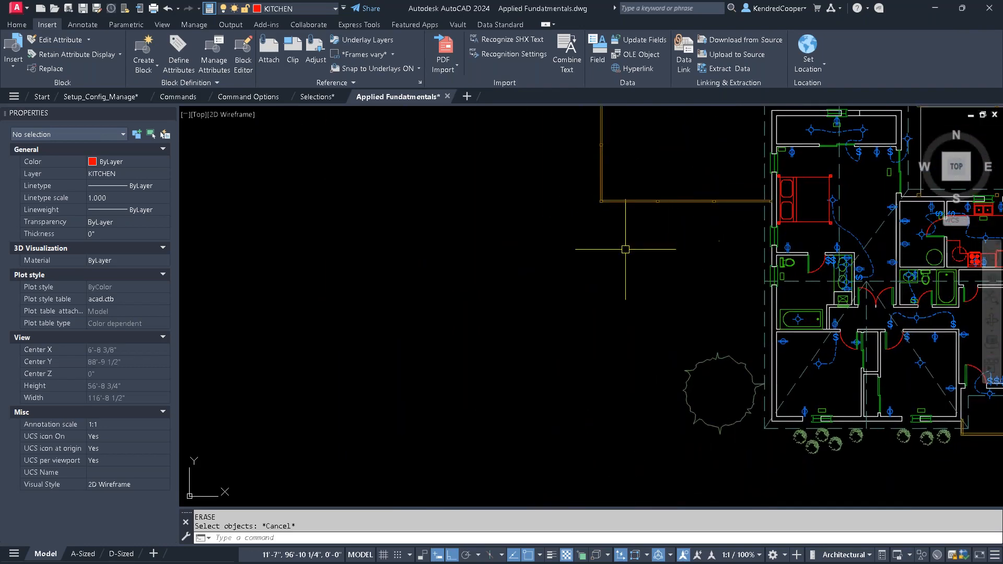
text(l)
key(Return)
click(392, 324)
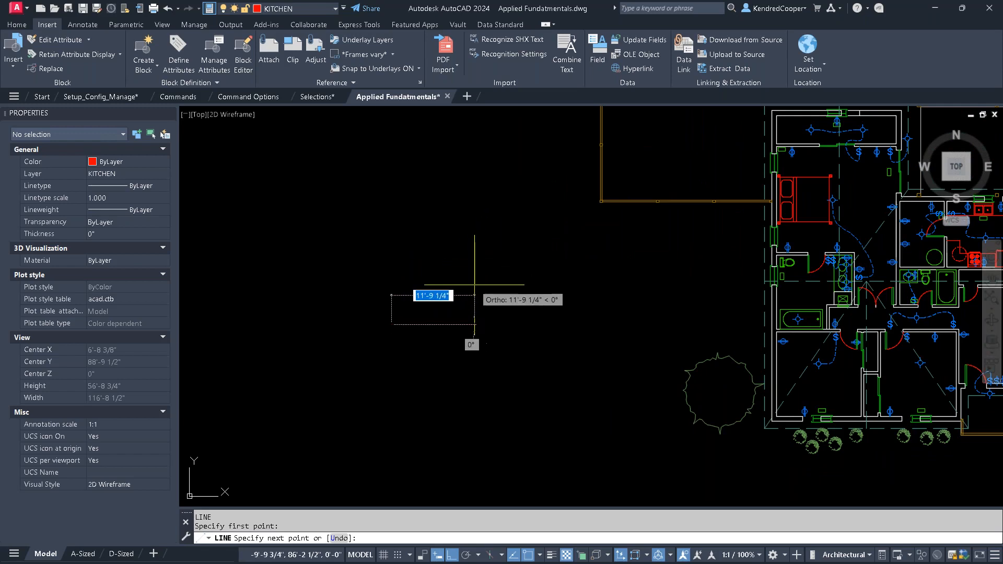
key(F8)
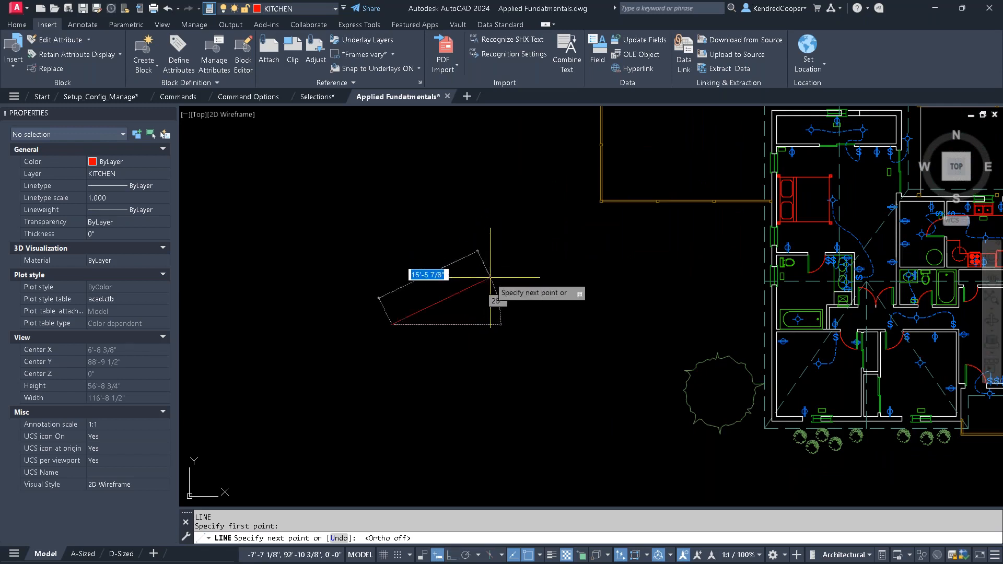
click(490, 277)
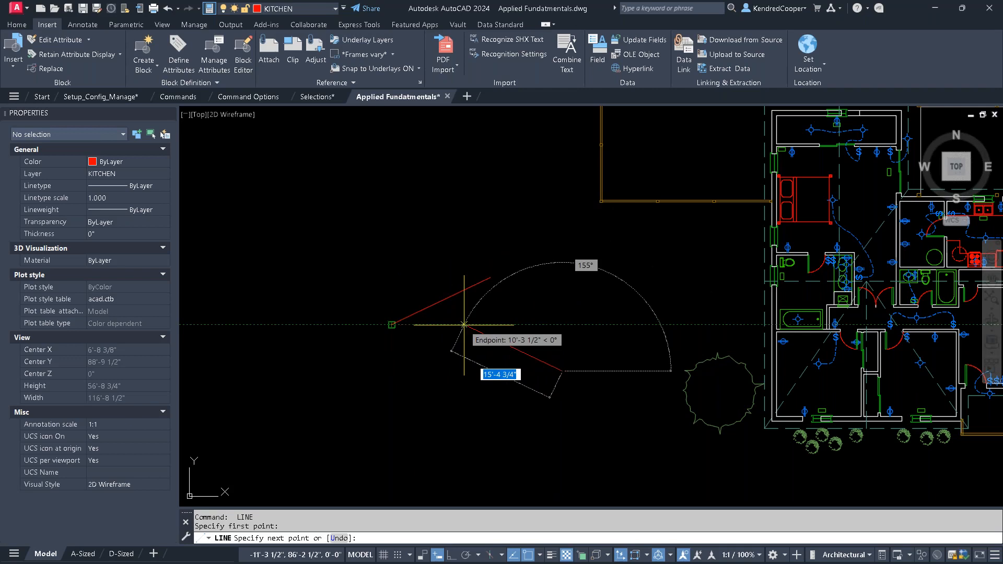
key(Escape)
- Examine which running object snap modes are enabled, and close the list
scroll(444, 302, up, 4)
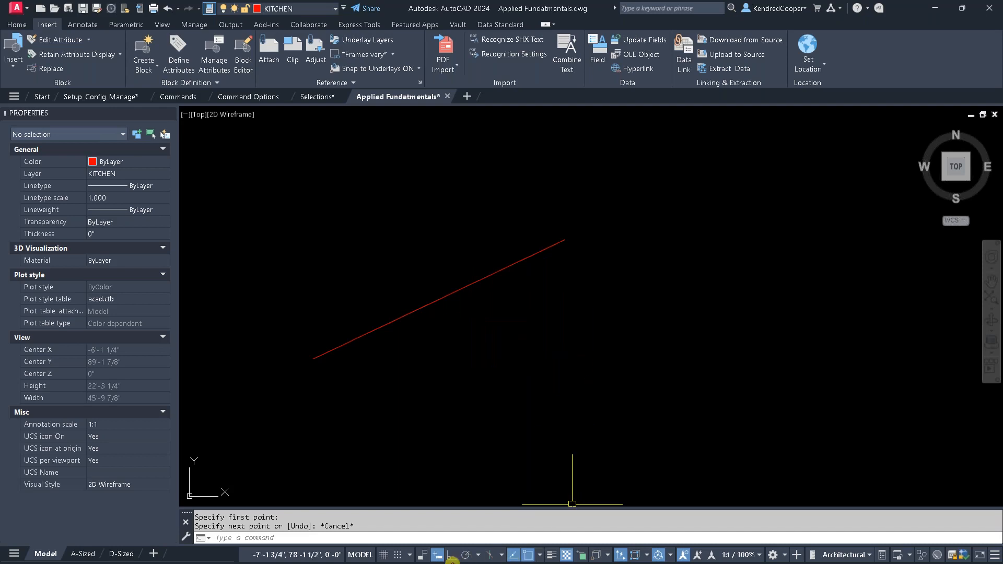
right_click(528, 561)
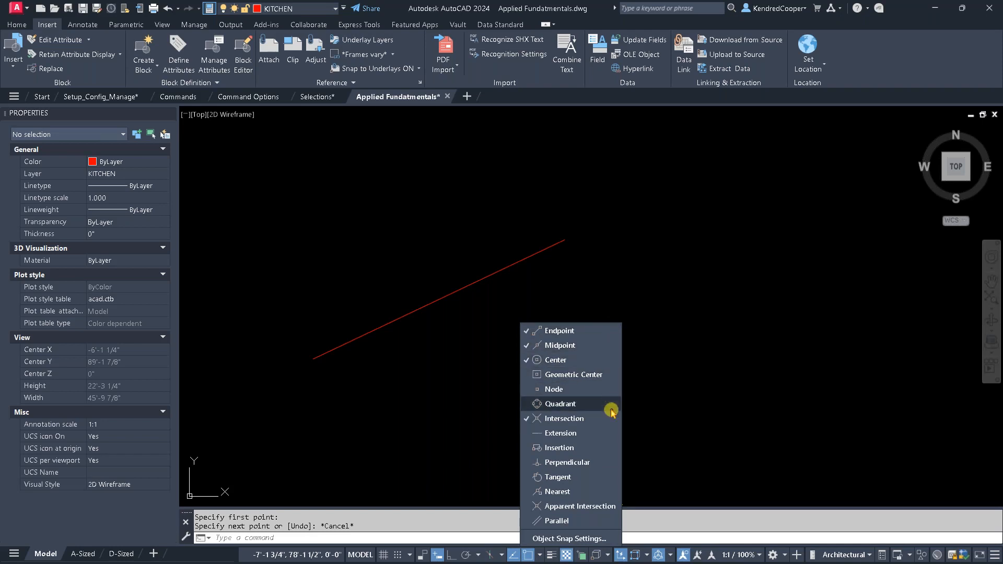
key(Escape)
key(Escape)
click(670, 259)
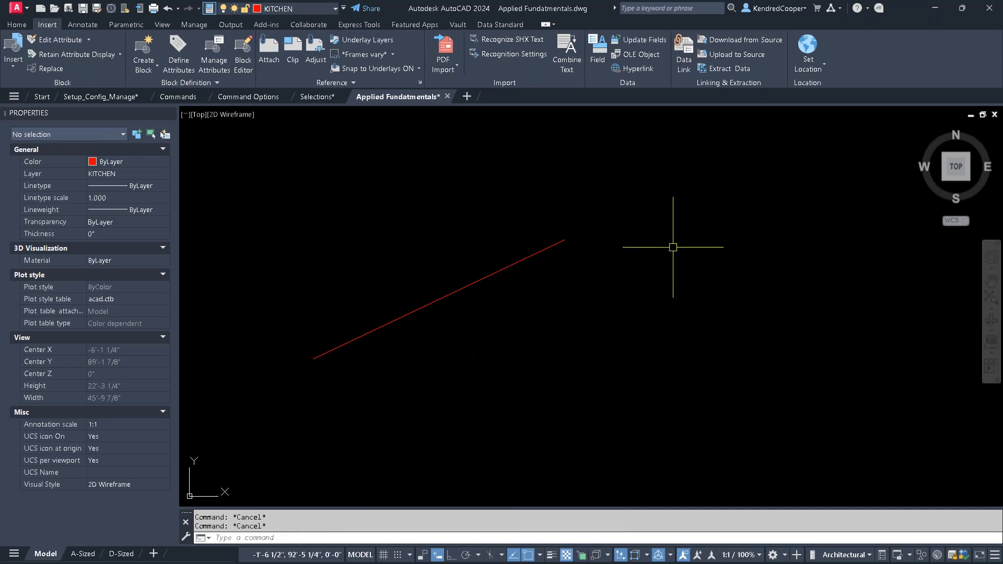
text(c)
key(Return)
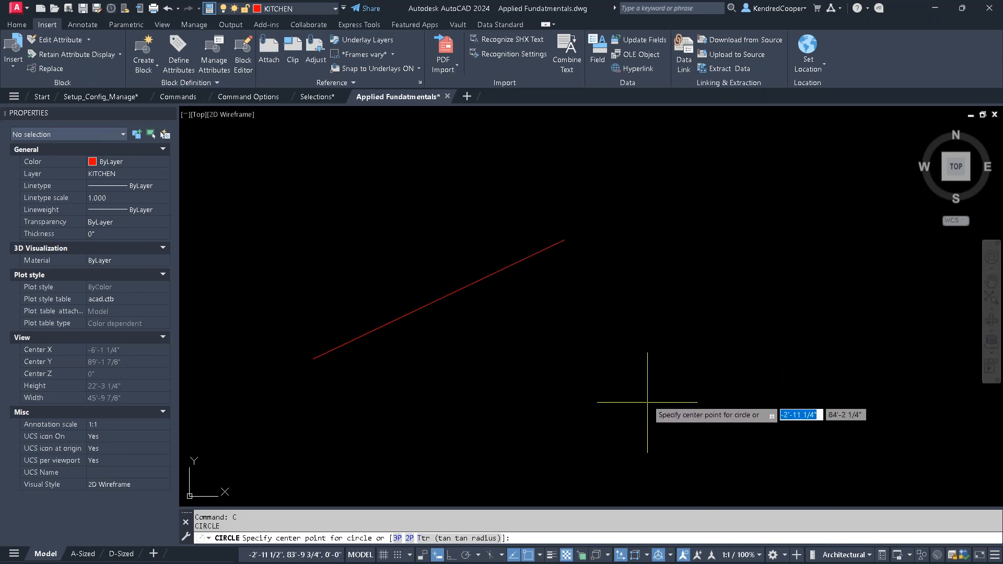
key(Escape)
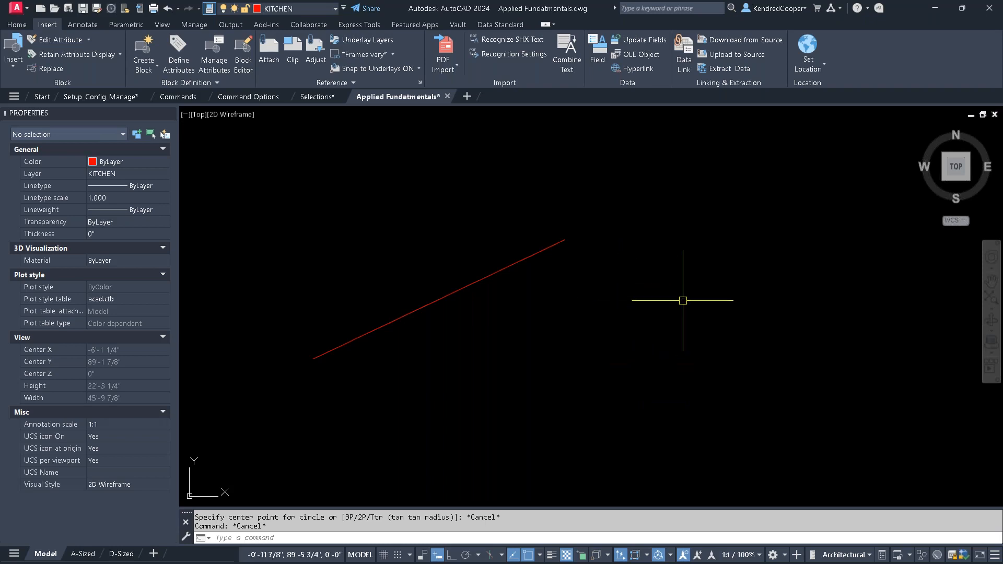
- Draw a circle with a radius of about 3'-10" in the empty area east of the diagonal line
middle_drag(683, 302, 527, 270)
key(space)
click(516, 307)
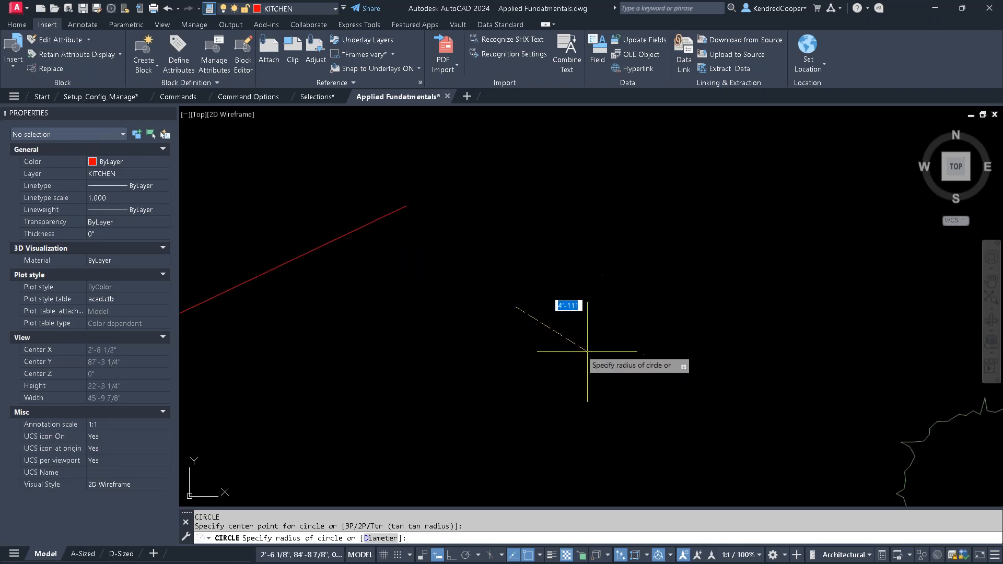
click(572, 347)
key(Escape)
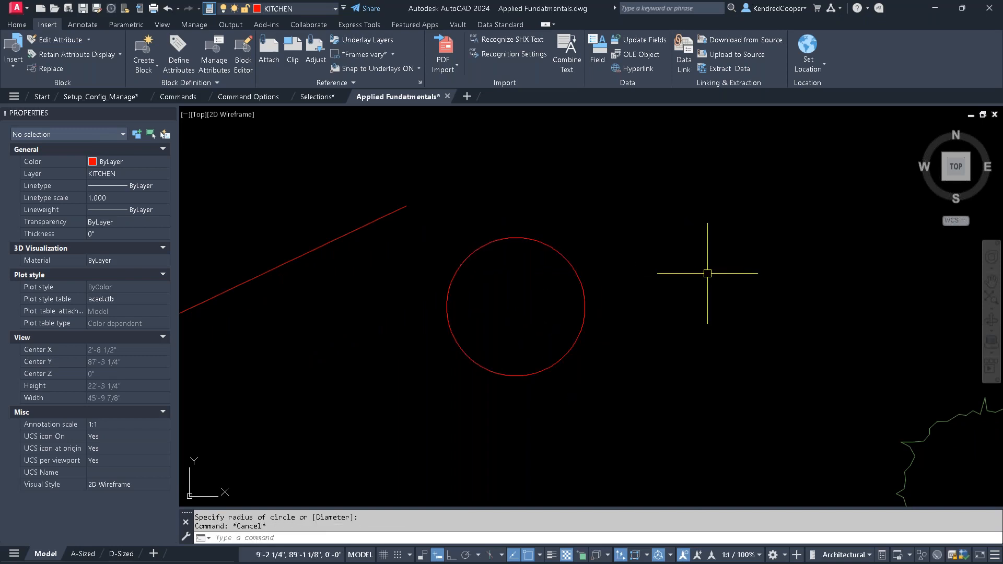
text(l)
key(space)
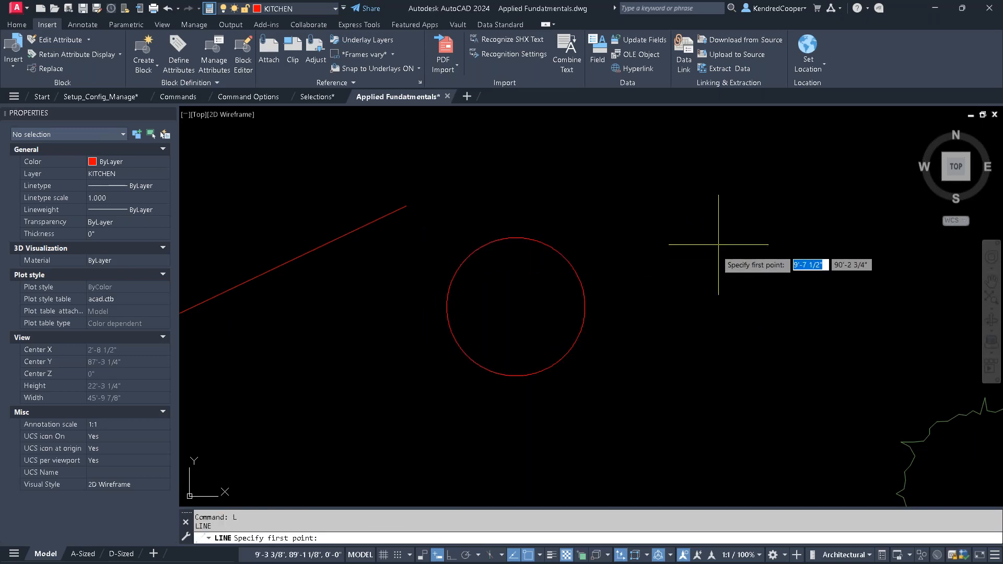
click(726, 206)
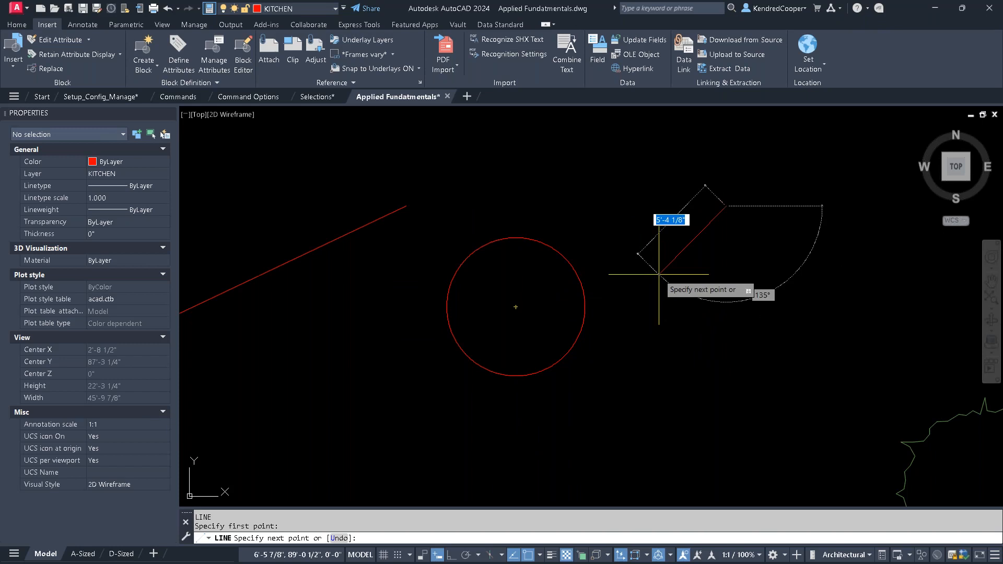
key(Escape)
key(Escape)
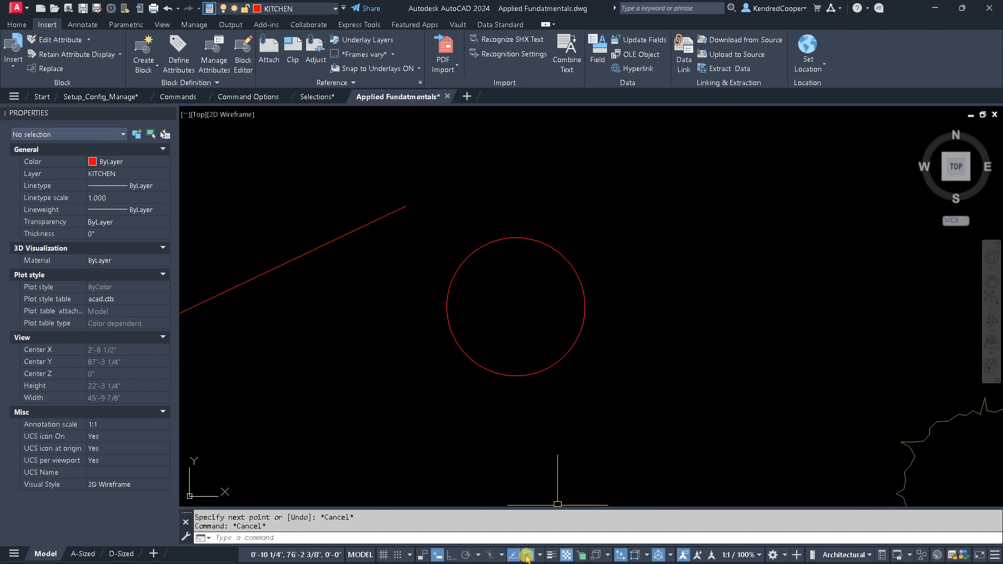
- Check the running object snap modes and try ending a new line at the circle's east quadrant with the one-time QUA override
right_click(527, 556)
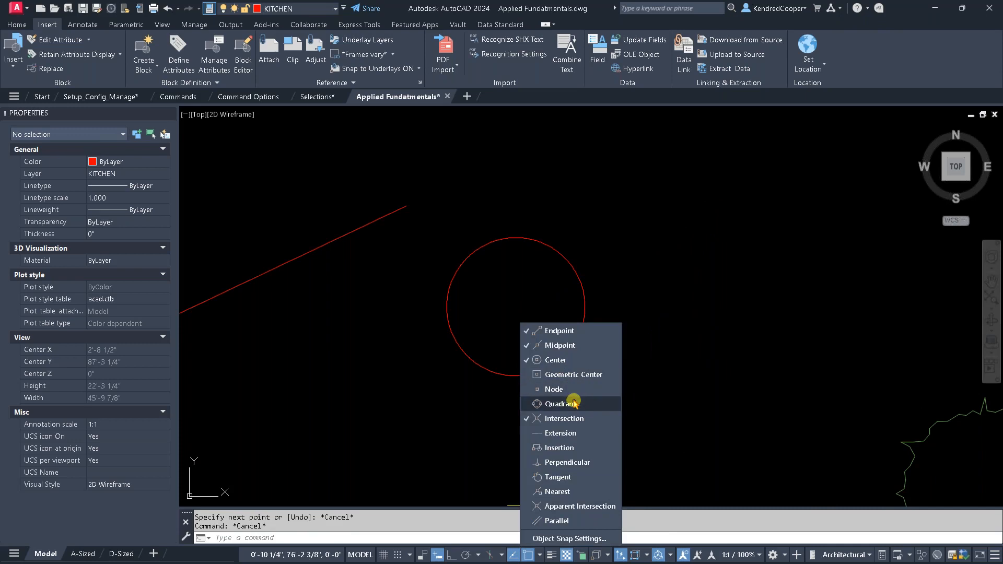
key(Escape)
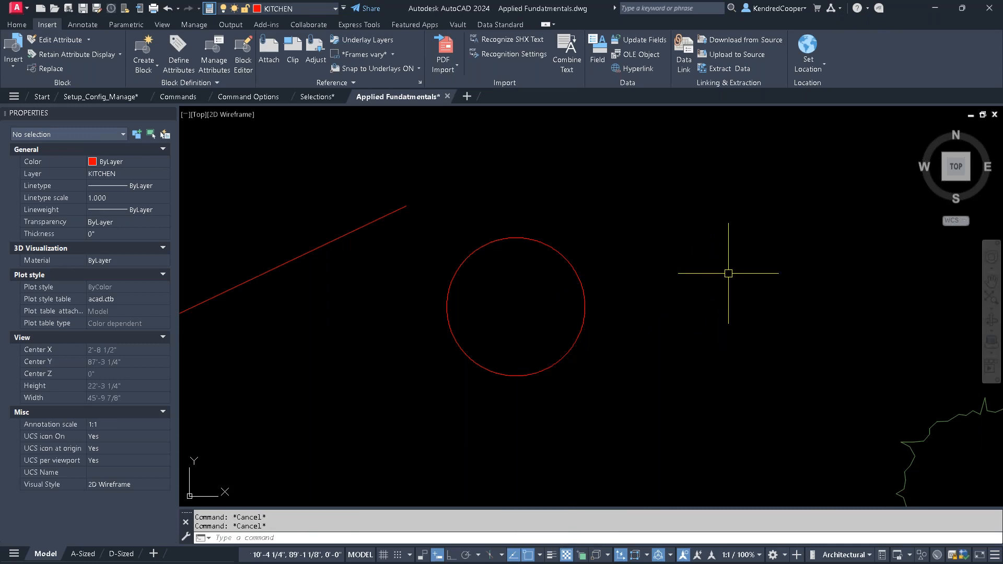
text(l)
key(Return)
click(751, 185)
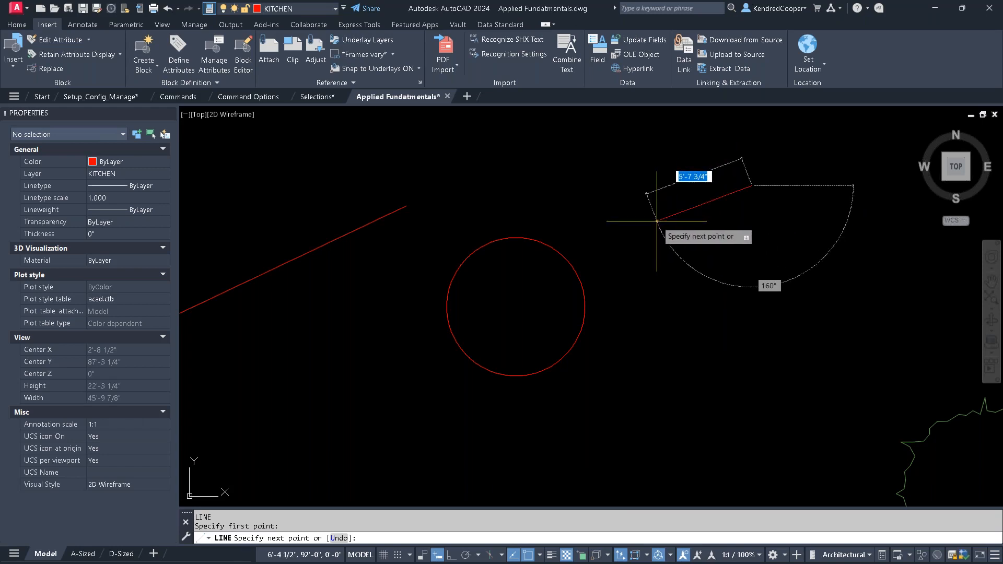
text(qua)
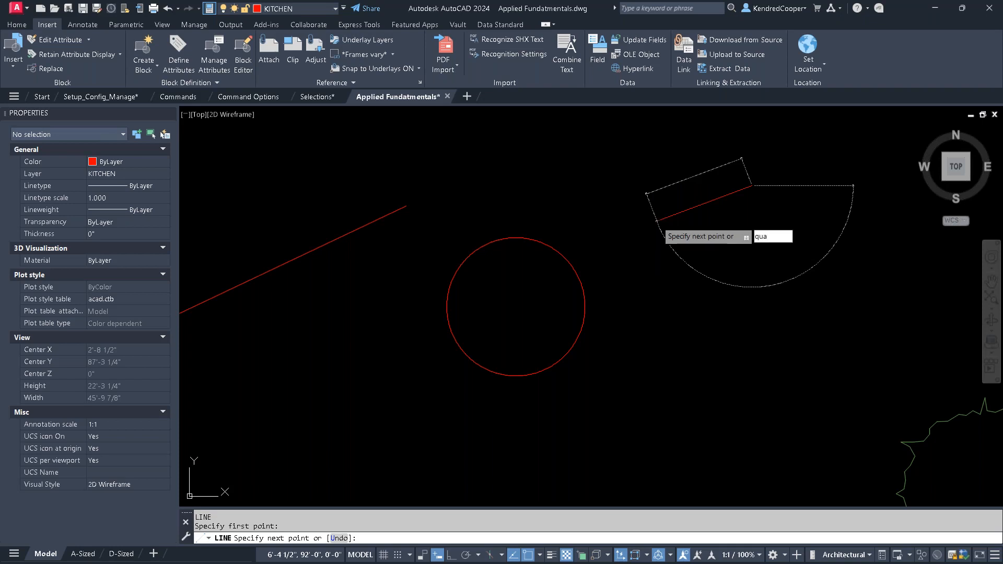
key(Return)
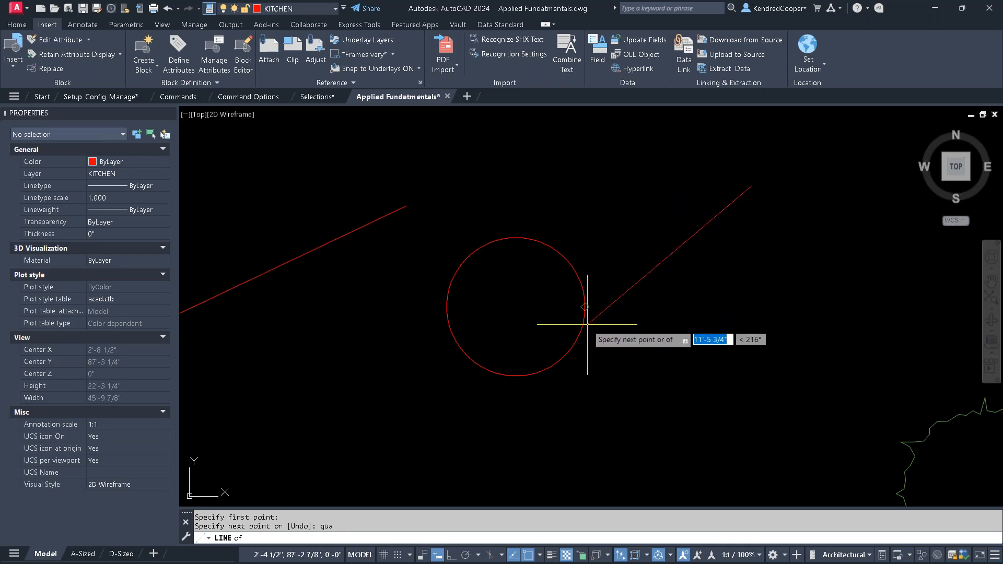
key(Escape)
key(Escape)
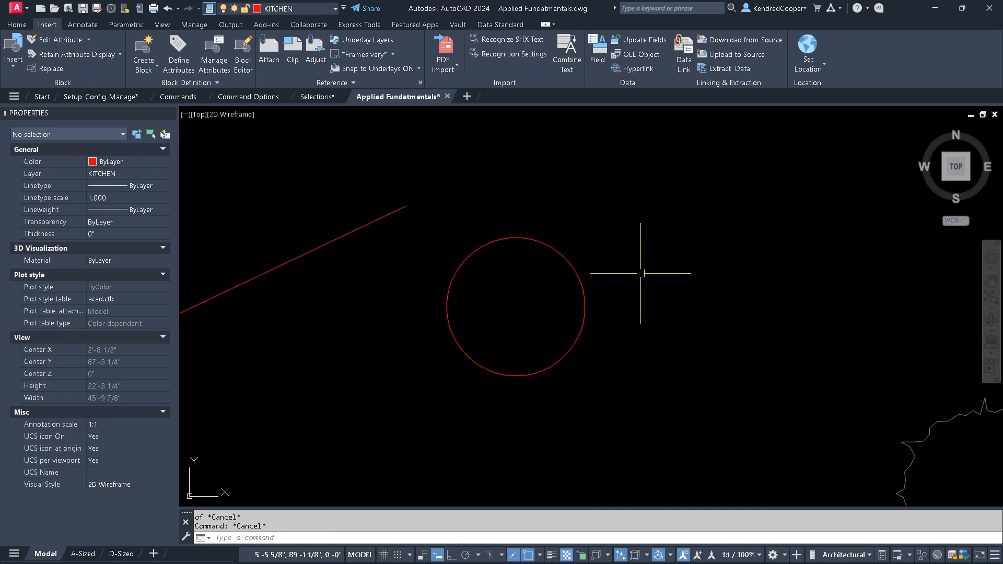
- Draw a line from northeast of the circle to its east quadrant and on to its north quadrant, using the Quadrant snap override
key(Return)
click(755, 187)
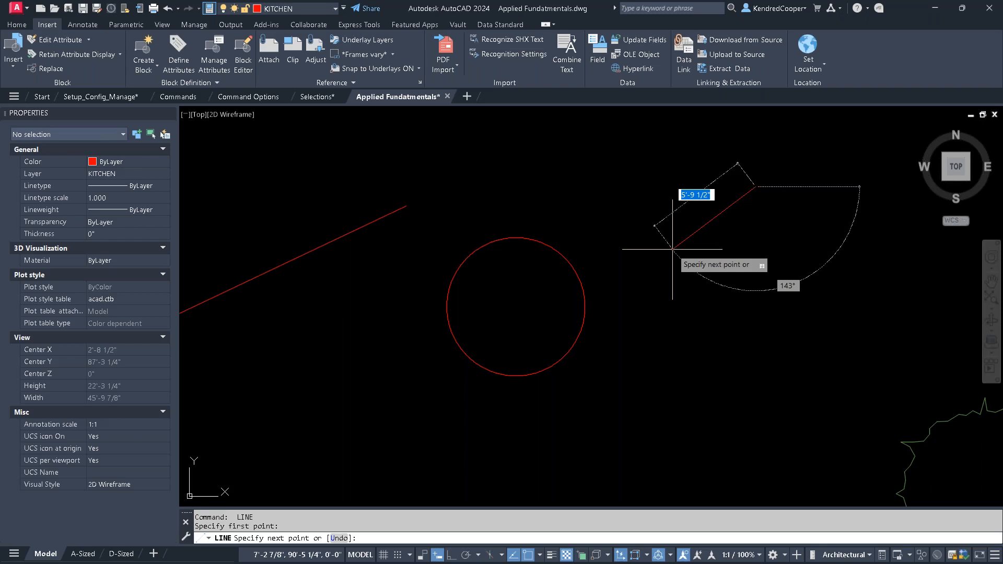
shift+right_click(649, 242)
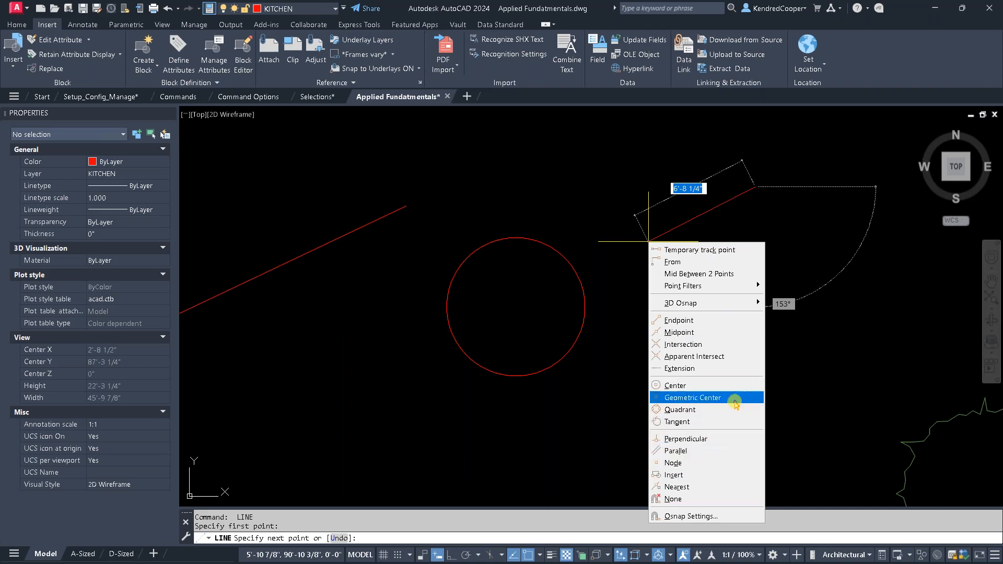
click(734, 410)
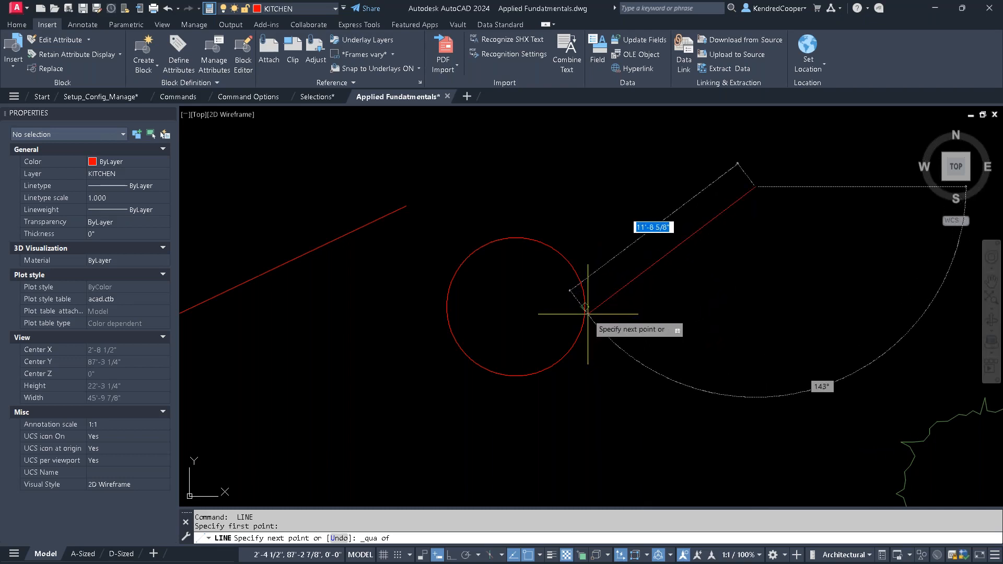
click(588, 314)
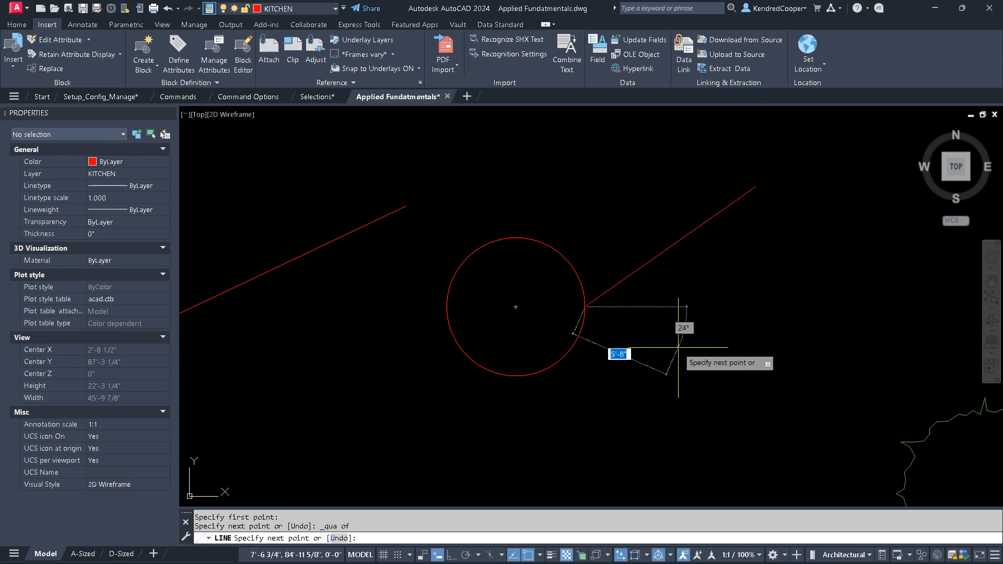
shift+right_click(598, 199)
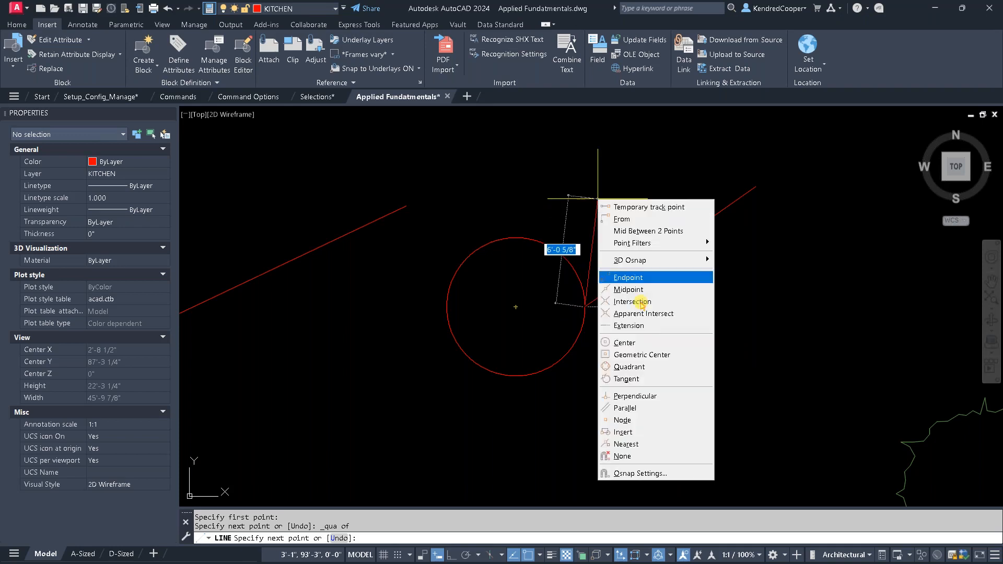
click(674, 368)
click(558, 246)
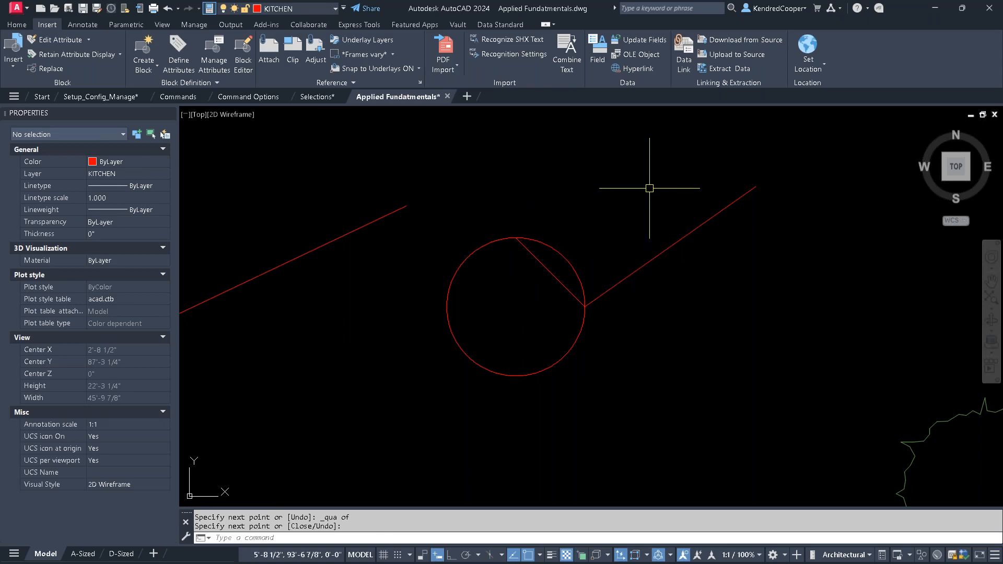
- Remove the layer list from the Quick Access Toolbar
scroll(653, 188, down, 6)
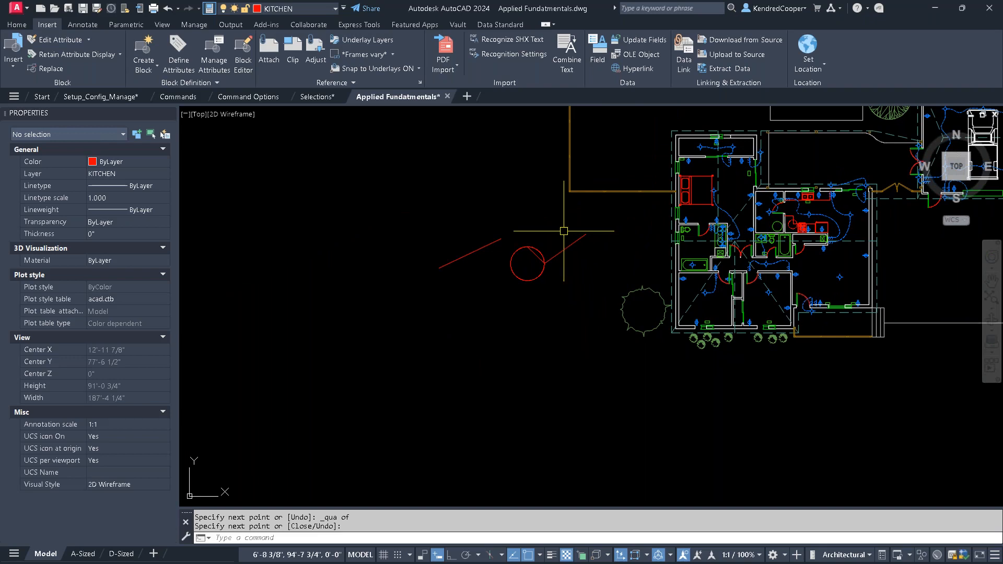
key(Escape)
middle_drag(528, 245, 472, 315)
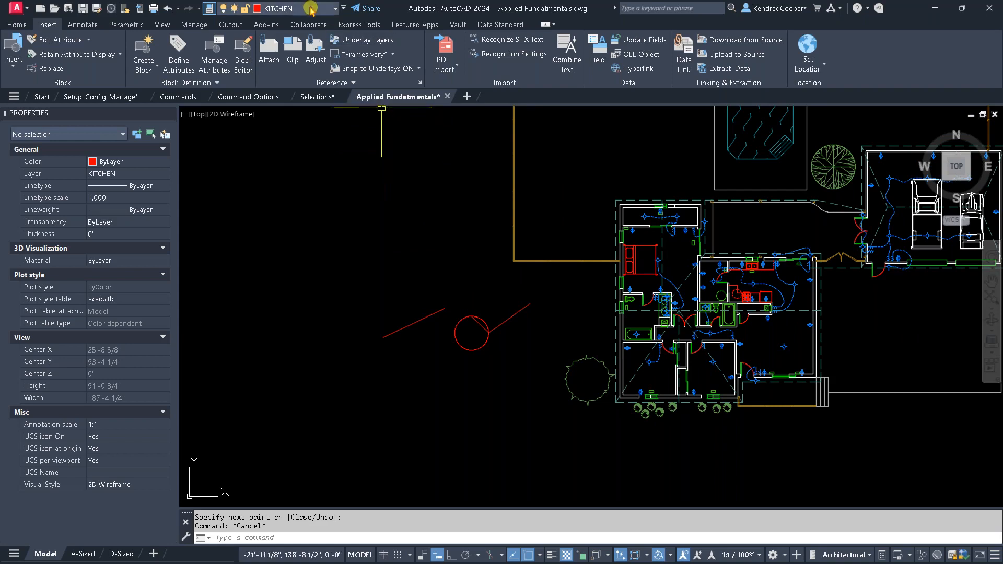
right_click(307, 9)
click(433, 14)
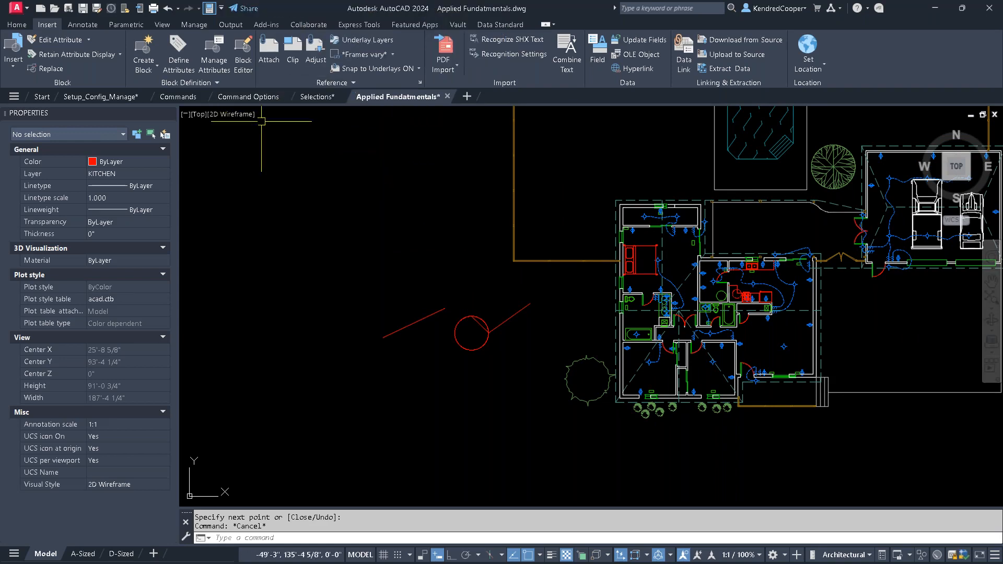
- Look through the drawing's layer list and close it without changing the current layer
click(17, 25)
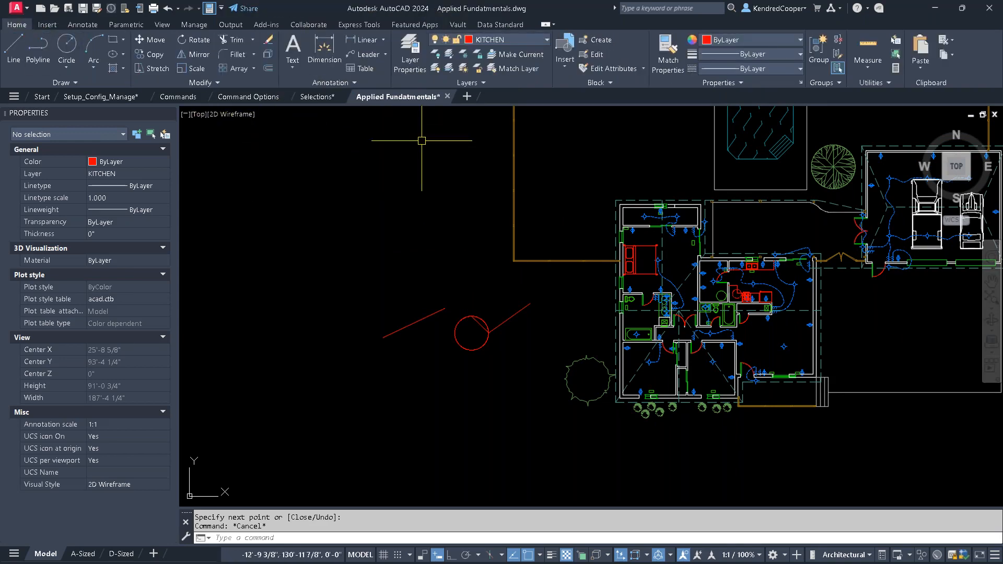
click(541, 42)
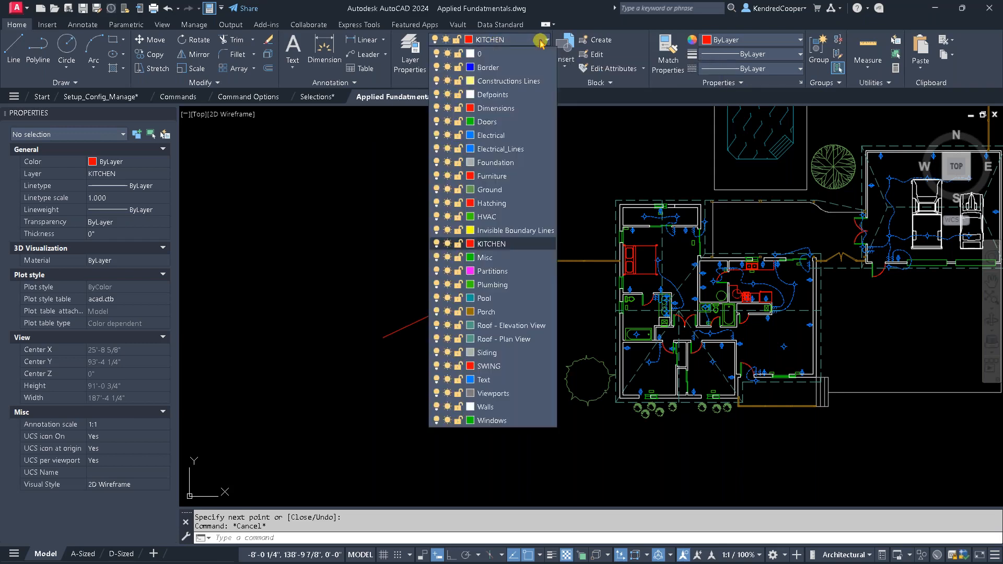
click(541, 41)
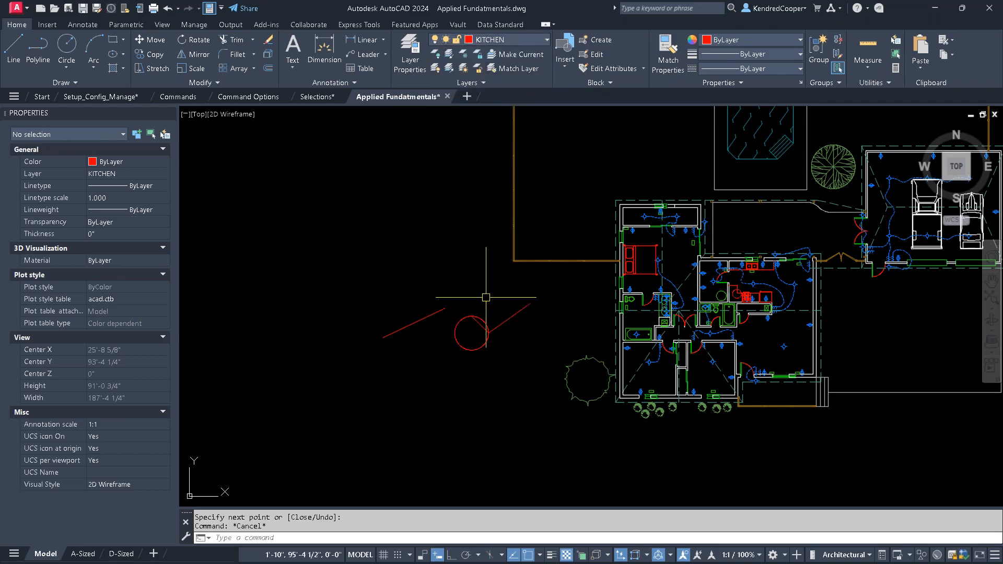
- Assign the circle to the Furniture layer, reassign it to the Misc layer, and clear the selection
scroll(493, 344, up, 4)
scroll(493, 344, up, 2)
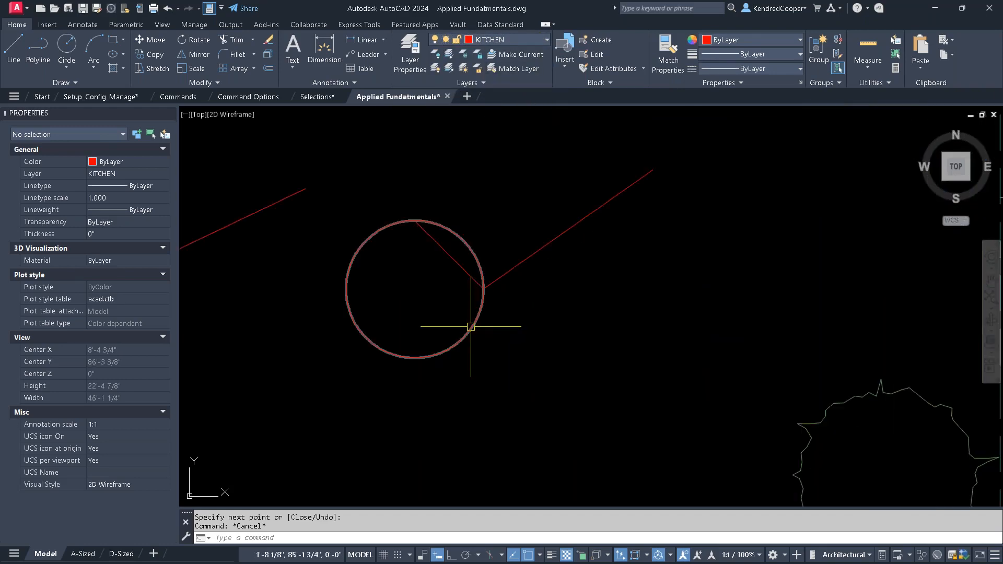
click(471, 328)
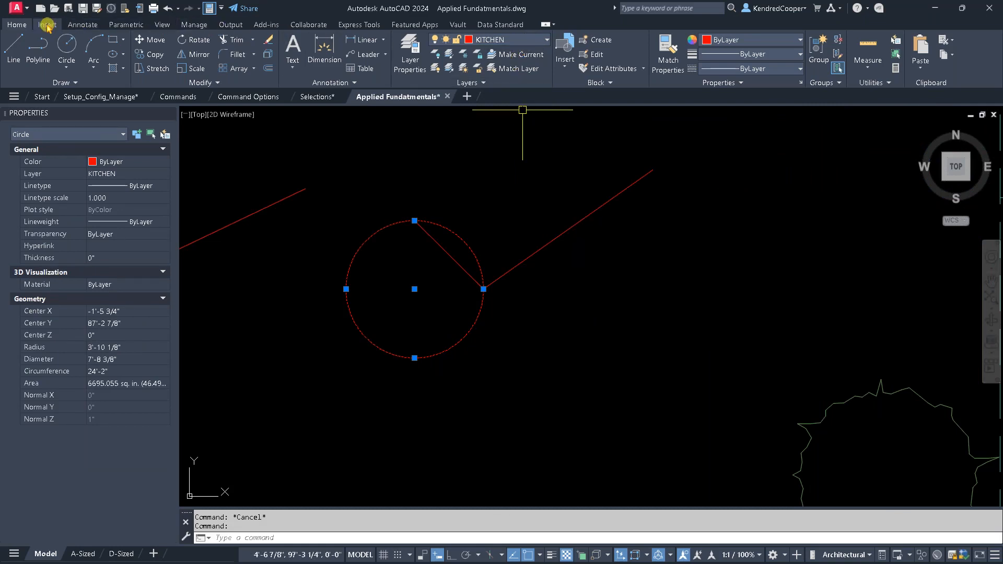
click(528, 40)
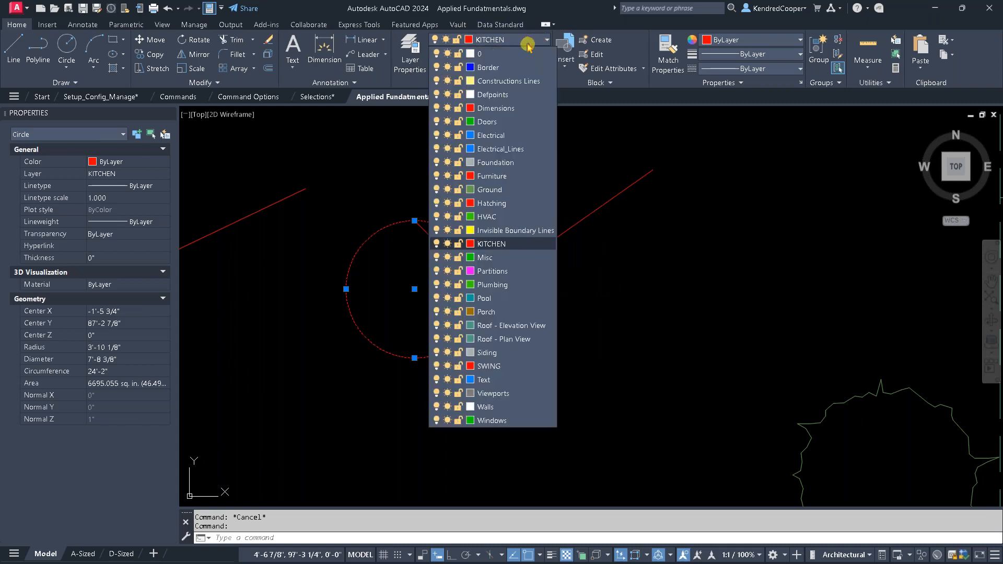
click(531, 176)
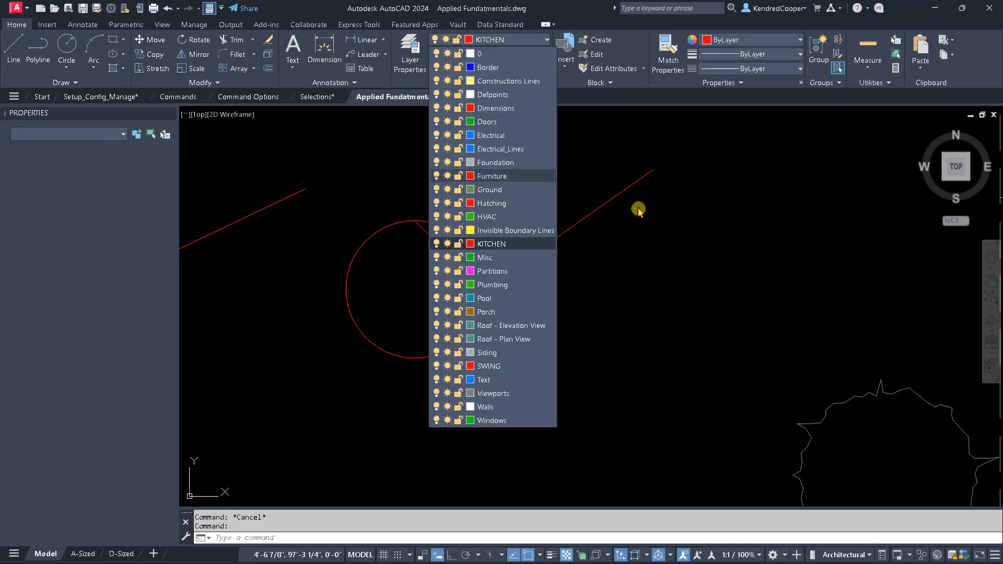
click(529, 40)
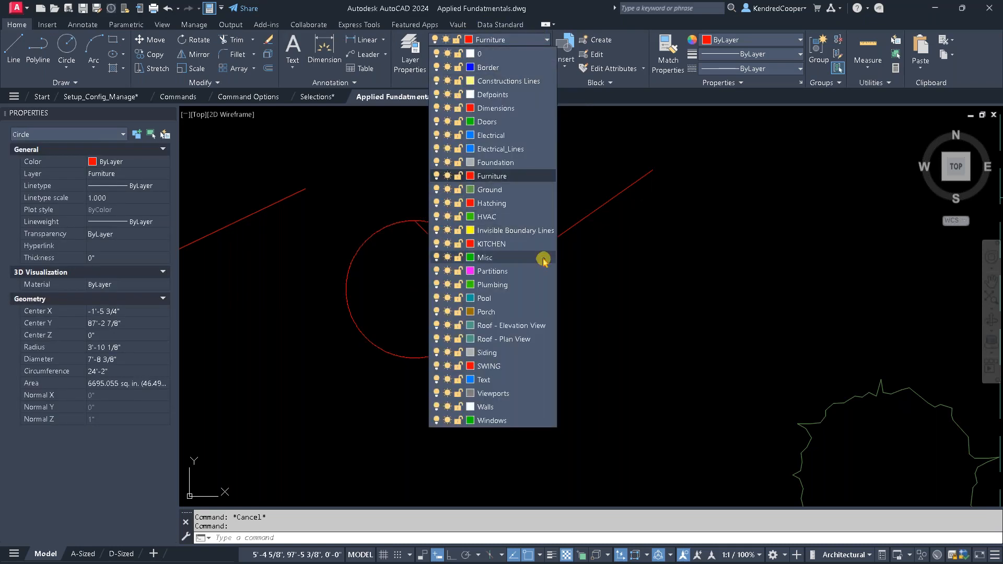
click(534, 259)
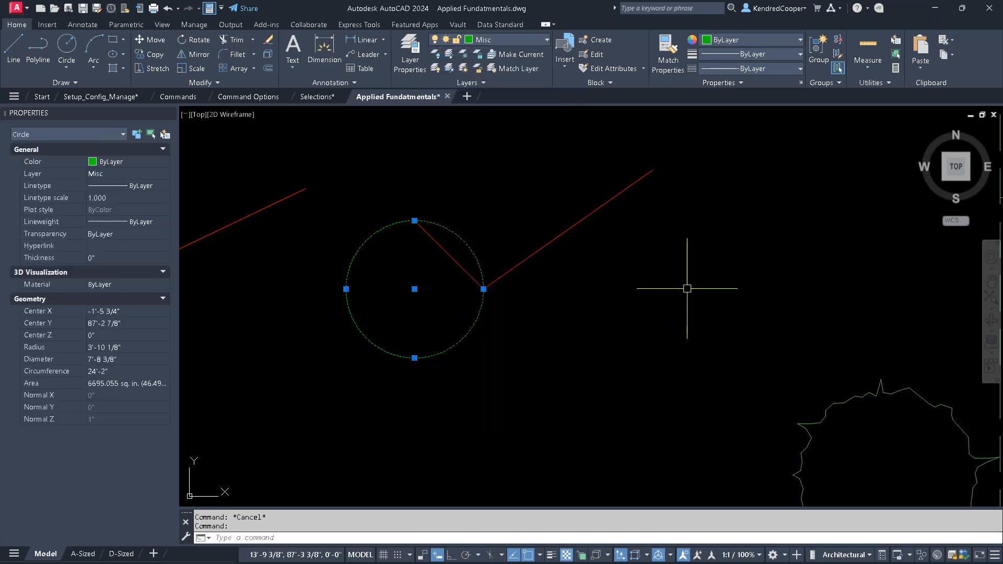
key(Escape)
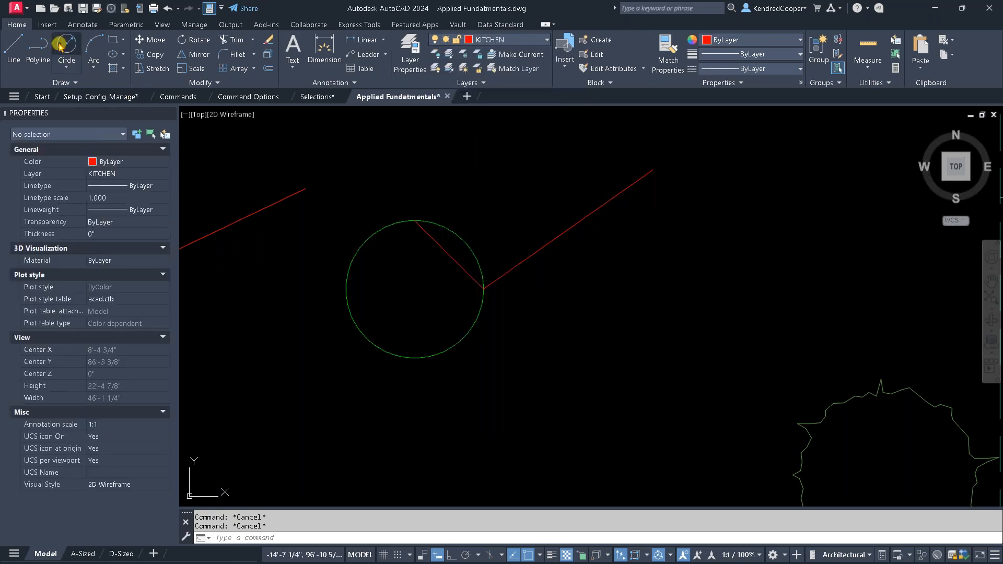
click(48, 25)
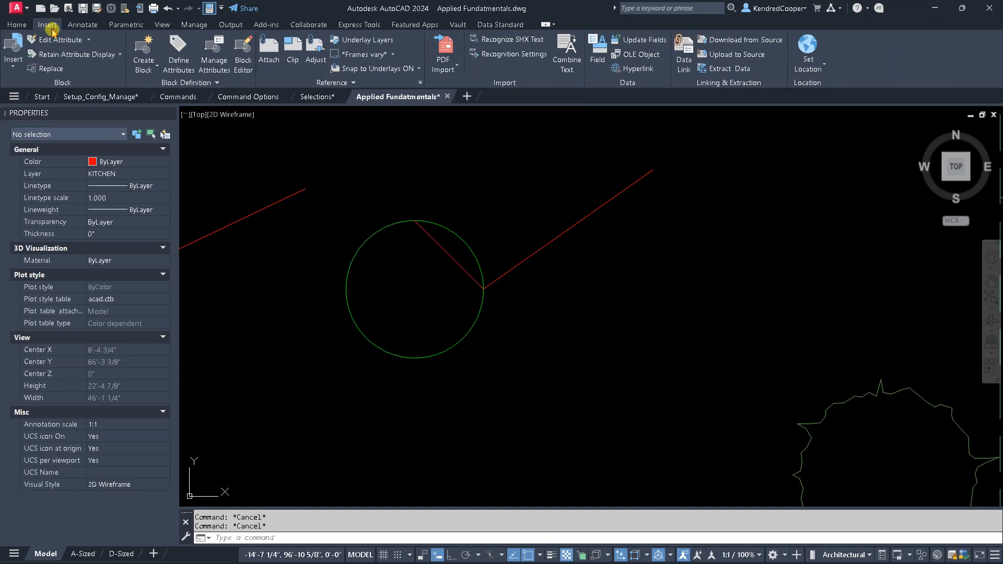
click(81, 25)
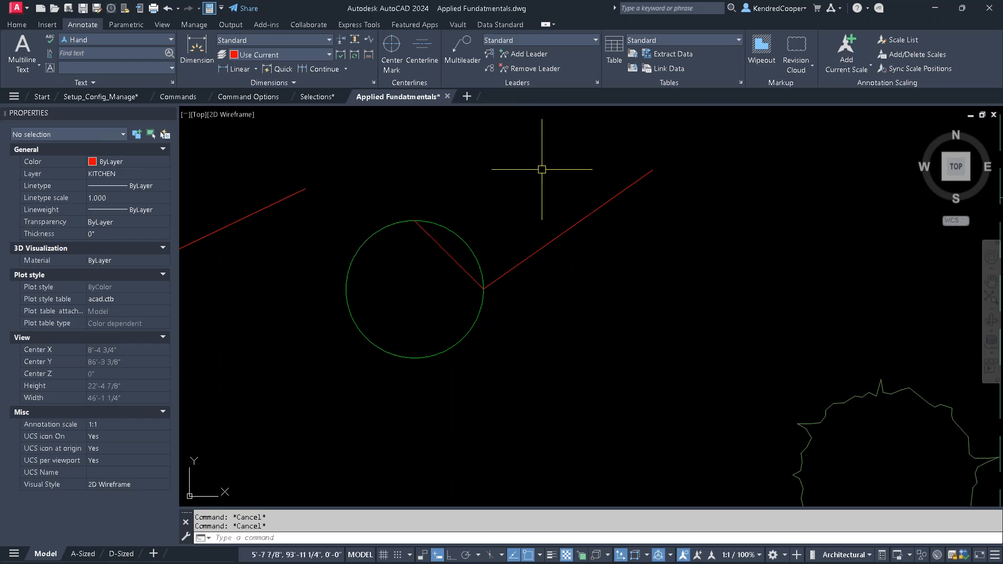
click(9, 26)
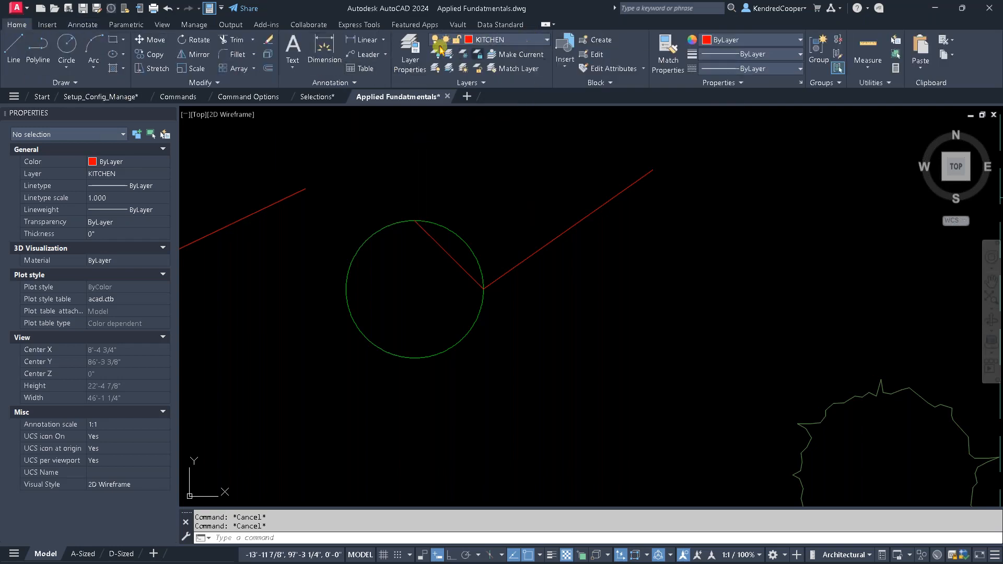
click(198, 27)
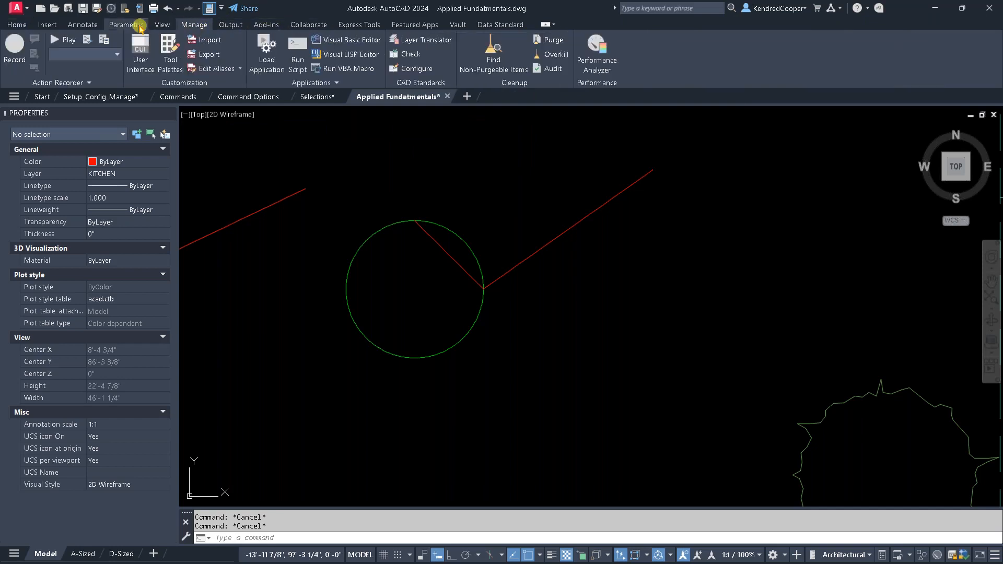
click(82, 24)
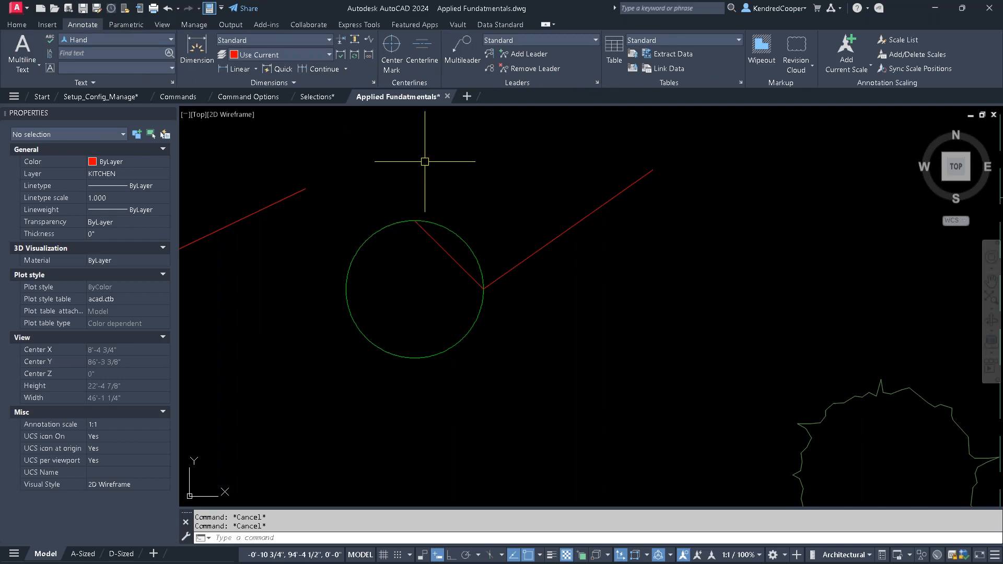
- Add the layer list from the Layers controls to the Quick Access Toolbar
click(17, 24)
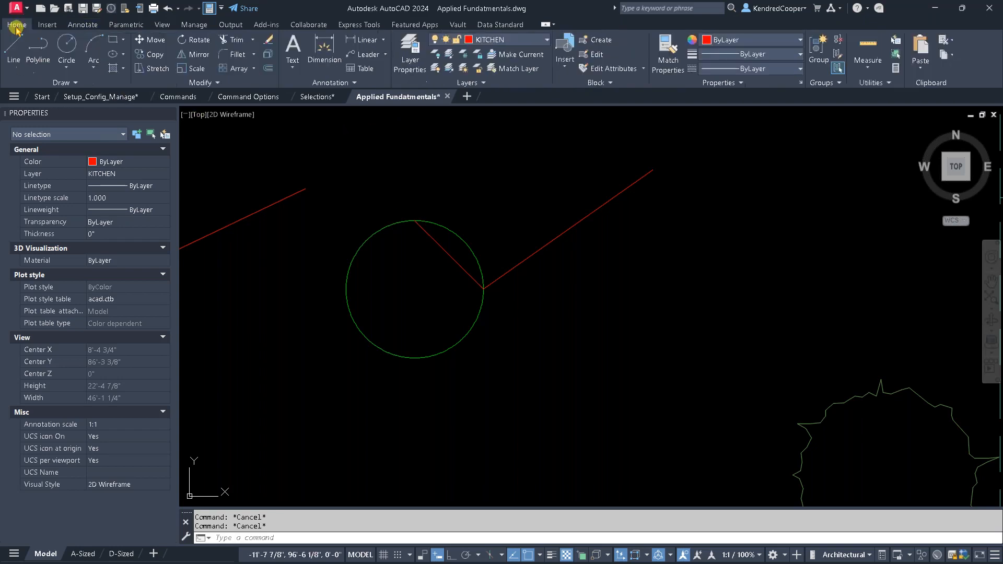
right_click(524, 44)
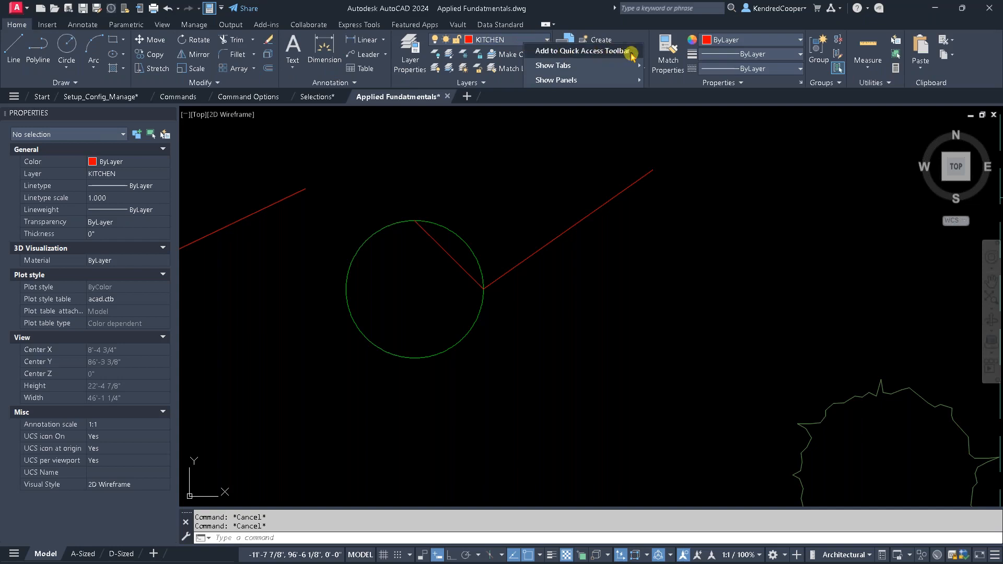
click(633, 51)
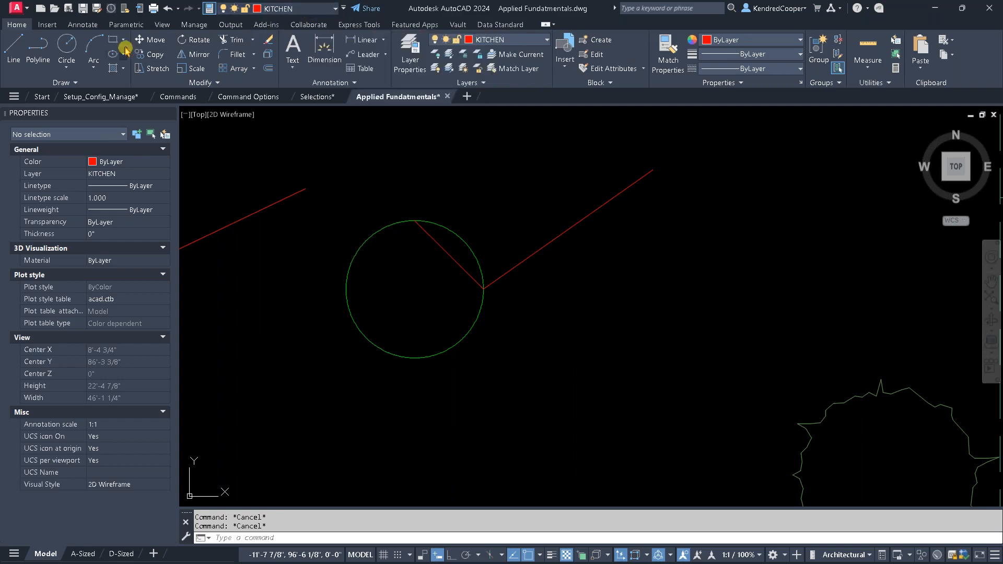
- Check that the layer list in the Quick Access Toolbar is reachable from other ribbon tabs, leaving the current layer as is
click(125, 25)
click(83, 24)
click(194, 25)
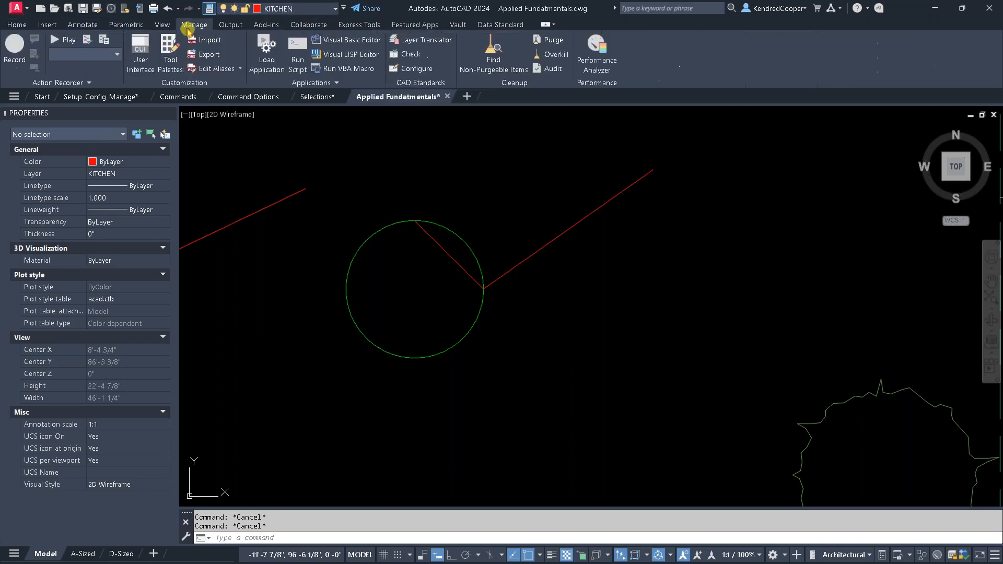
click(308, 24)
click(358, 25)
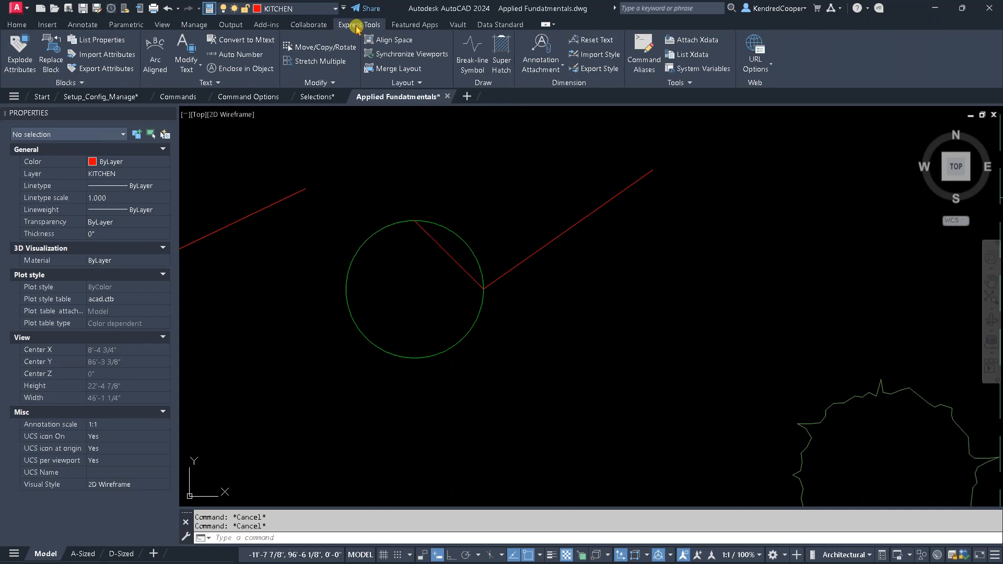
click(302, 9)
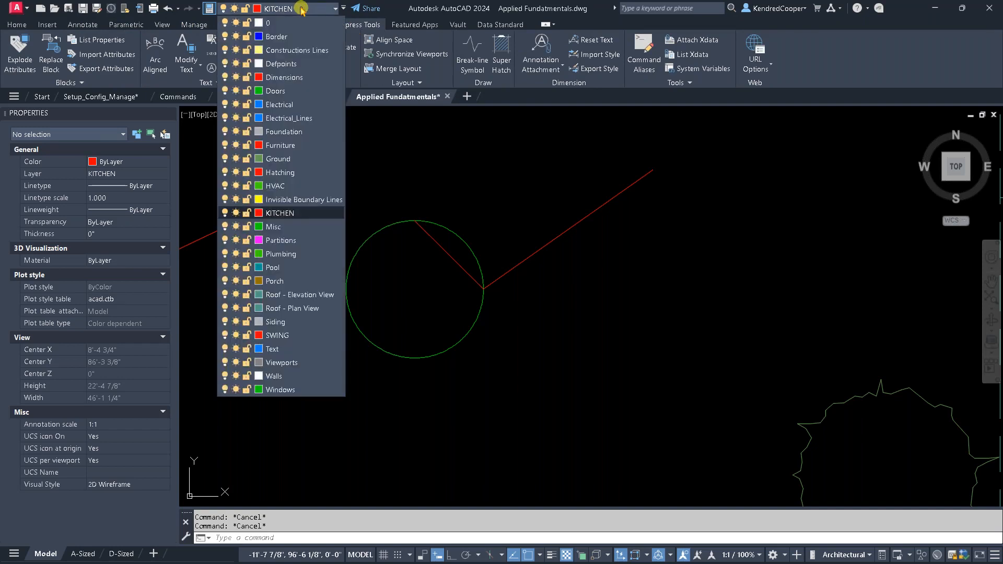
click(302, 10)
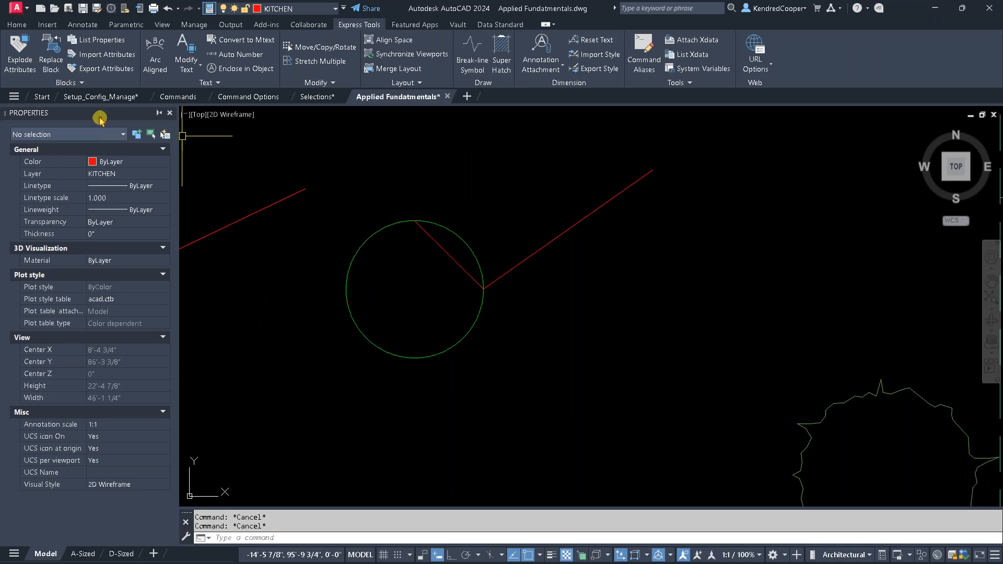
- Close the Properties palette and display it again
click(168, 115)
click(163, 26)
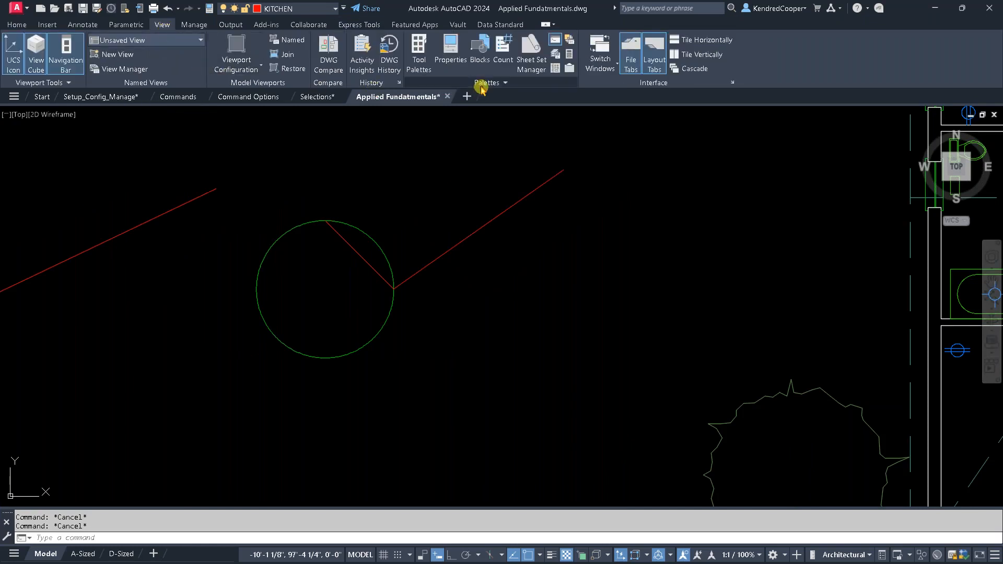
click(451, 52)
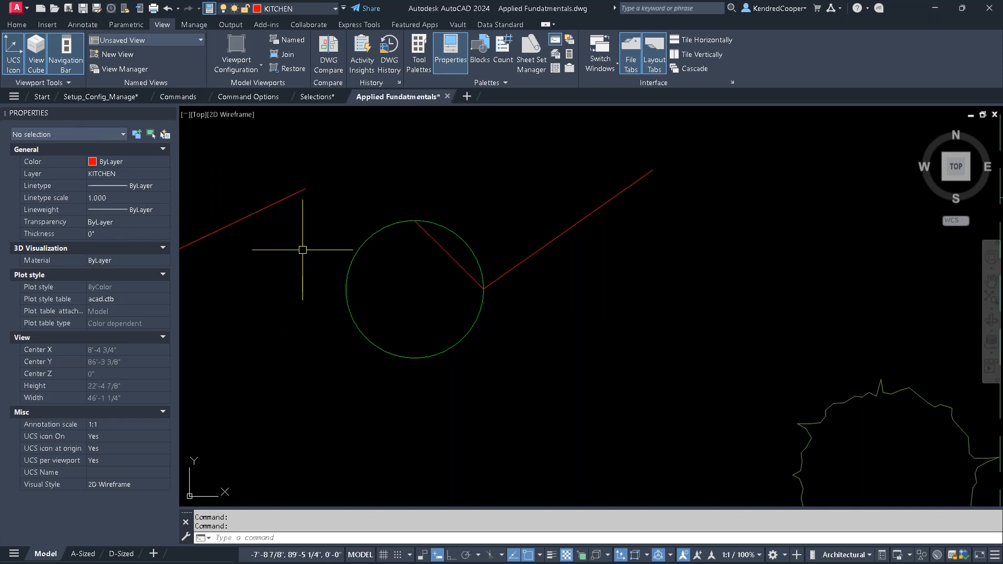
- Inspect the properties of the line northeast of the circle and of the circle itself, clearing the selection after each
click(567, 231)
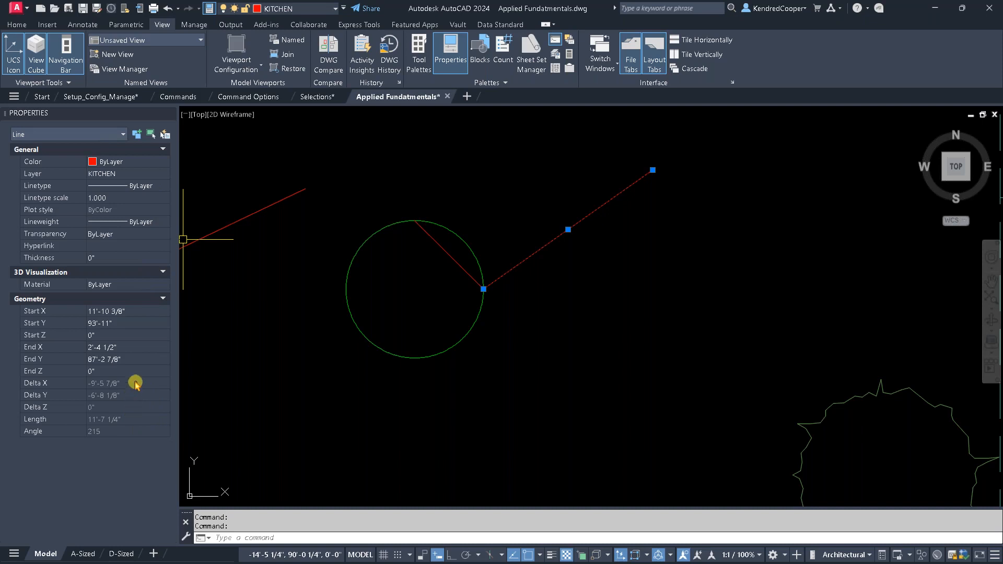
key(Escape)
click(463, 336)
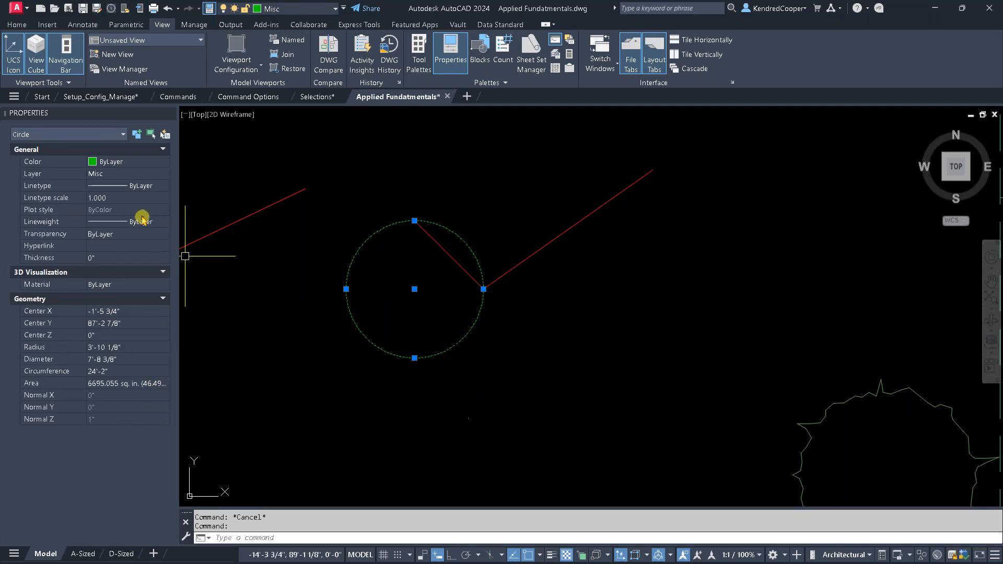
key(Escape)
key(Escape)
- Inspect the properties of a bed polyline and of a light block in the house plan's upper room, clearing each selection
scroll(549, 291, down, 5)
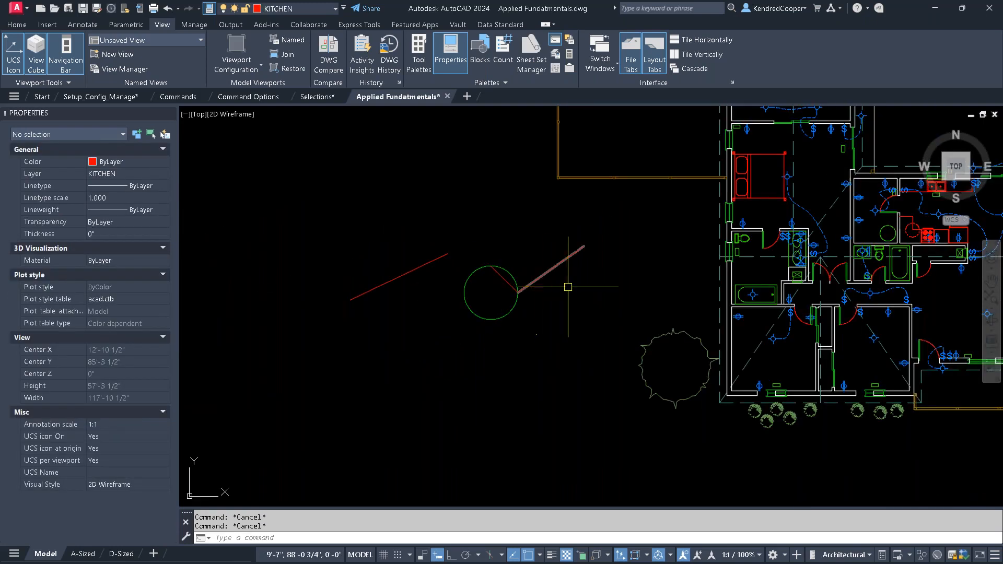
click(589, 273)
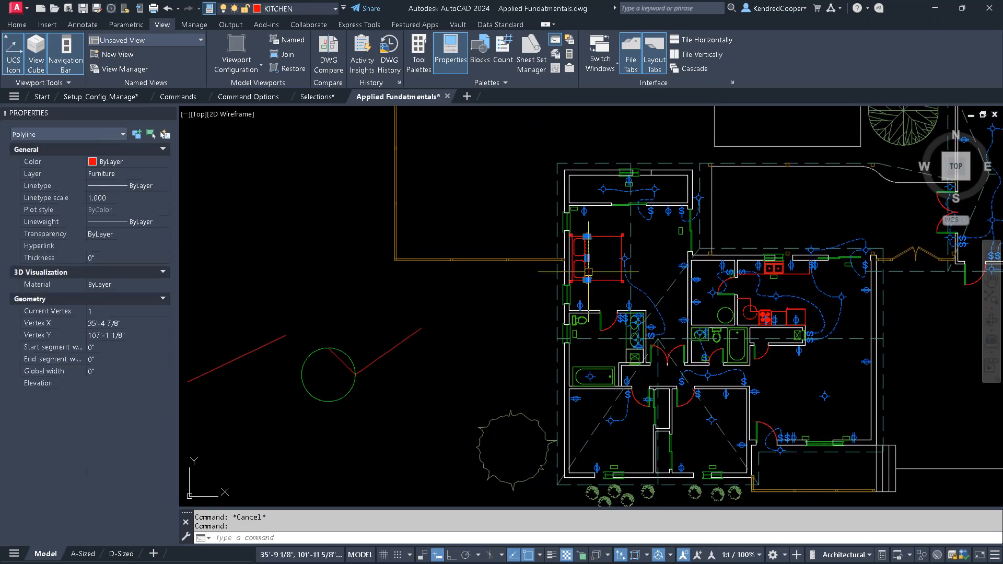
key(Escape)
scroll(619, 178, up, 6)
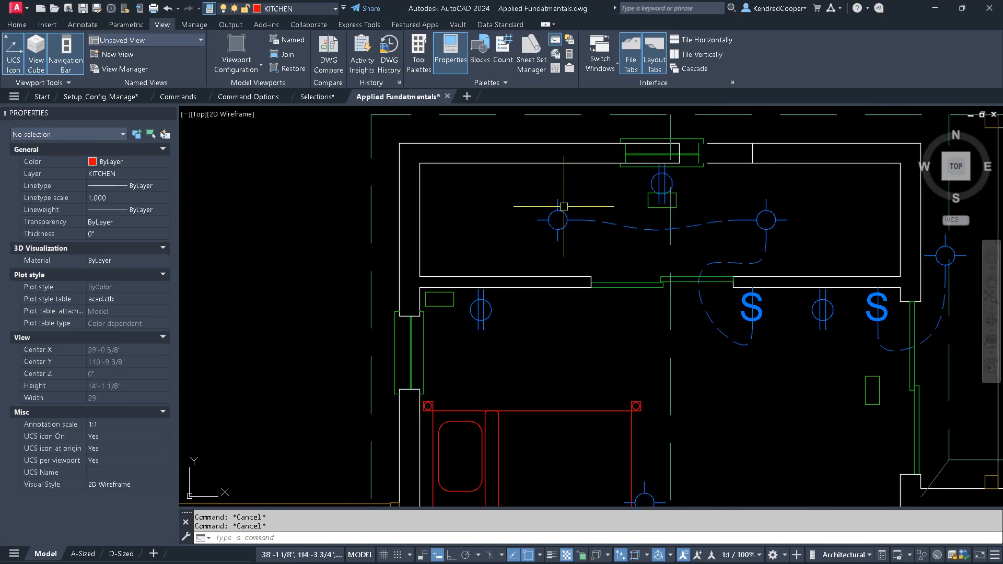
click(558, 220)
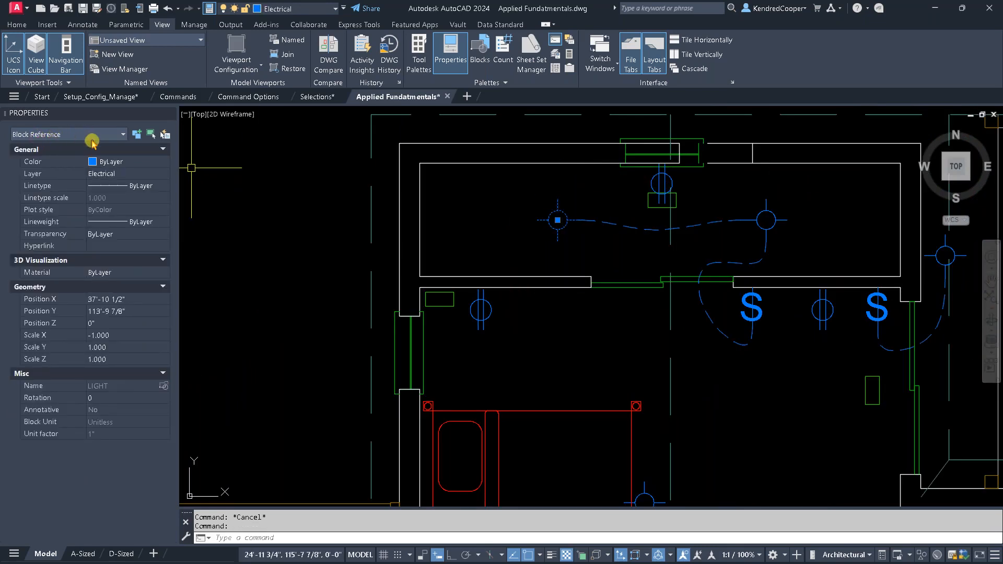
key(Escape)
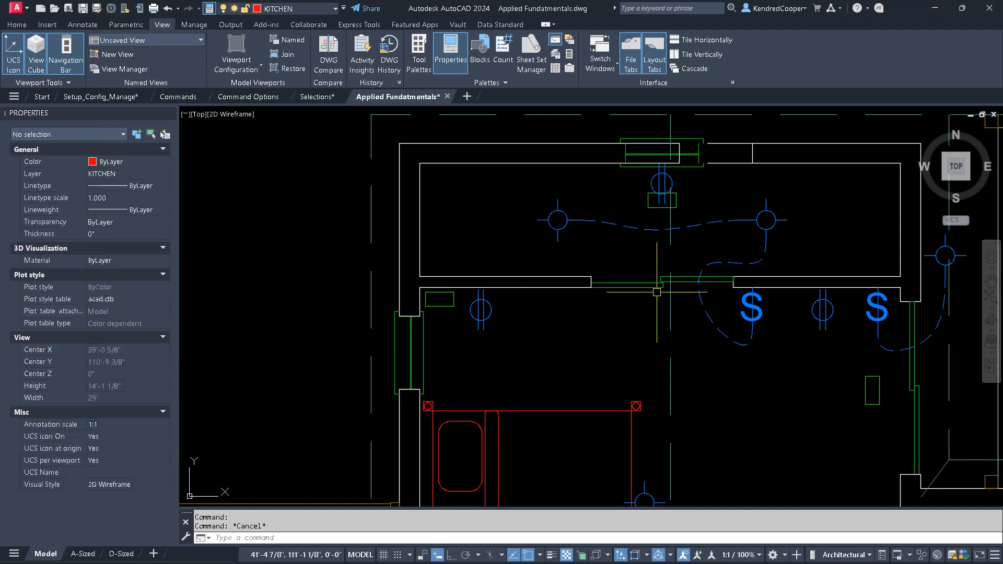
scroll(499, 162, down, 6)
middle_drag(661, 288, 567, 475)
scroll(553, 379, down, 3)
scroll(553, 378, up, 2)
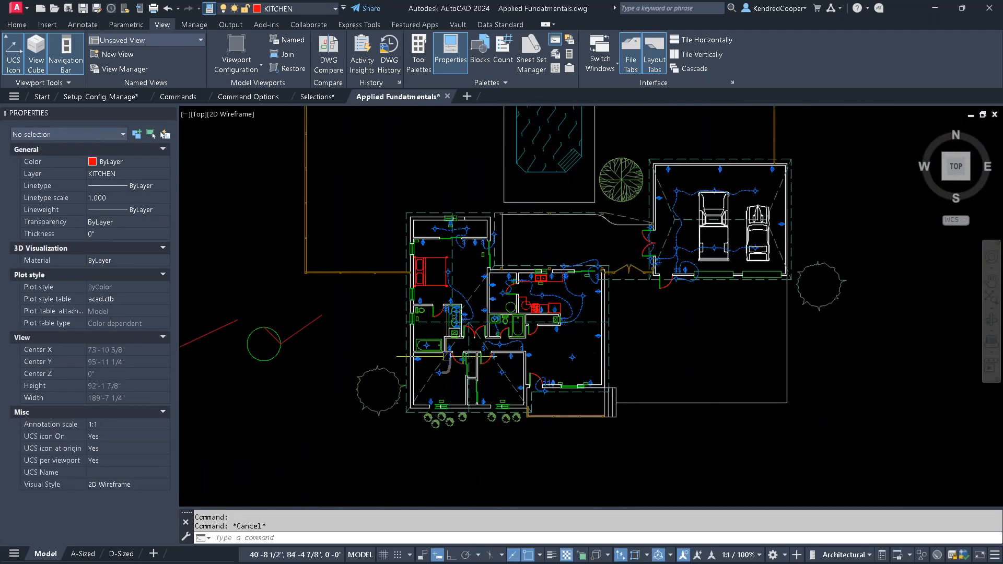
scroll(564, 335, up, 6)
scroll(569, 323, down, 9)
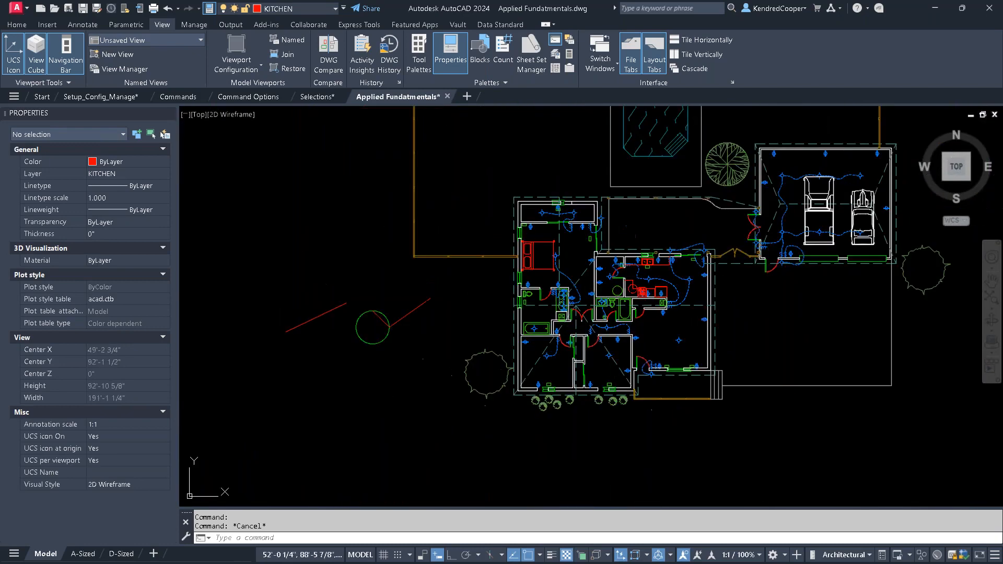
middle_drag(572, 313, 553, 257)
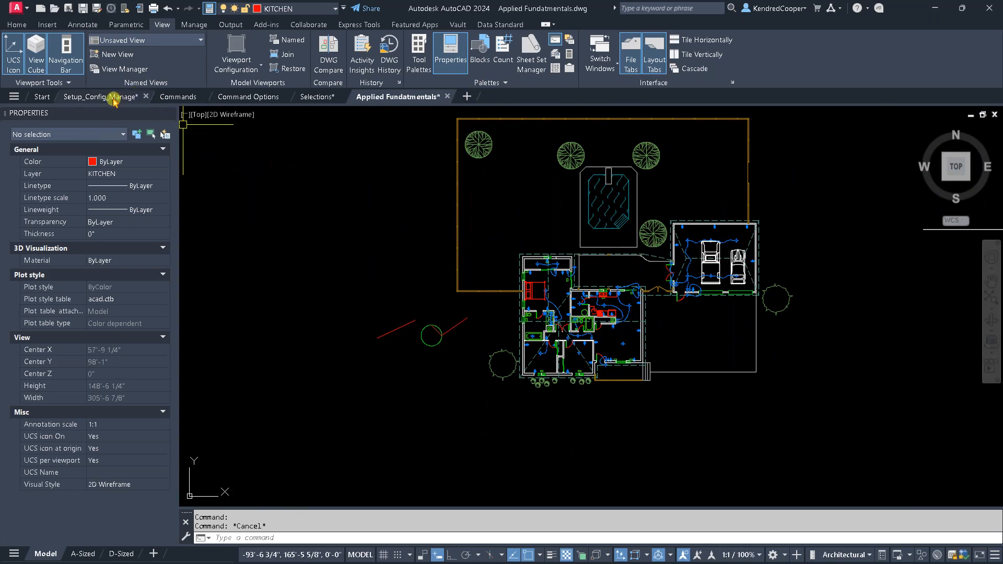
- Switch to the Commands drawing and examine the Delete Duplicates heading's properties, including its text height, without changing them
click(183, 97)
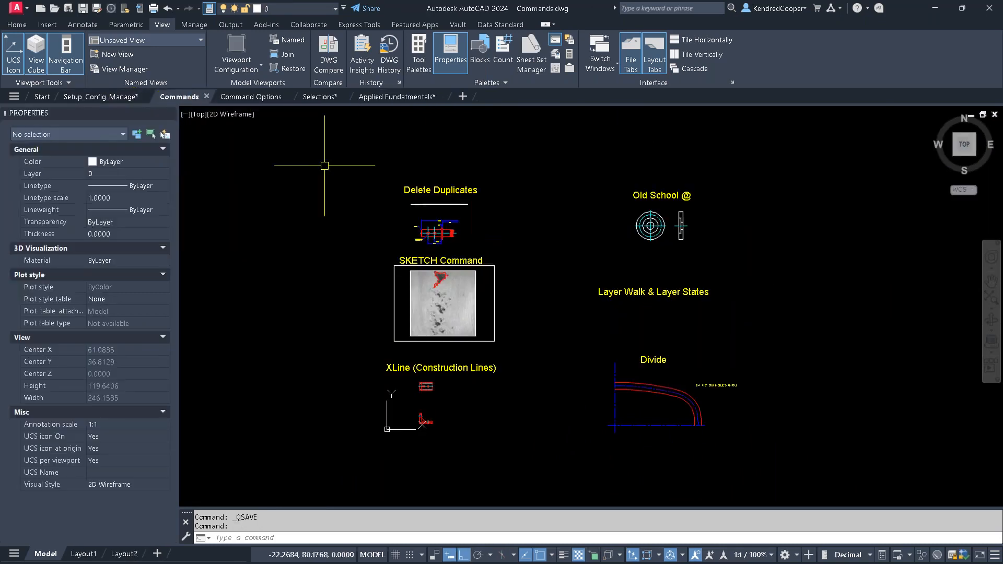
click(430, 190)
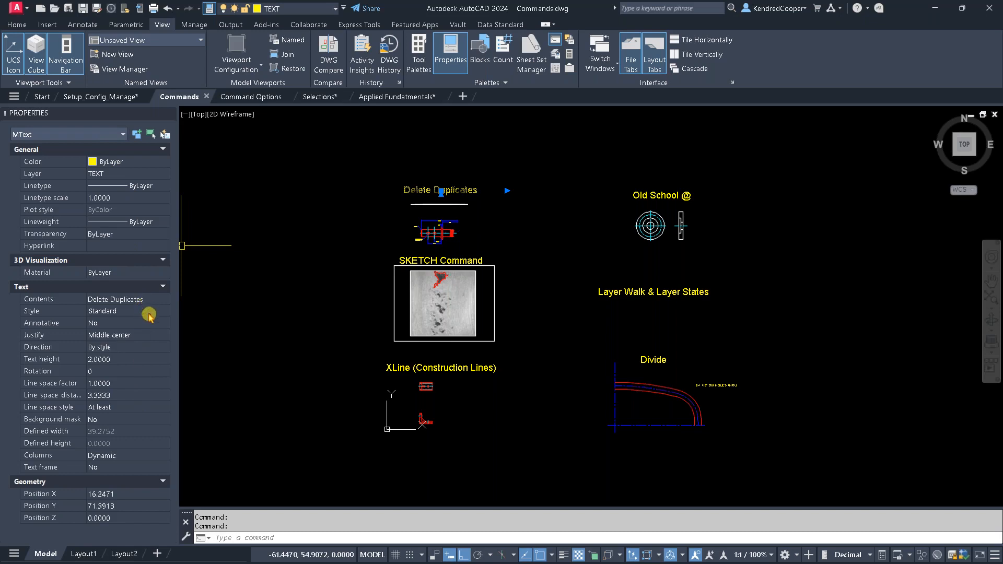
click(133, 362)
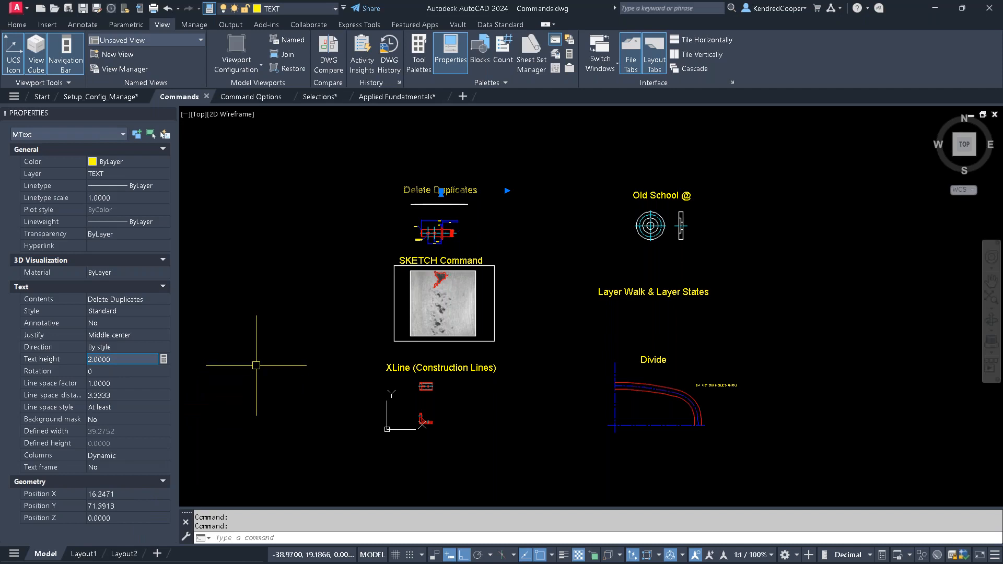
key(Escape)
key(Escape)
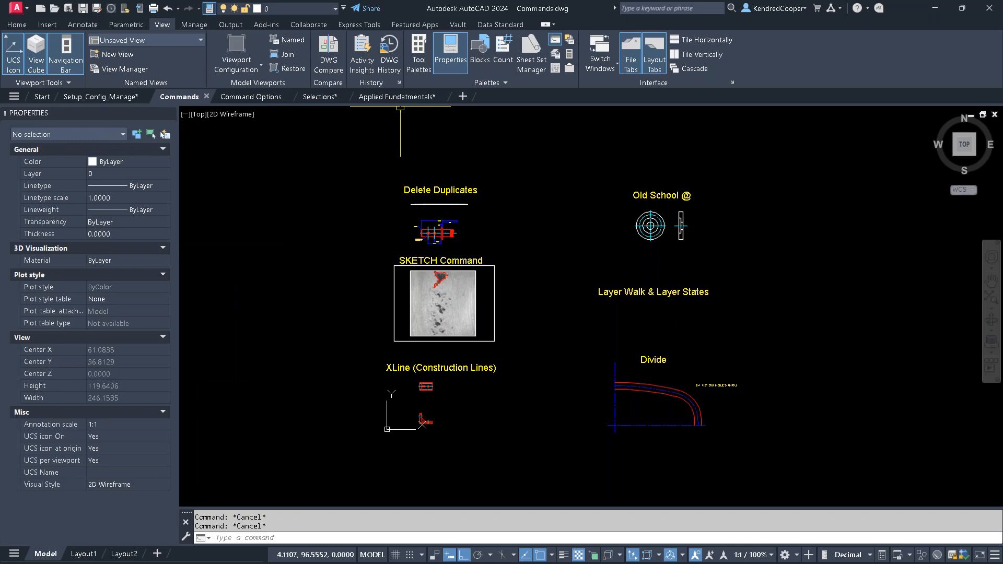
- Open the LayerWalk_&_LayerStates drawing from its linked heading and display the Layer Properties Manager
click(665, 299)
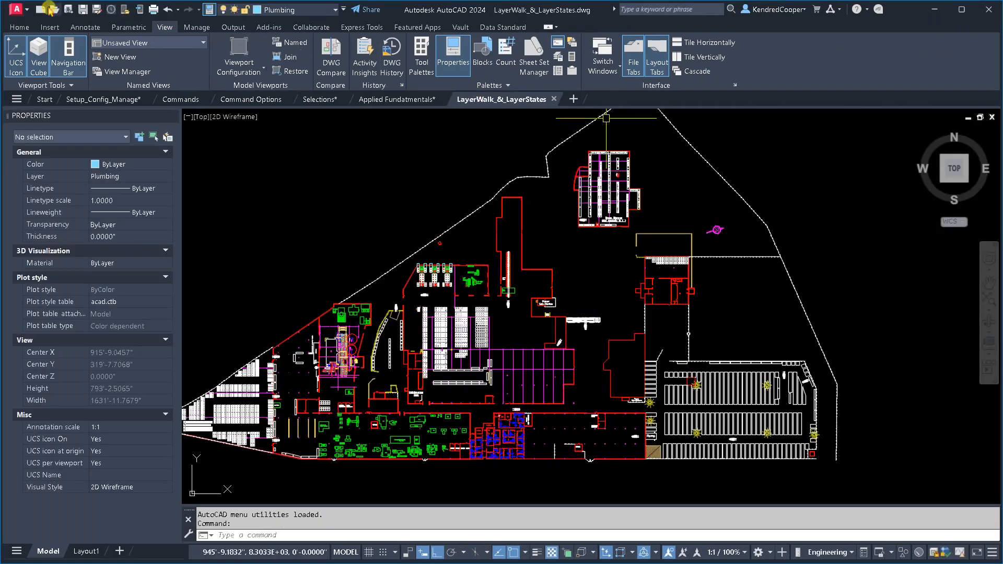
click(20, 27)
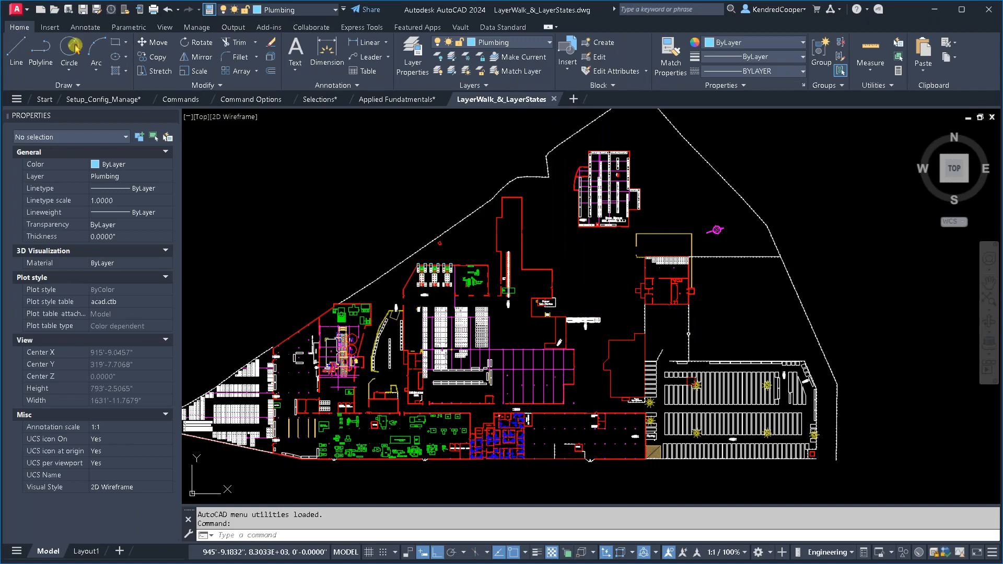
click(411, 64)
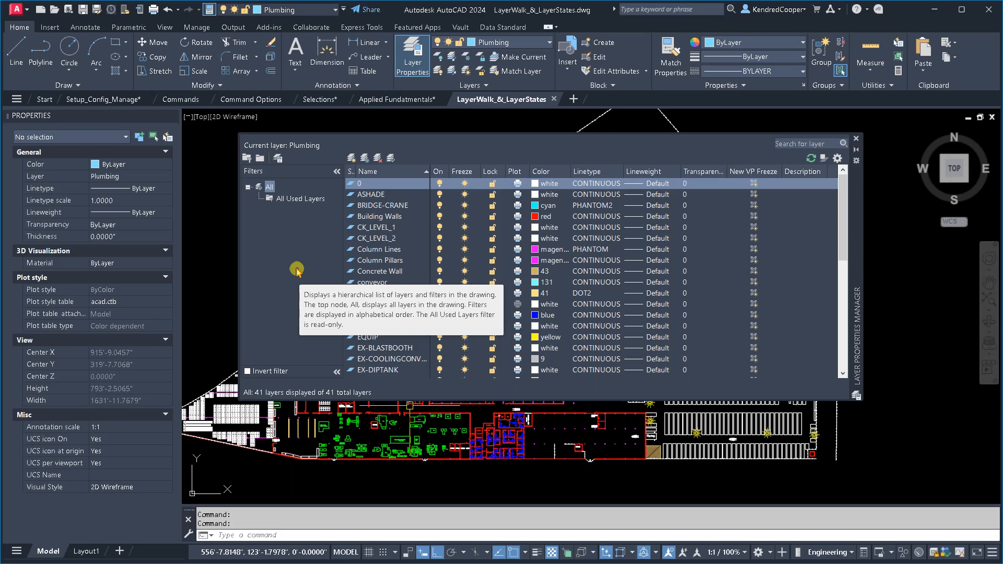
- Create a new group filter named Property under All in the layer filters
right_click(271, 191)
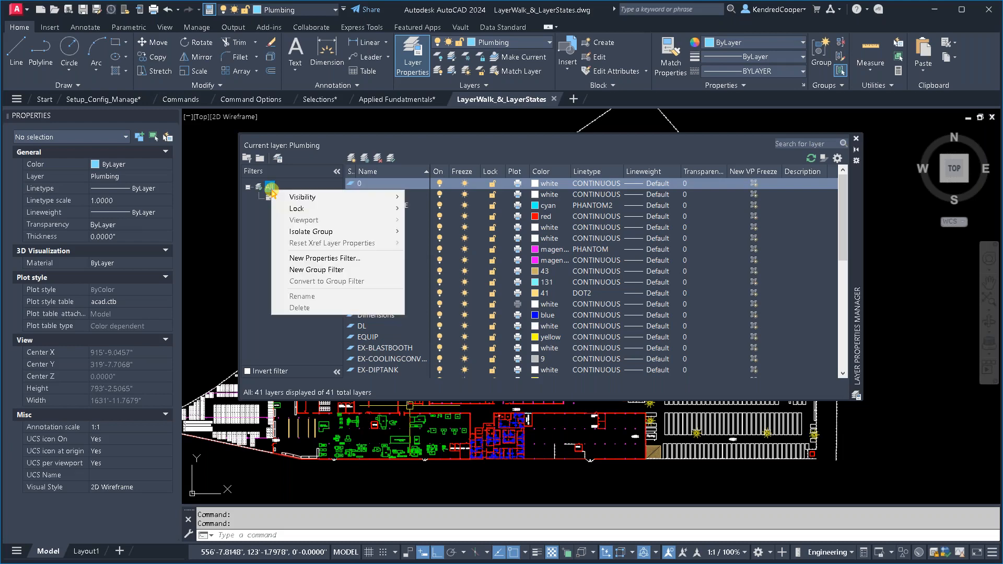
click(379, 271)
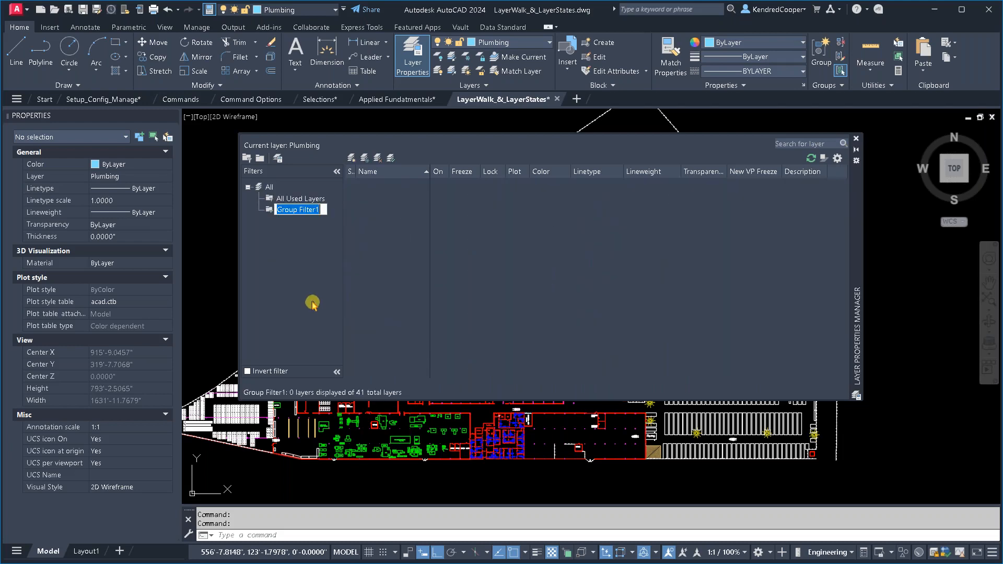
text(Property)
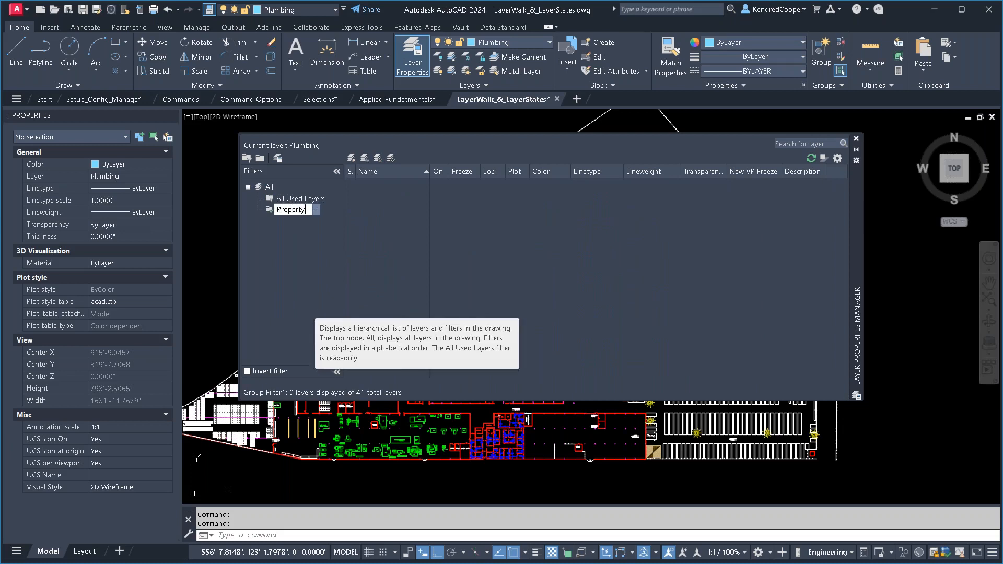
key(Return)
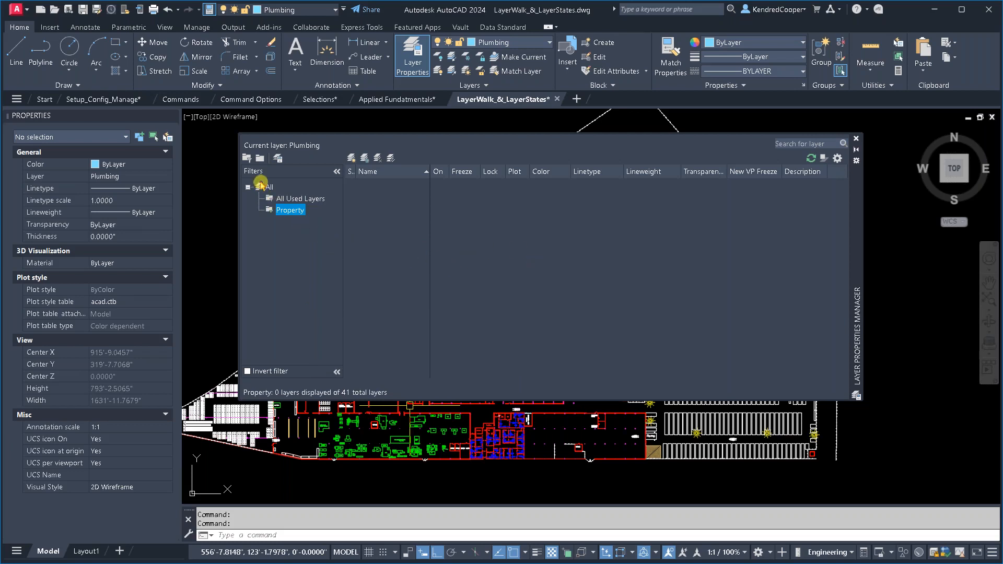
- Add the Building Walls, Column Pillars, Concrete Wall, Fence, Light Poles and Navigational Star layers from the All list to the Property group filter
click(270, 197)
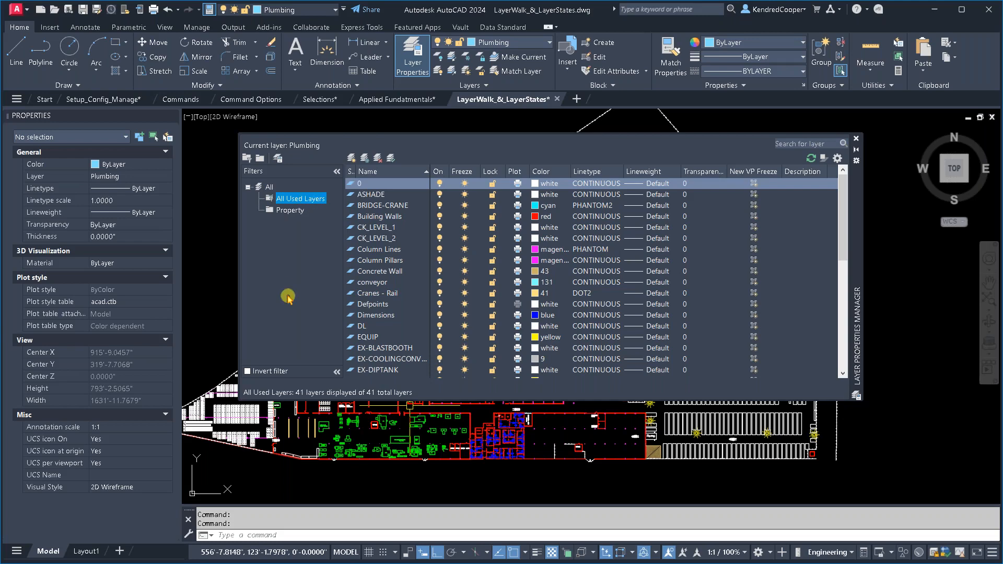
click(270, 188)
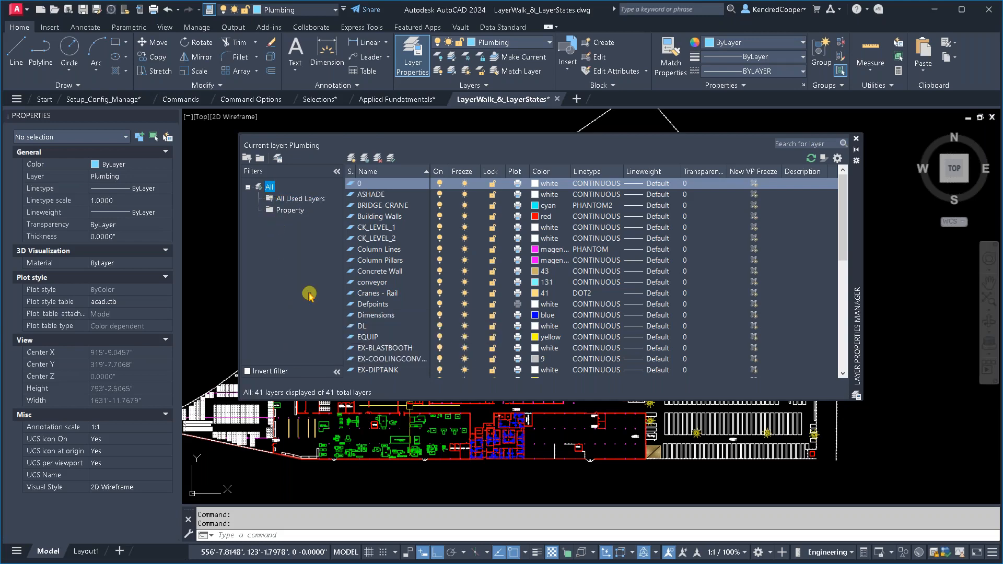
click(404, 218)
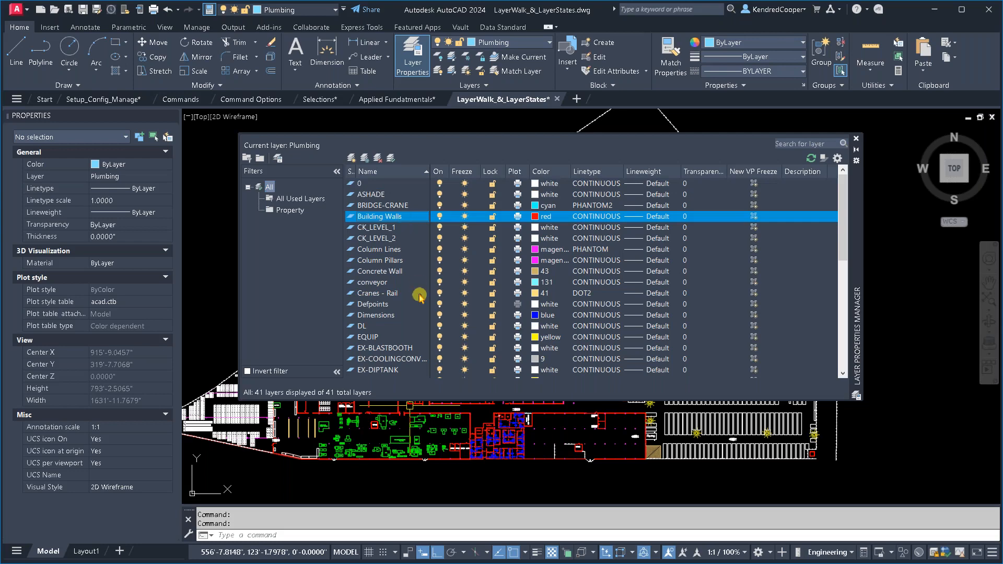
ctrl+click(411, 261)
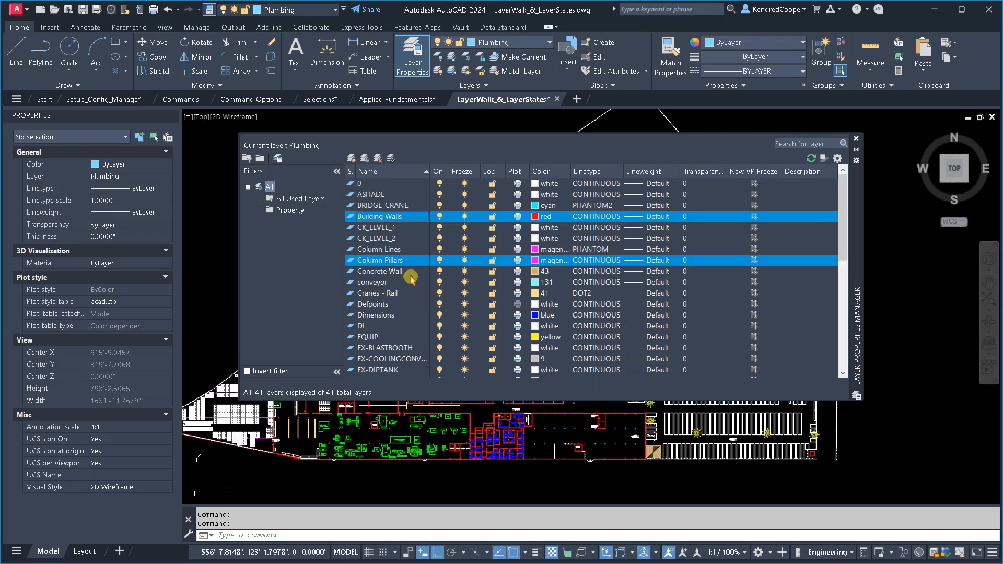
scroll(412, 290, down, 1)
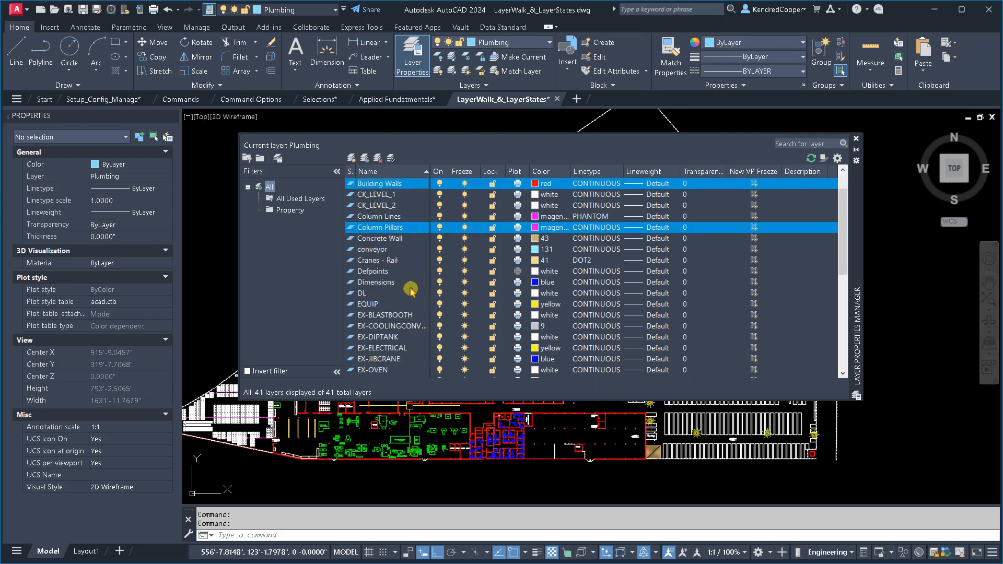
ctrl+click(411, 240)
scroll(415, 334, down, 3)
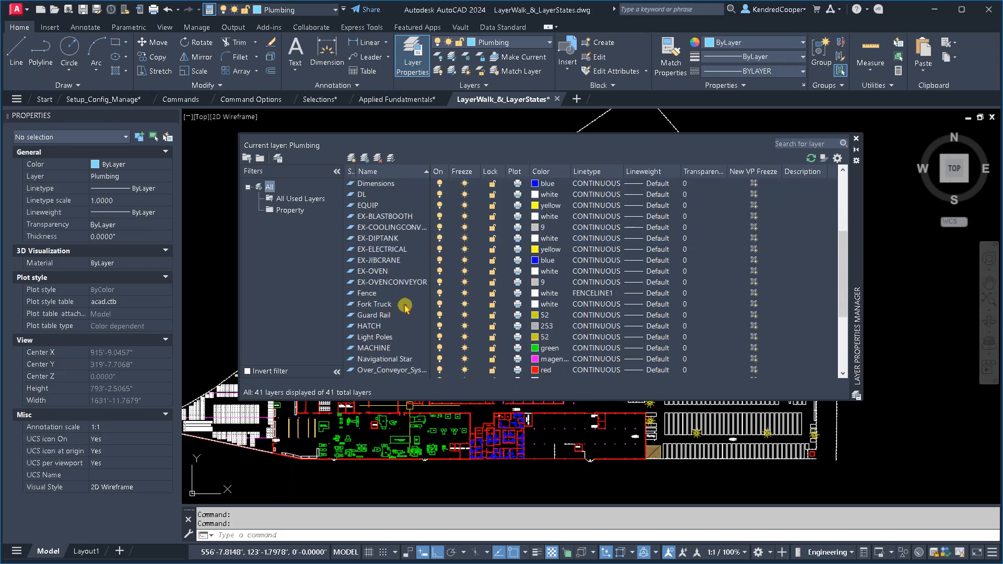
ctrl+click(394, 292)
scroll(408, 309, down, 2)
scroll(409, 318, down, 1)
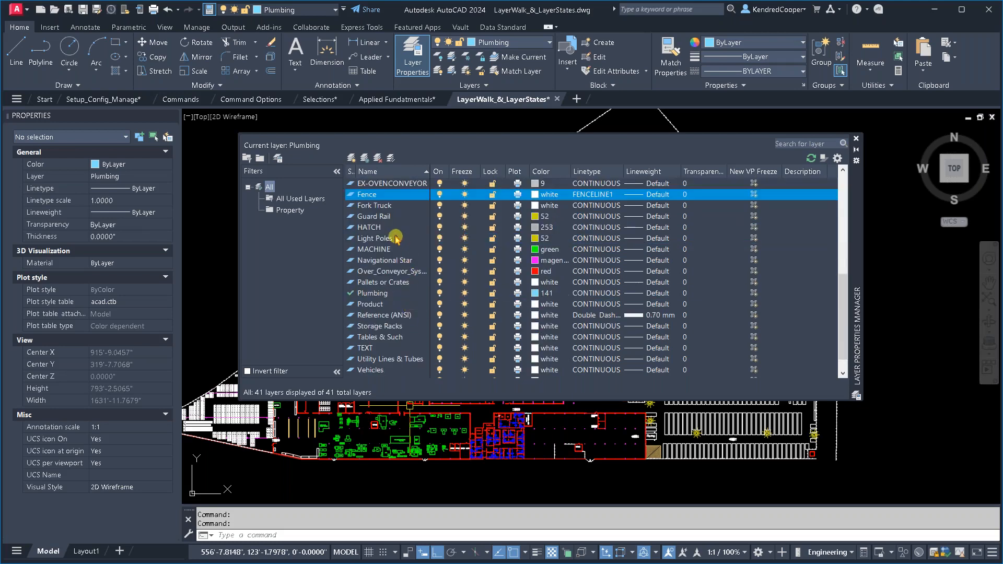
ctrl+click(395, 240)
scroll(421, 336, up, 1)
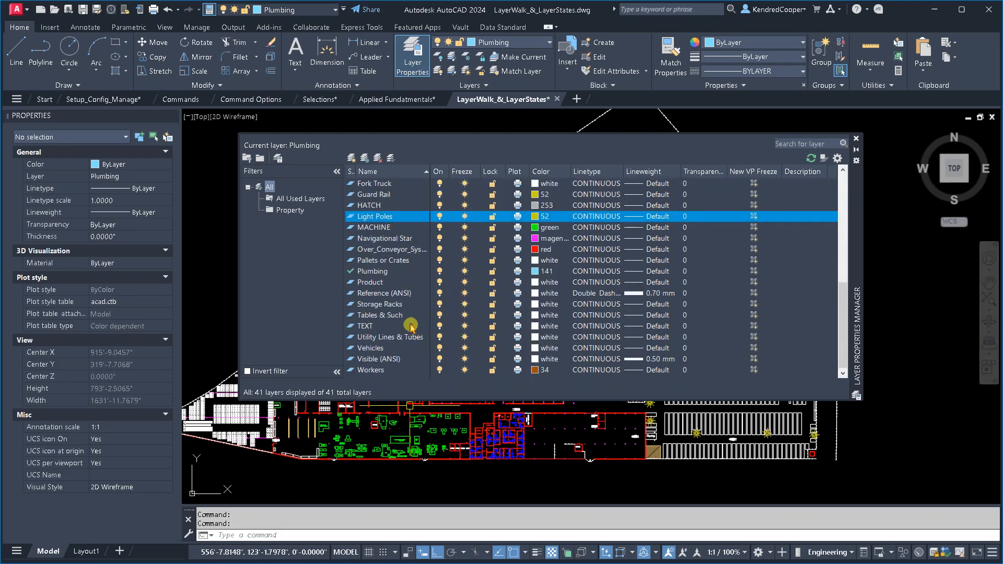
scroll(407, 332, up, 1)
scroll(408, 330, down, 1)
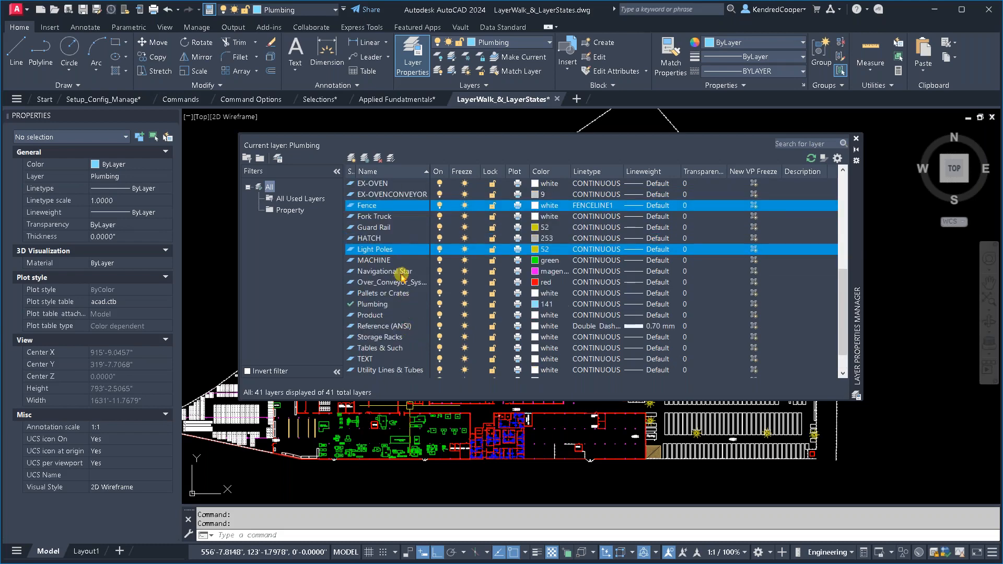
ctrl+click(401, 273)
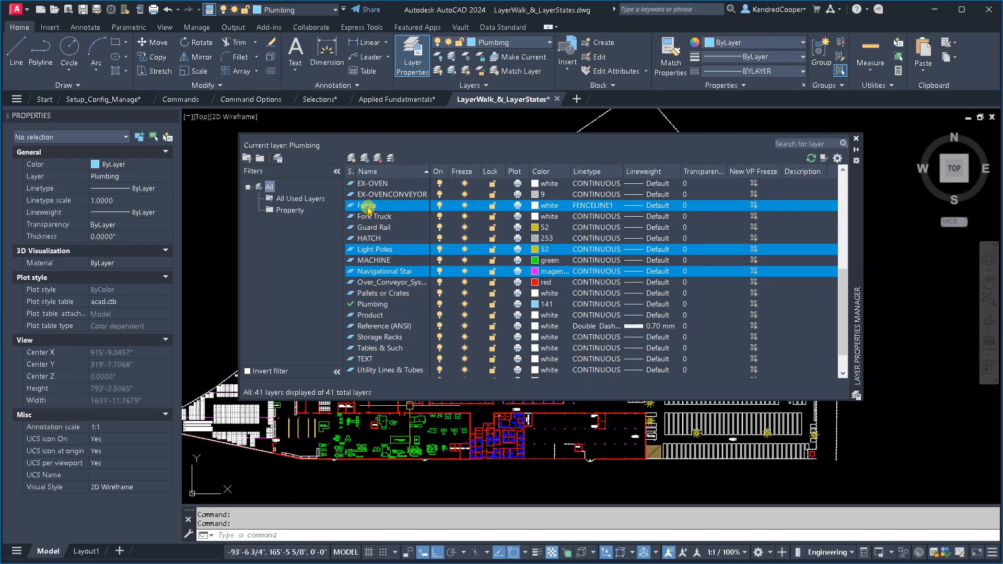
drag(367, 208, 288, 214)
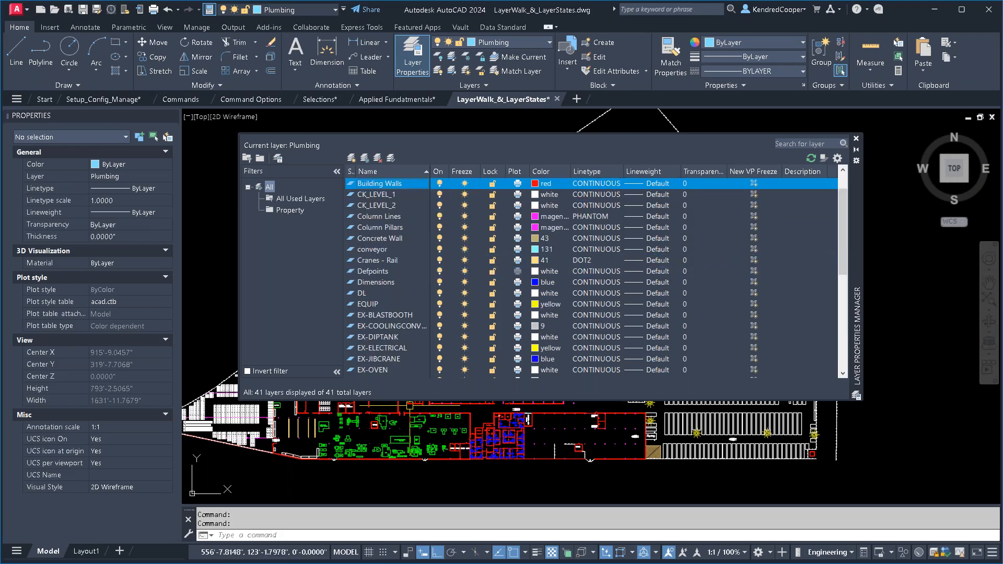
- Isolate the Property group filter in all viewports, close the Layer Properties Manager, and check the drawing's list of available layers
click(289, 210)
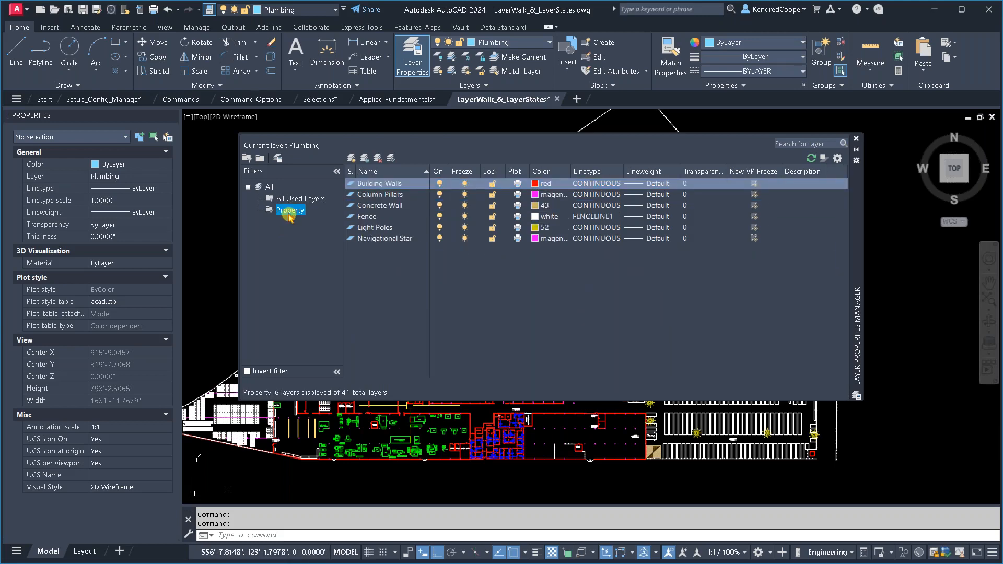
right_click(290, 215)
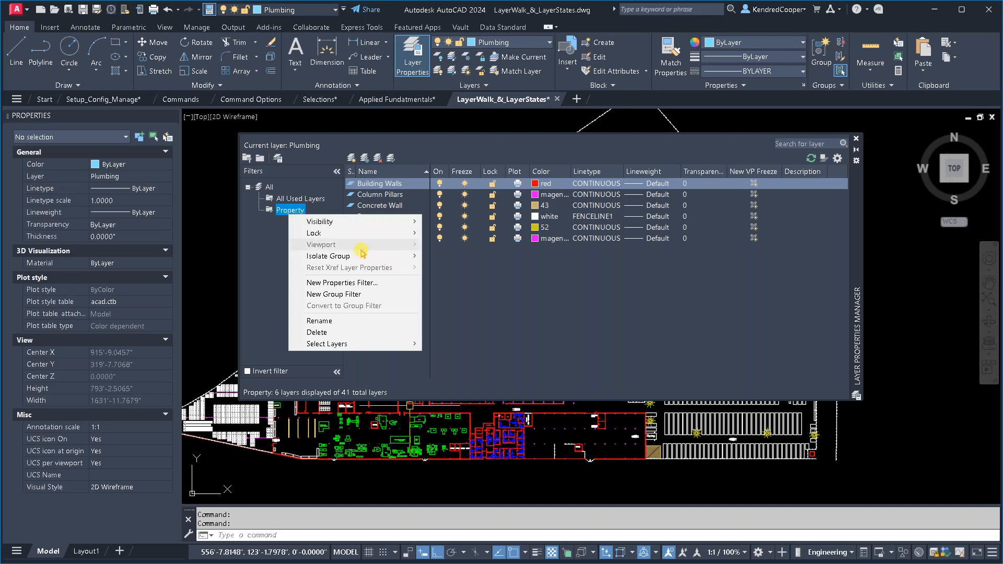
mouse_move(383, 260)
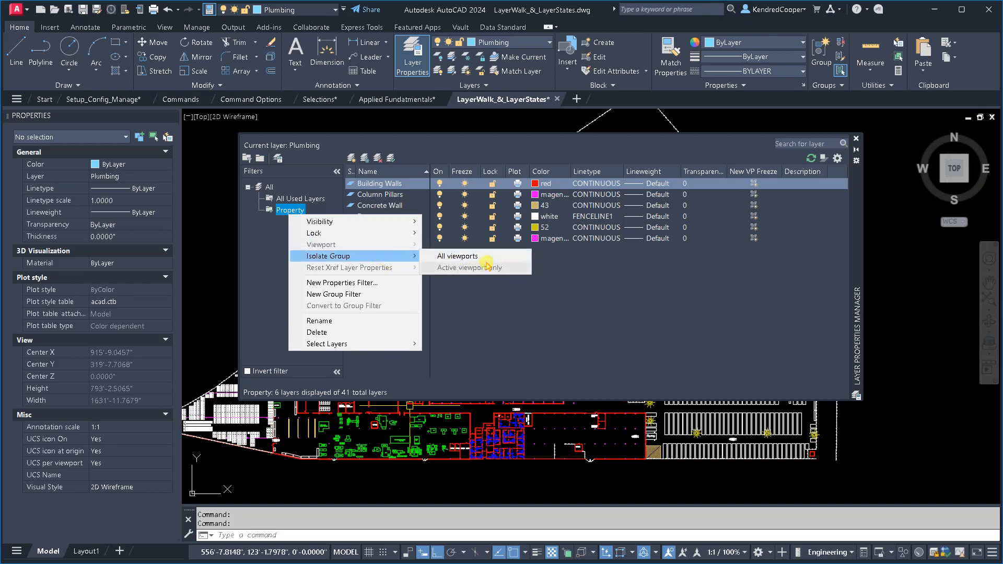
click(503, 257)
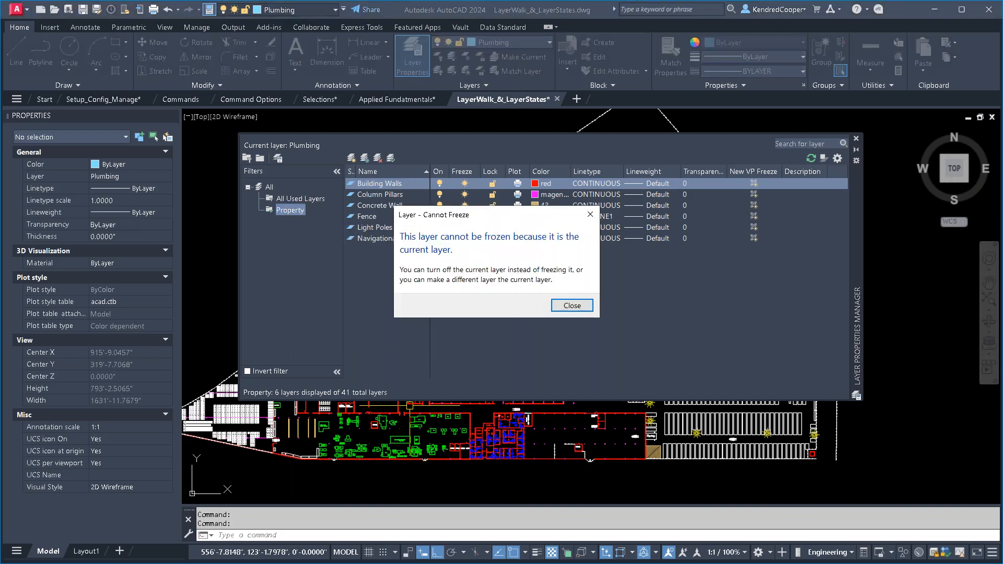
click(576, 307)
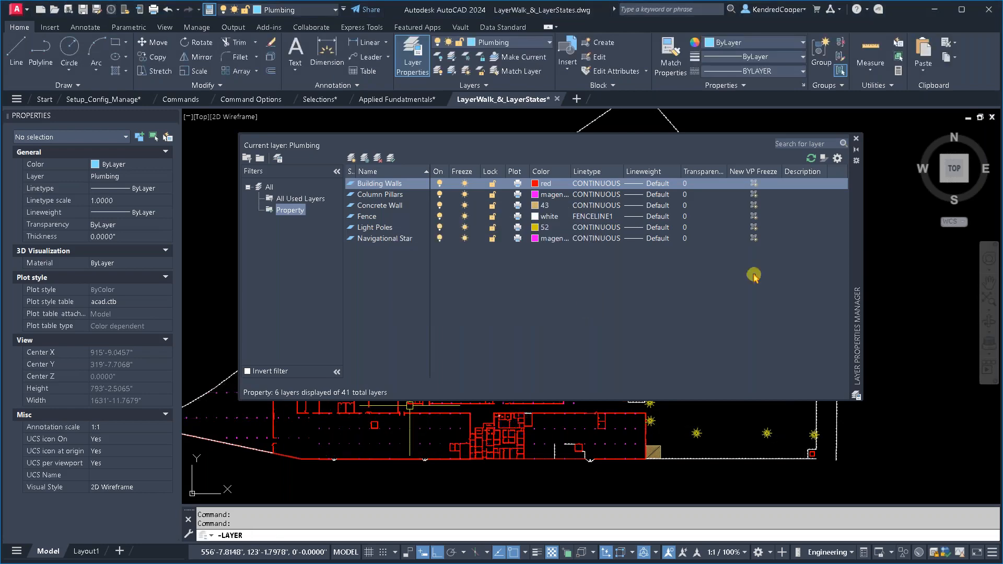
click(858, 140)
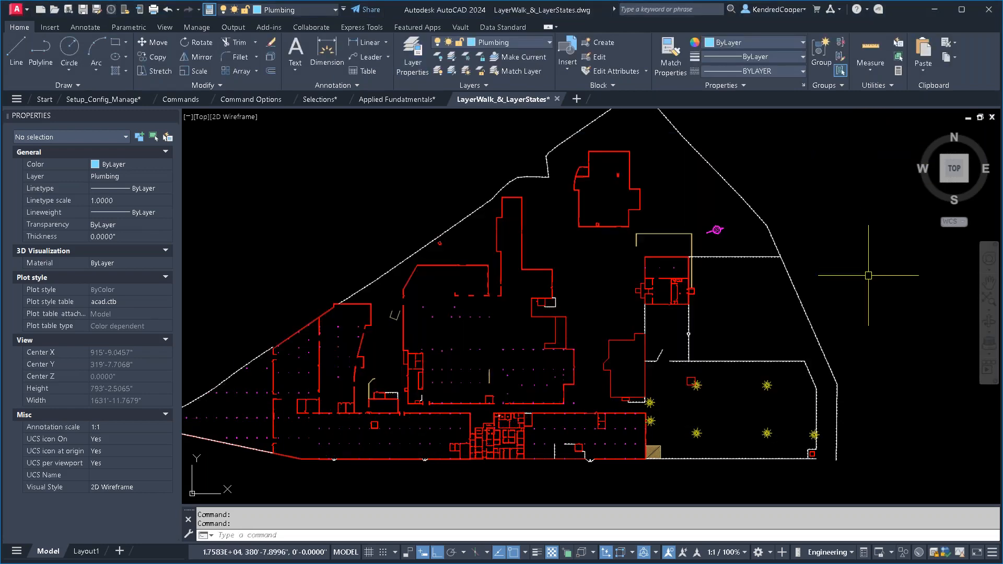
middle_drag(864, 277, 900, 307)
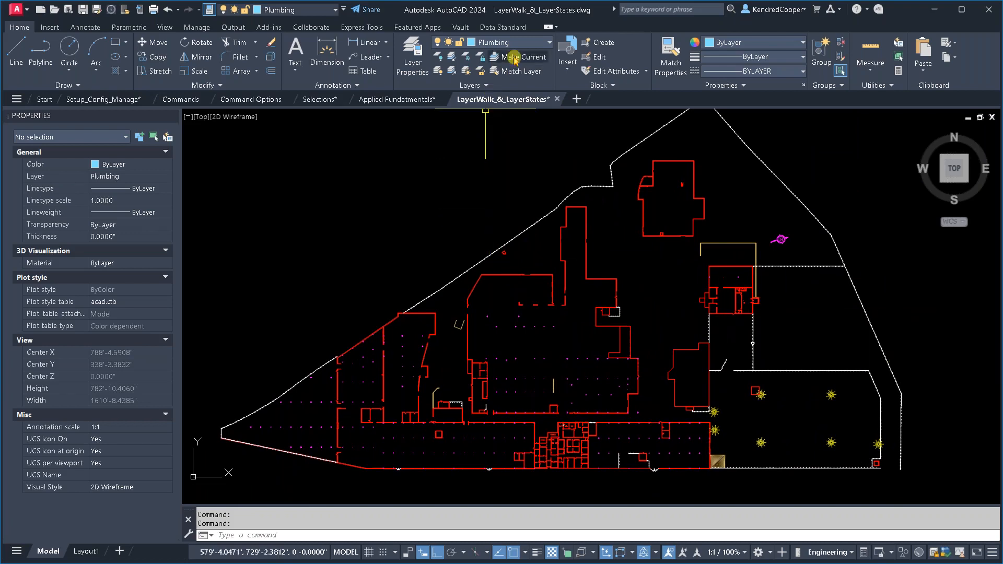
click(524, 44)
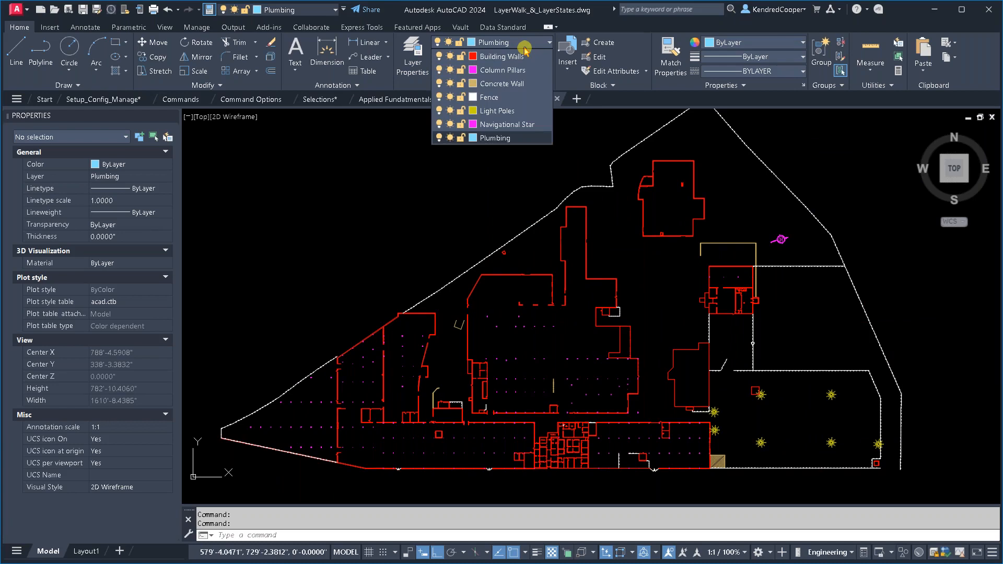
click(524, 47)
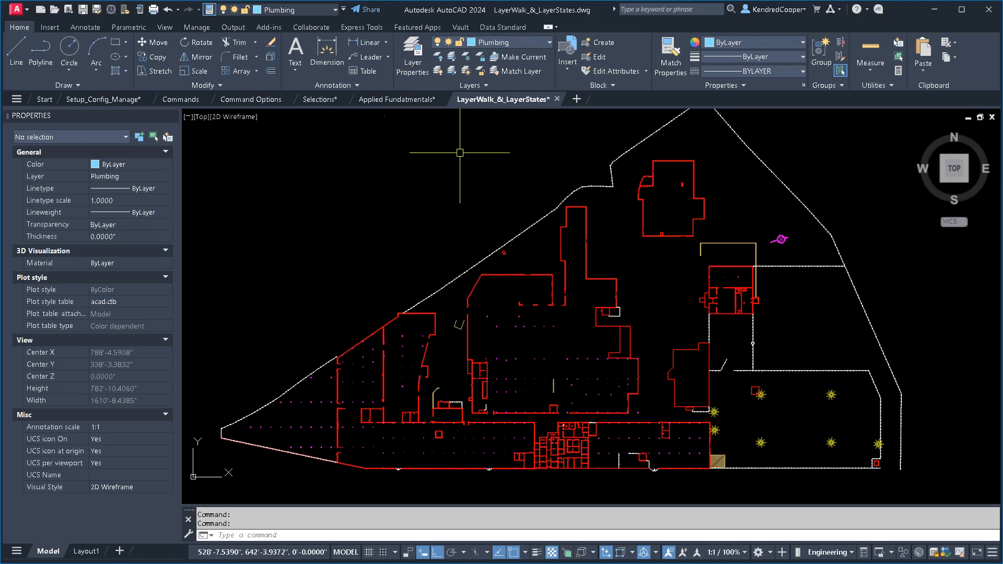
- Thaw all layers in the drawing and recheck the Property filter in the Layer Properties Manager before closing it
click(466, 74)
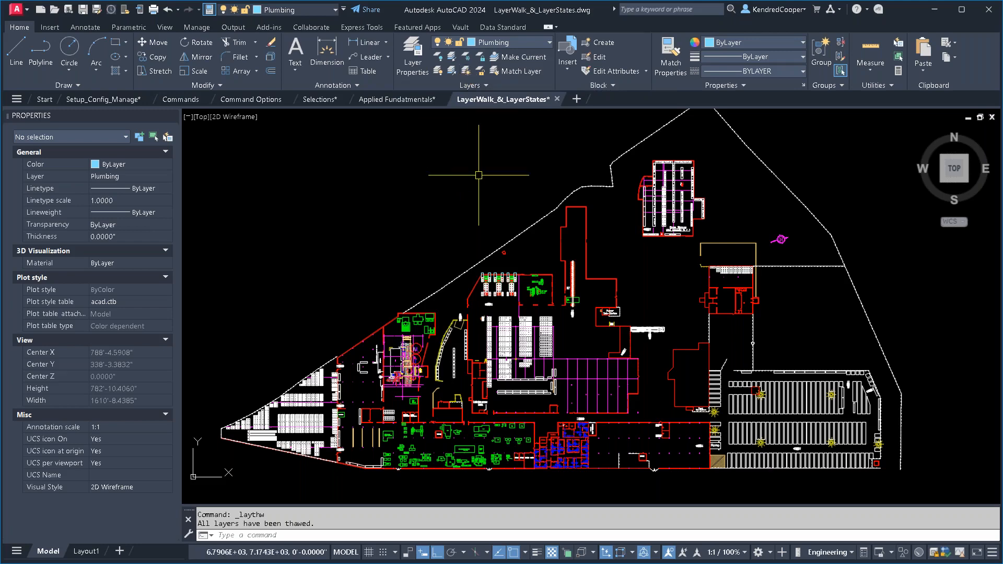
click(413, 56)
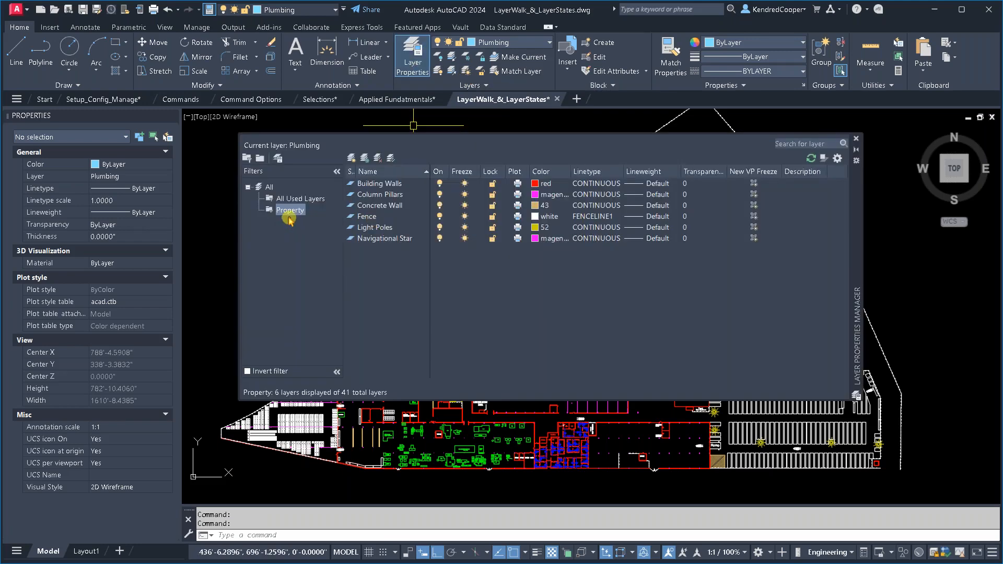
click(855, 141)
key(Escape)
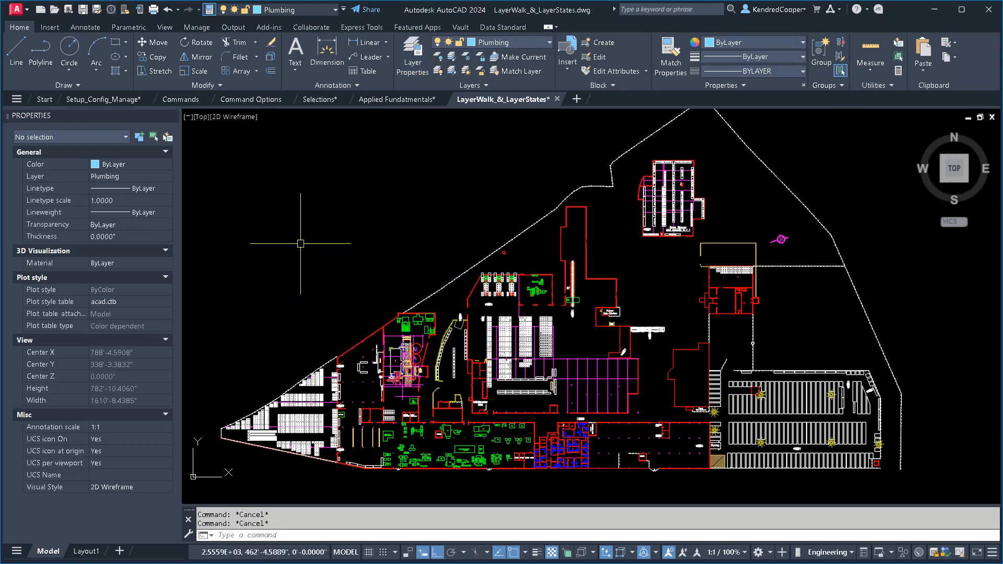
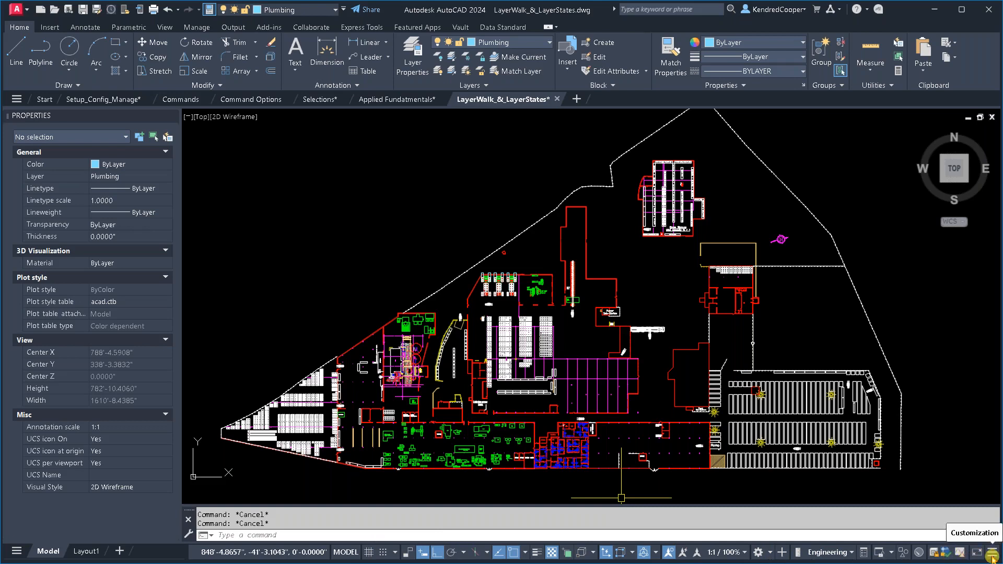
- Review the list of tools available for customizing the status bar and close it
click(993, 558)
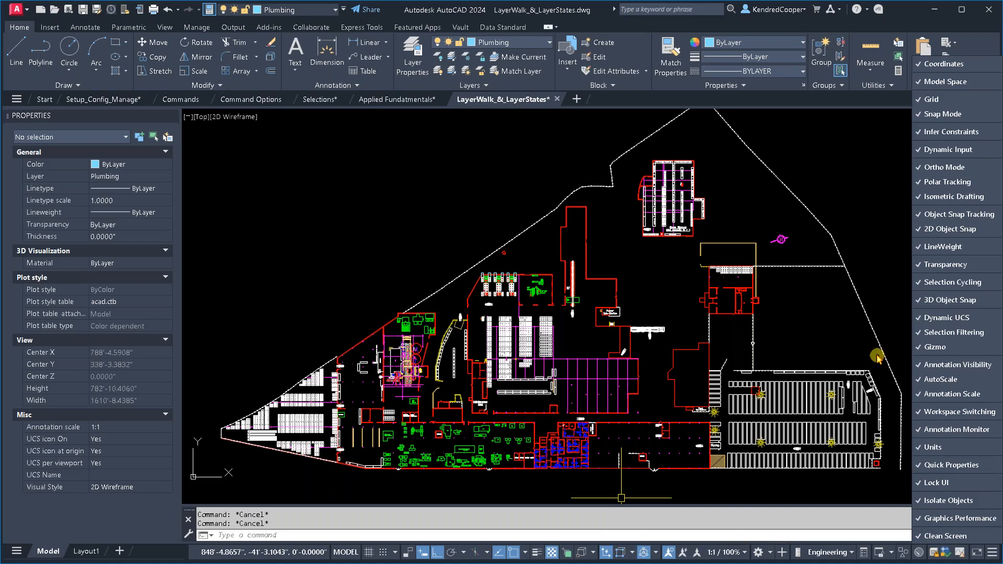
click(457, 219)
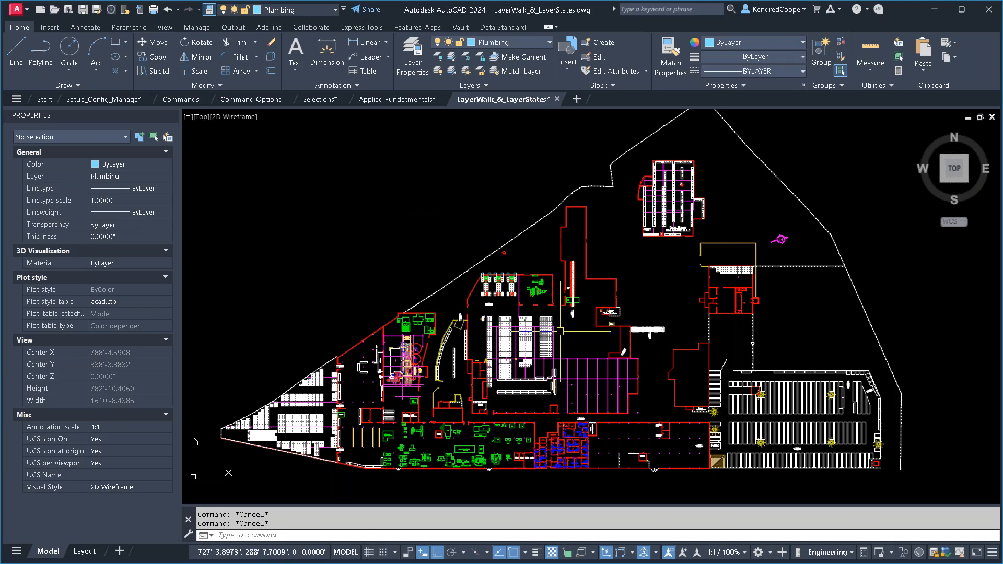
- Zoom in on the orange chair beside the 16"-20" Tester, and zoom back out to the drawing's extents
scroll(523, 297, up, 2)
scroll(523, 297, up, 15)
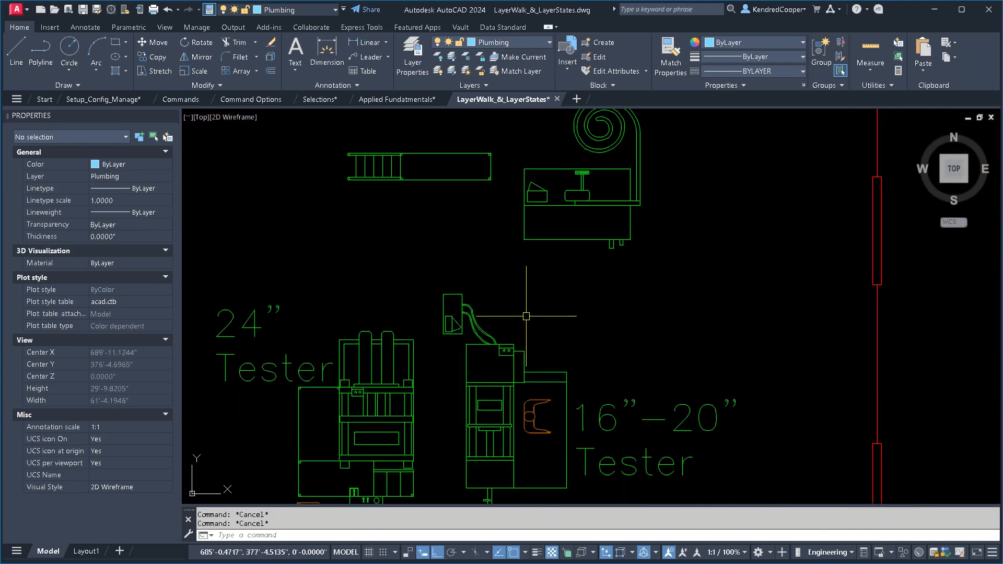
scroll(519, 403, up, 8)
middle_drag(544, 403, 598, 282)
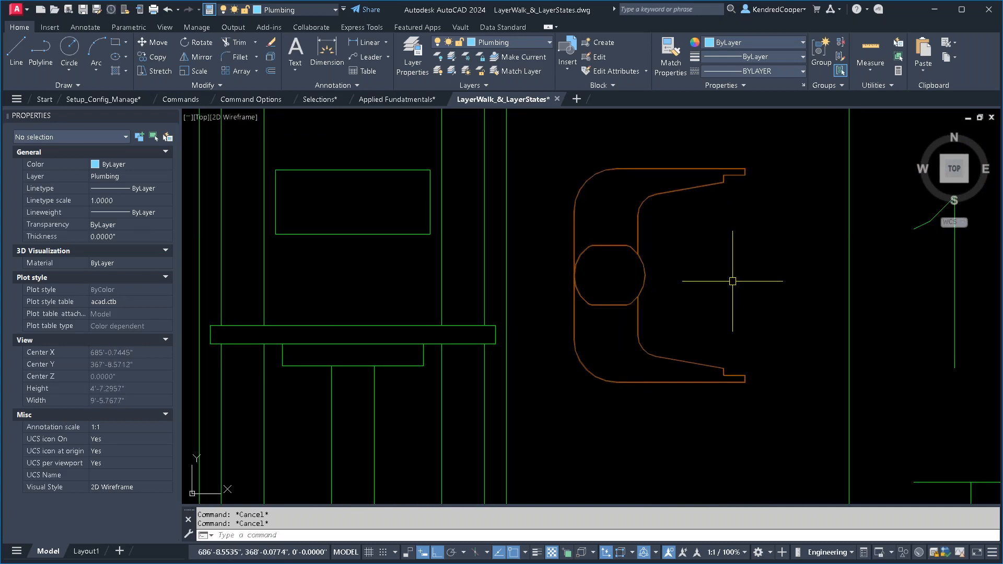
text(z)
key(Return)
text(a)
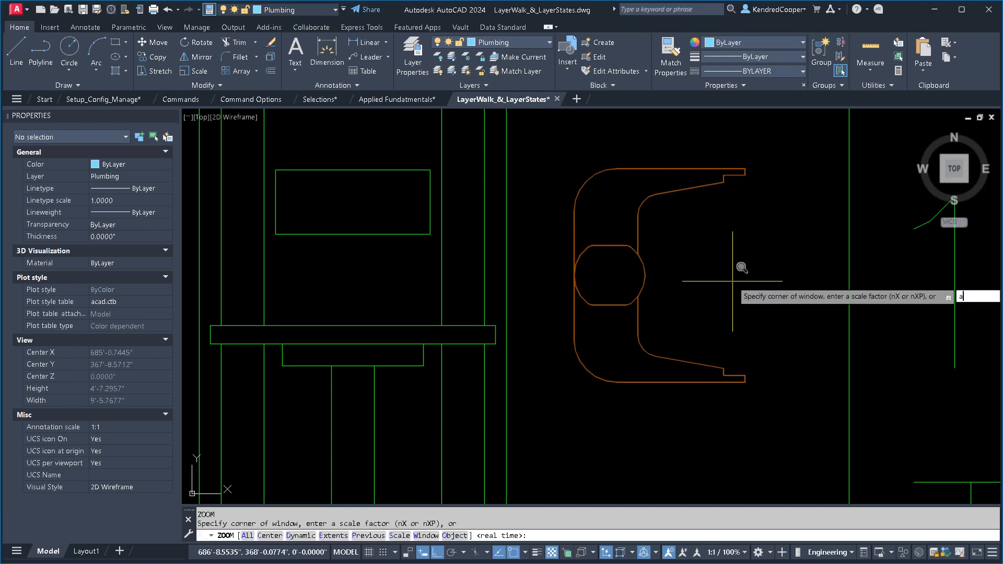
key(Escape)
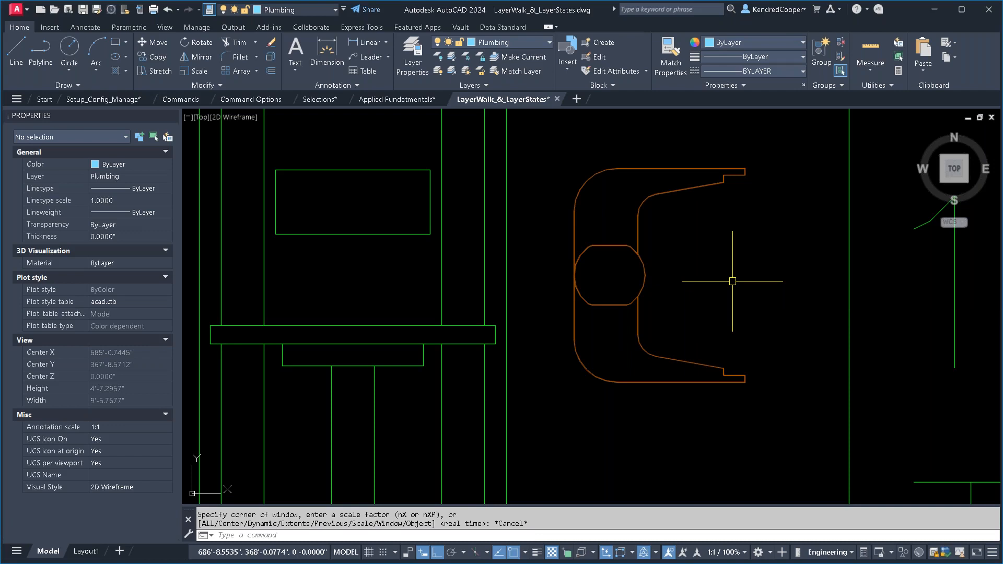
click(165, 28)
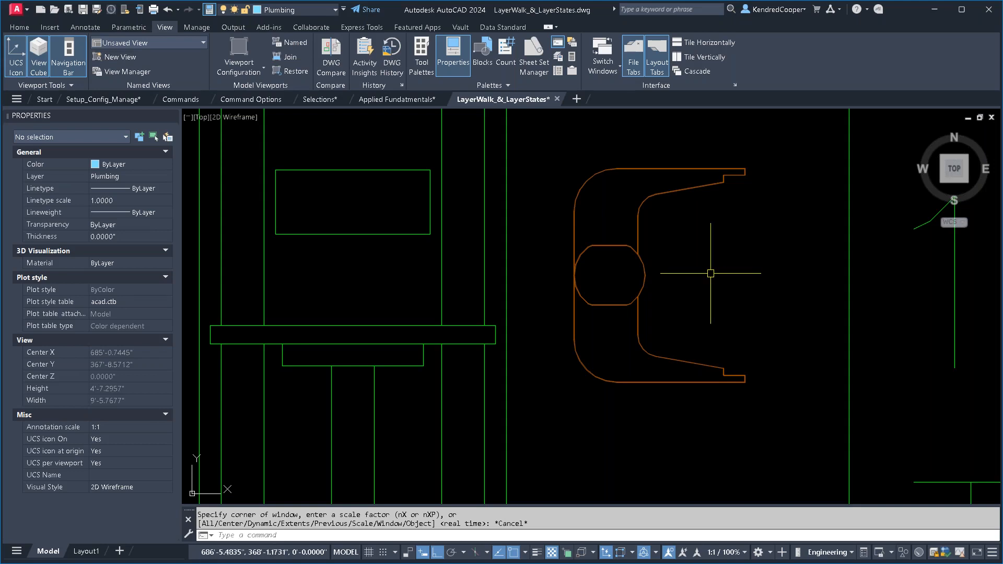
middle_click(710, 273)
middle_click(710, 274)
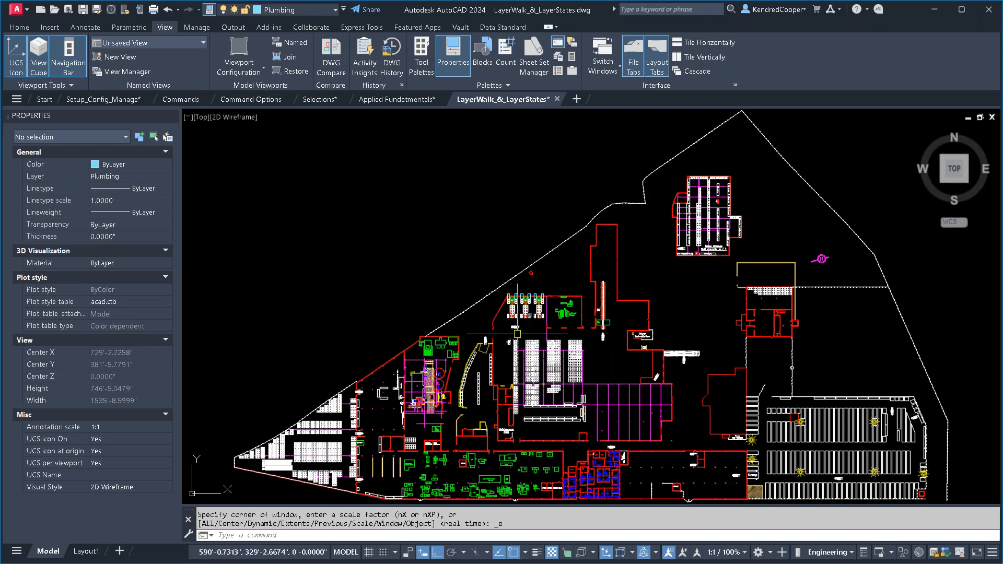
key(Escape)
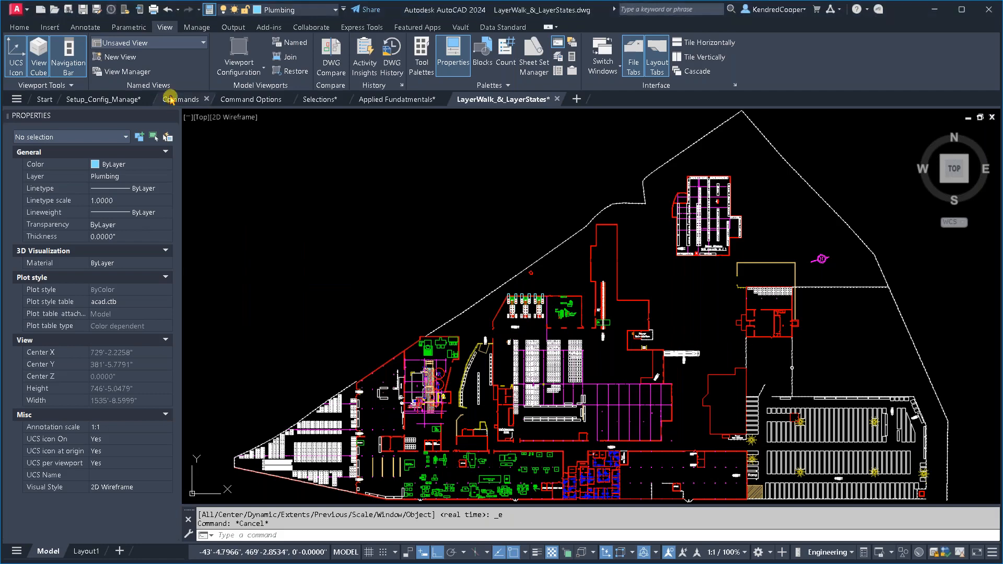
- Switch to the Commands drawing and bring the Delete Duplicates example into close view
click(175, 100)
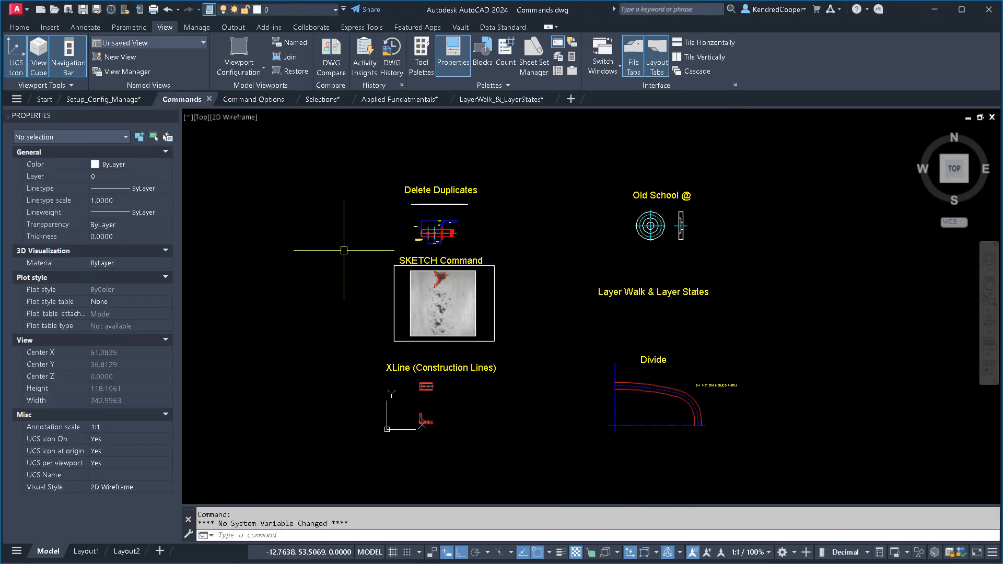
scroll(407, 177, up, 6)
middle_drag(410, 179, 359, 208)
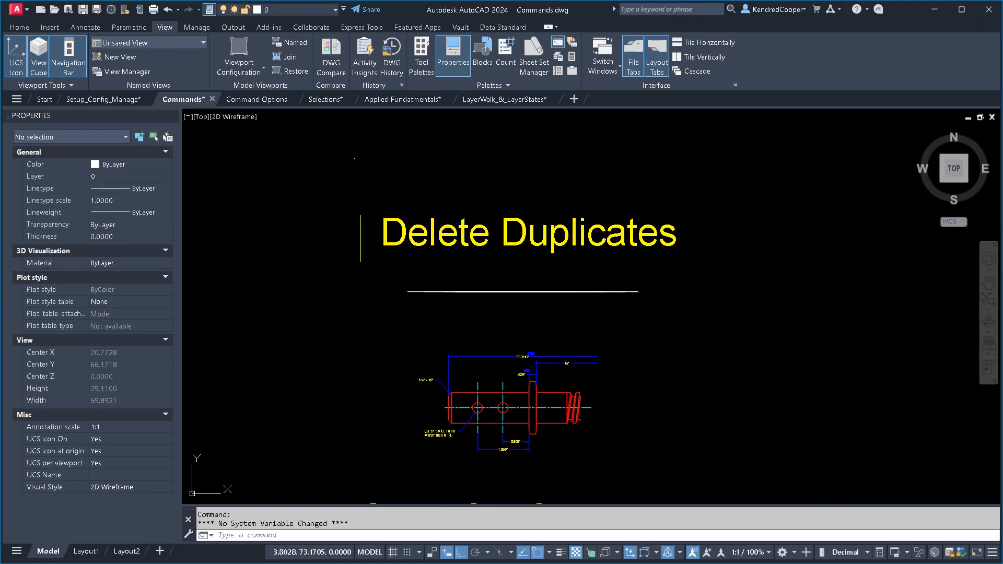
scroll(528, 302, up, 2)
middle_drag(474, 308, 491, 287)
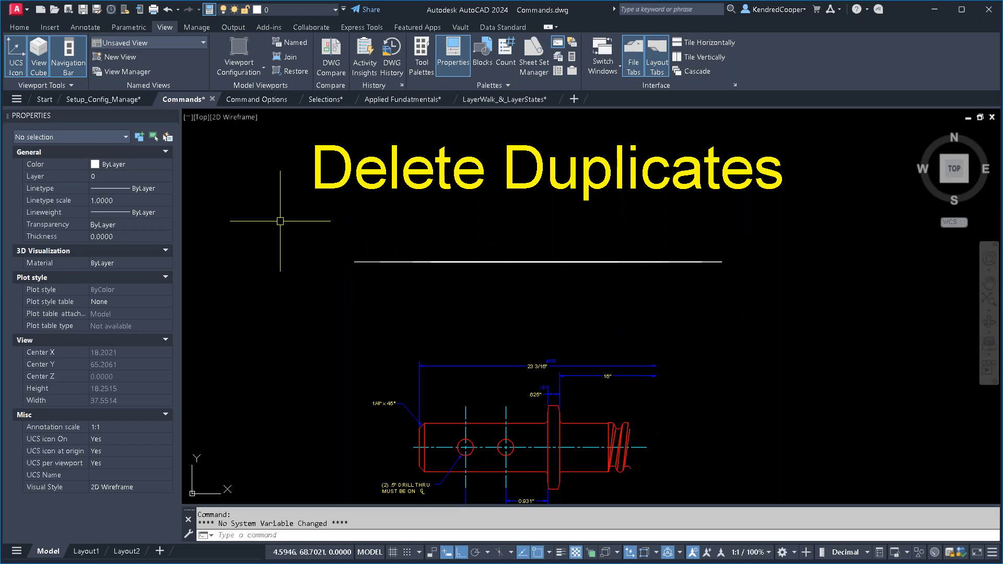
- Check how many objects make up the white horizontal line below the Delete Duplicates heading, and clear the selection
click(20, 29)
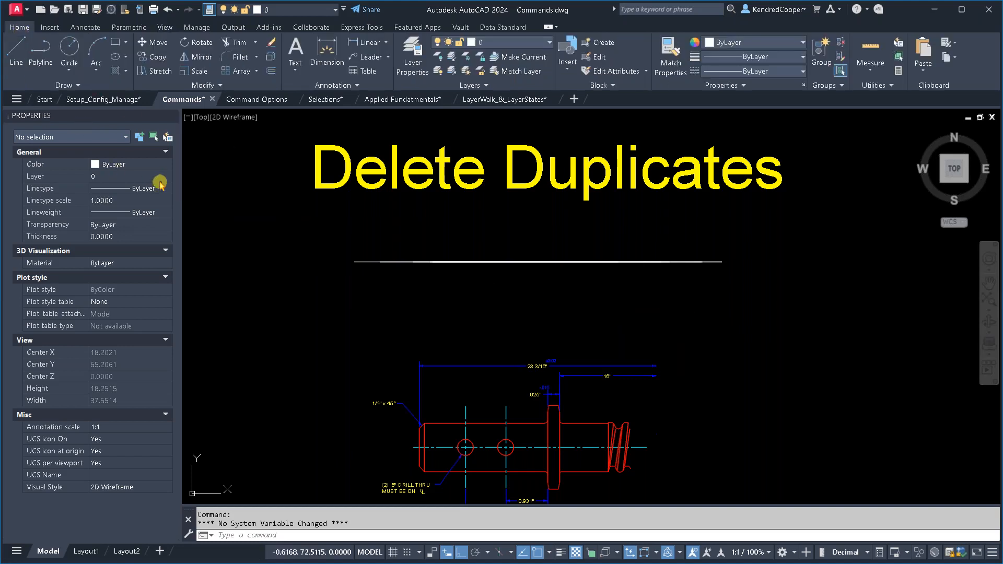
click(214, 85)
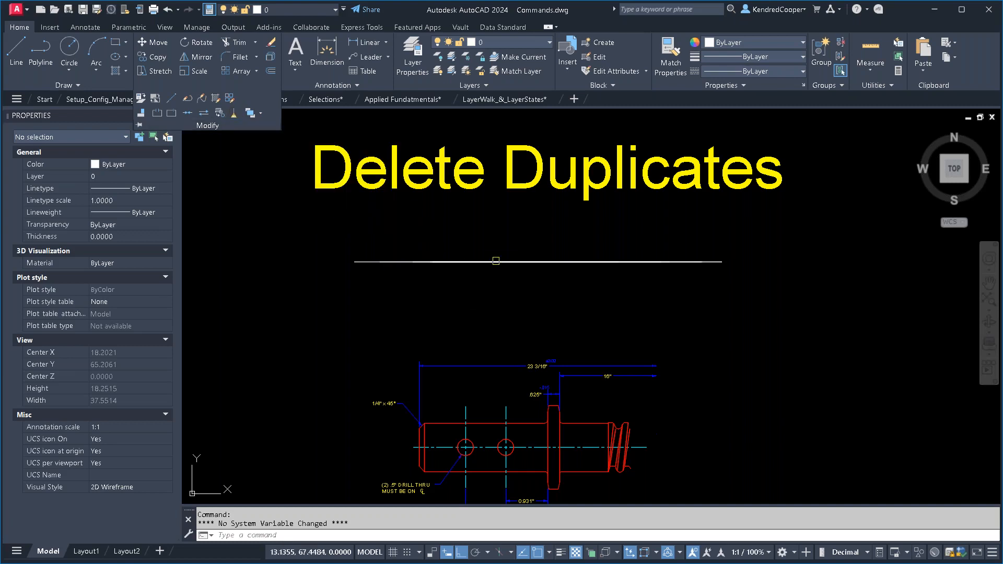
key(Escape)
key(Escape)
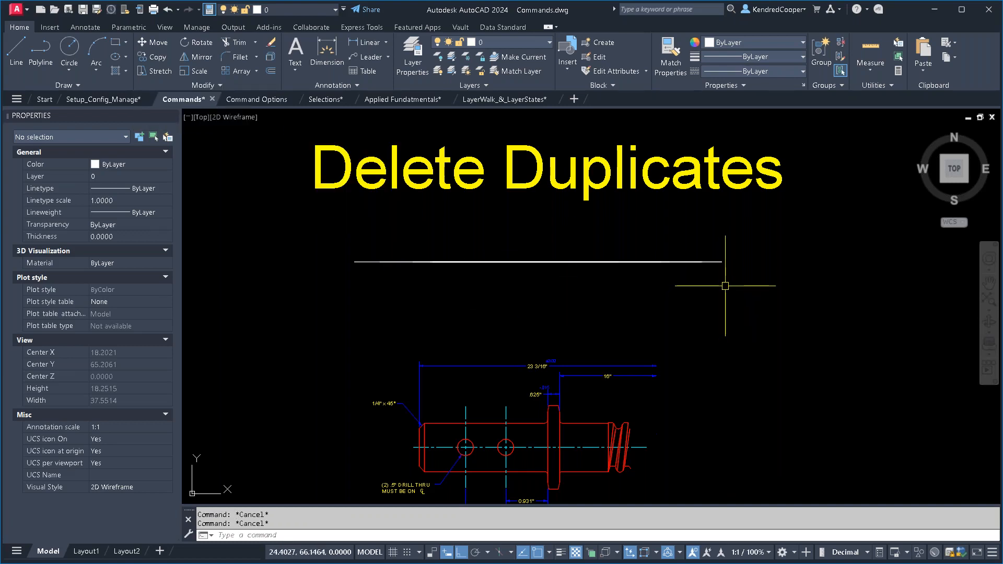
click(725, 286)
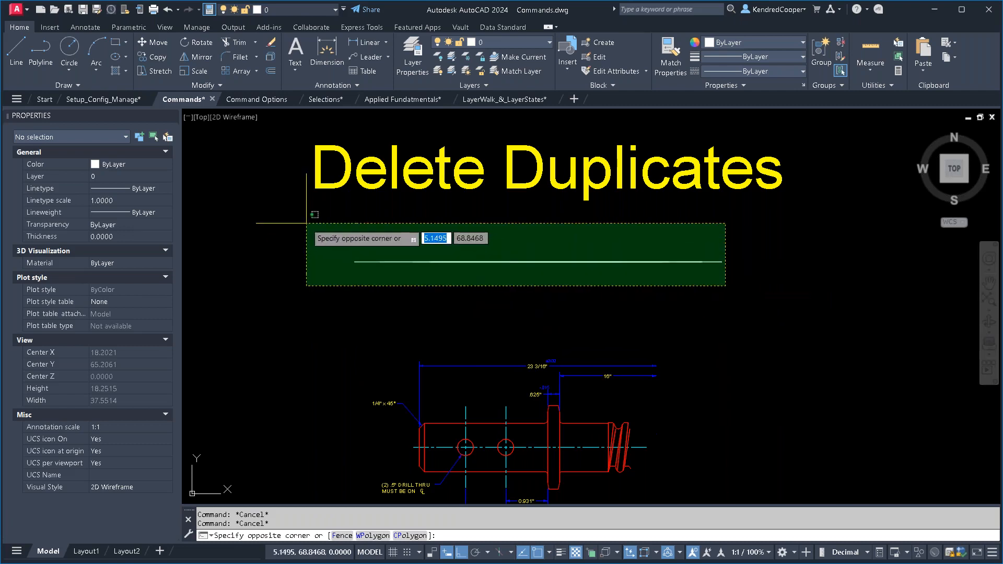
click(306, 223)
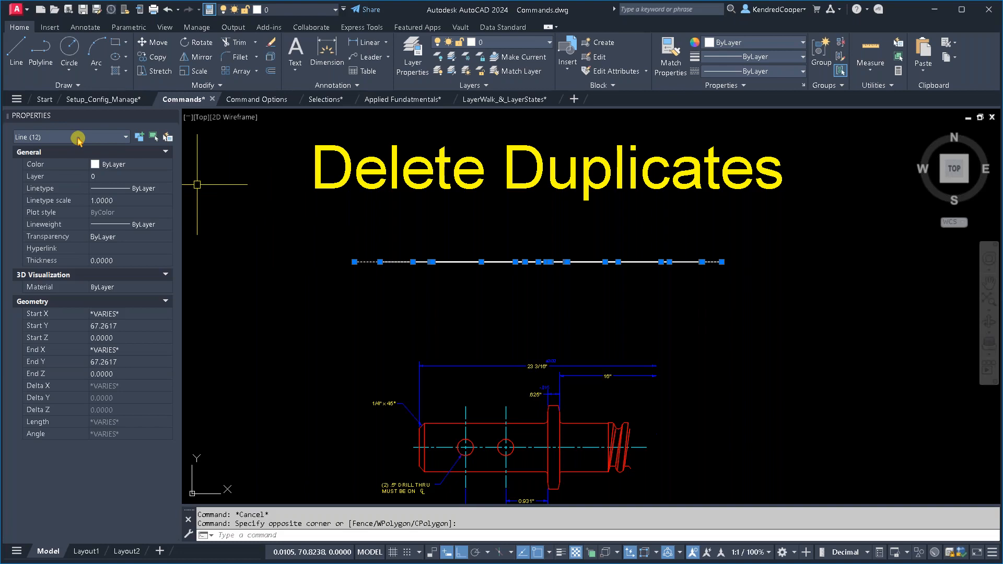
key(Escape)
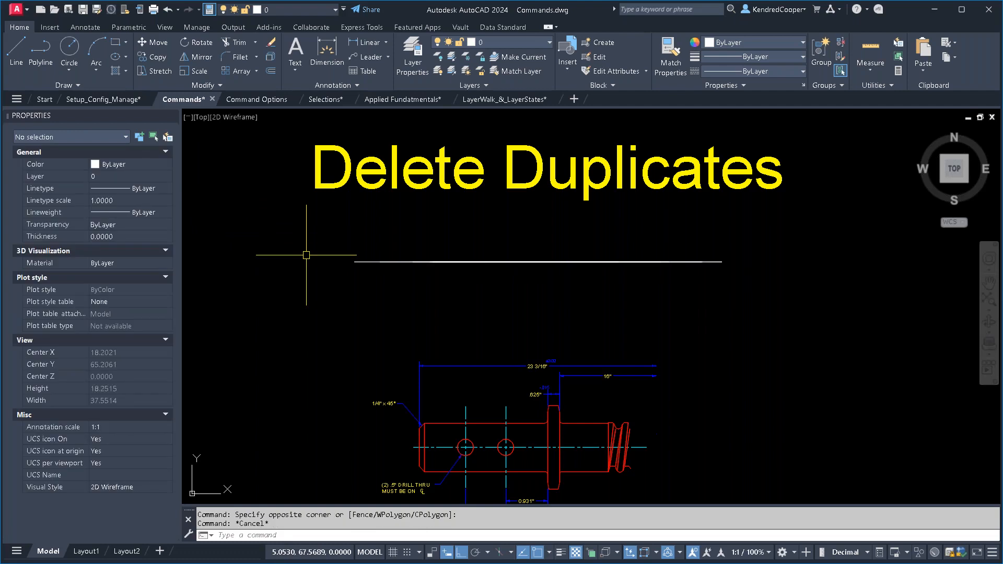
- Run Overkill on the white horizontal line below the Delete Duplicates heading, keeping the 0.000001 tolerance and default options
click(218, 85)
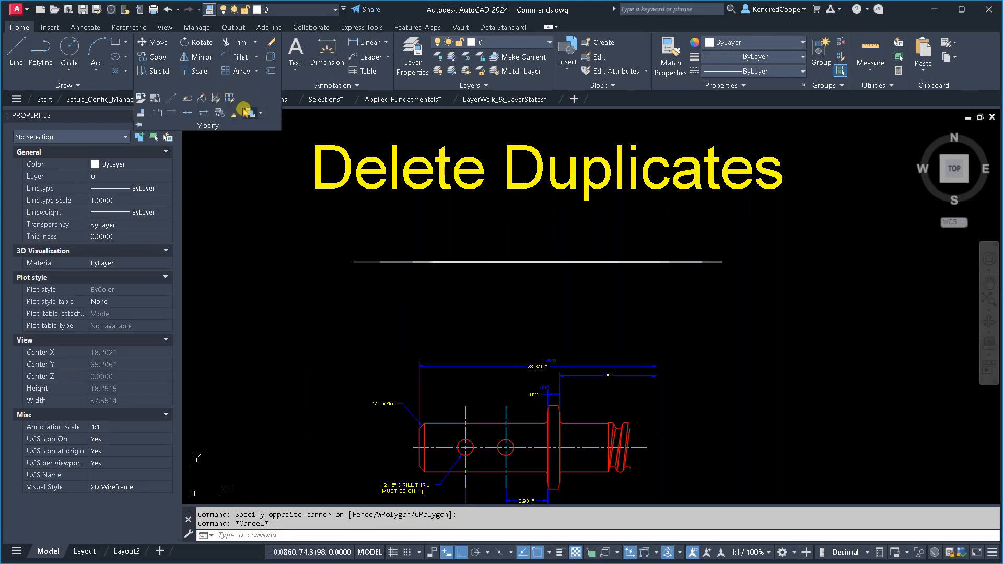
click(233, 117)
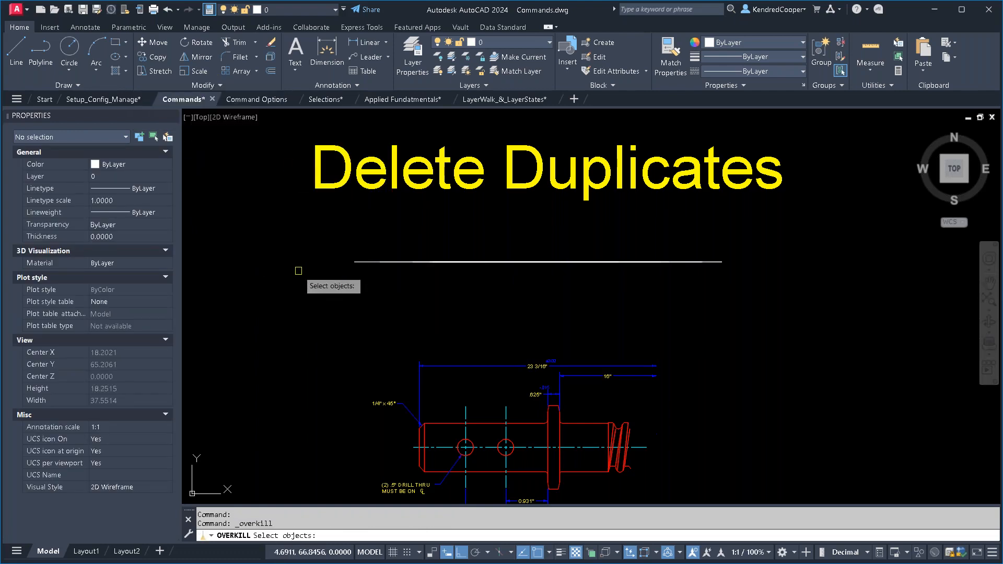
click(745, 227)
click(334, 310)
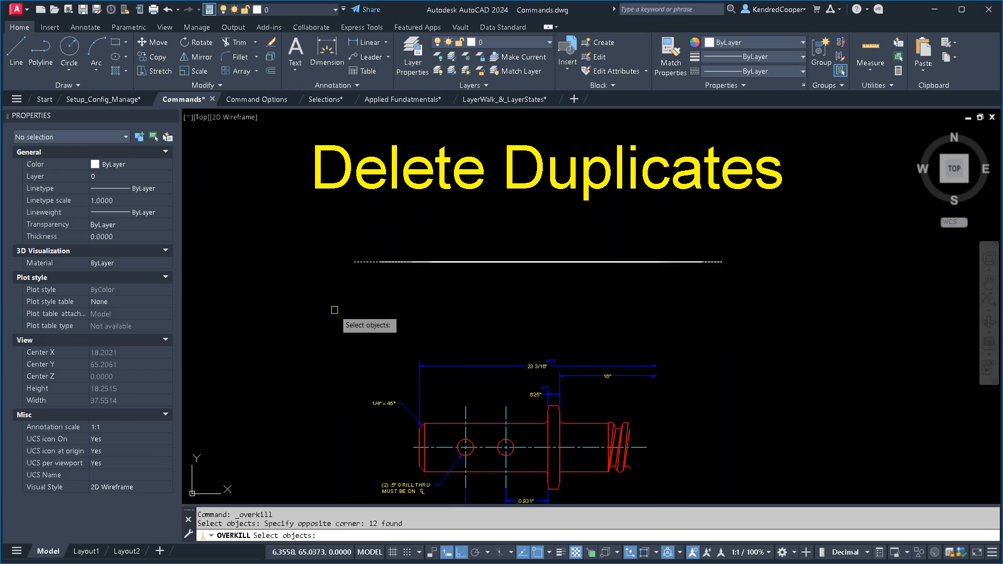
key(Return)
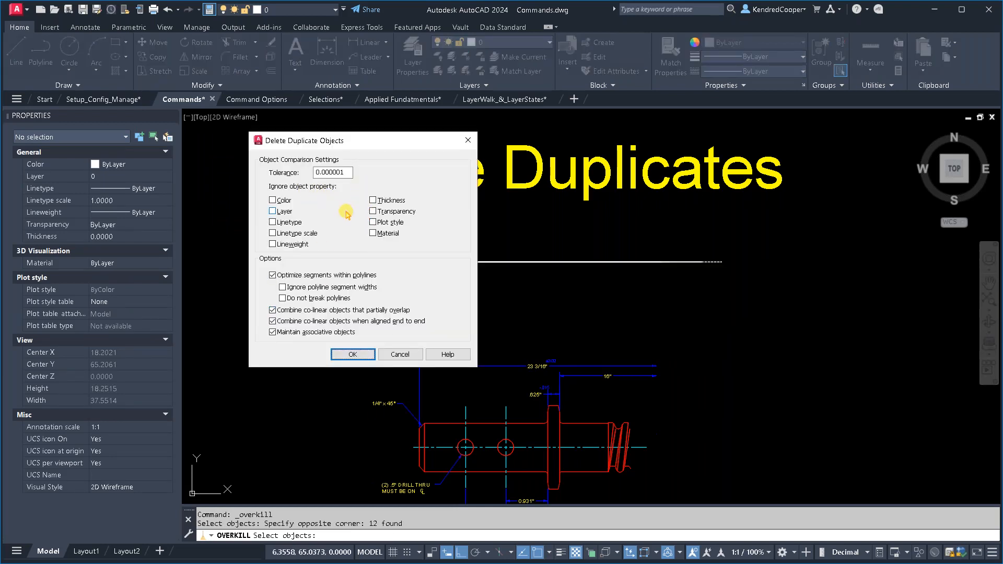
click(353, 356)
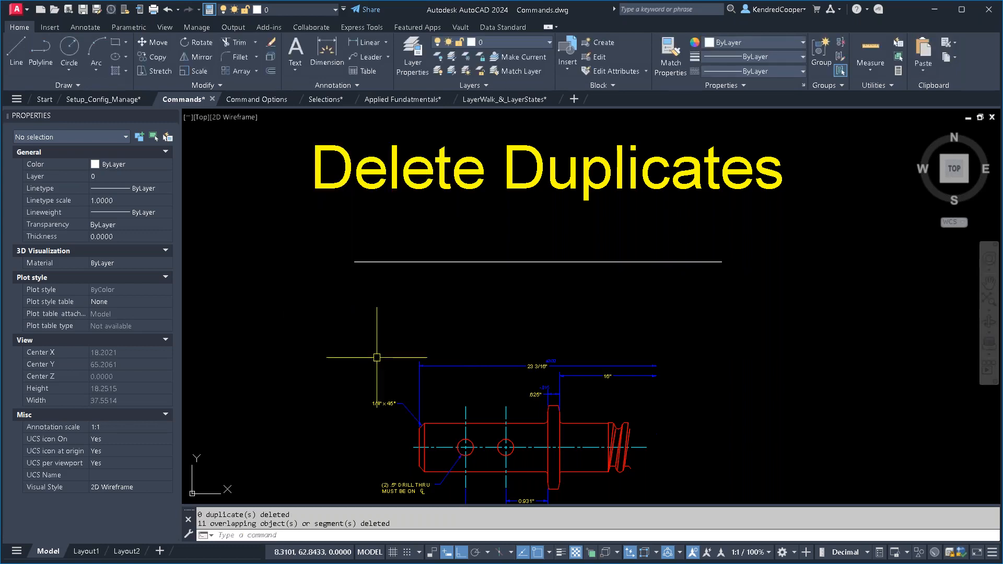
- Select the cleaned-up horizontal line to check its object count and geometry, and clear the selection
click(730, 298)
click(311, 230)
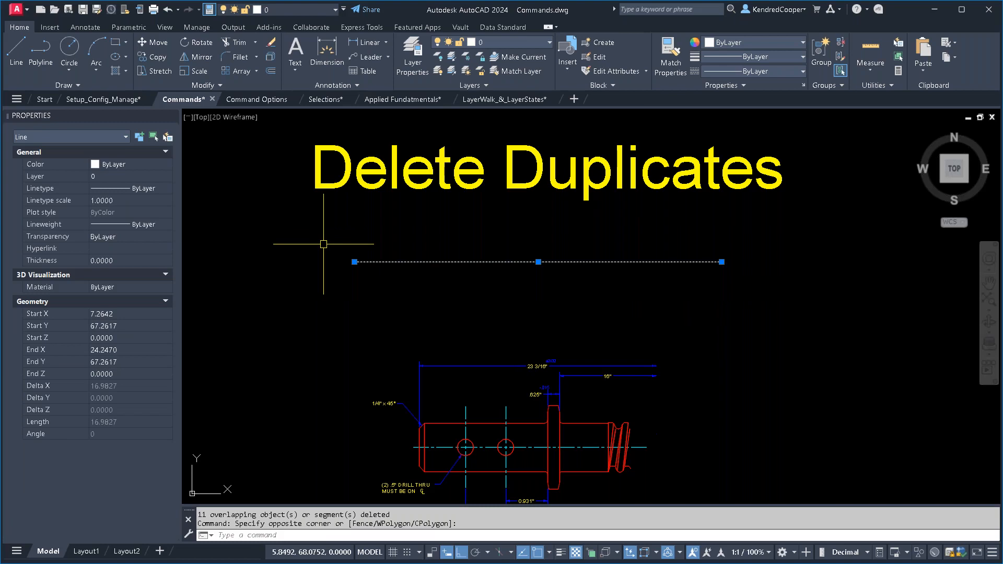
key(Escape)
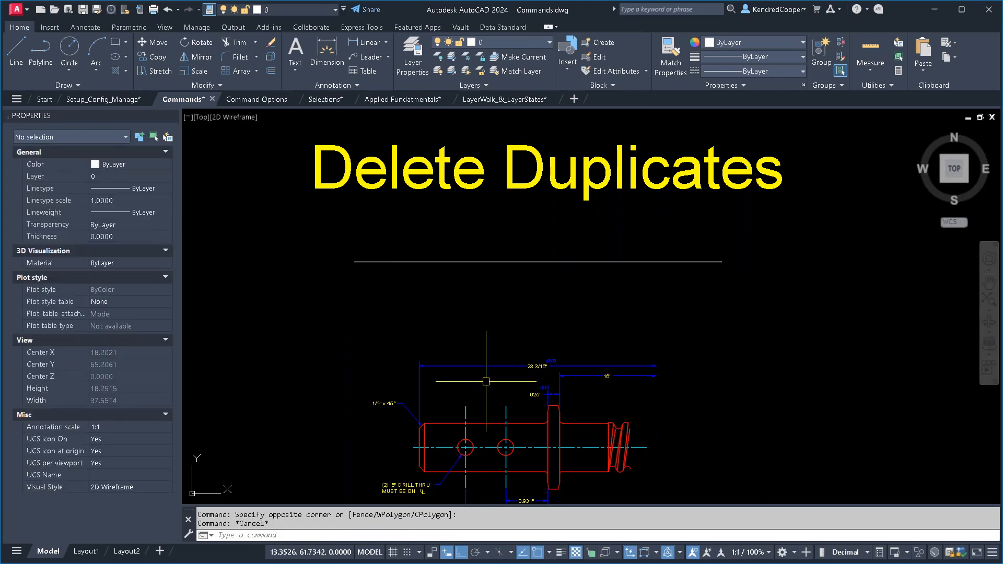
- Inspect the red shaft drawing for overlapping segments by selecting its collar edges, holes and chamfered end, and clear the selection
mouse_move(474, 421)
middle_down()
mouse_move(484, 307)
mouse_move(511, 259)
middle_up()
scroll(485, 314, up, 4)
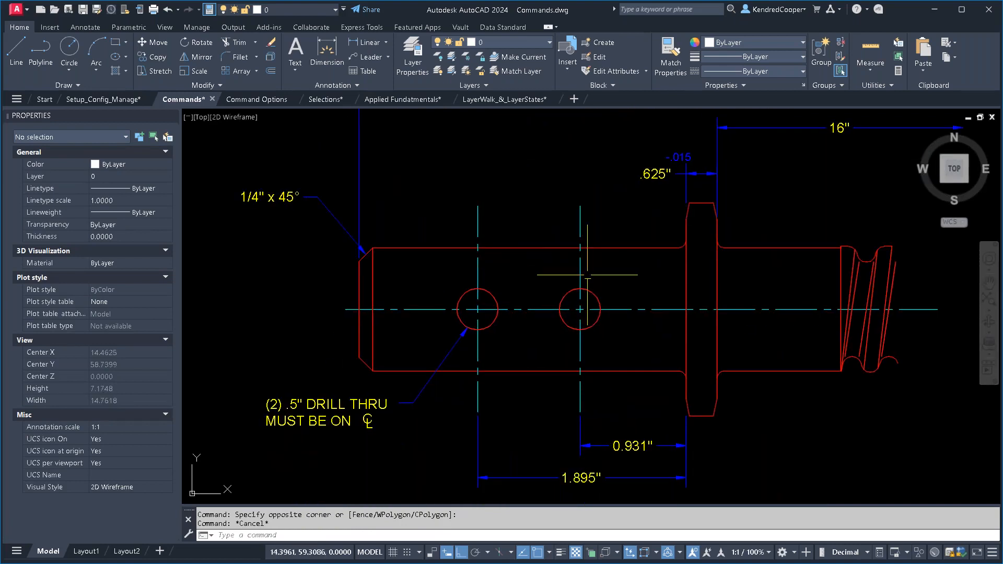
click(738, 270)
click(698, 289)
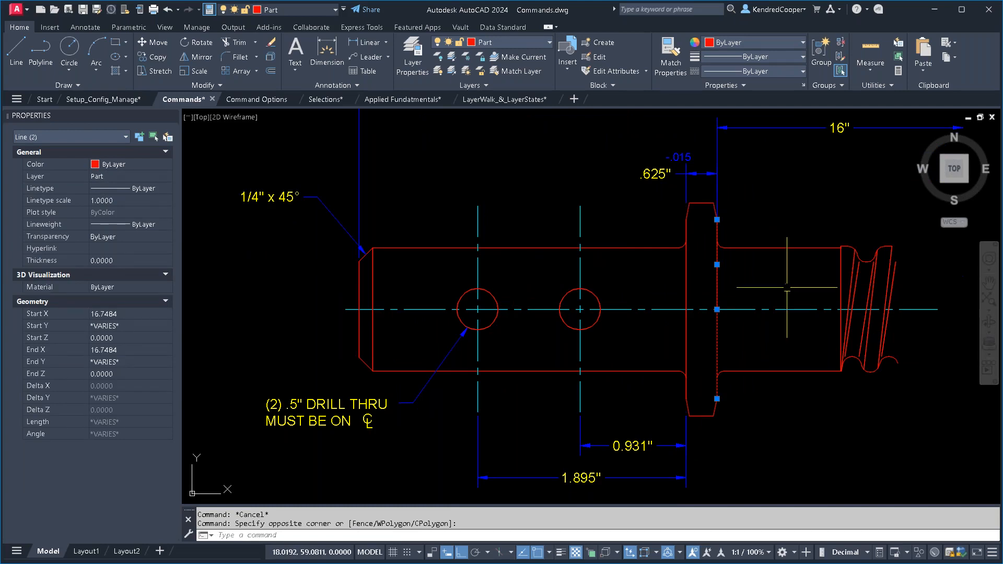
click(721, 273)
click(278, 327)
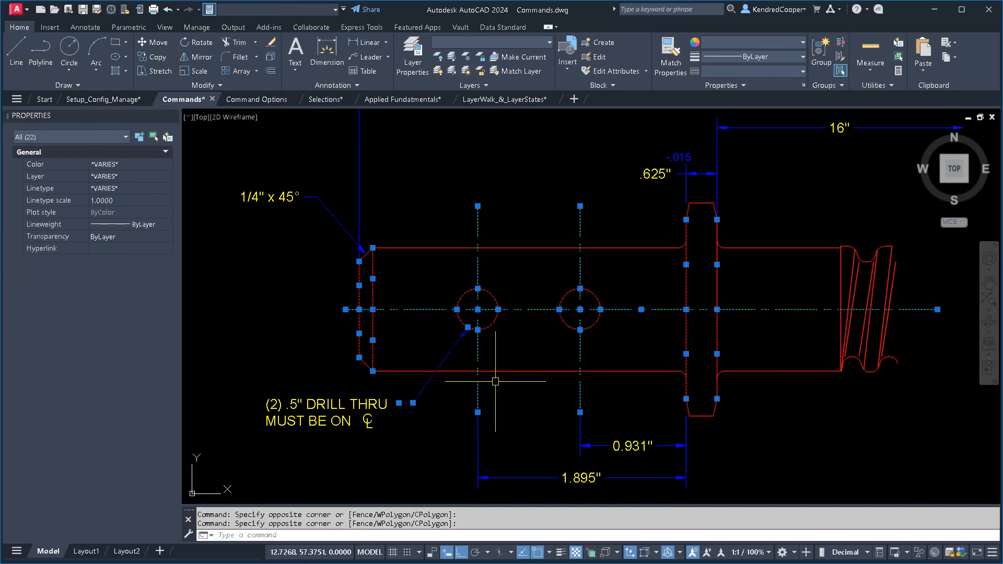
key(Escape)
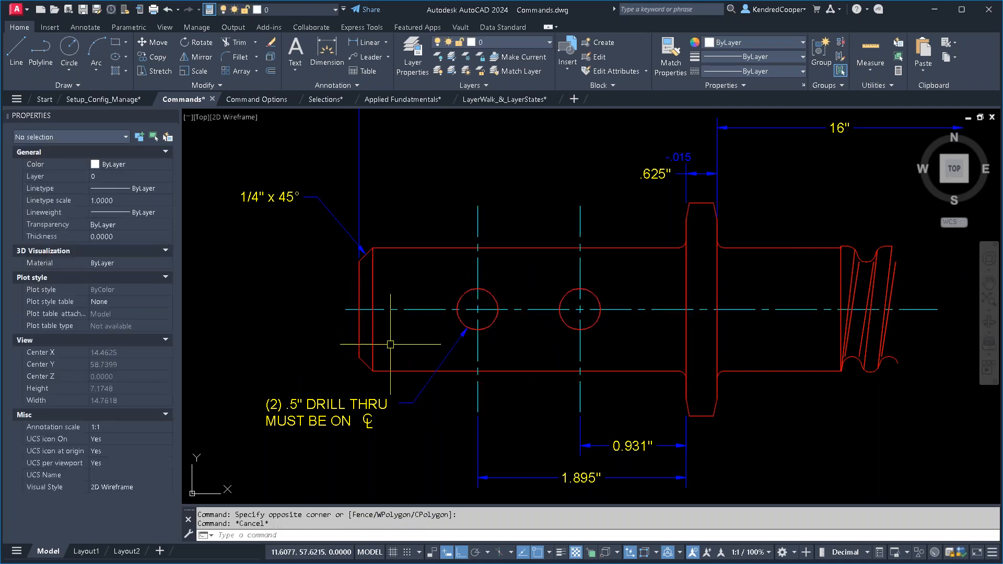
- Run Overkill on the whole shaft, including its threaded end, with the 0.000001 tolerance and default options
click(203, 85)
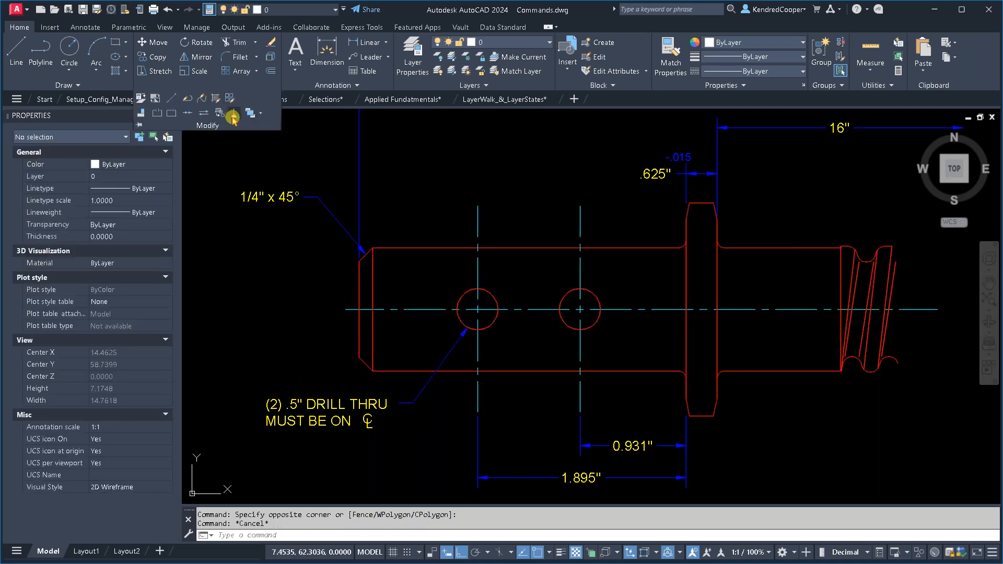
click(232, 113)
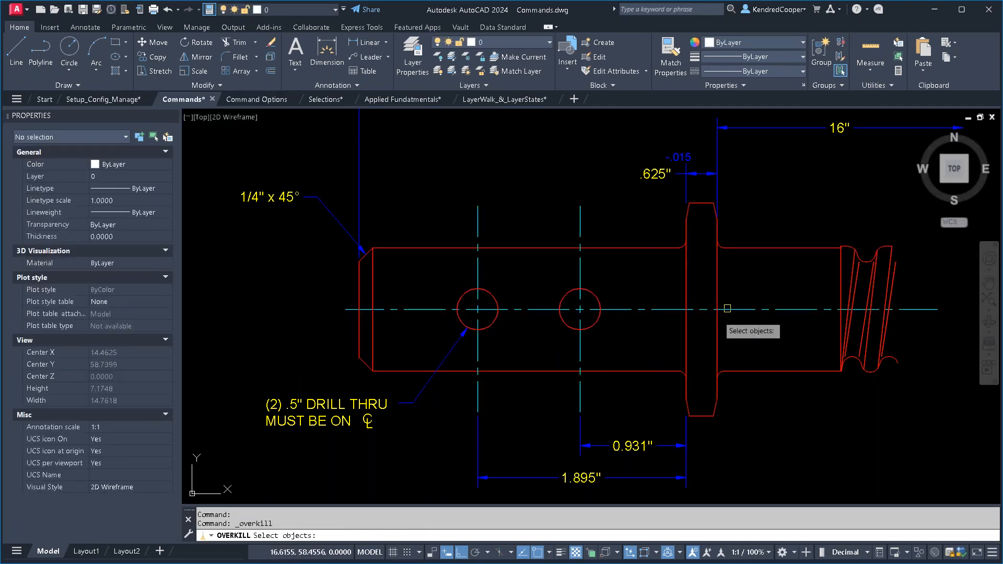
click(912, 195)
click(277, 412)
key(Return)
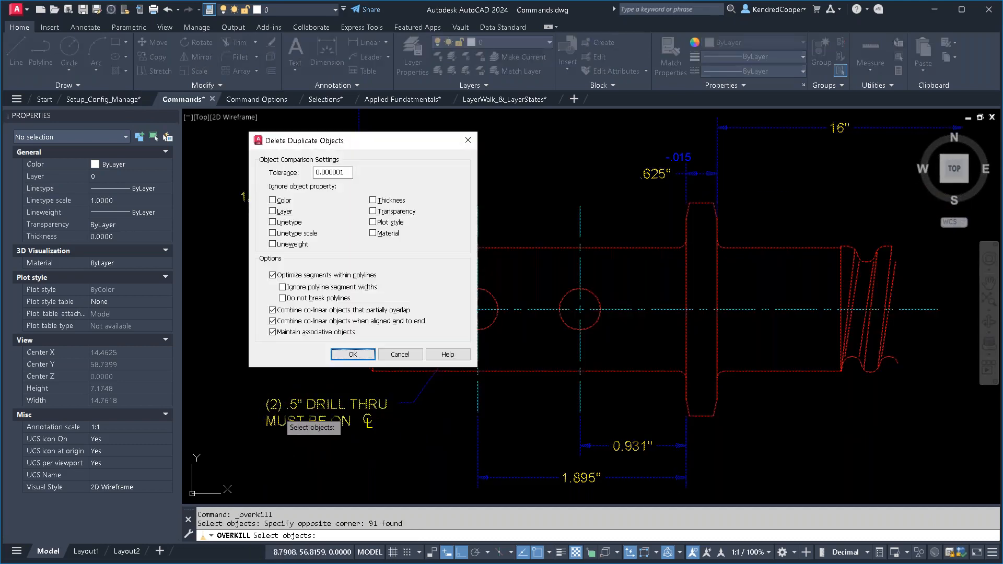
click(347, 353)
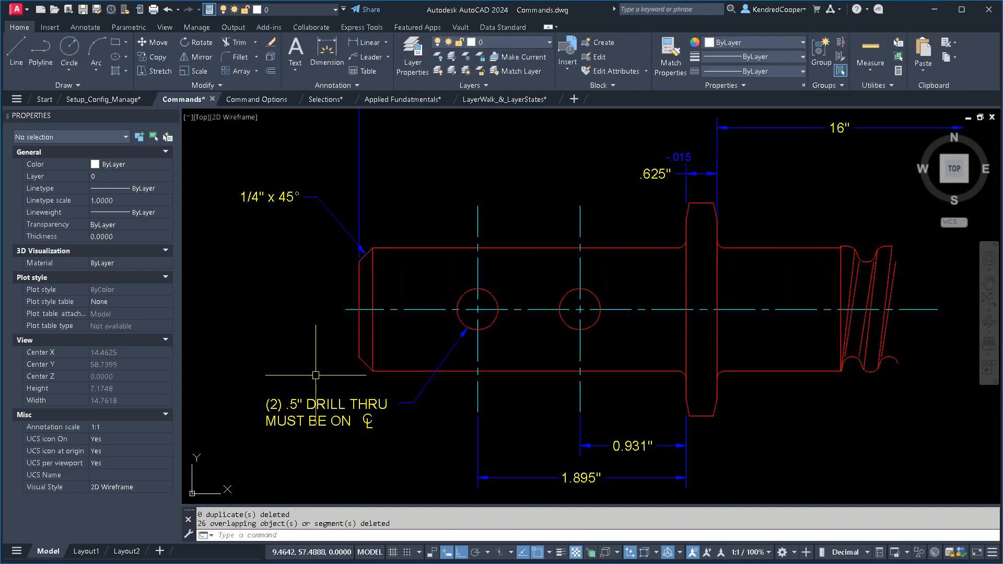
- Select both vertical edges of the shaft's collar to check whether each is a single line
click(719, 291)
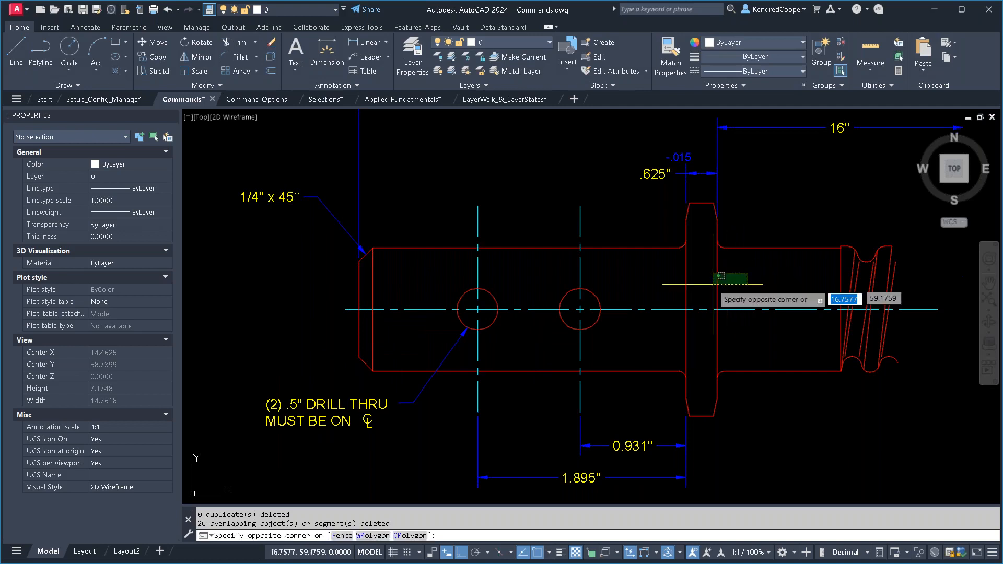
click(712, 298)
click(710, 269)
click(669, 287)
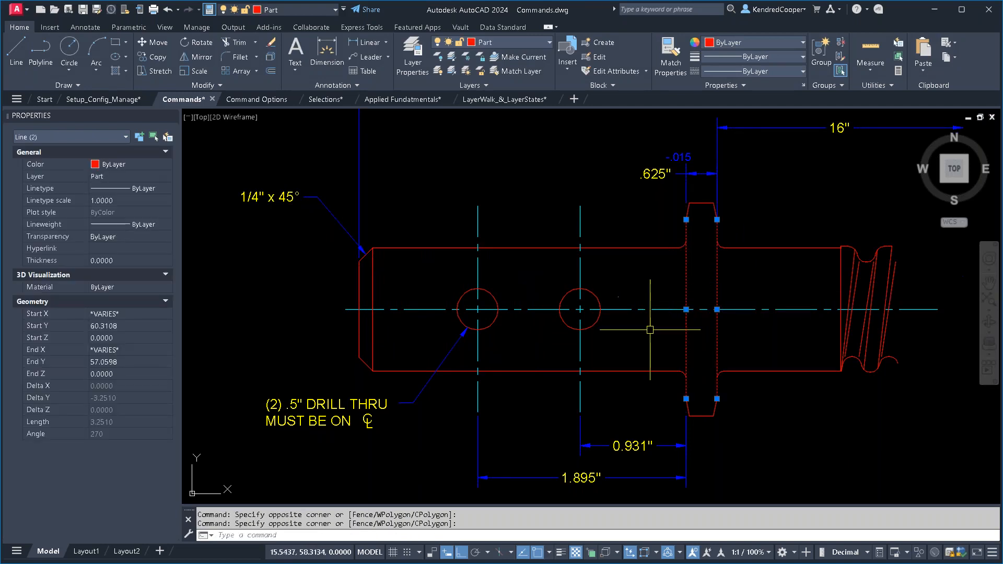
- Clear the collar selection and bring the grey photo in the SKETCH Command section into close view
key(Escape)
key(Escape)
scroll(575, 282, down, 6)
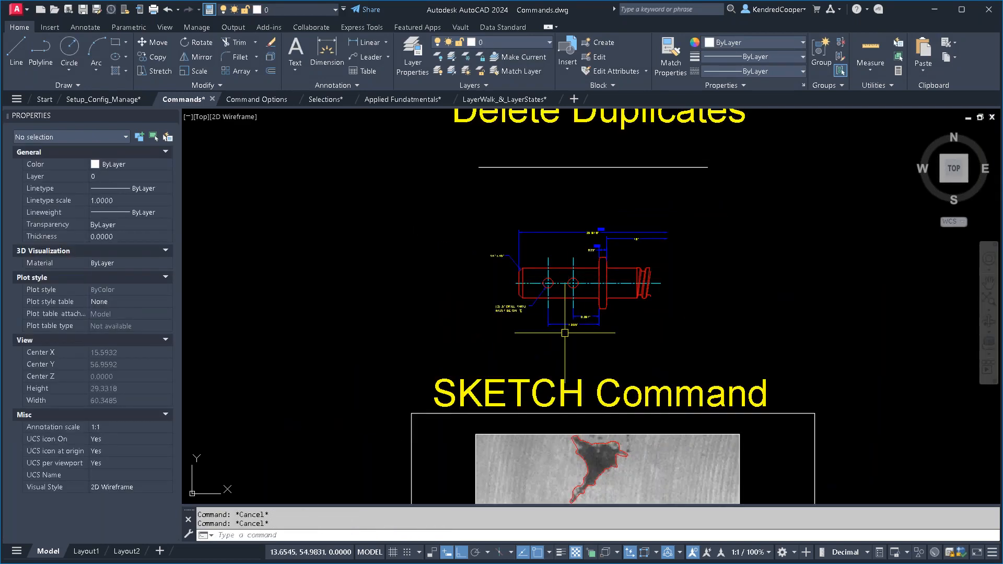
middle_drag(530, 347, 508, 223)
scroll(607, 272, up, 2)
middle_drag(599, 267, 598, 200)
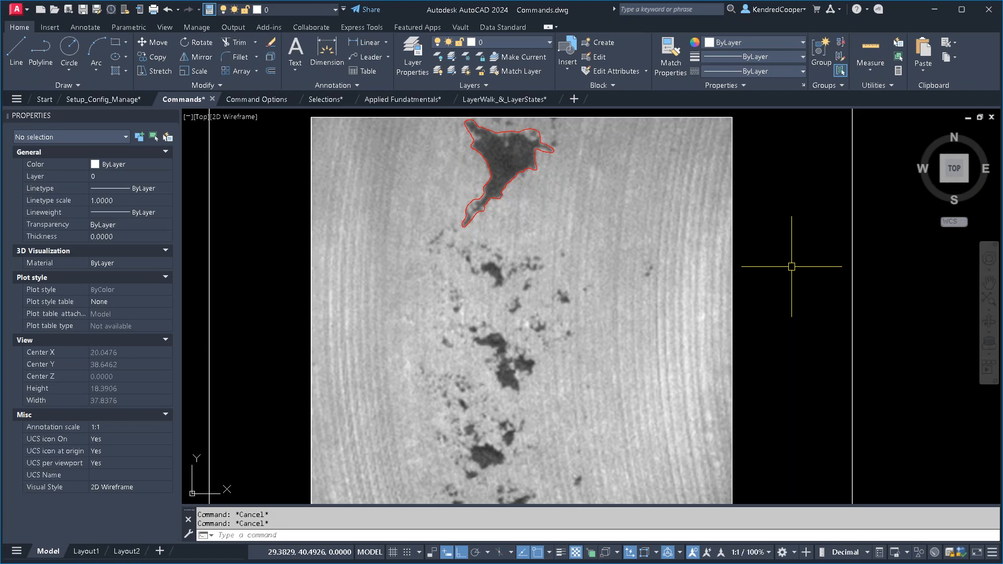
text(sketch)
key(Return)
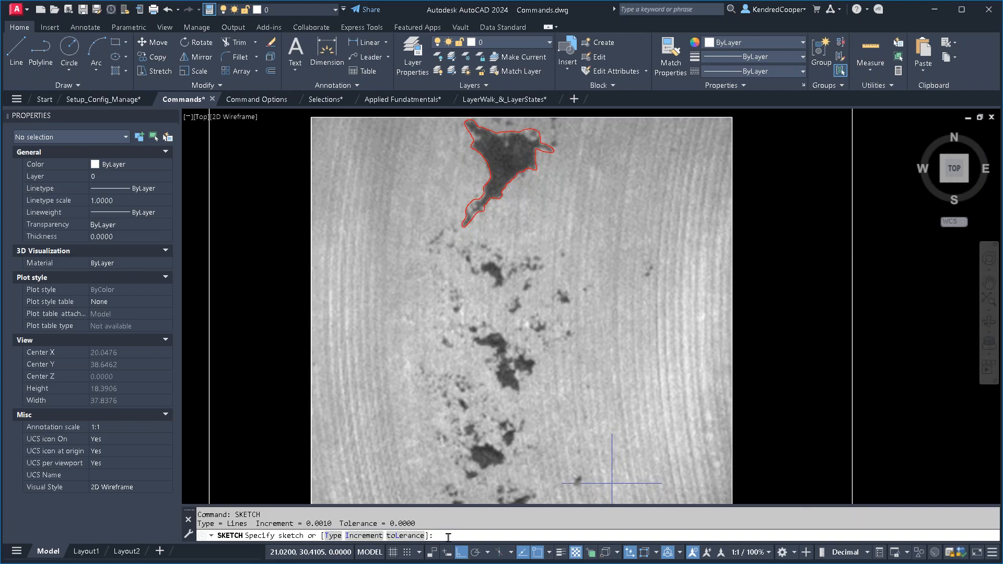
key(Escape)
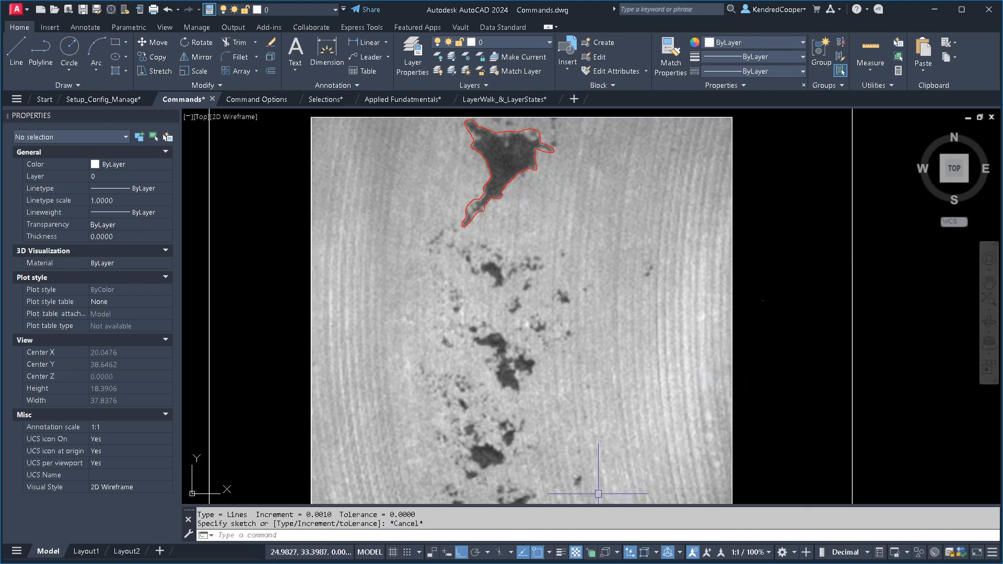
- Trace a freehand outline with Sketch around the dark blotch just below the red-outlined one
text(s)
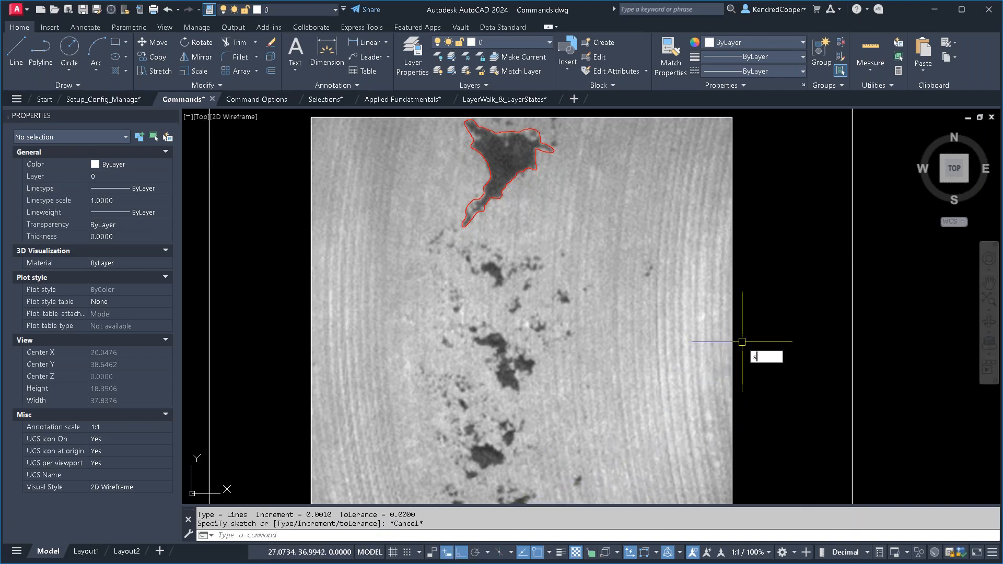
text(ketch)
key(Return)
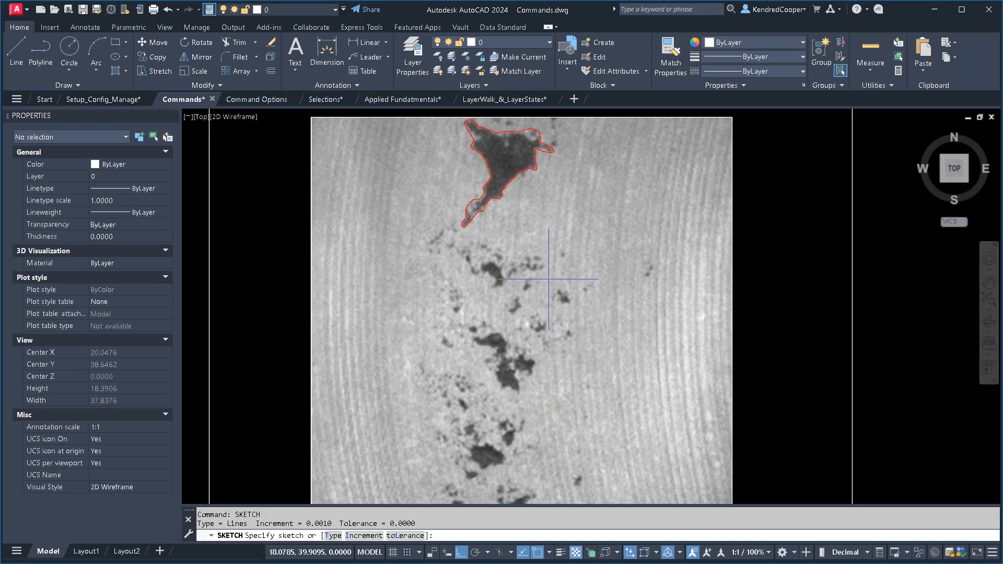
scroll(491, 264, up, 8)
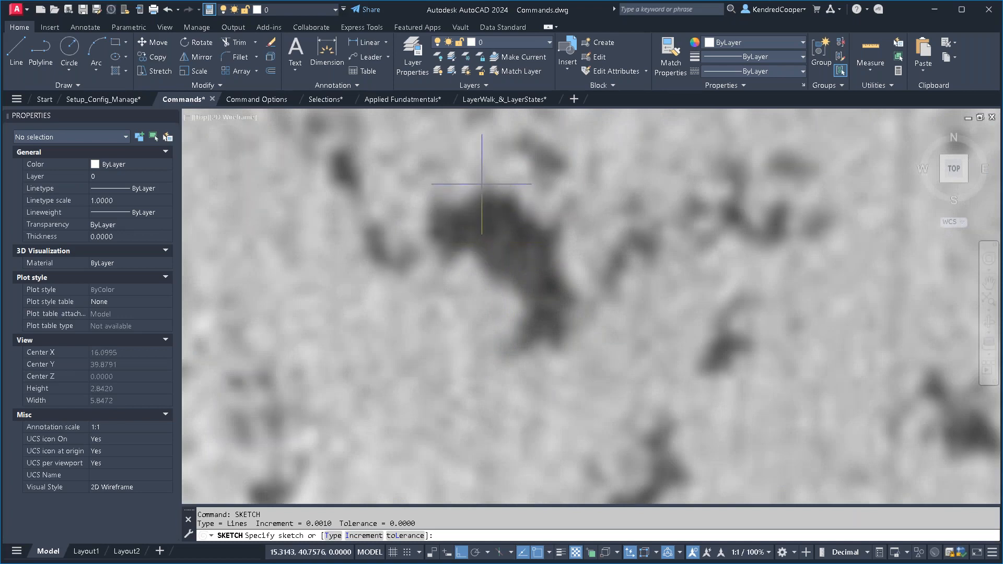
click(483, 182)
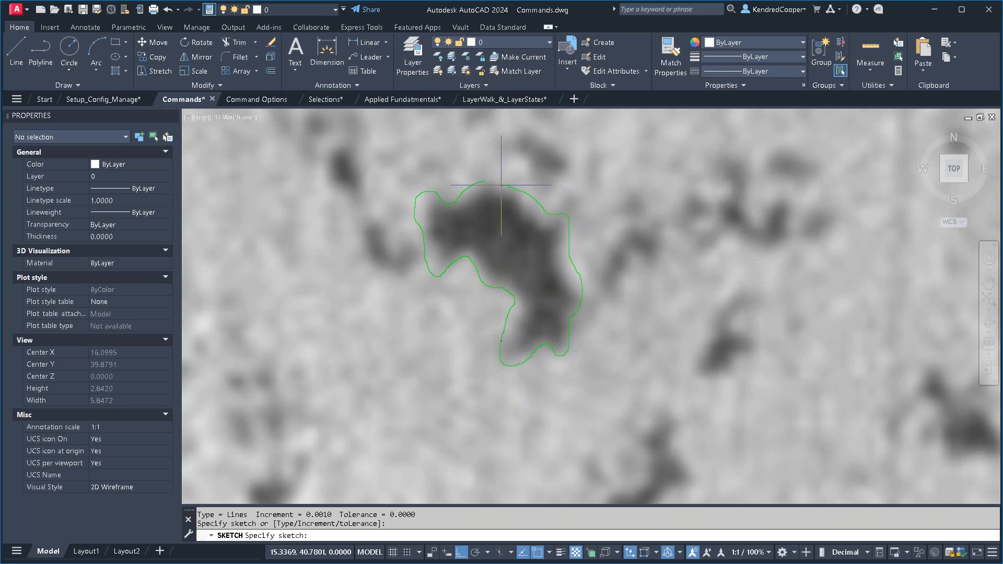
key(Return)
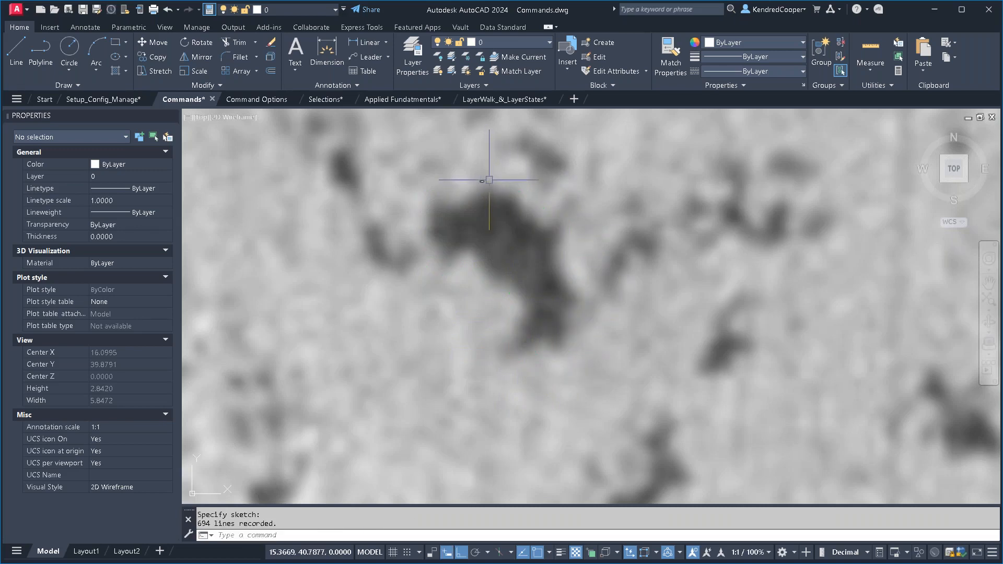
- Select the segments around the start point of the sketched outline to examine them up close, and clear the selection
scroll(488, 181, up, 6)
click(517, 150)
click(449, 190)
scroll(460, 184, up, 5)
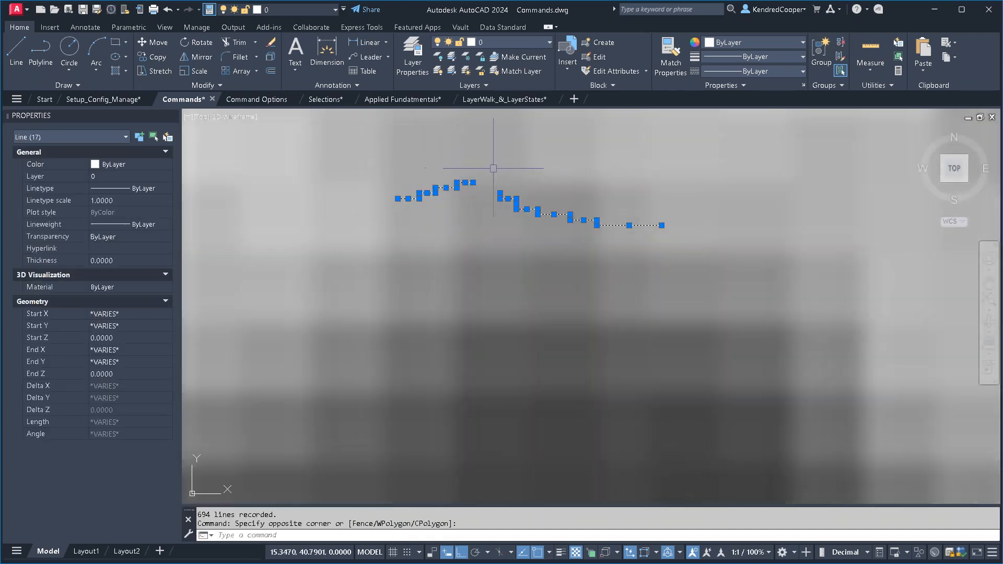
click(510, 265)
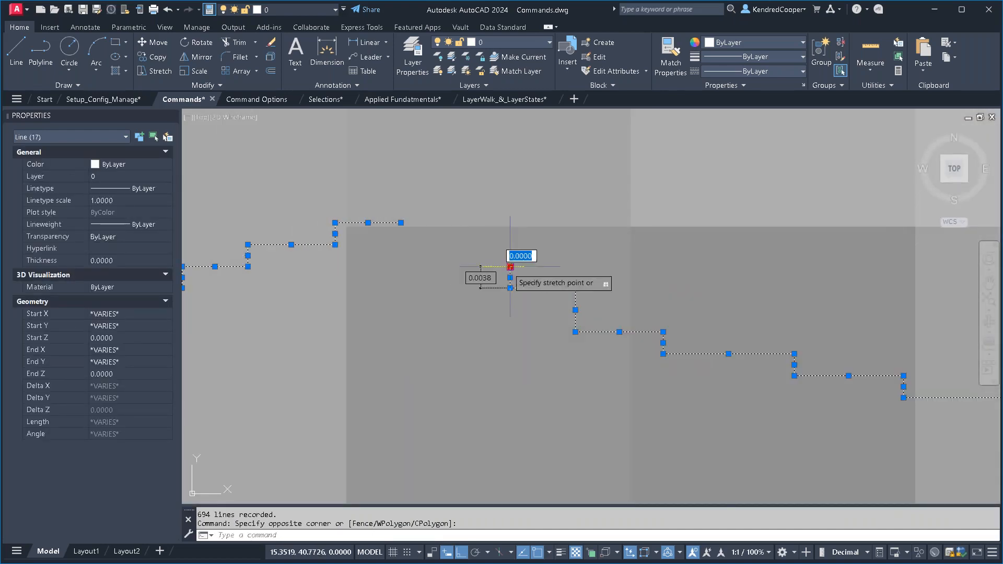
key(Escape)
key(Escape)
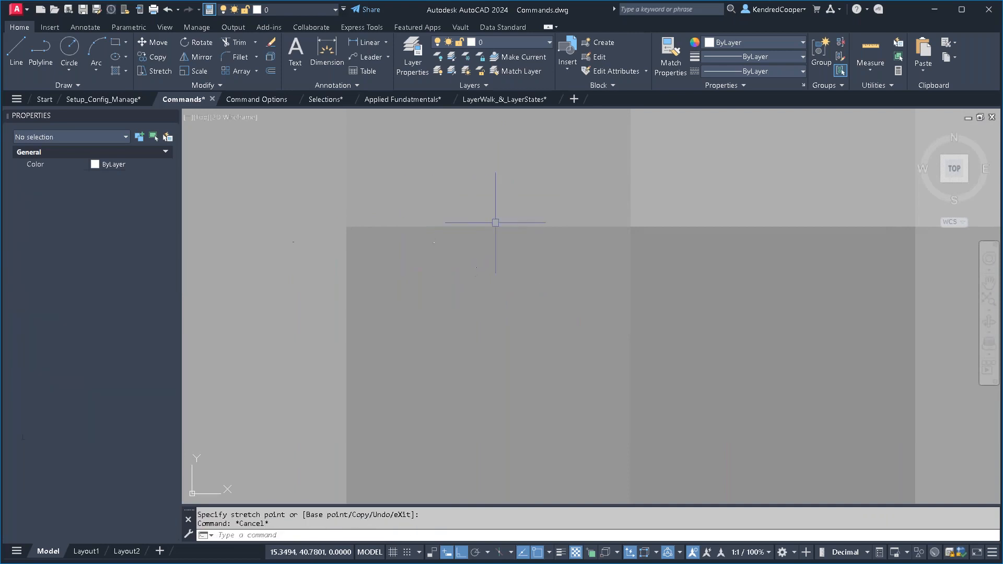
- Regenerate the drawing, select the upper-right stretch of the sketched outline to inspect its individual segments, and clear the selection
text(RE)
key(Return)
scroll(527, 218, down, 4)
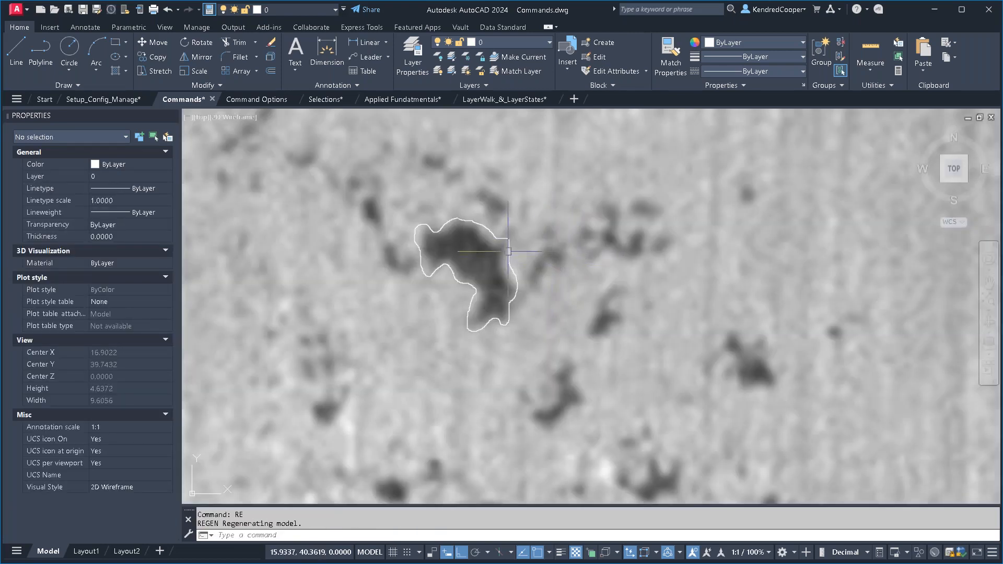
click(513, 223)
click(477, 248)
scroll(500, 232, up, 4)
scroll(531, 244, up, 5)
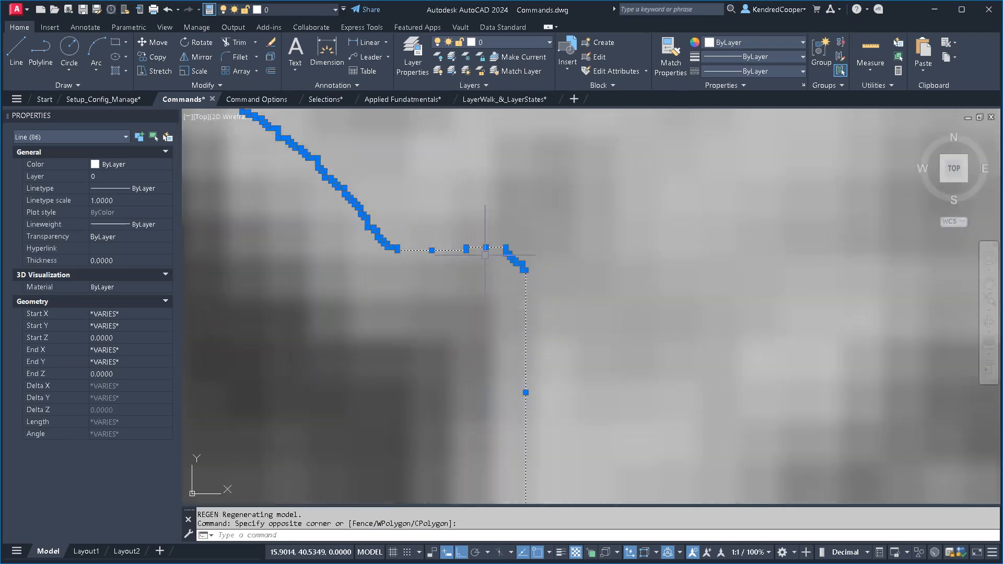
key(Escape)
key(Escape)
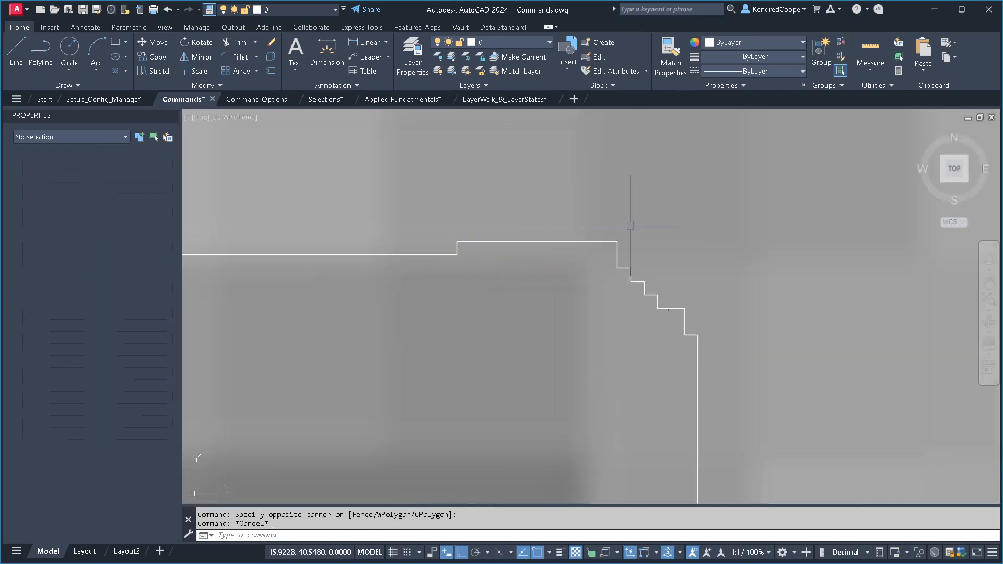
scroll(616, 219, down, 6)
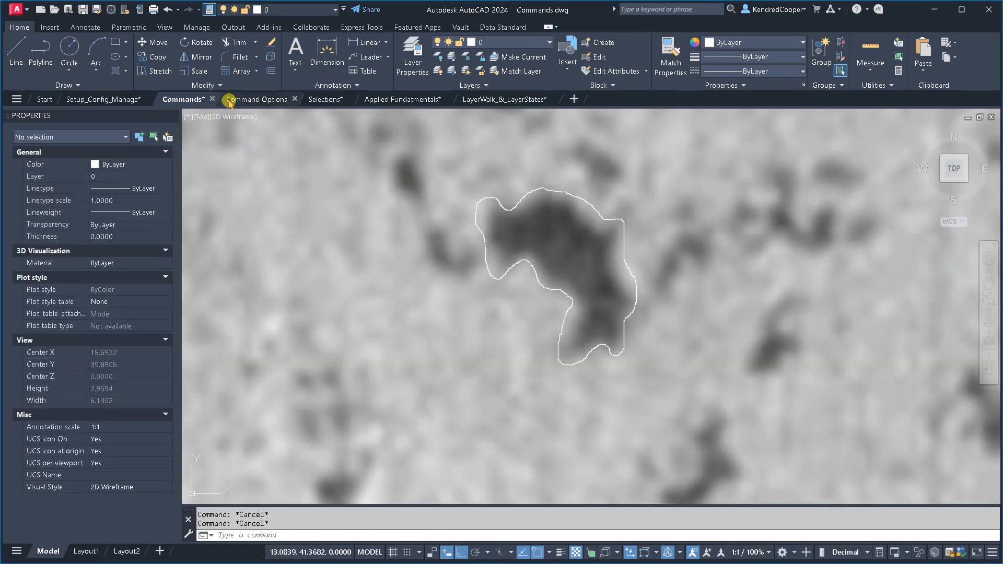
- Convert one segment of the sketched outline to a polyline with Polyline Edit, join all remaining segments to it, and regenerate the drawing
click(215, 86)
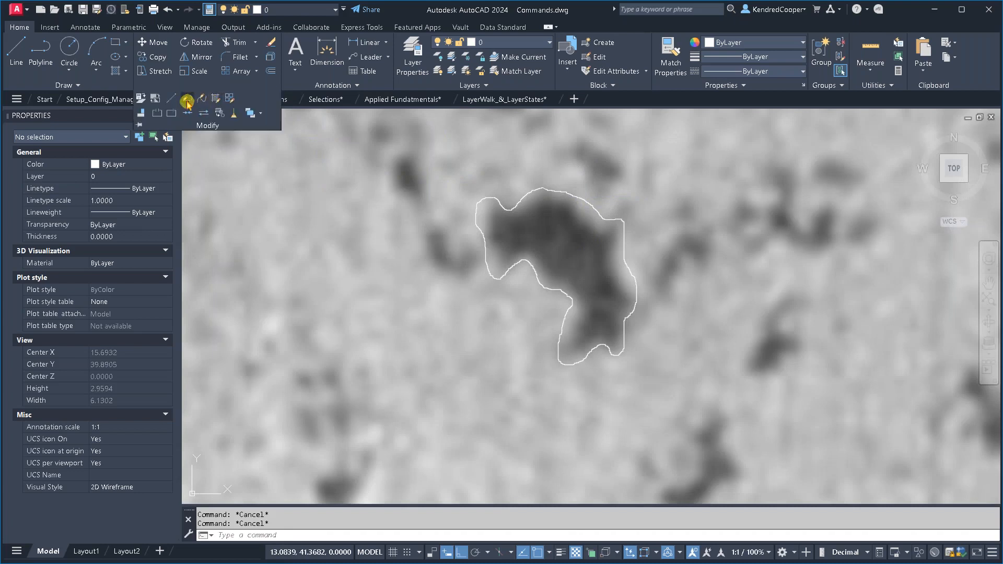
click(191, 100)
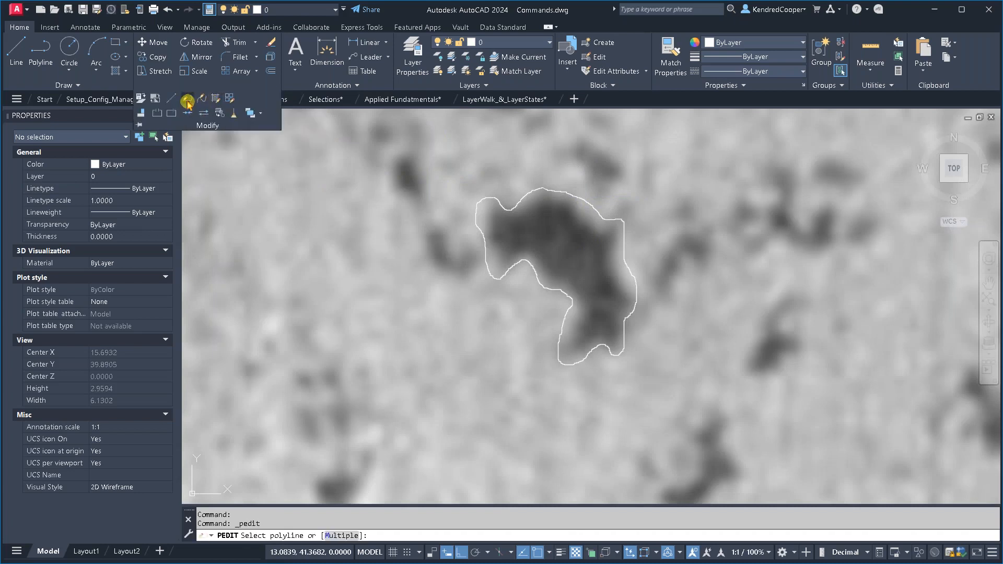
click(569, 194)
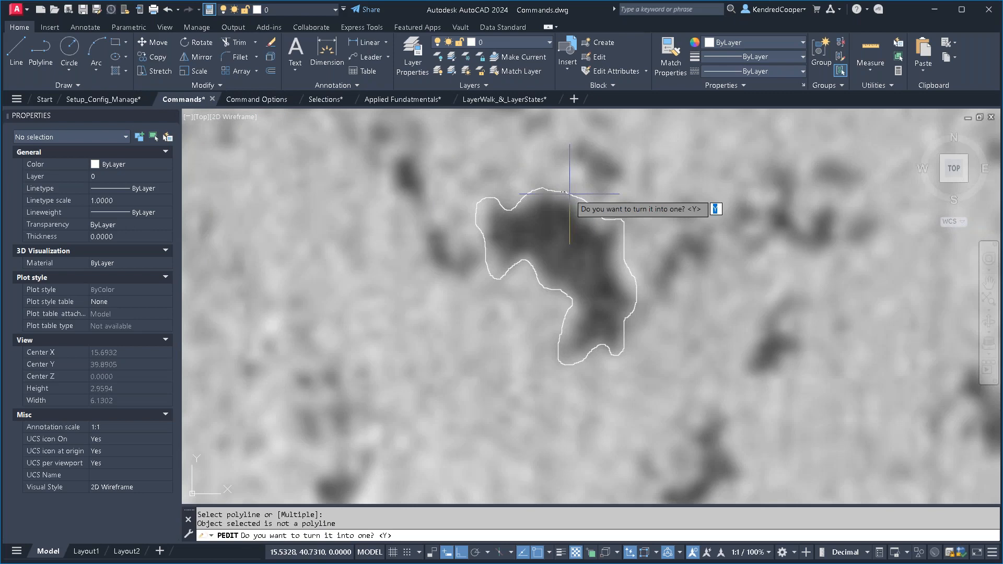
key(Return)
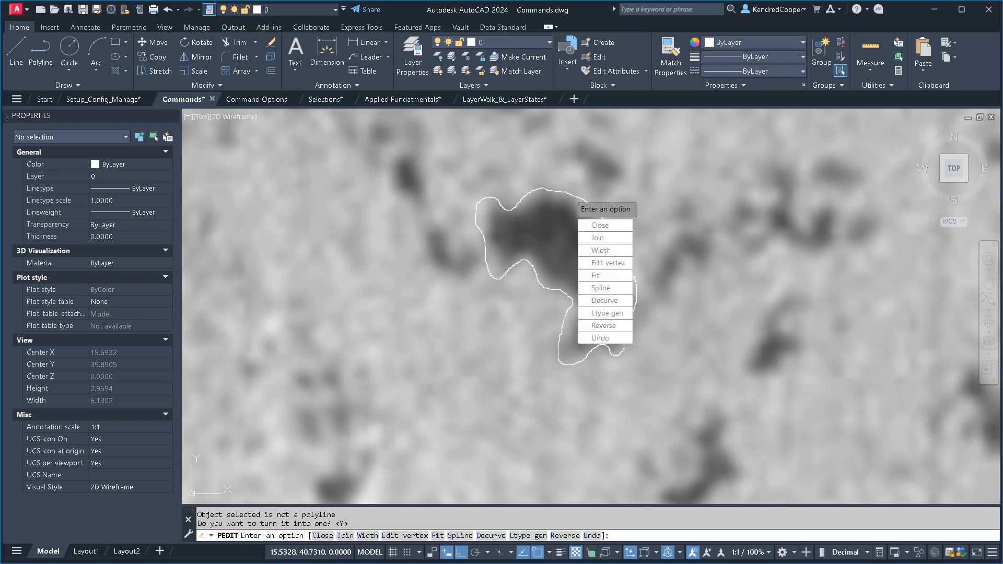
click(610, 239)
click(676, 143)
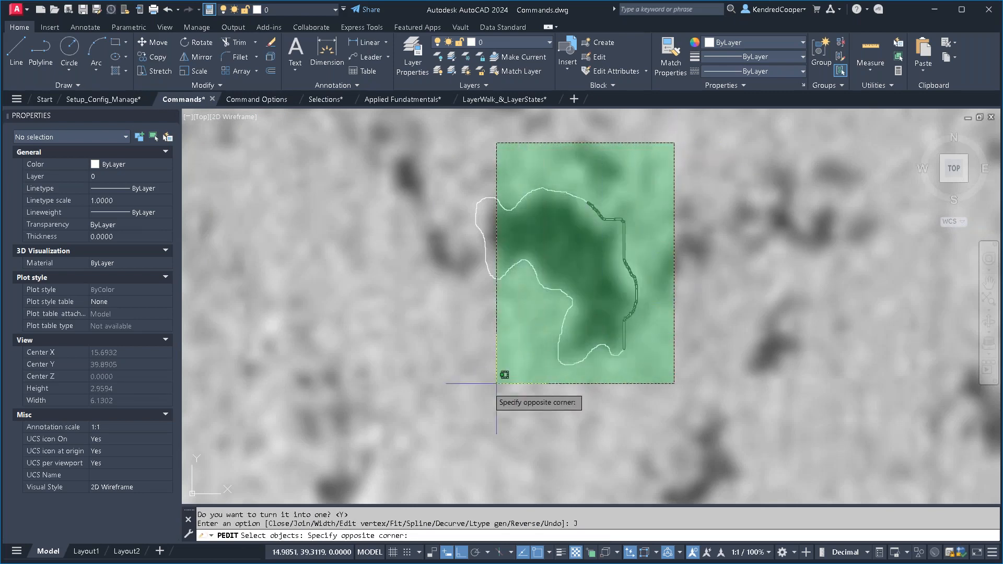
click(398, 393)
right_click(418, 386)
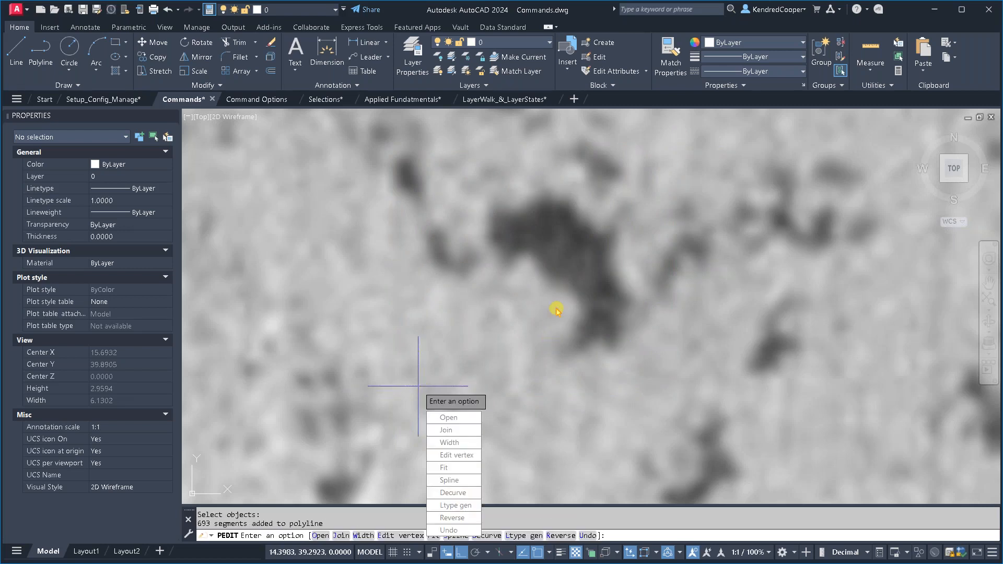
key(Escape)
text(re)
key(Return)
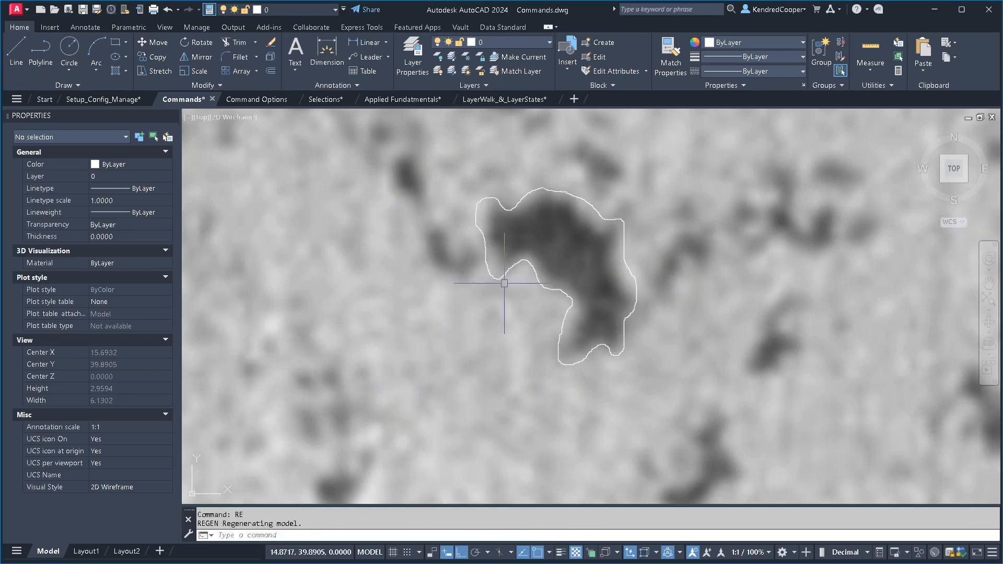
- Select the joined outline polyline to read its area and length in its properties, and clear the selection
click(504, 283)
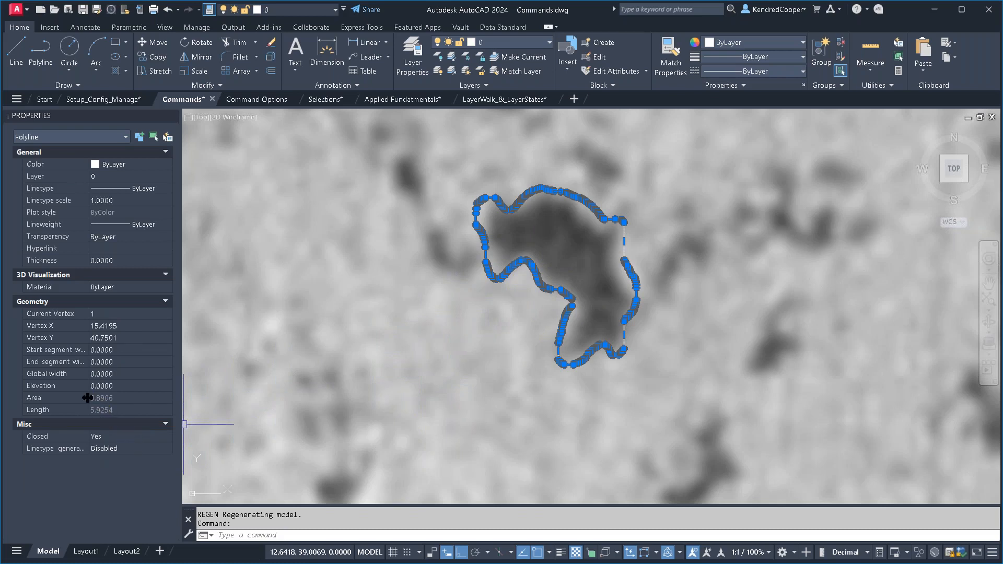
click(138, 399)
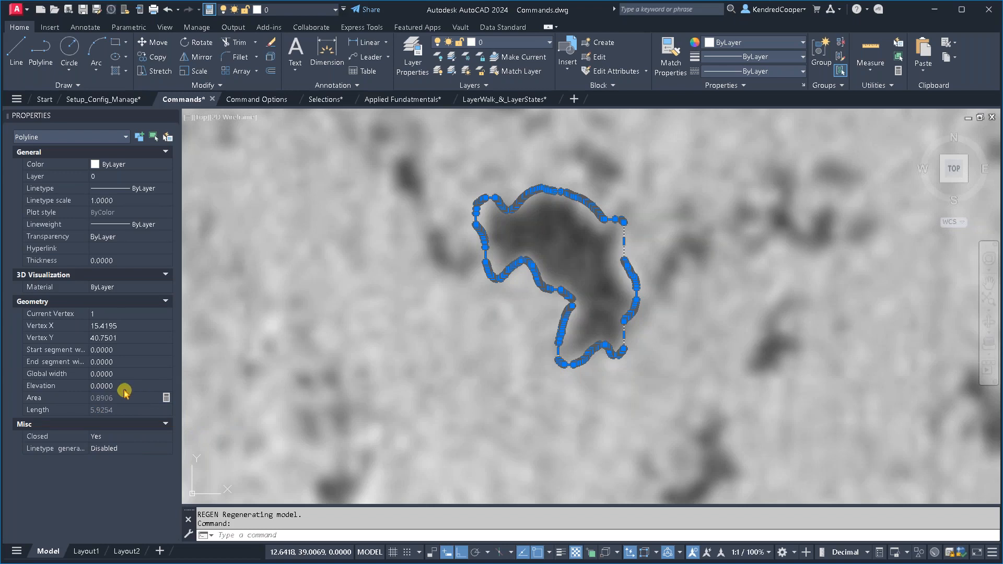
scroll(506, 314, down, 6)
scroll(506, 314, down, 6)
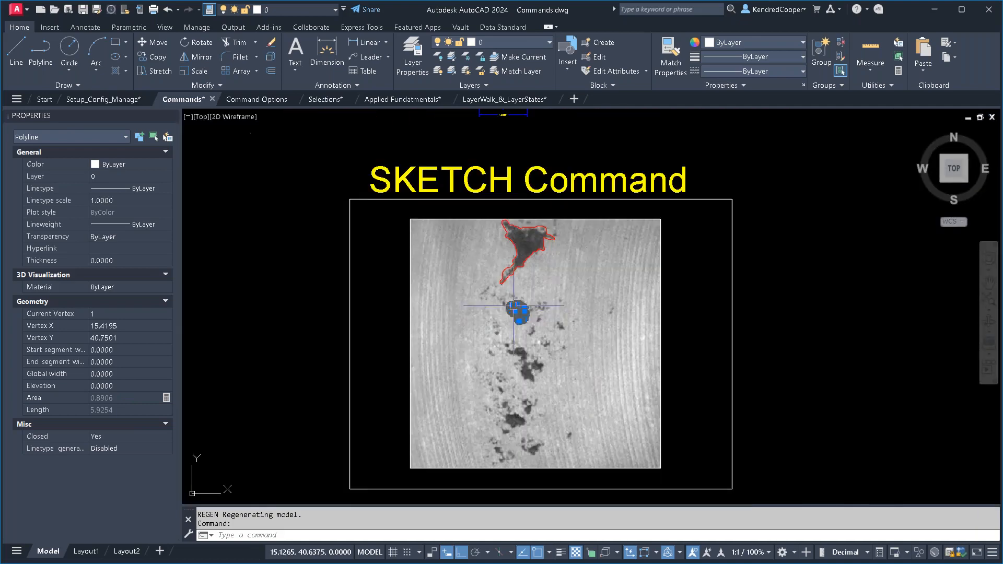
key(Escape)
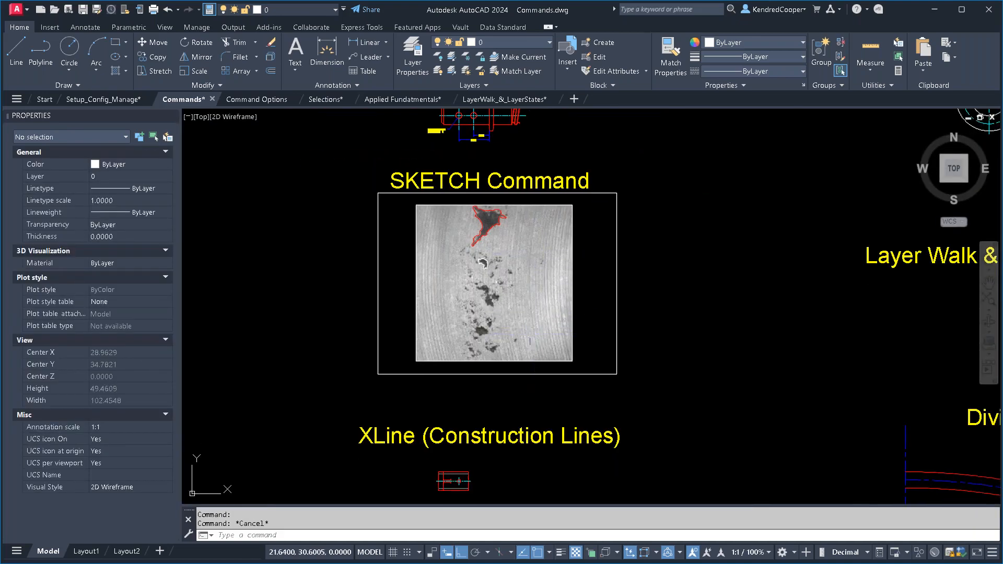
- Make Construction the current layer for the XLine section and review its color and linetype in the layer properties
middle_drag(537, 353, 551, 263)
scroll(528, 376, up, 3)
middle_drag(527, 376, 563, 276)
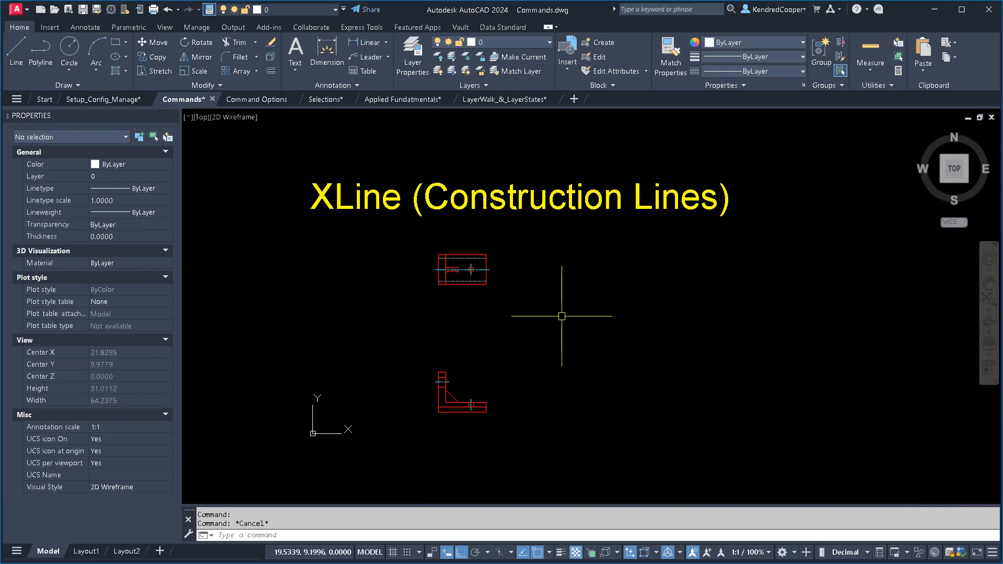
click(535, 43)
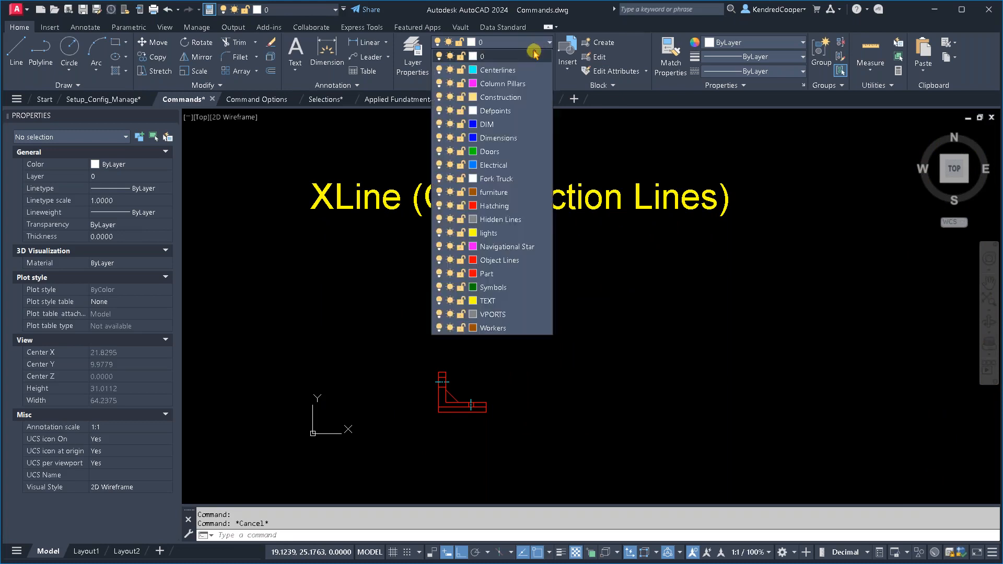
click(522, 97)
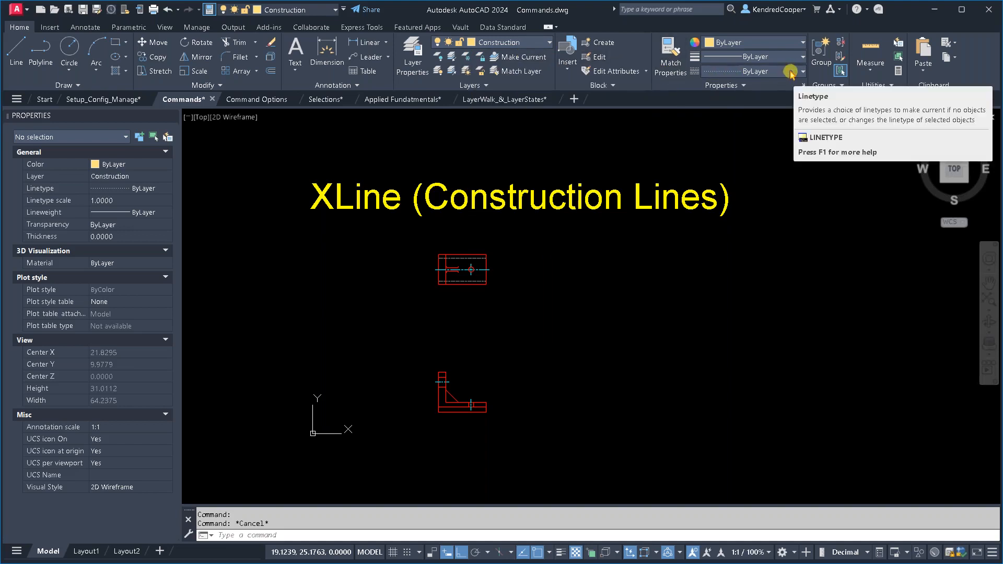
click(413, 61)
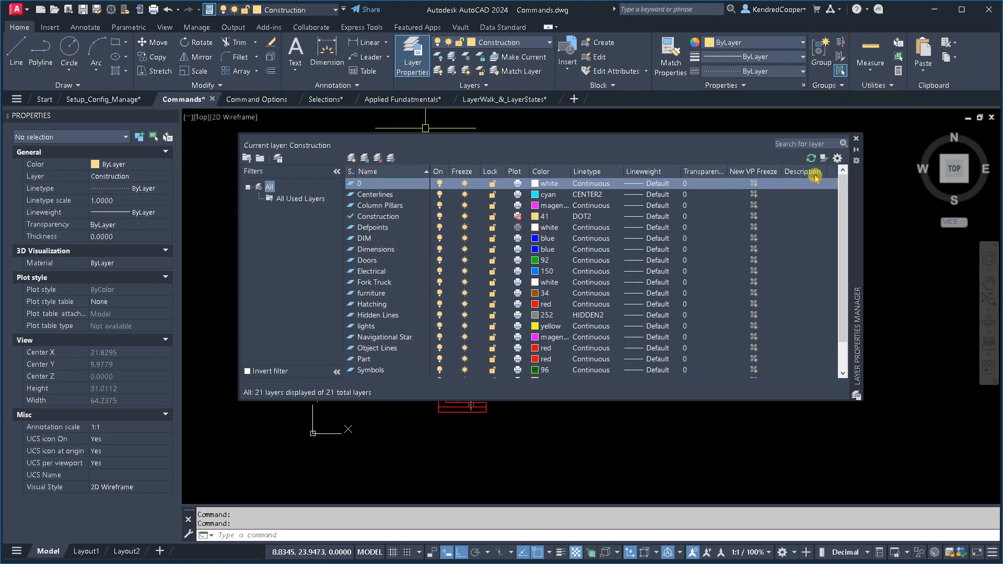
click(856, 138)
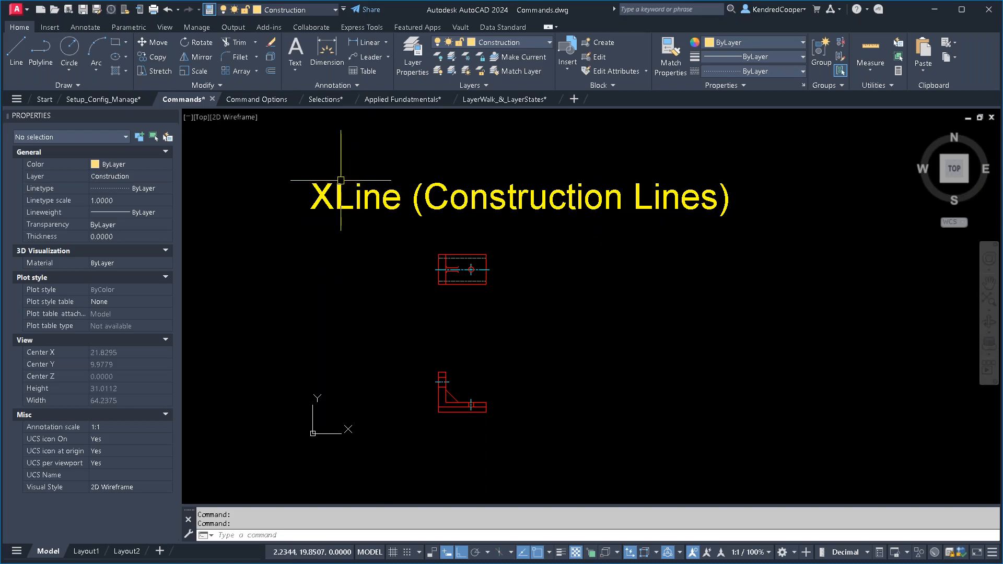
- Draw a construction line from the lower-left corner of the L-shaped view, passing through a point 2 units away at 45°
click(59, 87)
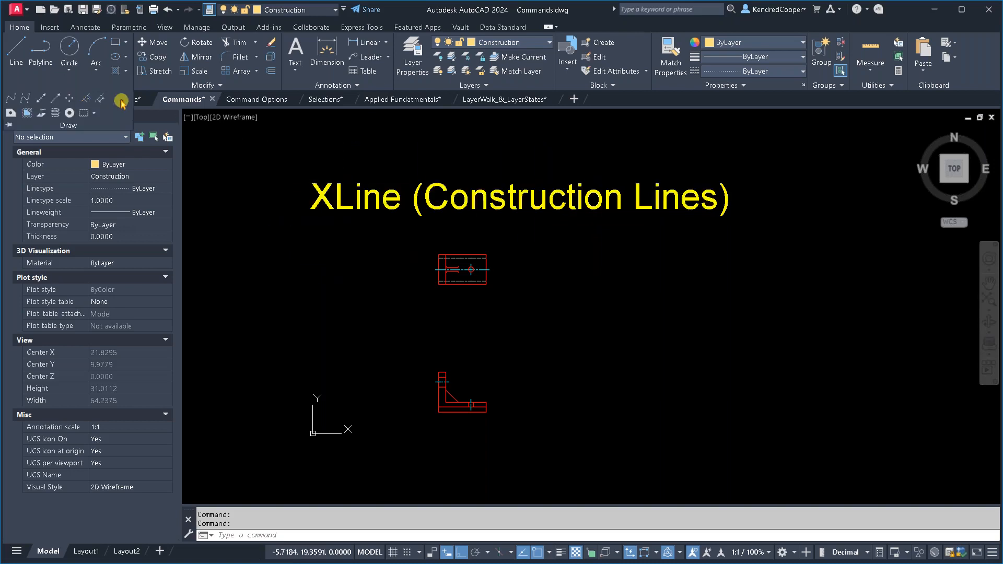
click(41, 101)
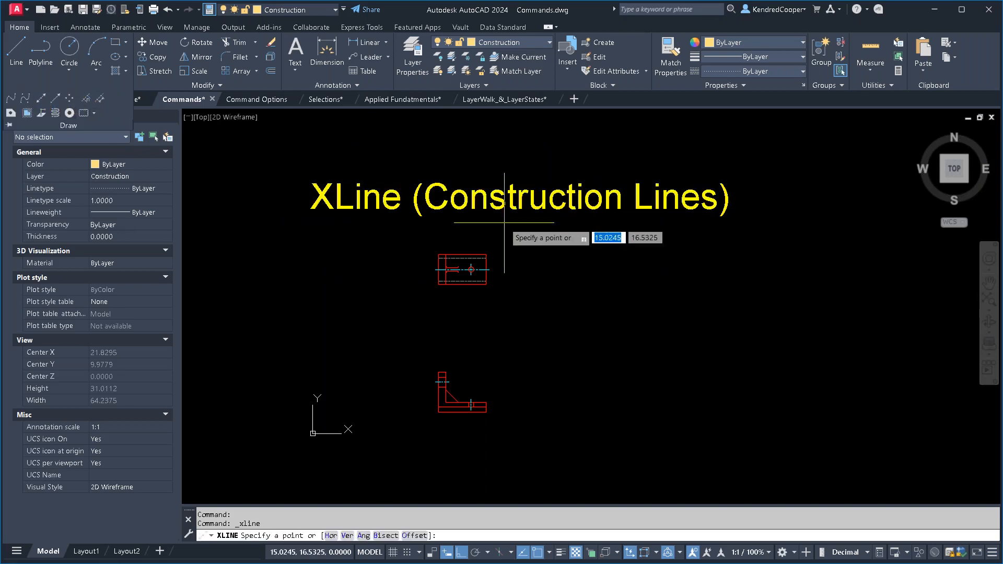
scroll(497, 305, up, 2)
middle_drag(516, 301, 490, 242)
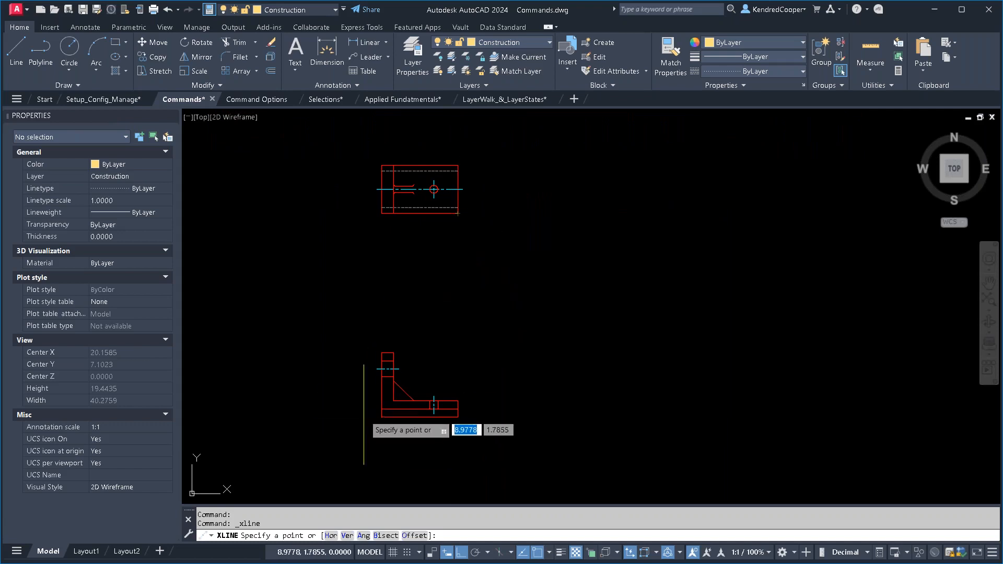
click(382, 417)
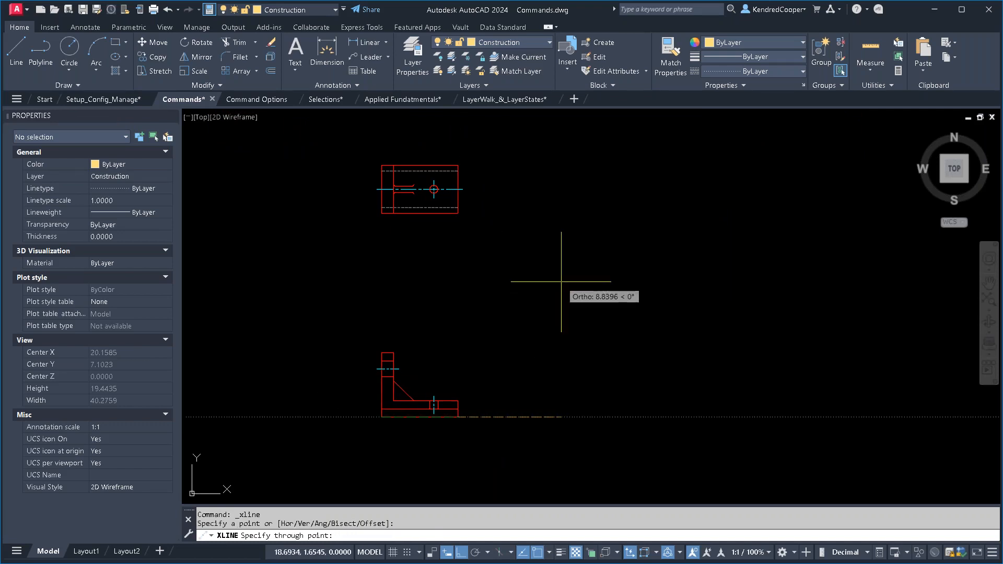
text(2)
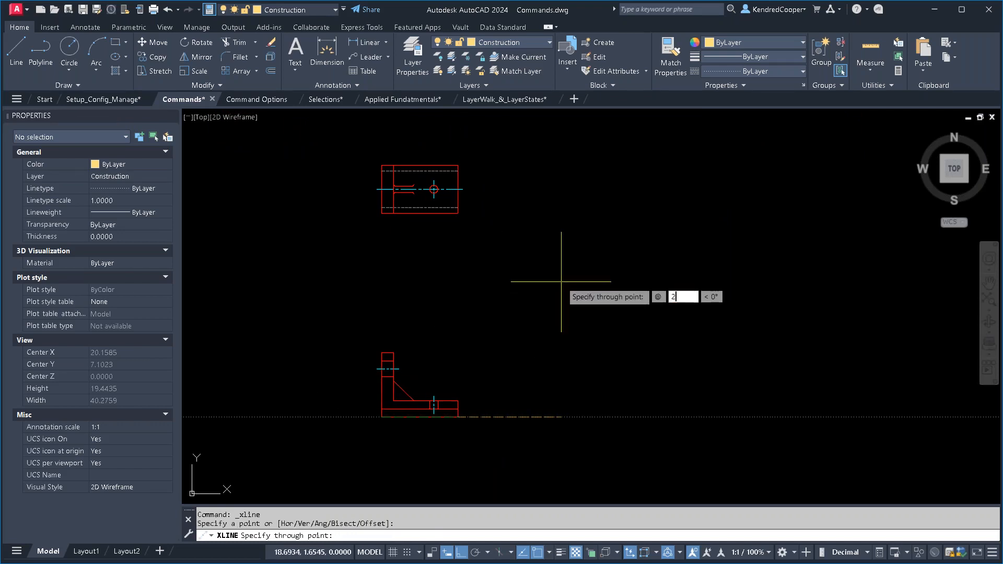
key(Tab)
text(45)
key(Return)
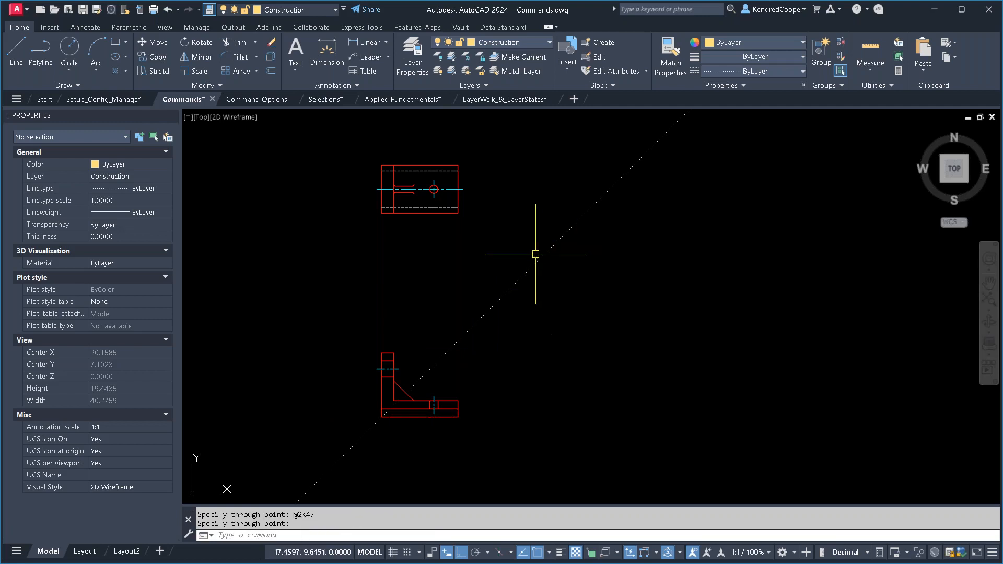
key(Return)
key(Return)
- Draw horizontal construction lines through the lower-right and upper-right corners of the rectangular top view
click(459, 214)
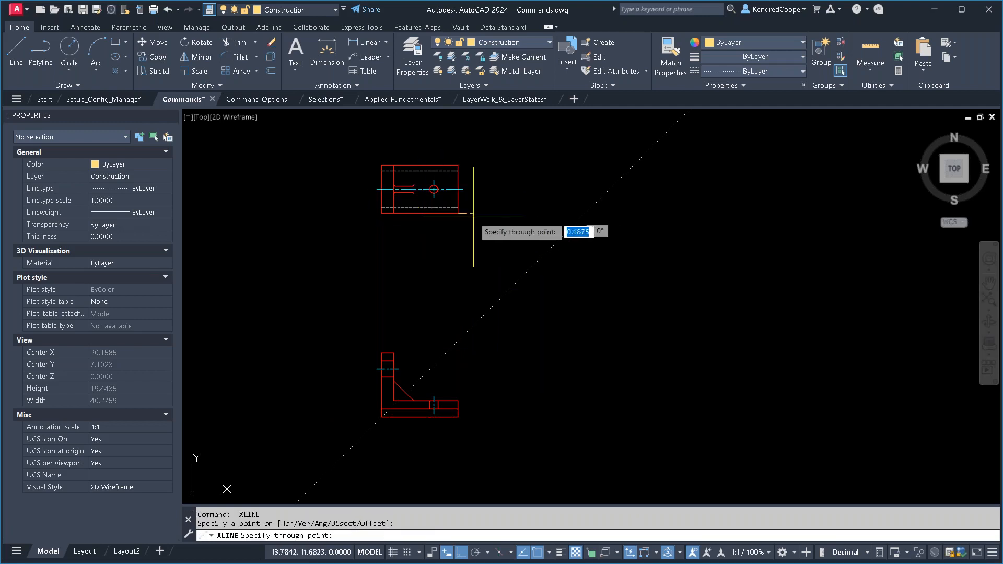
click(696, 222)
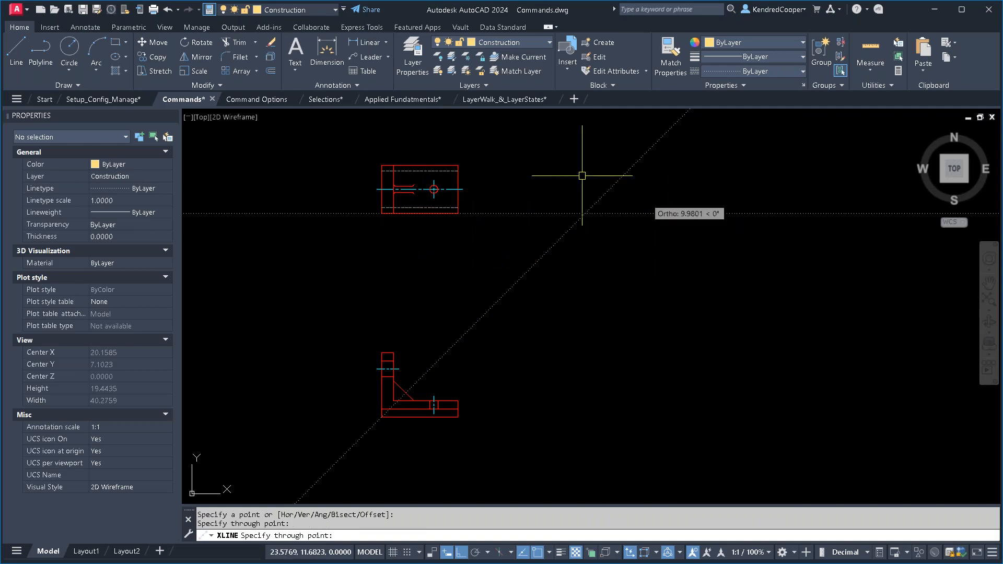
click(661, 183)
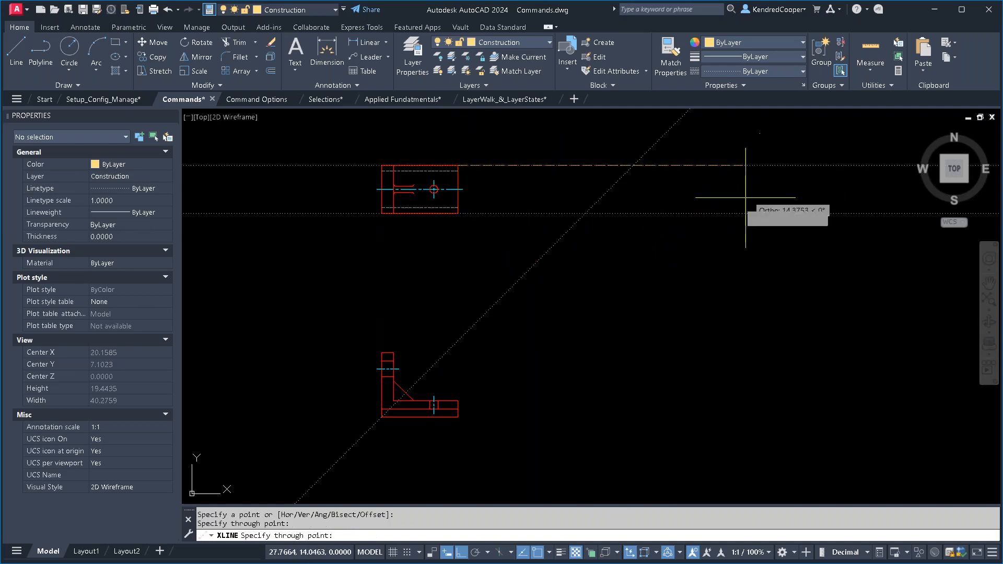
- Draw vertical construction lines through the two points where the horizontal construction lines cross the 45° line
click(587, 229)
key(Return)
key(Return)
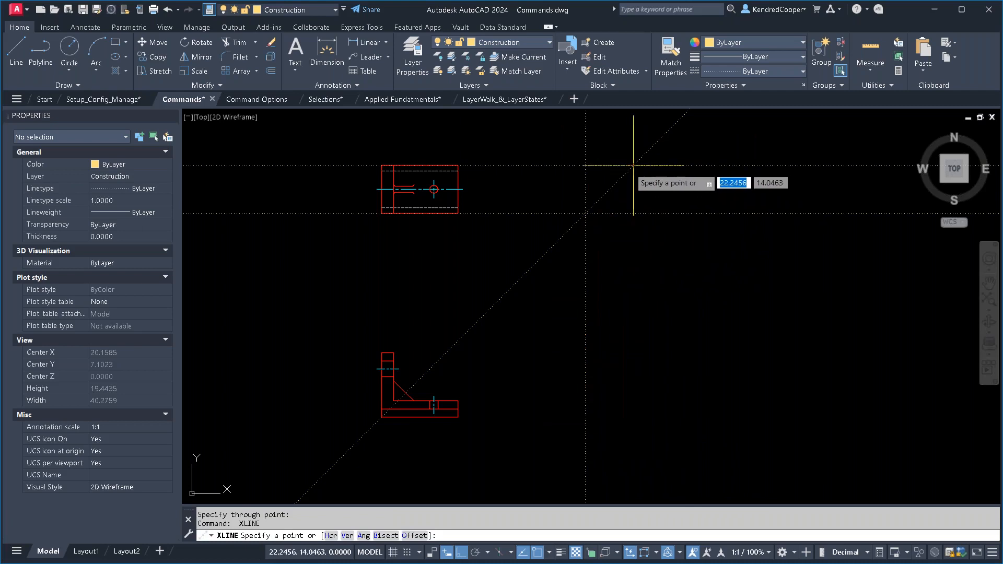
click(633, 165)
click(632, 376)
key(Return)
key(Return)
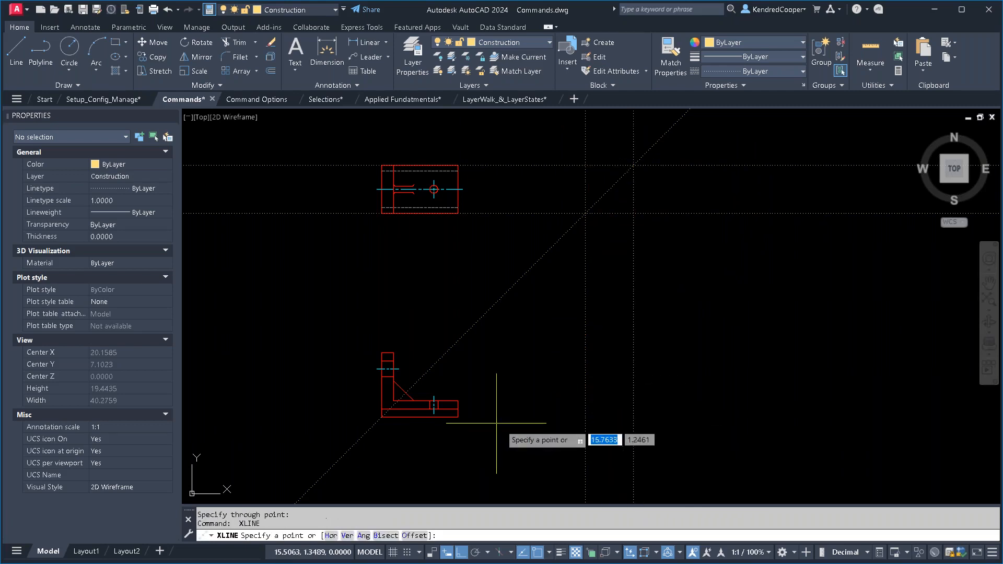
- Draw horizontal construction lines along the bottom and top edges of the L-shaped front view
click(456, 416)
click(748, 419)
key(Return)
key(Return)
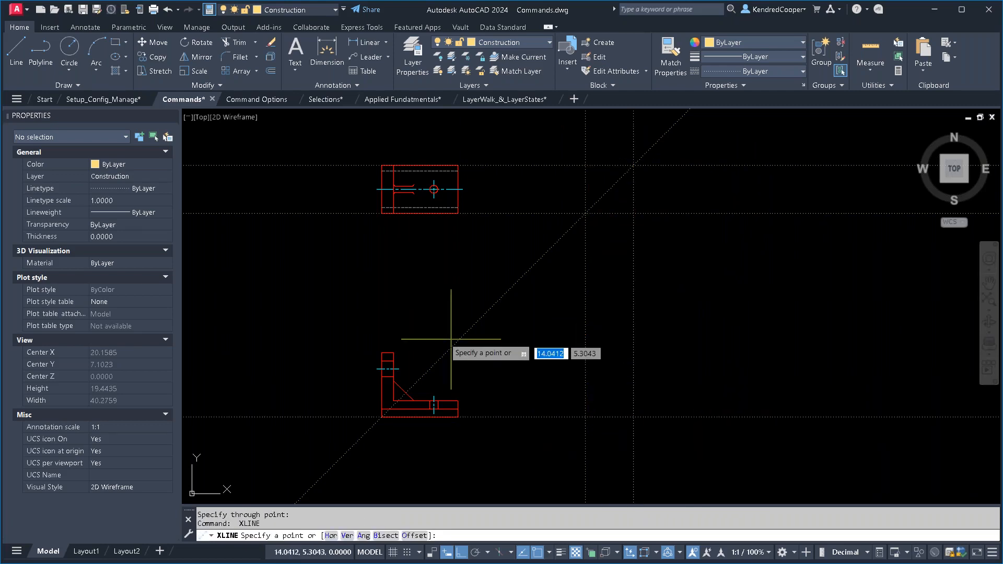
click(396, 353)
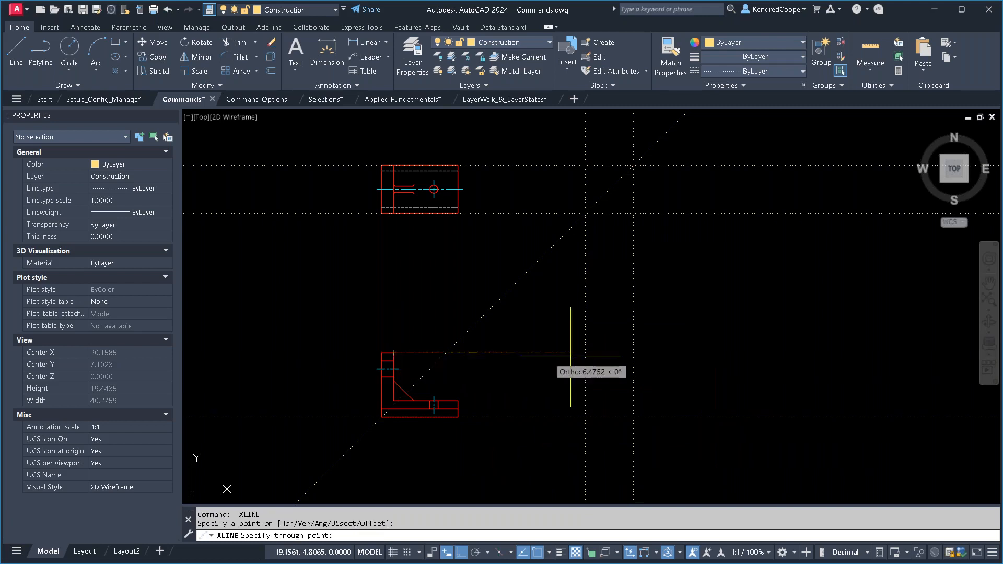
click(541, 358)
key(Return)
- Make Object Lines the current layer and outline the projected side view with lines through the four lower construction-line intersections
click(501, 43)
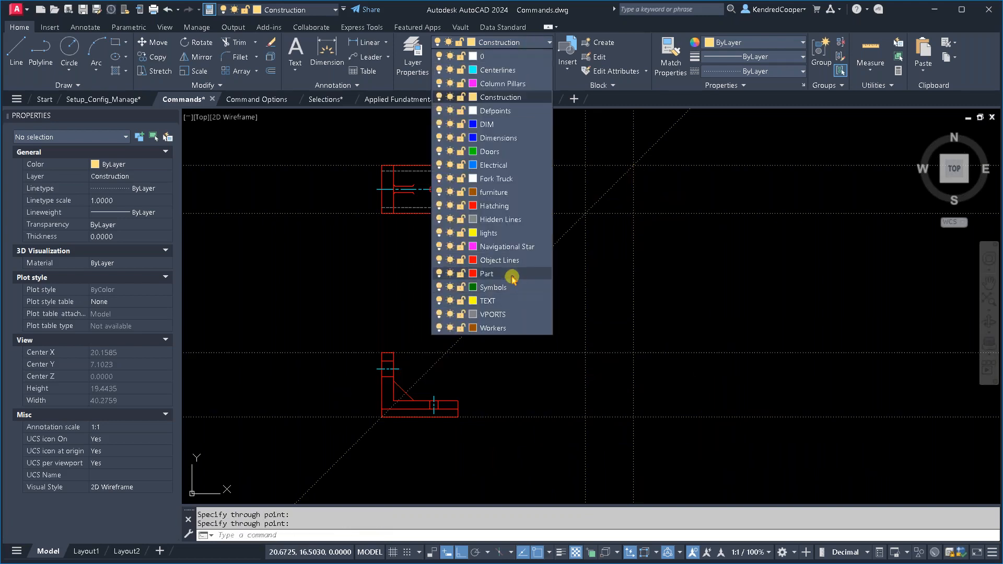
click(510, 260)
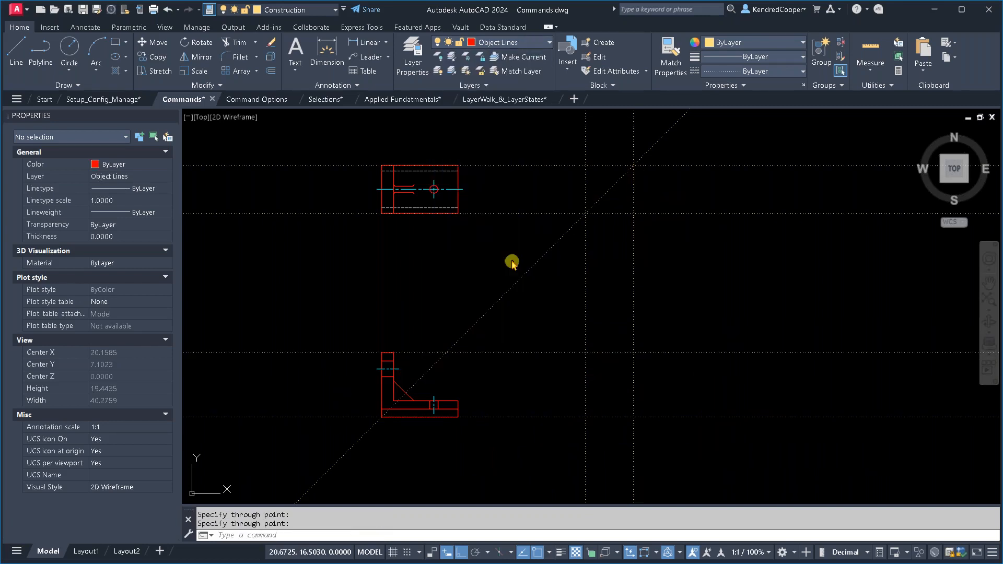
text(l)
key(Return)
click(633, 417)
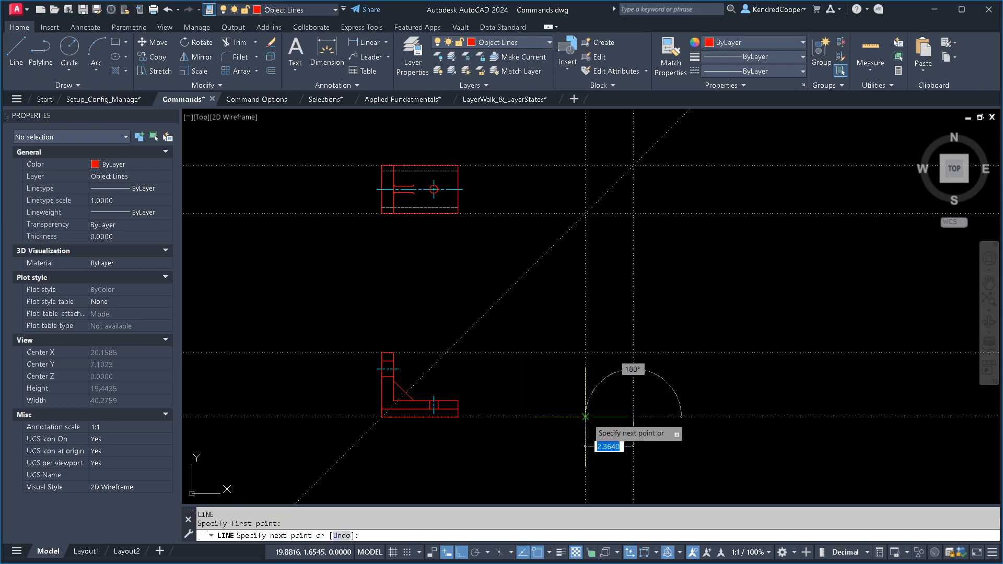
click(586, 416)
click(586, 353)
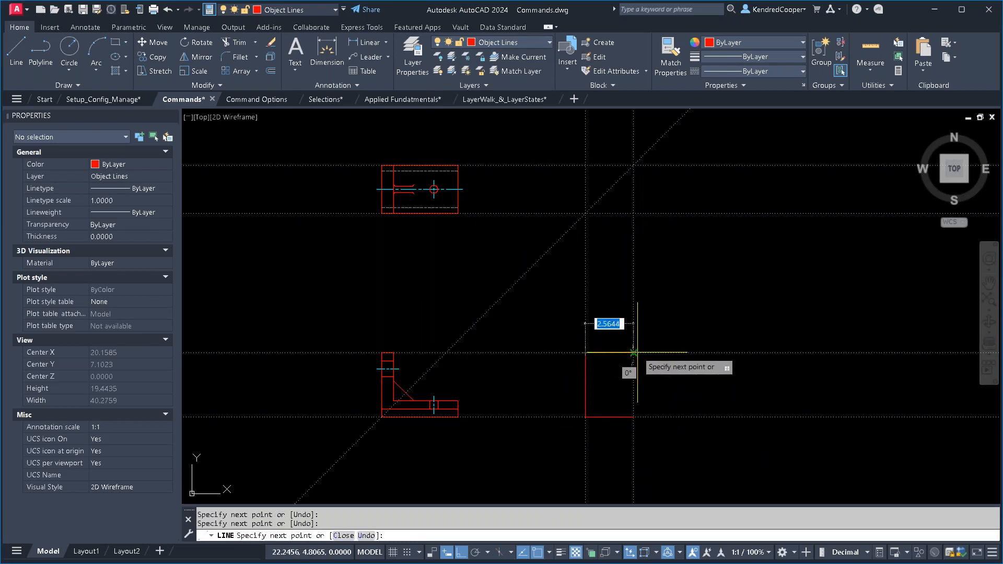
click(634, 353)
click(634, 417)
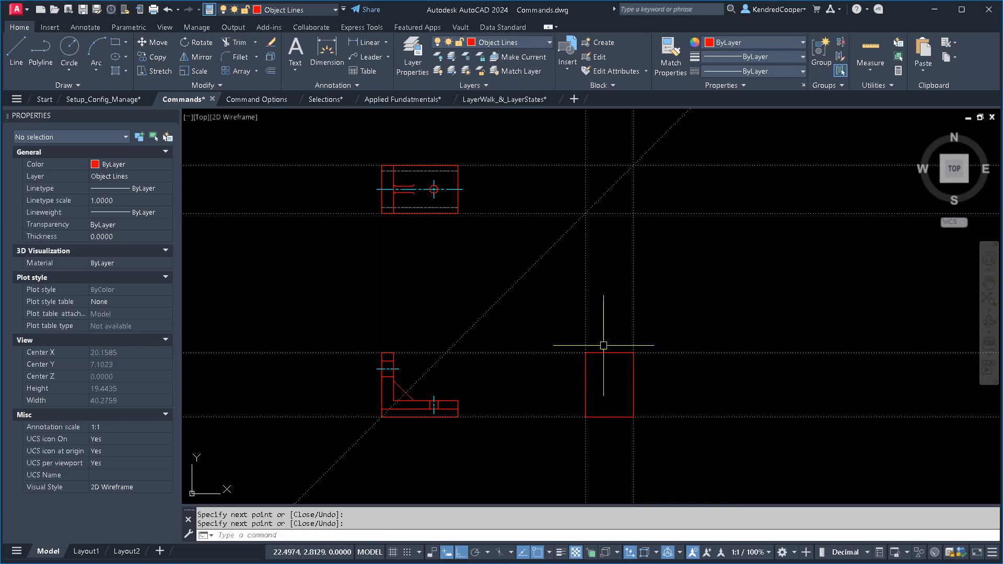
key(Escape)
key(Escape)
click(563, 322)
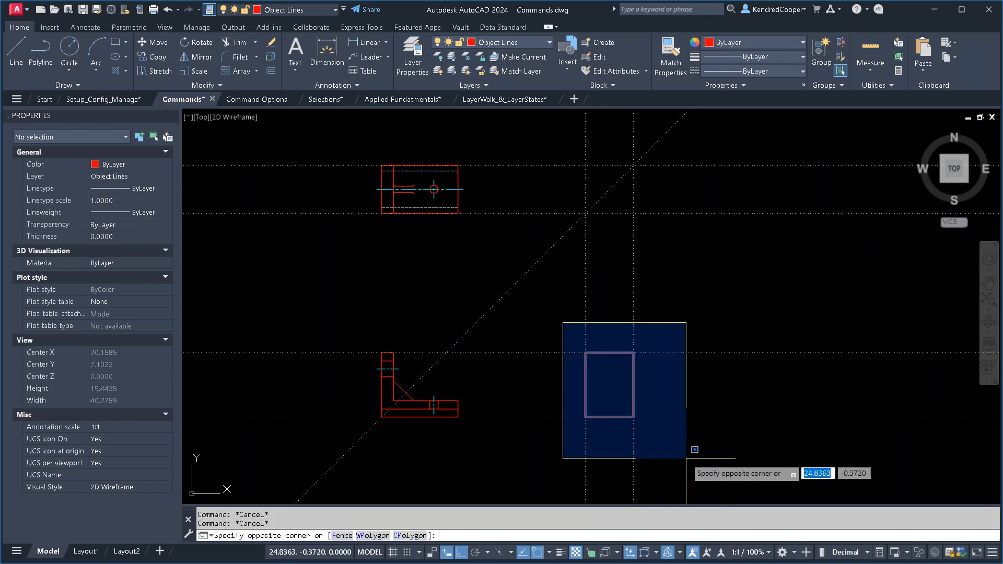
key(Escape)
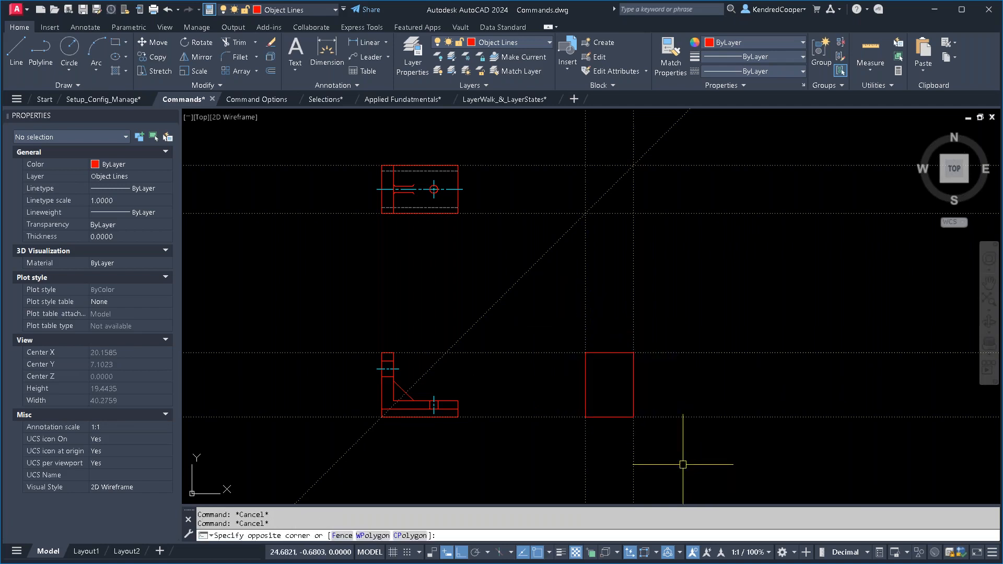
- Erase all the horizontal, vertical and 45° construction lines, keeping the projected side-view rectangle
scroll(518, 331, down, 4)
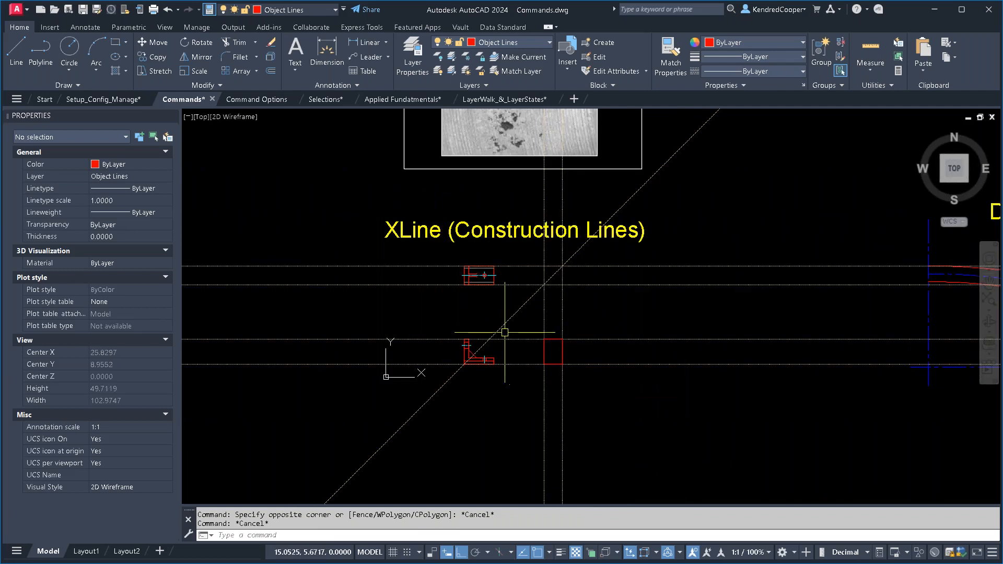
text(E)
key(Return)
click(724, 236)
click(687, 329)
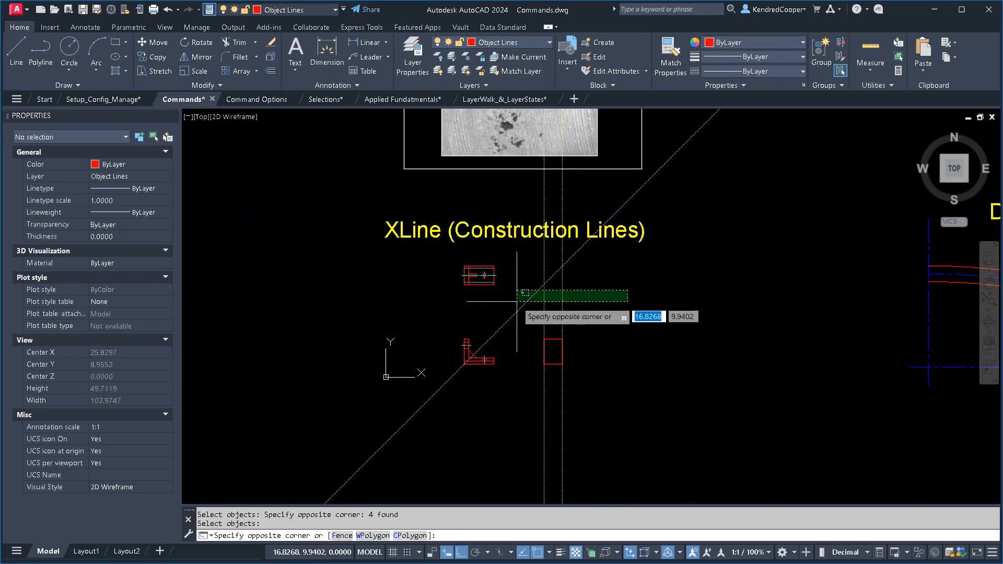
key(Return)
- Turn off Ortho during a trial line beside the Old School @ side view, cycle through its length and angle inputs, and cancel the line
middle_drag(672, 286, 520, 372)
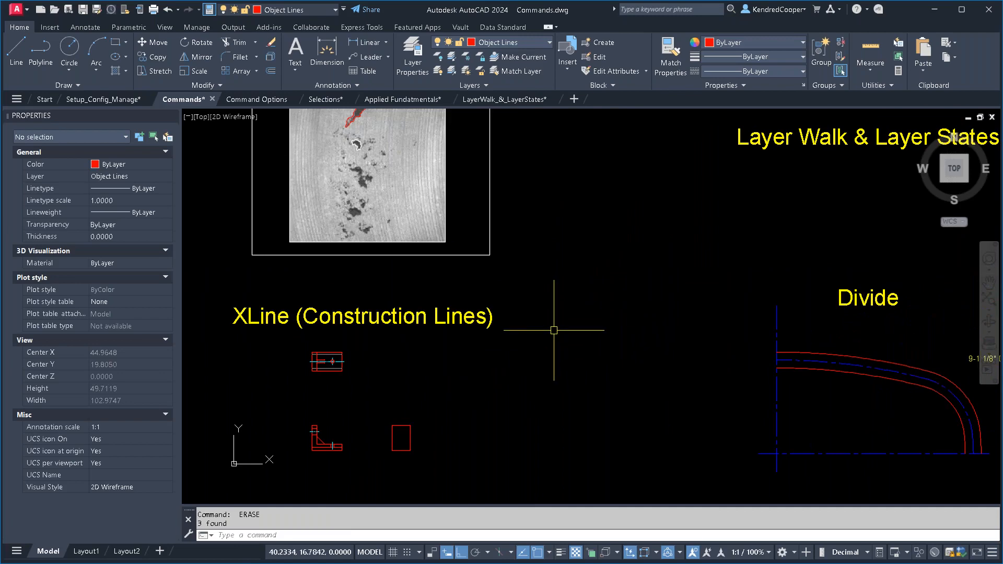
scroll(630, 289, down, 4)
middle_drag(705, 200, 544, 325)
scroll(589, 277, up, 6)
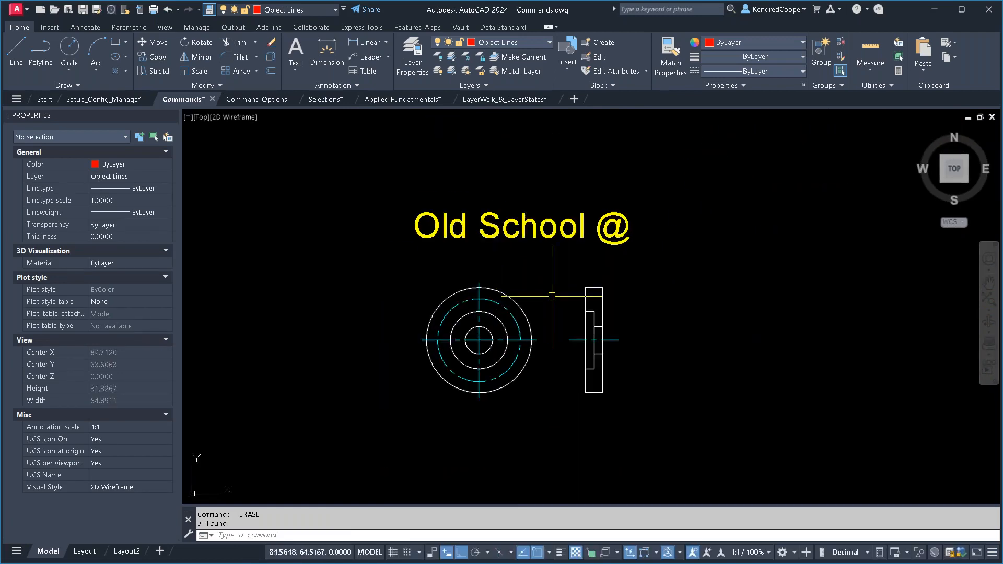
scroll(556, 289, up, 2)
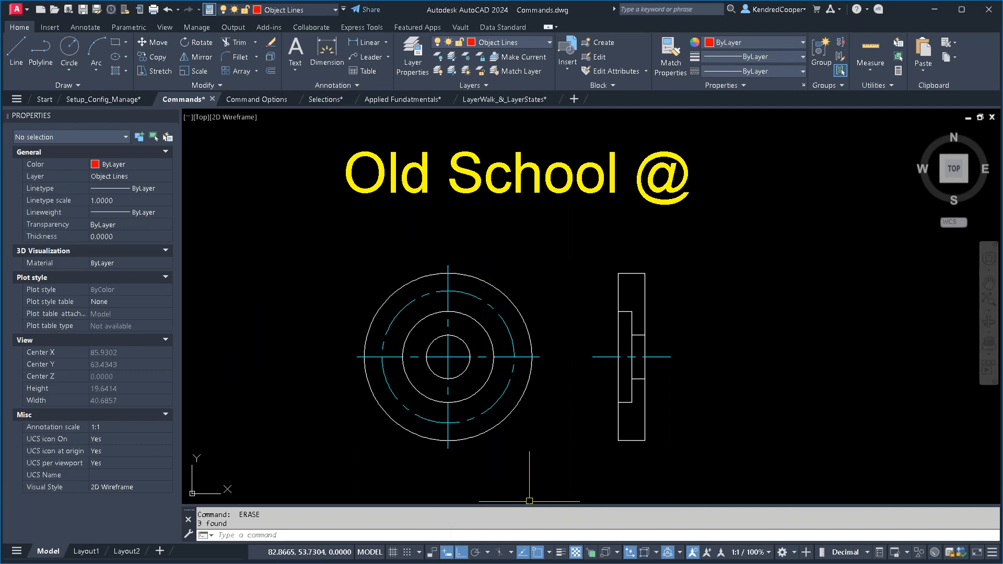
text(l)
key(Return)
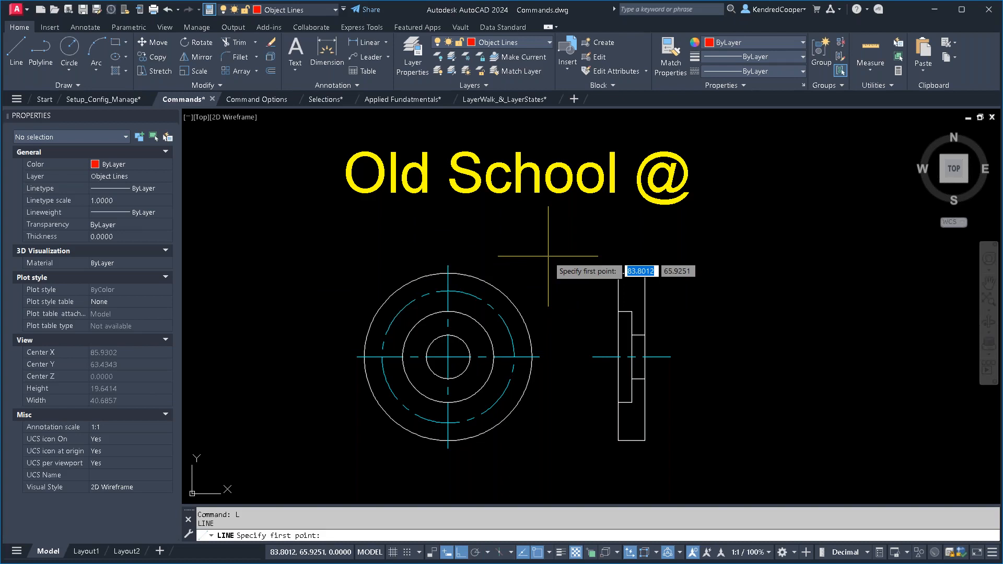
click(720, 324)
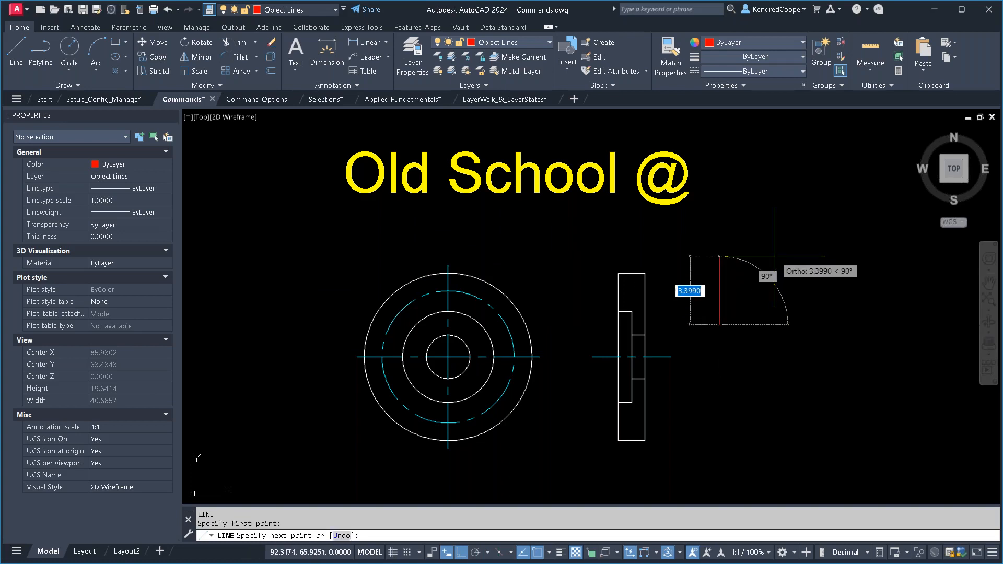
key(F8)
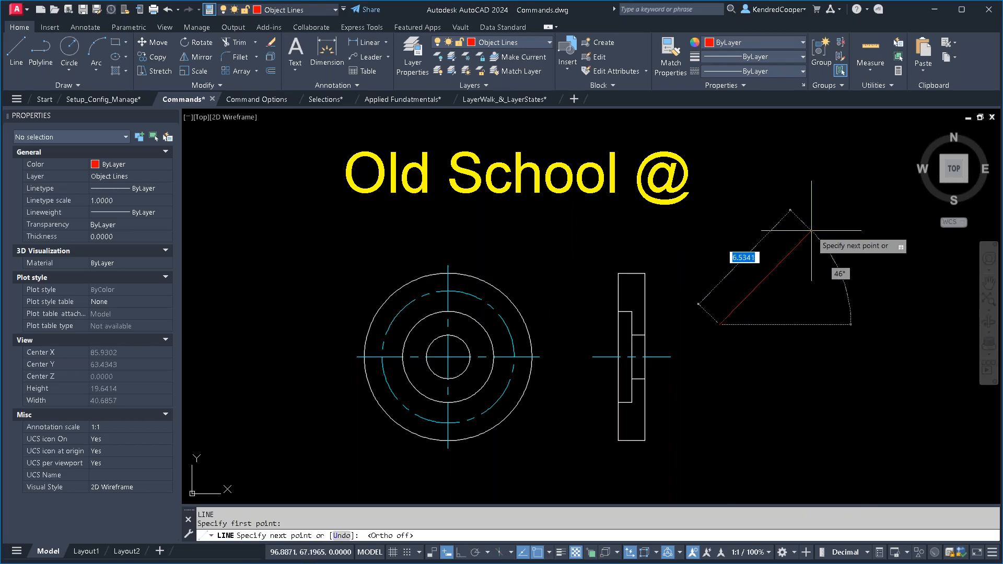
key(Tab)
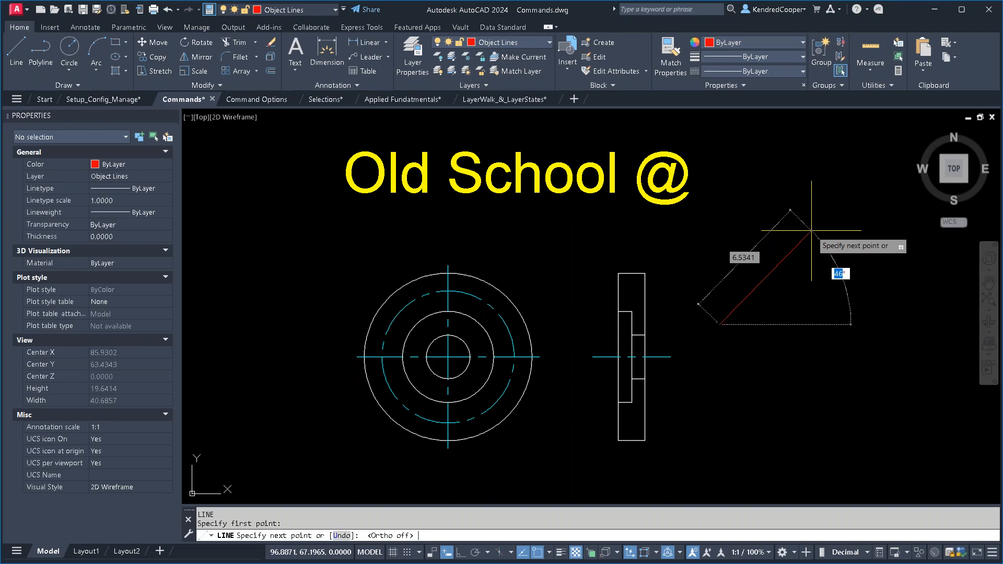
key(Tab)
key(Tab)
key(Escape)
- Make Centerlines the current layer and draw a line about 6.14 units long from the concentric circles' center at an angle of 207°
middle_drag(648, 325, 683, 271)
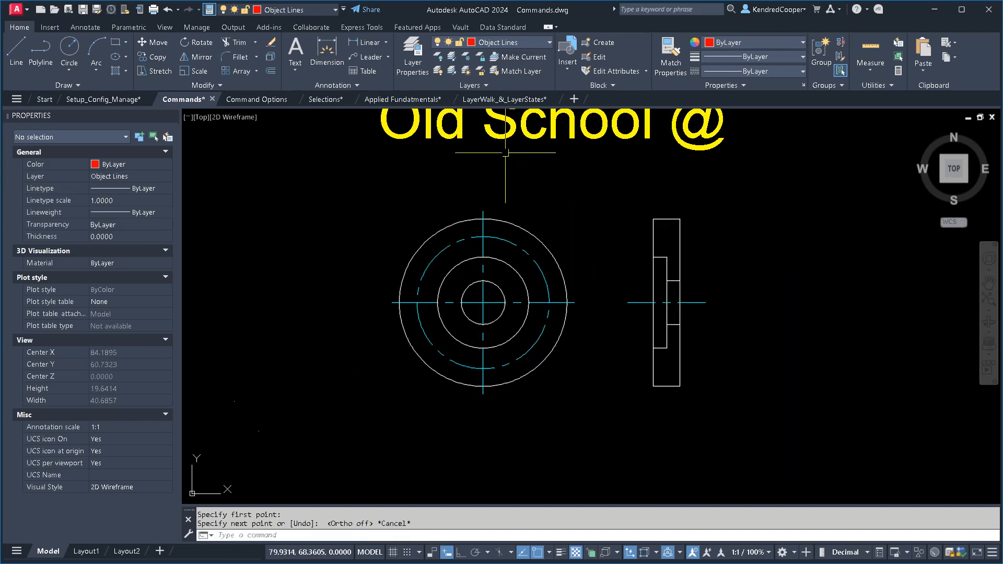
click(515, 42)
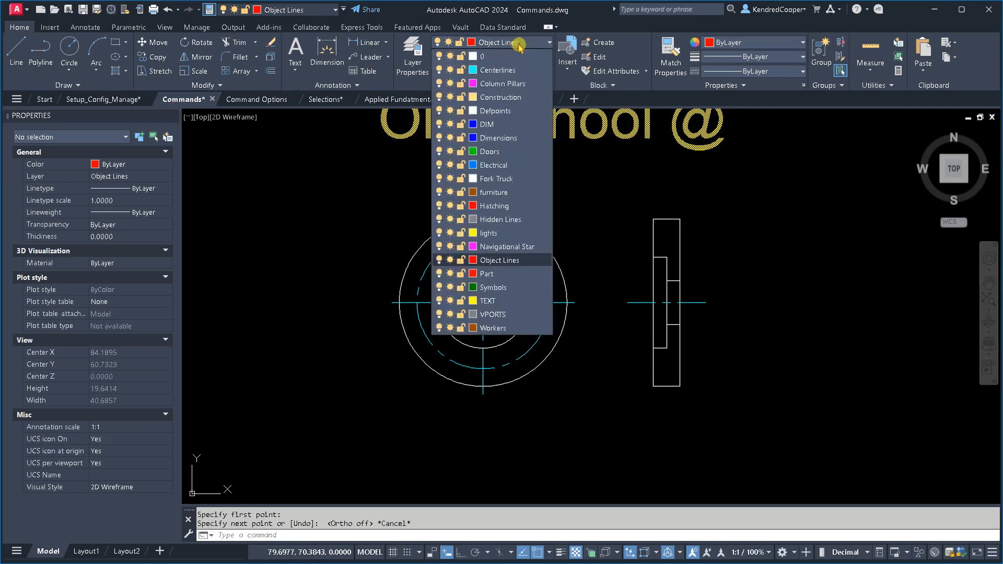
click(537, 75)
text(L)
key(Return)
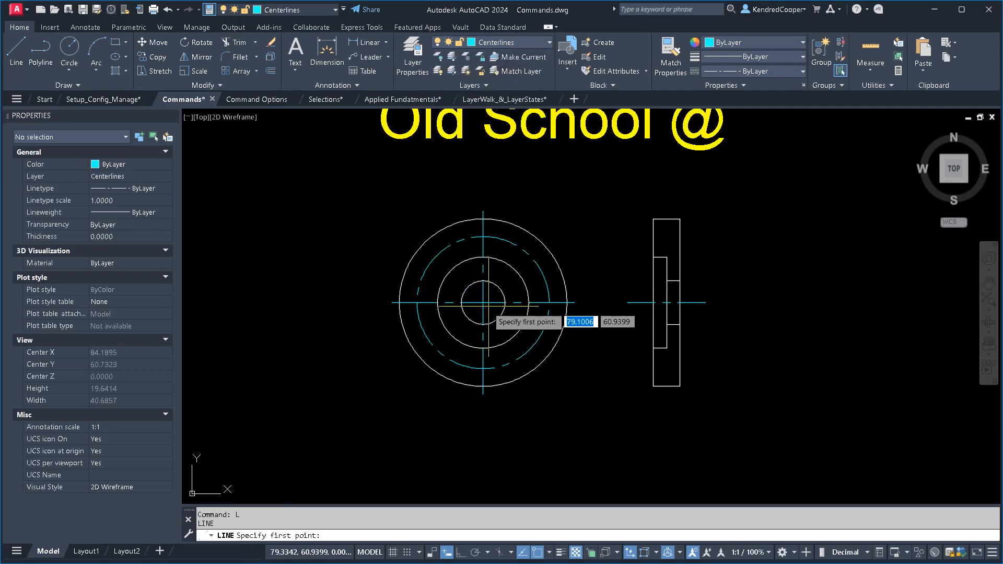
click(483, 303)
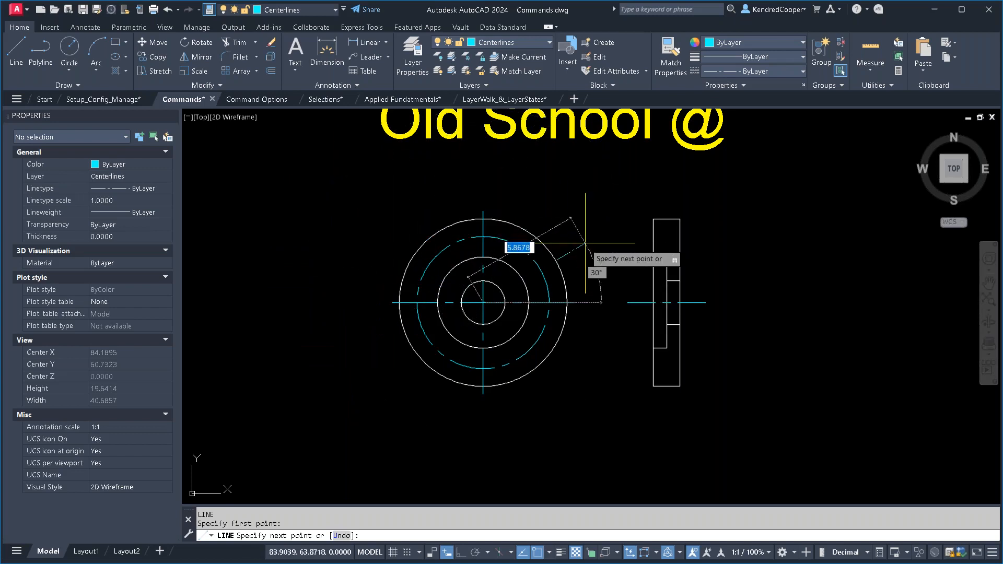
key(Tab)
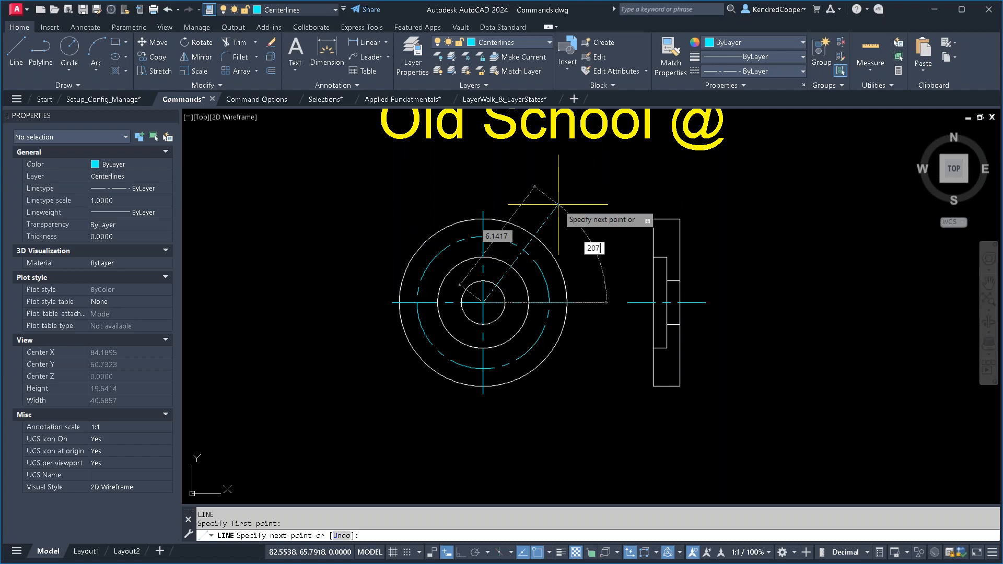
key(Return)
key(Escape)
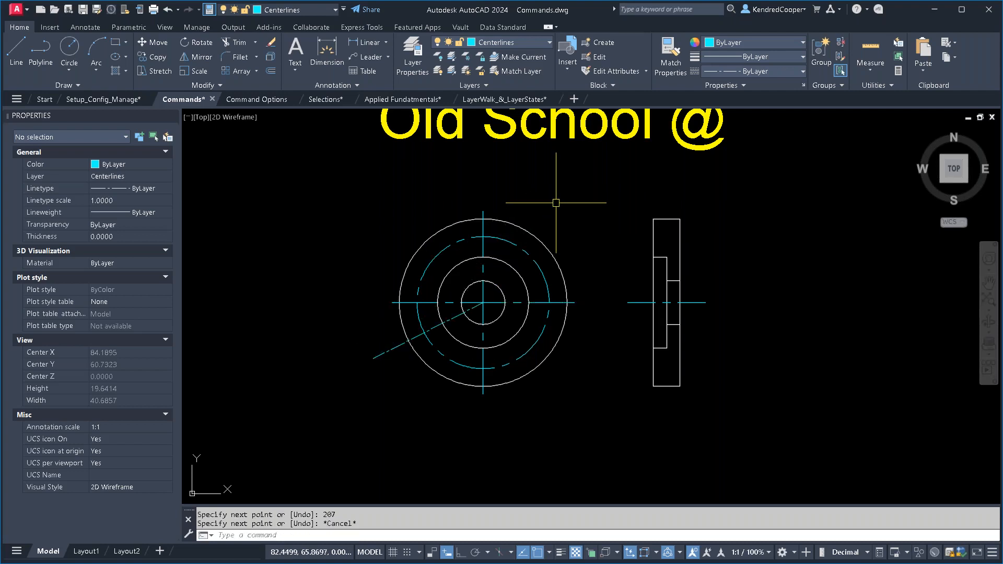
- Erase the angled centerline running from the concentric circles' center
text(e)
key(Return)
click(385, 352)
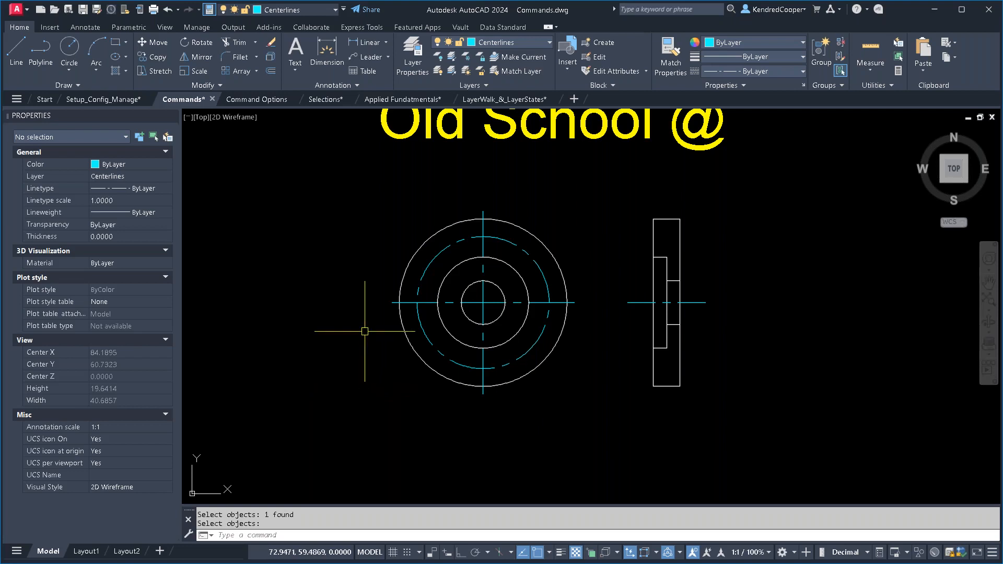
key(Return)
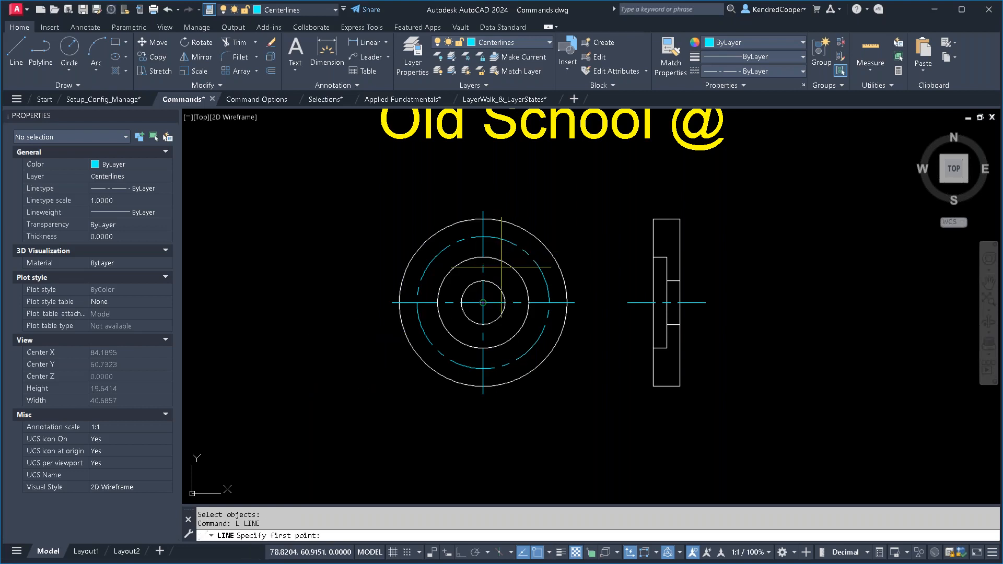
click(483, 303)
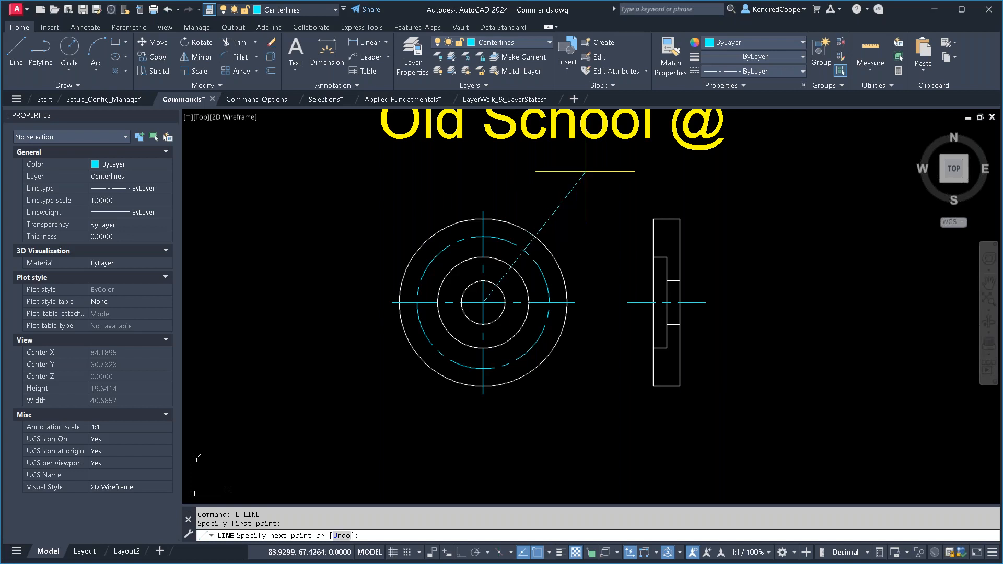
middle_drag(578, 179, 560, 229)
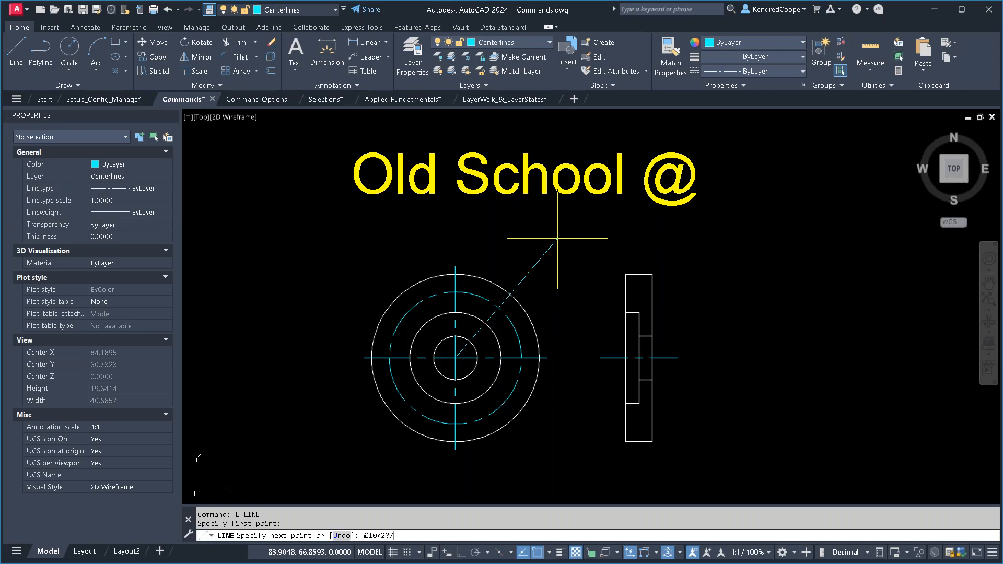
key(Return)
key(Return)
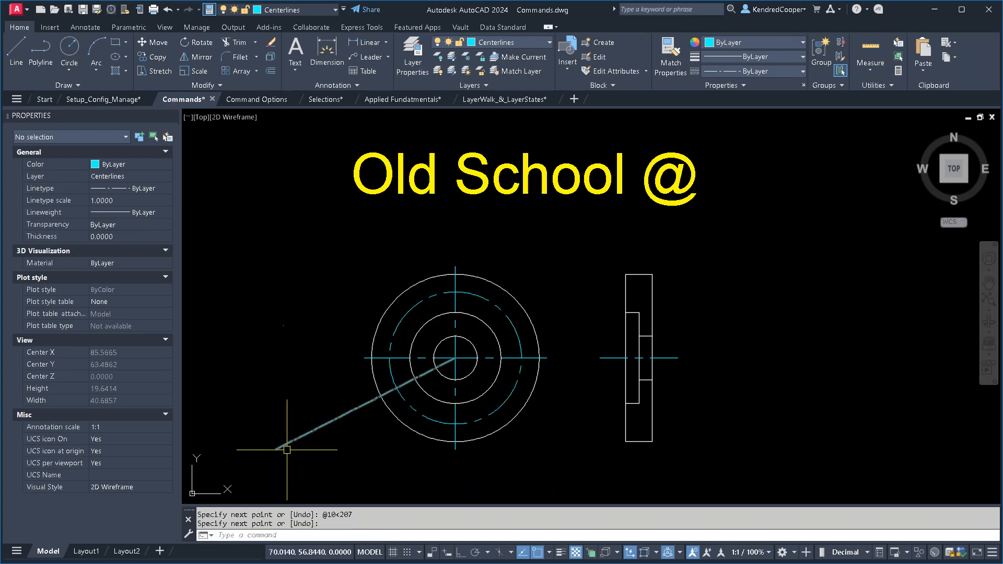
key(Escape)
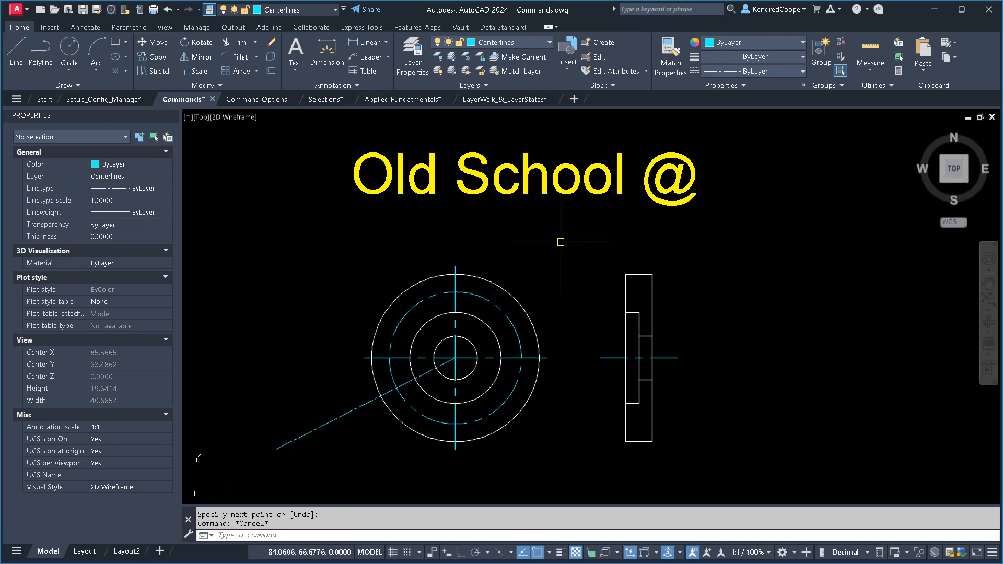
- Open the LayerWalk_&_LayerStates drawing through the Layer Walk & Layer States text hyperlink
scroll(561, 241, down, 2)
middle_drag(568, 260, 547, 197)
scroll(541, 268, down, 2)
middle_drag(538, 411, 542, 284)
click(528, 293)
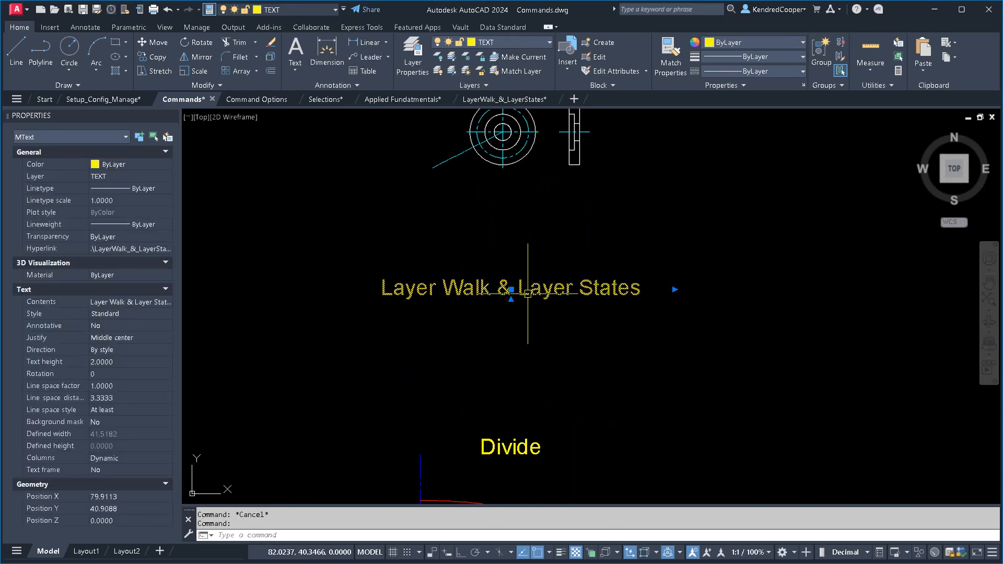
ctrl+click(528, 294)
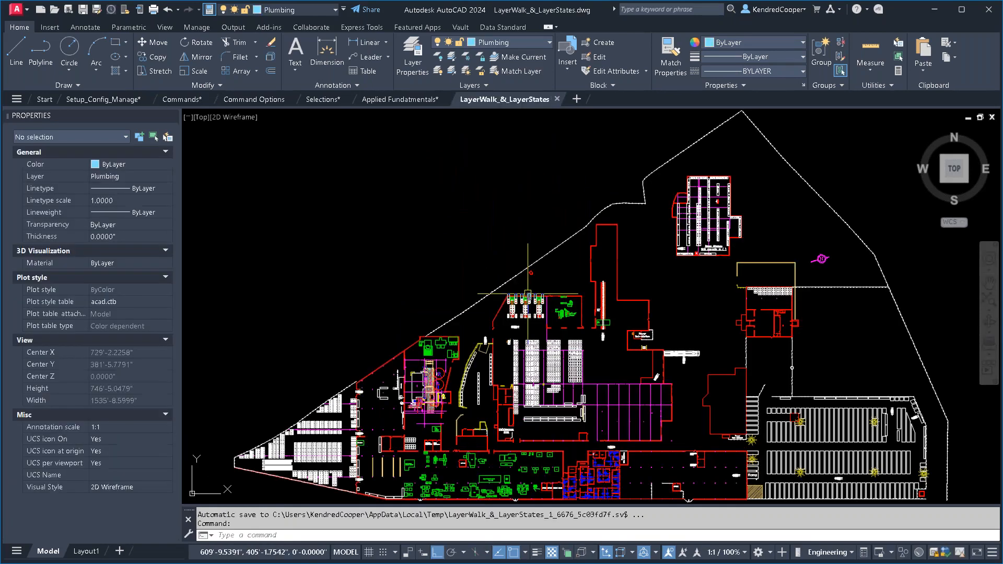
- Examine the plant drawing's layers in the Layer Properties Manager with the All filter, and close the manager
middle_drag(590, 288, 576, 246)
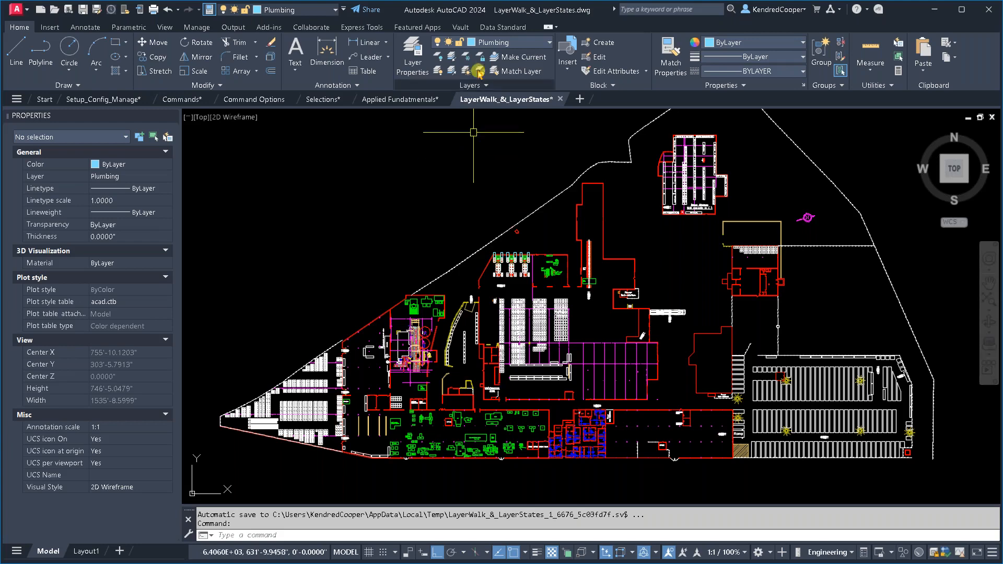
click(527, 44)
click(530, 47)
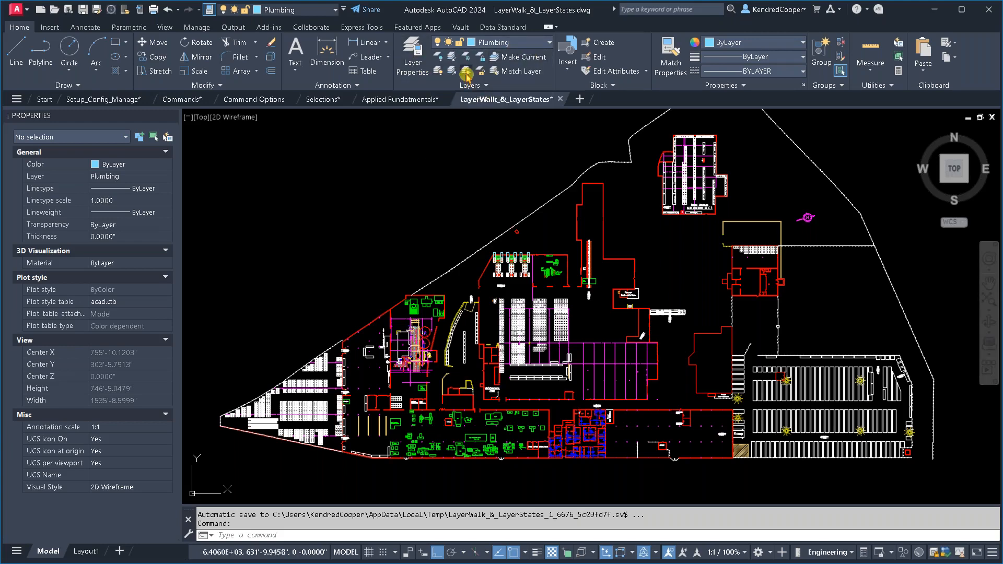
click(412, 57)
click(277, 198)
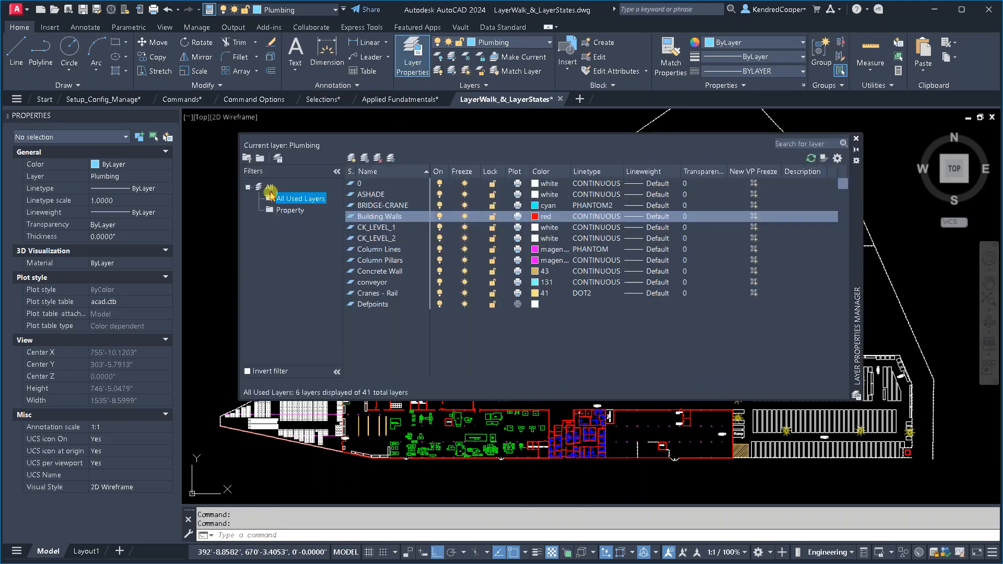
click(268, 189)
double_click(268, 189)
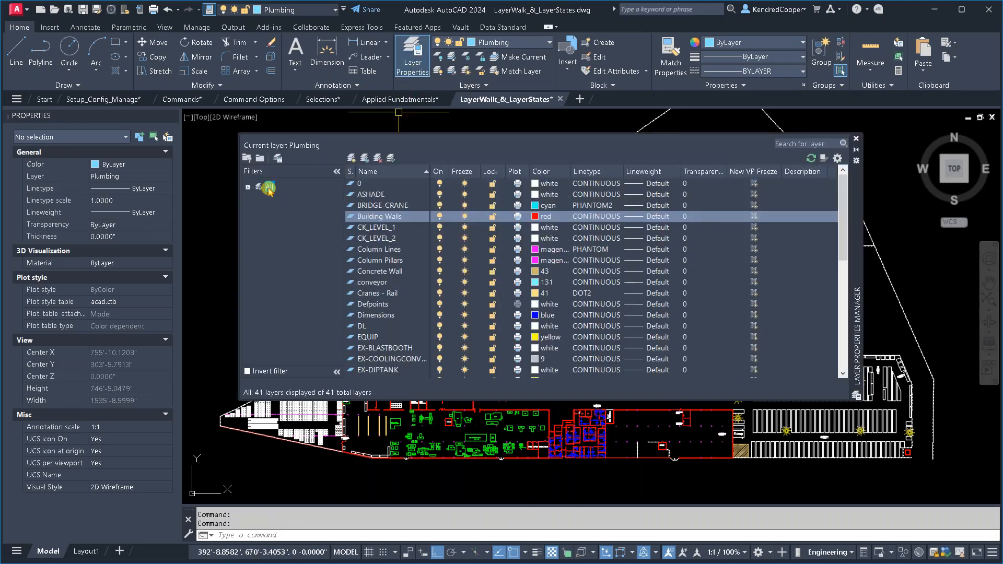
double_click(269, 189)
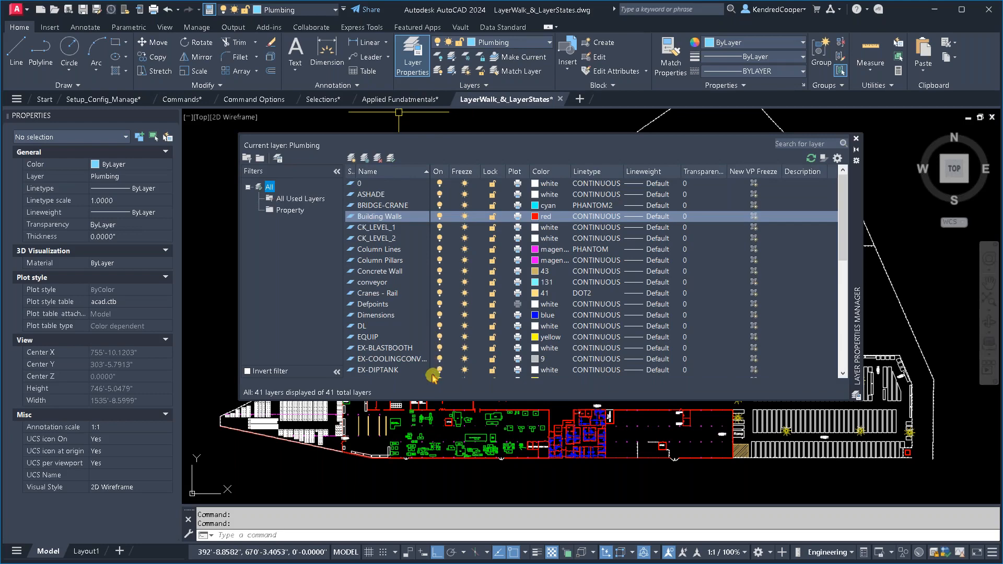
scroll(430, 289, down, 5)
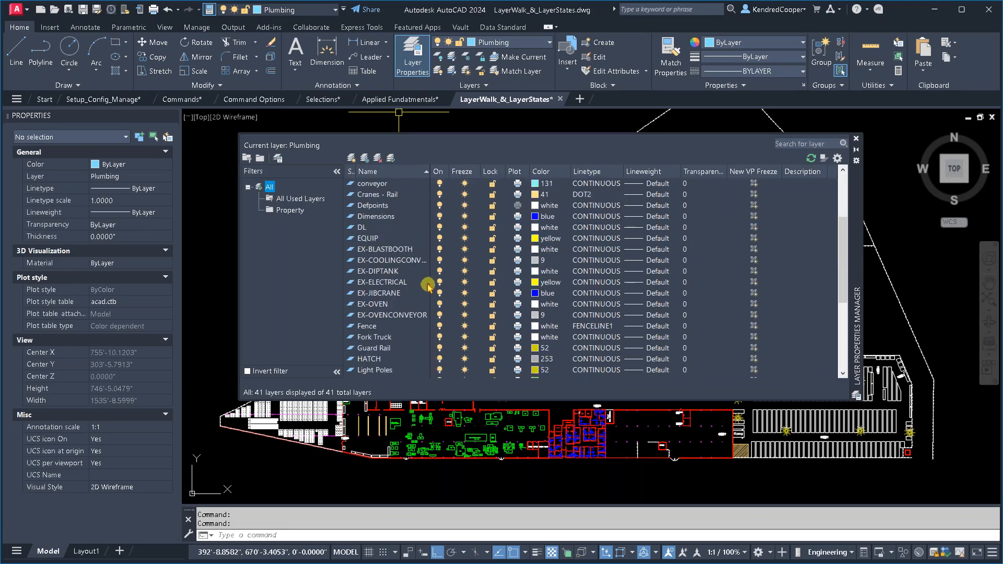
scroll(406, 330, up, 2)
click(856, 139)
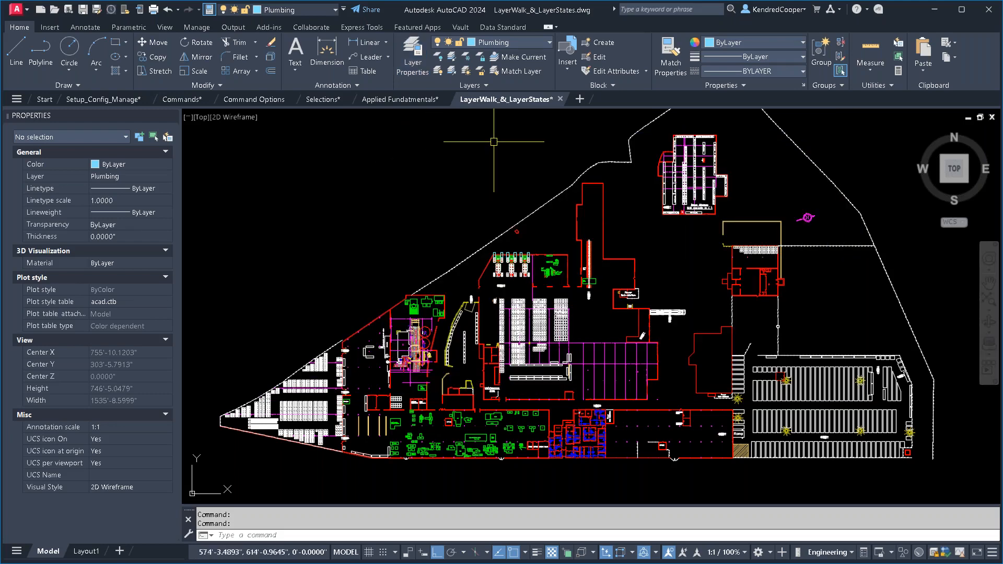
- Use Layer Walk to view only the Building Walls and Column Pillars layers, and exit with the previous layer states restored
click(481, 87)
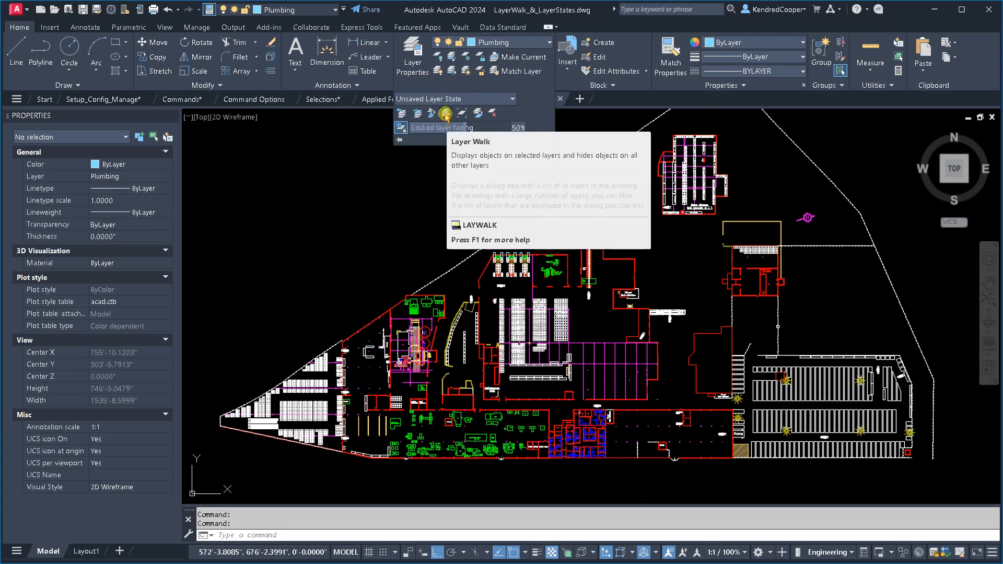
click(446, 114)
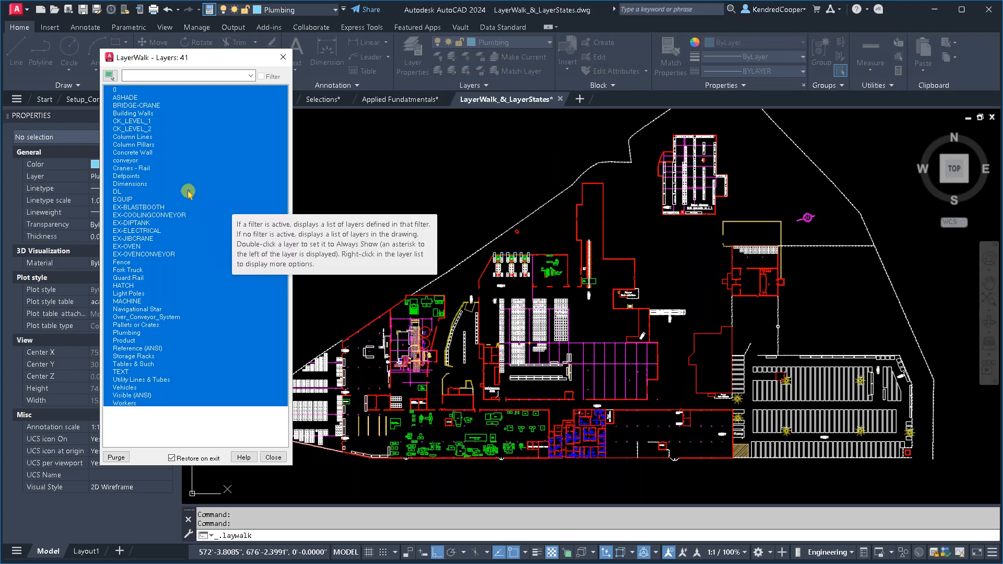
click(143, 114)
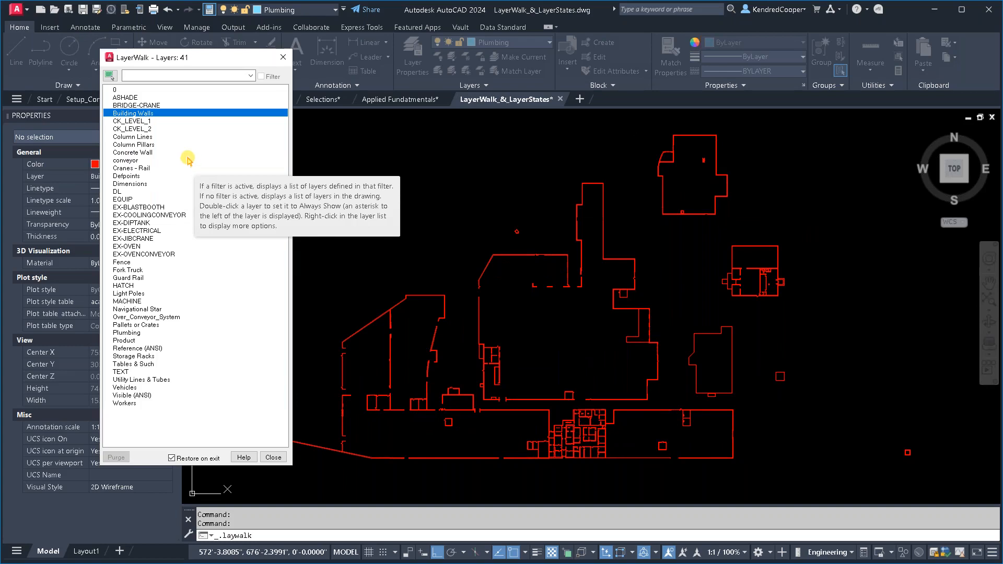
ctrl+click(147, 145)
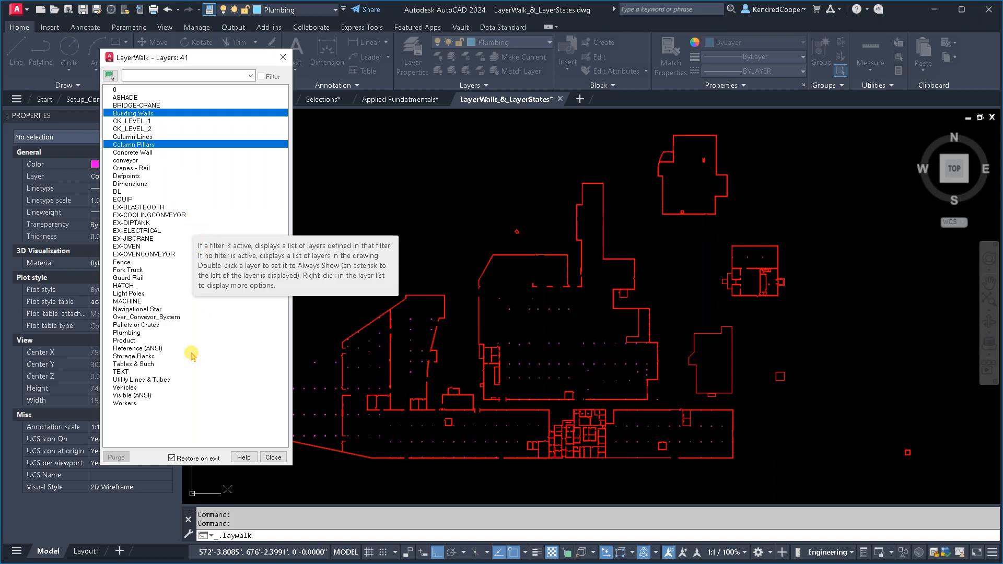
click(273, 458)
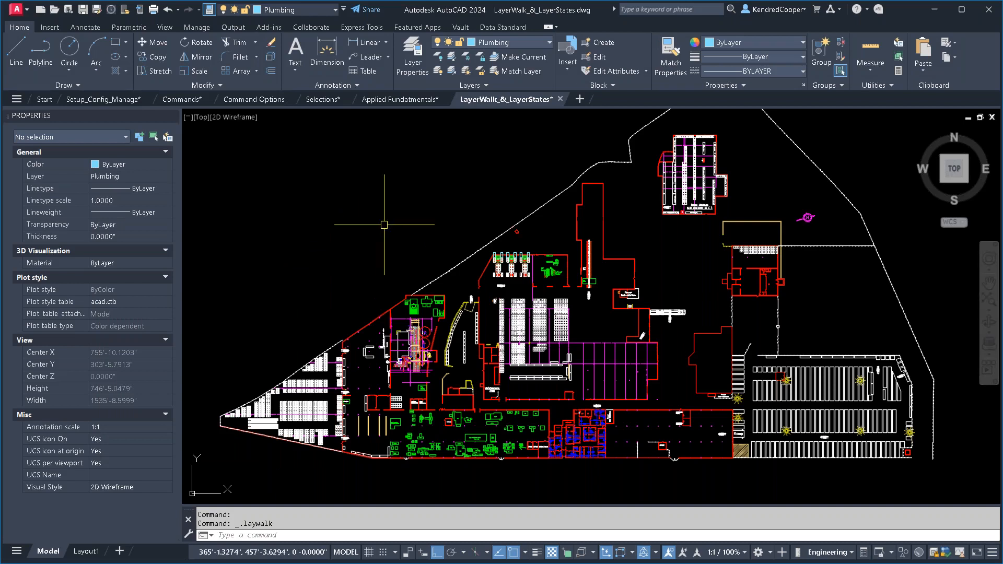
- Use Layer Walk to keep only Building Walls, Column Pillars, Light Poles, Fence and Concrete Wall on, with Restore on exit disabled
click(481, 85)
click(446, 113)
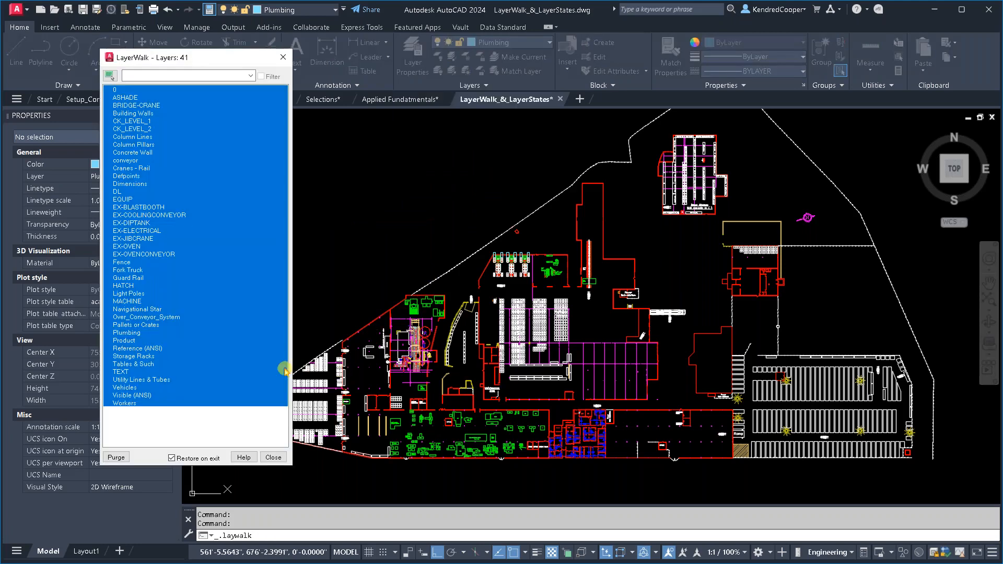
click(156, 113)
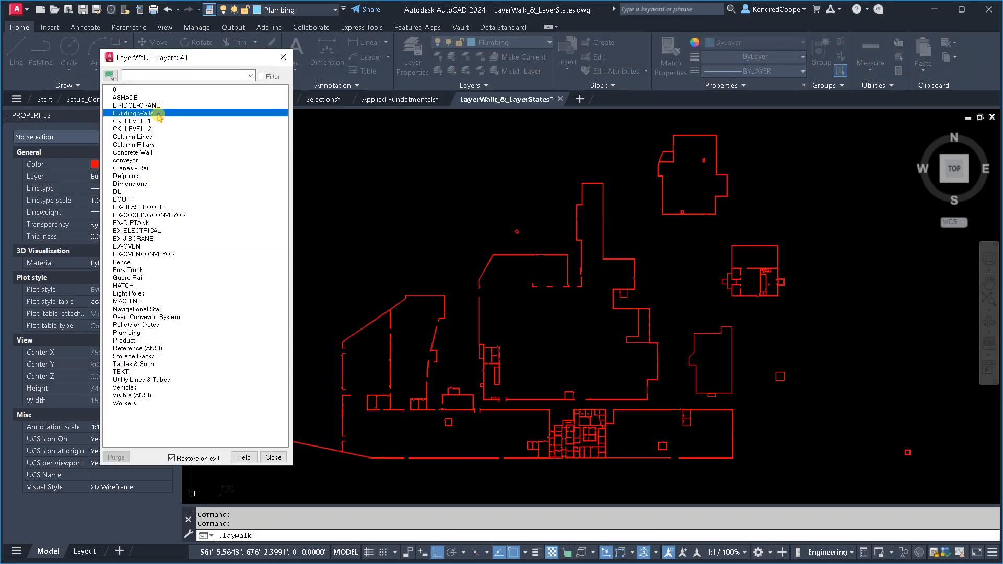
ctrl+click(150, 145)
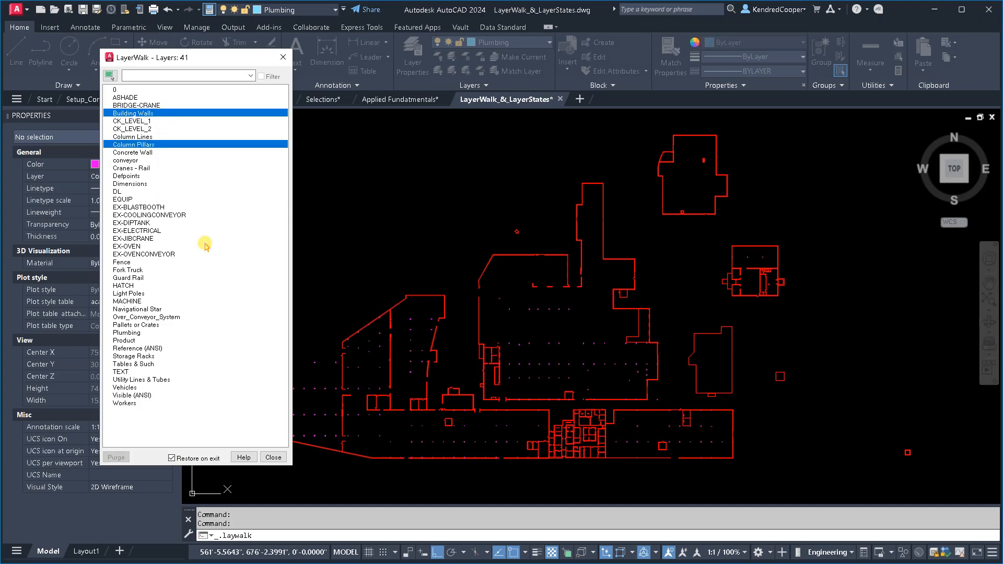
ctrl+click(150, 294)
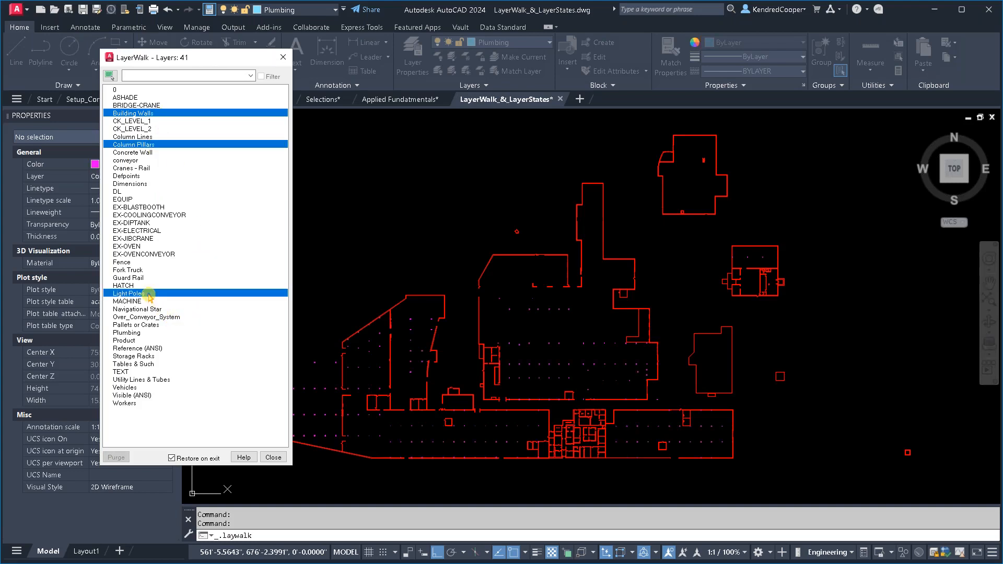
ctrl+click(155, 263)
ctrl+click(161, 152)
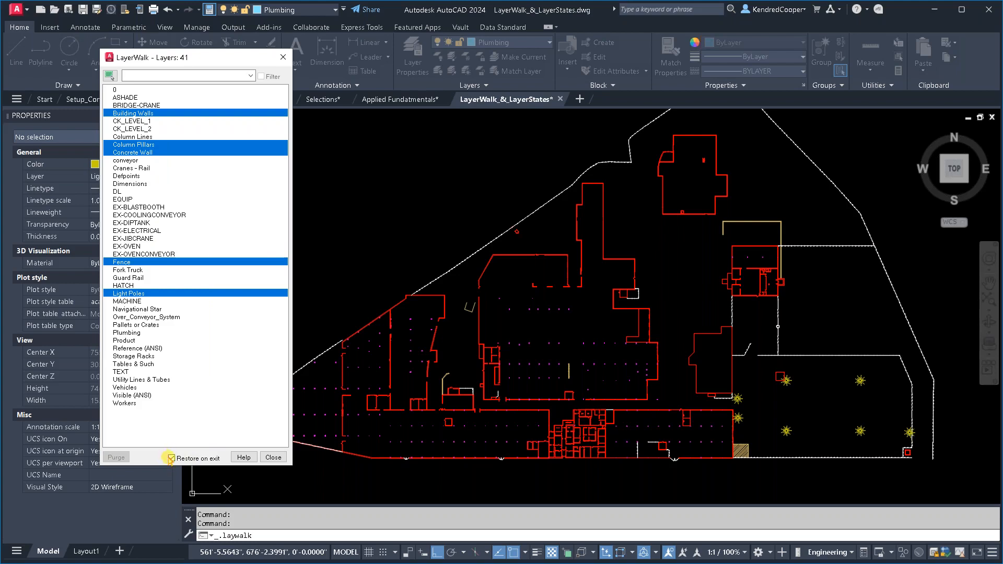
click(274, 458)
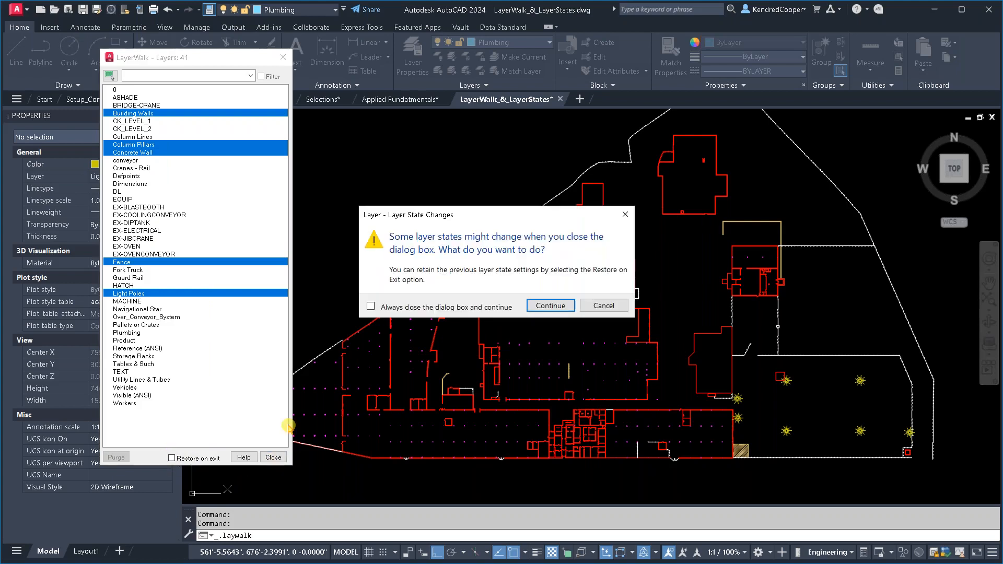
click(556, 308)
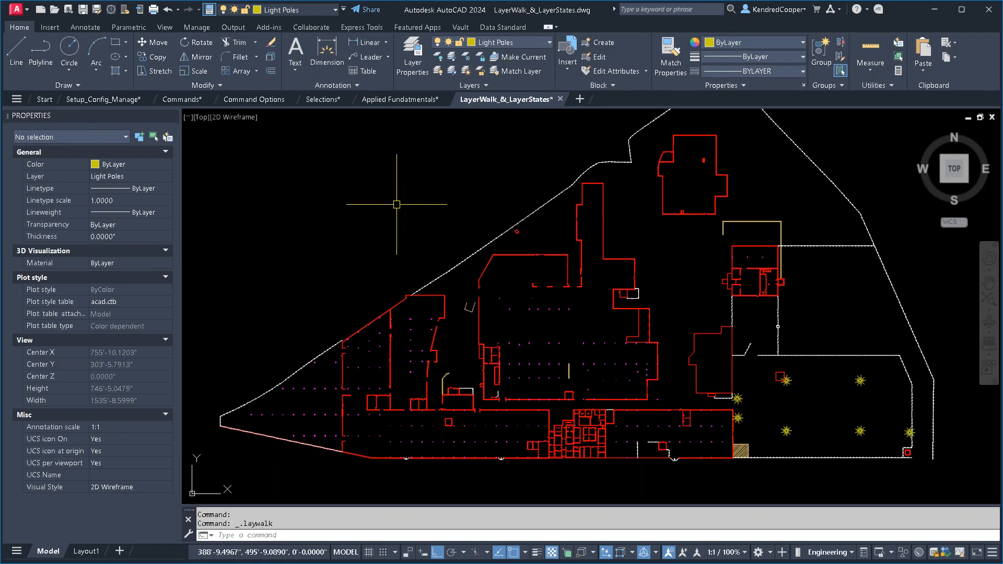
- Check the on/off states in the layer list and turn all layers in the drawing back on
click(526, 44)
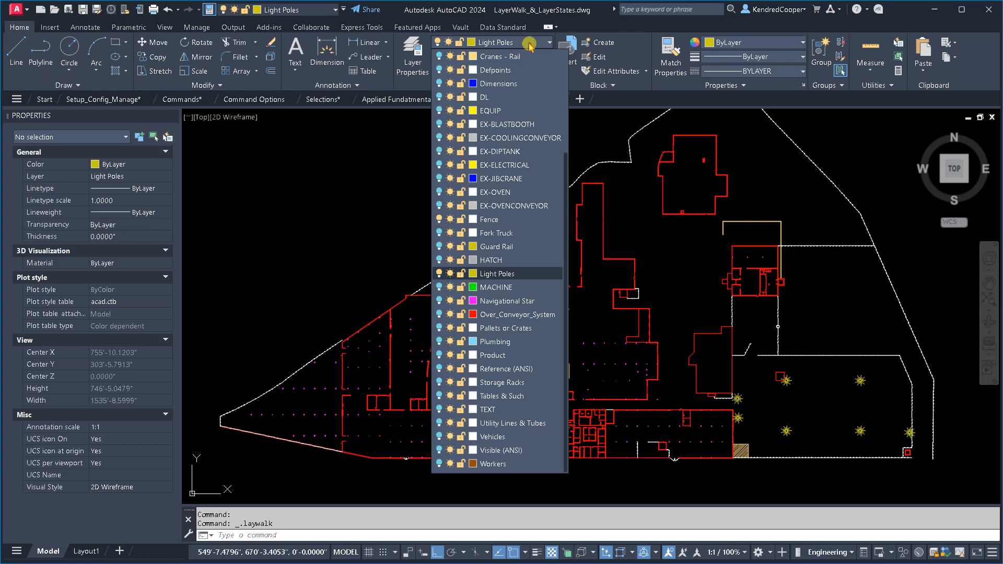
click(529, 45)
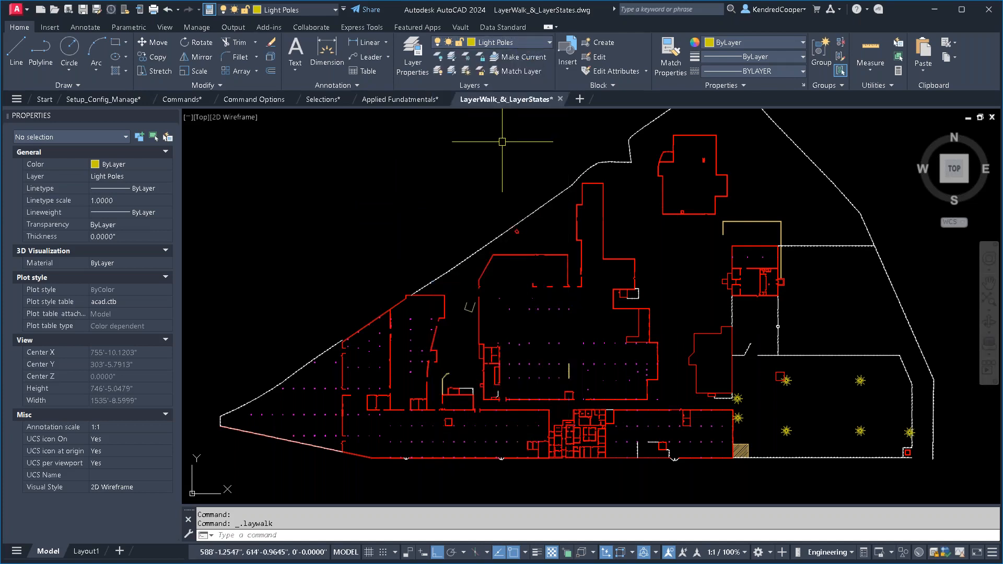
click(437, 73)
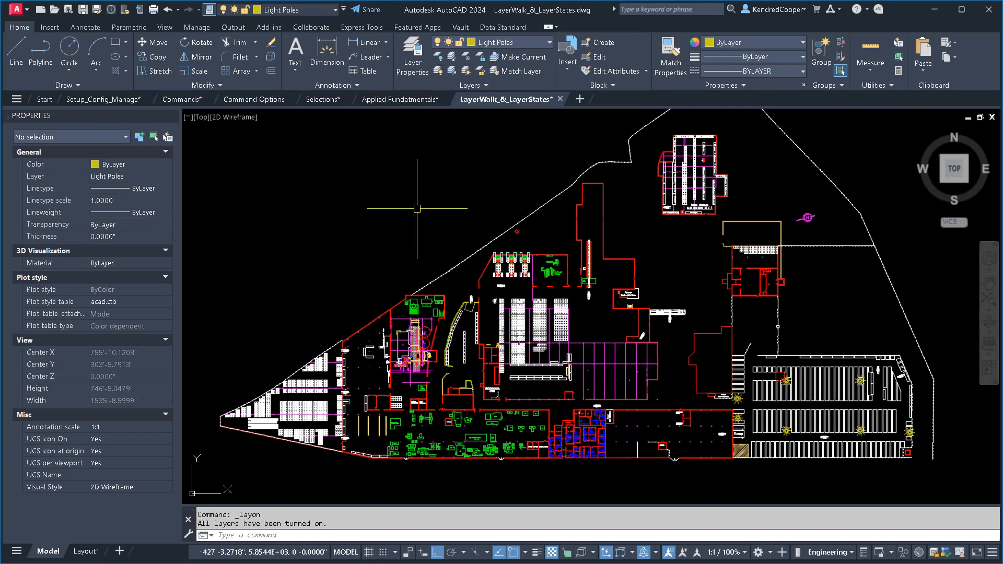
key(Escape)
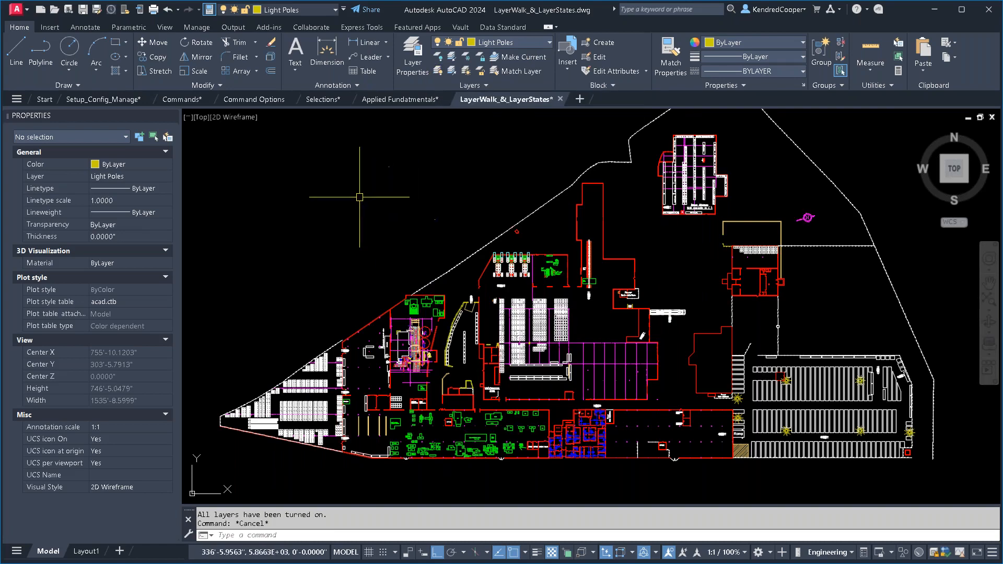
- Switch to the Commands drawing, bring up its Divide example, and make Object Lines the current layer
click(191, 99)
middle_drag(612, 433, 576, 274)
scroll(520, 314, up, 4)
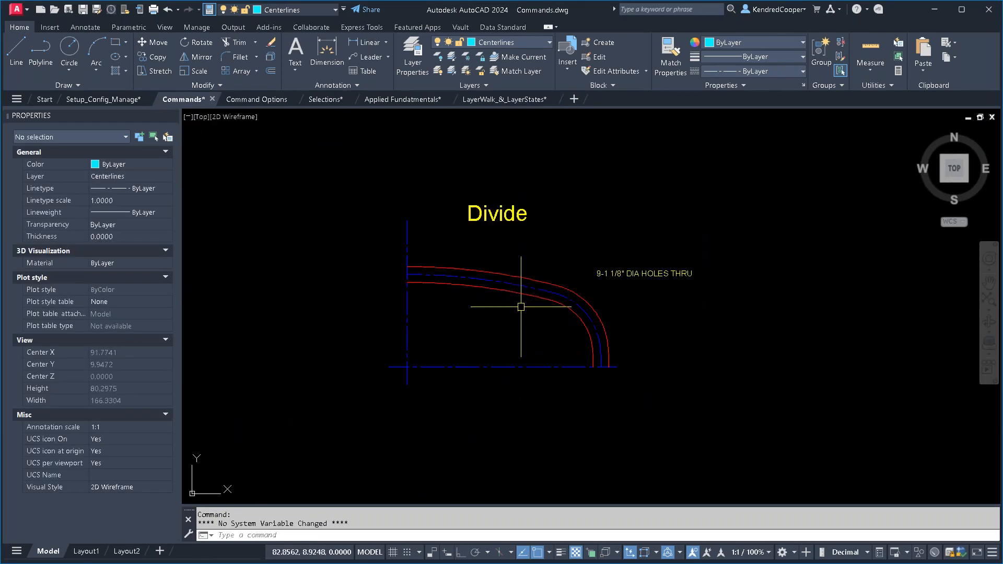
middle_drag(539, 303, 546, 332)
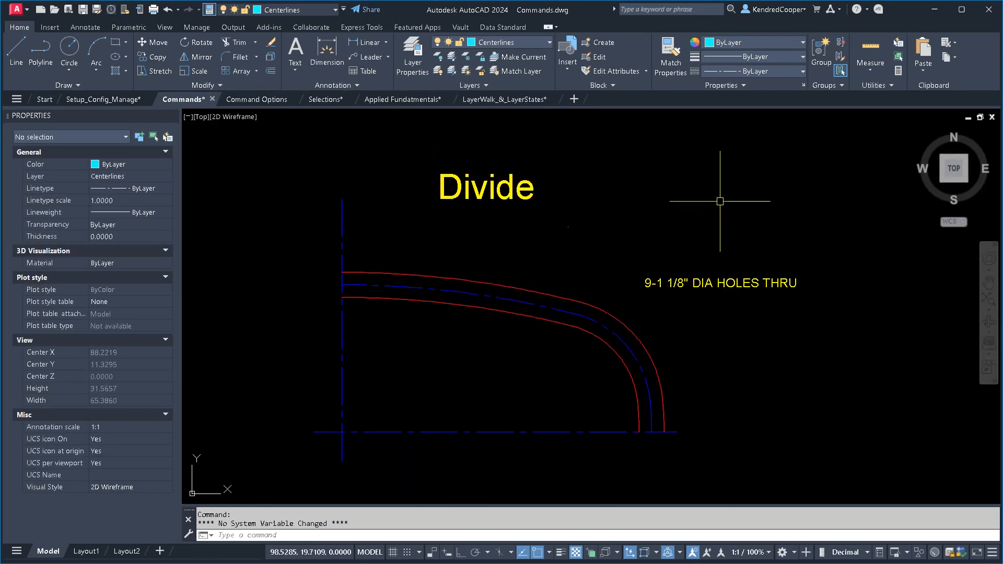
middle_drag(682, 217, 638, 291)
middle_drag(665, 208, 587, 223)
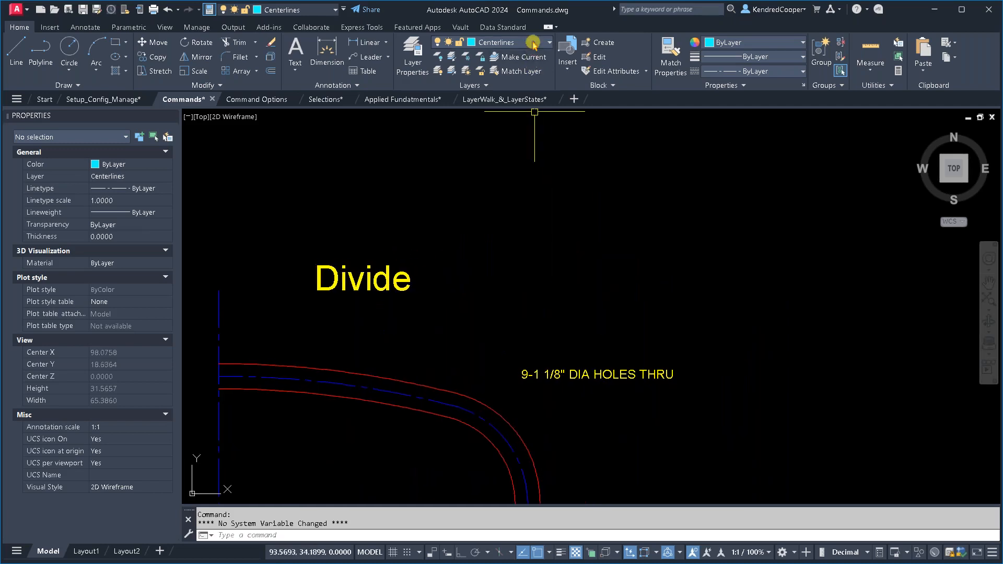
click(533, 42)
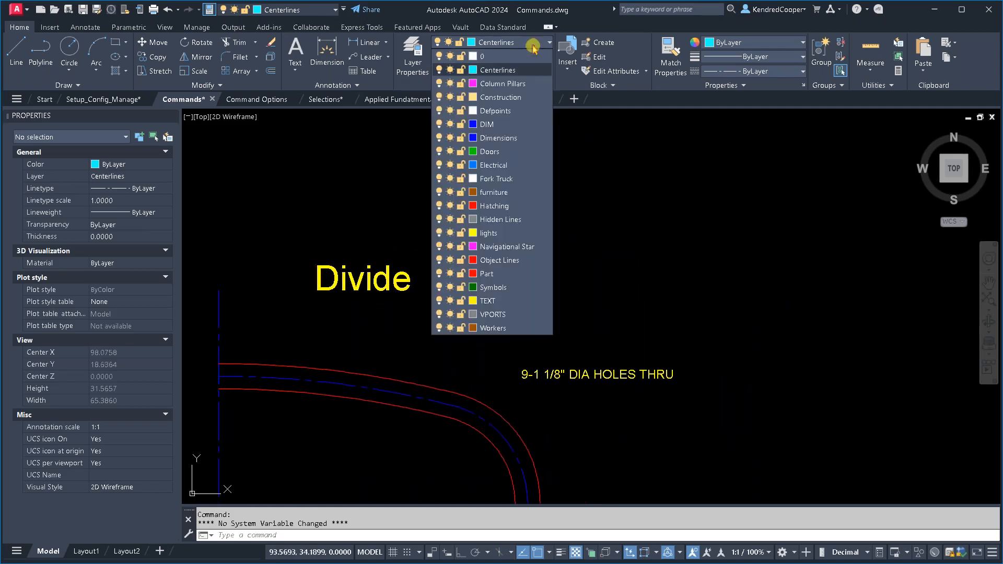
click(527, 260)
- Draw a nearly horizontal line about 13.8 units long above the hole note and a circle to its lower right
text(l)
key(Return)
click(572, 245)
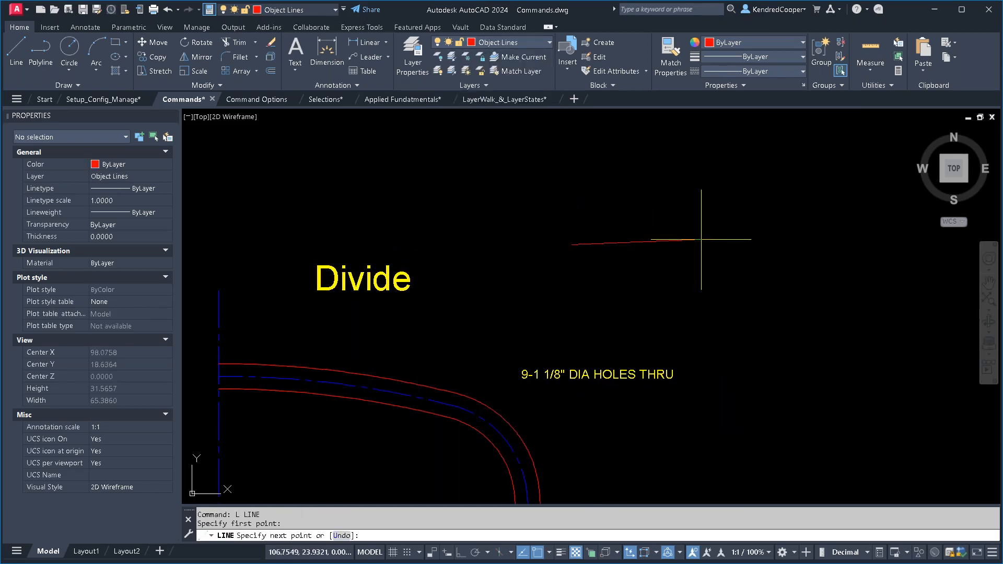
click(745, 239)
key(Return)
text(c)
key(Return)
click(815, 344)
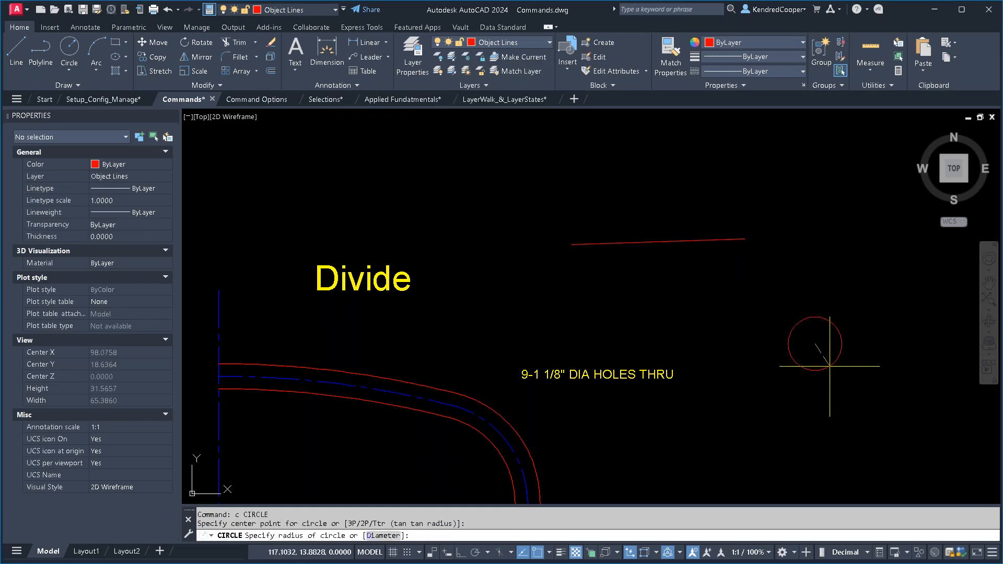
scroll(739, 250, up, 2)
middle_drag(740, 249, 571, 255)
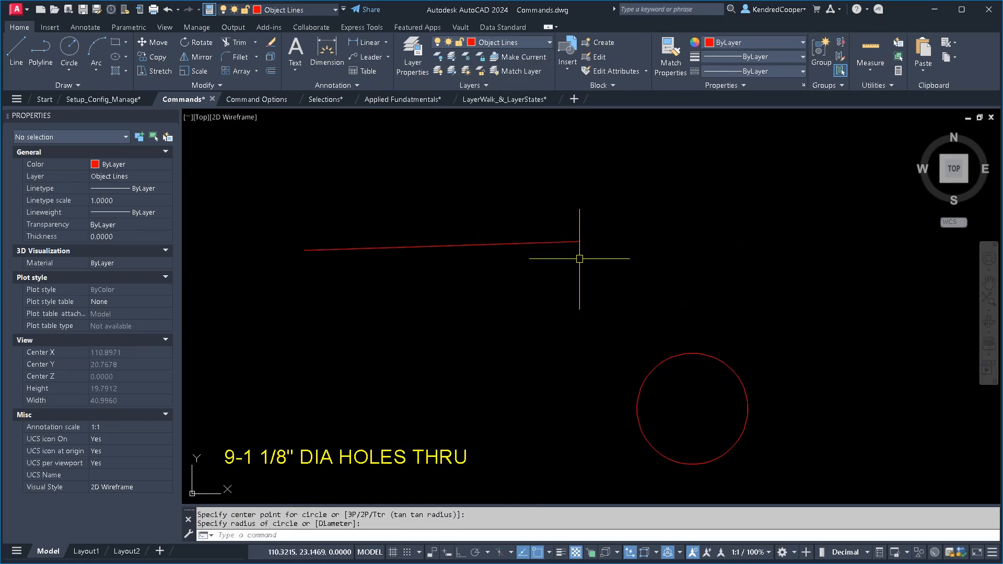
- Make layer 0 current and turn on dynamic input
click(525, 43)
click(507, 57)
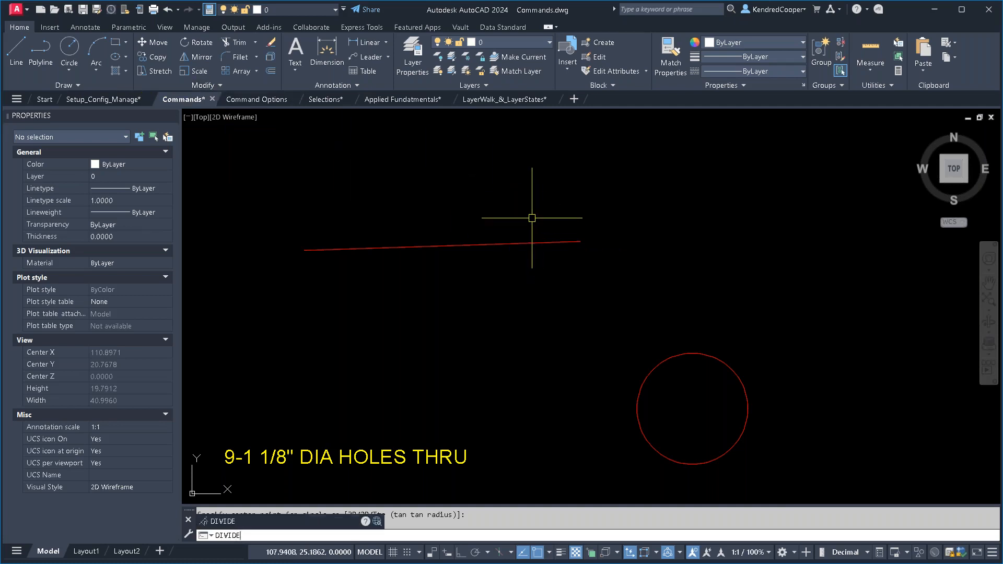
key(Return)
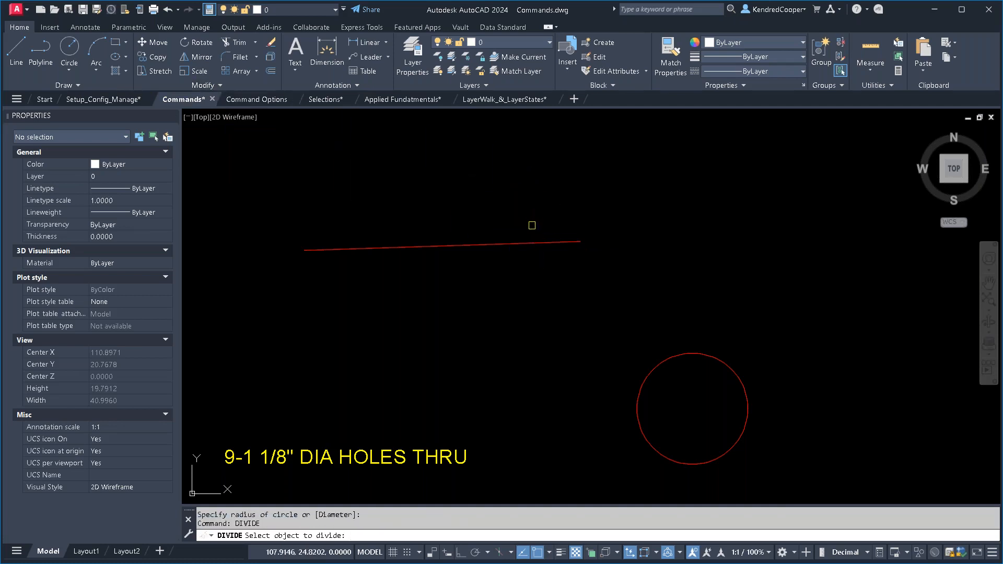
key(Escape)
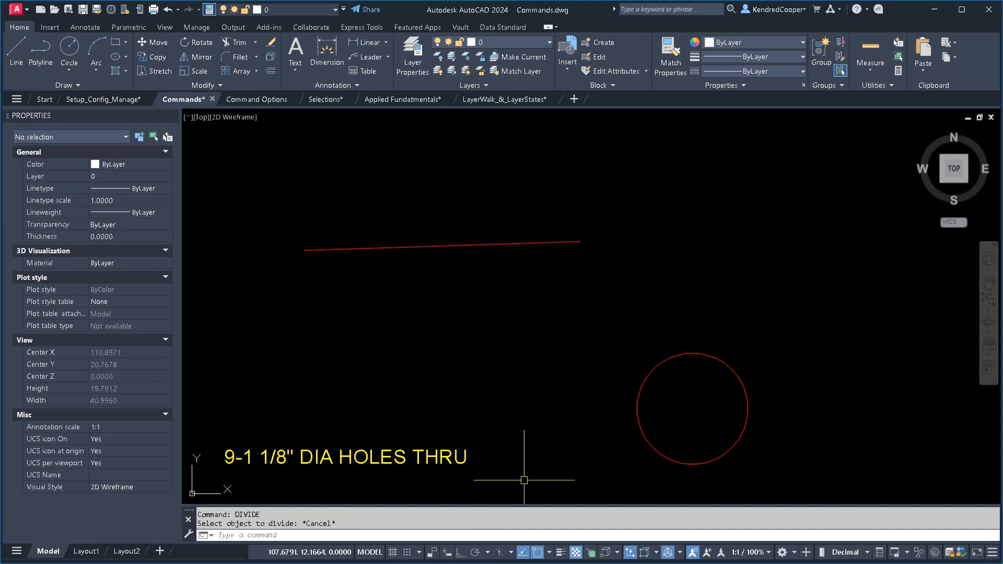
click(448, 554)
- Divide the nearly horizontal line into 4 equal segments with the Divide command
key(Return)
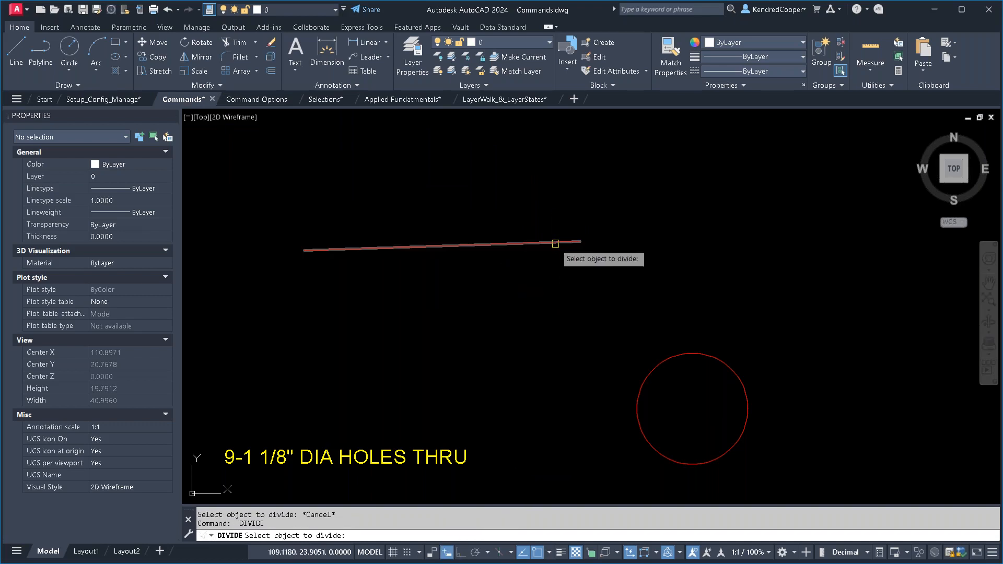
click(556, 243)
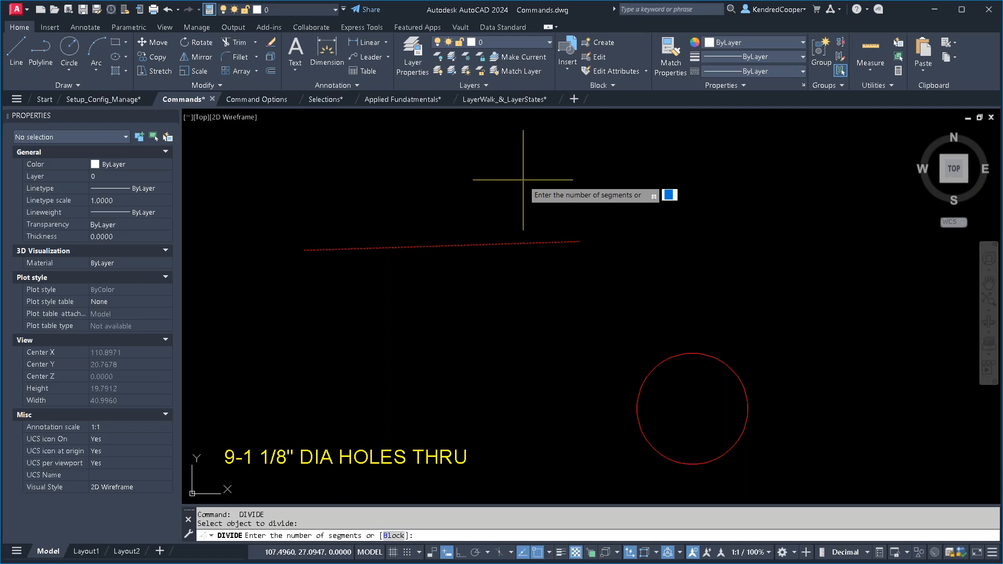
key(Return)
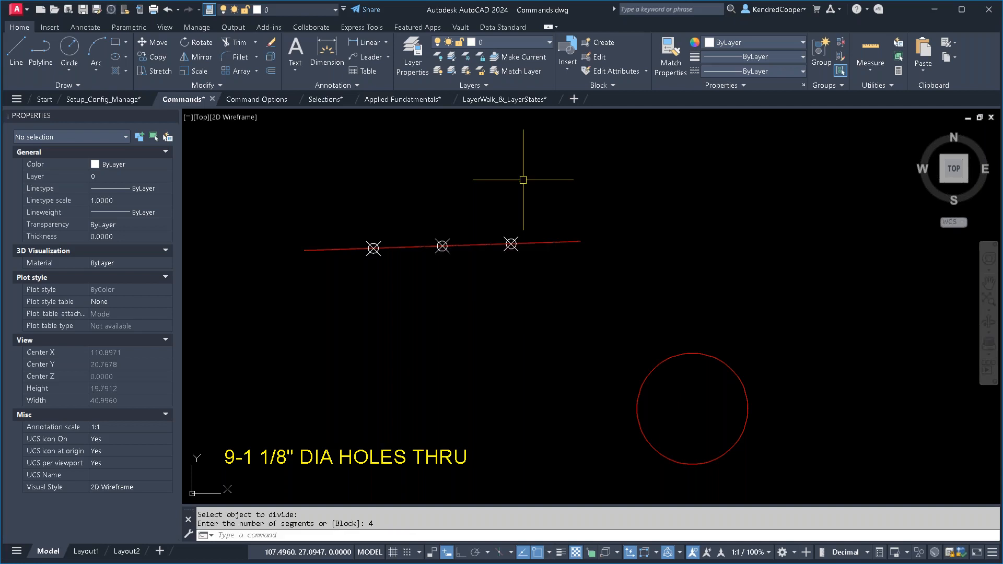
- Examine the point markers along the divided line and select the line to check whether it is still one object
click(363, 219)
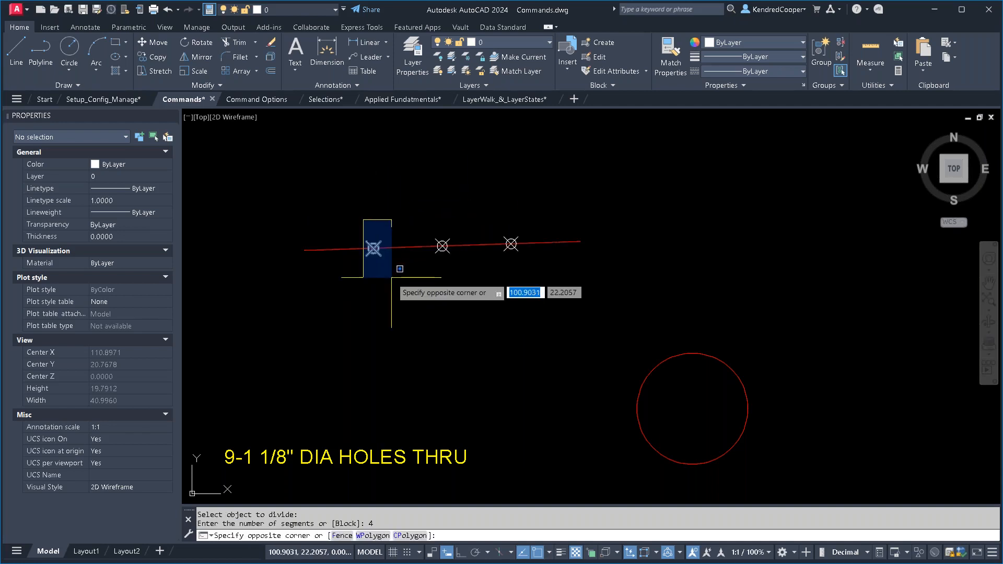
click(403, 194)
click(431, 215)
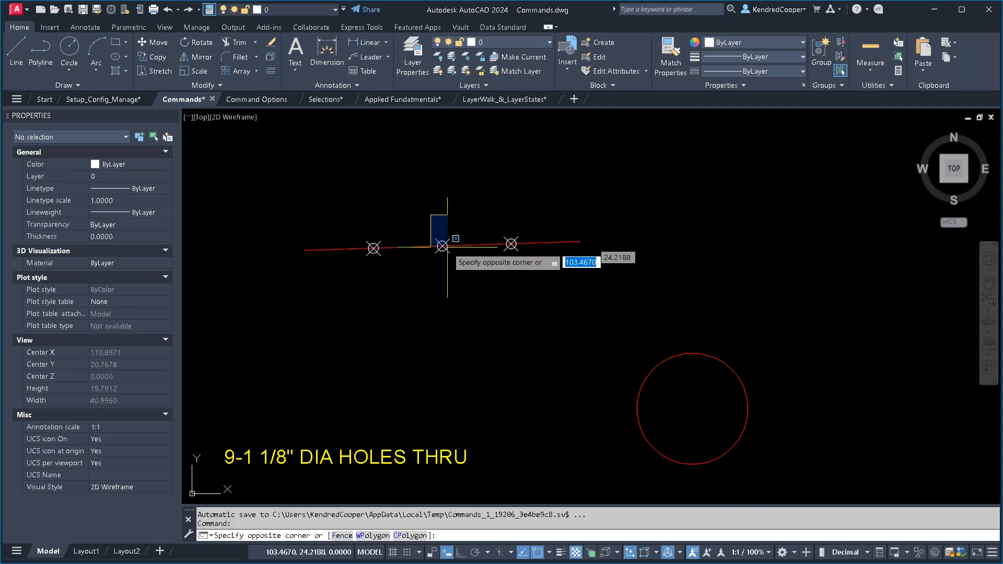
key(Escape)
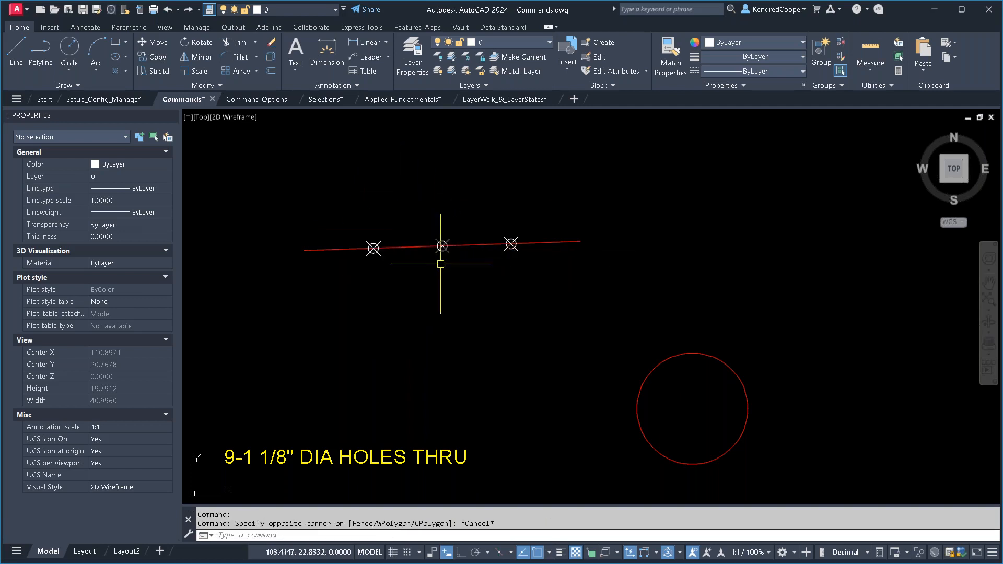
click(565, 244)
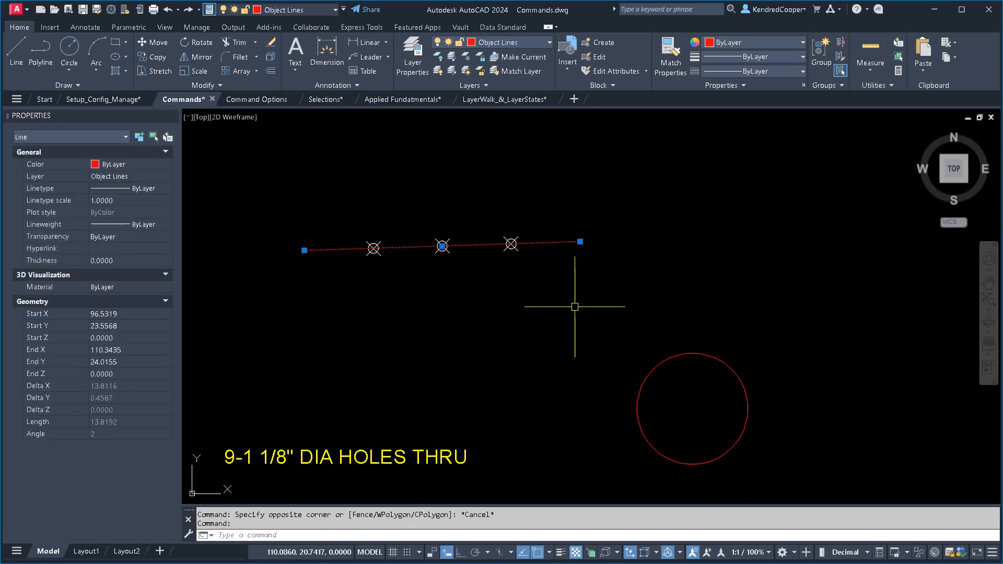
key(Escape)
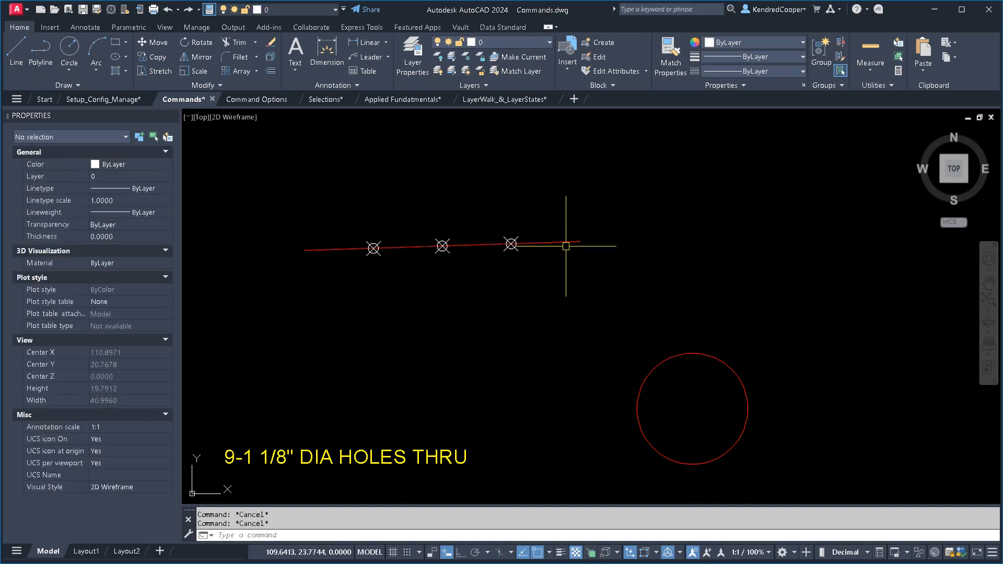
click(344, 224)
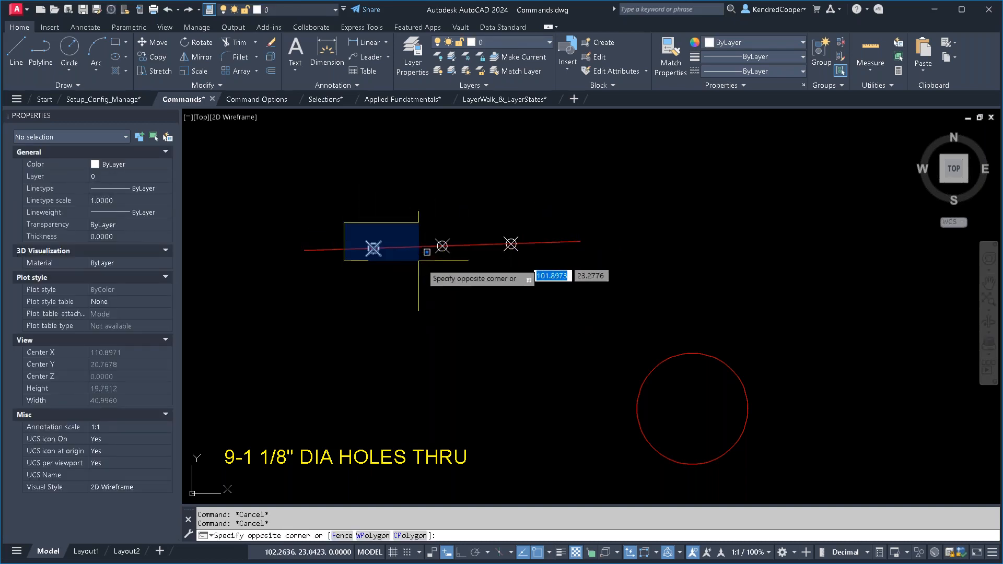
click(413, 210)
key(Escape)
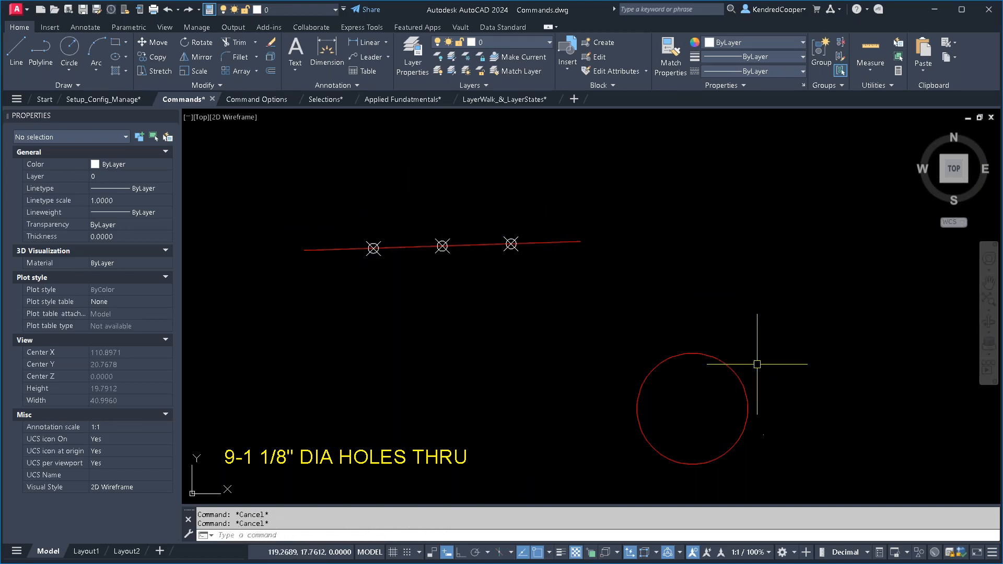
- Divide the circle into 12 equal segments with the Divide command
text(divide)
key(Return)
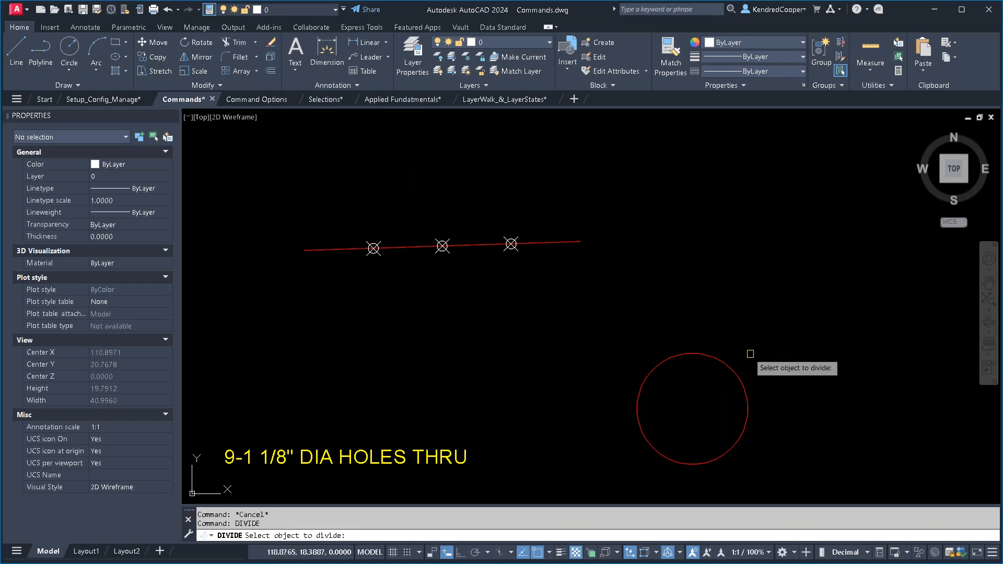
click(735, 375)
text(12)
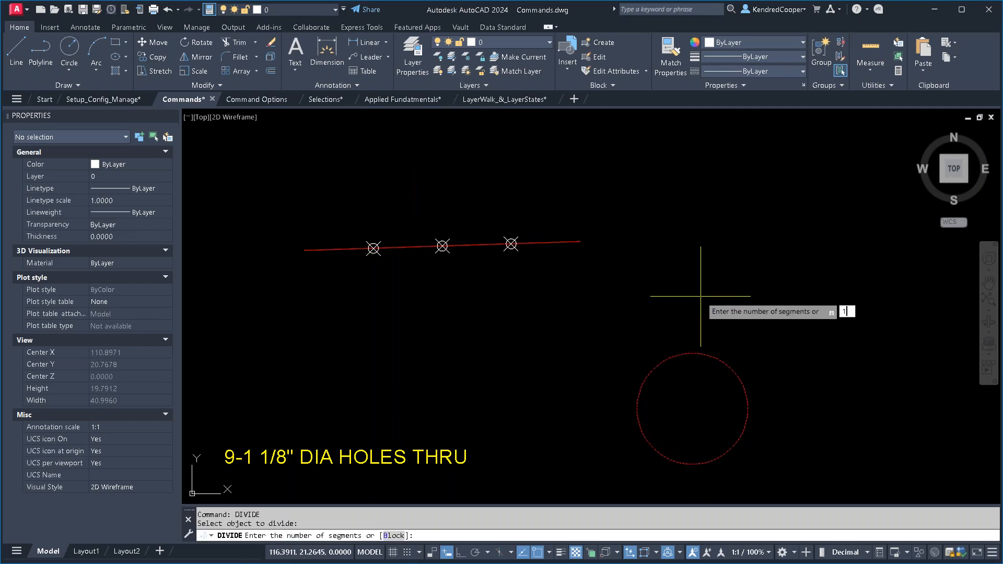
key(Return)
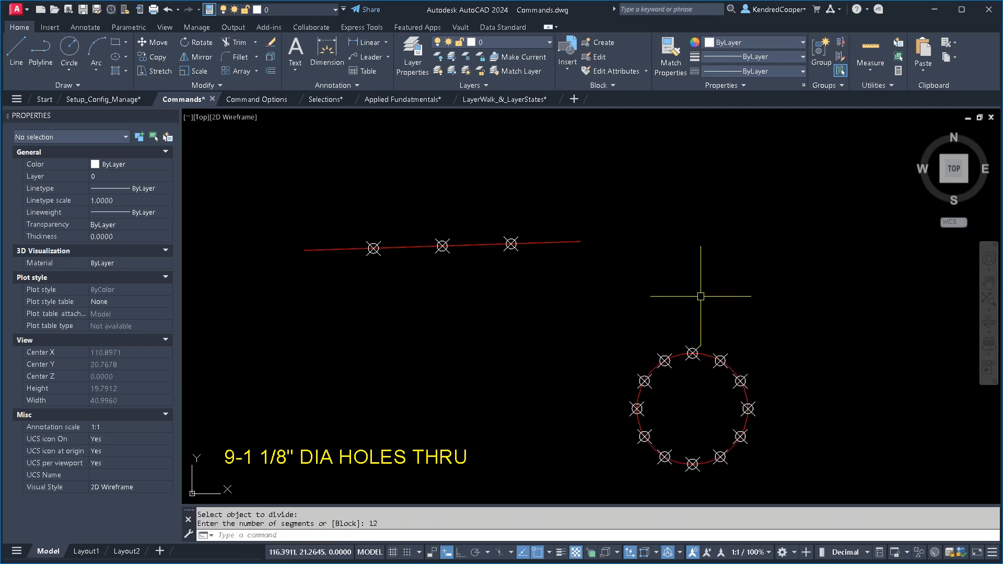
- Inspect the curved part's inner red edge segments and its blue centerline, comparing their object types
scroll(610, 309, down, 3)
middle_drag(538, 340, 796, 204)
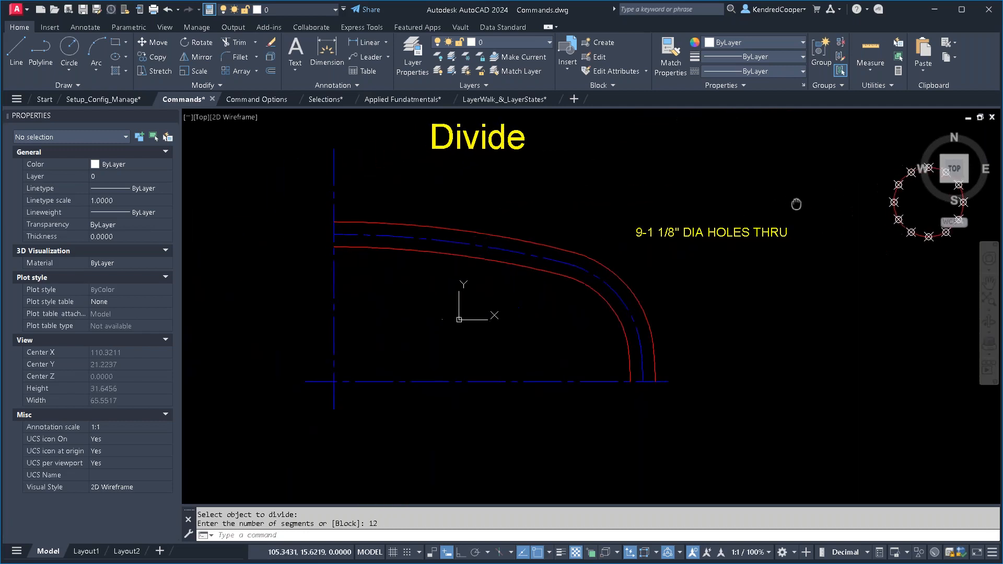
scroll(562, 287, up, 3)
mouse_move(562, 287)
middle_down()
mouse_move(652, 299)
mouse_move(661, 321)
middle_up()
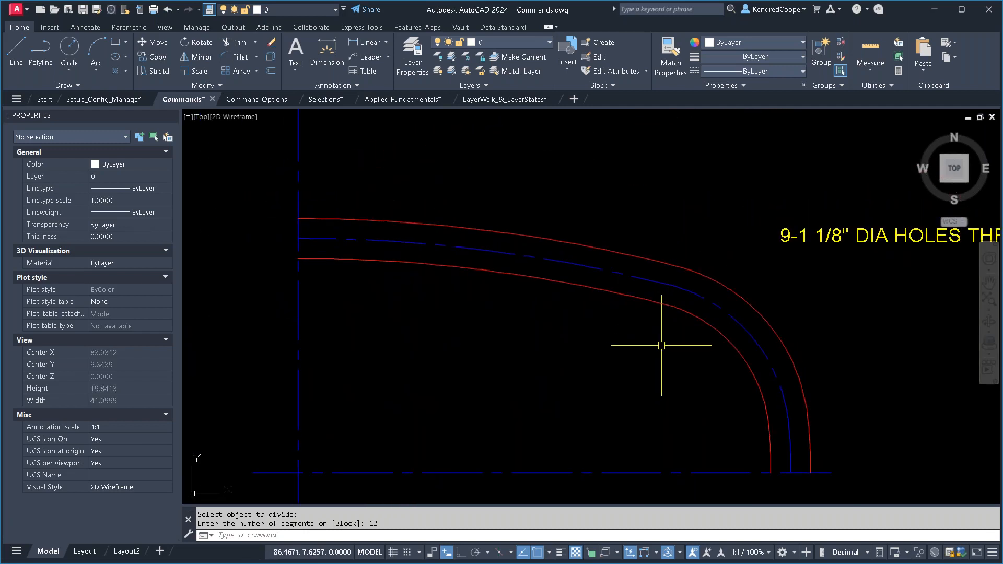
click(634, 299)
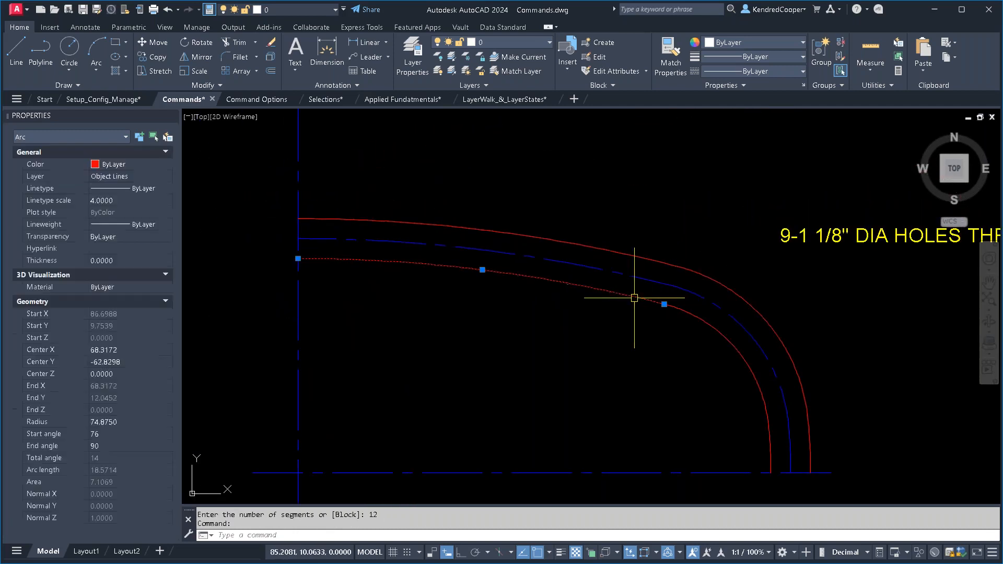
click(707, 322)
click(772, 454)
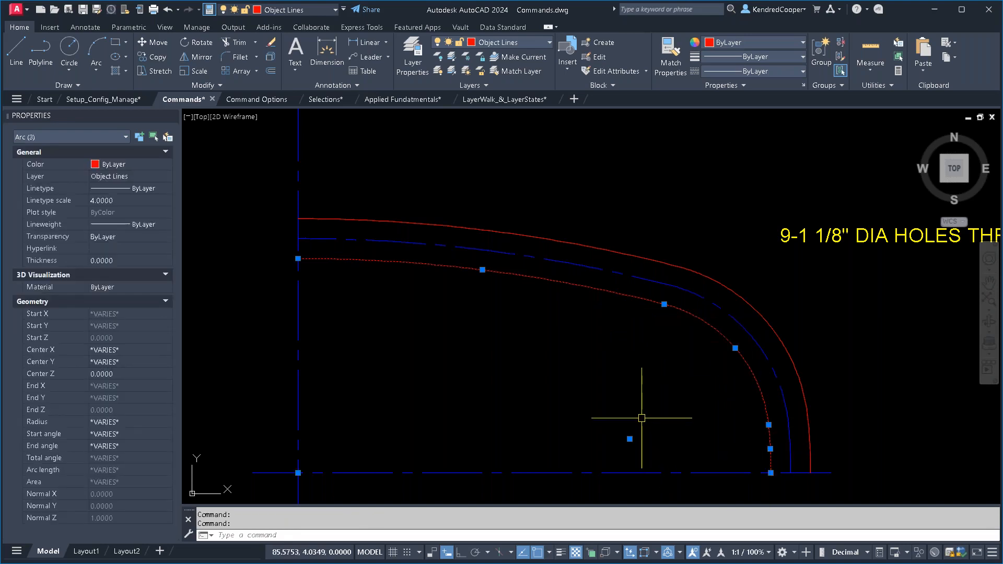
key(Escape)
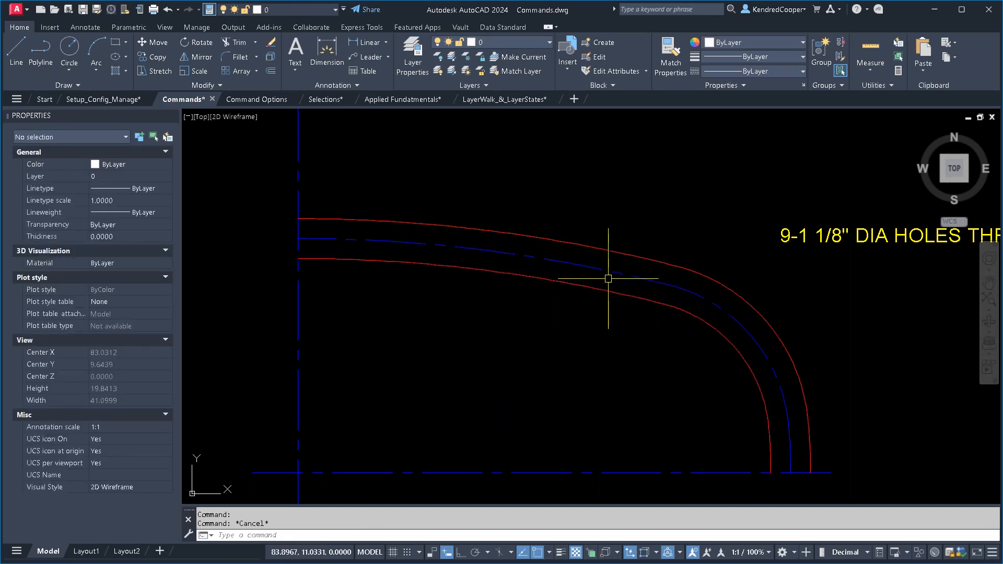
click(209, 85)
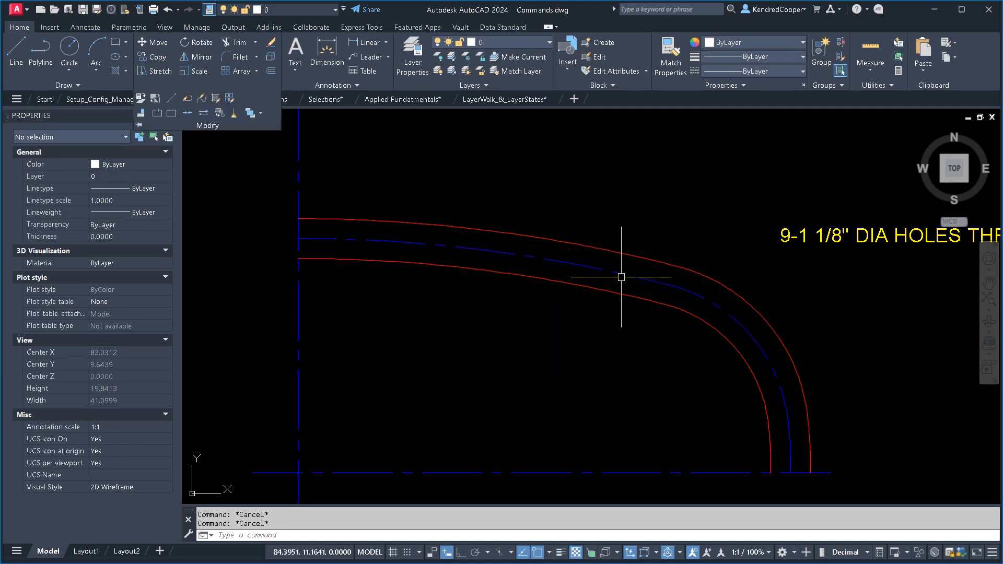
key(Escape)
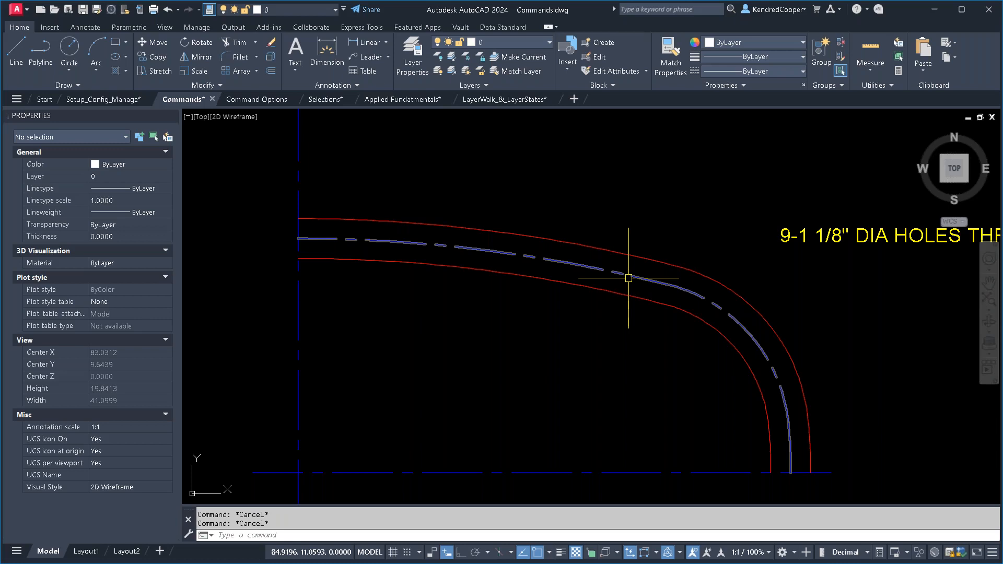
click(629, 278)
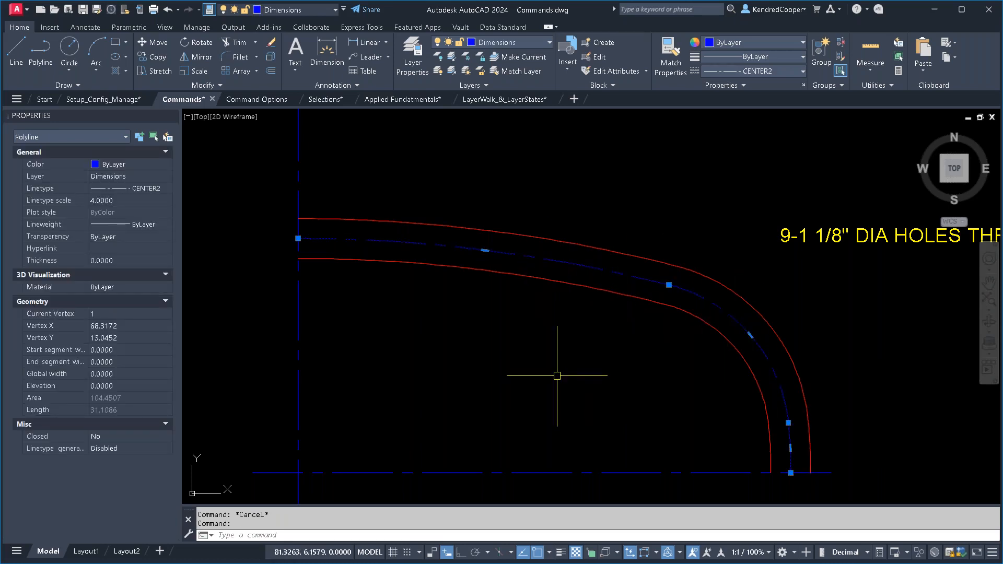
key(Escape)
- Divide the curved part's blue centerline polyline into 10 equal segments to mark the hole locations
text(divide)
key(Return)
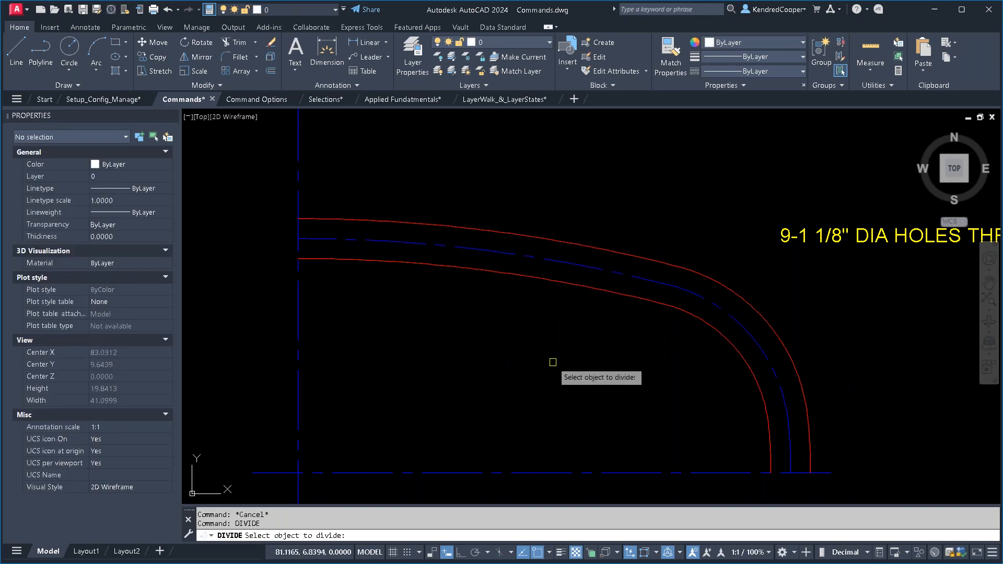
click(571, 260)
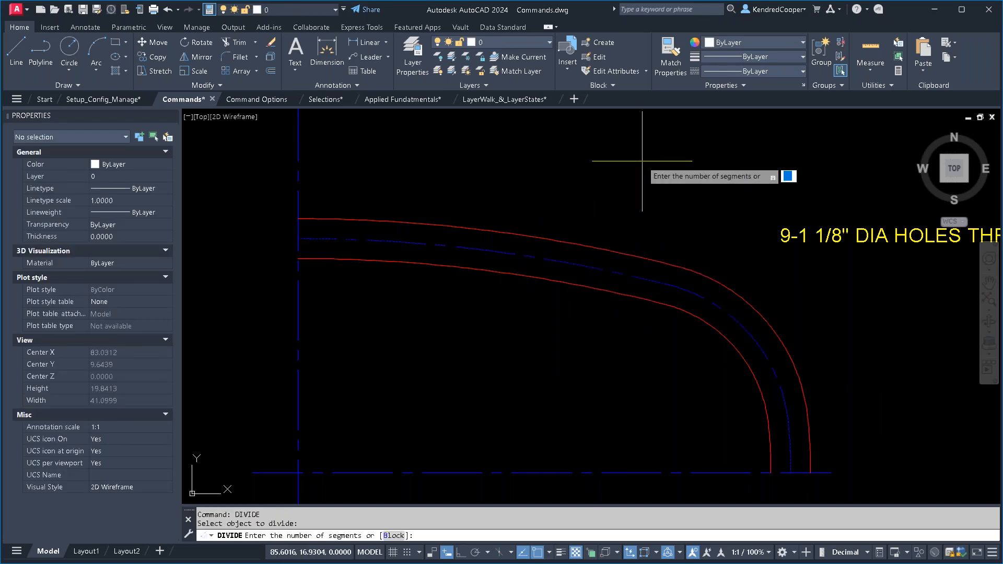
key(Return)
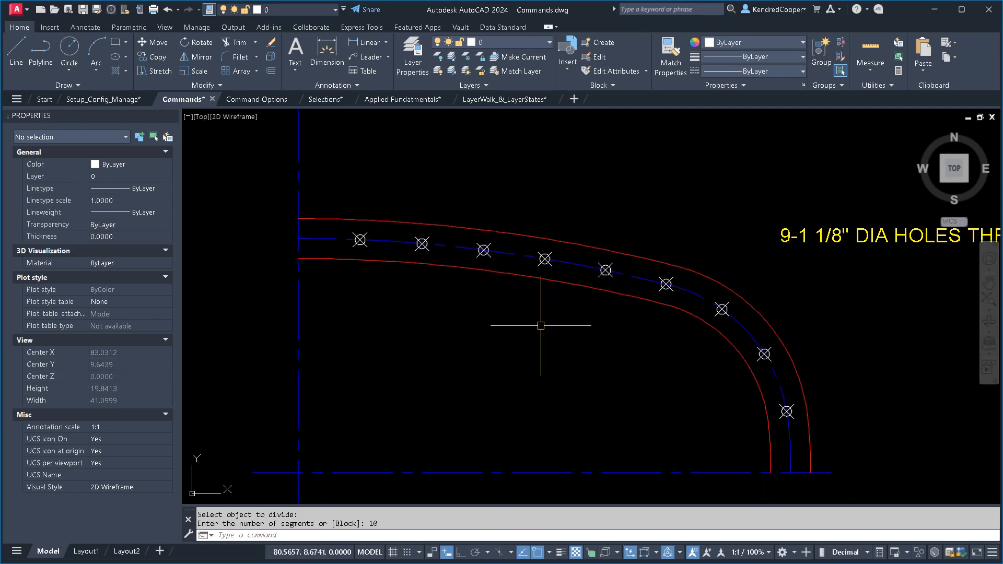
key(Escape)
scroll(538, 322, down, 2)
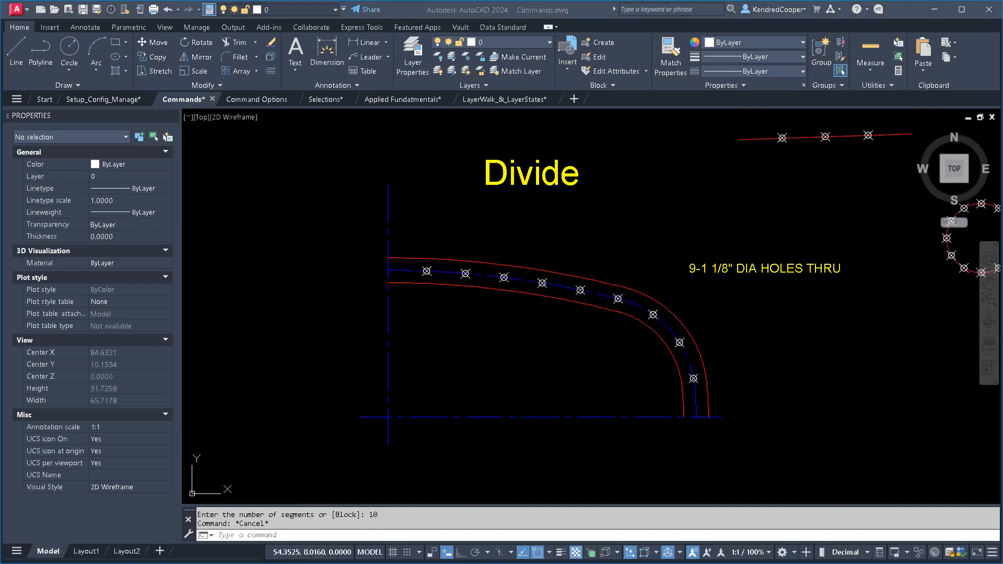
- Switch to the Command Options drawing and bring up the Fillet/Chamfer + Shift = 0 exercise
click(263, 99)
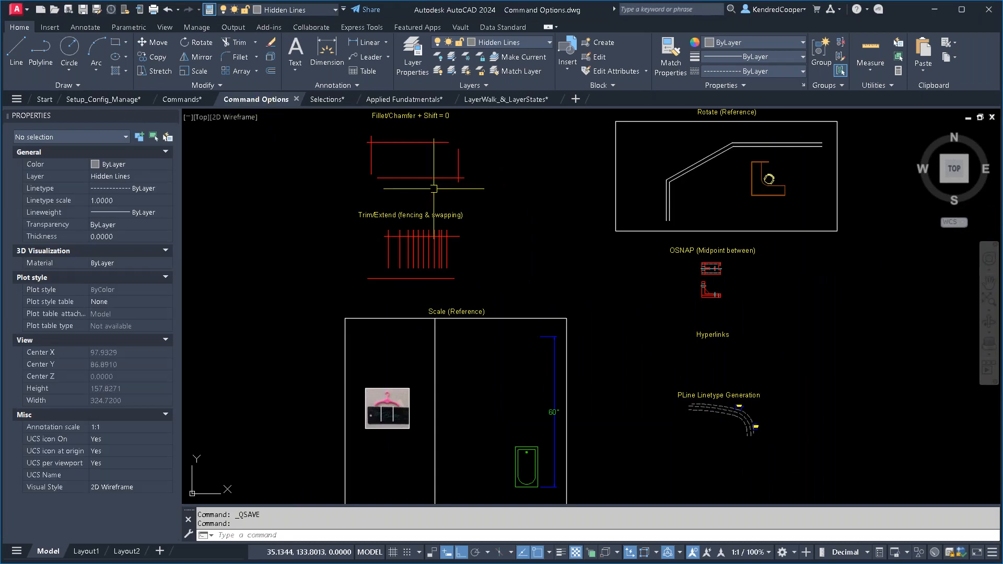
scroll(482, 246, up, 4)
scroll(619, 255, up, 3)
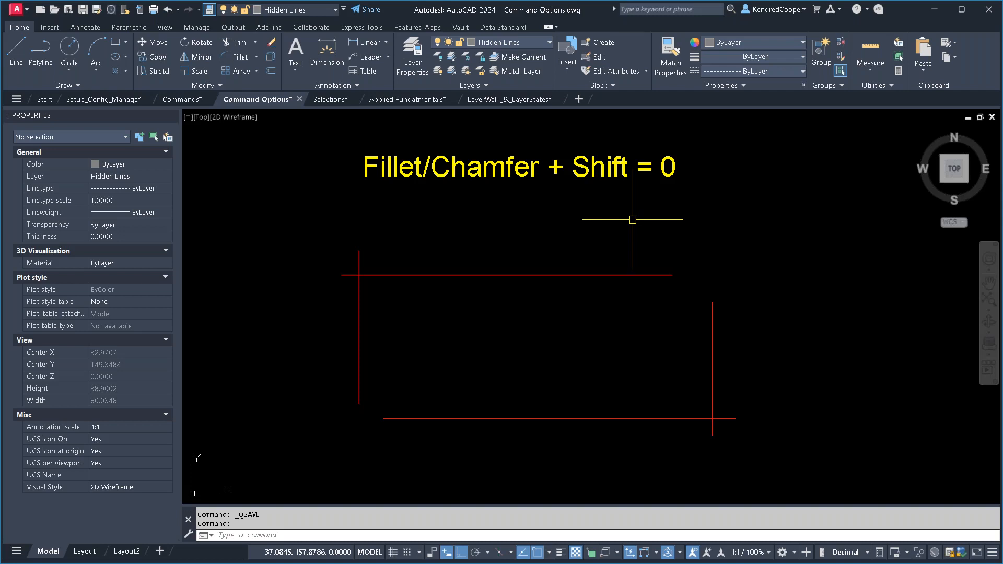
click(238, 67)
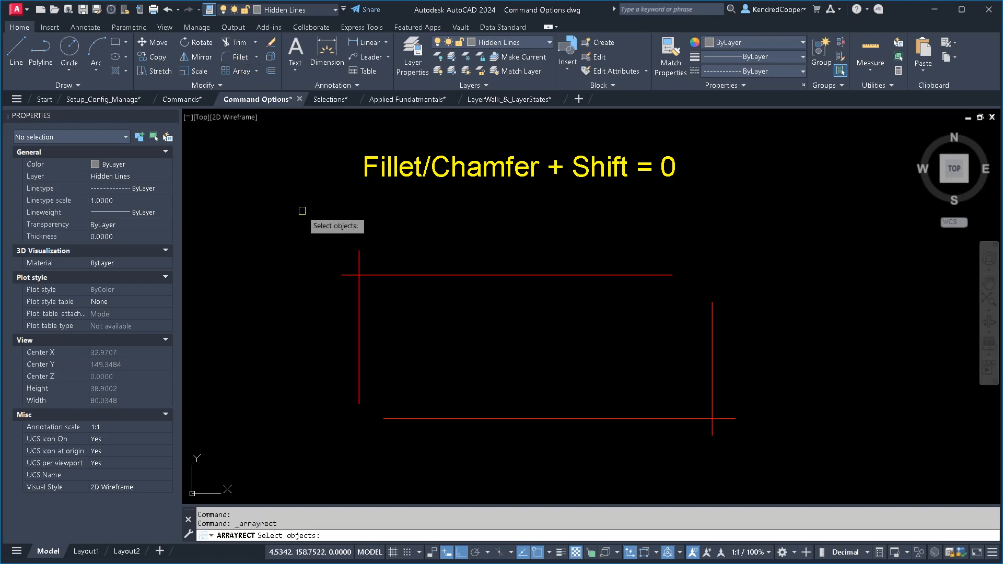
text(r)
key(Return)
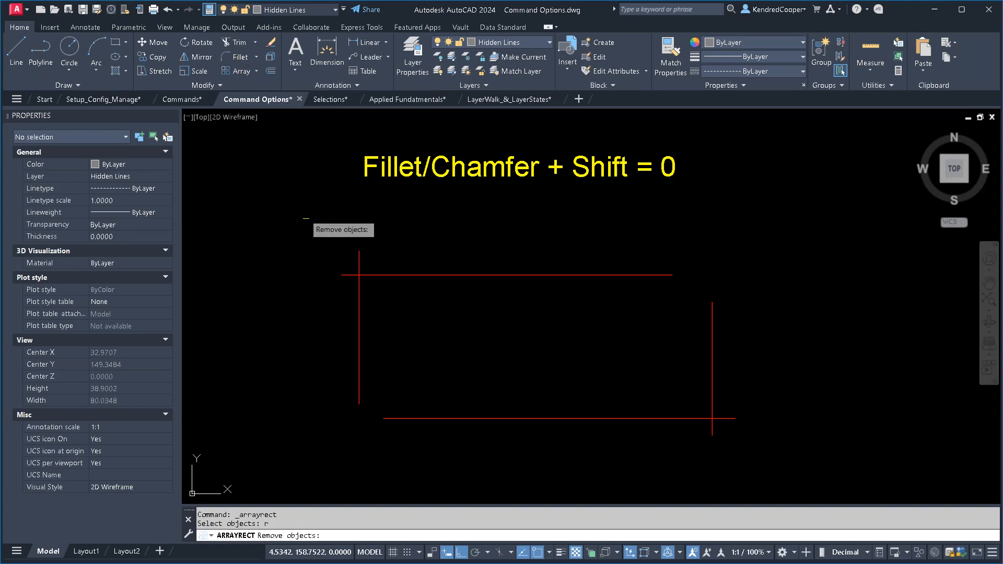
click(397, 227)
click(433, 248)
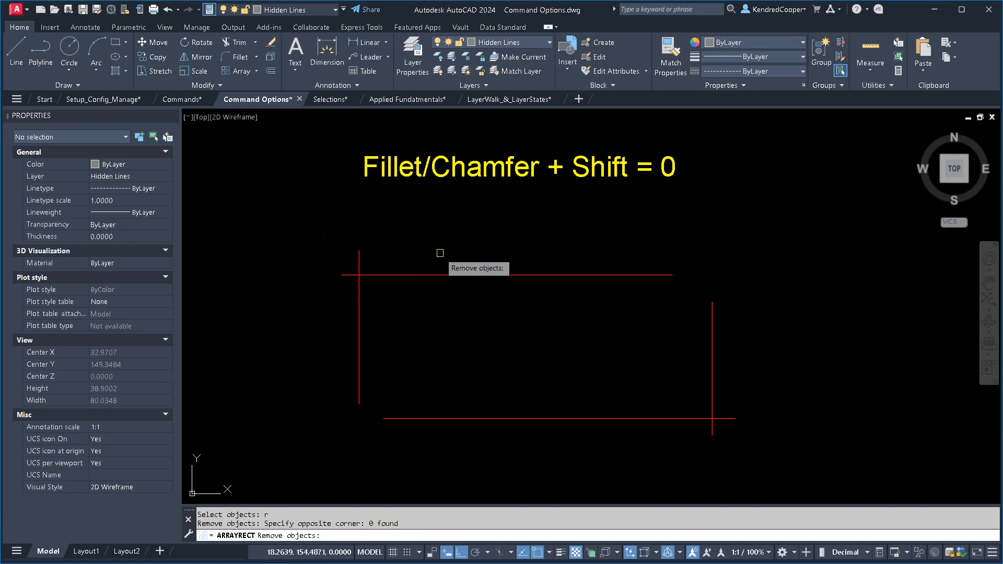
click(402, 276)
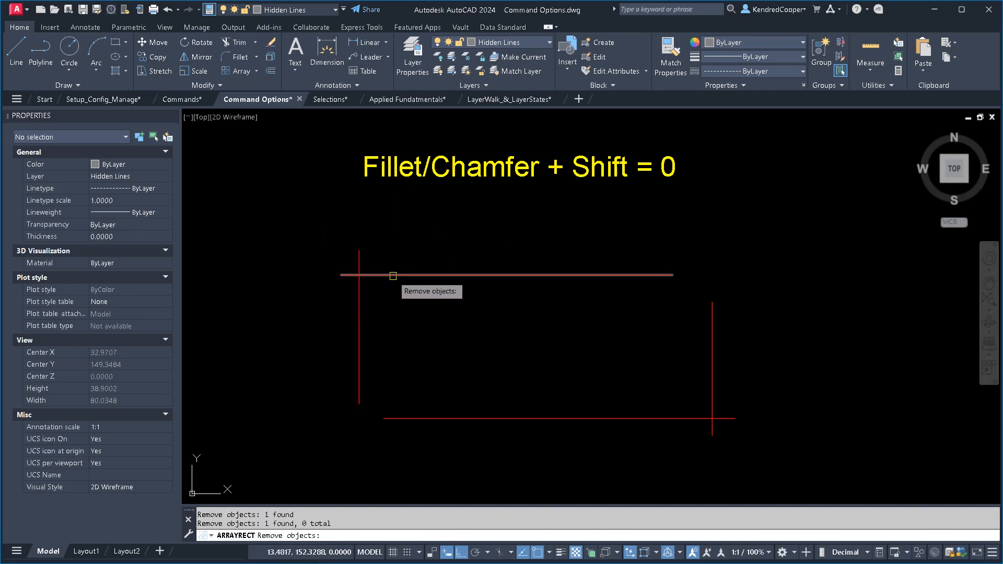
key(Escape)
key(Return)
text(r)
key(Return)
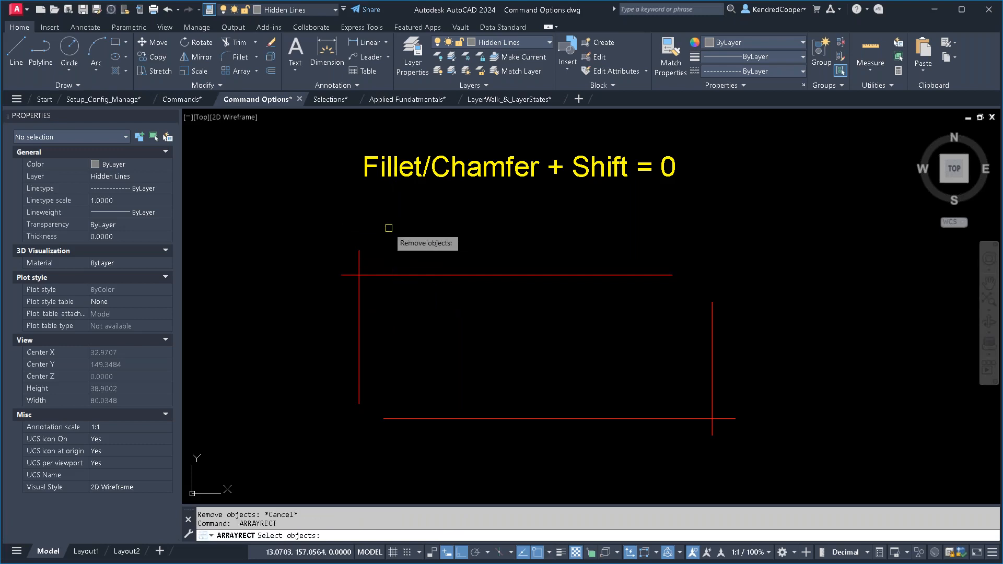
click(390, 228)
click(450, 216)
key(Escape)
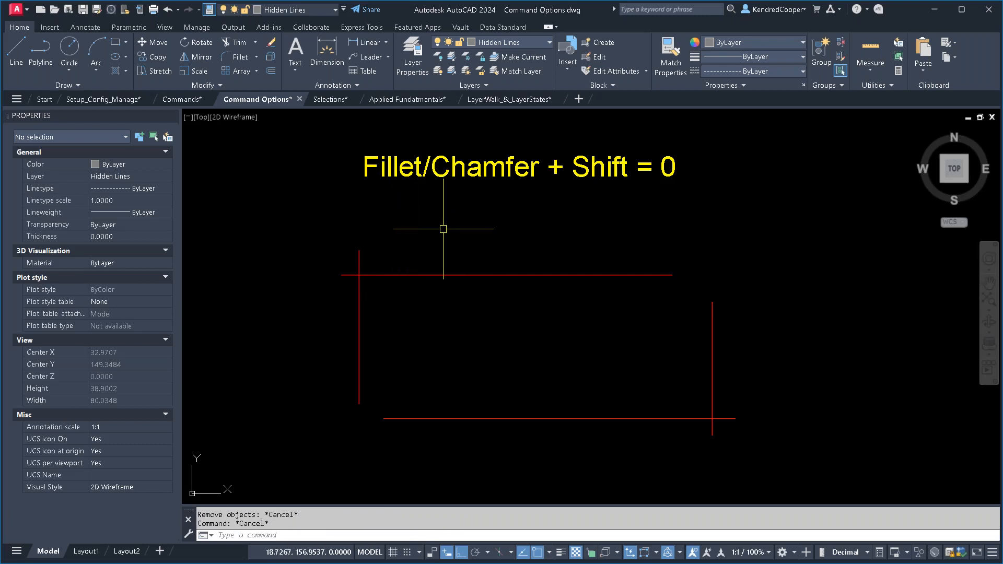
key(Return)
text(r)
key(Return)
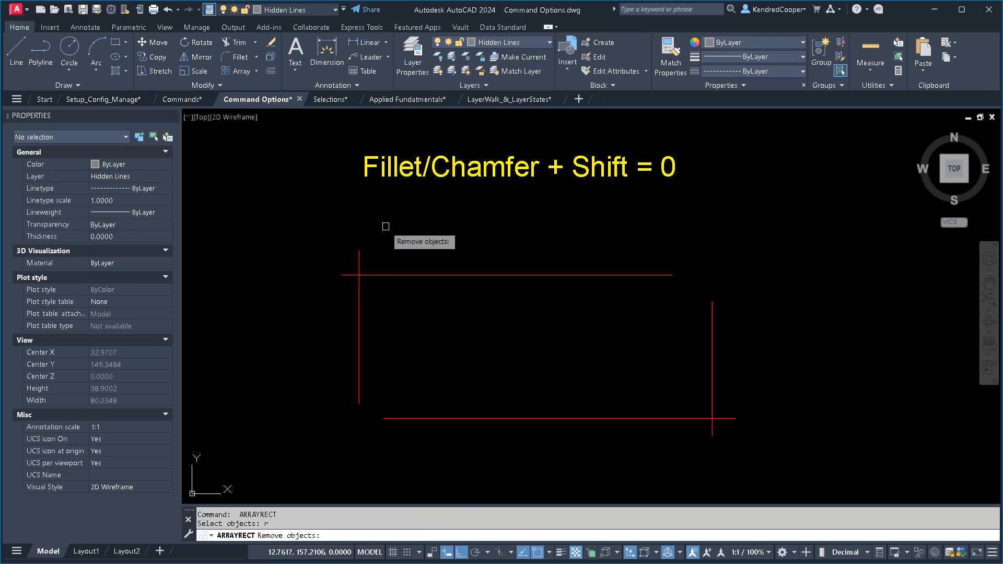
key(Escape)
- Fillet the upper-left corner of the red lines, defining a radius of about 5.76 with two picked points
click(240, 57)
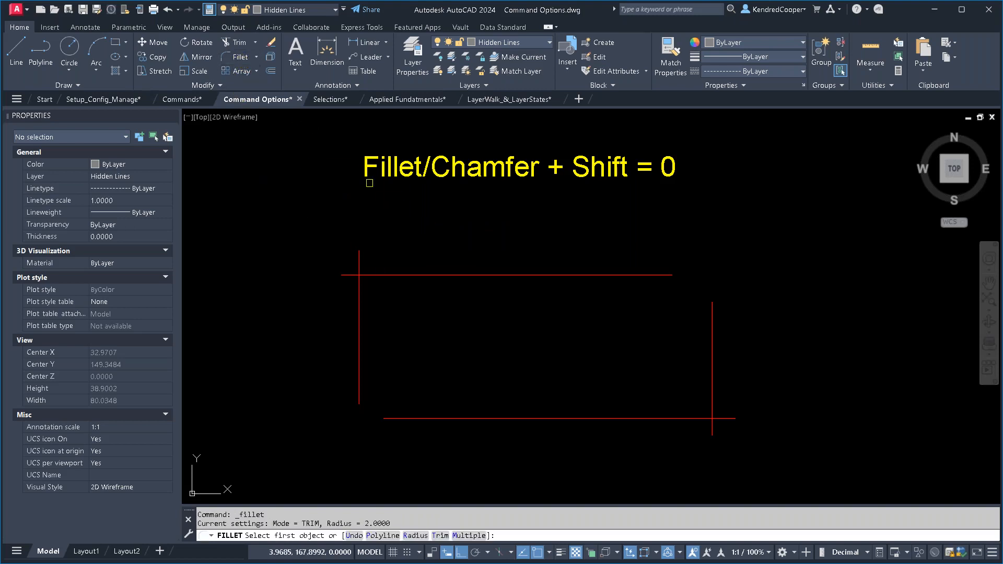
text(r)
key(Return)
click(400, 214)
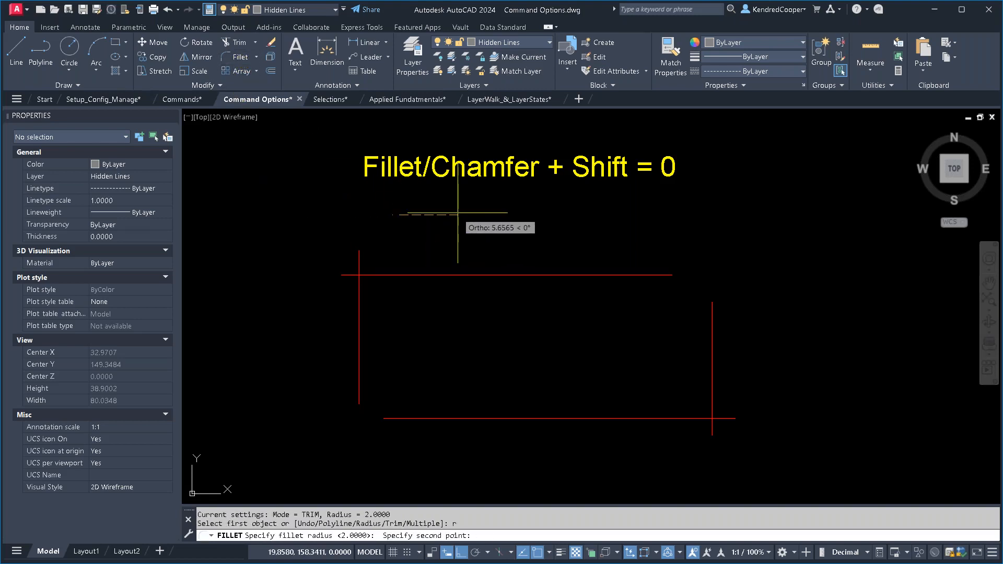
click(458, 214)
click(386, 275)
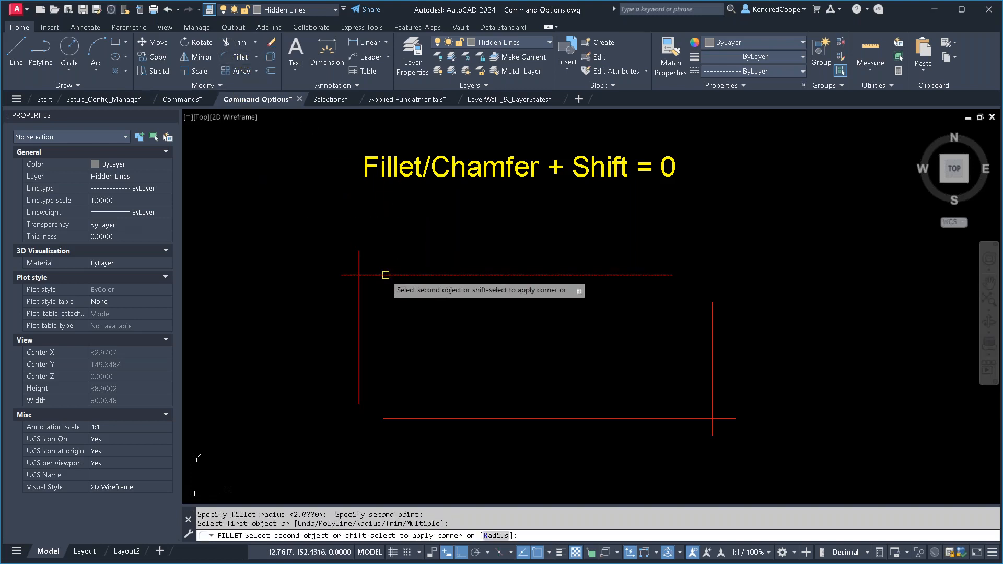
click(359, 319)
- Fillet the lower-left corner between the left vertical line and the bottom line with the current radius
key(Return)
click(359, 374)
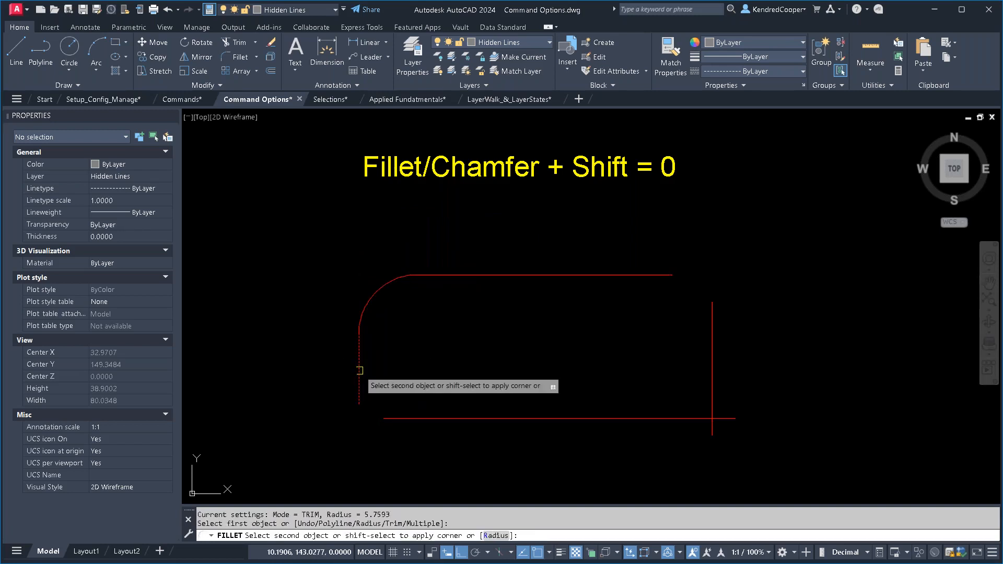
click(440, 418)
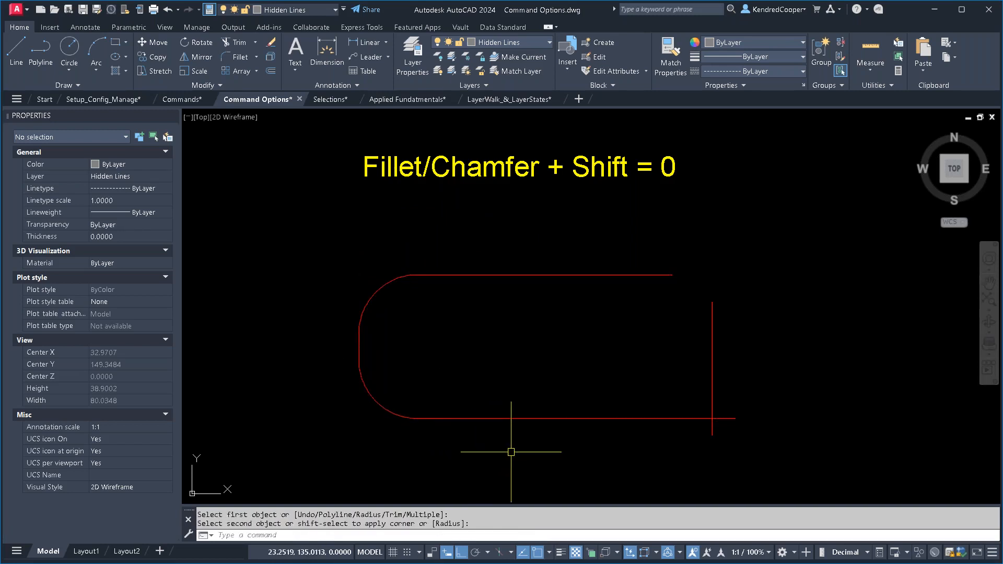
click(597, 259)
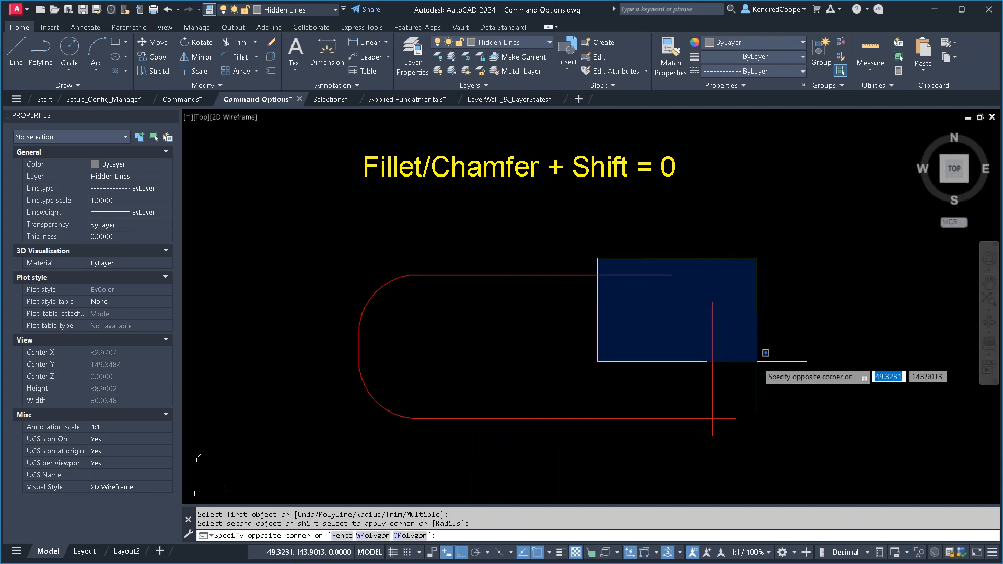
key(Escape)
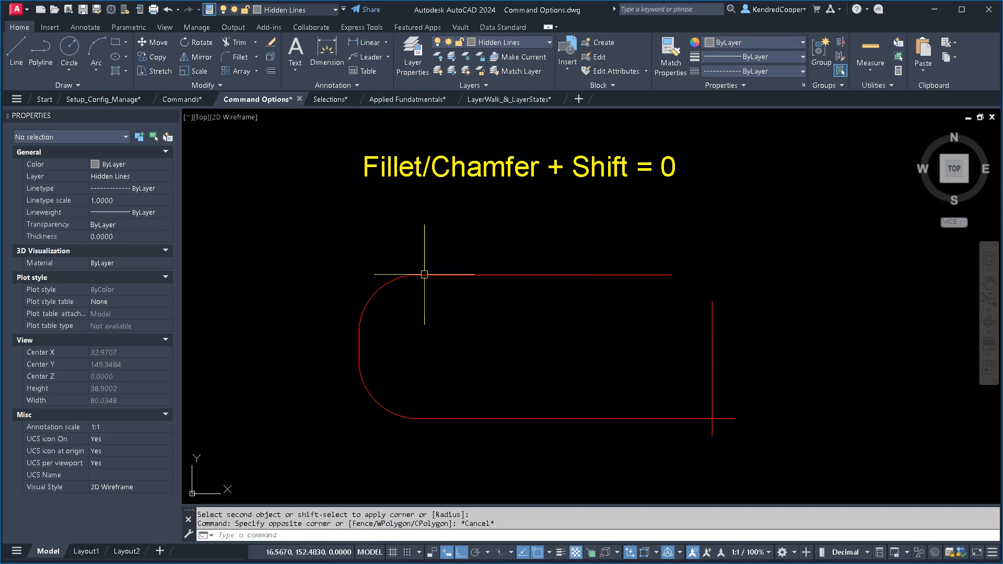
- Try closing the open upper-right corner with a fillet radius of 0, and undo that fillet
click(240, 59)
text(r)
key(Return)
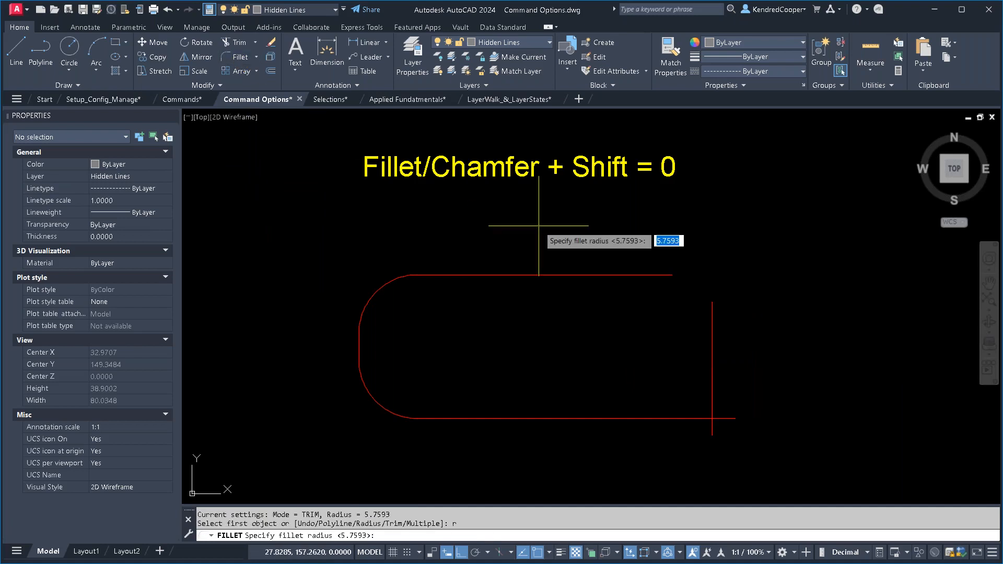
key(Return)
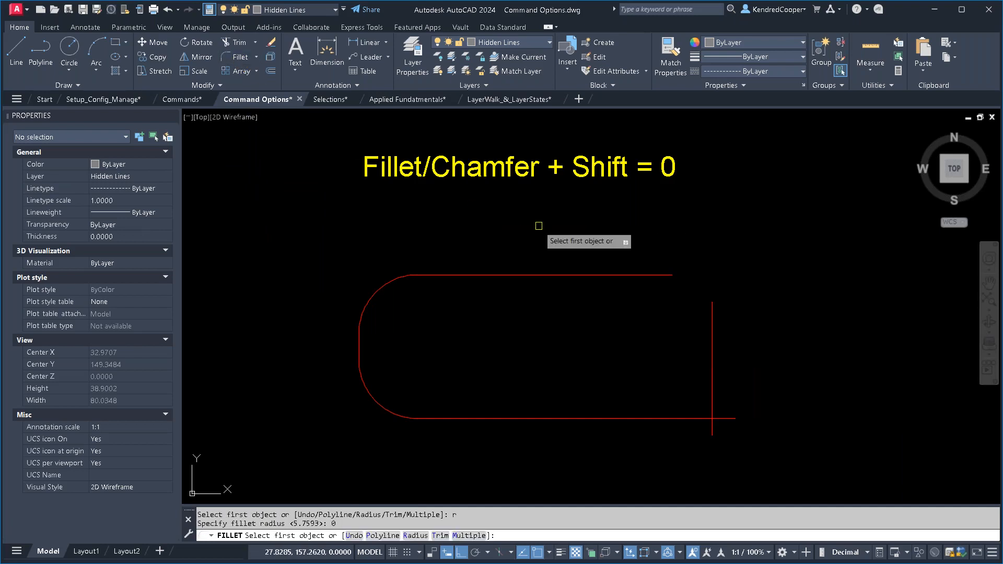
click(646, 277)
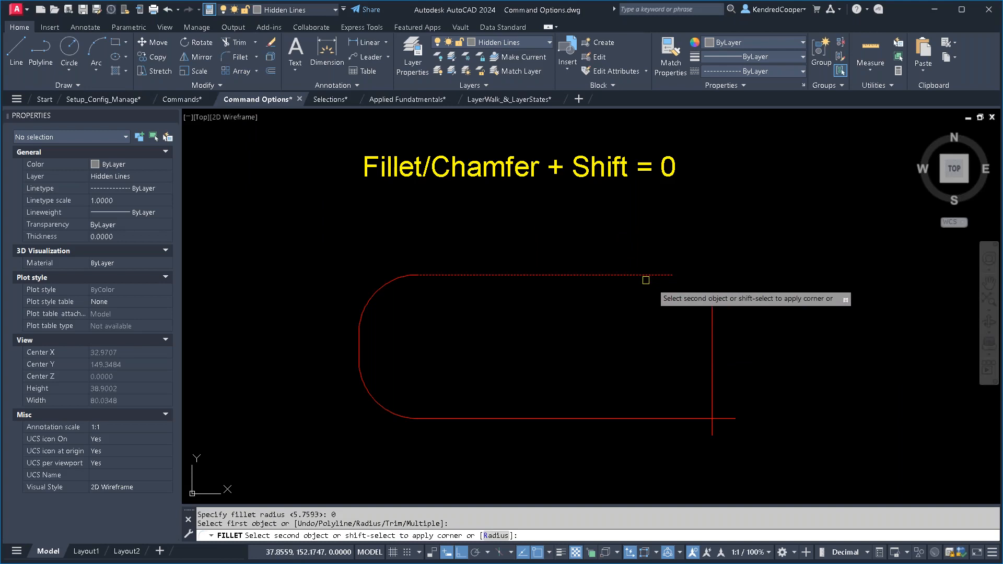
click(712, 314)
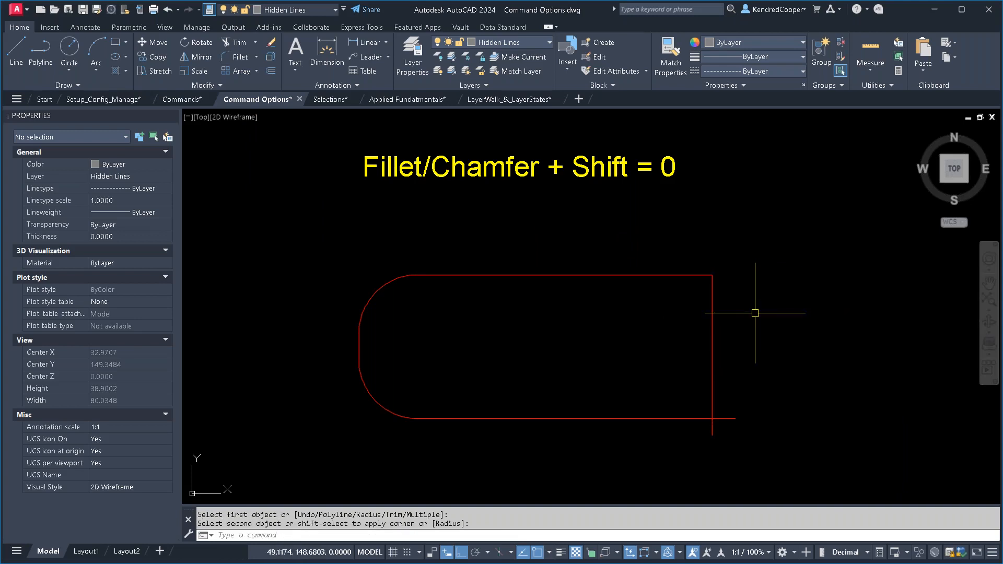
text(u)
key(Return)
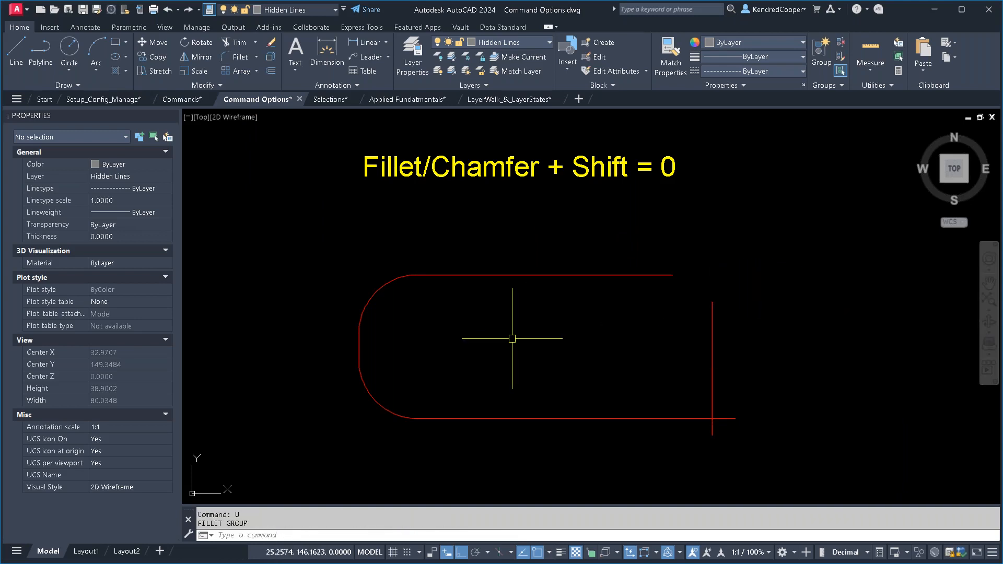
click(326, 238)
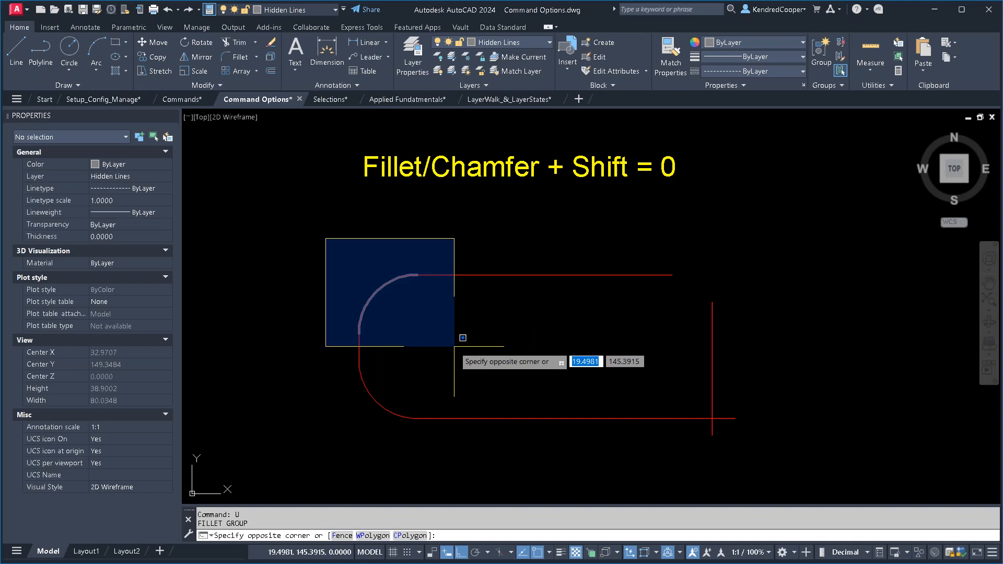
key(Escape)
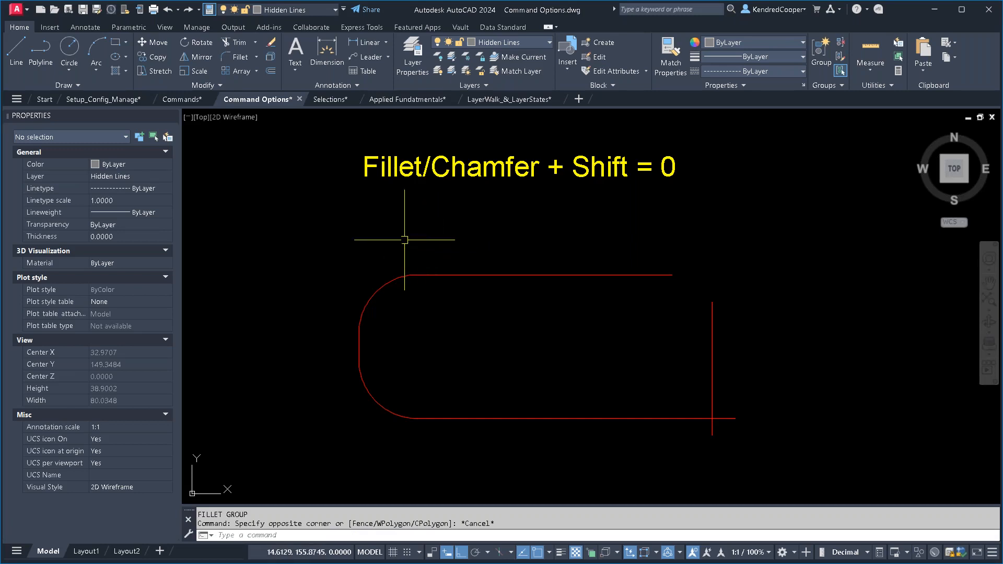
click(241, 62)
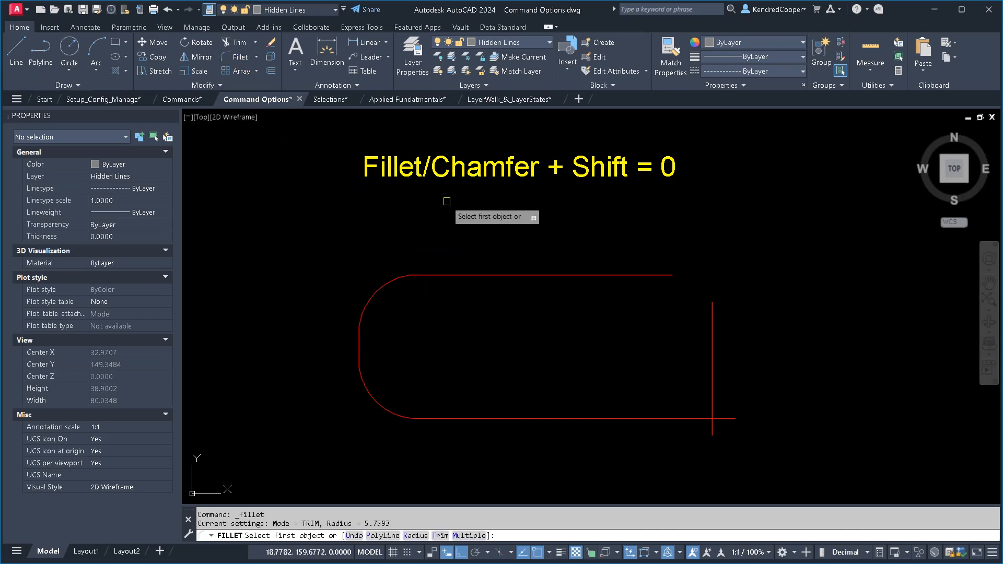
text(r)
key(Return)
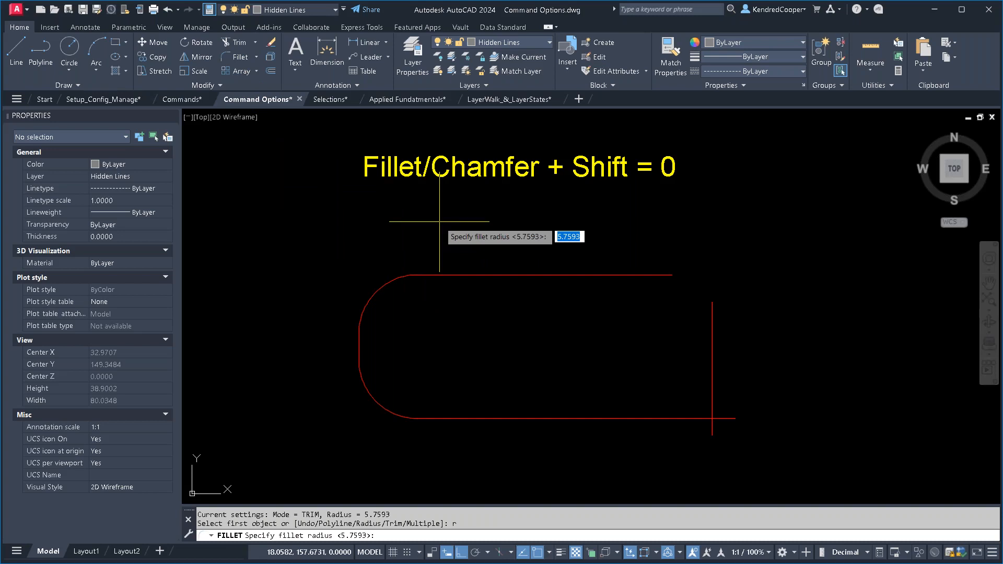
key(Escape)
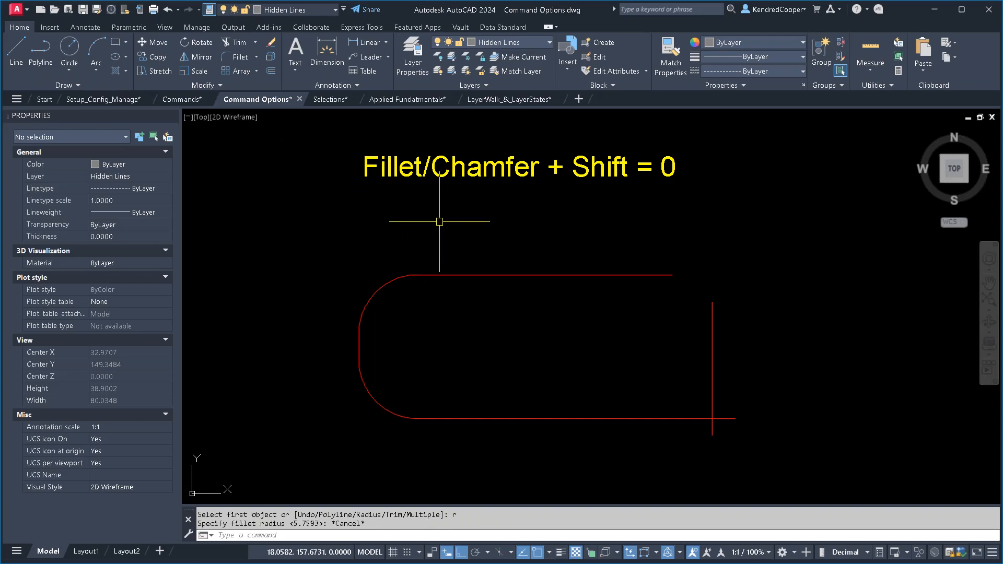
- Join the top line and right vertical line in a sharp corner using Fillet's temporary zero-radius corner option
click(240, 59)
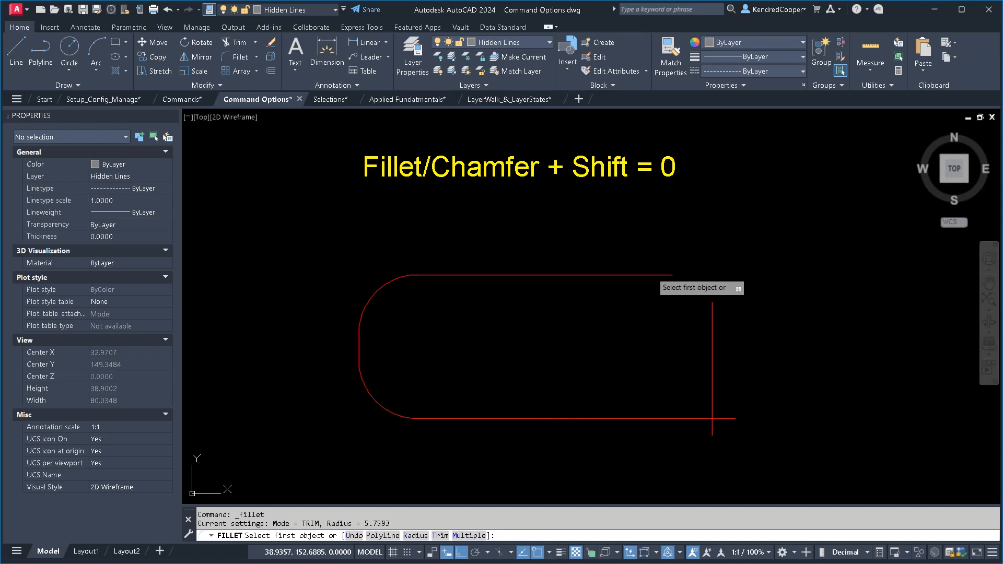
click(657, 275)
shift+click(713, 332)
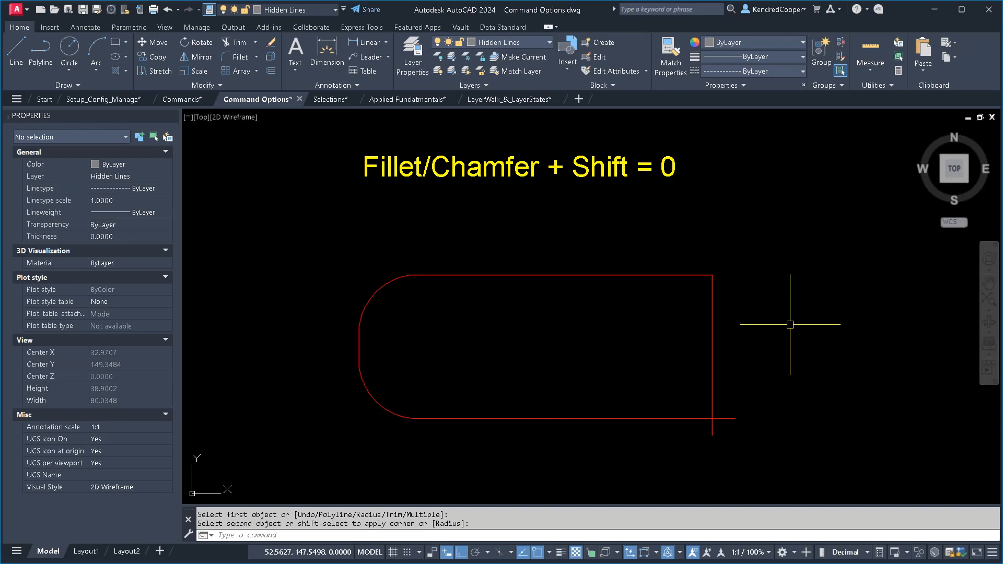
- Fillet the lower-right corner between the right vertical line and the bottom line with the current radius
click(236, 57)
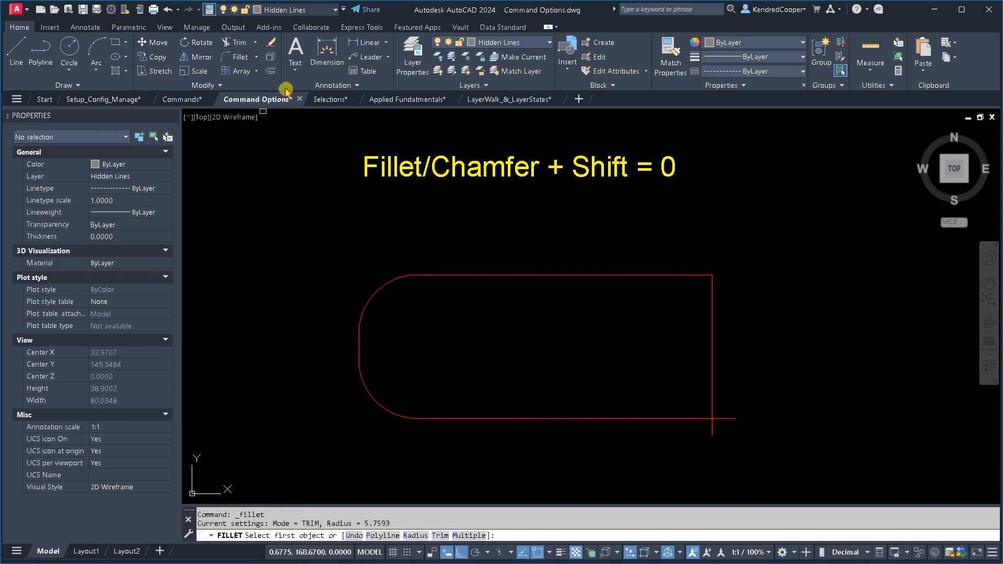
click(710, 369)
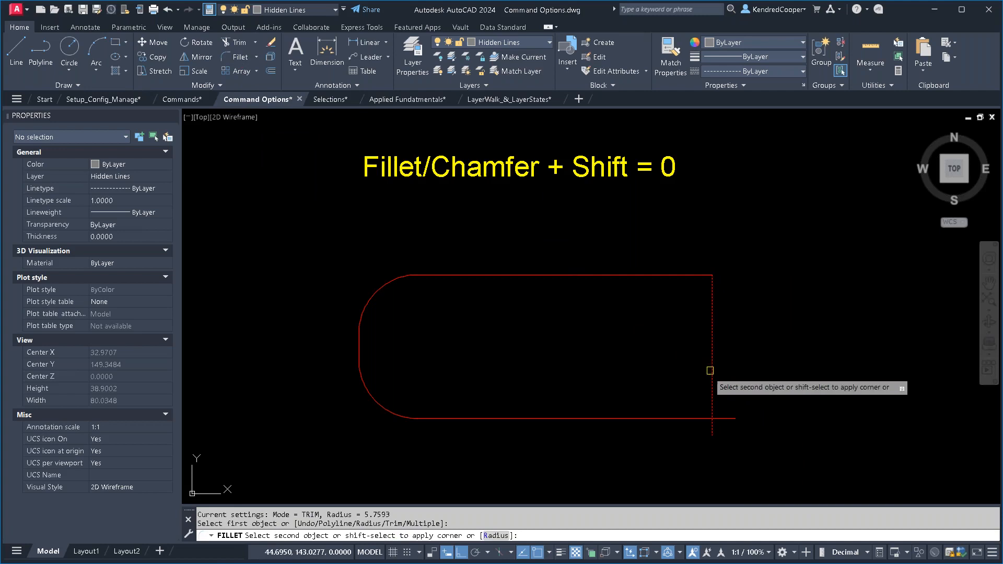
click(652, 422)
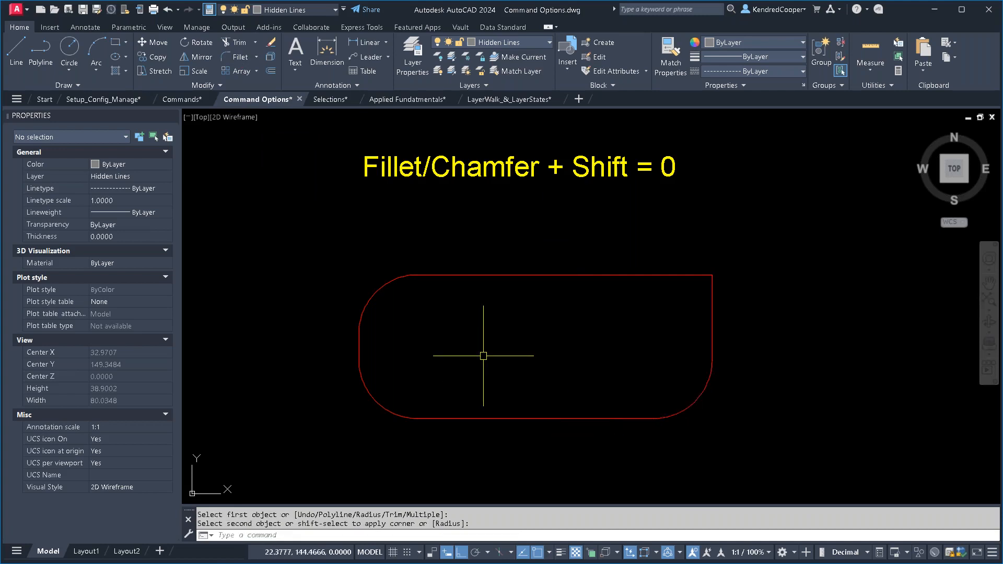
key(Escape)
- In the Trim/Extend exercise, trim all vertical line ends above the upper horizontal line with one fence
scroll(540, 340, down, 2)
middle_drag(540, 339, 540, 115)
scroll(551, 149, up, 2)
mouse_move(557, 298)
middle_down()
mouse_move(572, 253)
mouse_move(584, 248)
middle_up()
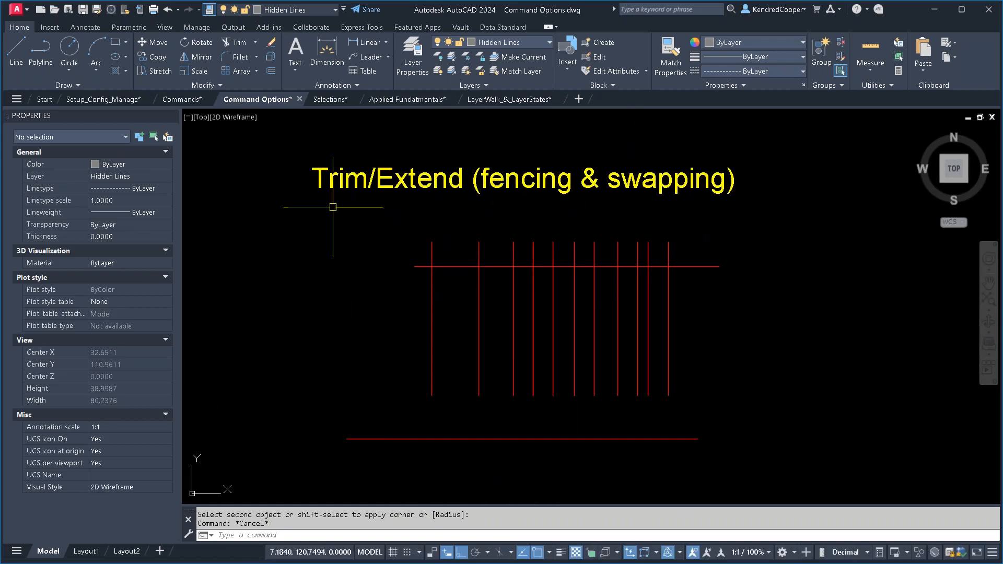
click(237, 42)
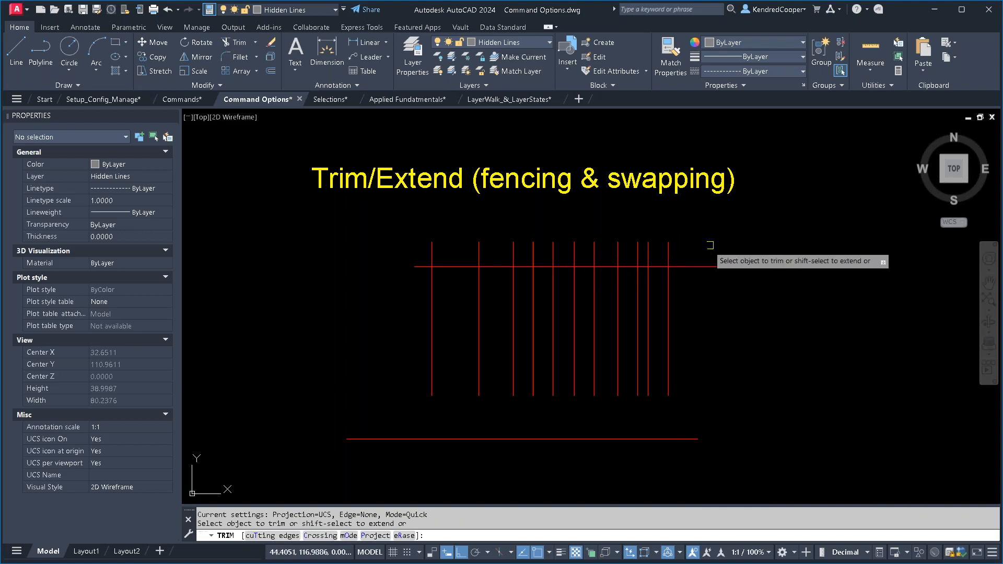
mouse_move(718, 229)
mouse_down()
mouse_move(656, 243)
mouse_move(708, 252)
mouse_move(327, 256)
mouse_up()
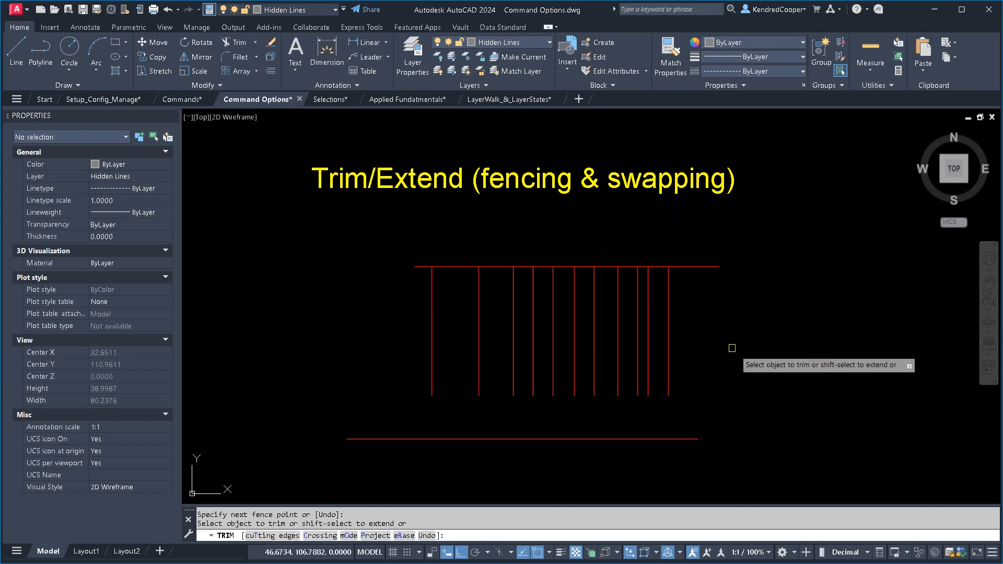
key(Escape)
- Extend the lower ends of all vertical lines to the lower horizontal line with one fence, and undo the extend and the trim
click(255, 42)
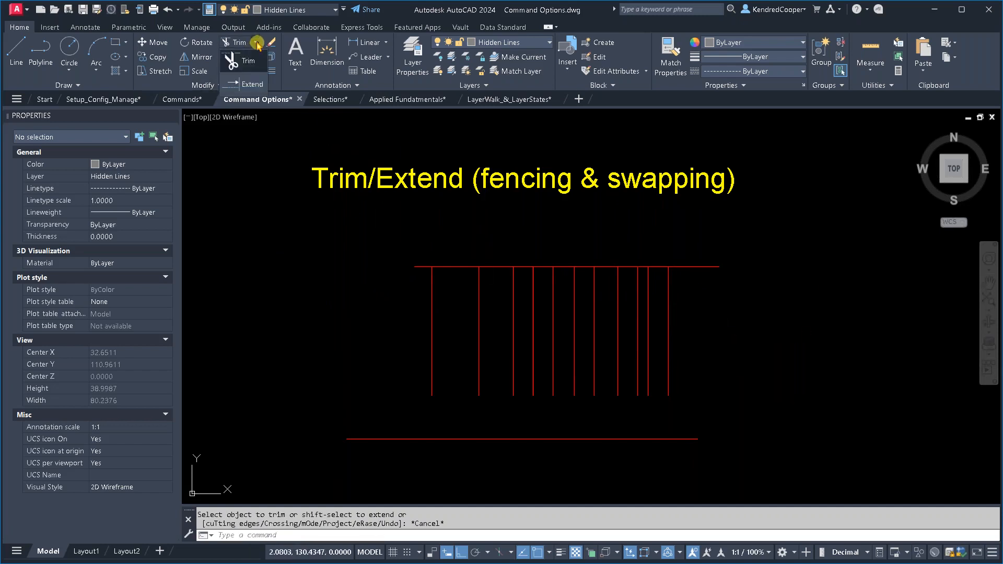
click(257, 86)
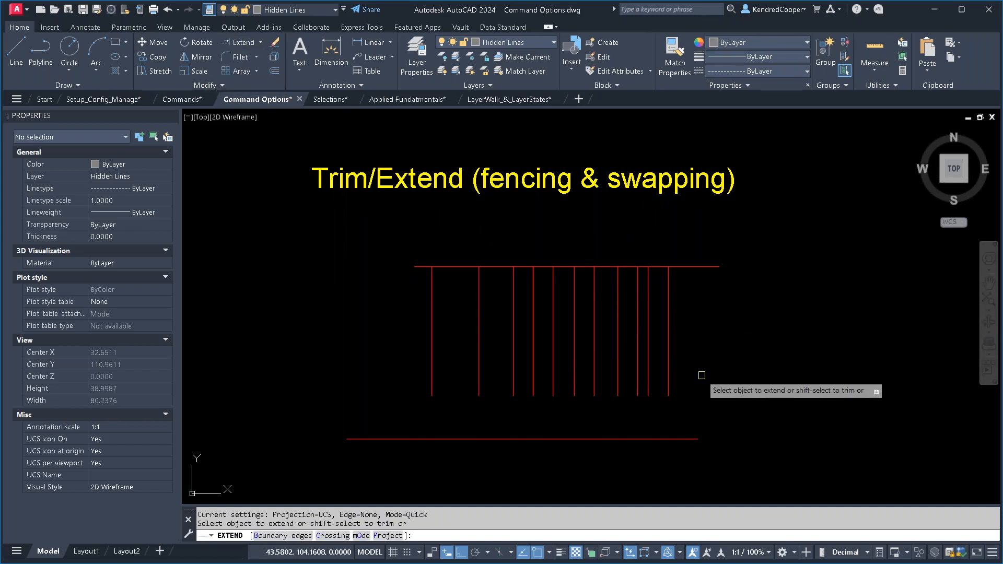
drag(702, 379, 416, 383)
key(Escape)
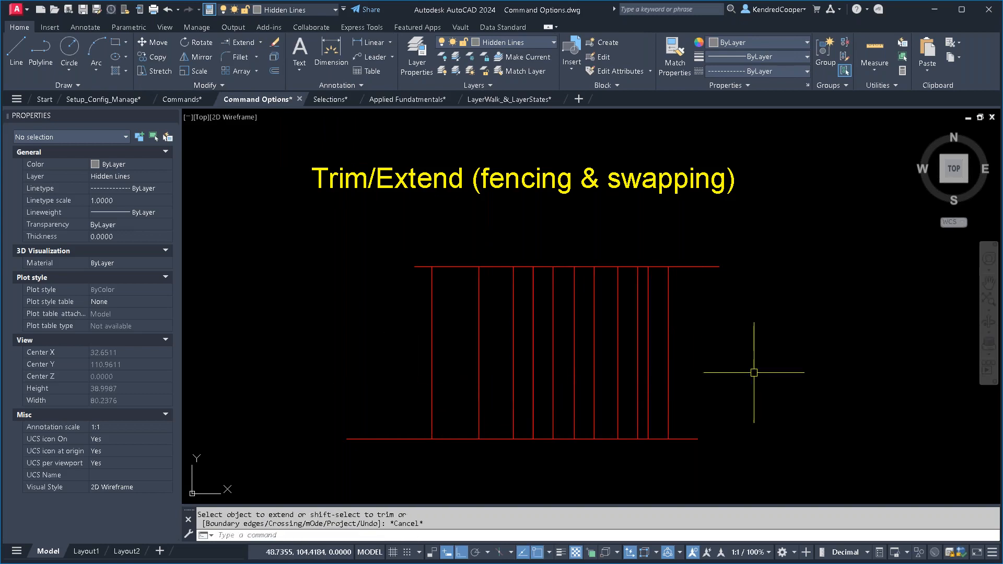
text(u)
key(Return)
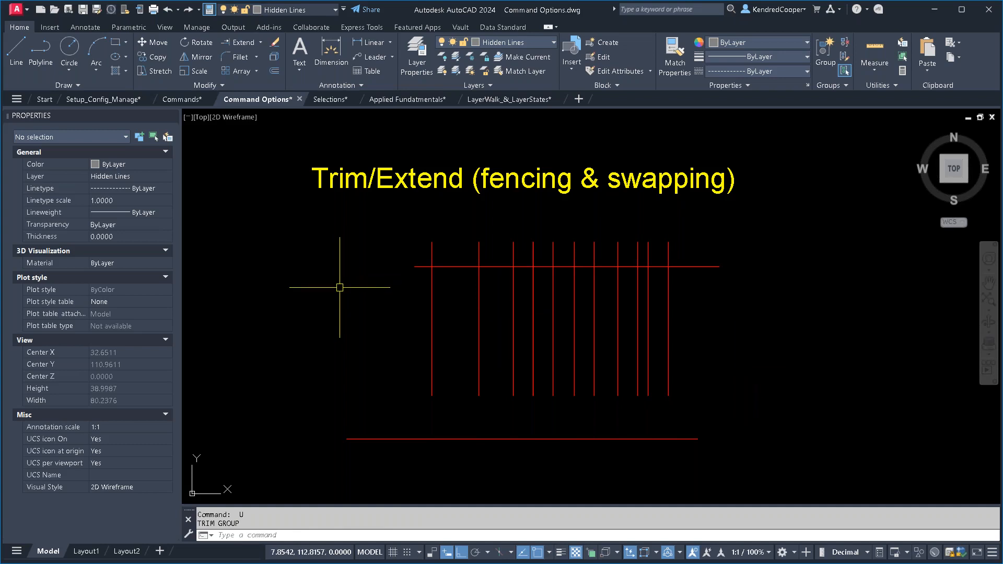
- Trim all vertical line ends above the upper horizontal line with a single fence across them
click(260, 44)
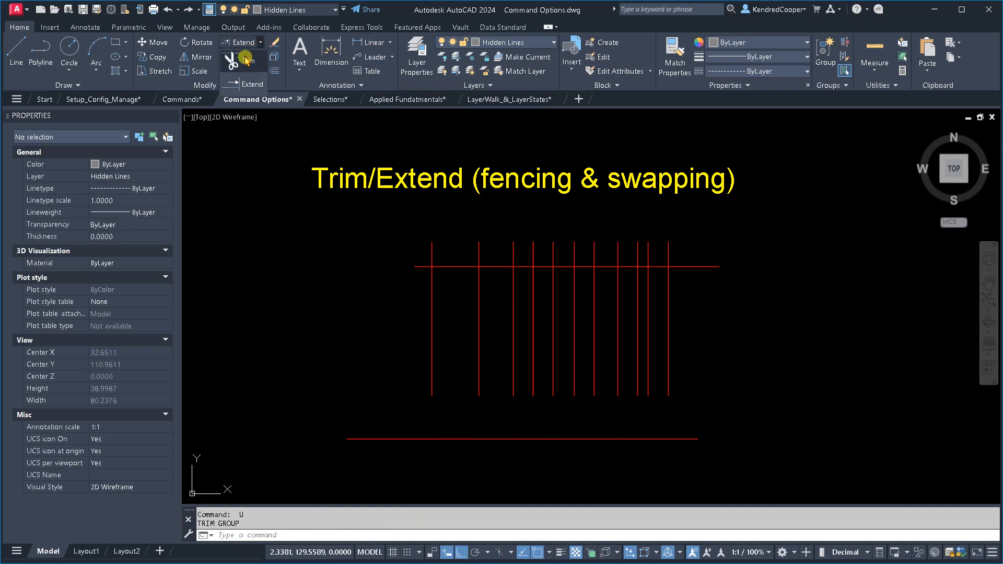
click(245, 59)
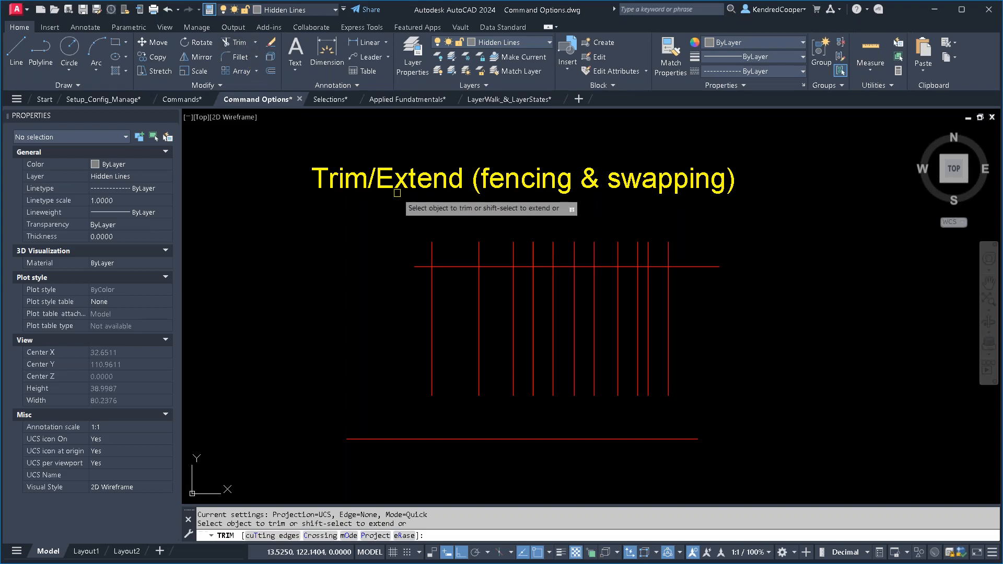
mouse_move(697, 232)
mouse_down()
mouse_move(732, 236)
mouse_move(389, 254)
mouse_up()
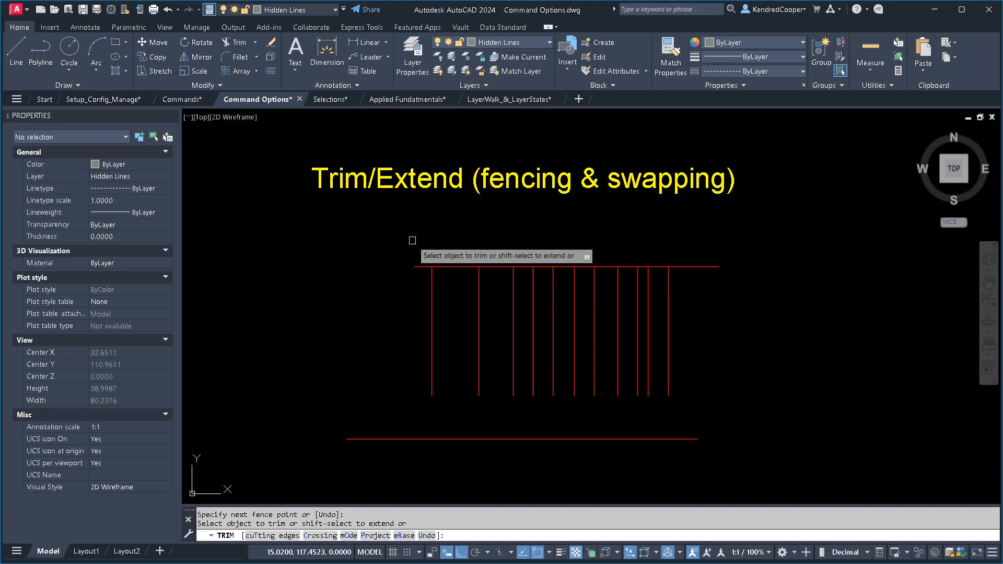
- Within the same Trim command, swap to extending and fence the lower ends to the bottom line, and undo the whole command
shift+click(728, 380)
shift+click(394, 385)
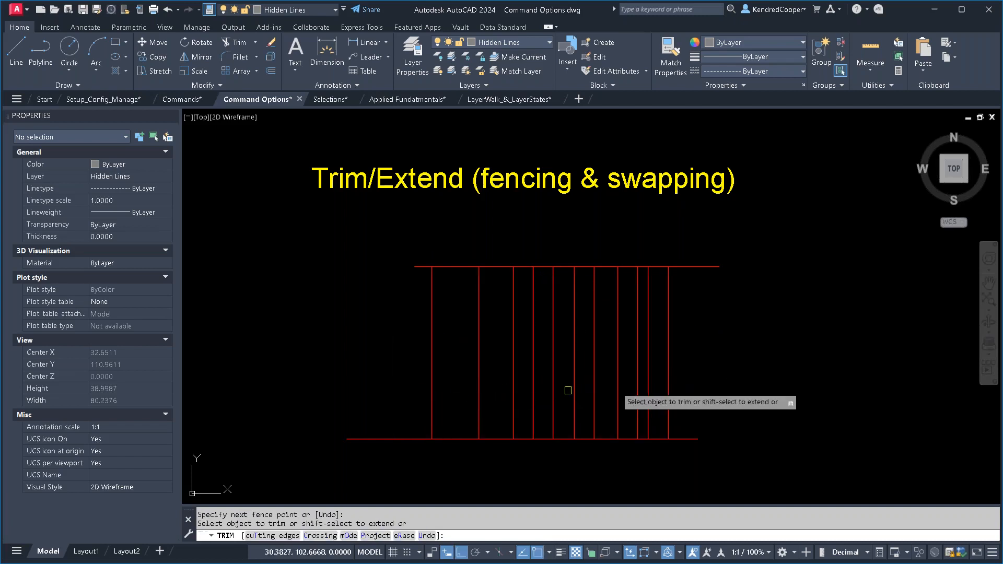
key(Escape)
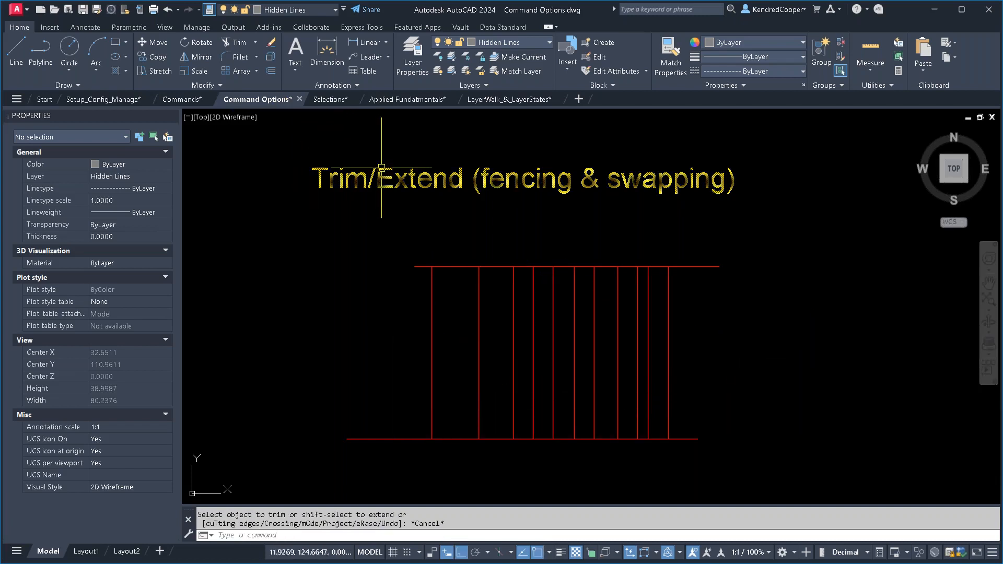
text(u)
key(Return)
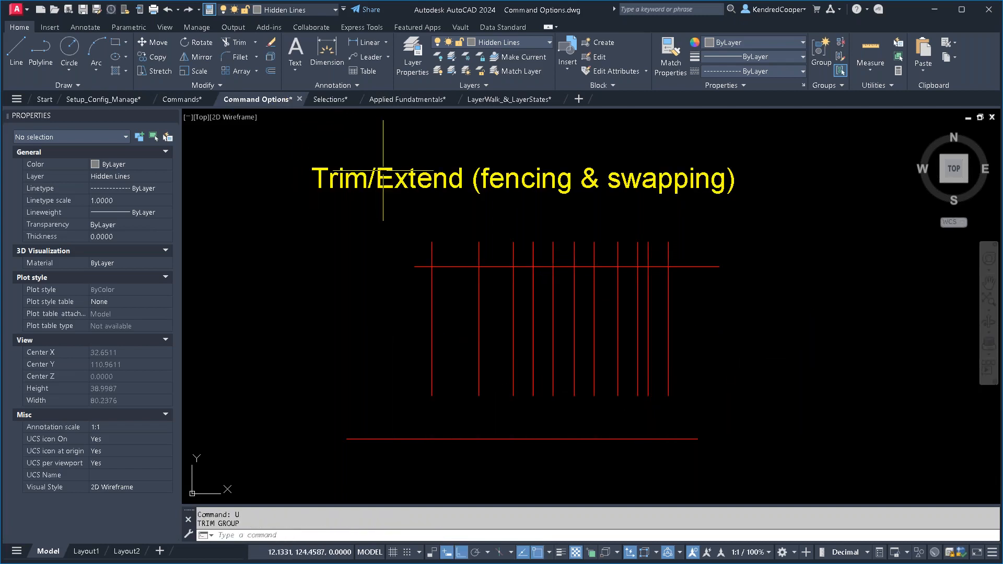
- Extend the lower ends of all vertical lines to the lower horizontal line with one fence
click(259, 46)
click(238, 84)
click(711, 388)
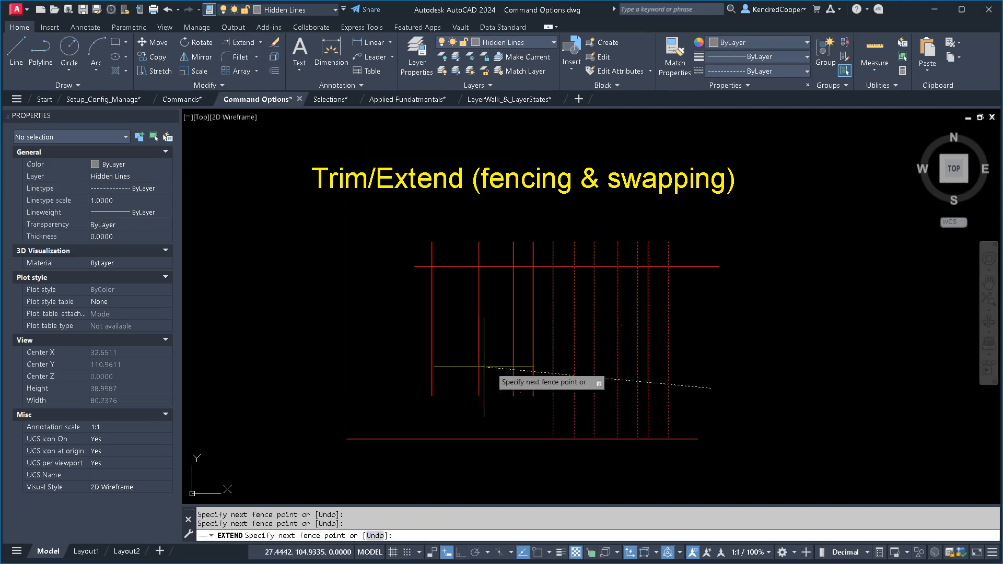
click(350, 371)
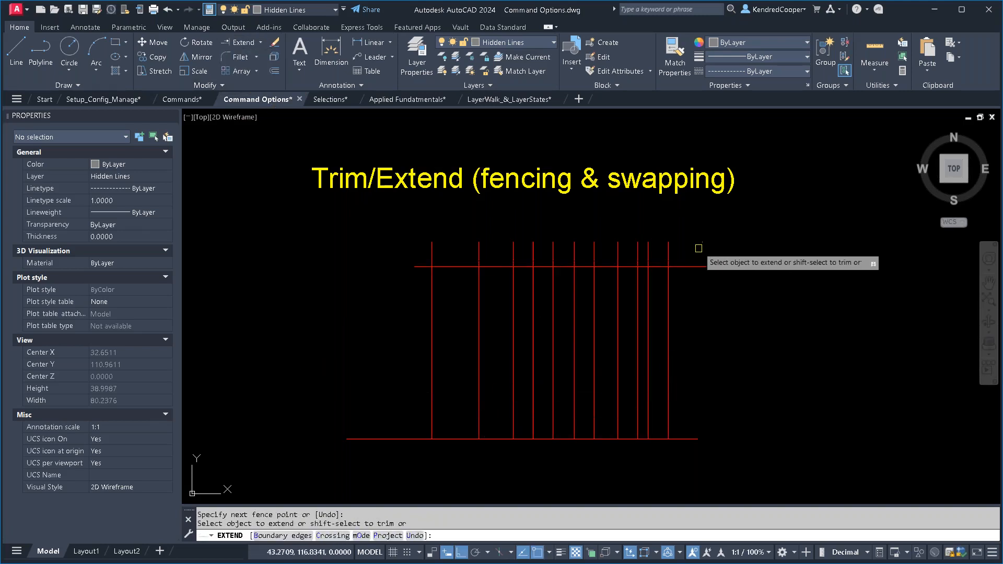
- Without leaving Extend, swap to trimming and fence off all vertical line ends above the upper horizontal line
shift+click(722, 250)
shift+click(354, 250)
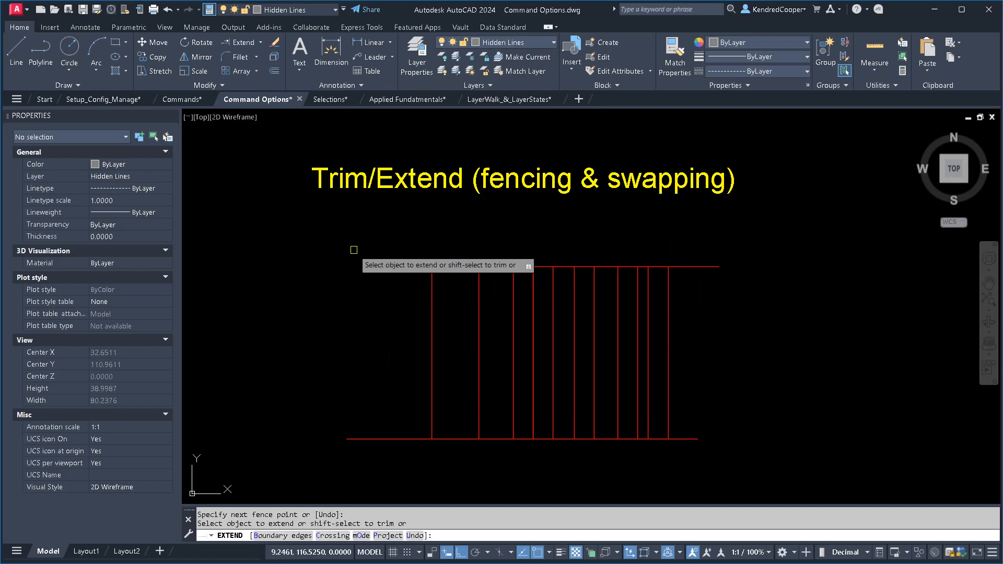
key(Escape)
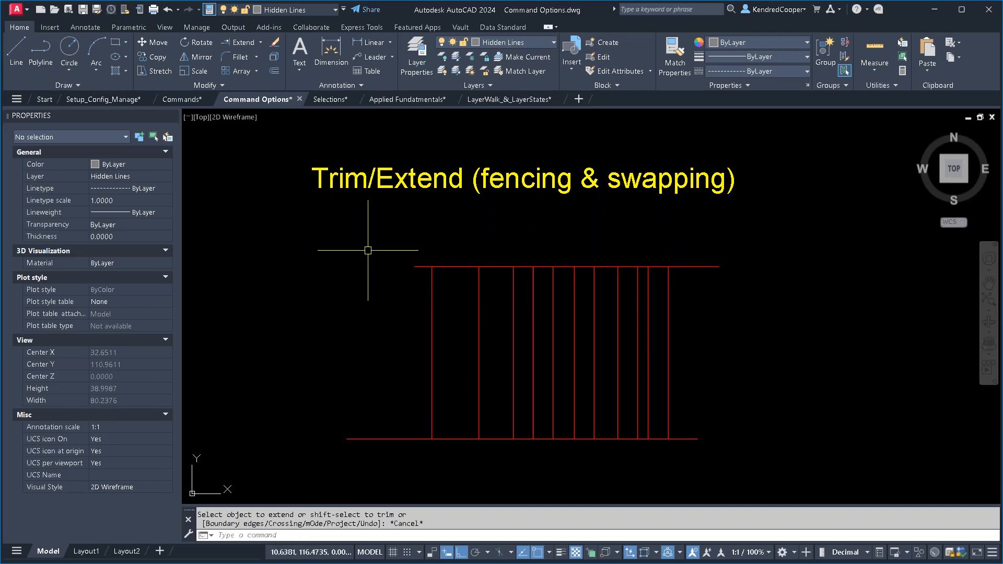
- In the Scale (Reference) exercise, measure the distance between the two marker lines on the ruler and examine their alignment with the inch marks
scroll(510, 330, down, 5)
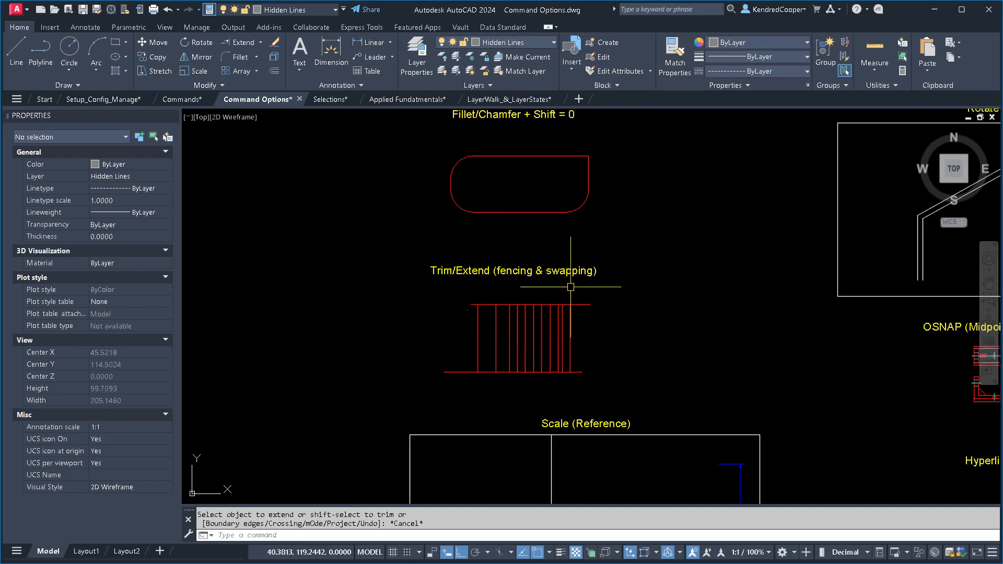
middle_drag(575, 284, 594, 355)
scroll(571, 302, up, 4)
mouse_move(589, 291)
middle_down()
mouse_move(511, 314)
mouse_move(634, 304)
middle_up()
scroll(379, 392, up, 2)
scroll(537, 333, up, 2)
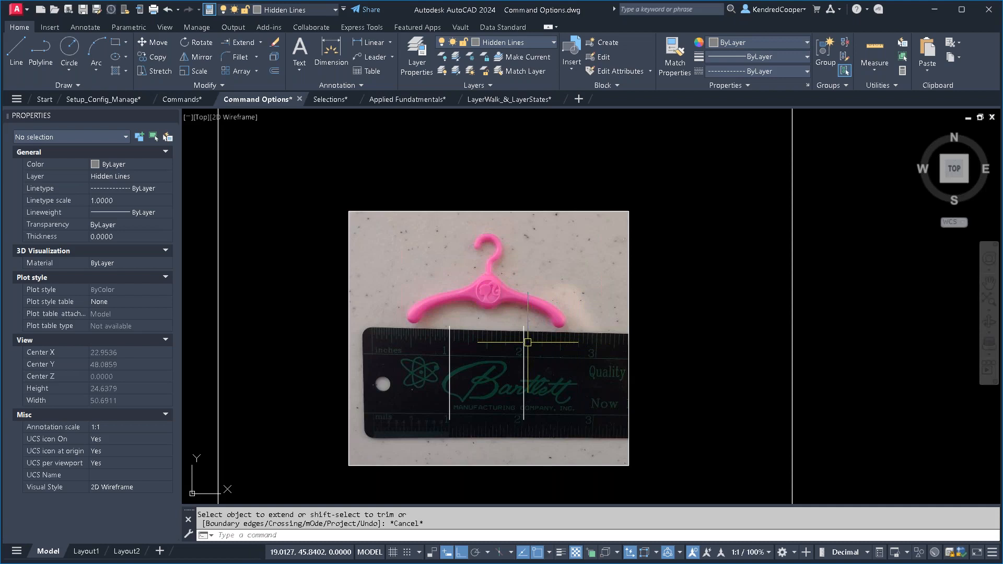
scroll(485, 323, up, 2)
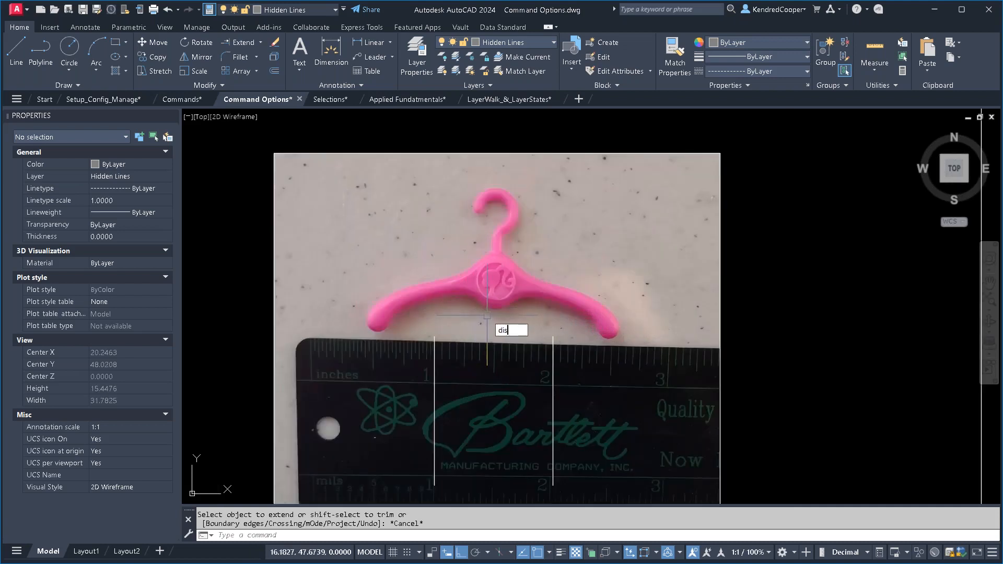
text(t)
key(Return)
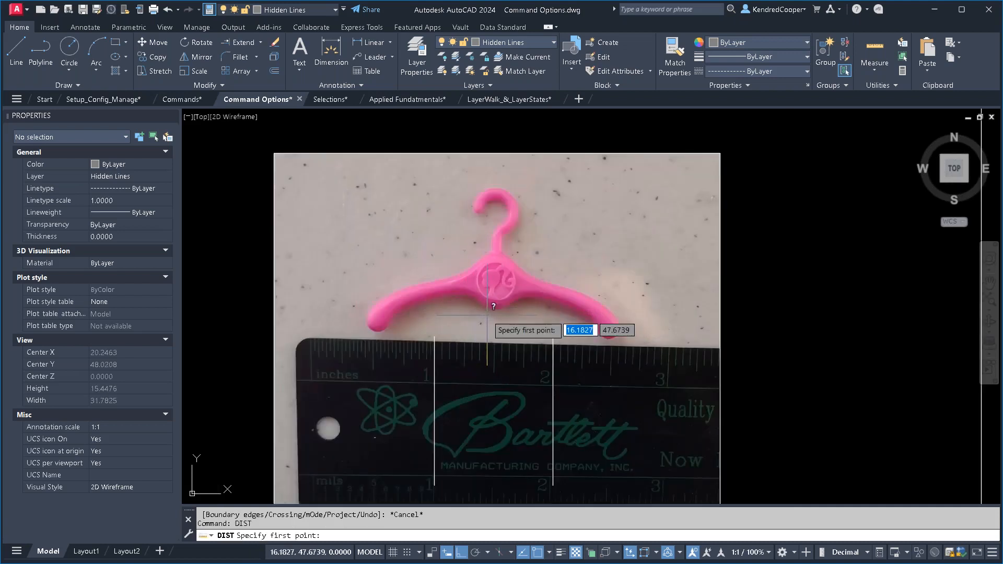
click(434, 337)
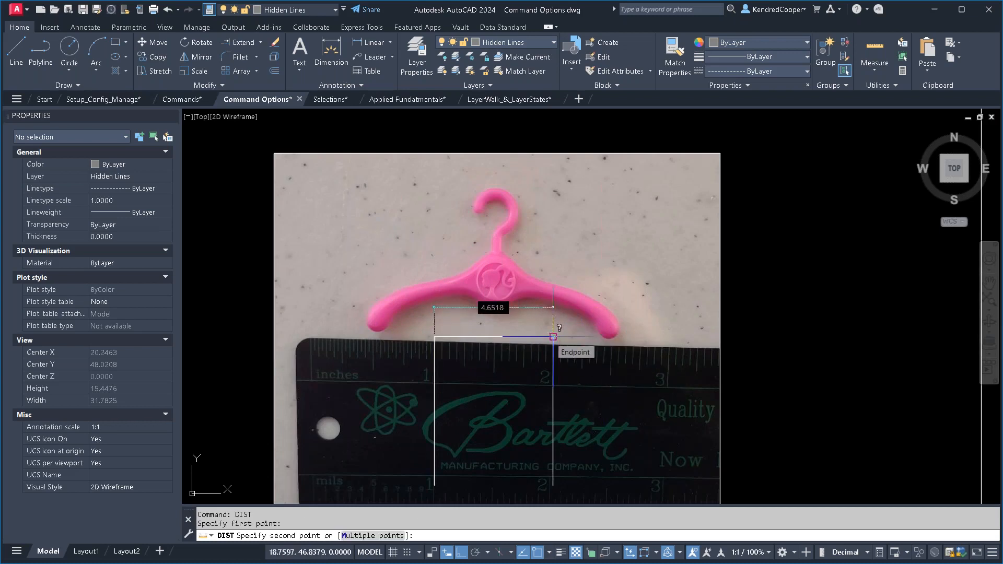
key(Escape)
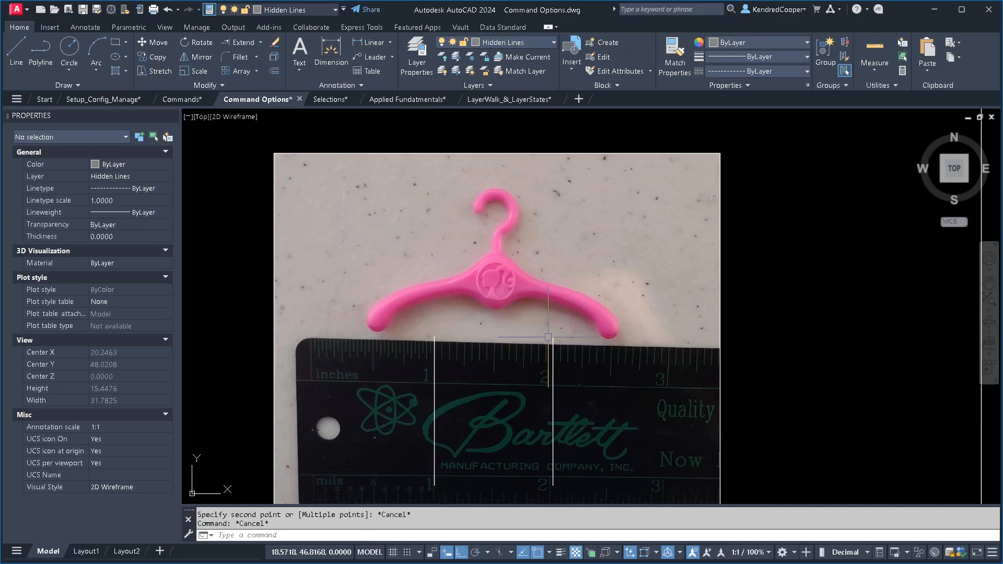
scroll(571, 308, down, 4)
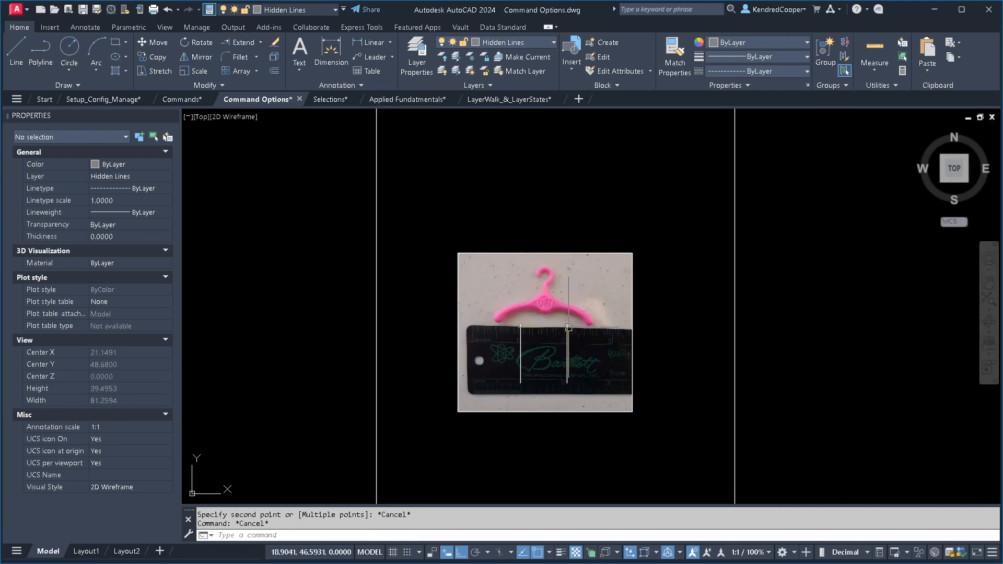
scroll(569, 328, up, 8)
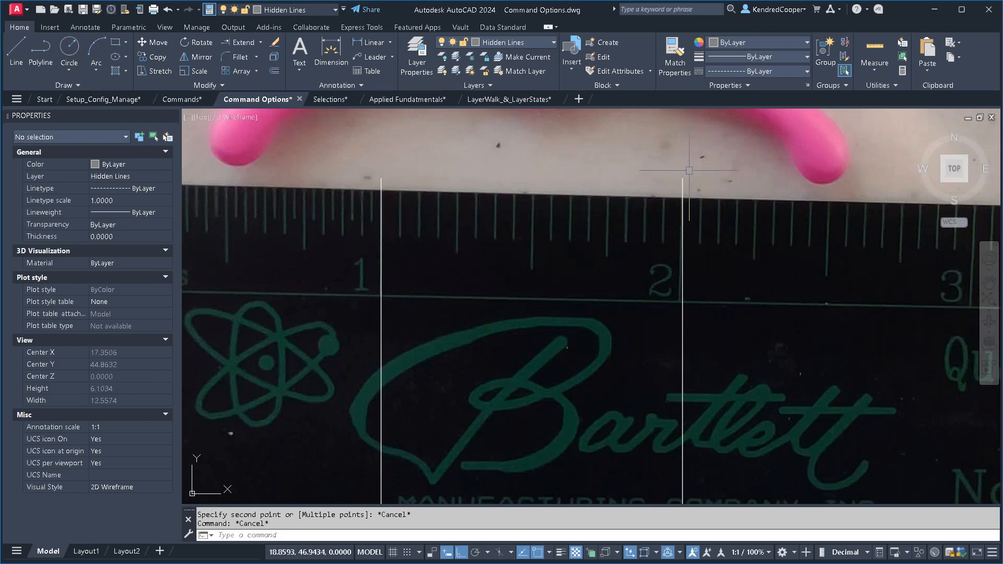
scroll(575, 287, down, 6)
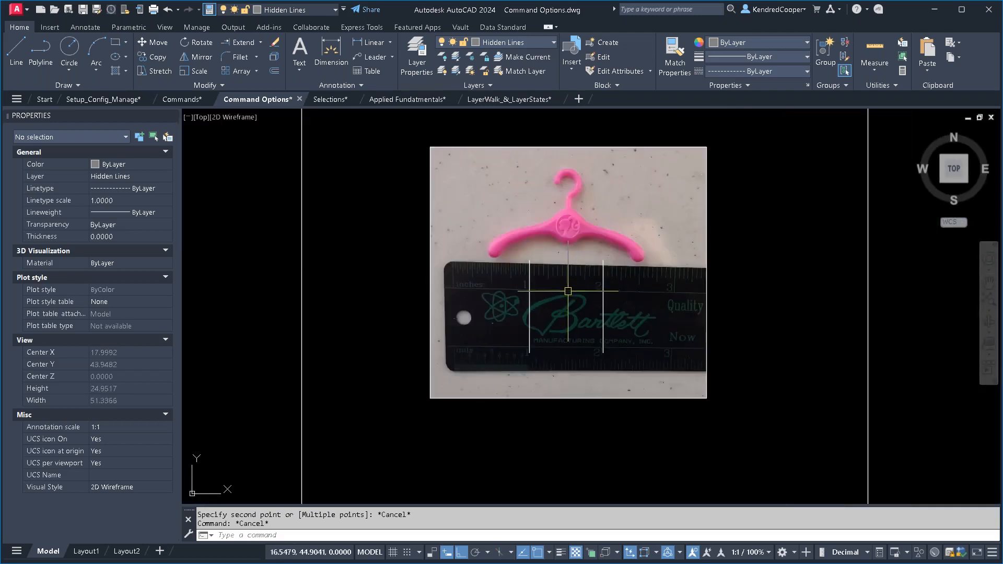
middle_drag(560, 296, 534, 319)
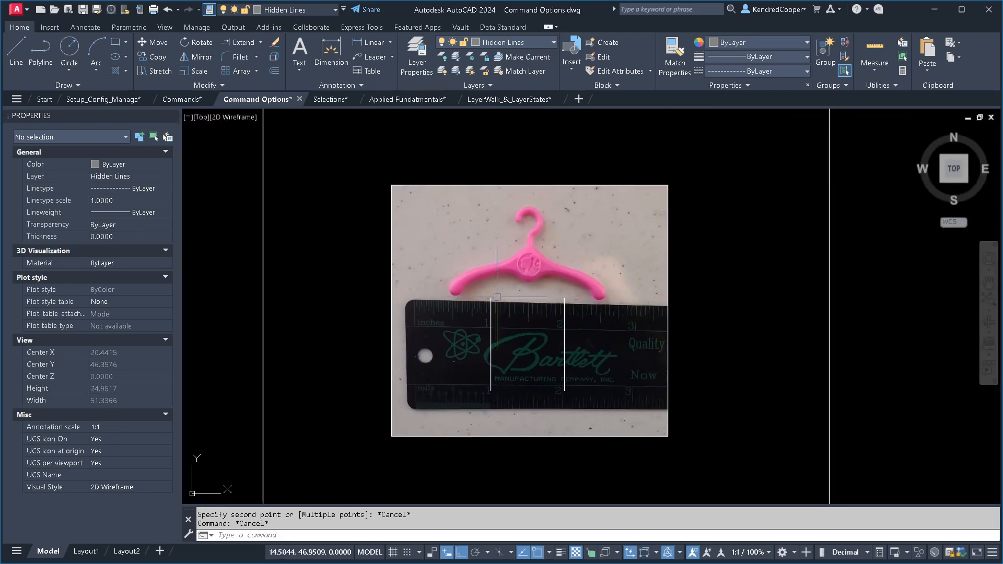
- Scale the hanger picture and marker lines by reference from the picture's lower-left corner, using the marker spacing as reference length and 1.0 as new length
click(197, 72)
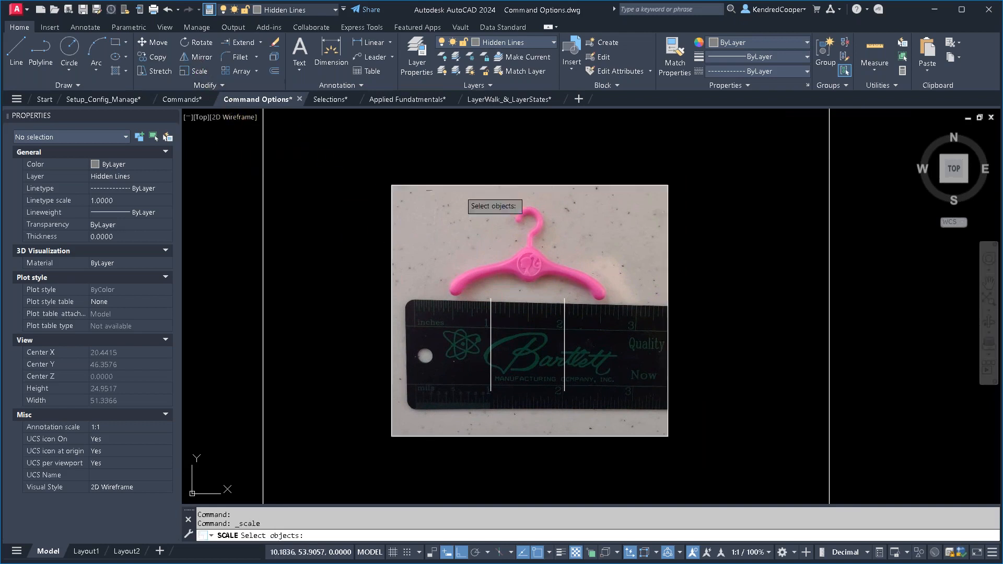
click(696, 168)
click(382, 476)
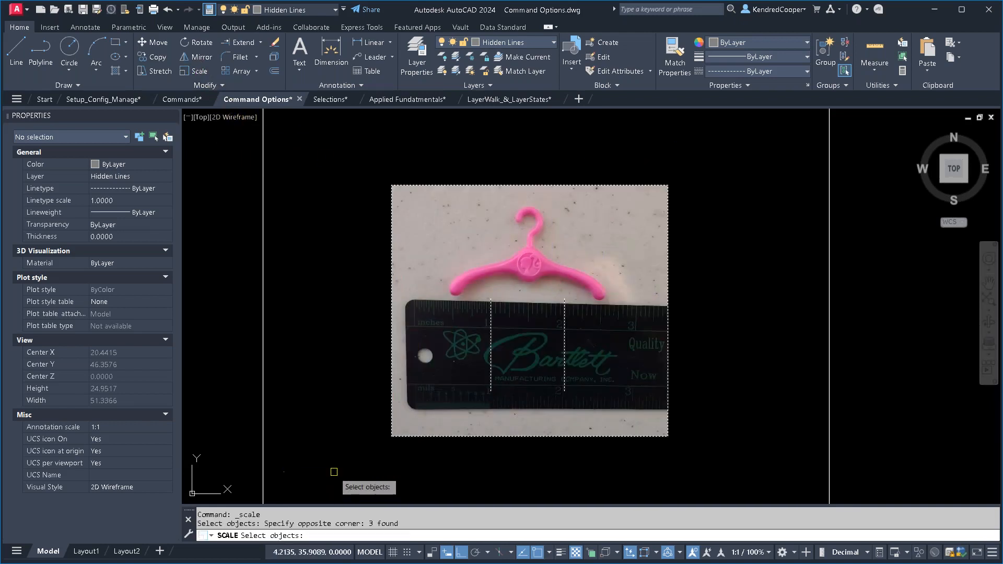
key(Return)
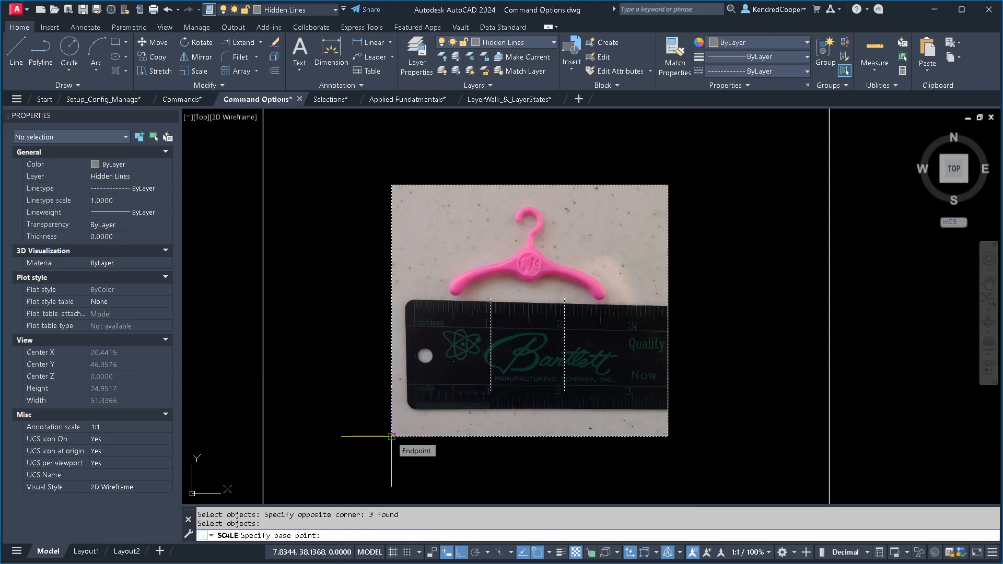
click(391, 436)
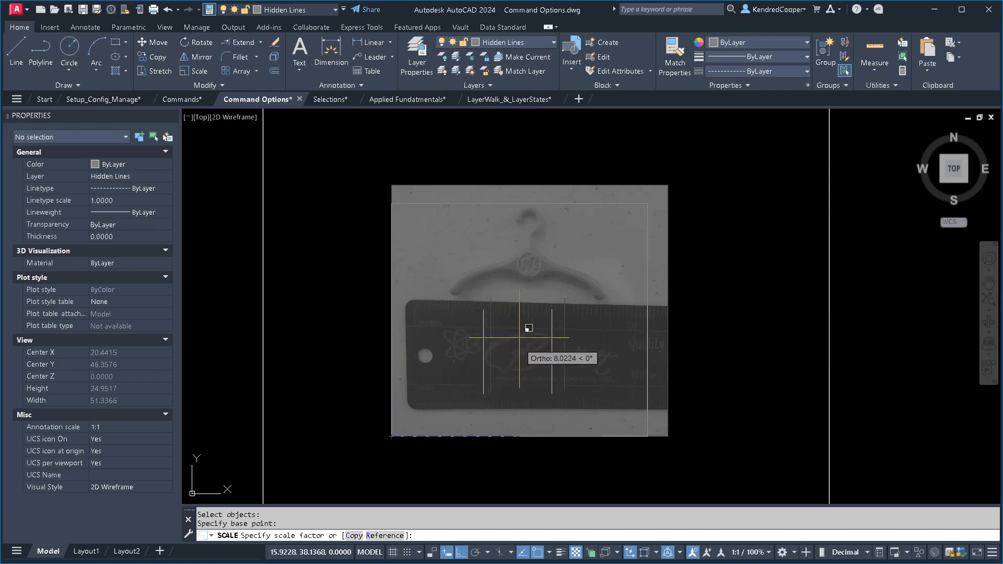
right_click(513, 306)
click(568, 356)
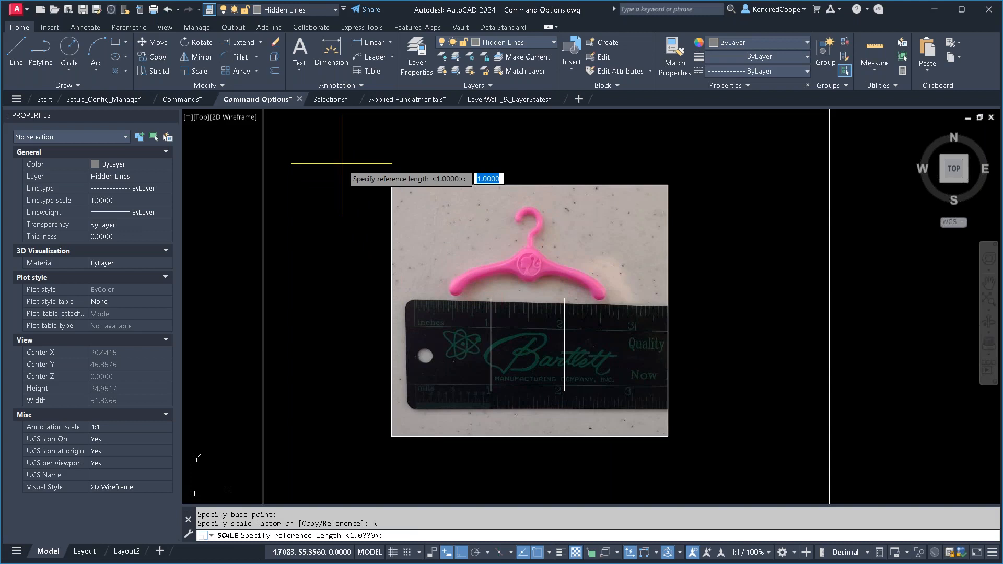
scroll(520, 321, up, 2)
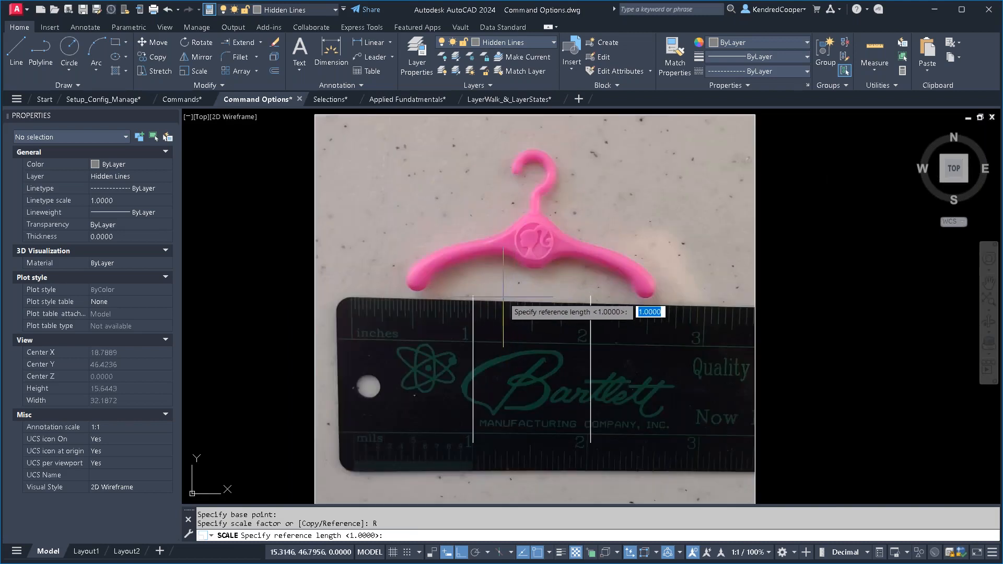
click(473, 296)
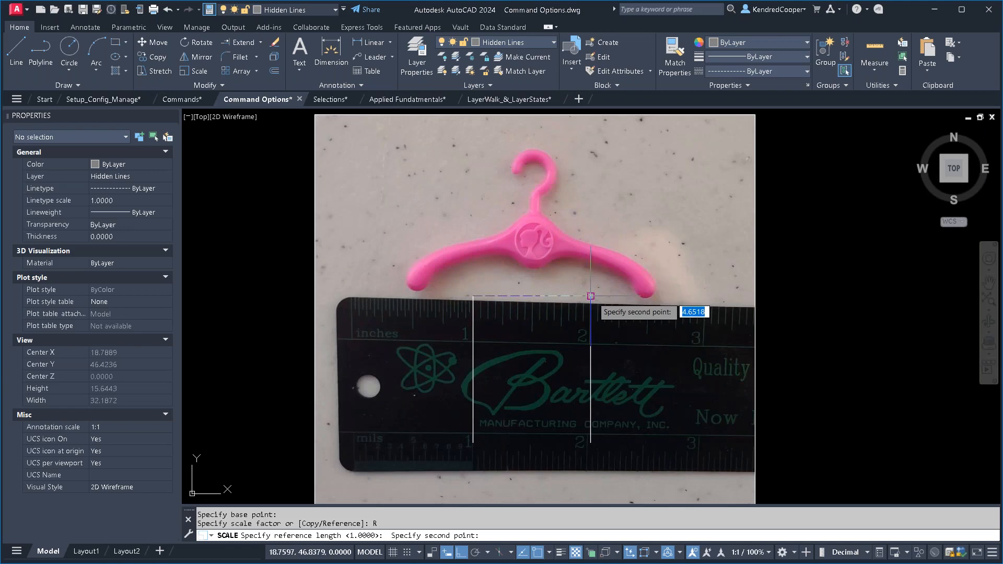
click(591, 296)
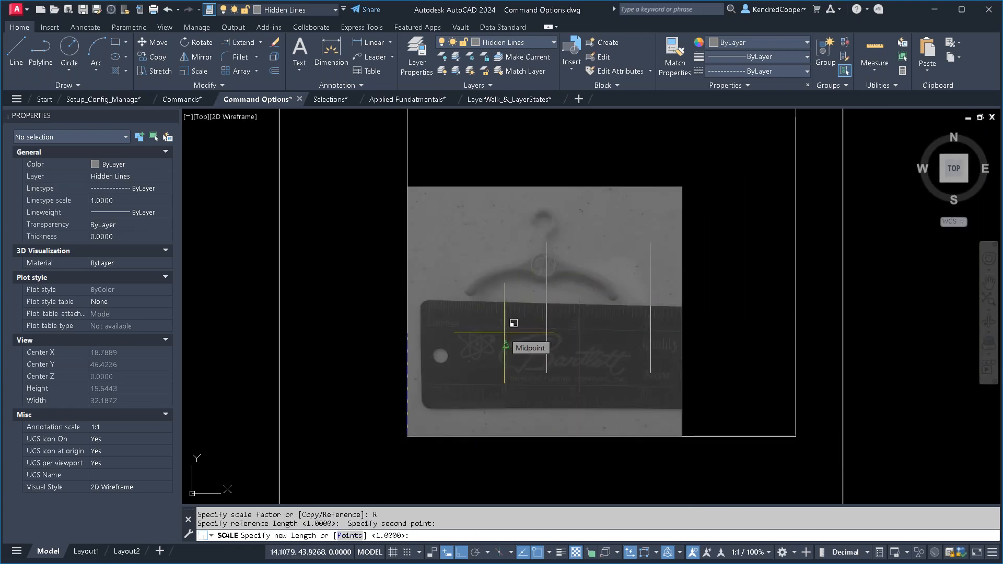
text(1.0)
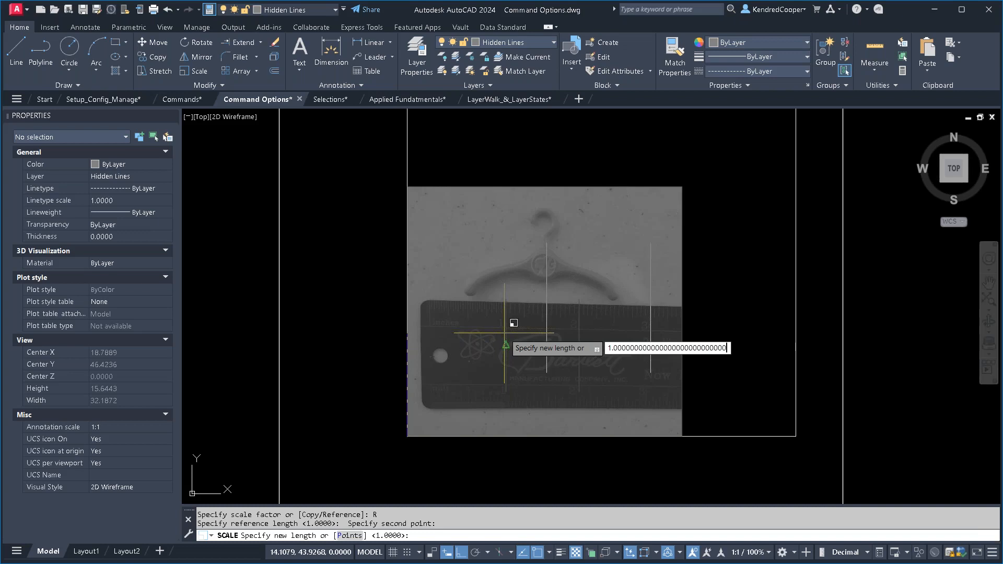
key(Return)
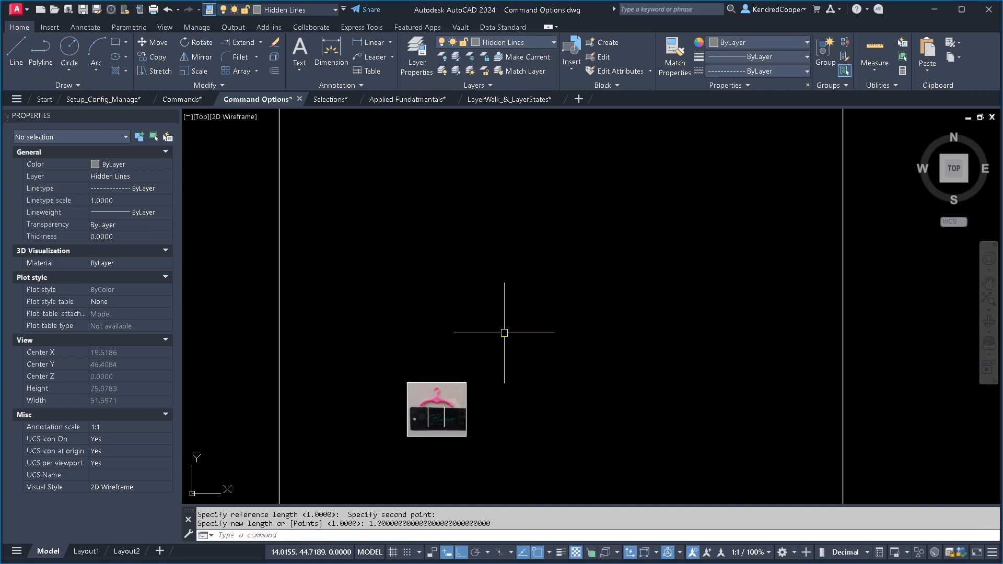
scroll(437, 405, up, 8)
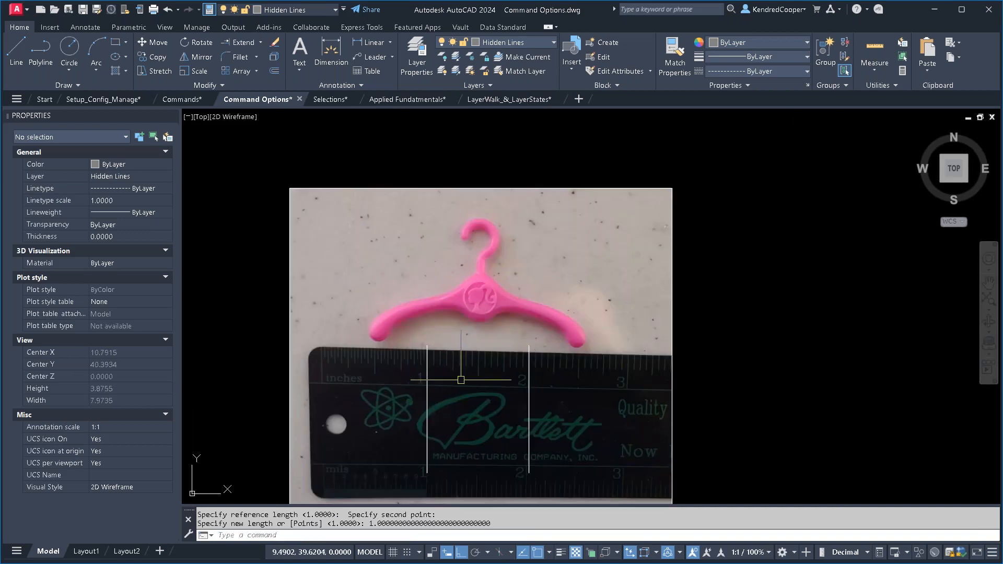
- Measure the distance between the upper ends of the two marker lines on the scaled ruler picture
scroll(468, 362, up, 2)
text(dist)
key(Return)
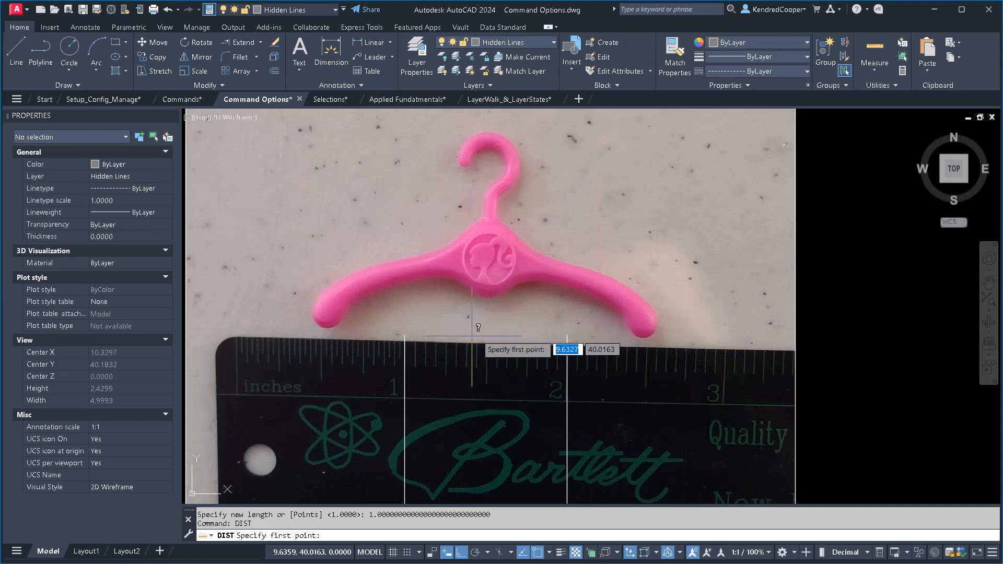
click(405, 335)
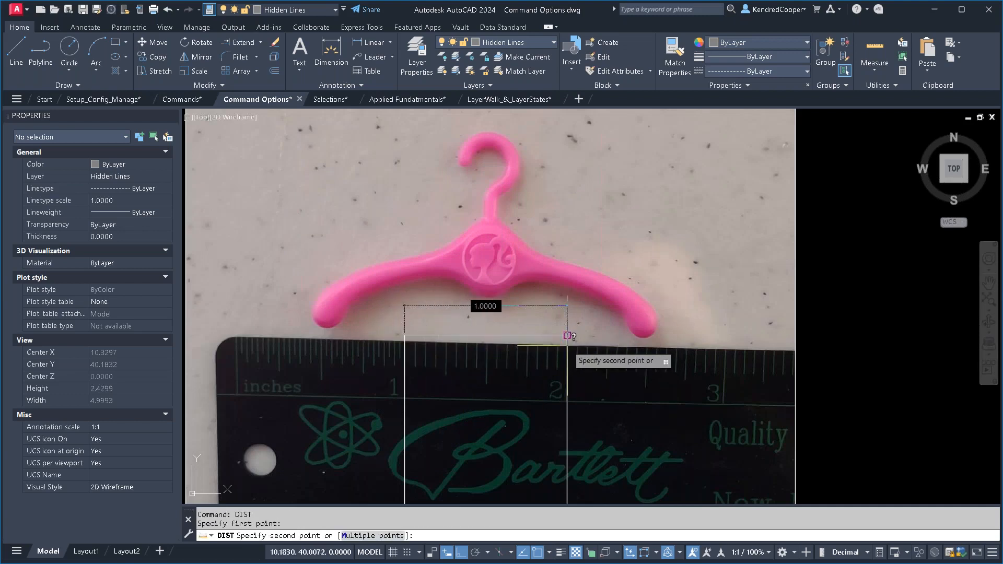
click(567, 335)
key(Escape)
key(Escape)
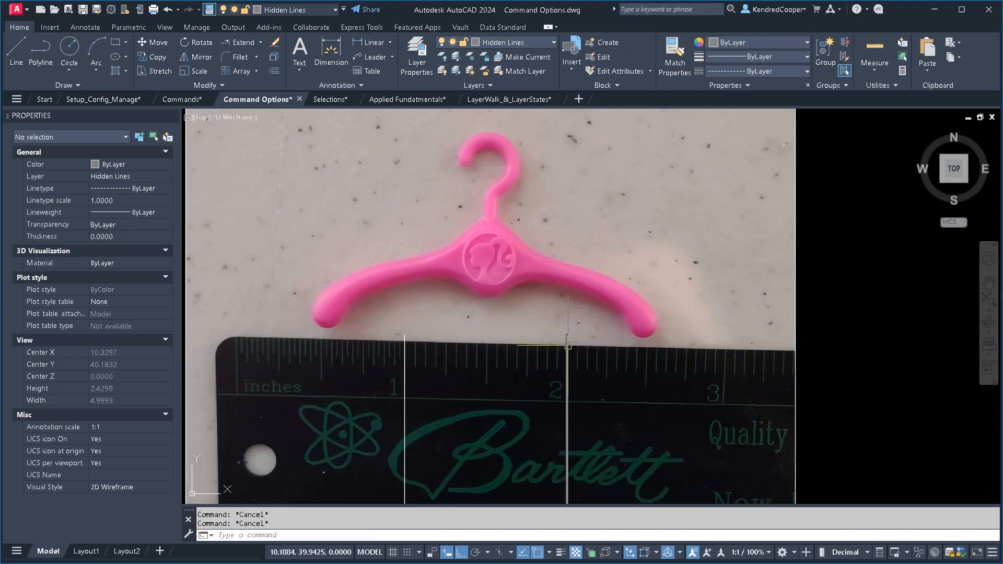
- Scale the bathtub by reference from its lower-right corner, using its right edge as reference length and the 60" dimension's two ends as new length points
scroll(569, 350, down, 8)
scroll(569, 349, down, 2)
middle_drag(703, 347, 446, 346)
scroll(445, 347, down, 4)
scroll(476, 325, up, 4)
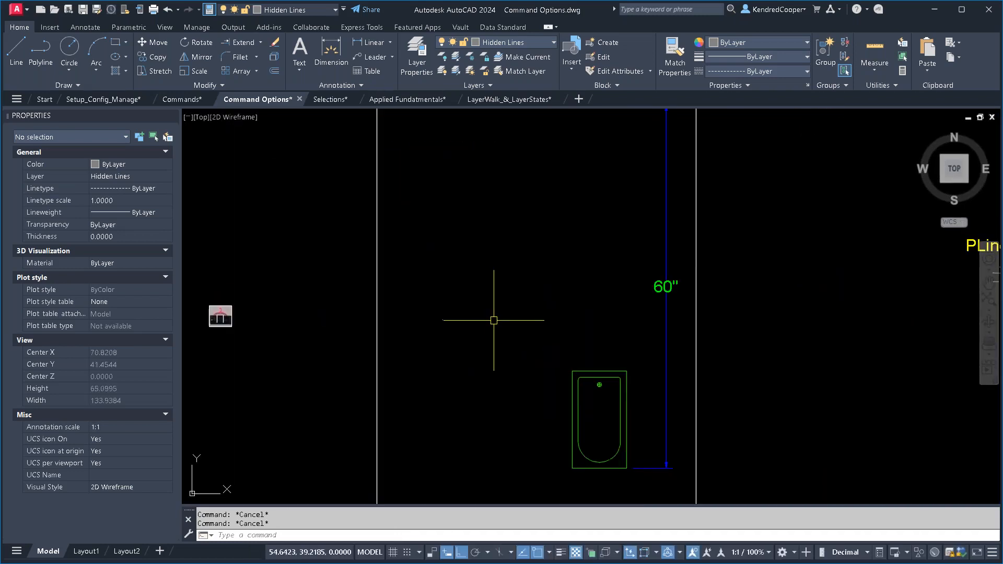
middle_drag(492, 321, 495, 349)
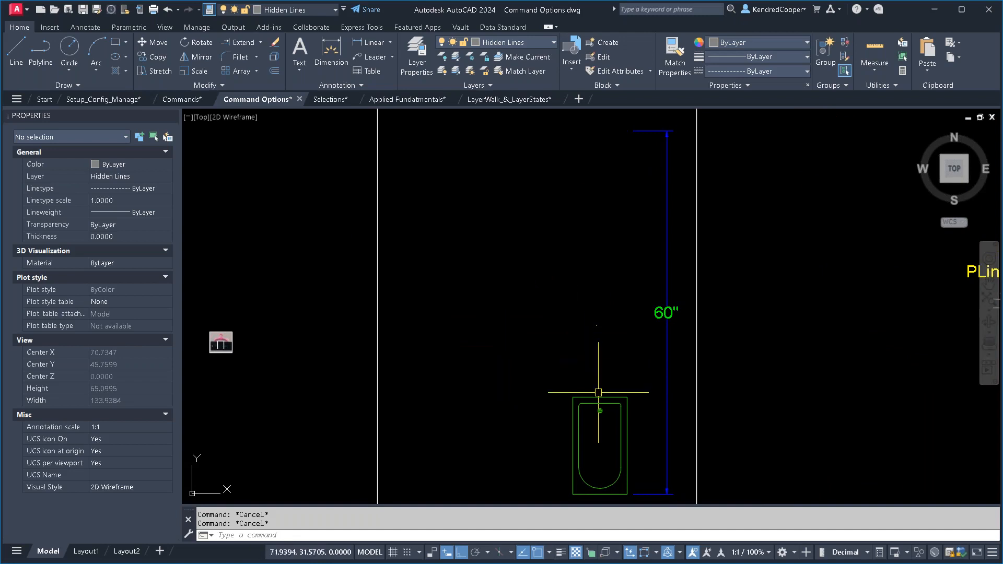
mouse_move(596, 395)
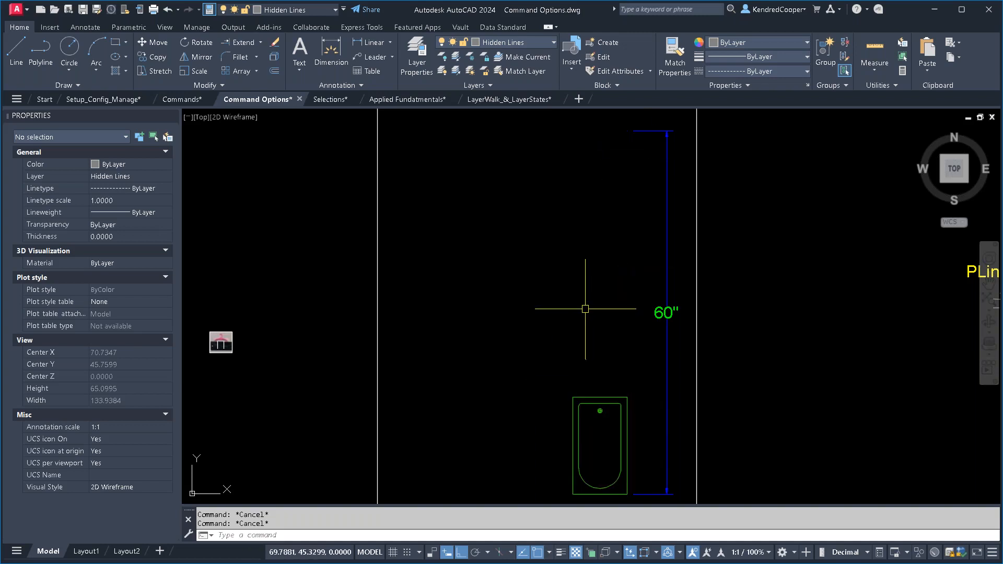
click(196, 71)
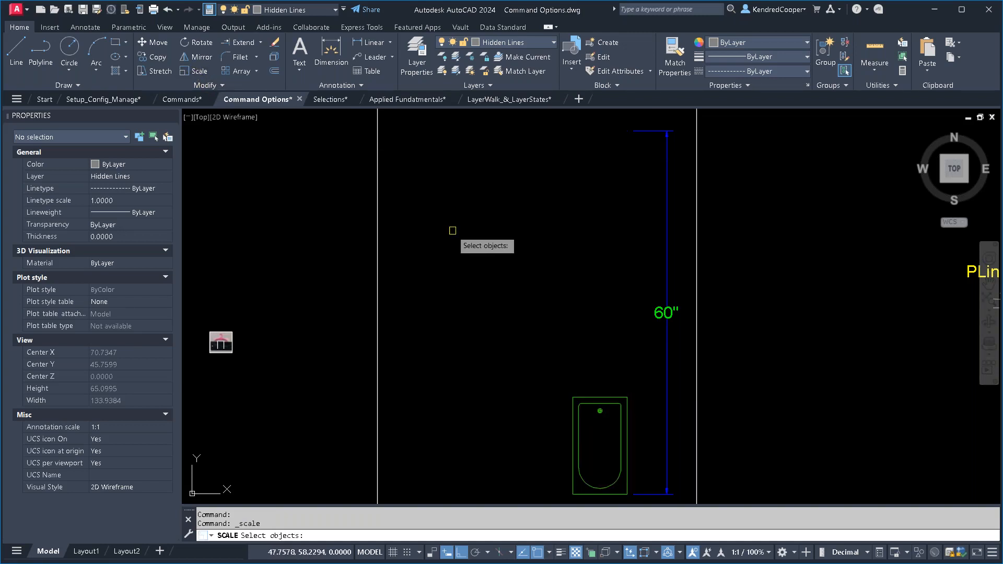
click(627, 431)
key(Return)
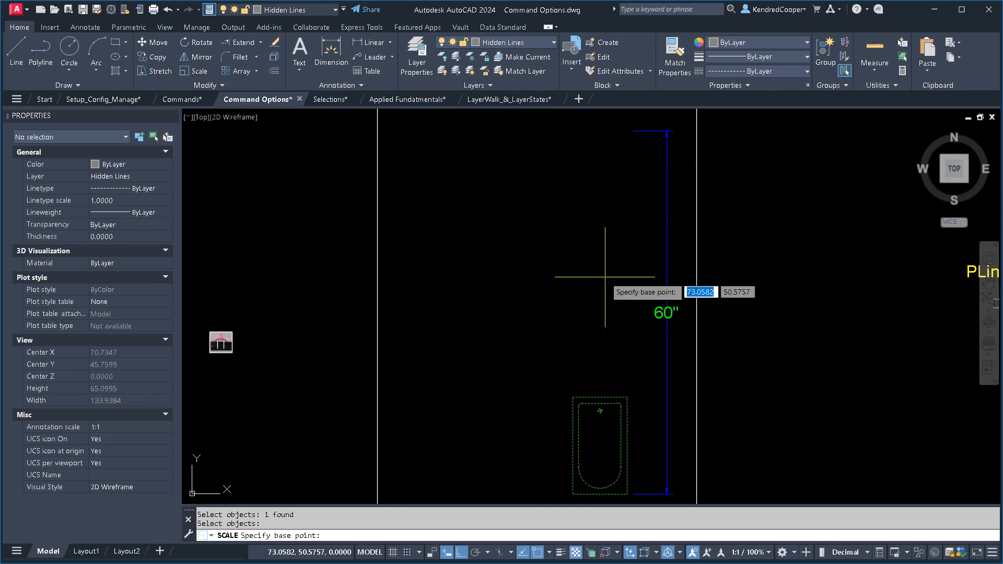
click(627, 494)
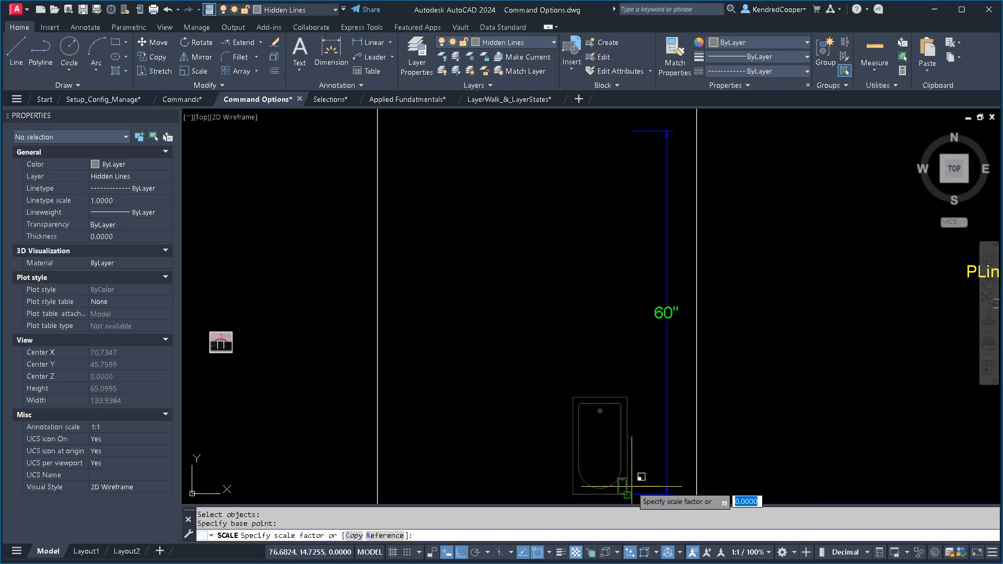
right_click(617, 308)
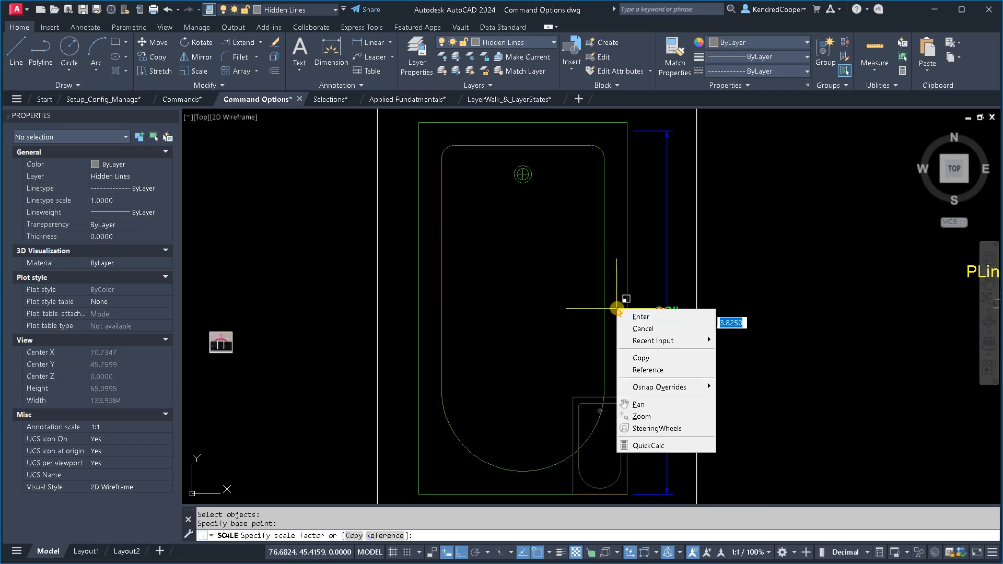
click(676, 370)
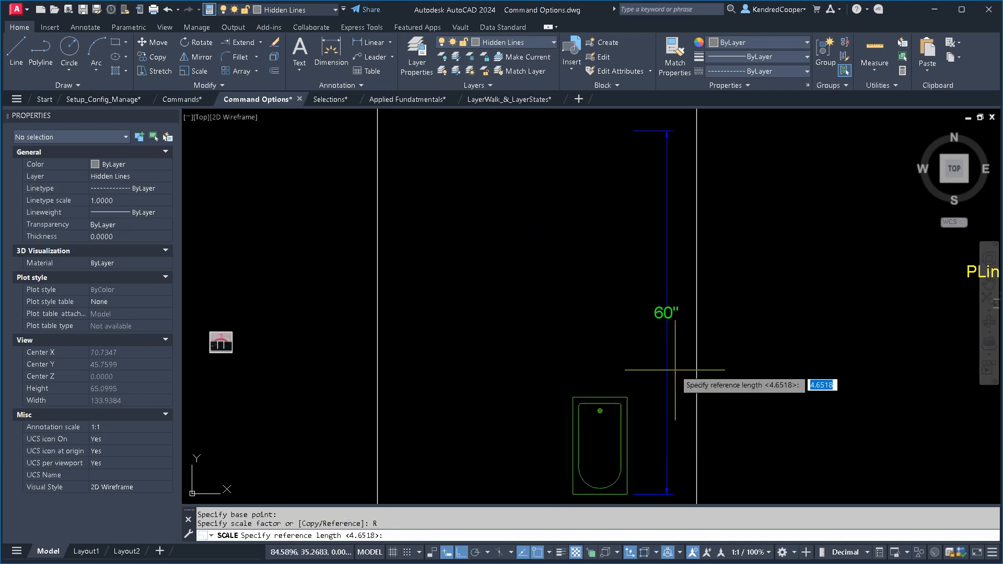
click(627, 495)
click(628, 398)
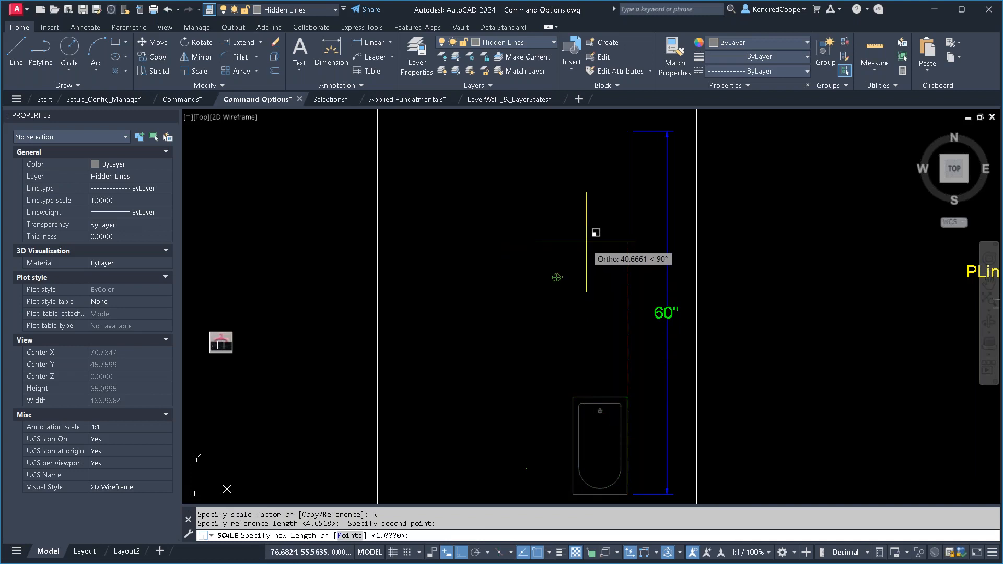
right_click(574, 203)
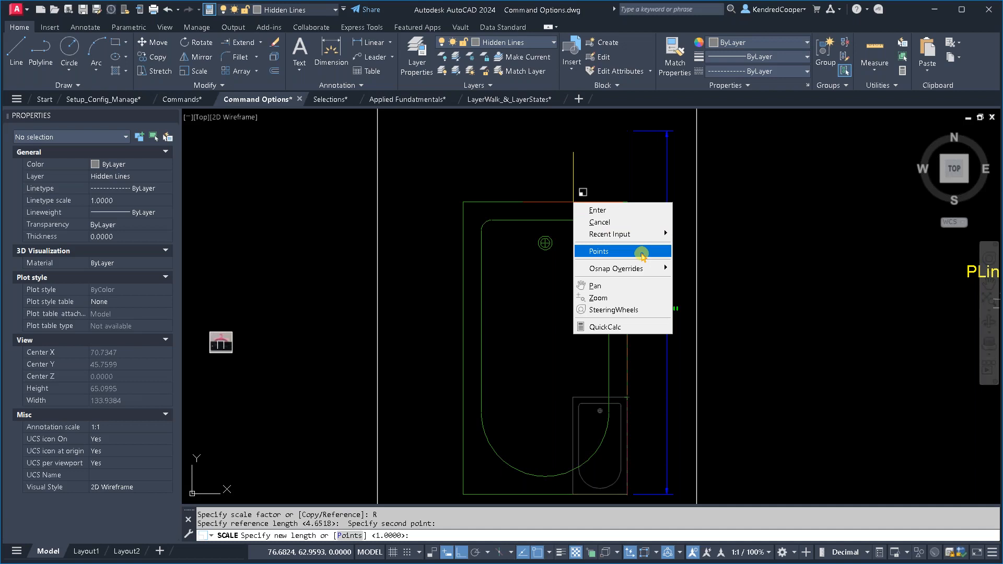
click(642, 253)
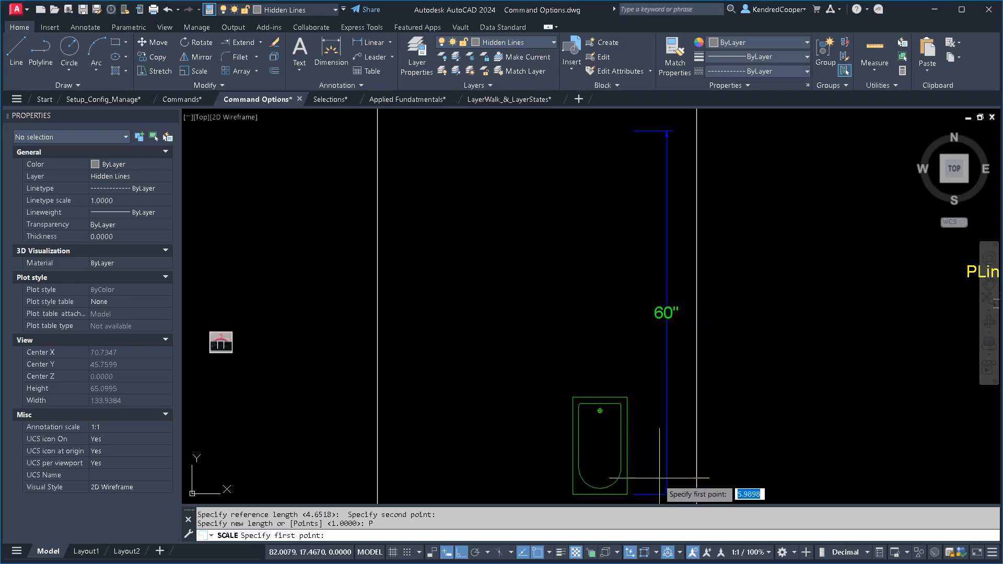
click(651, 493)
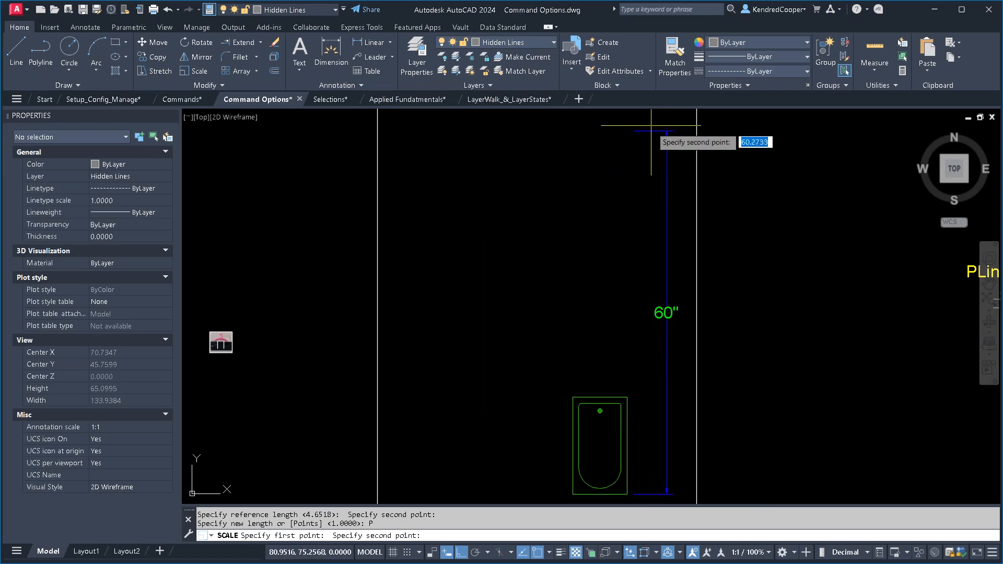
click(659, 142)
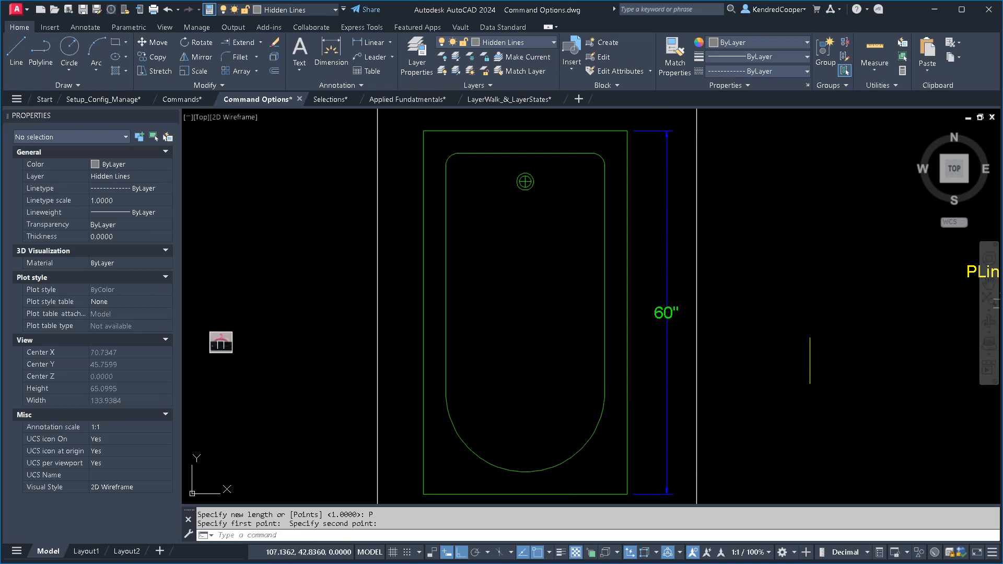
- With Ortho off, rotate the desk and chair by reference about the desk's lower-left corner, matching its left edge to the angled wall's inner line
scroll(810, 360, down, 2)
scroll(772, 318, down, 2)
middle_drag(772, 293, 592, 345)
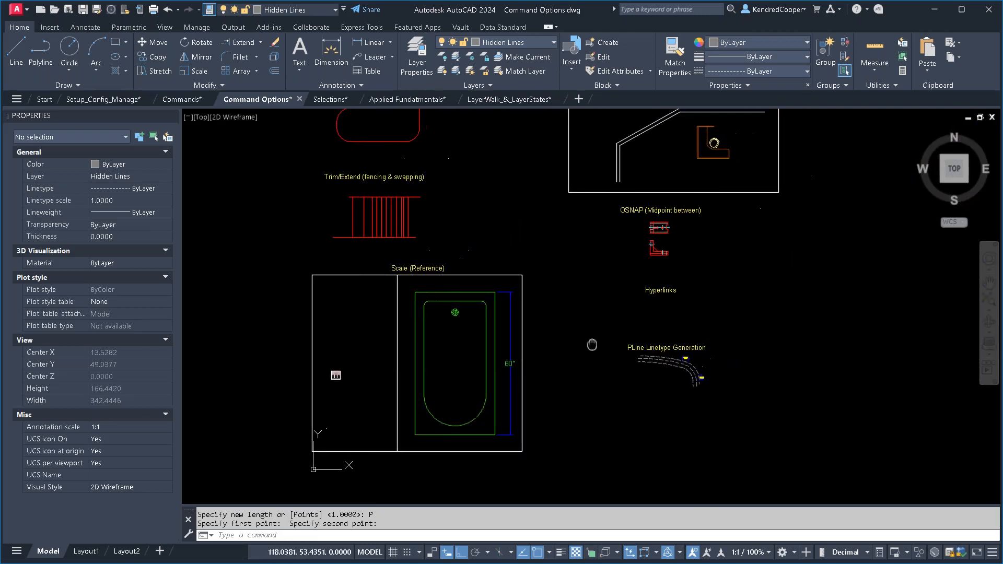
middle_drag(758, 213, 627, 343)
scroll(554, 234, up, 5)
mouse_move(581, 315)
middle_down()
mouse_move(614, 324)
mouse_move(598, 340)
middle_up()
scroll(609, 358, up, 3)
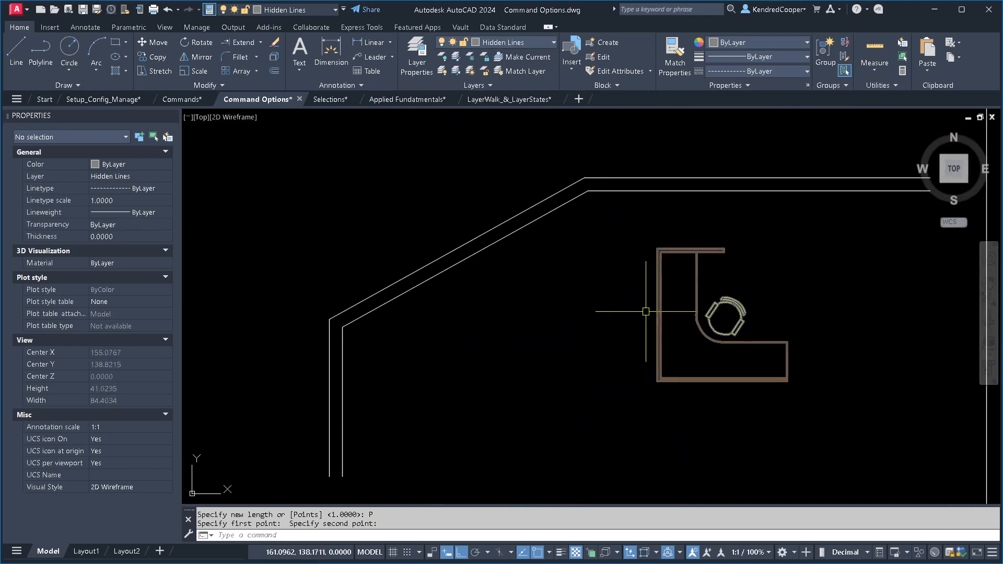
click(196, 42)
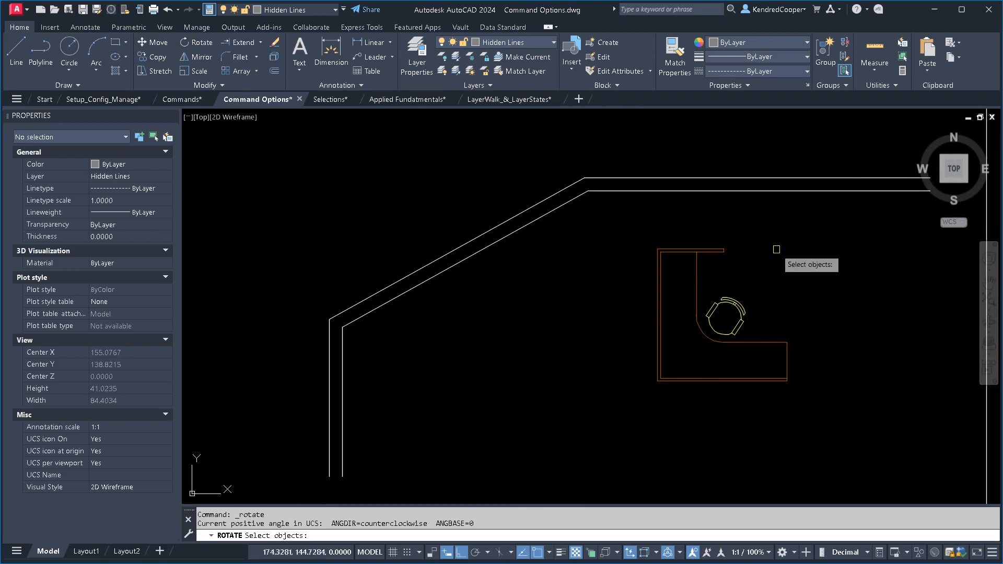
click(784, 231)
click(634, 423)
key(Return)
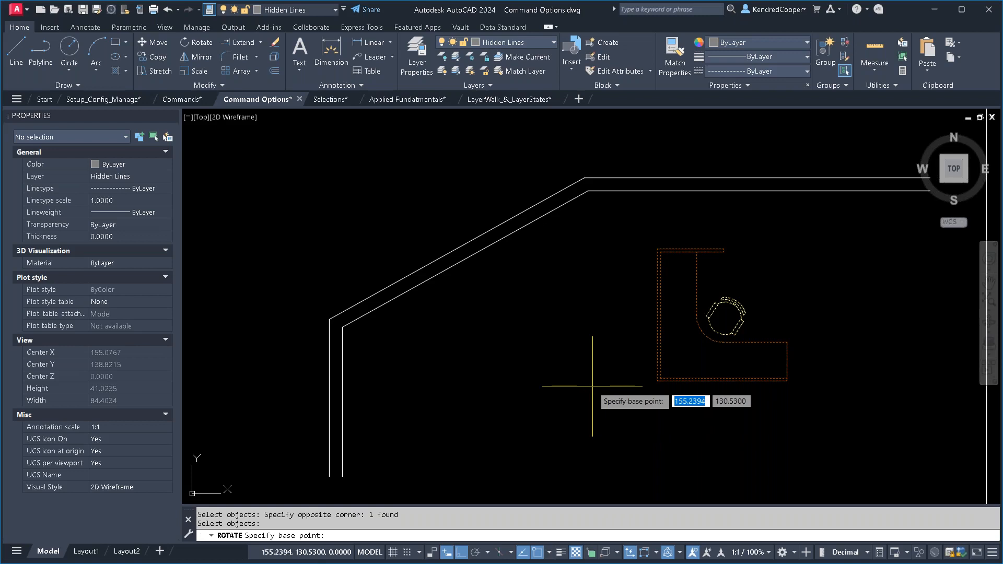
click(658, 381)
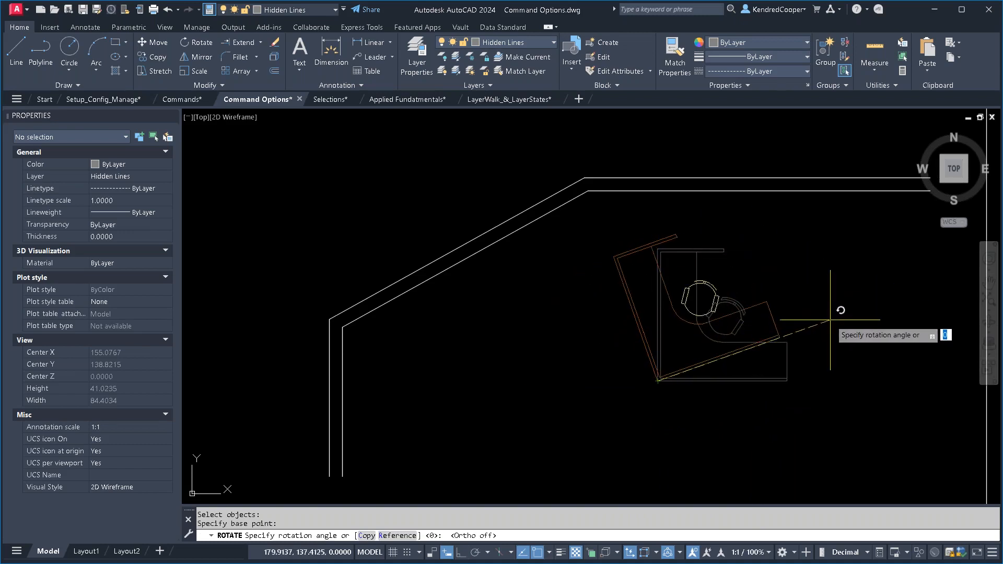
right_click(801, 267)
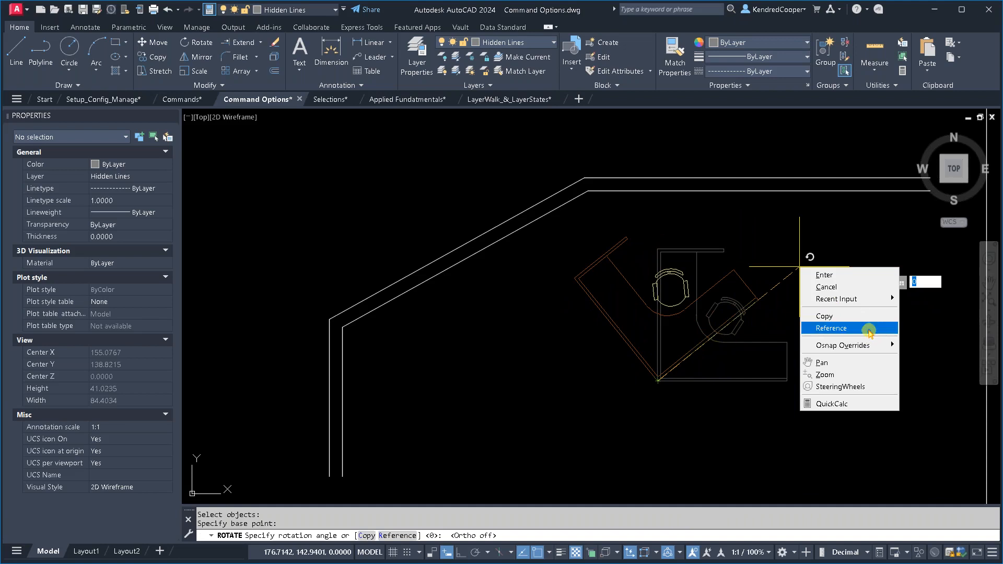
click(869, 330)
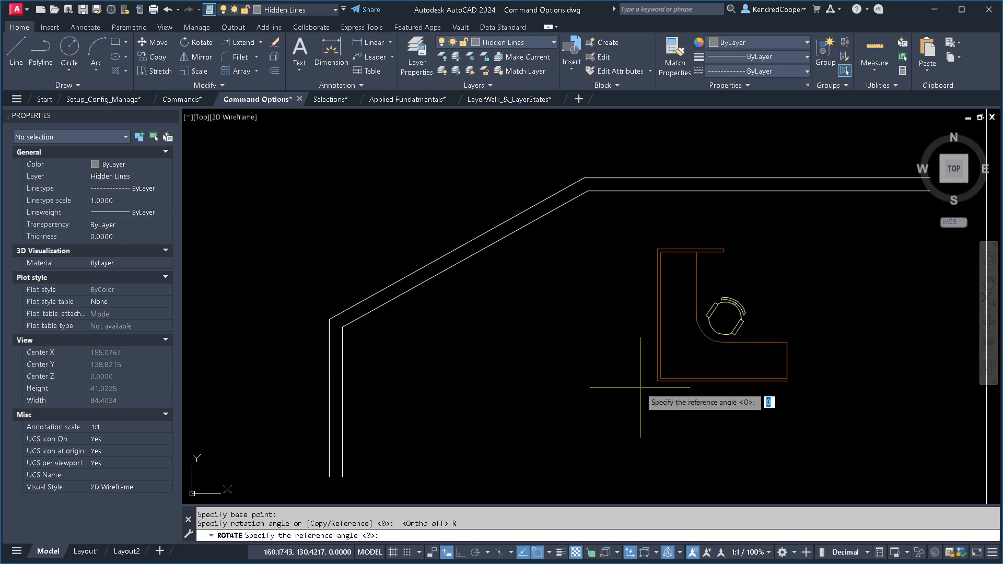
scroll(641, 382, up, 2)
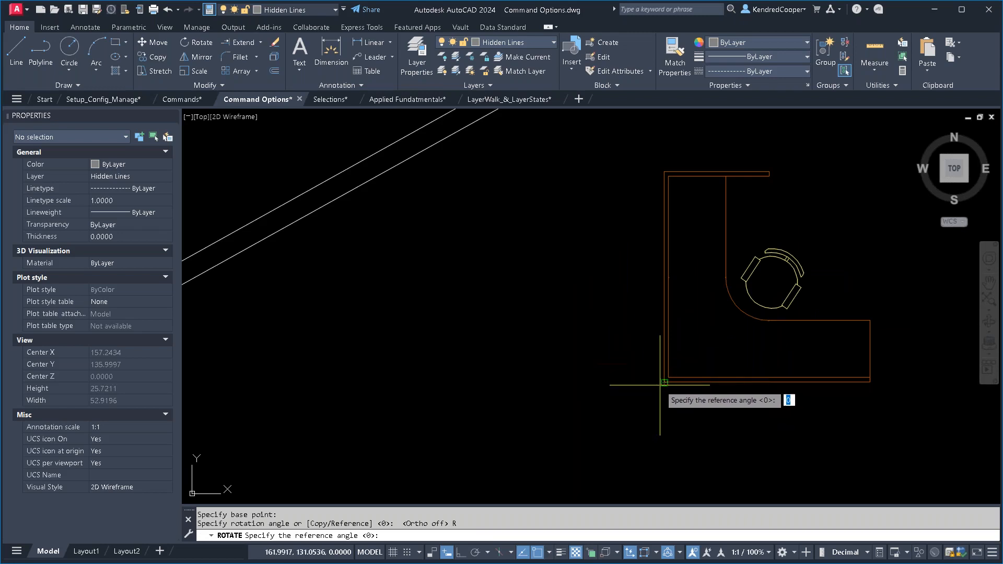
click(661, 384)
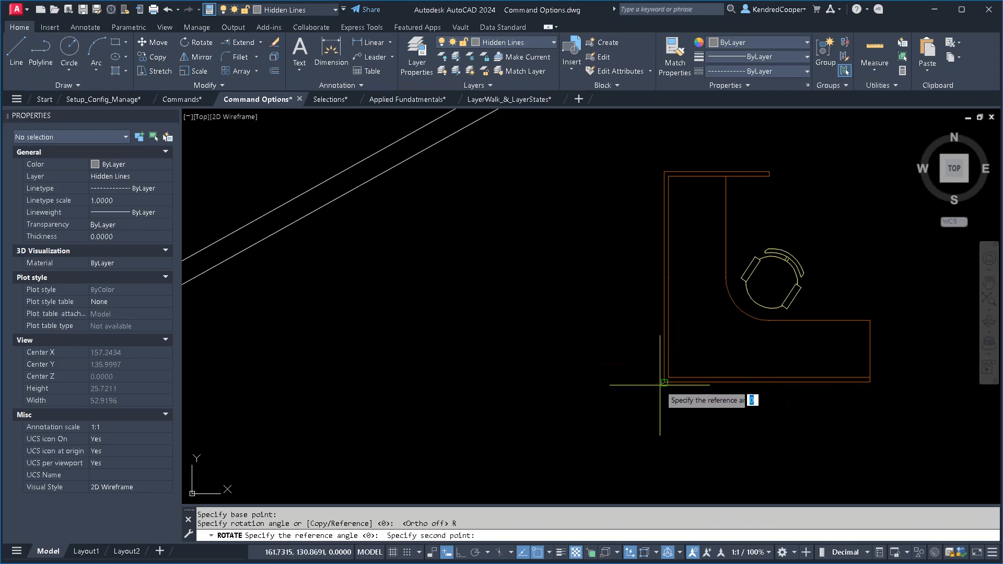
click(665, 171)
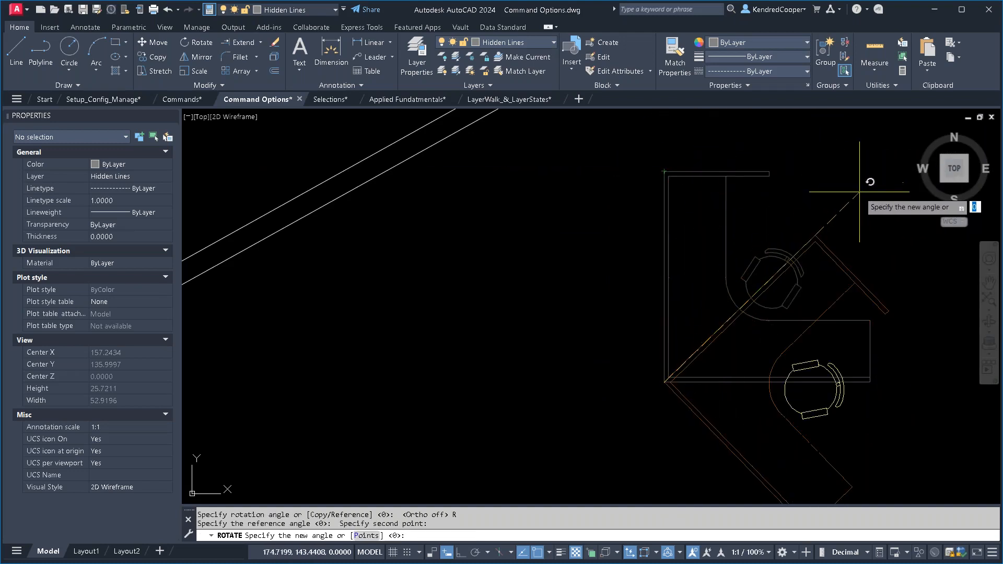
right_click(805, 146)
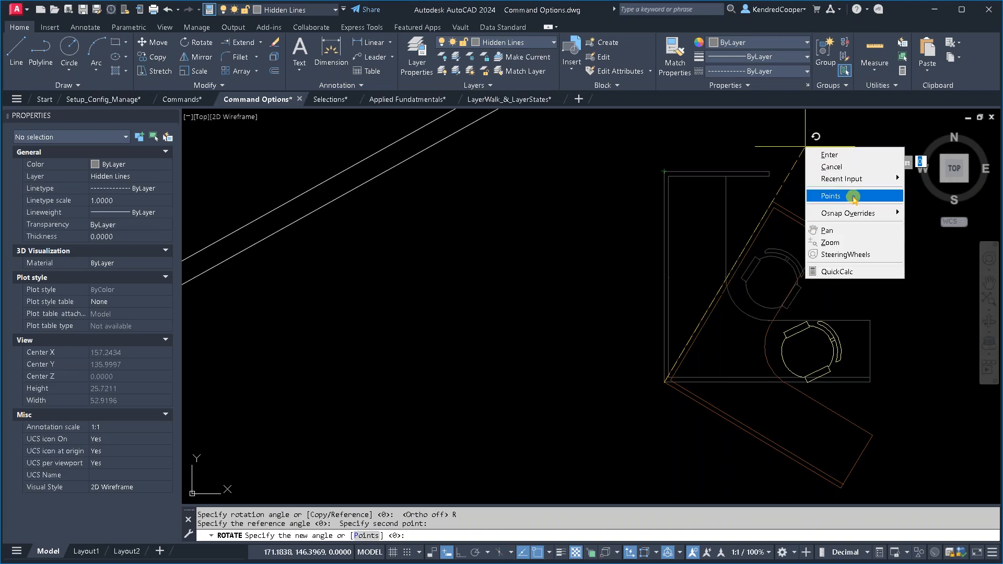
click(853, 196)
scroll(815, 173, down, 2)
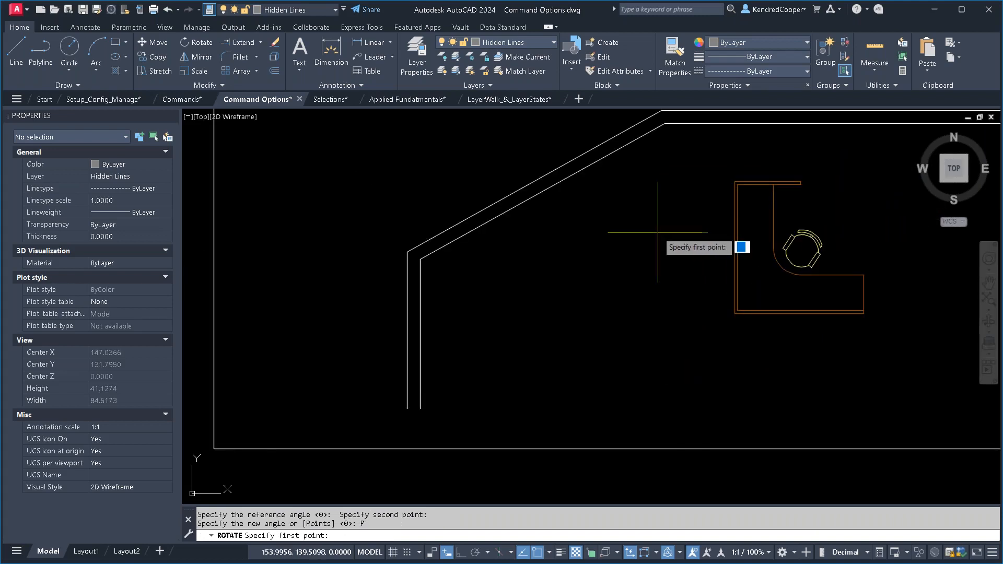
click(421, 258)
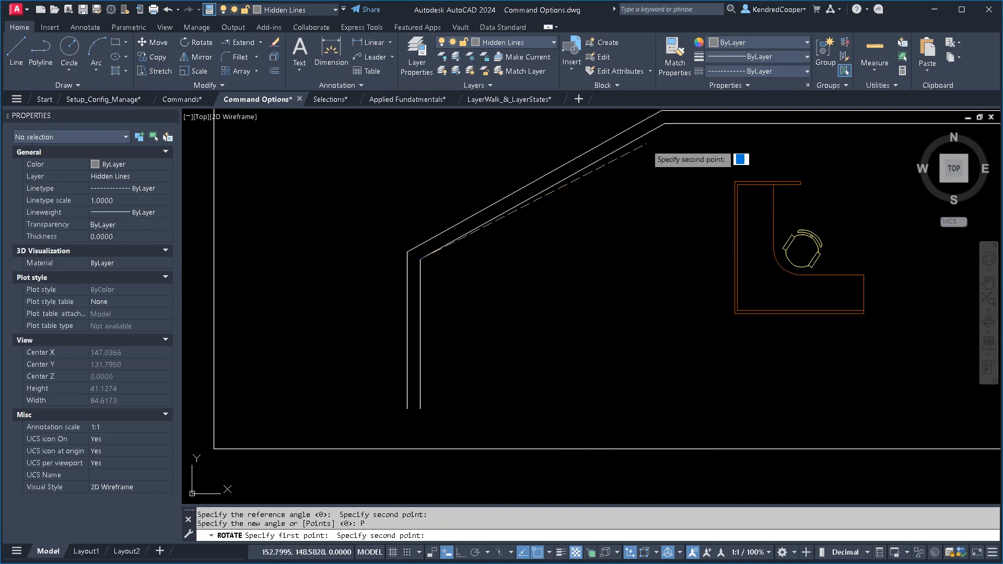
click(657, 133)
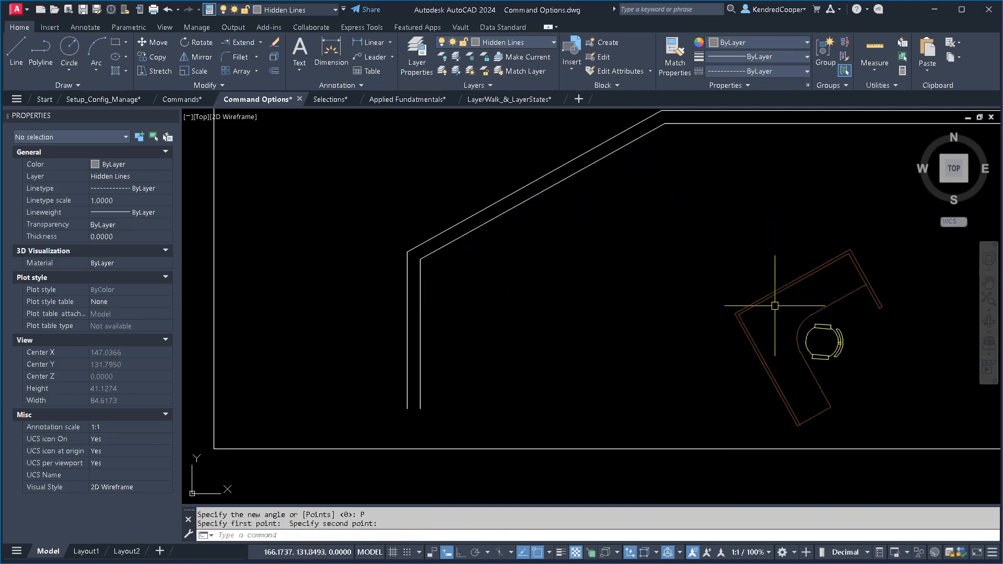
- Move the rotated desk and chair up against the inner line of the angled wall
text(m)
key(Return)
click(940, 280)
click(814, 358)
key(Return)
click(867, 339)
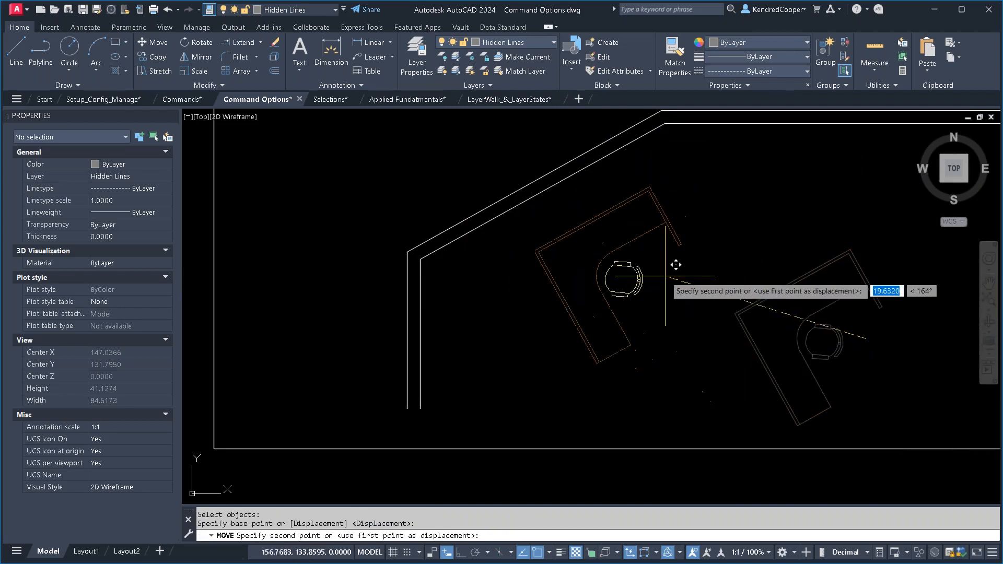
click(625, 246)
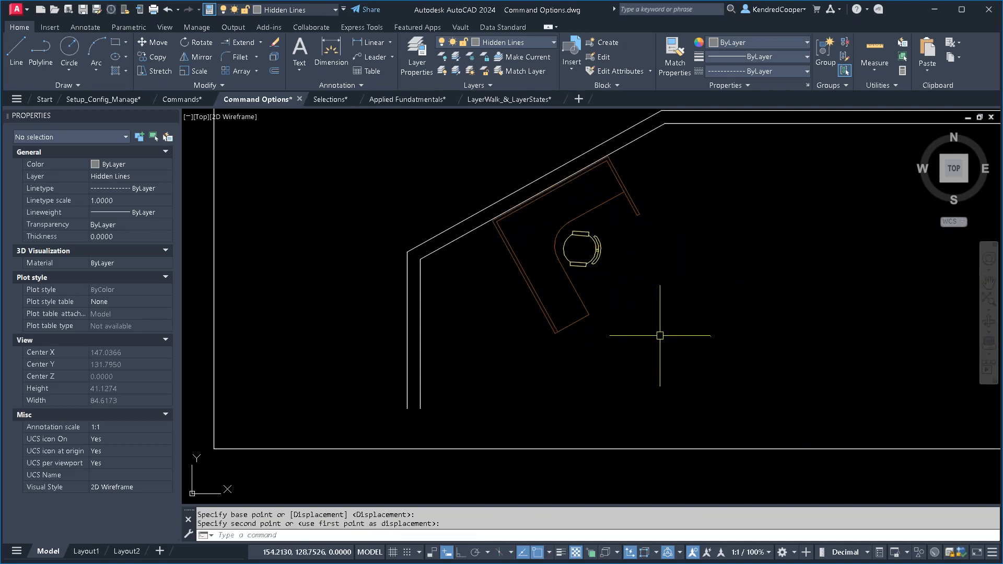
- Start moving the bracket's entire upper view in the OSNAP (Midpoint between) exercise
middle_drag(661, 329, 650, 225)
scroll(605, 300, up, 6)
middle_drag(619, 303, 630, 325)
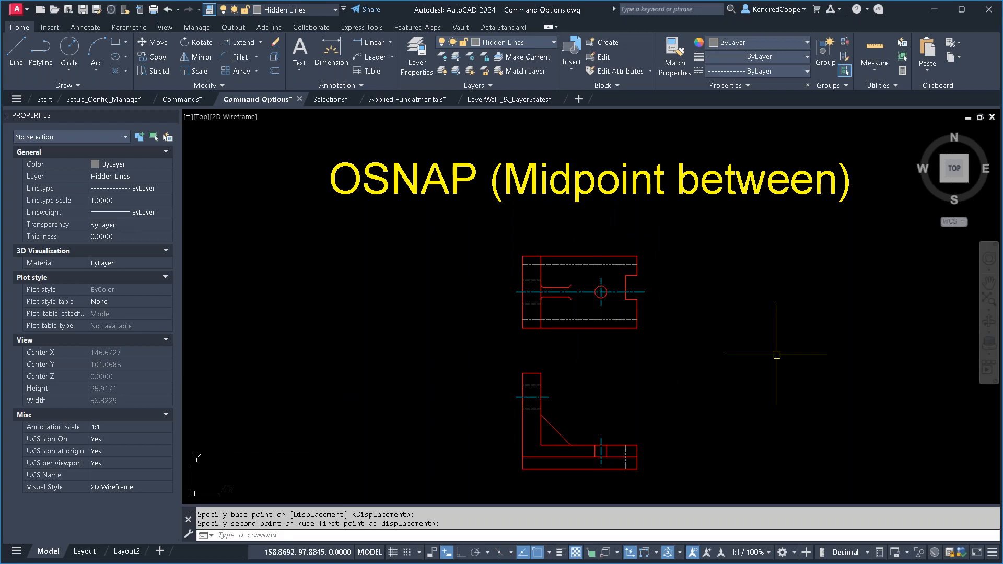
scroll(674, 261, up, 2)
middle_drag(683, 268, 659, 327)
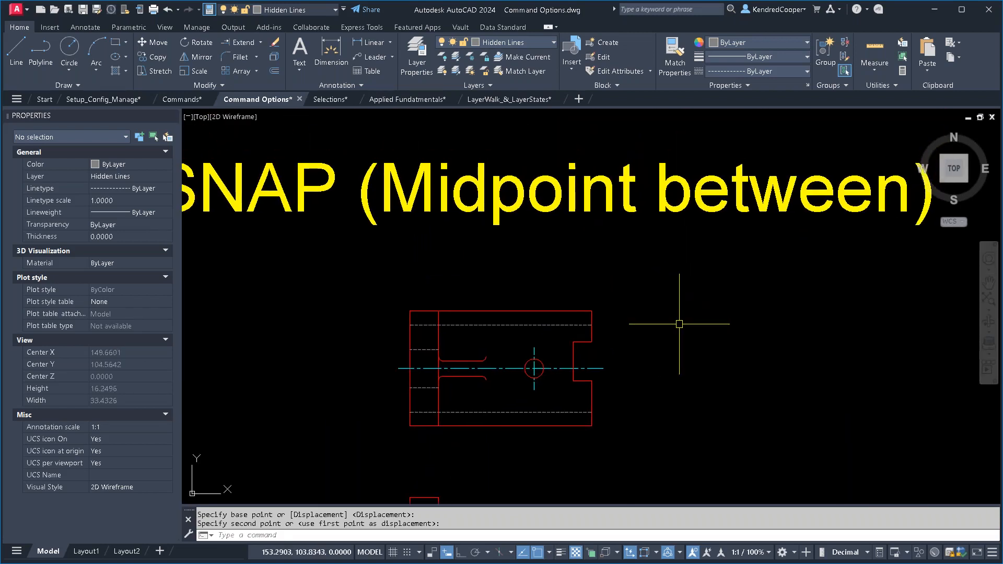
text(m)
key(Return)
click(661, 296)
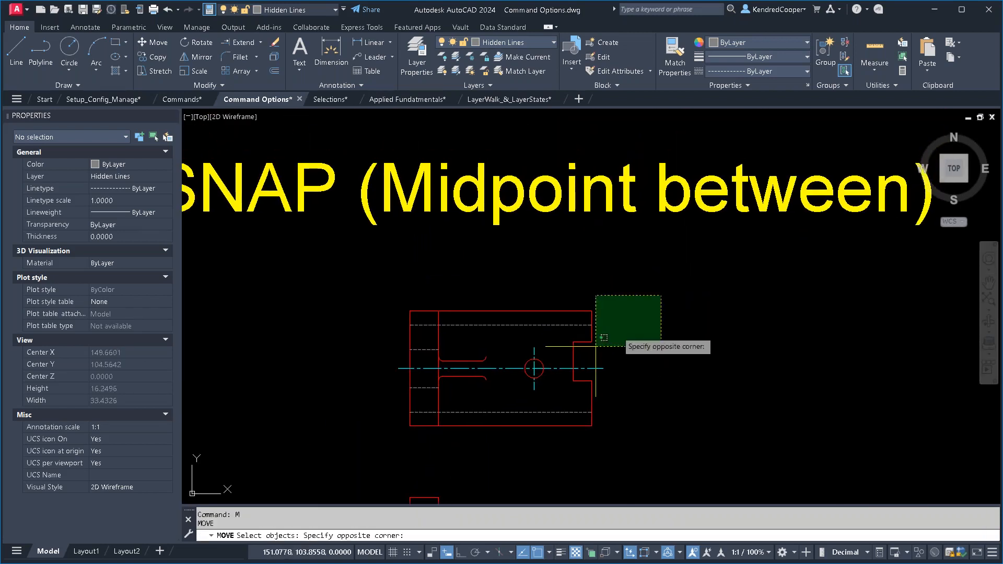
click(379, 460)
key(Return)
scroll(598, 394, up, 4)
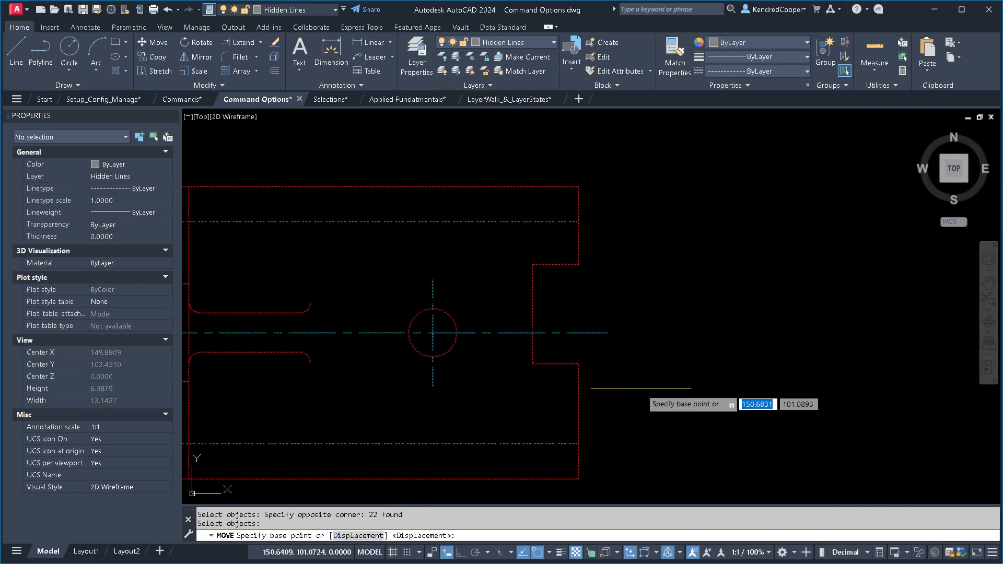
middle_drag(640, 394, 770, 363)
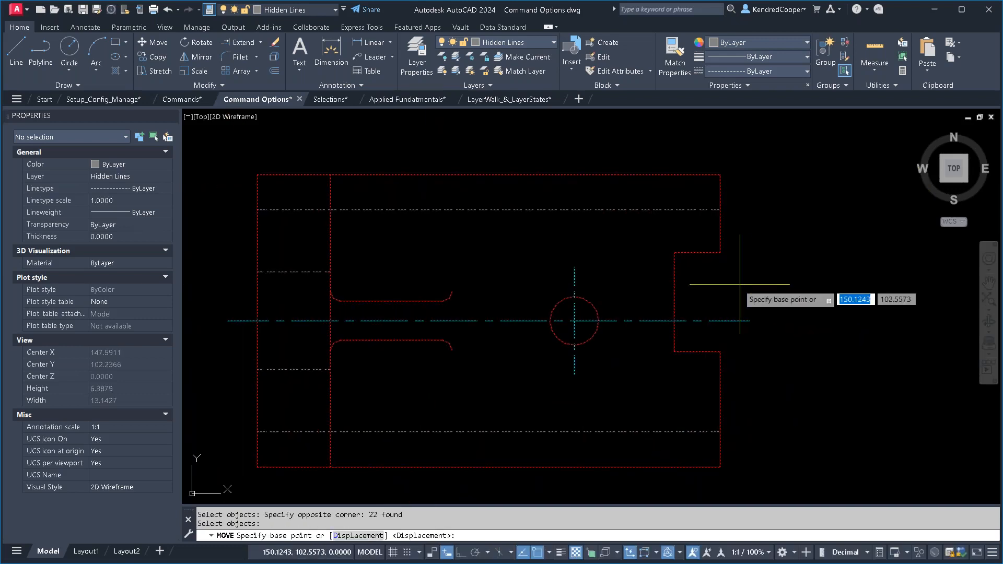
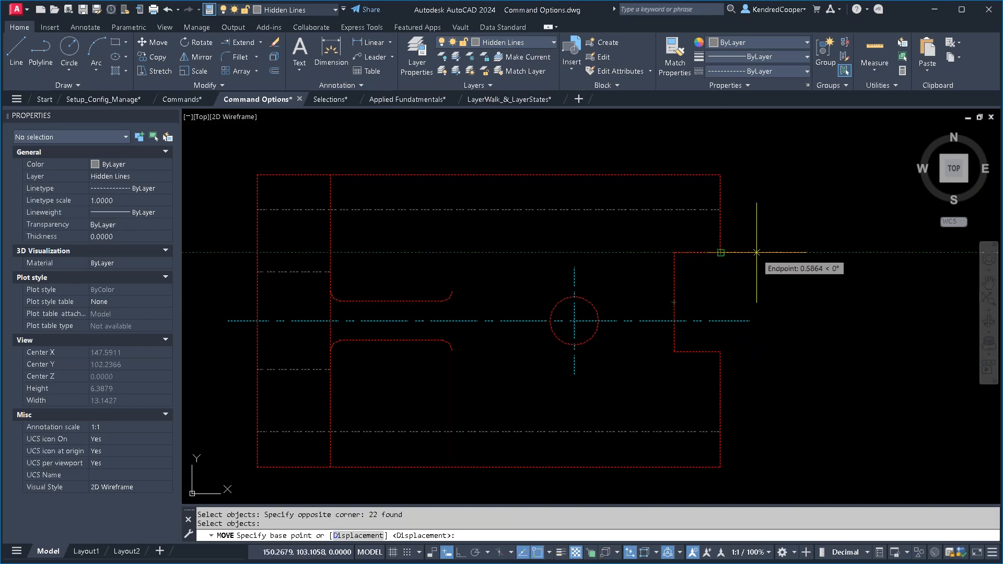
- Try to move the bracket view using the midpoint between the notch's two outer corners as base point
shift+right_click(769, 182)
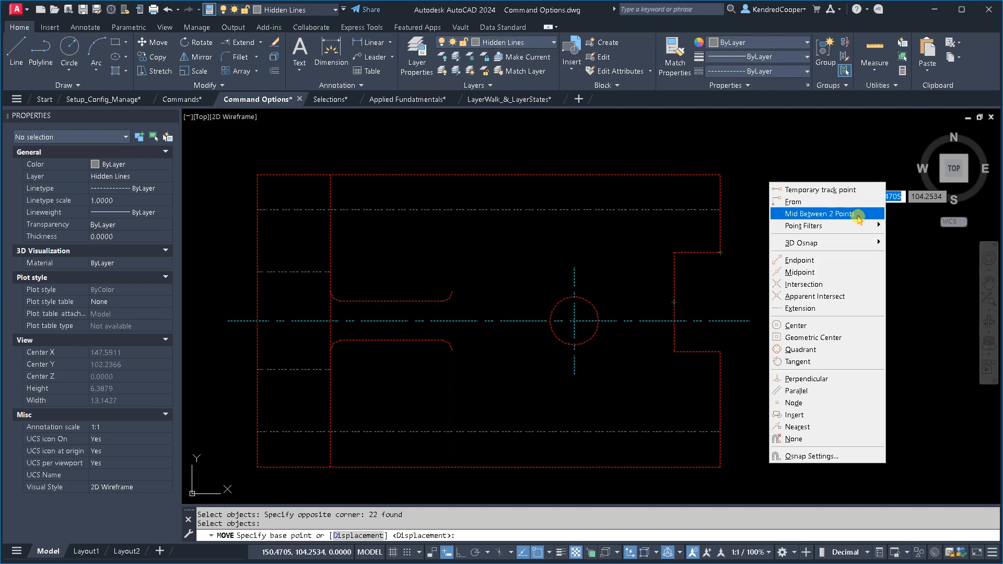
click(836, 214)
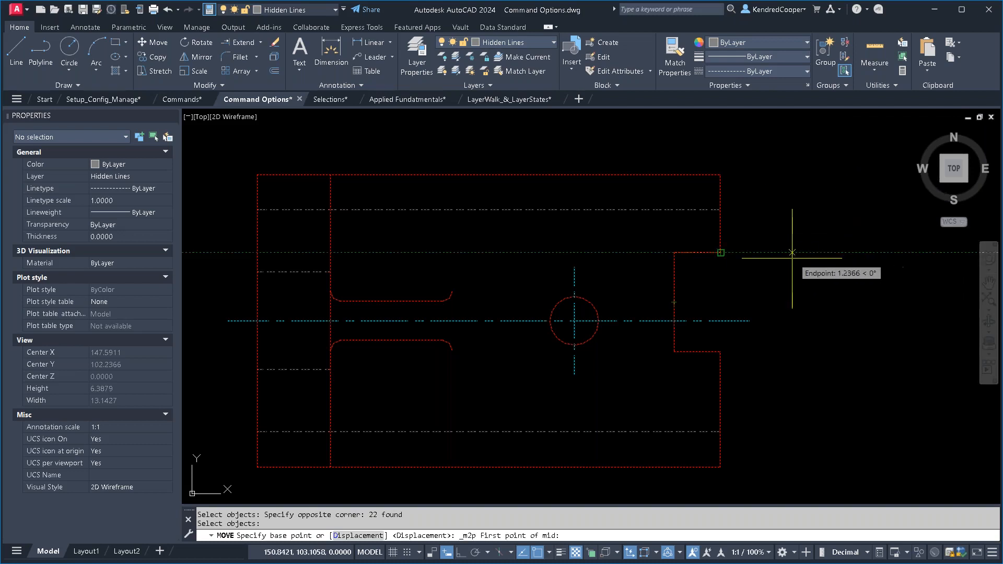
click(721, 253)
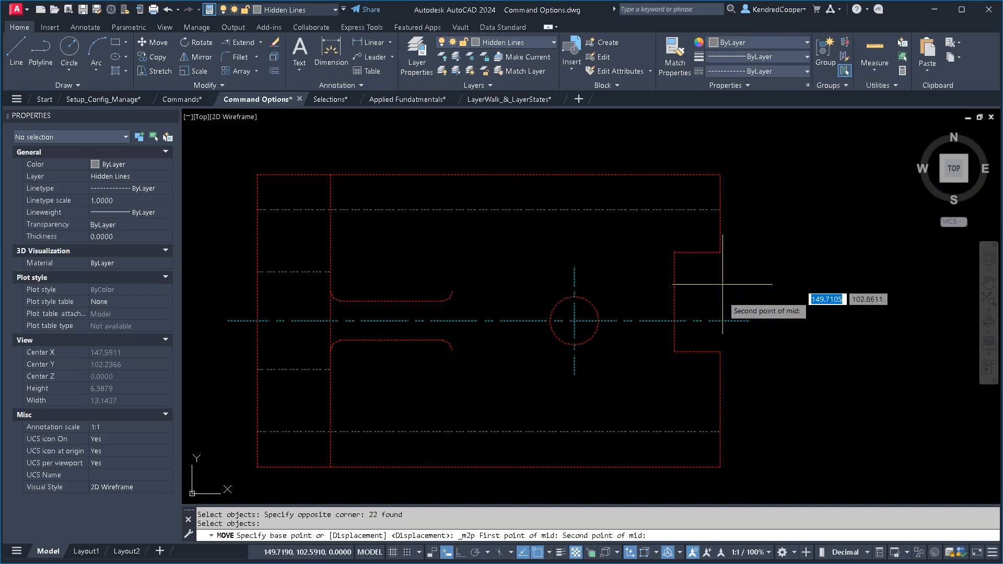
click(721, 351)
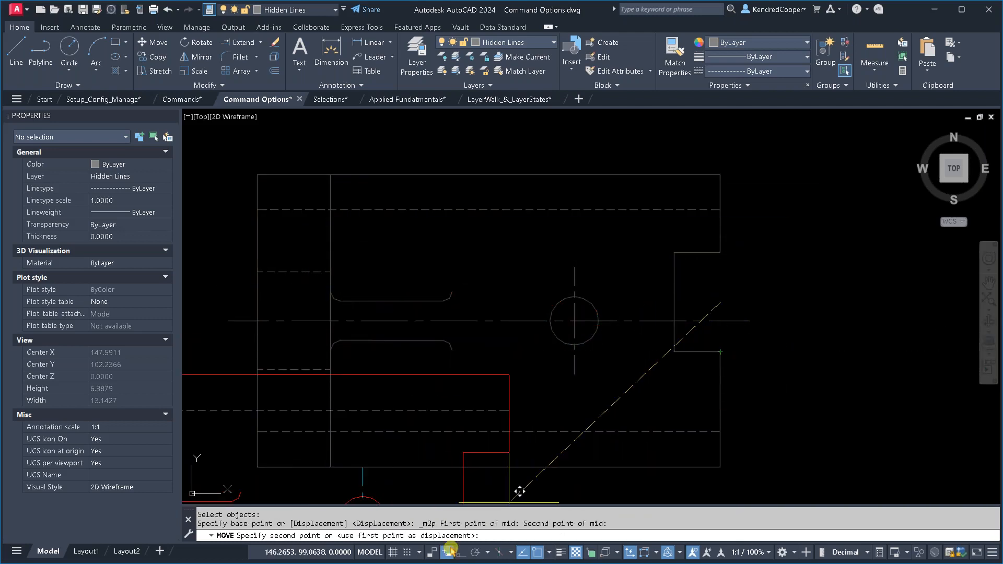
mouse_move(819, 319)
middle_down()
mouse_move(575, 305)
mouse_move(583, 315)
middle_up()
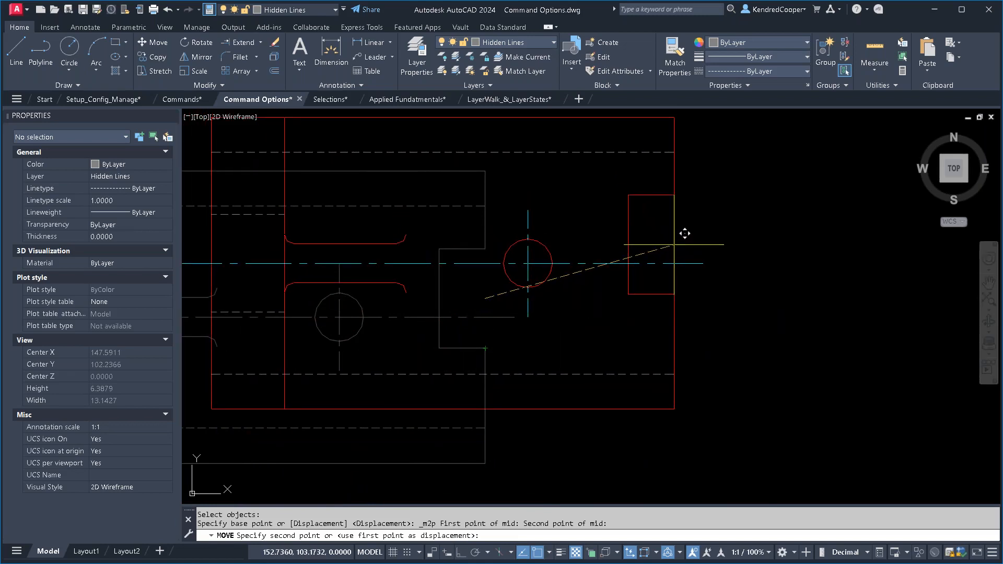
scroll(684, 234, down, 3)
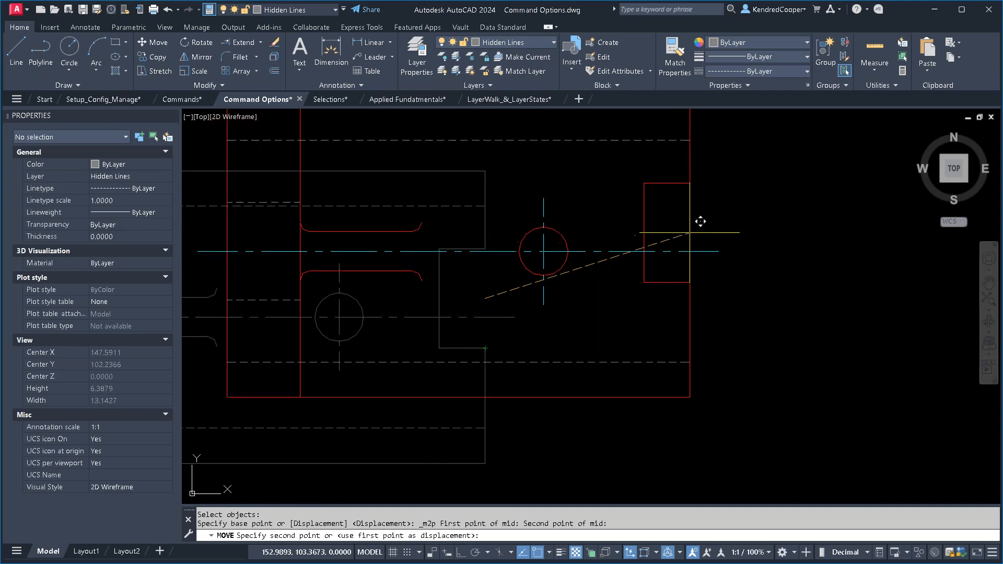
key(Escape)
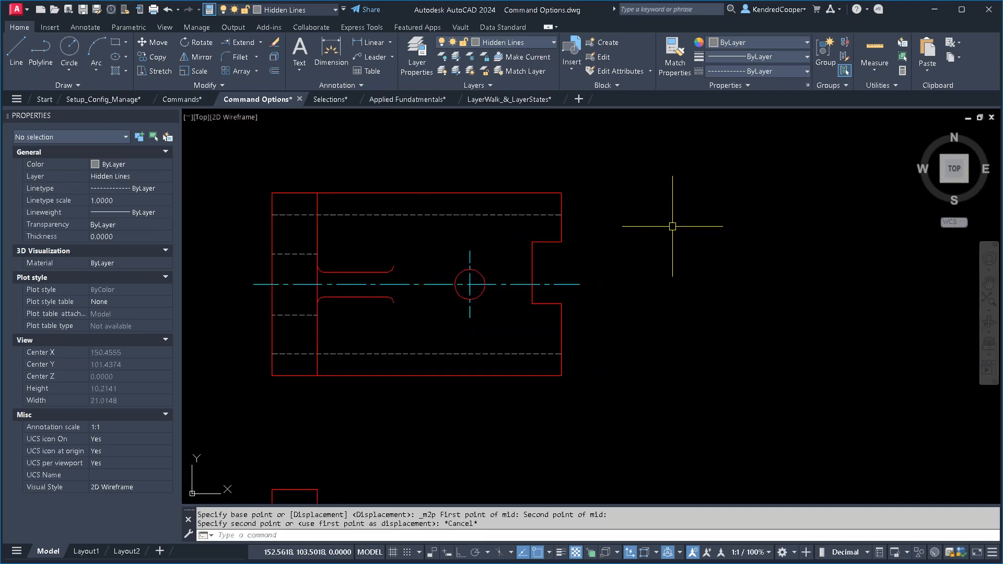
- Open the AutoCAD Hyperlinks drawing by following the link attached to the Hyperlinks title text
scroll(672, 226, down, 5)
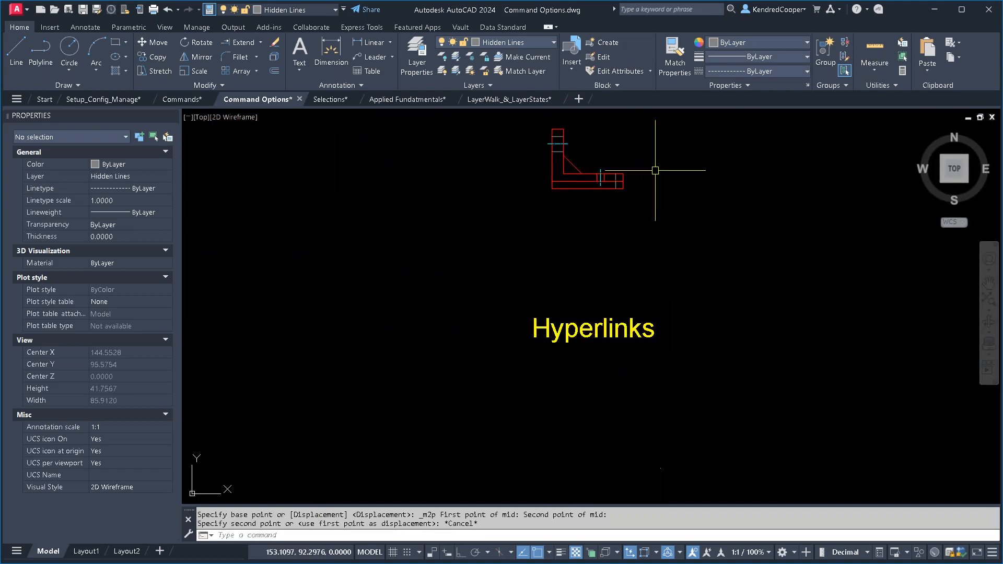
middle_drag(666, 354, 641, 286)
scroll(580, 269, up, 3)
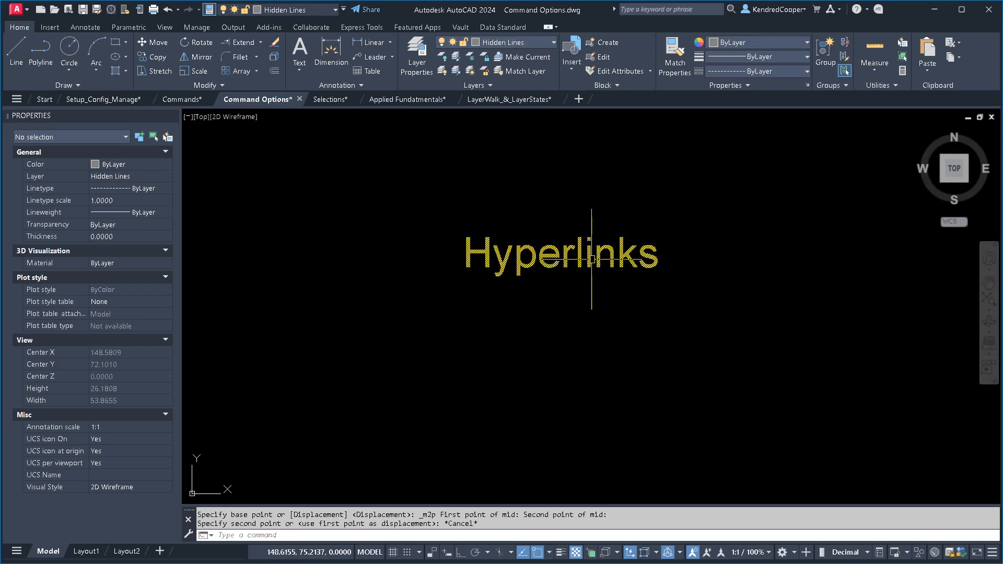
mouse_move(592, 258)
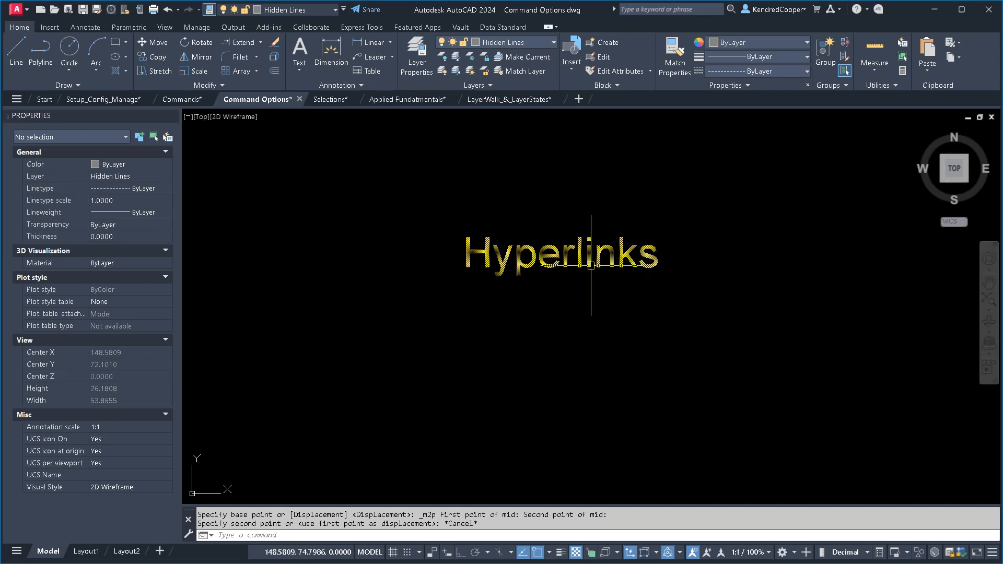
click(619, 264)
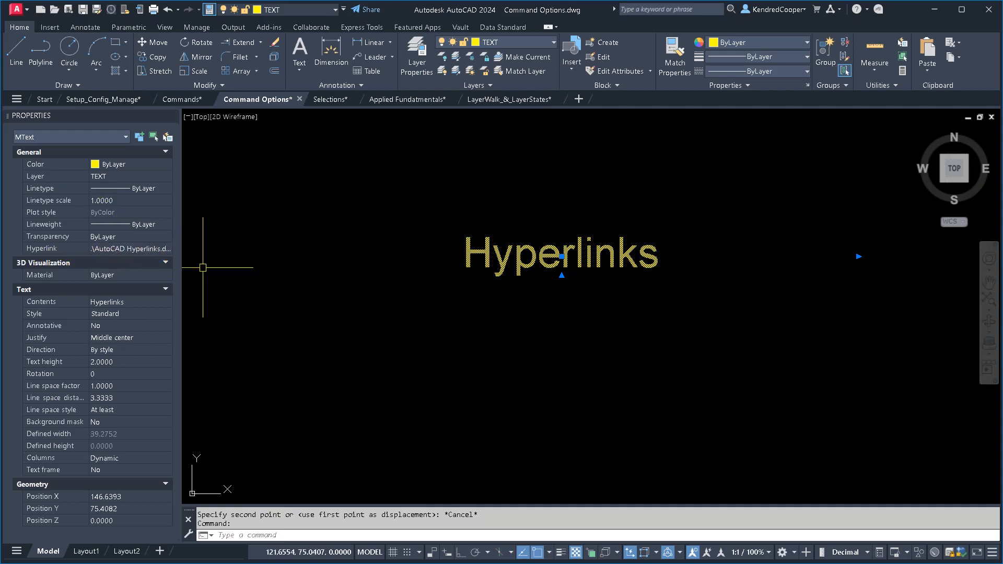
ctrl+click(598, 265)
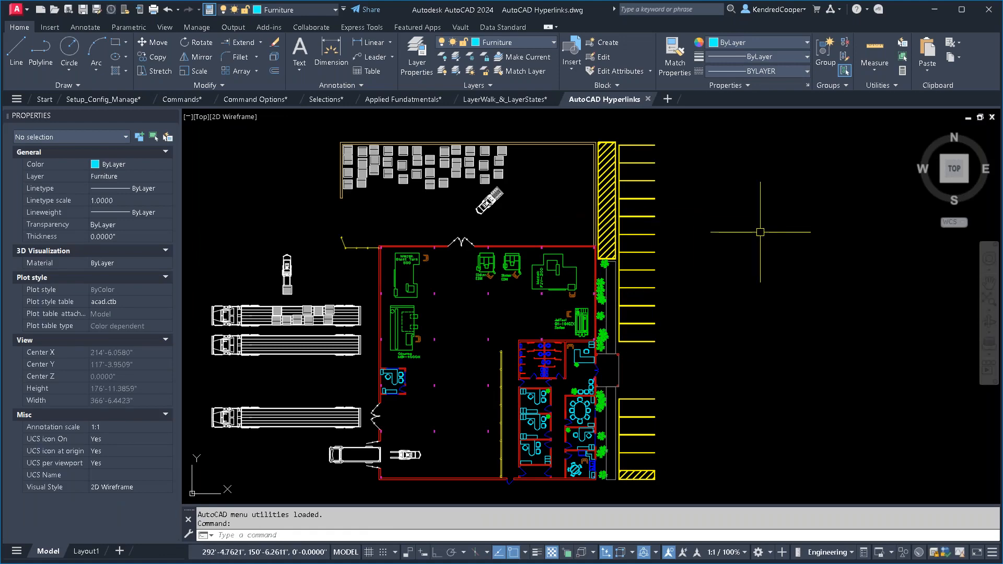
- Follow the Okuma MB-4000H machine's hyperlink to its product web page and return to the drawing
middle_drag(692, 266, 752, 246)
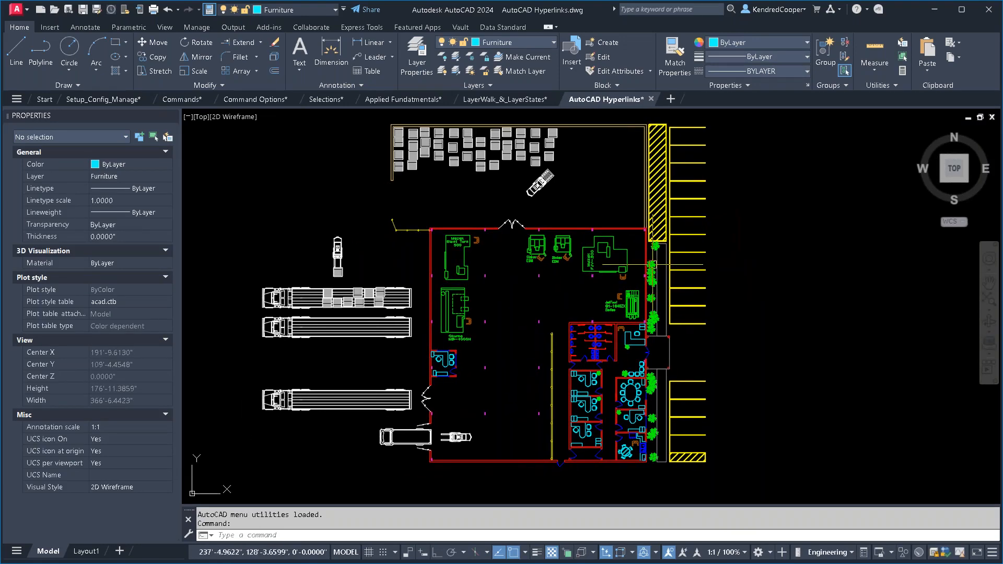
scroll(516, 294, up, 4)
middle_drag(516, 293, 549, 326)
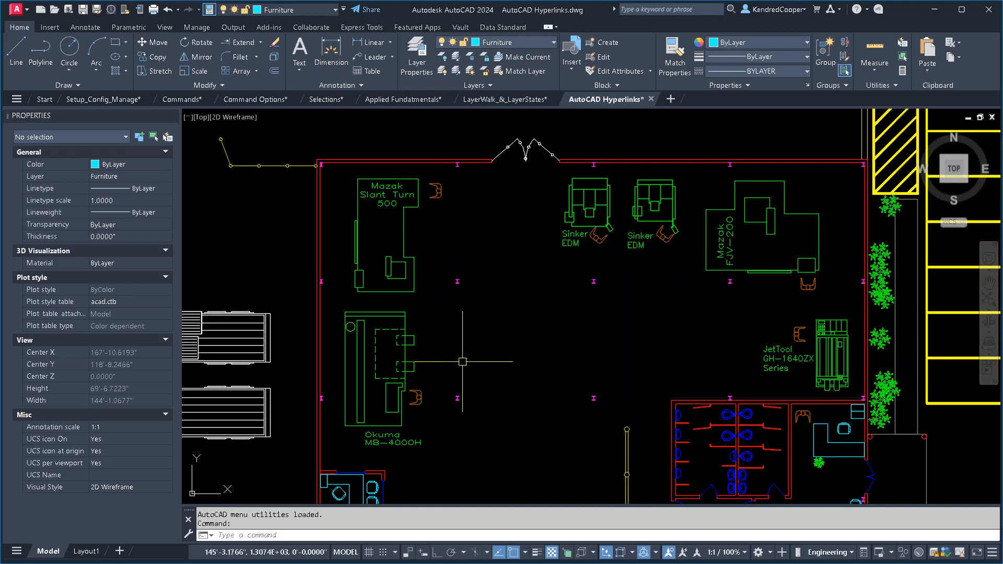
ctrl+click(406, 362)
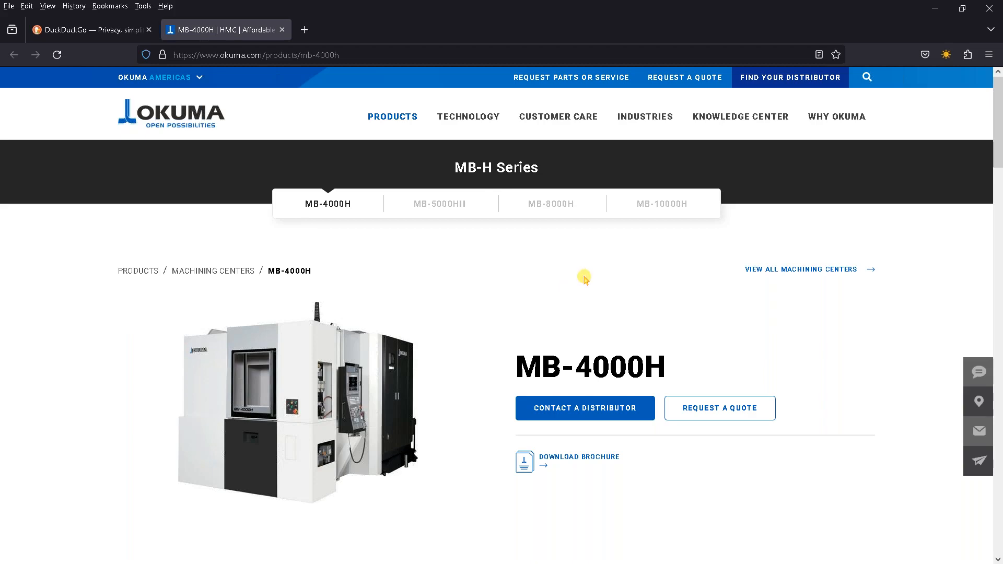
click(940, 10)
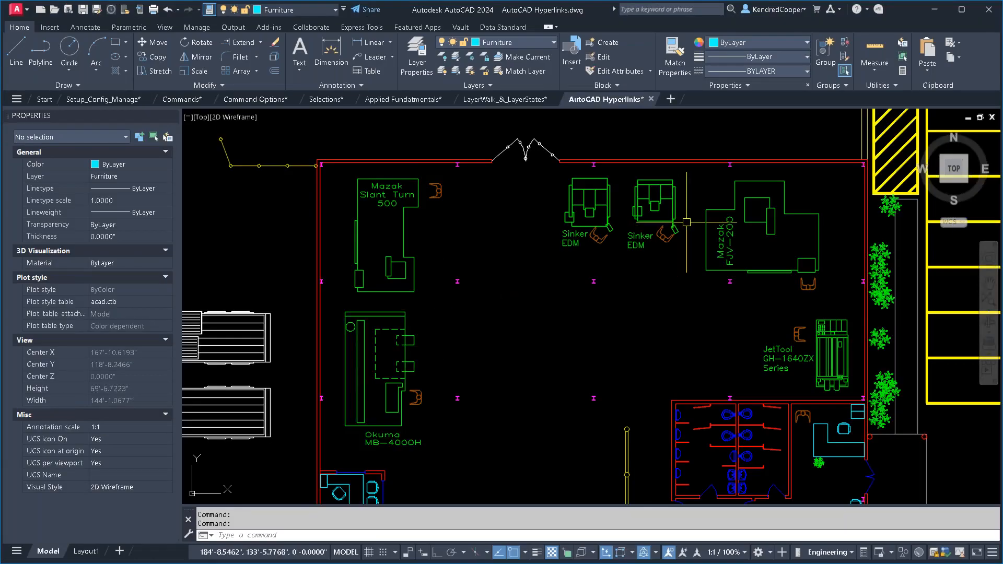
- Follow the hyperlink on the Sinker EDM nearest the Mazak FJV-200 and review the specifications and job sets in the Shop Master.xlsx workbook
scroll(577, 218, up, 2)
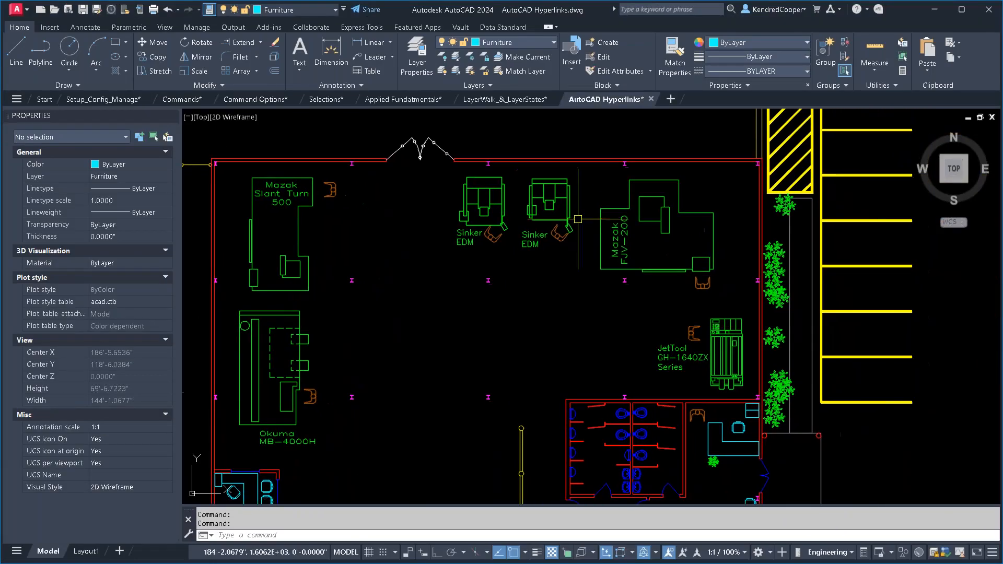
ctrl+click(569, 192)
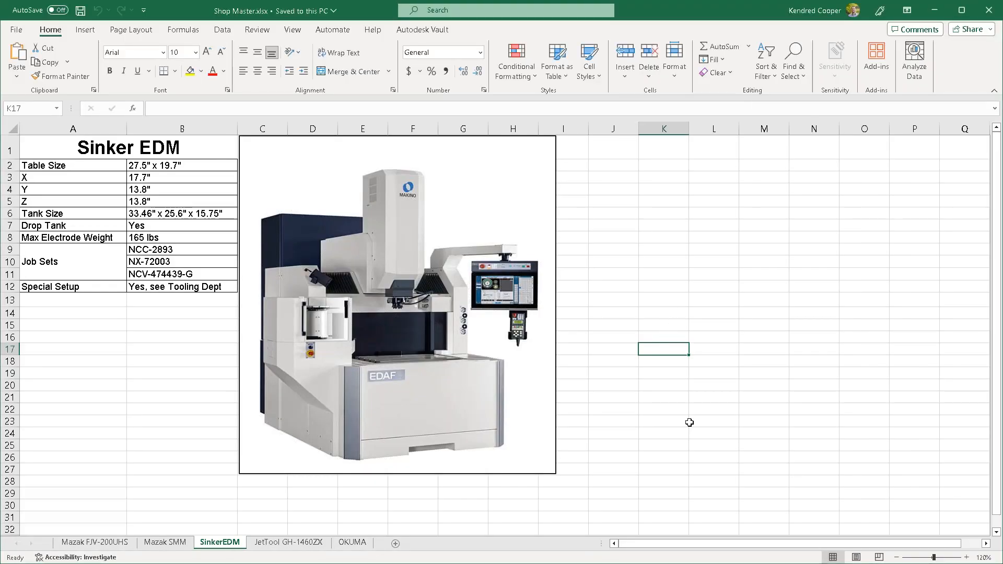
click(90, 156)
drag(93, 166, 103, 246)
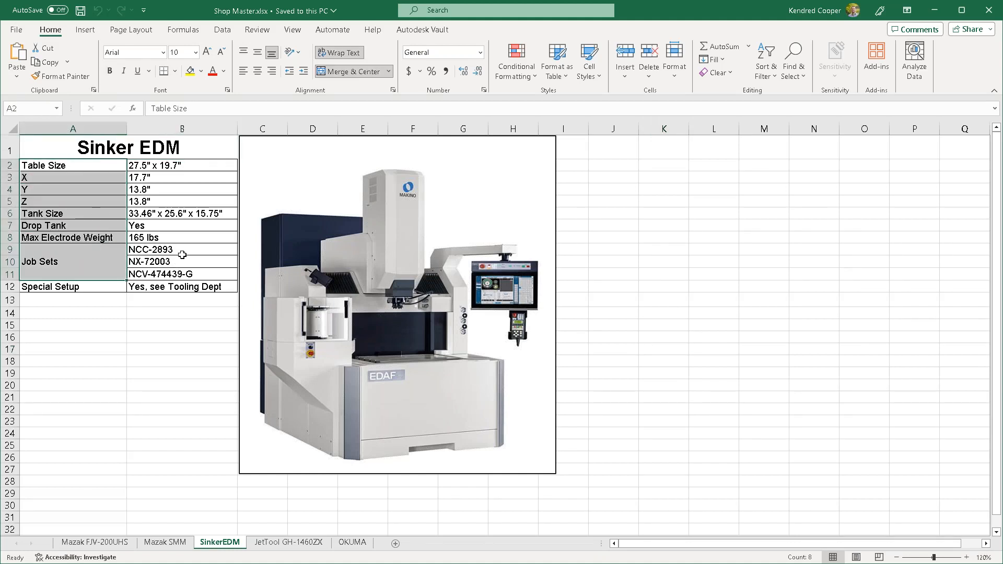
drag(182, 254, 181, 274)
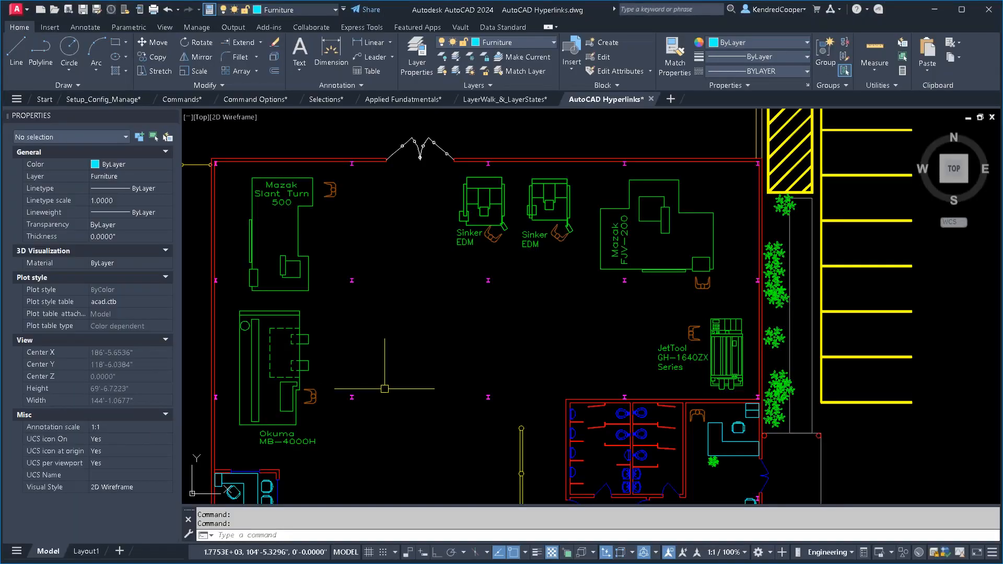
- Inspect the Insert Hyperlink settings for a guard rail polyline and close them without adding a link
scroll(565, 236, up, 4)
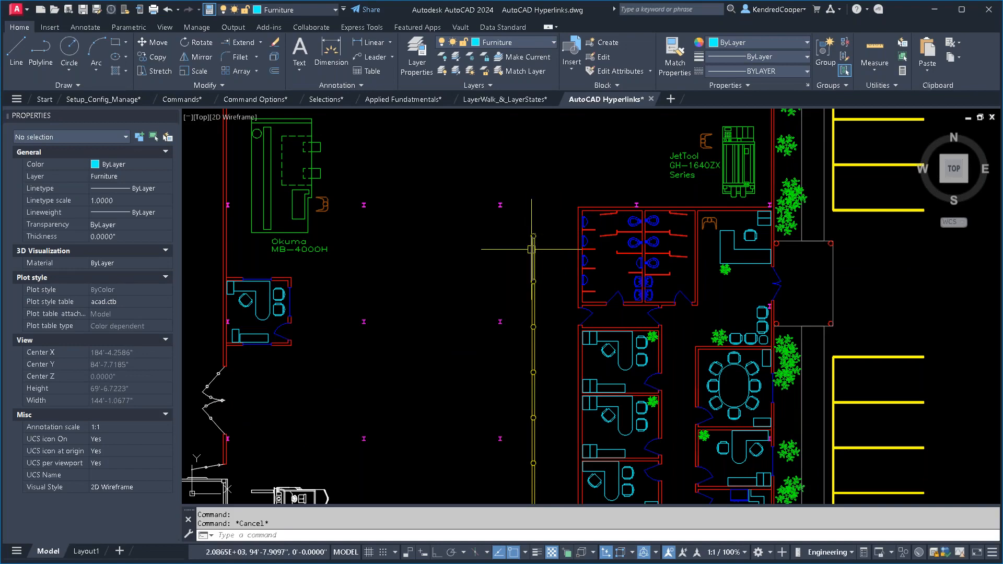
scroll(533, 237, up, 5)
scroll(518, 256, up, 2)
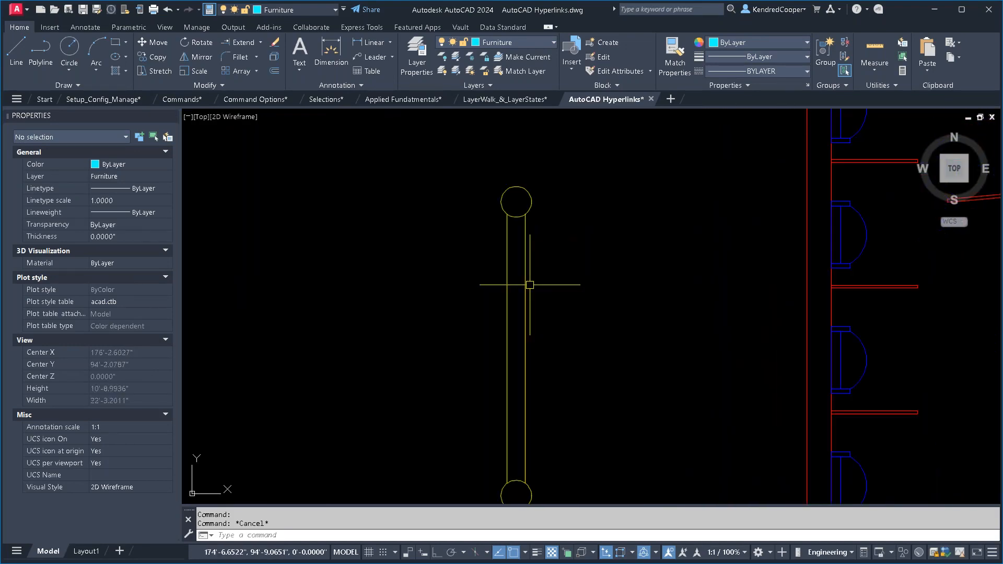
click(525, 265)
middle_drag(615, 324, 611, 289)
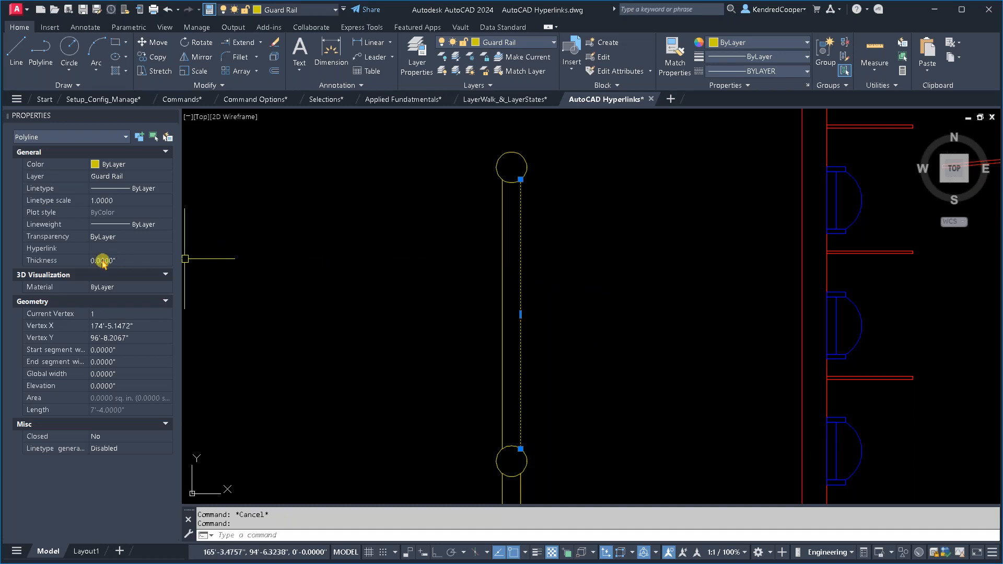
click(127, 248)
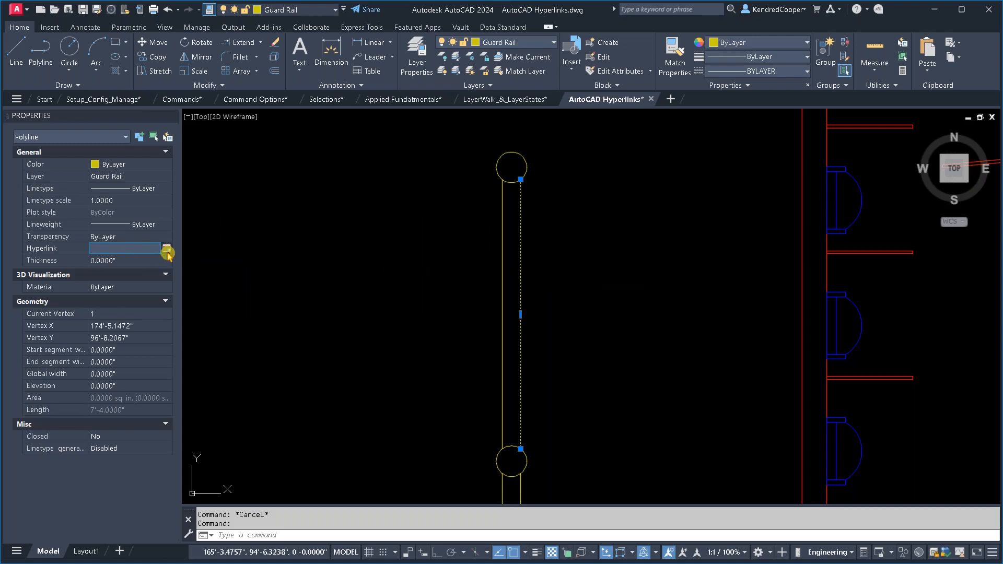
click(167, 251)
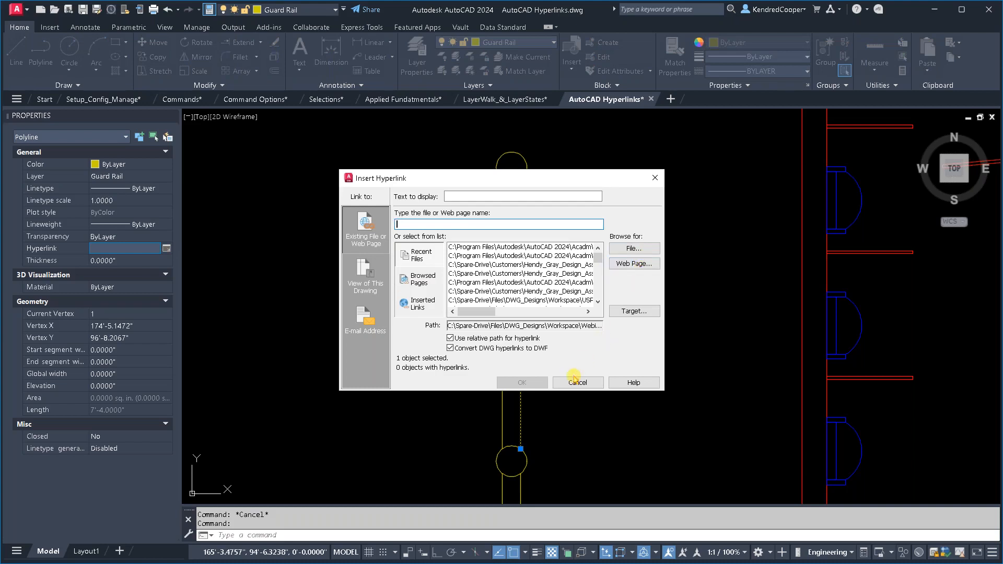
click(578, 383)
key(Escape)
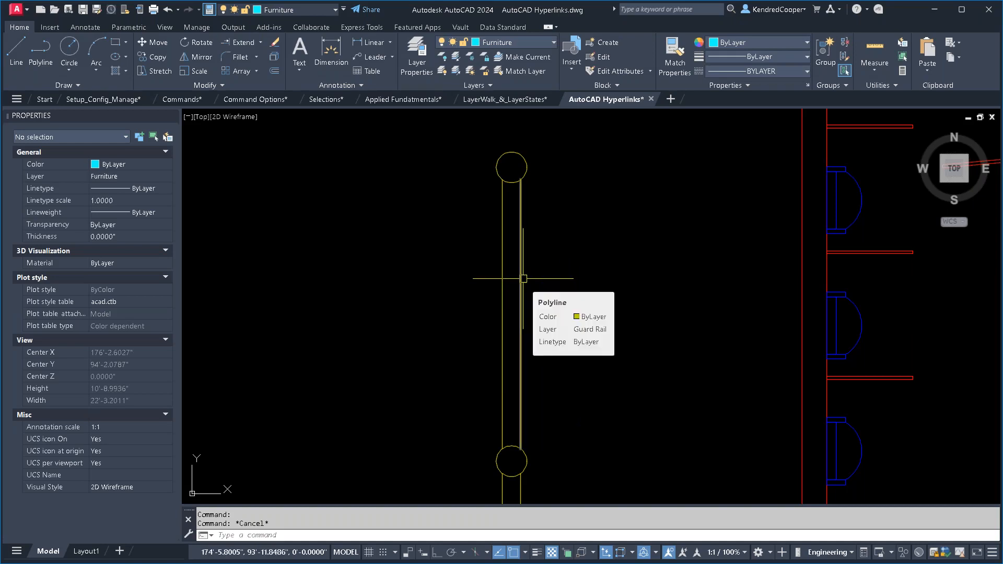
- Switch back to the Command Options drawing and go to the PLine Linetype Generation exercise
scroll(615, 301, down, 2)
scroll(614, 302, down, 8)
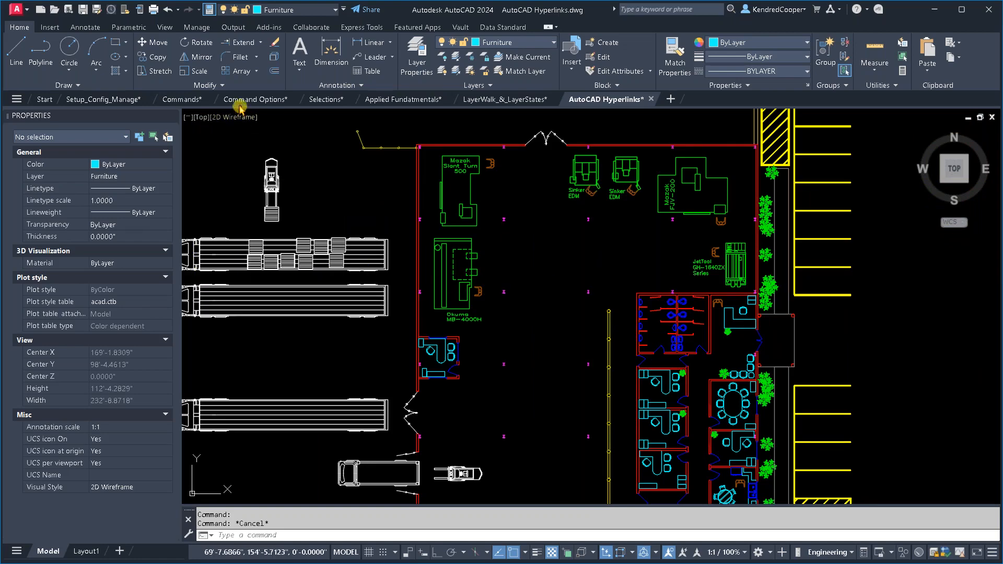
click(257, 100)
middle_drag(554, 372, 528, 268)
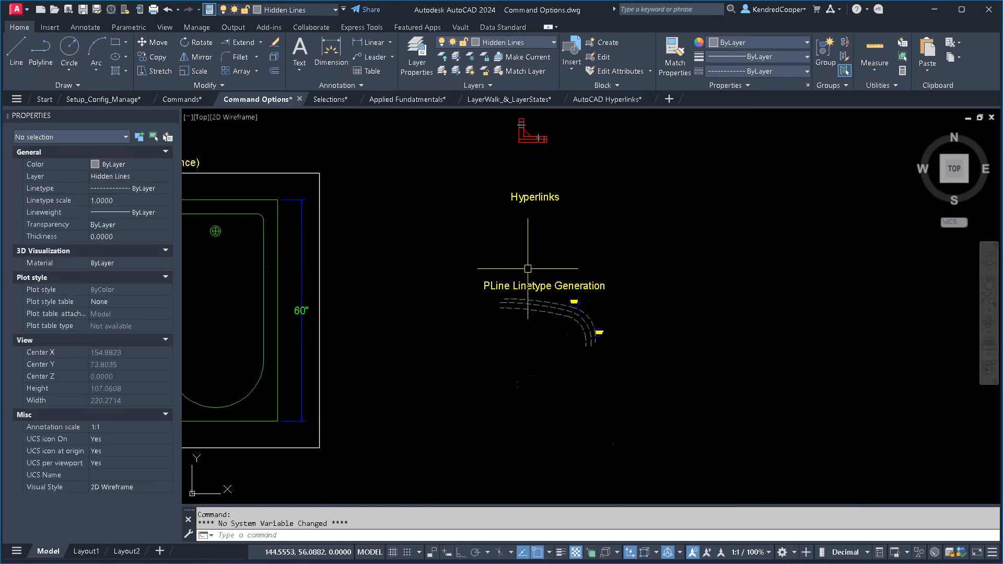
scroll(536, 290, up, 3)
middle_drag(589, 318, 570, 243)
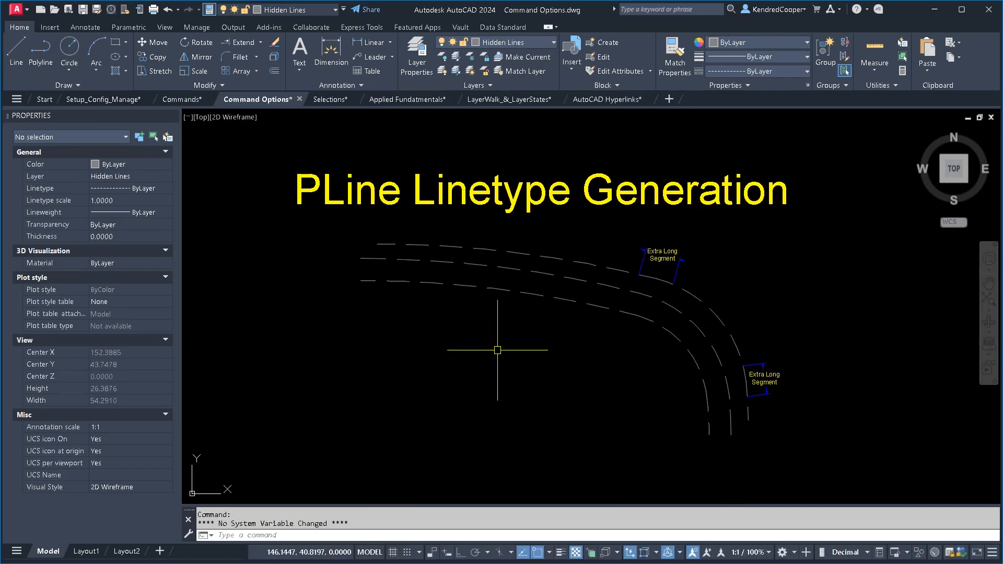
scroll(680, 340, up, 2)
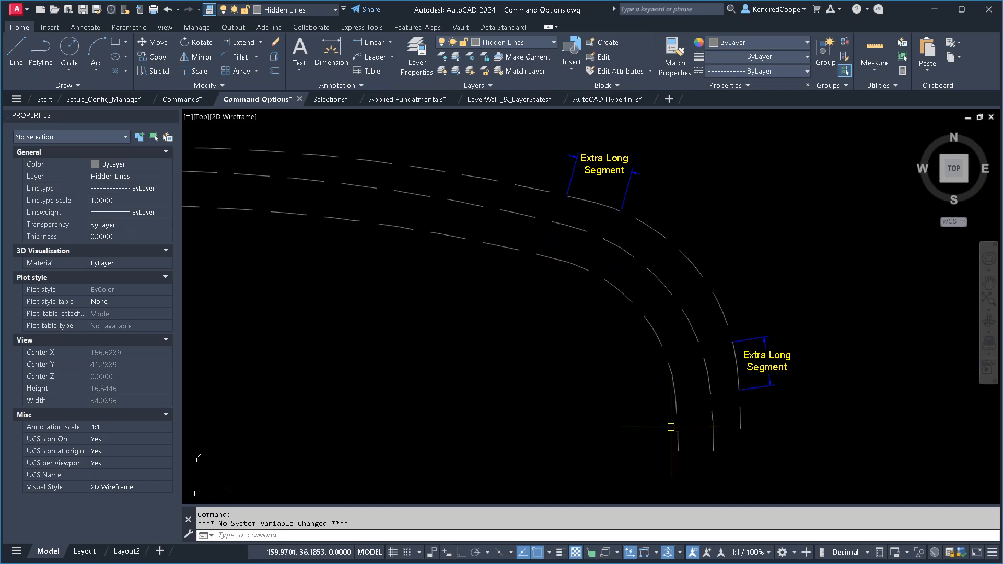
click(533, 237)
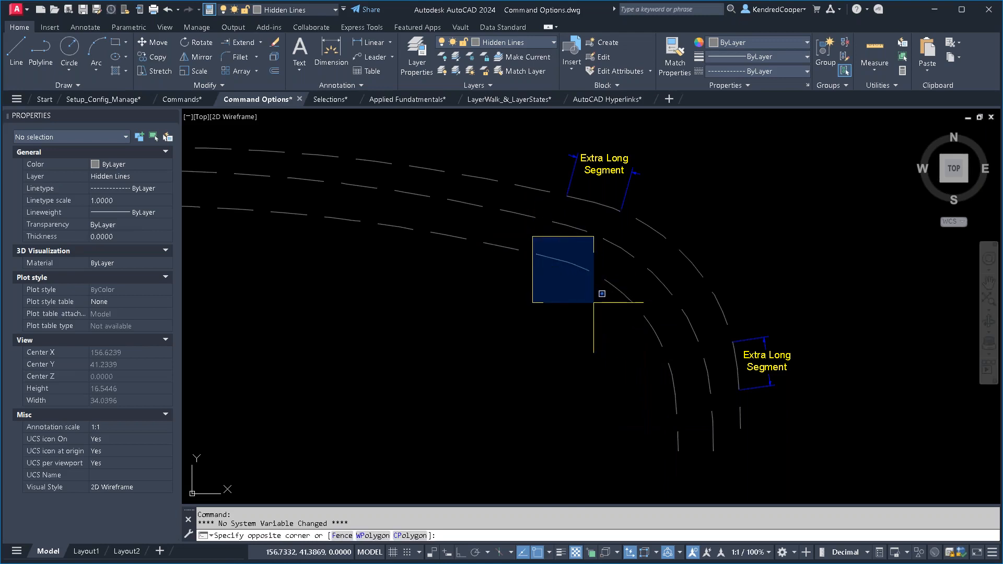
key(Escape)
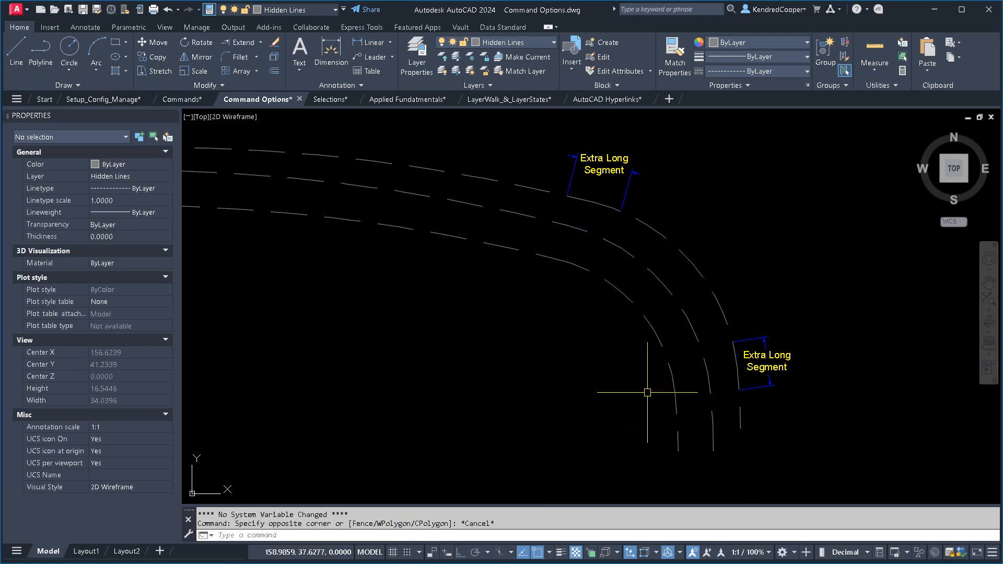
click(642, 356)
key(Escape)
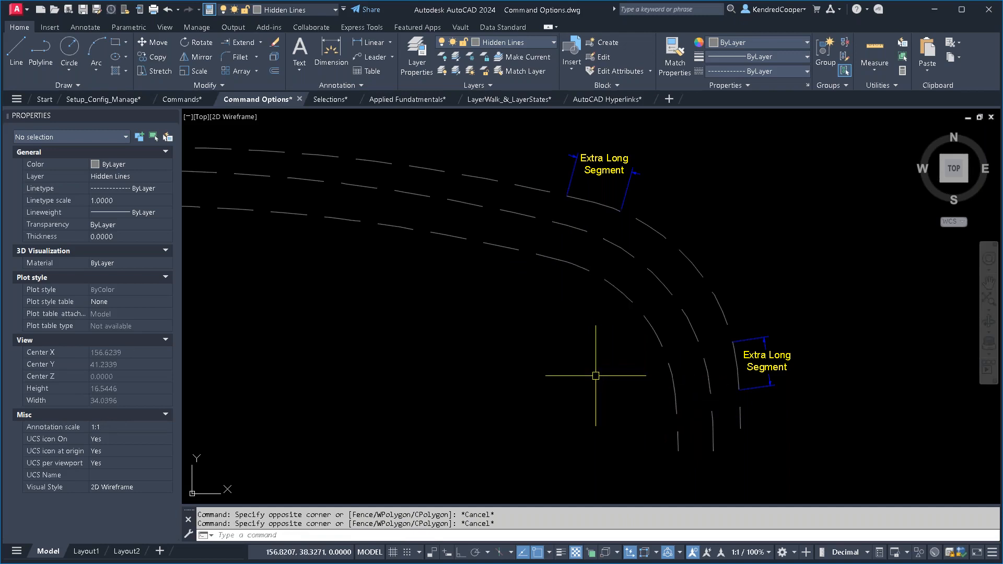
key(Escape)
key(Escape)
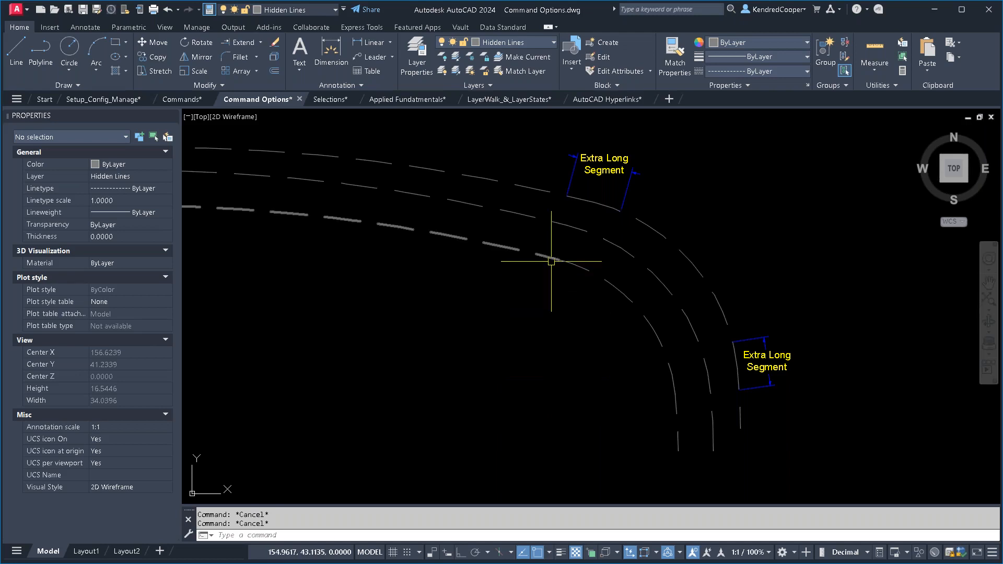
- Check the Linetype generation property of the outer dashed polyline marked with the Extra Long Segment notes
click(664, 236)
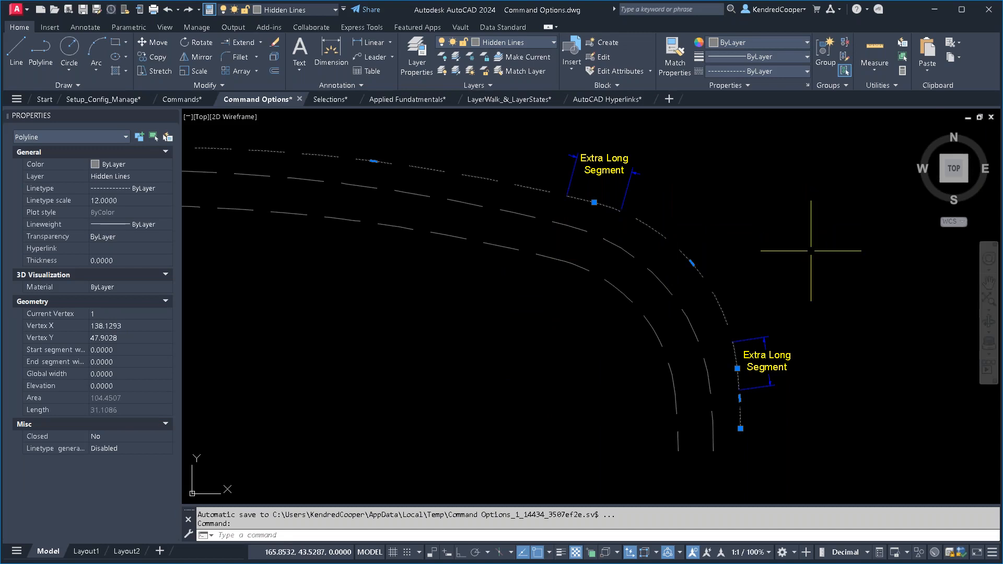
key(Escape)
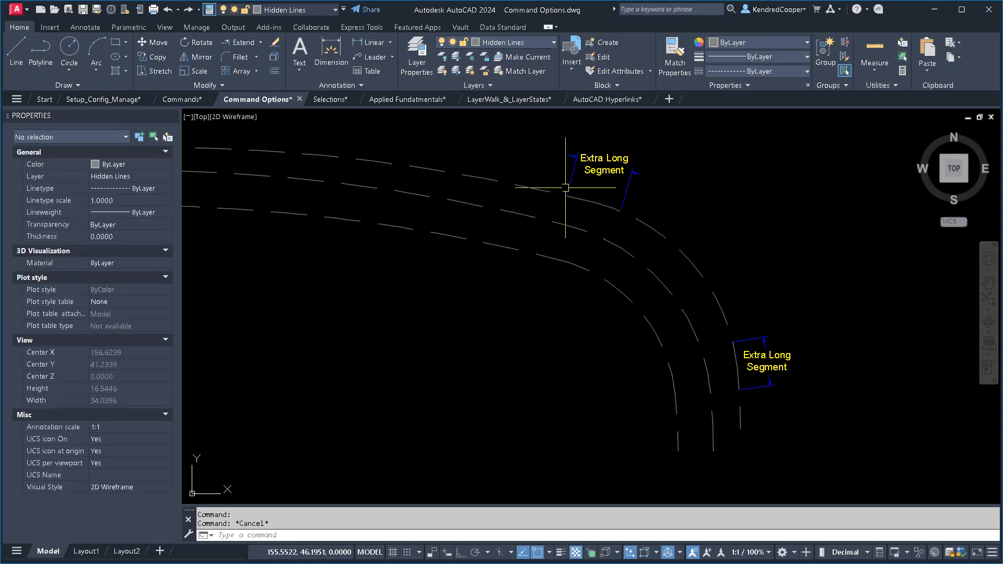
click(555, 180)
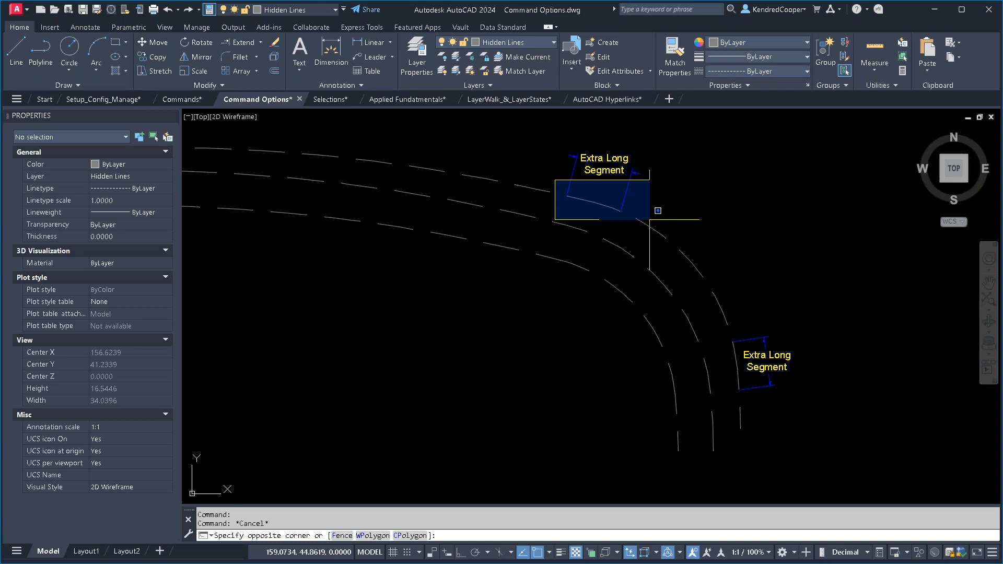
key(Escape)
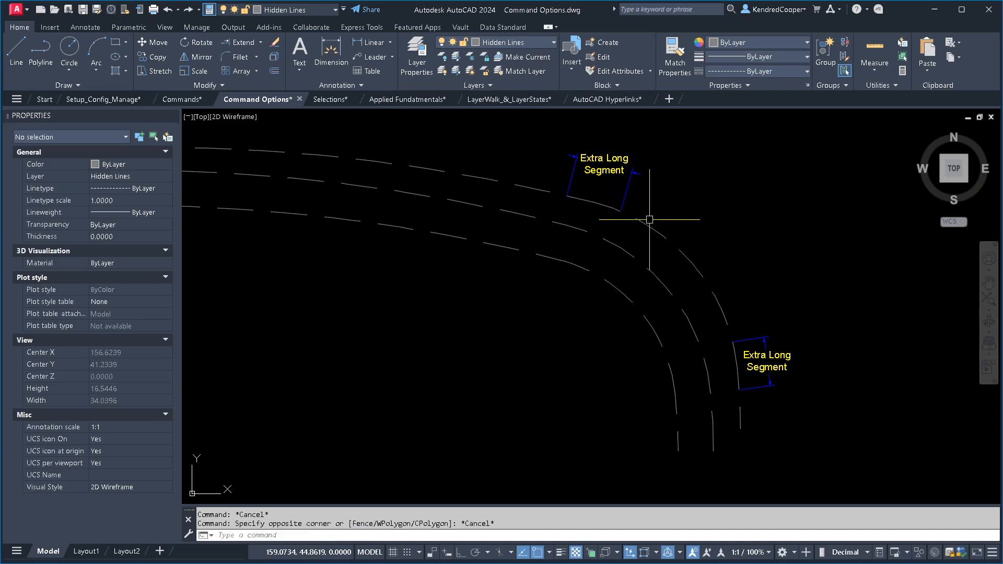
- Set the Linetype generation property of the middle dashed polyline to Disabled and clear the selection
click(632, 257)
scroll(633, 255, up, 2)
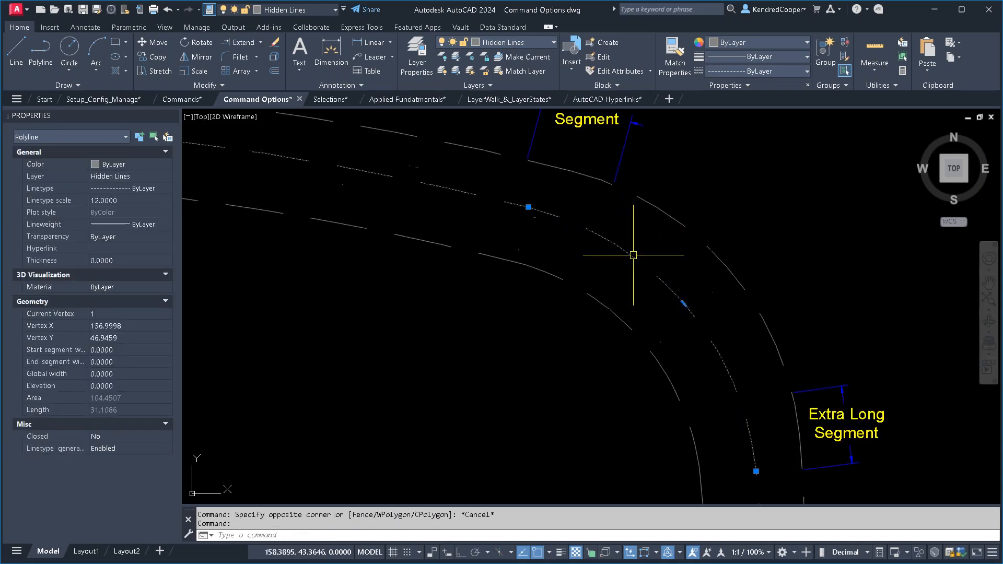
middle_drag(596, 232, 618, 274)
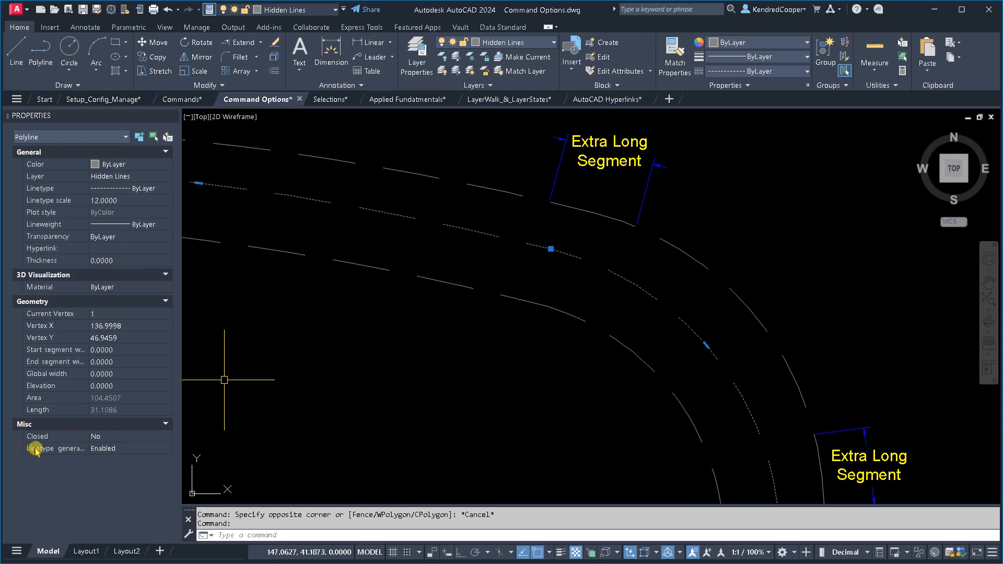
click(151, 449)
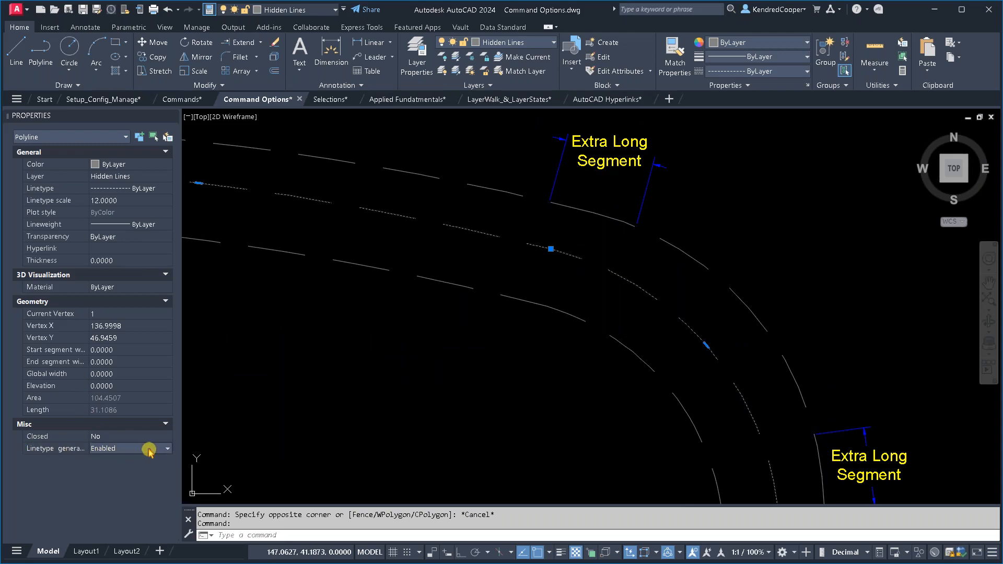
click(150, 451)
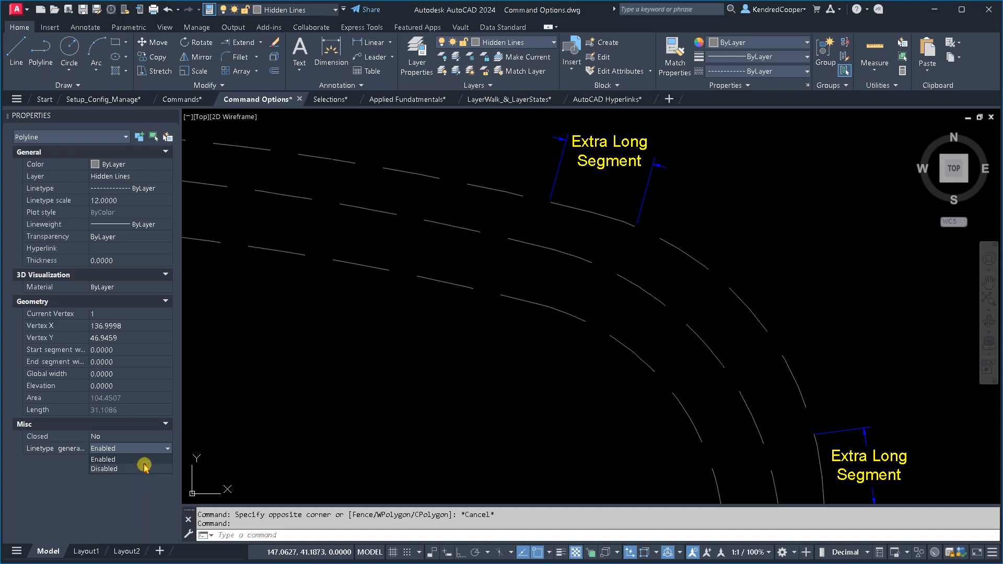
click(144, 468)
key(Escape)
- Switch to the Selections drawing, go to the Break up Hatch Areas to Diagnose issues topic, and open the Hatching drawing
scroll(372, 364, down, 4)
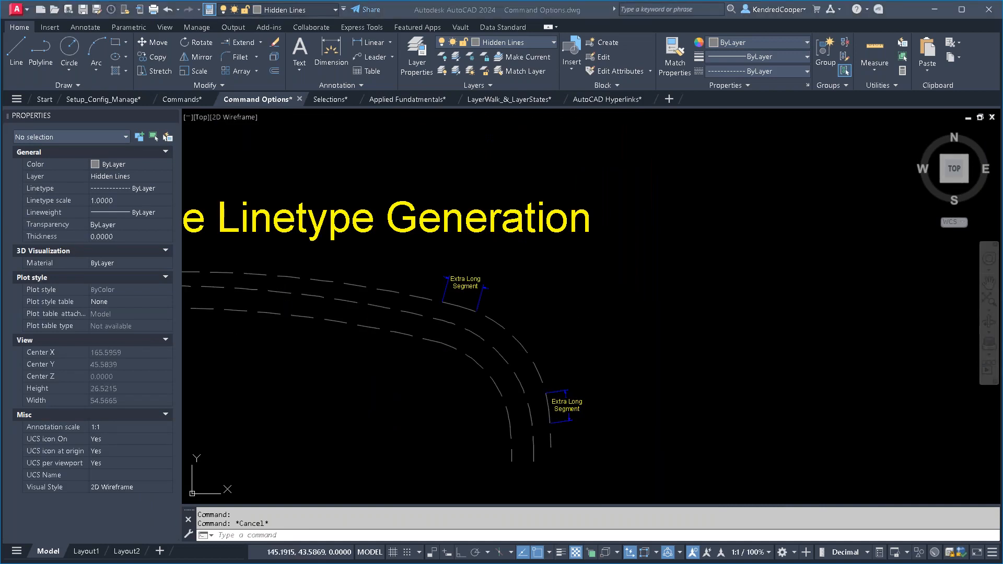
scroll(497, 321, down, 2)
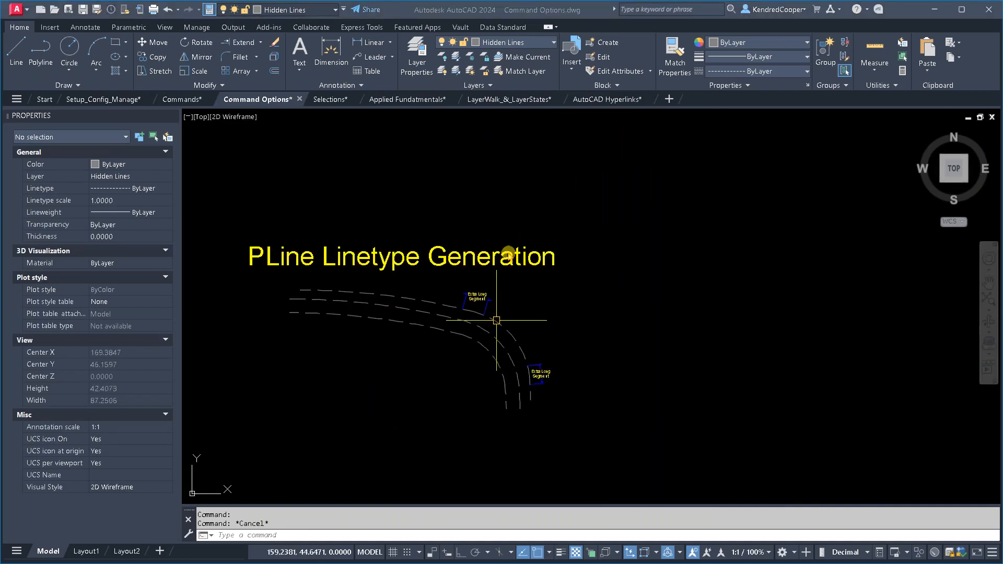
scroll(497, 321, down, 2)
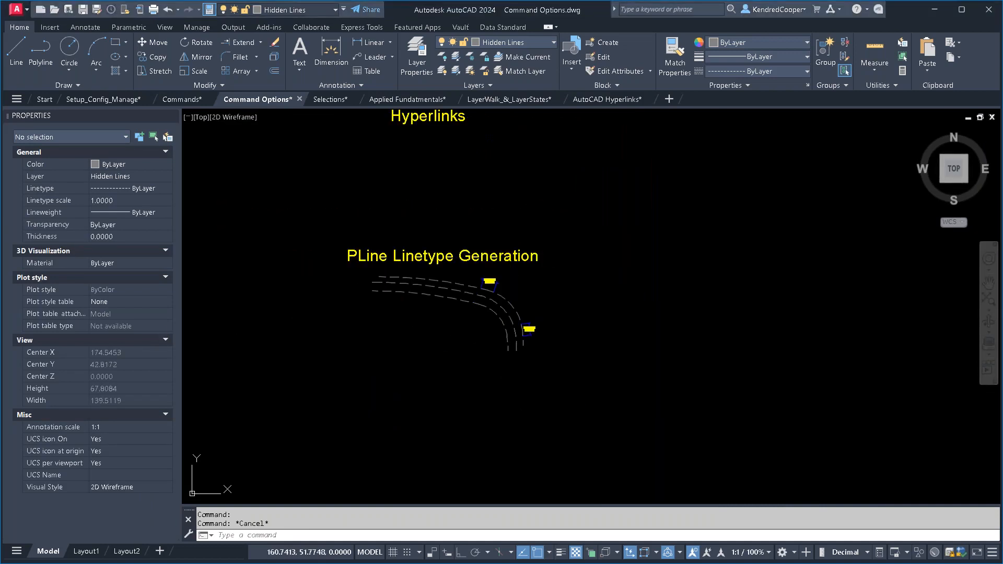
click(317, 100)
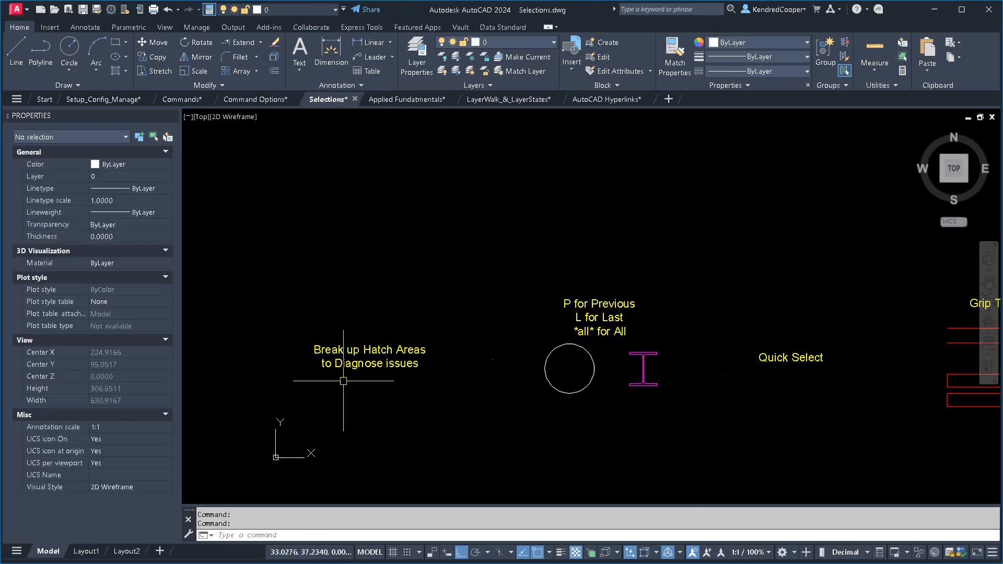
scroll(453, 332, up, 6)
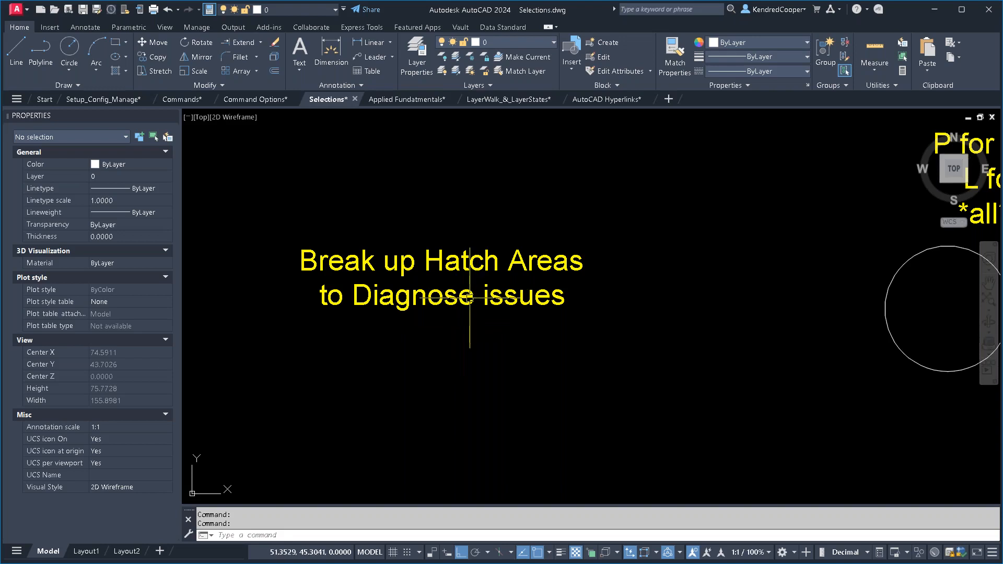
scroll(469, 298, down, 5)
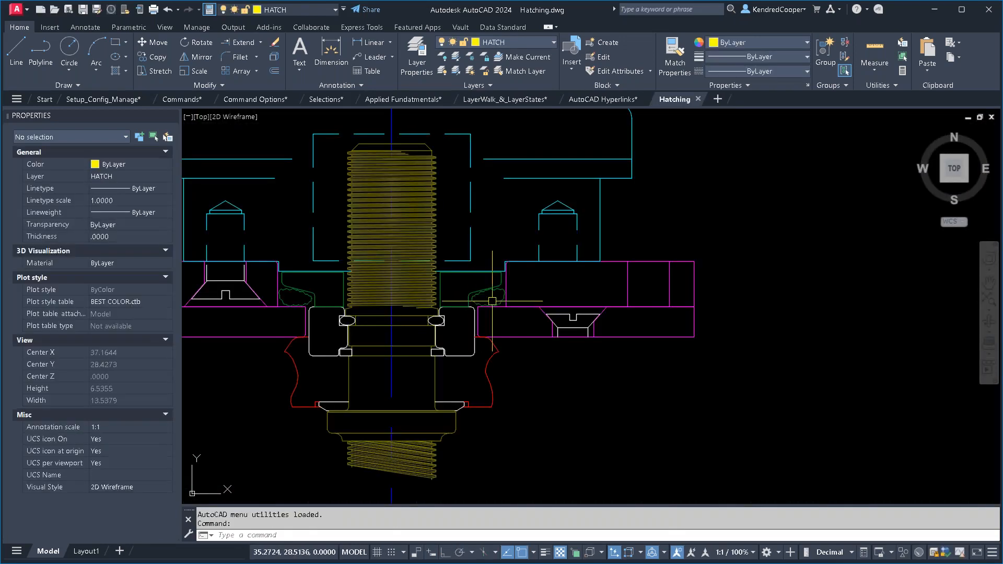
- Try an ANSI31 hatch inside the white rounded profile beside the threaded shaft, and undo it
scroll(488, 288, up, 4)
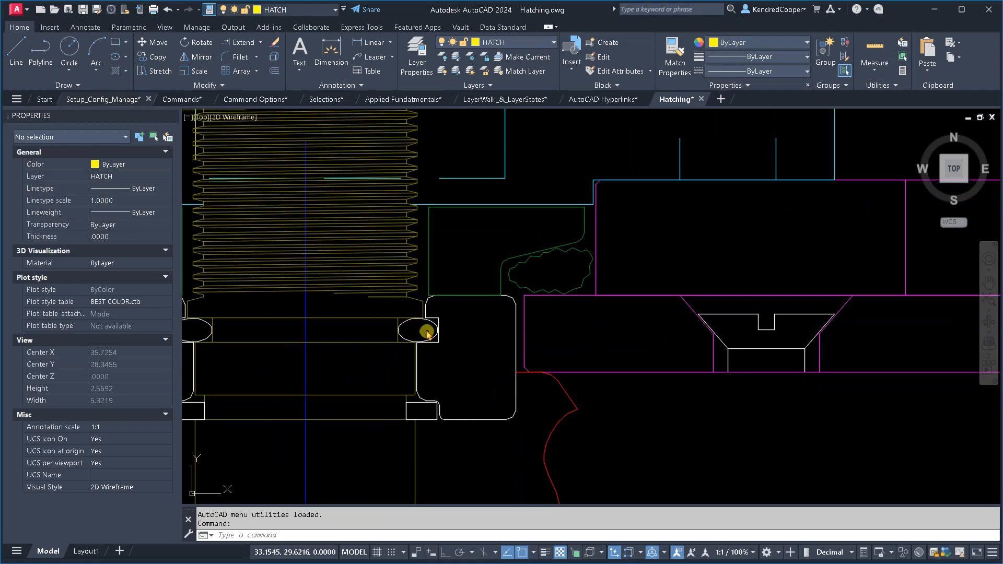
click(472, 361)
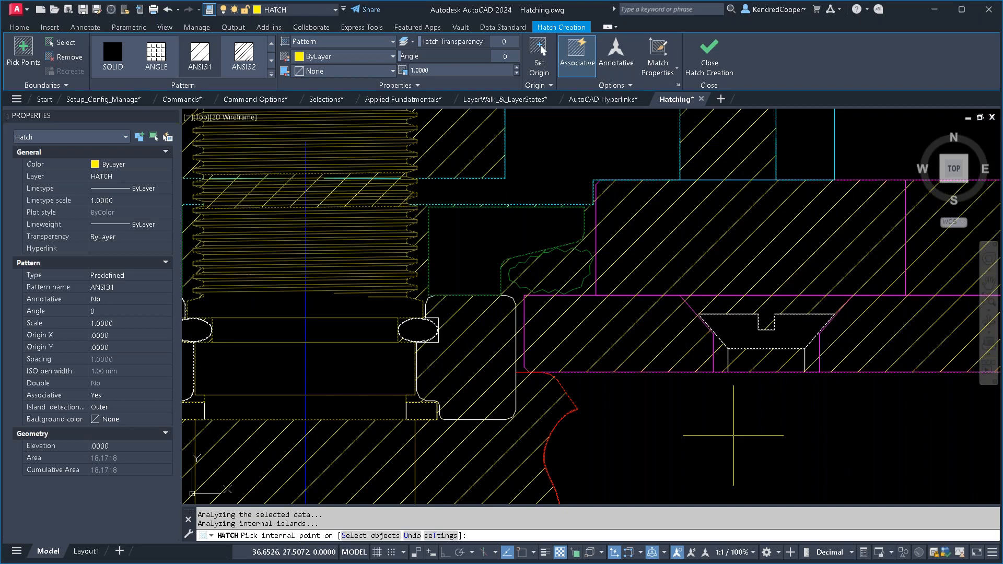
key(Escape)
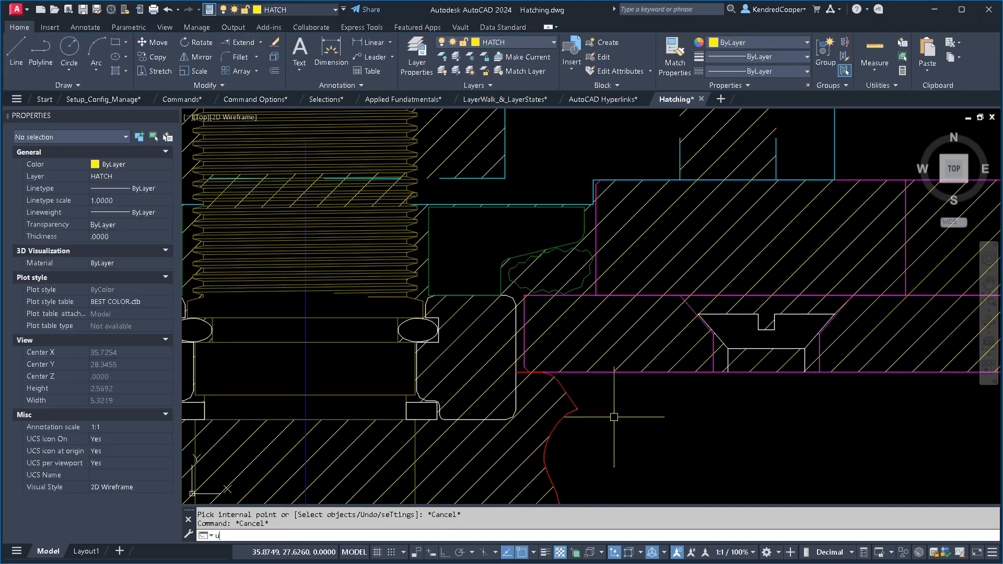
key(ctrl+z)
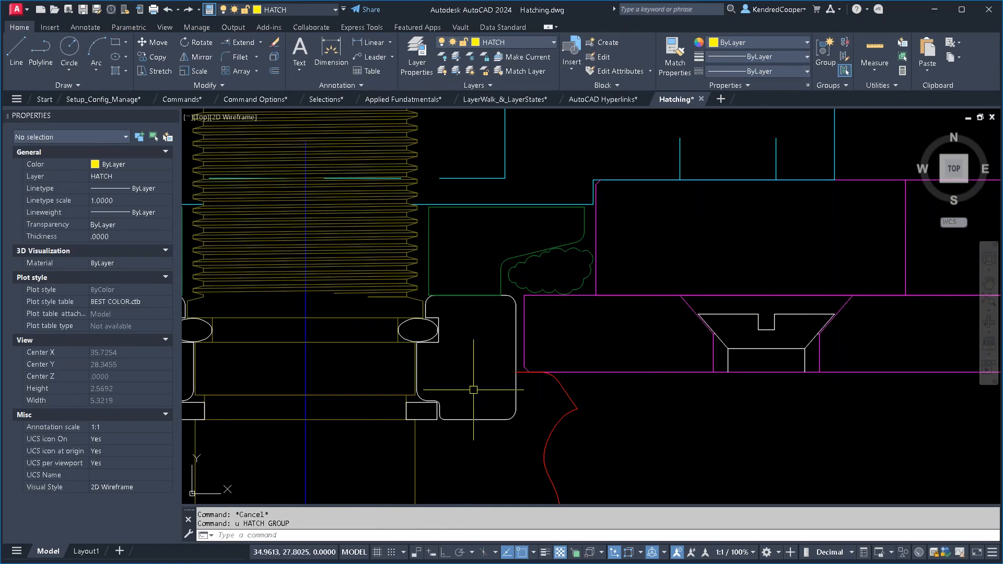
- Divide the white rounded profile into four areas with two crossing lines, one roughly horizontal and one roughly vertical
scroll(465, 387, up, 2)
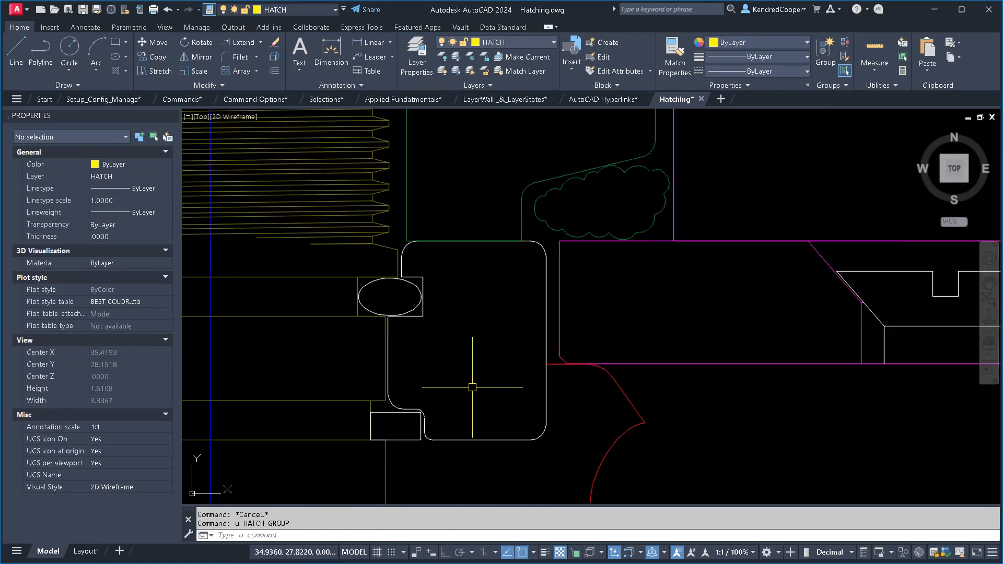
middle_drag(477, 381, 517, 341)
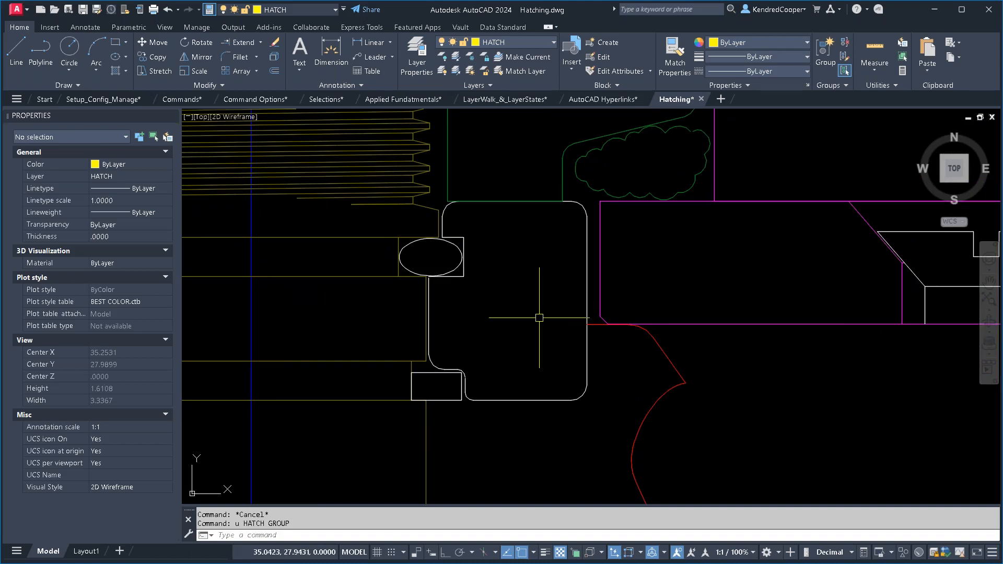
middle_drag(534, 325, 525, 341)
key(Return)
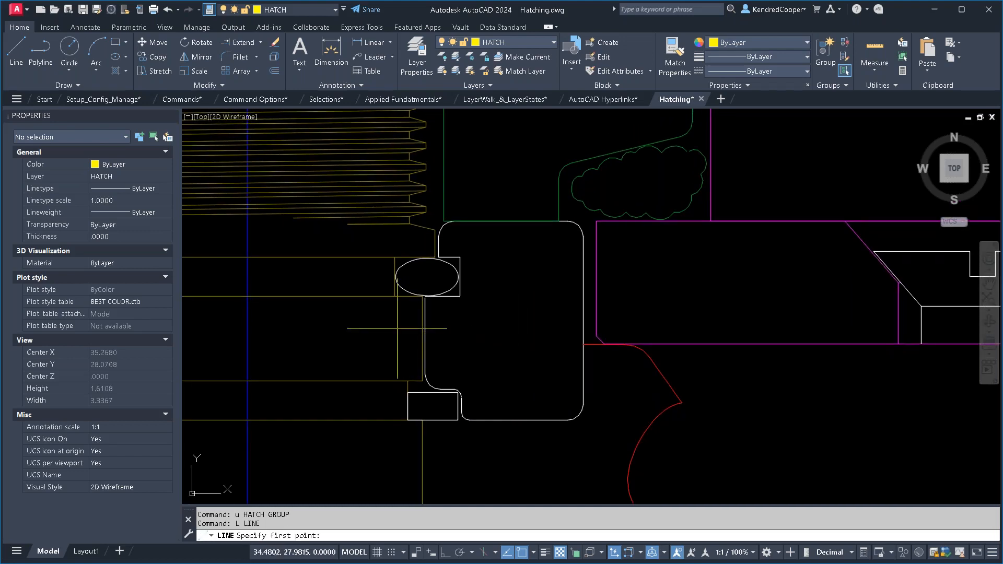
click(396, 328)
click(689, 310)
key(Return)
key(Return)
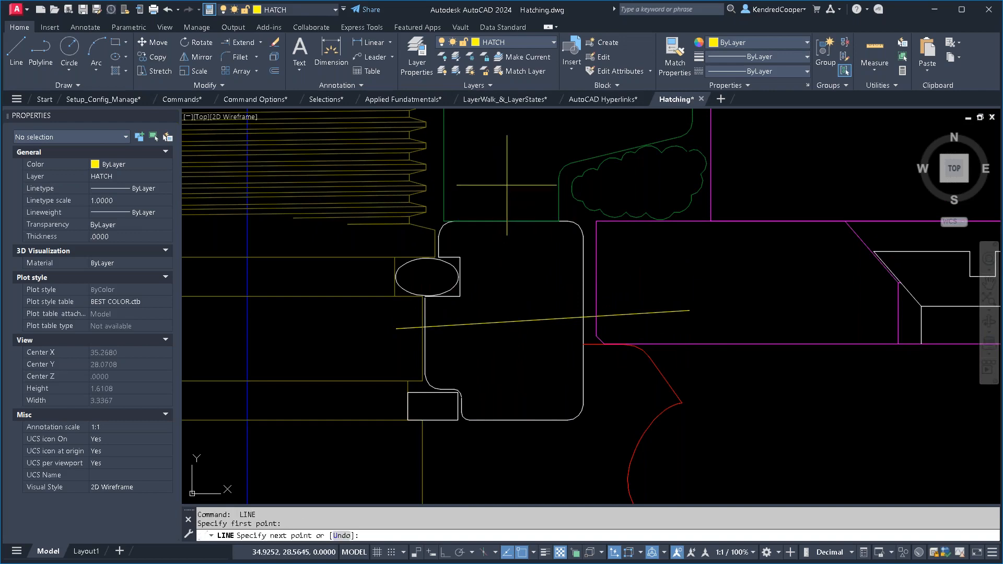
click(507, 185)
click(520, 457)
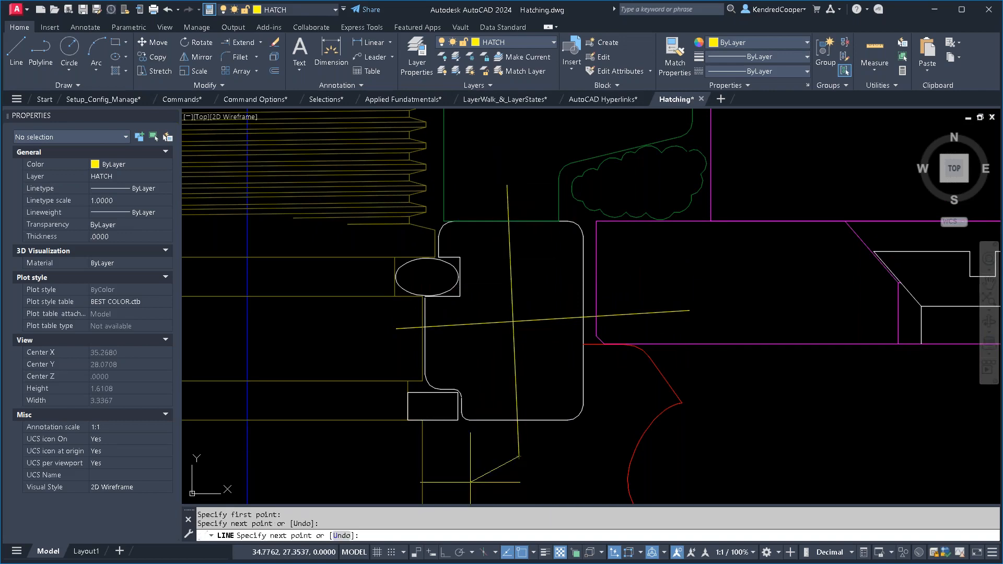
key(Escape)
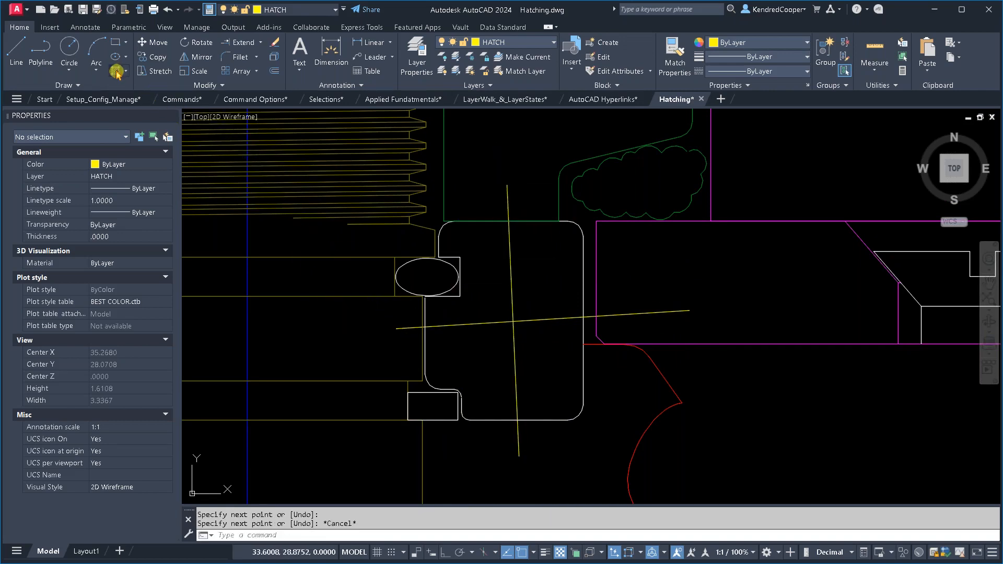
- Test ANSI31 hatching in the profile's upper-right, lower-right and lower-left areas to find the open boundary, and cancel the hatch
click(116, 71)
click(547, 270)
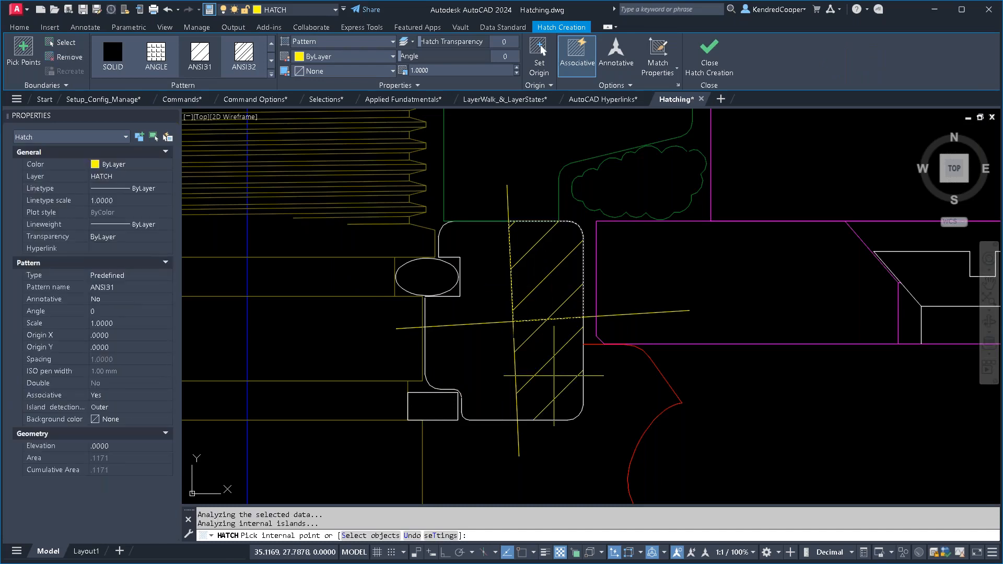
click(554, 375)
click(489, 369)
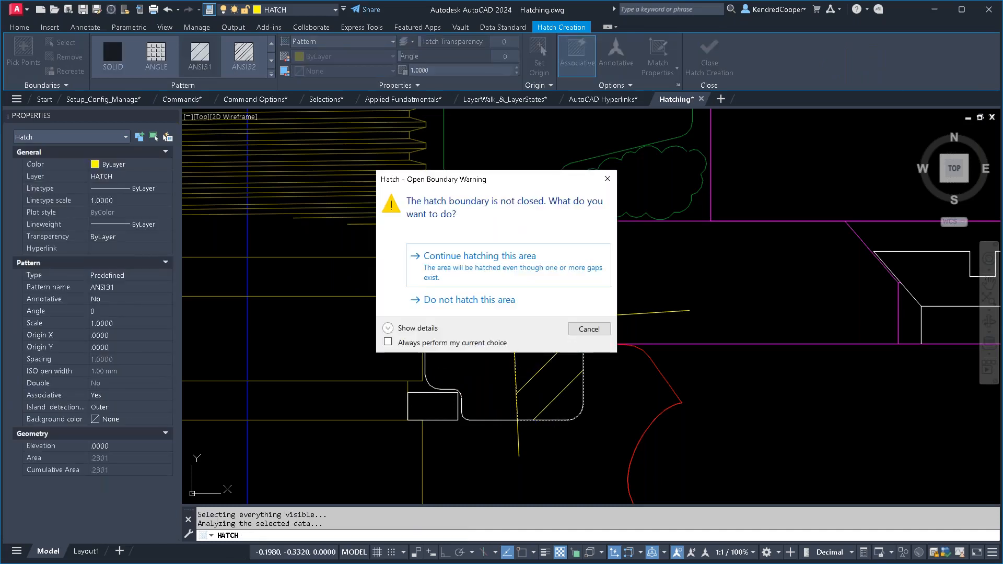
key(Escape)
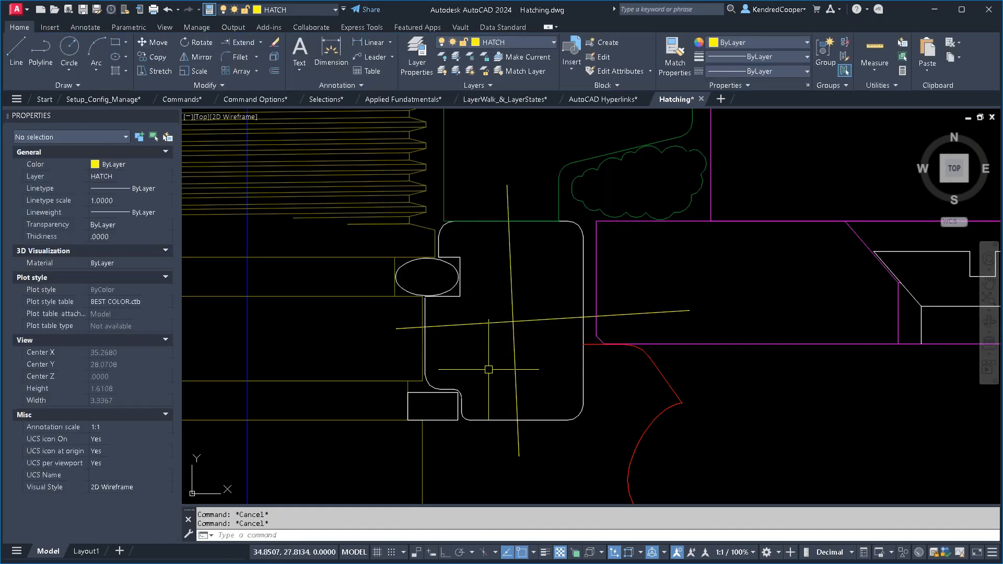
- Extend the short vertical line beside the small white rectangle up to the arc, closing the gap in the profile's lower-left corner
scroll(484, 341, up, 6)
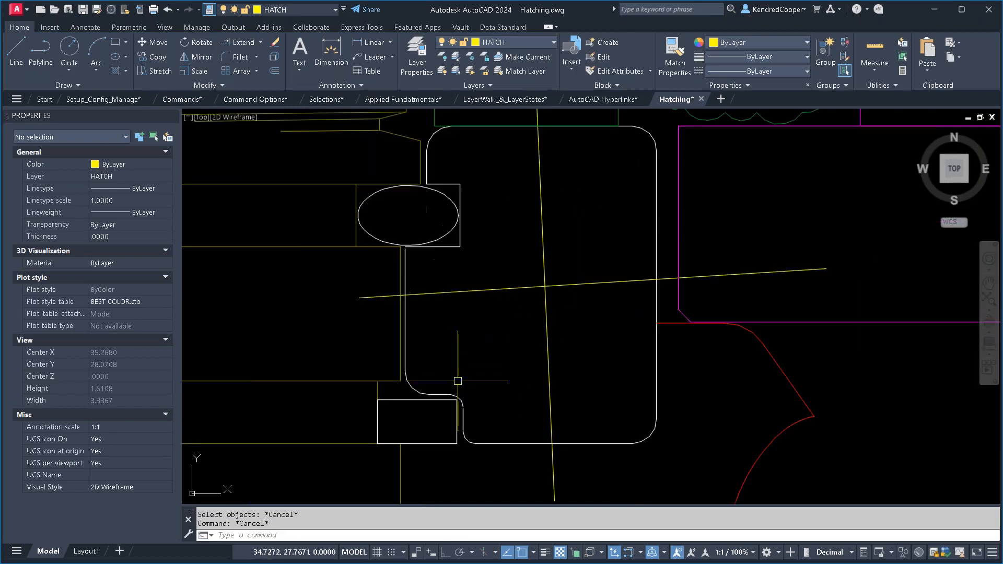
middle_drag(488, 381, 508, 332)
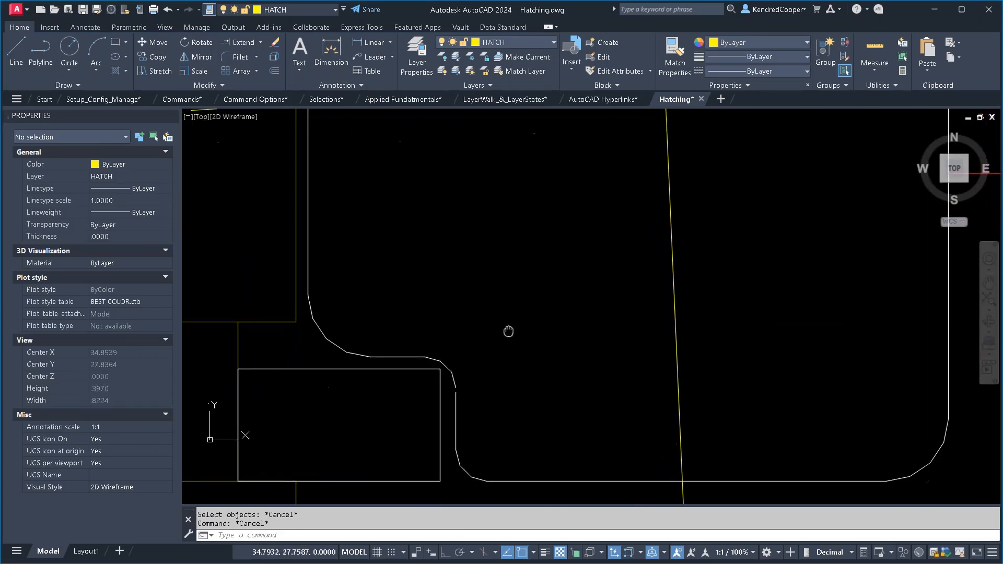
click(492, 368)
key(Escape)
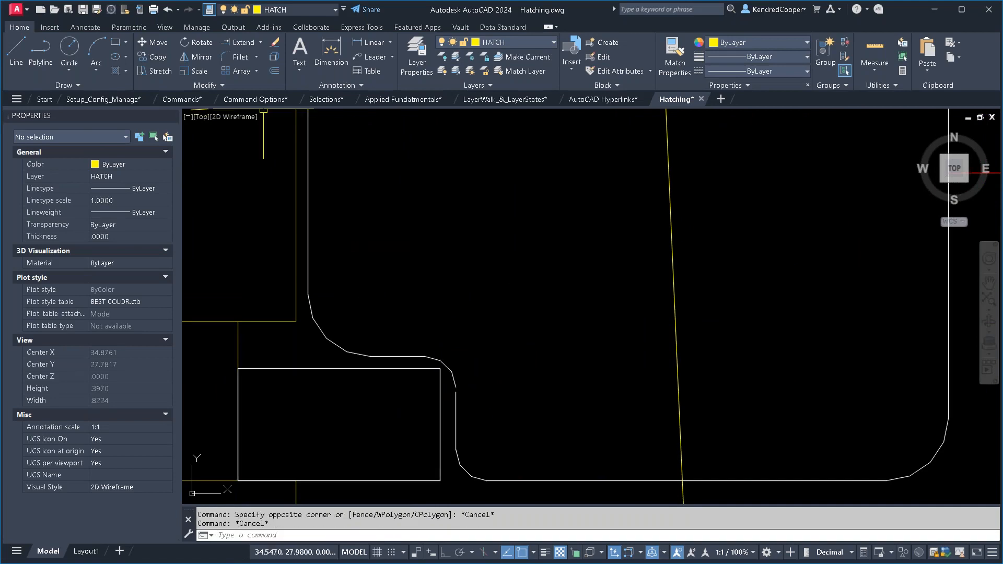
click(237, 42)
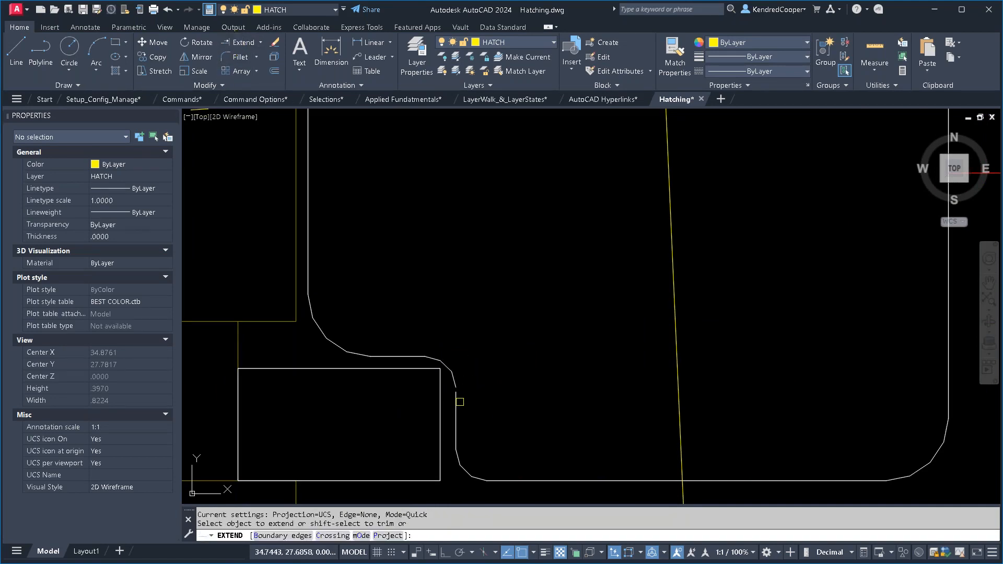
scroll(518, 376, down, 4)
mouse_move(526, 332)
middle_down()
mouse_move(500, 364)
mouse_move(499, 354)
middle_up()
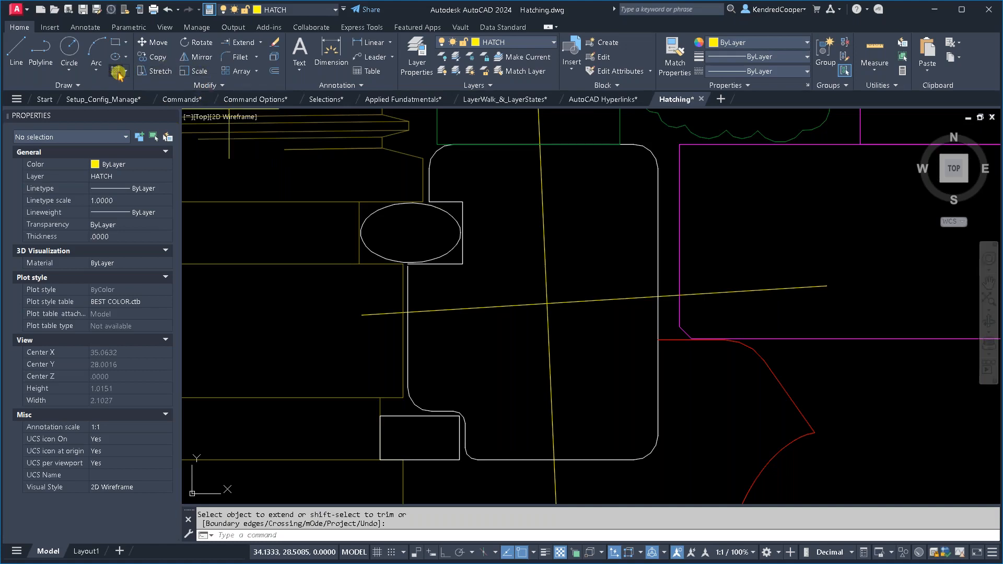
- Retest ANSI31 hatching in the divided profile, including the lower-left and upper-left areas, and cancel the hatch
click(118, 73)
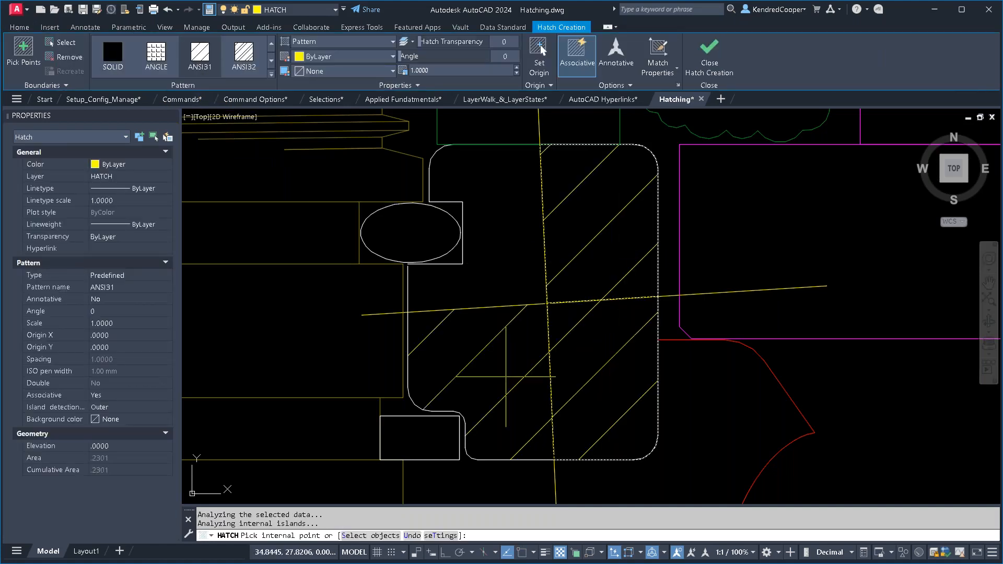
click(506, 377)
click(502, 249)
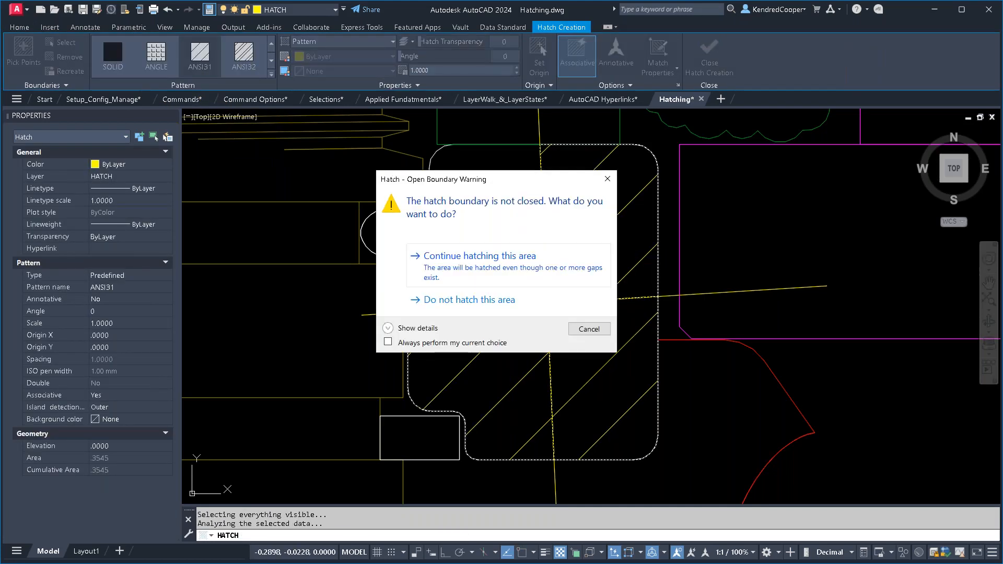
key(Escape)
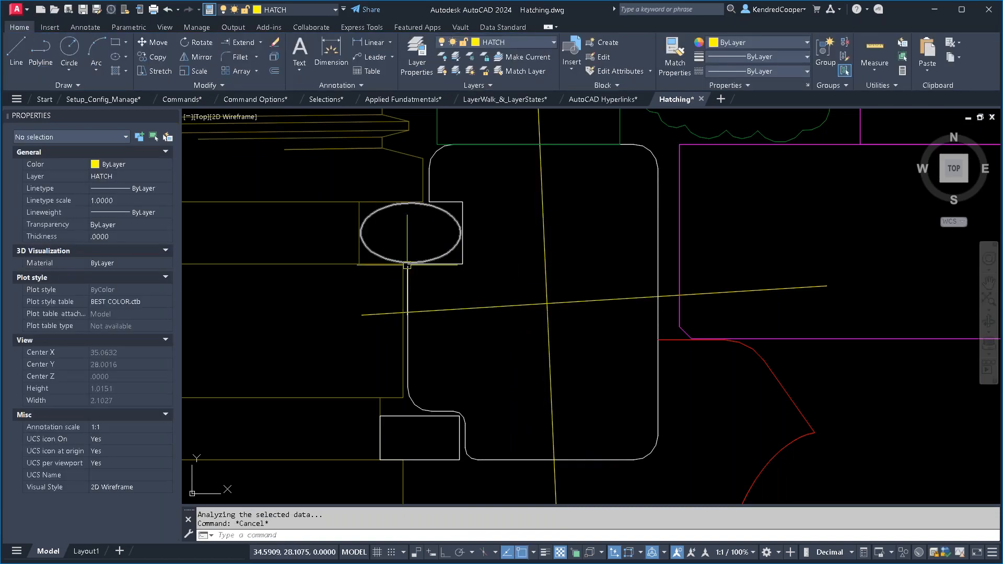
- Divide the profile's upper-left area with two crossing lines beside the ellipse, one roughly horizontal and one steeply slanted
scroll(434, 269, up, 4)
scroll(553, 284, down, 3)
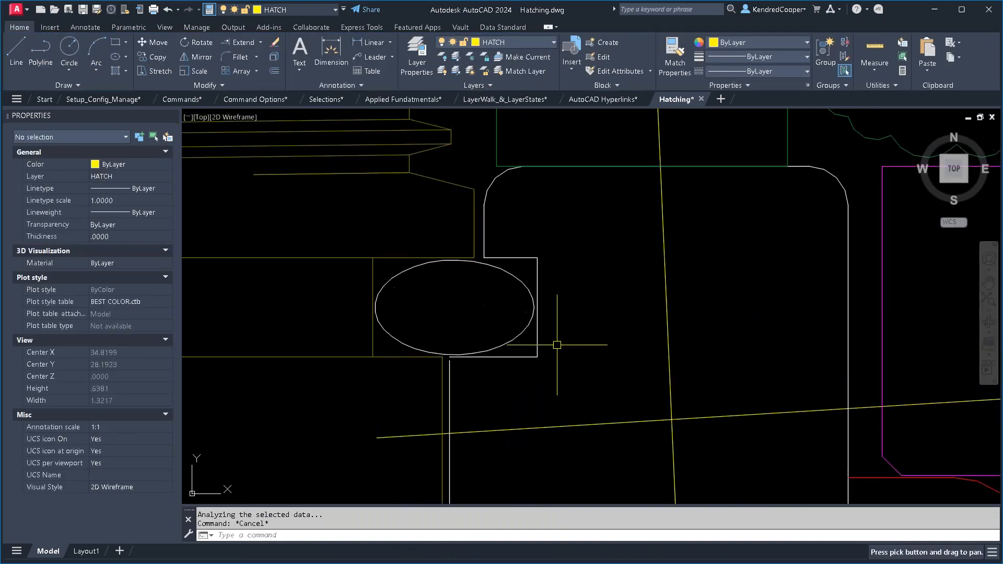
text(kl)
key(Return)
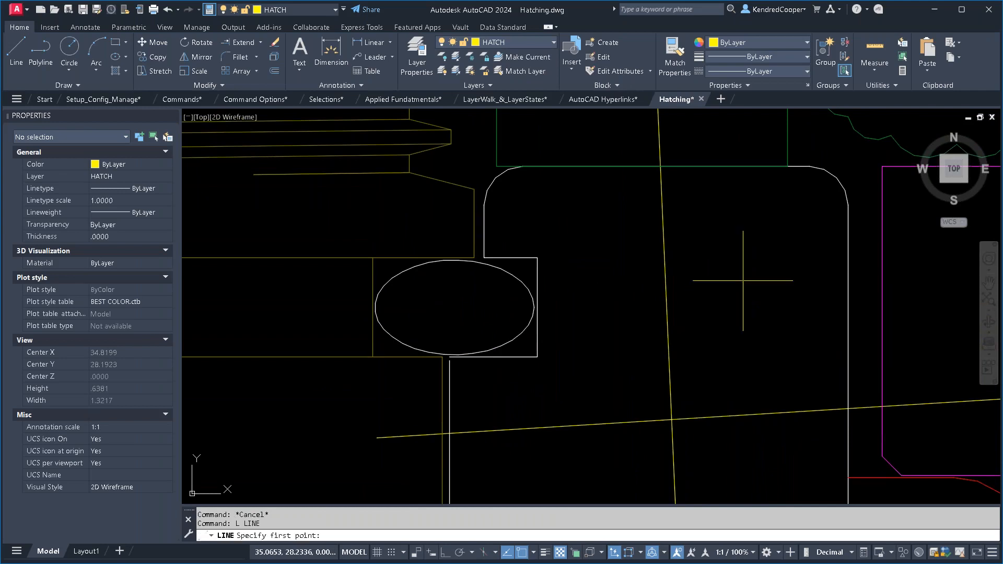
click(476, 305)
click(728, 313)
key(Return)
key(Return)
click(582, 246)
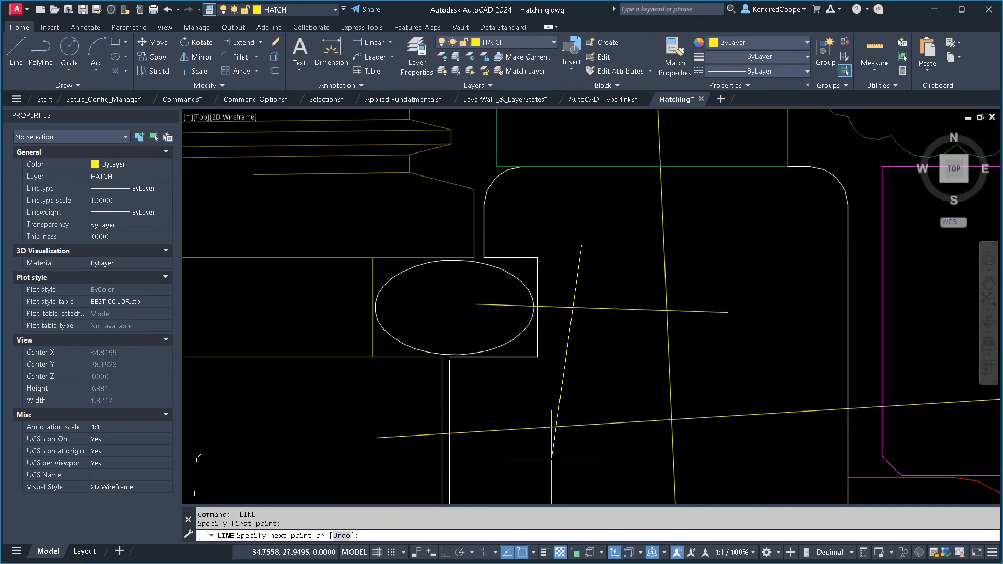
click(551, 469)
key(Escape)
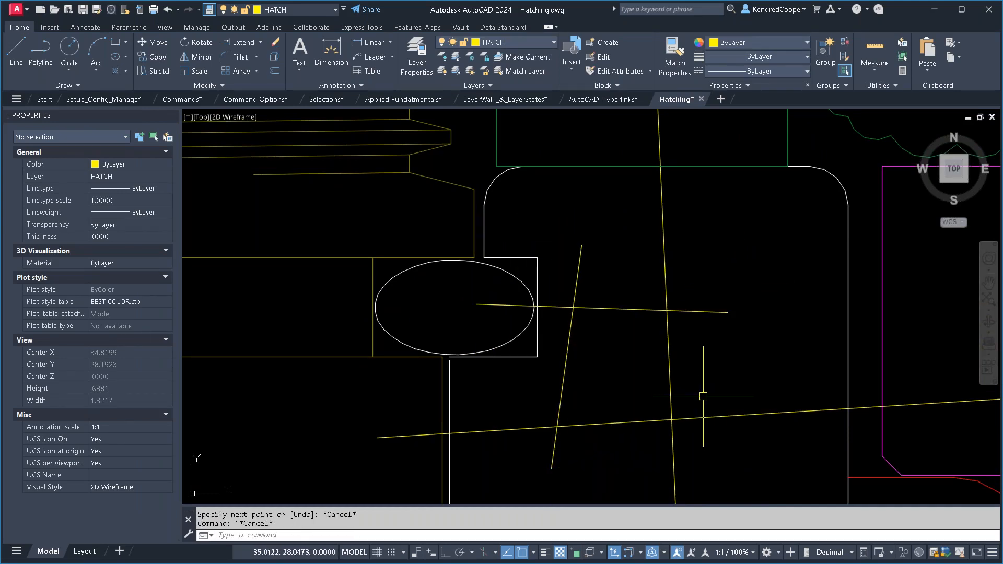
- Extend the vertical profile line up to the horizontal edge beneath the ellipse to close the gap
scroll(452, 358, up, 4)
click(401, 236)
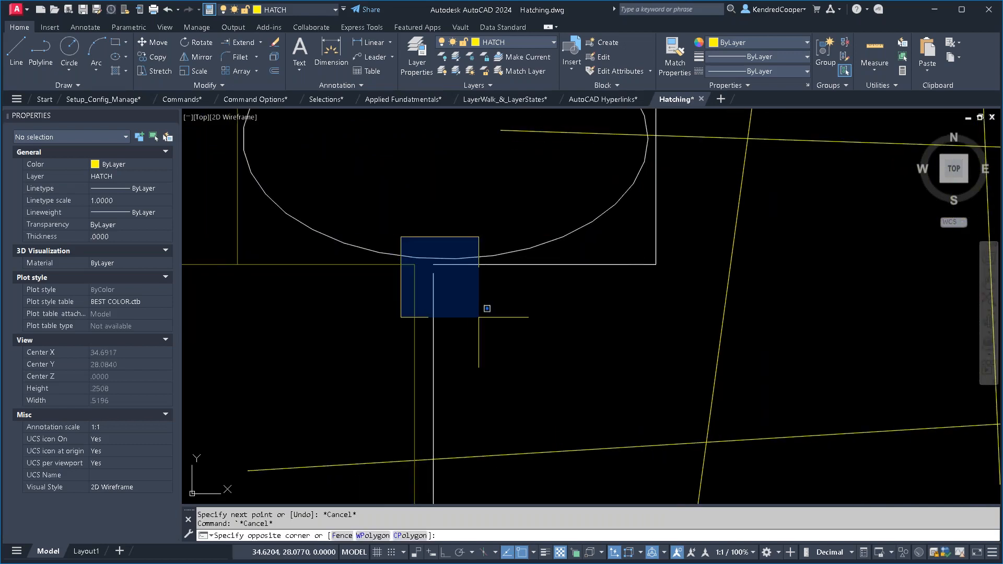
key(Escape)
click(238, 42)
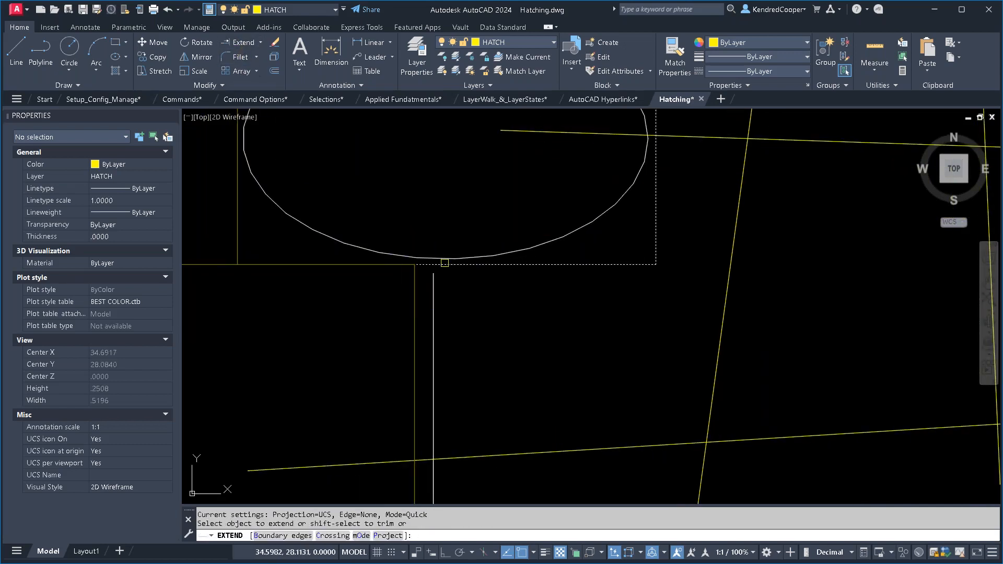
click(433, 287)
scroll(508, 305, down, 8)
key(Return)
- Erase the four yellow dividing lines from the white rounded profile
text(e)
key(Return)
click(620, 252)
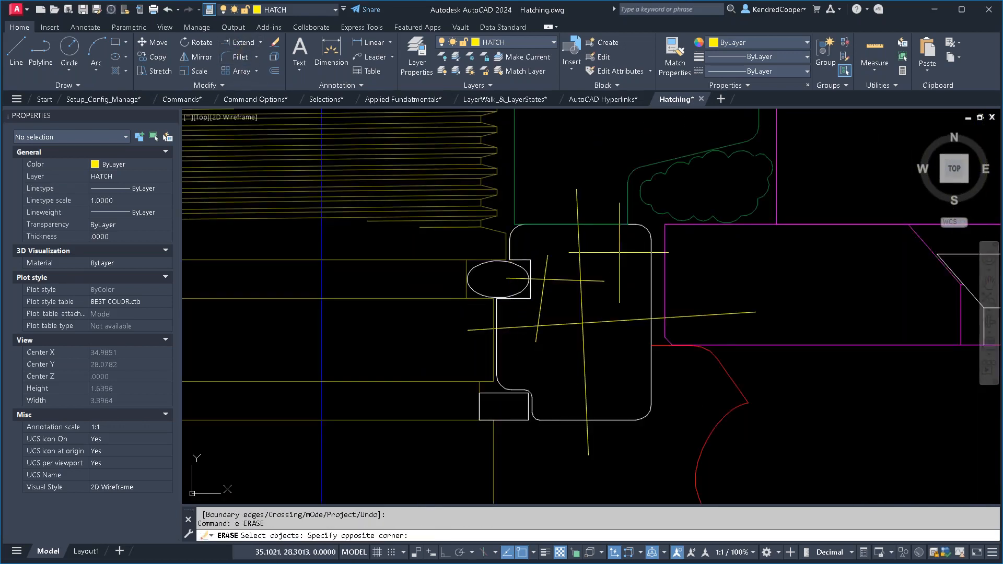
click(538, 403)
key(Return)
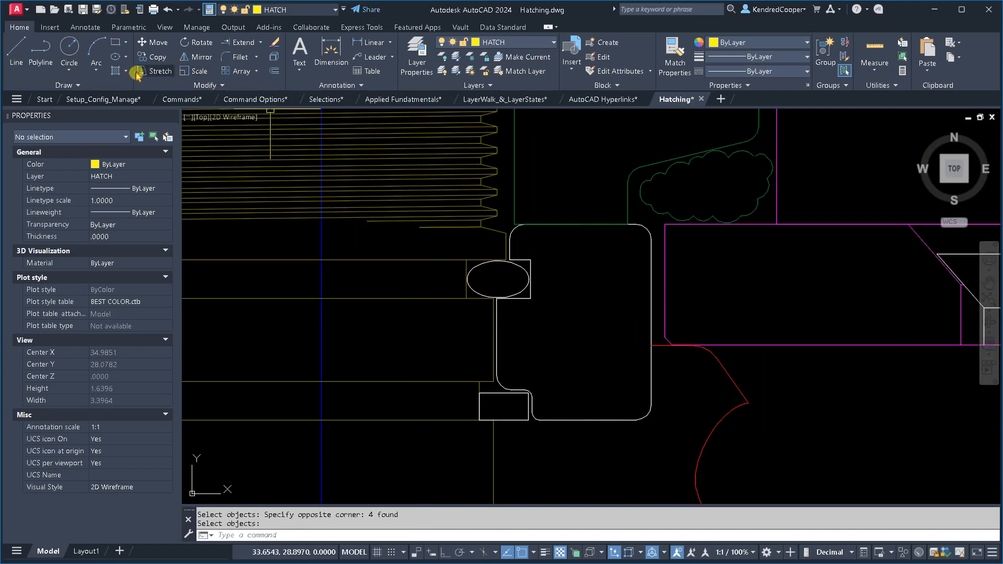
- Hatch the whole white rounded profile with the ANSI31 pattern at scale 1.0000
click(116, 71)
click(580, 319)
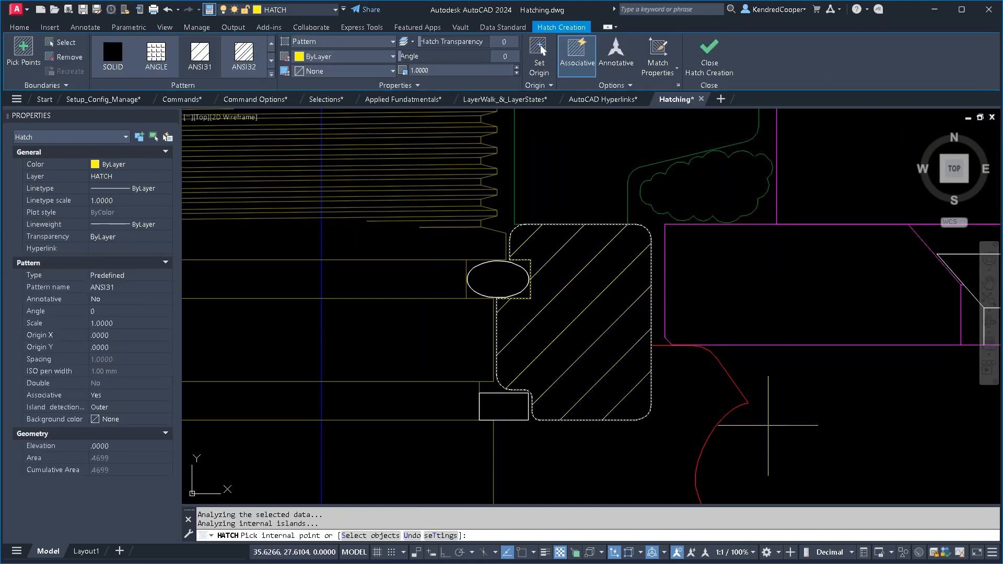
key(Escape)
key(Escape)
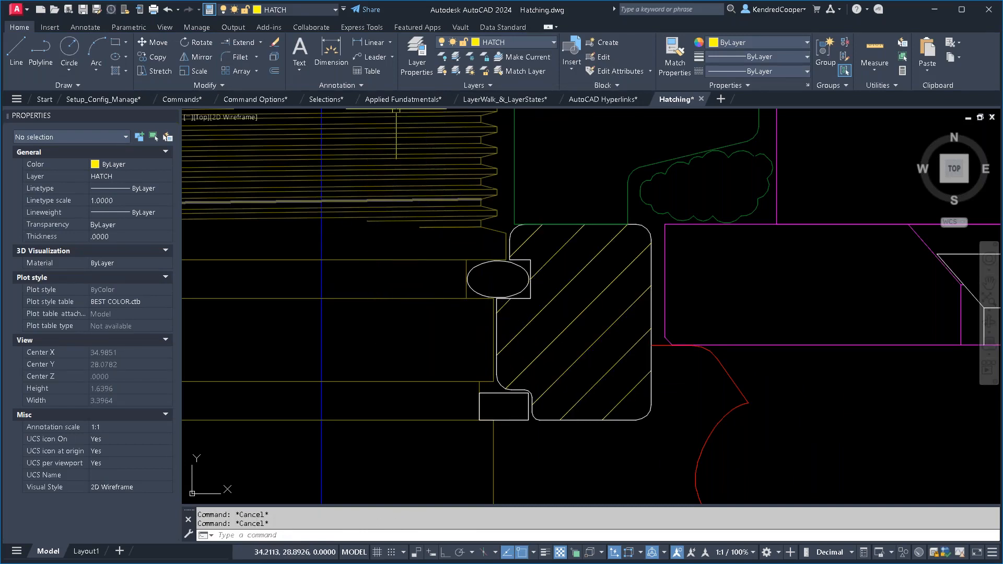
- Look over the note about breaking up hatch areas in the Selections drawing
click(321, 99)
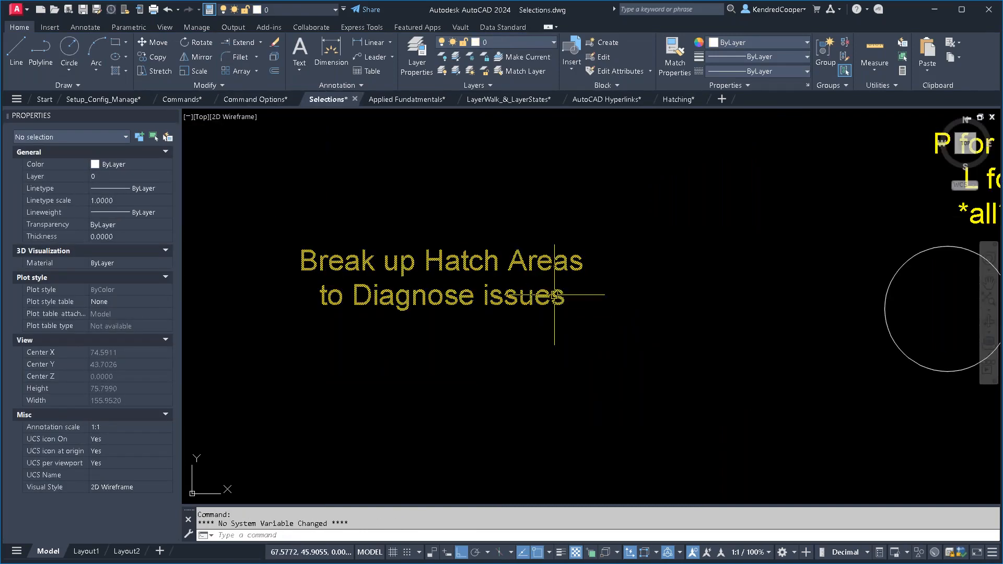
scroll(618, 300, down, 2)
mouse_move(634, 302)
middle_down()
mouse_move(619, 301)
mouse_move(618, 430)
mouse_move(638, 515)
middle_up()
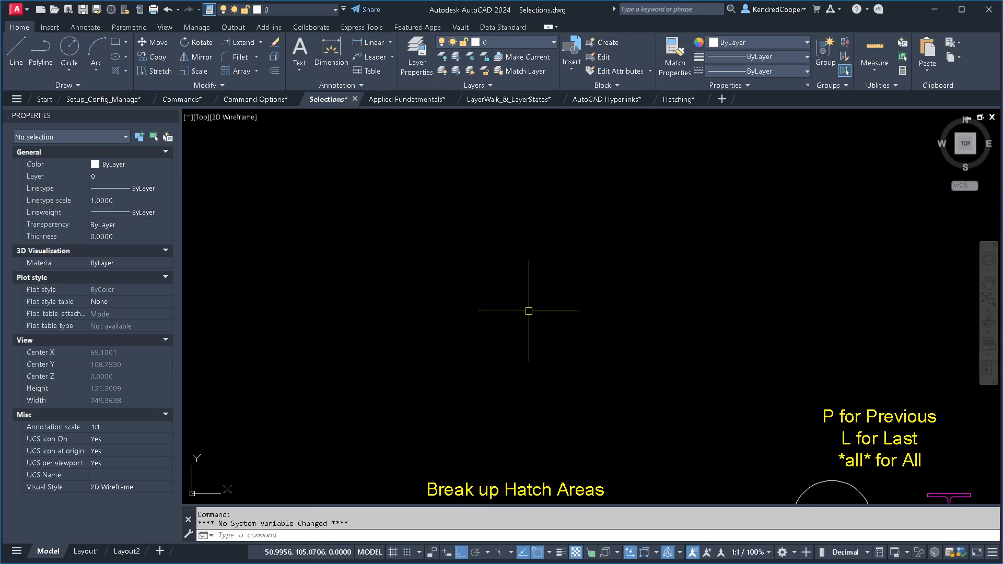
mouse_move(529, 311)
middle_down()
mouse_move(585, 284)
mouse_move(604, 318)
middle_up()
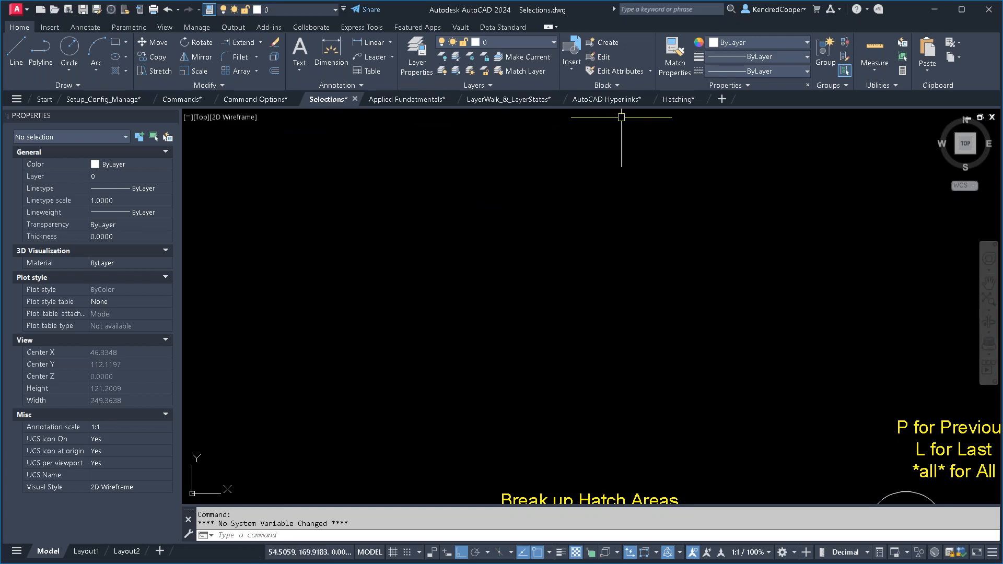
- Return to the Hatching drawing and examine the free end of the magenta plates beyond the countersunk screw
click(674, 99)
mouse_move(804, 304)
middle_down()
mouse_move(385, 276)
mouse_move(400, 273)
middle_up()
scroll(674, 308, down, 2)
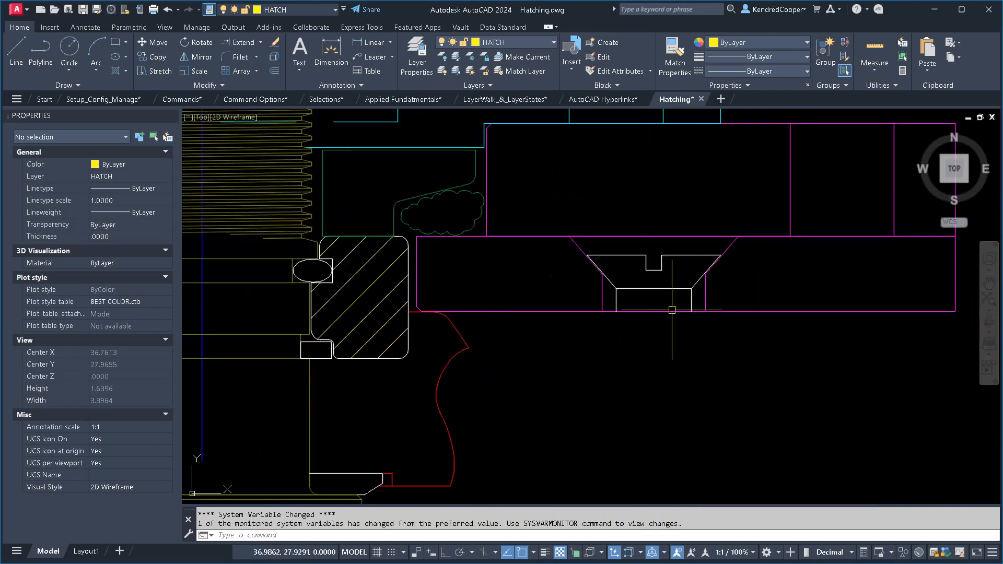
middle_drag(698, 290, 412, 348)
middle_drag(550, 311, 436, 361)
middle_drag(645, 341, 389, 317)
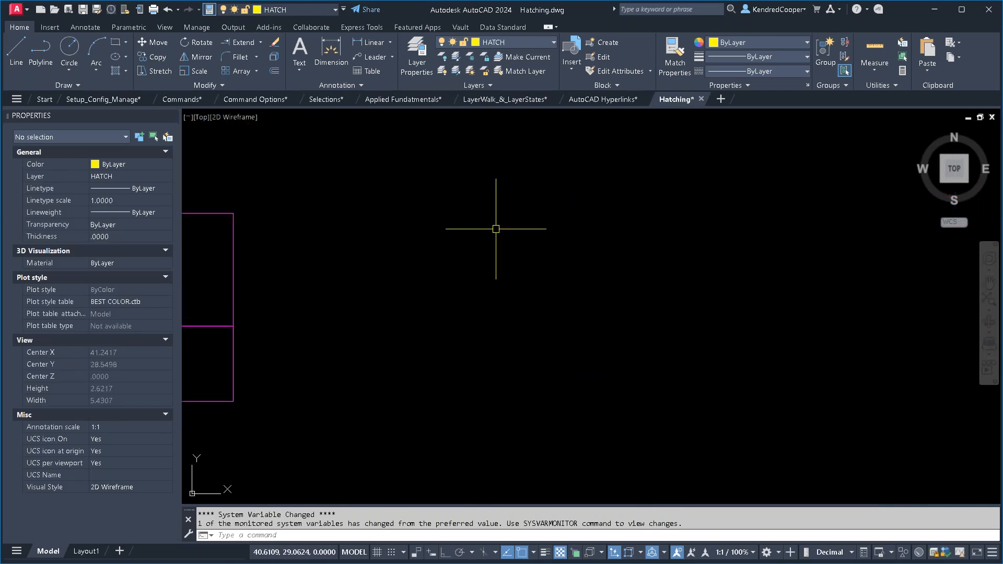
click(528, 257)
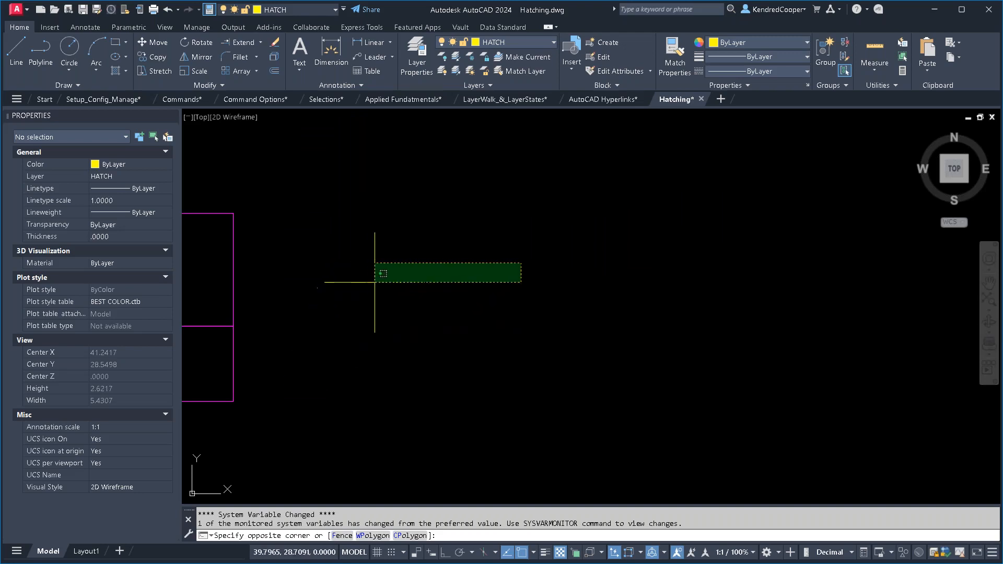
key(Escape)
middle_drag(375, 282, 732, 289)
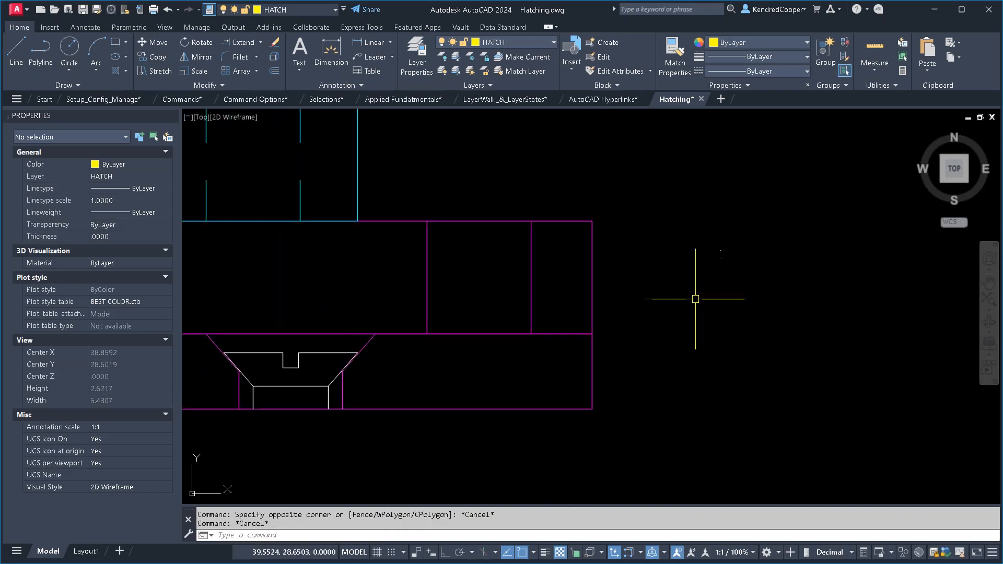
- Erase the vertical lines at the upper magenta plate's right end with a window selection, and undo the erase
text(e)
key(Return)
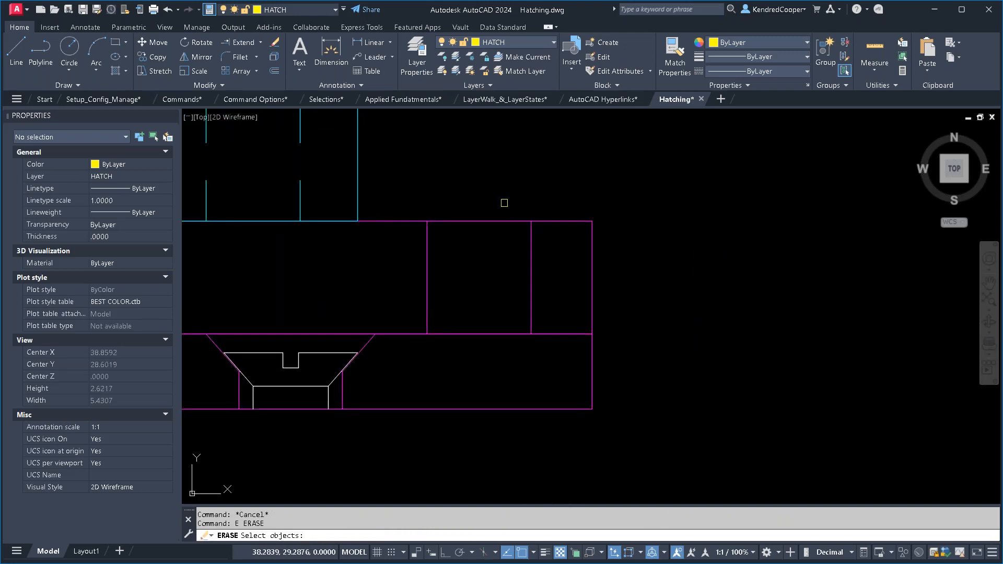
click(411, 165)
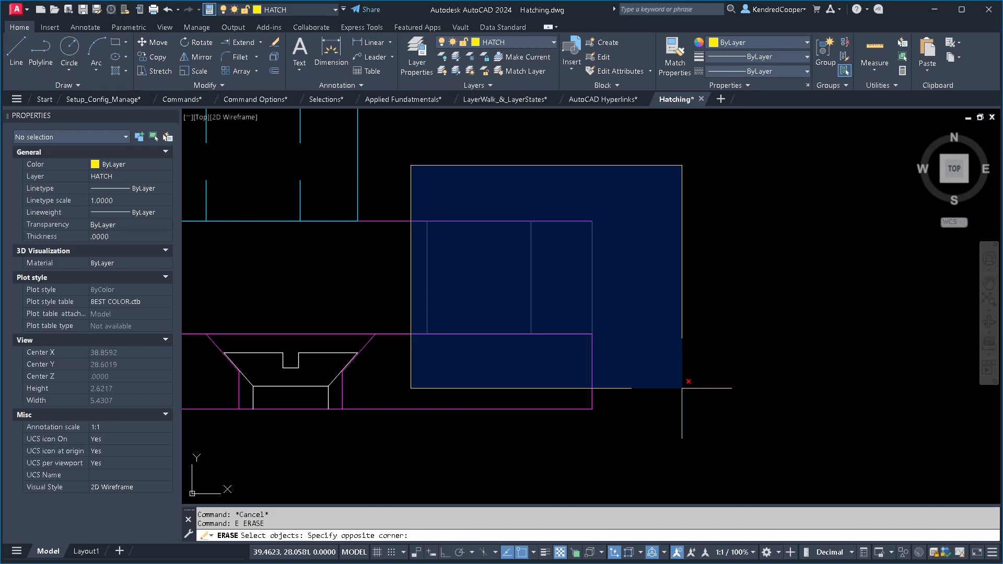
click(682, 388)
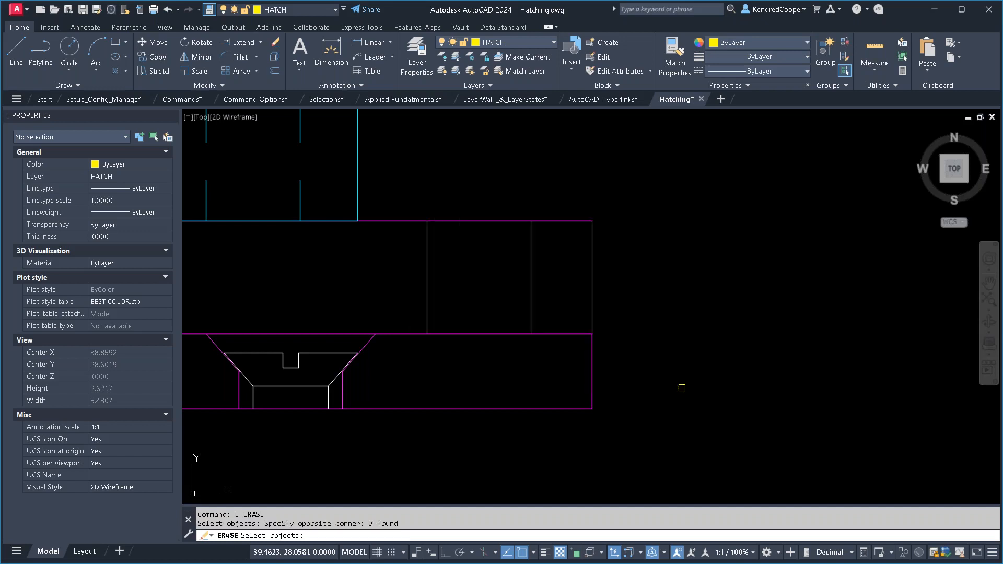
key(Return)
text(u)
key(Return)
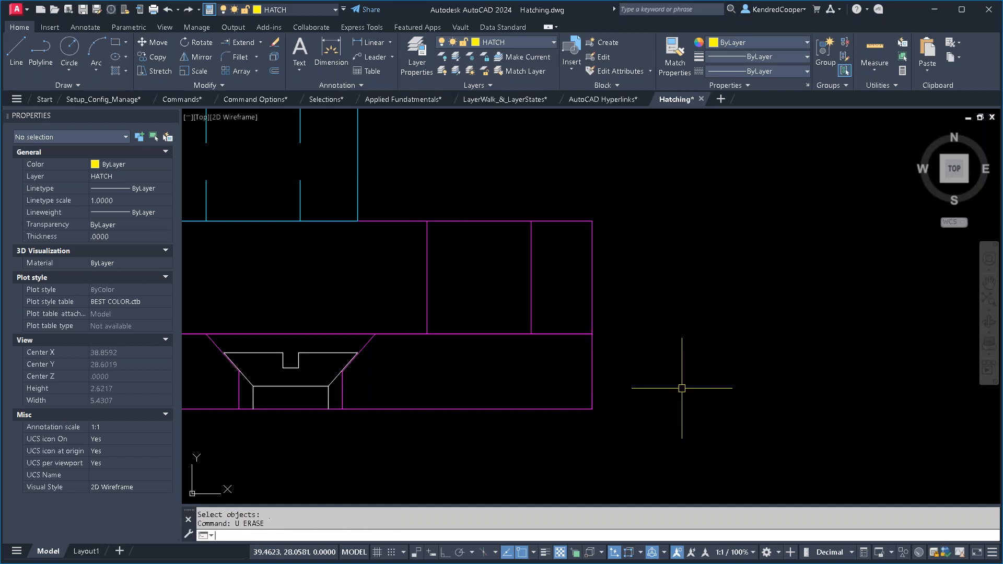
- Erase everything touched by a crossing selection over the magenta plates' right end, and undo the erase
text(e)
key(Return)
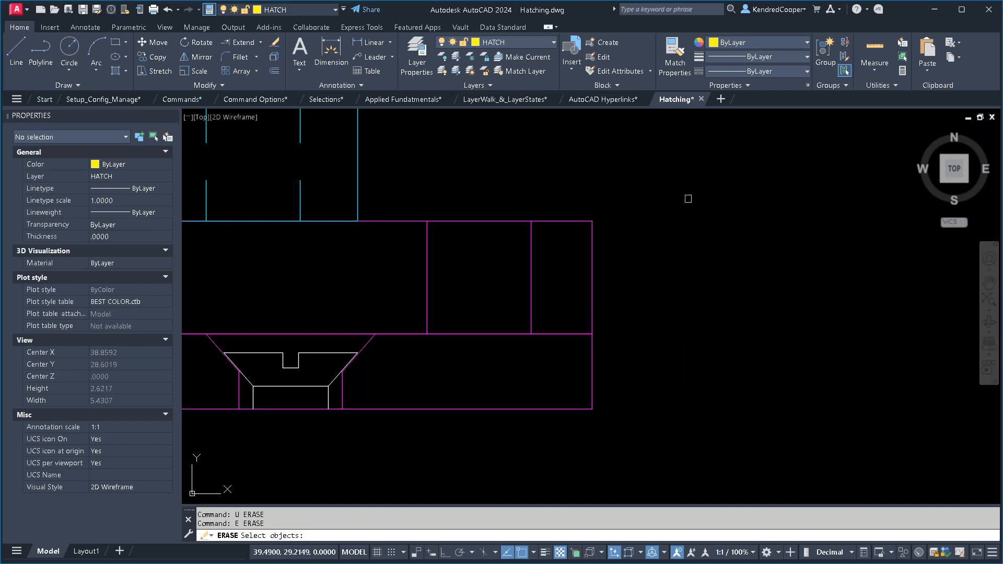
click(695, 153)
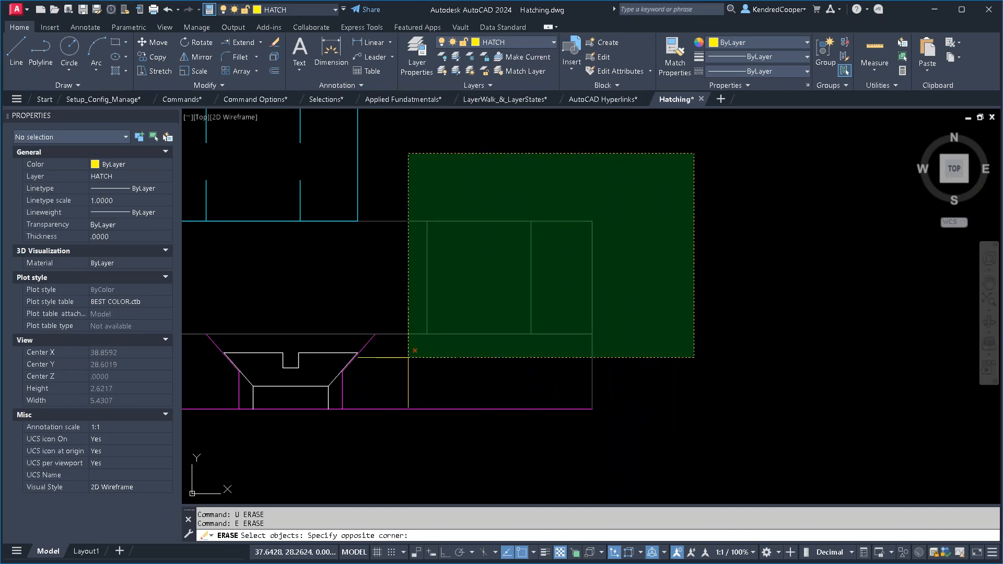
click(411, 356)
key(Return)
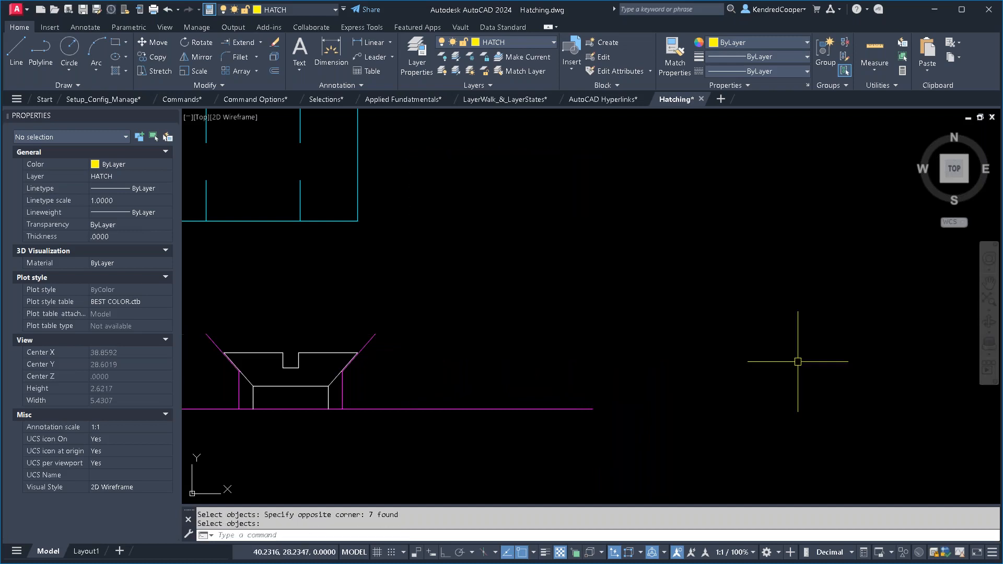
text(u)
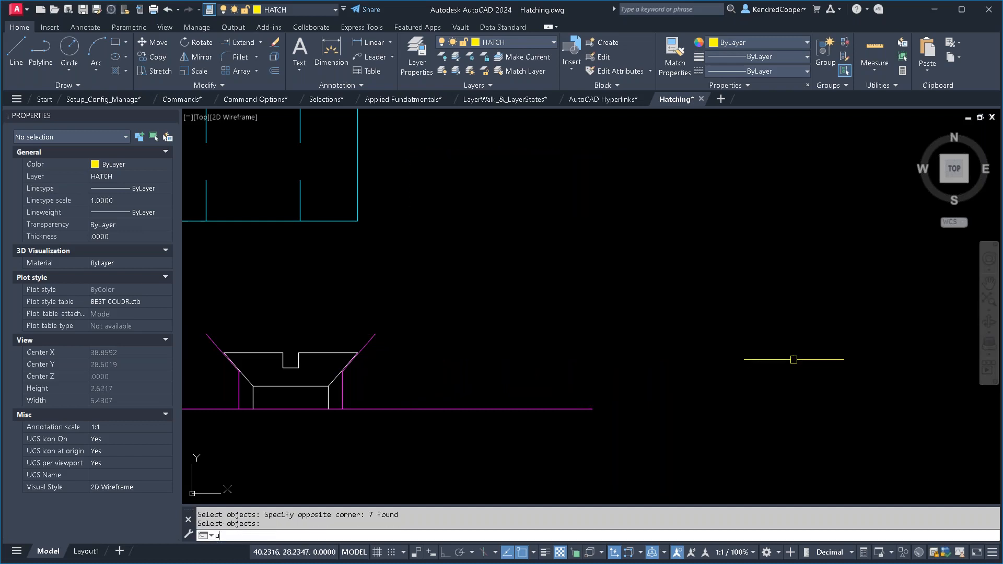
key(Return)
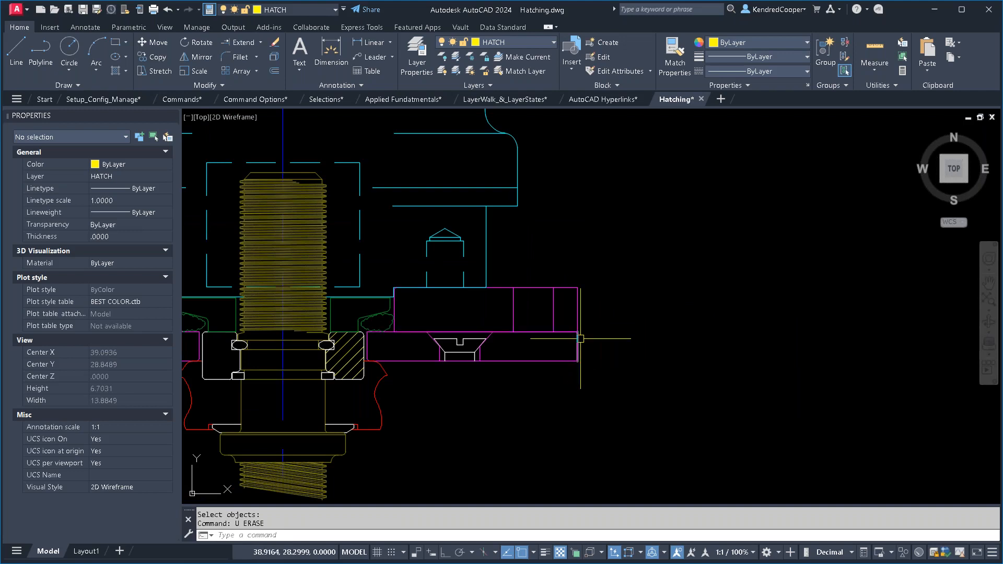
- Switch to the Selections drawing at the notes on Previous, Last and All
scroll(578, 336, down, 2)
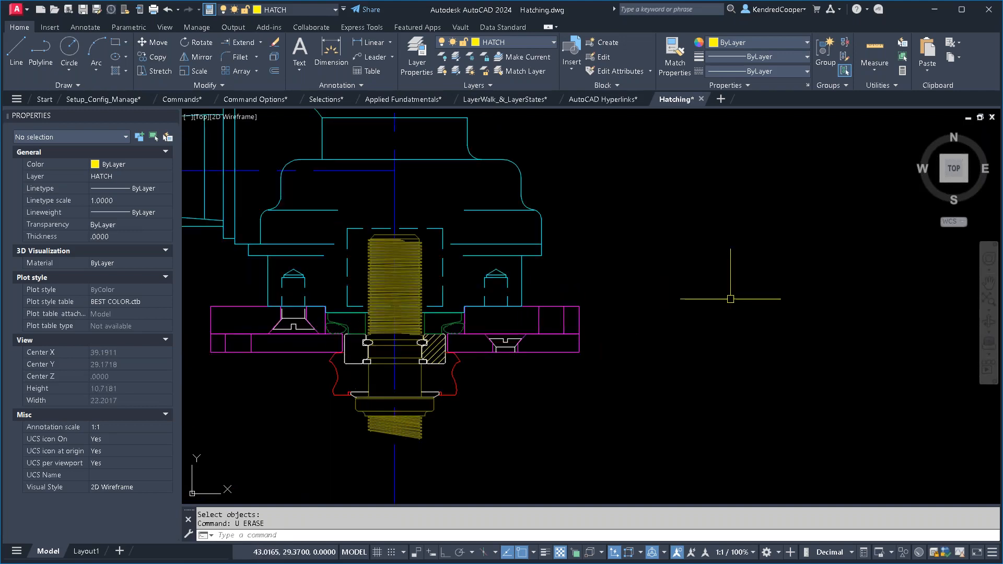
click(326, 100)
scroll(632, 335, up, 3)
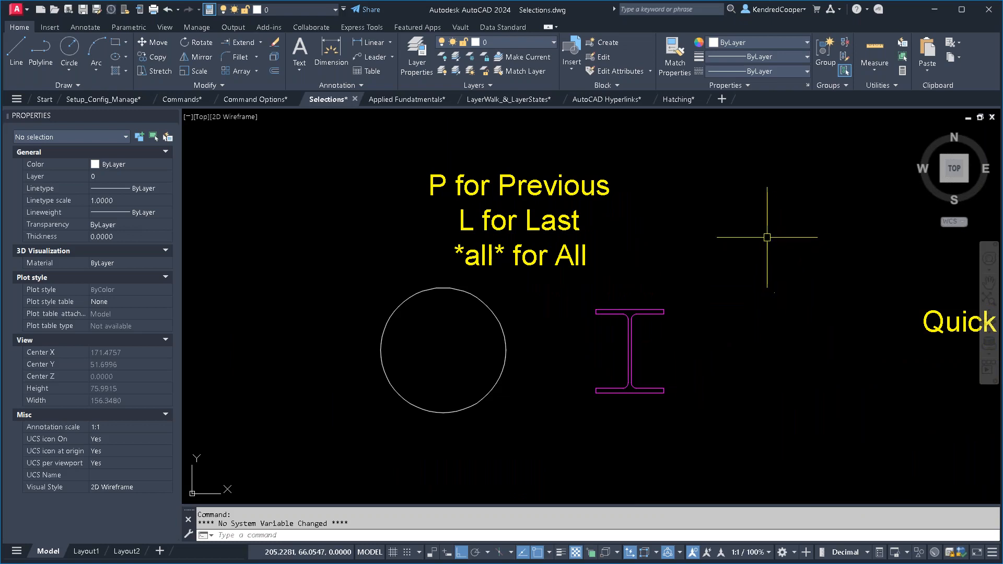
- Erase every object in the Selections drawing using the All selection option, and undo the erase
text(e)
key(Return)
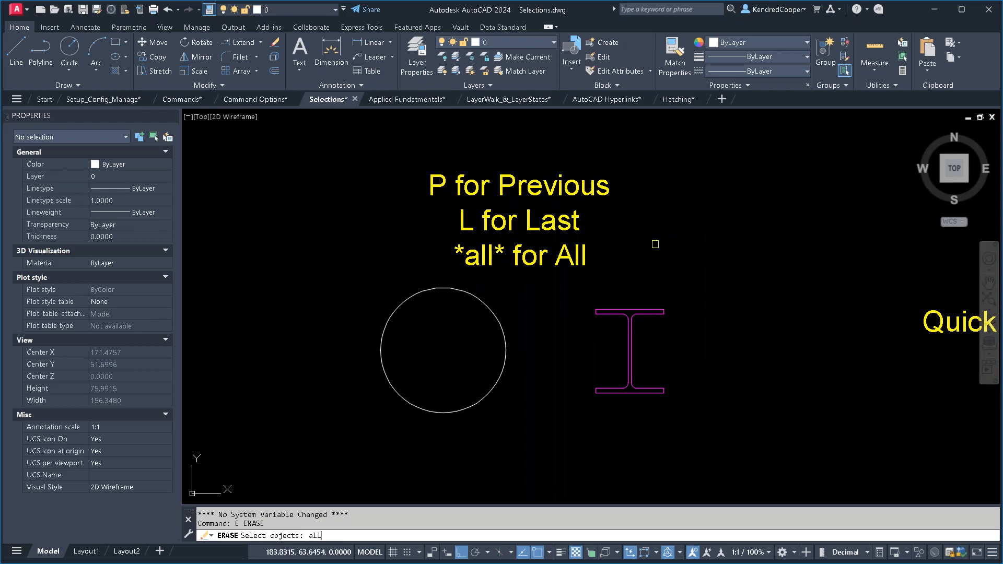
key(Return)
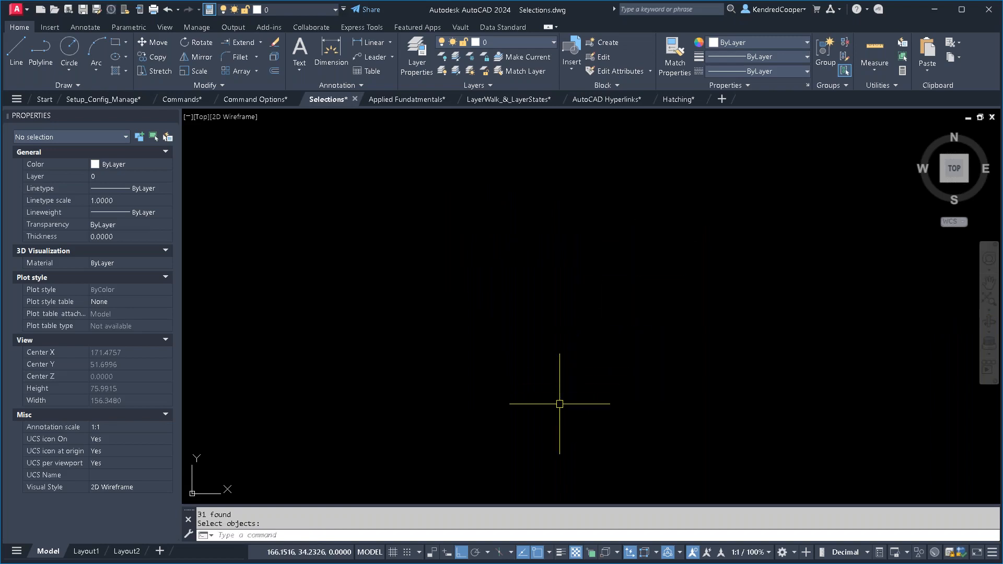
text(u)
key(Return)
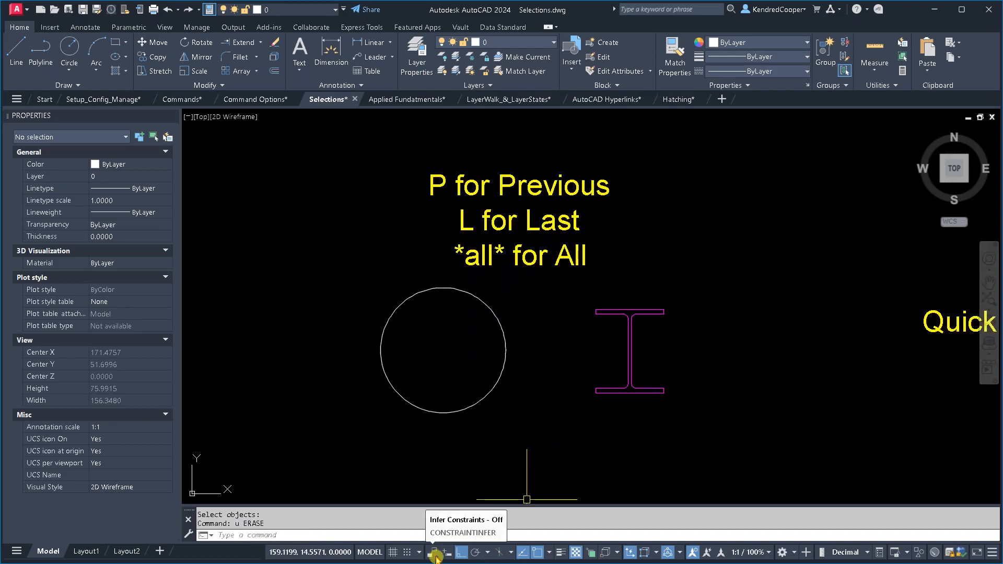
- With dynamic input turned on, erase all objects again using the All option, and undo the erase
click(450, 552)
click(431, 552)
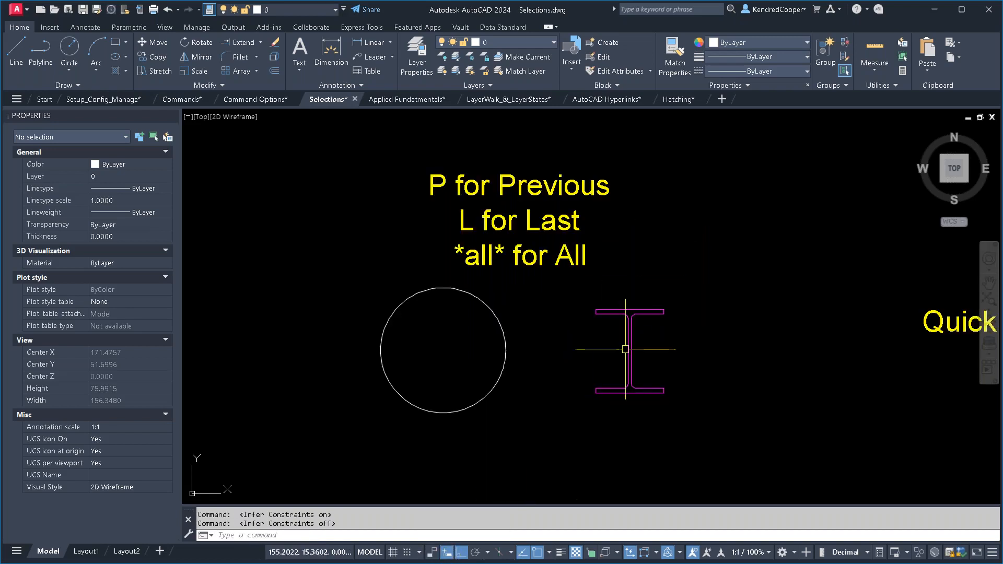
text(e)
key(Return)
text(a)
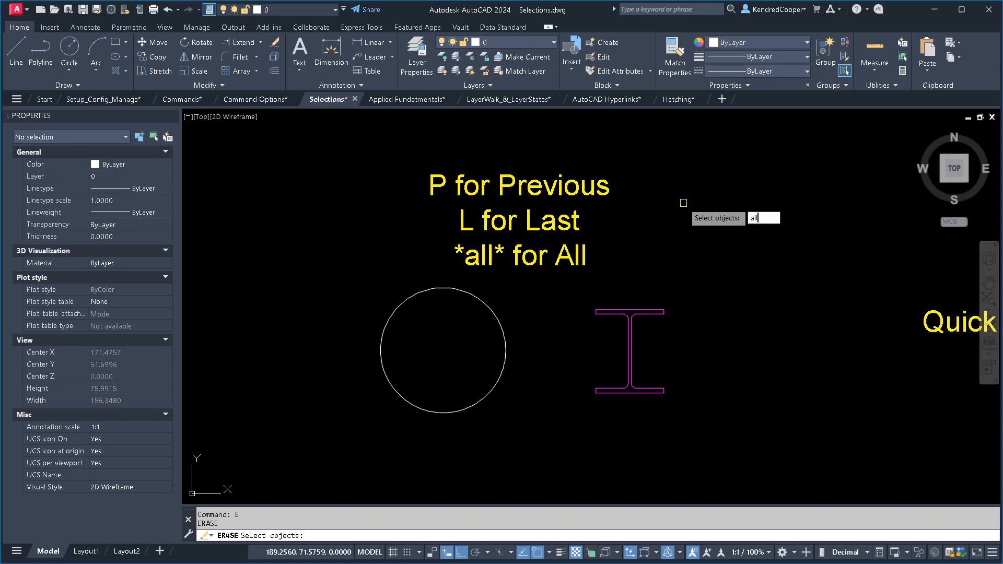
text(ll)
key(Return)
key(Escape)
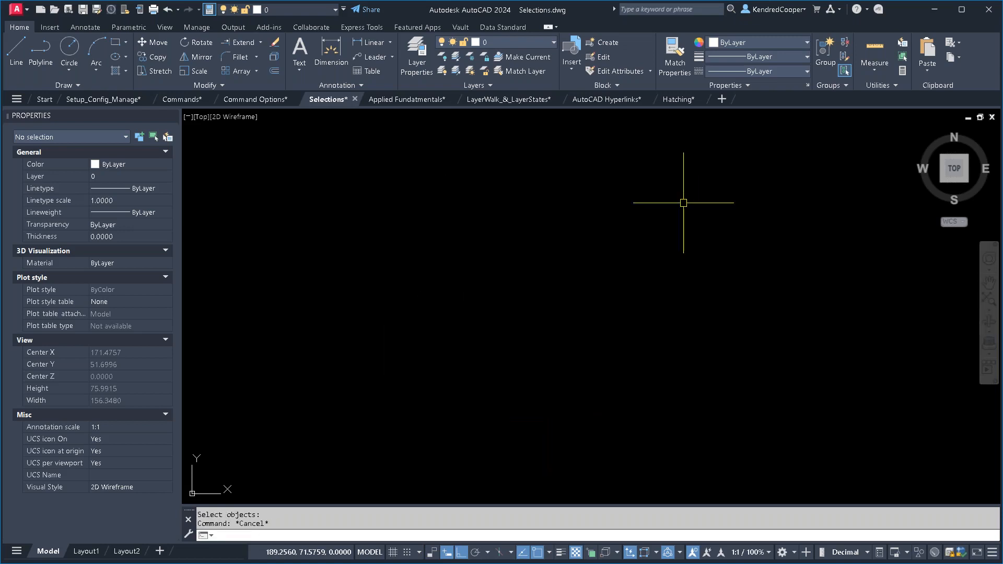
text(u)
key(Return)
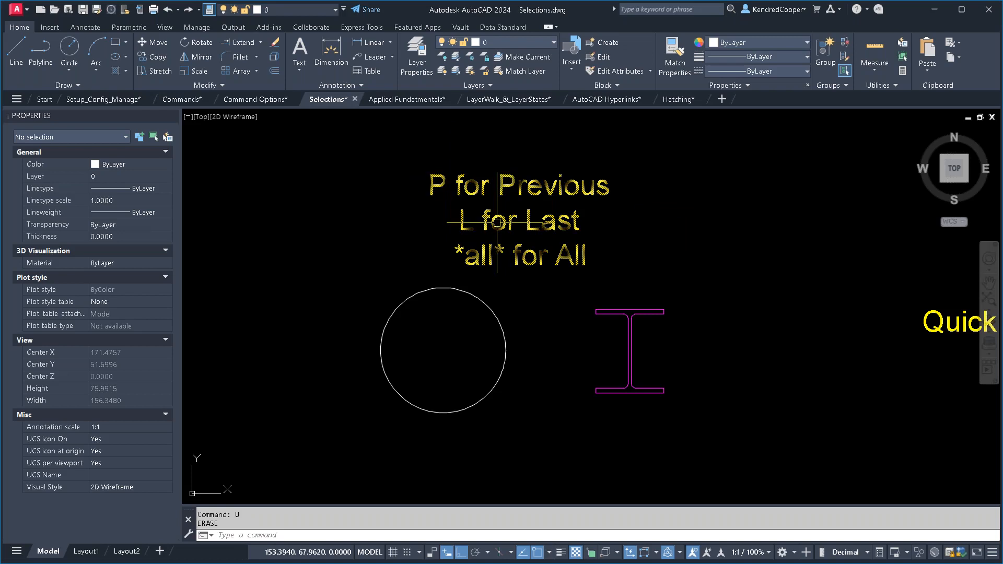
- Erase the white circle below the selection notes and draw a new circle there with a radius of about 9
click(493, 314)
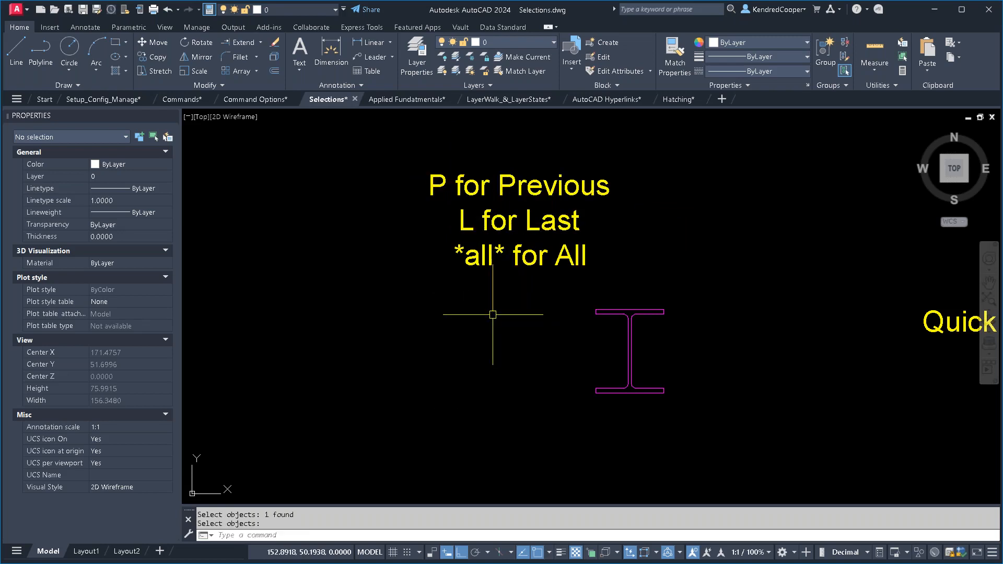
text(c)
key(Return)
click(406, 354)
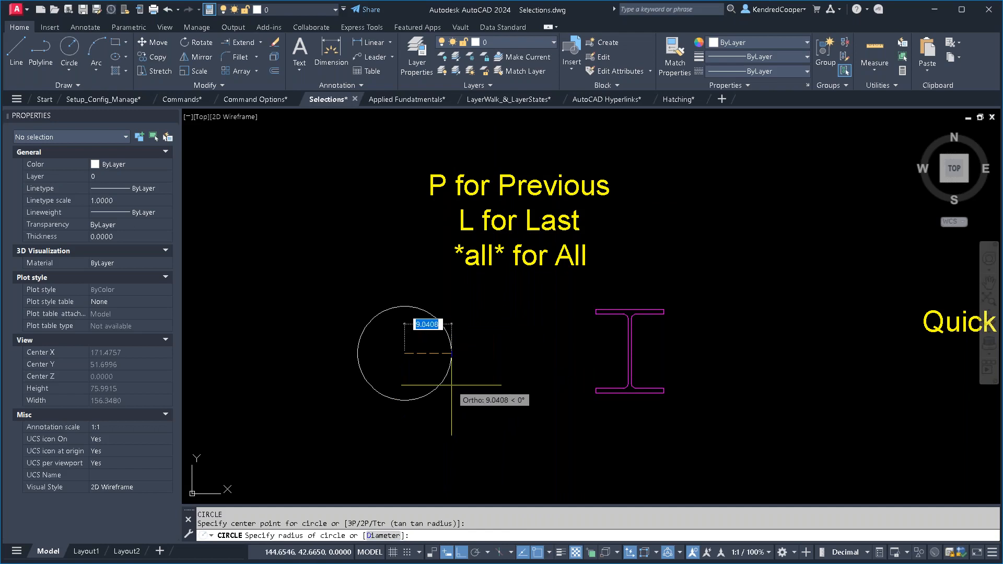
click(451, 381)
- Move the magenta I-beam horizontally away from the circle, picking the whole shape with a window selection
text(m)
key(Return)
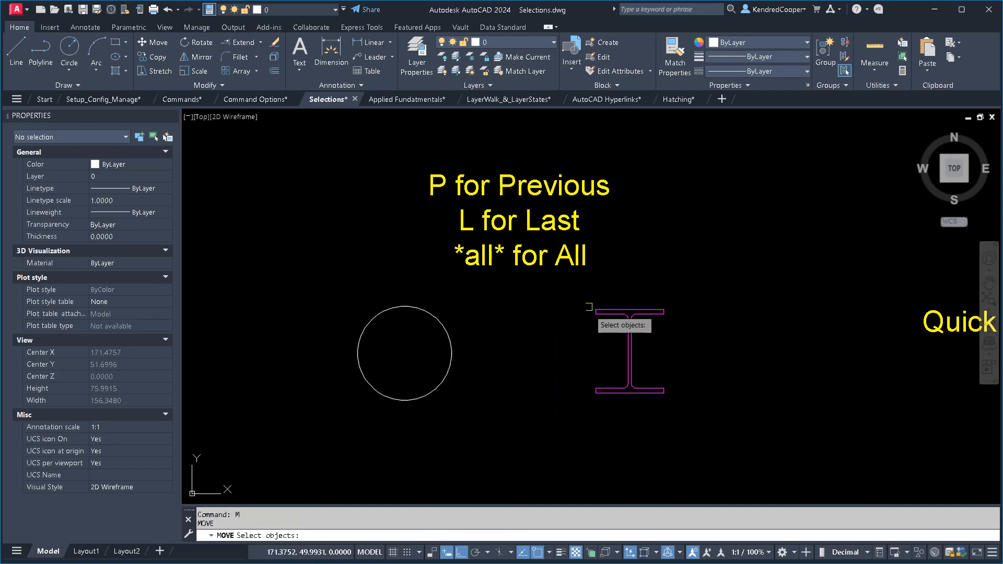
click(580, 291)
click(716, 421)
key(Return)
click(577, 432)
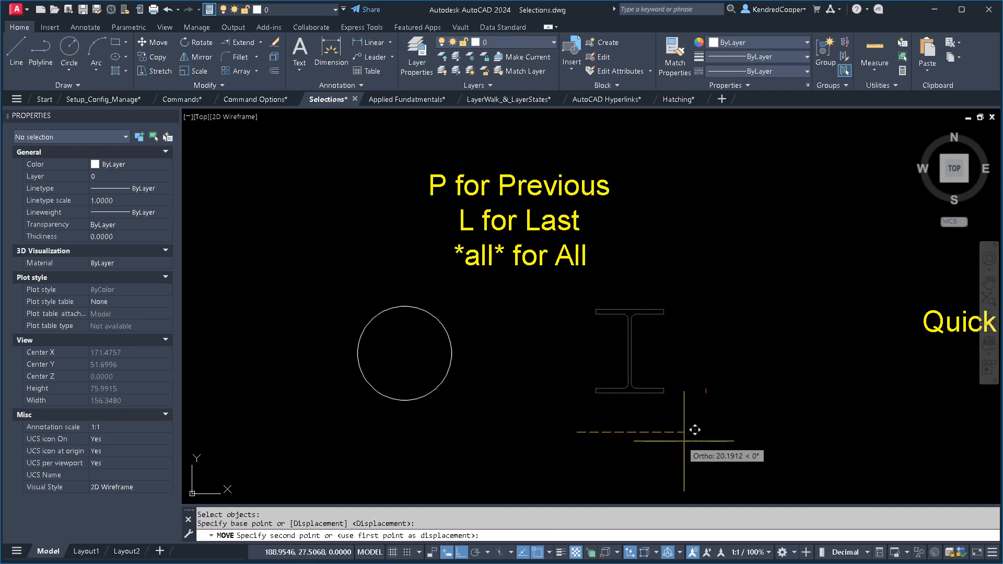
click(723, 434)
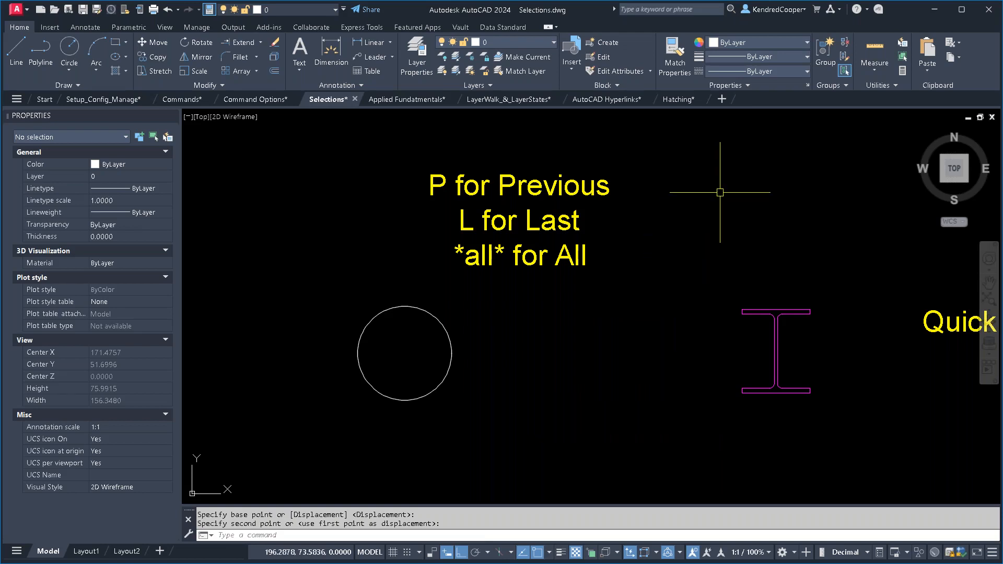
- Pick the newly drawn circle for Erase with the Last selection option, and cancel the command
text(e)
key(Return)
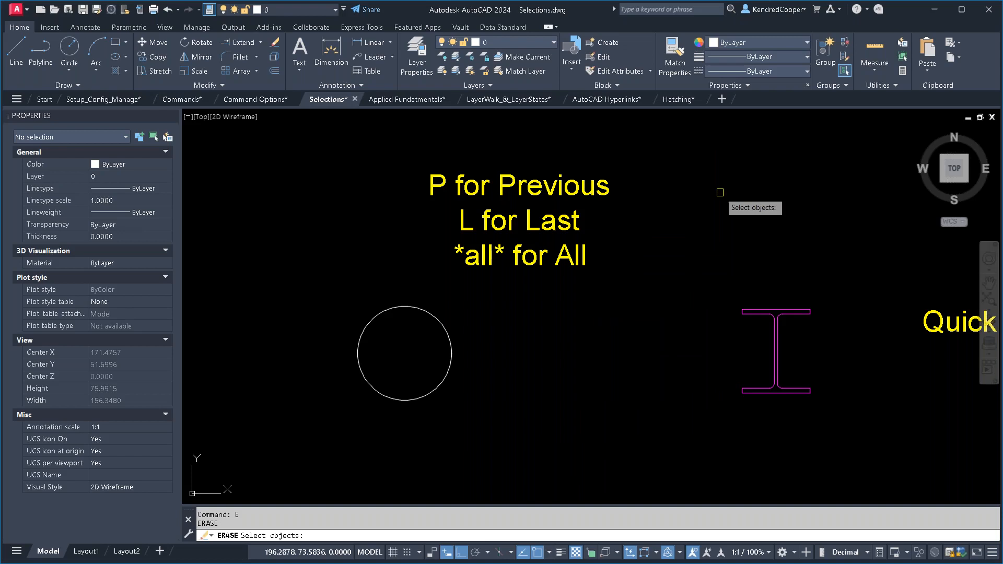
text(l)
key(Return)
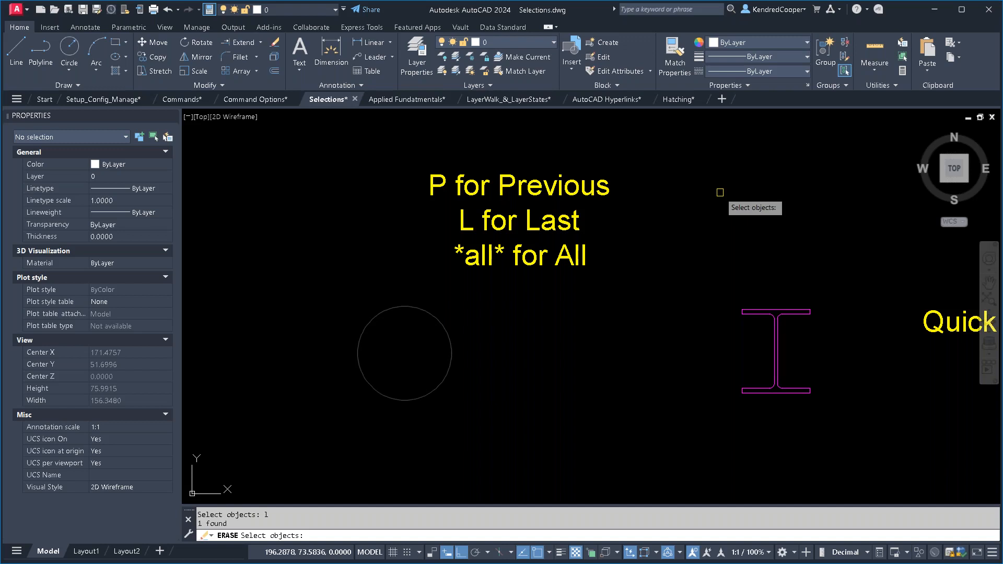
key(Escape)
- Pick the moved I-beam for Erase with the Previous selection option, and cancel the command
key(Return)
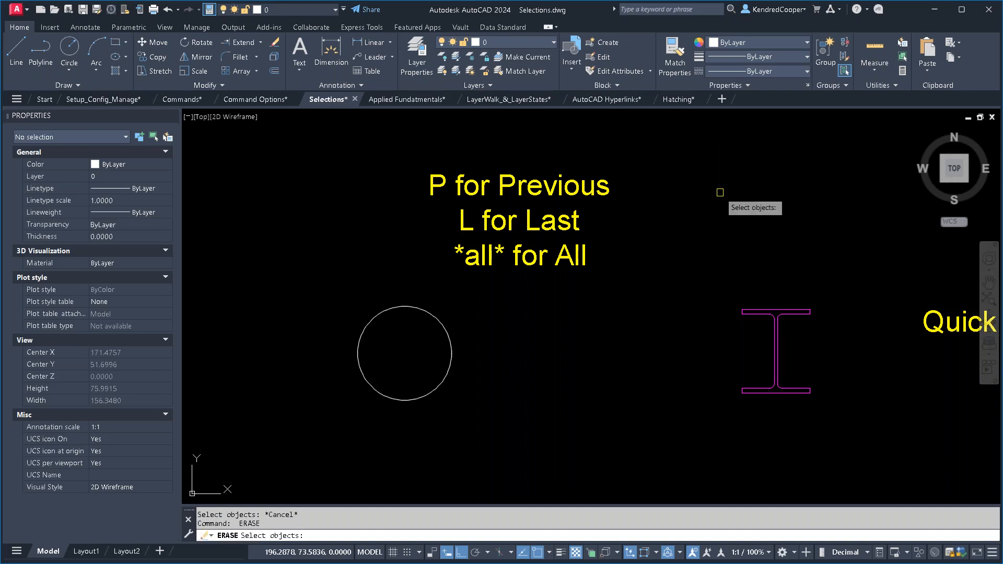
text(p)
key(Return)
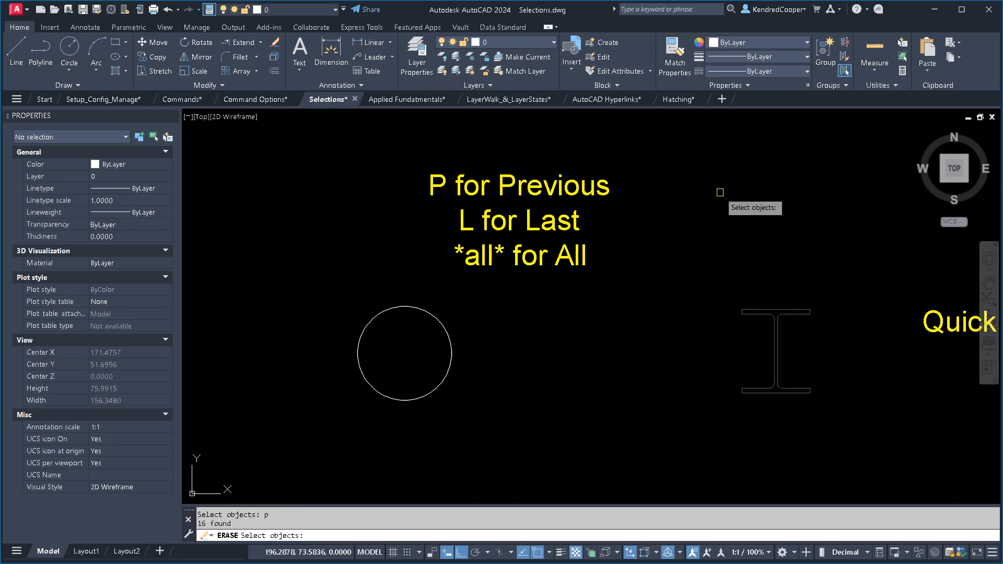
key(Escape)
key(Escape)
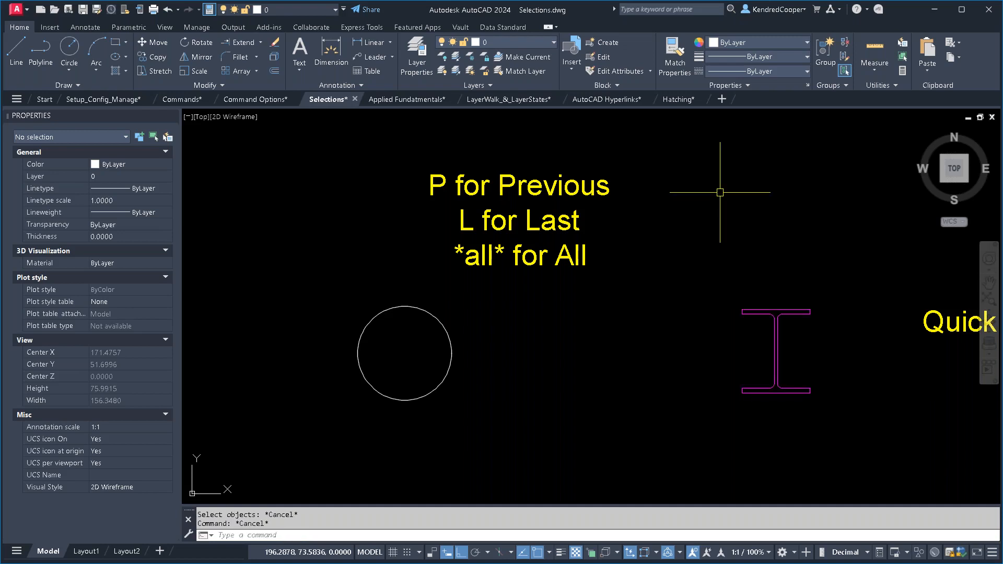
- Copy the magenta I-beam horizontally to the space between it and the circle, using a crossing selection
click(152, 57)
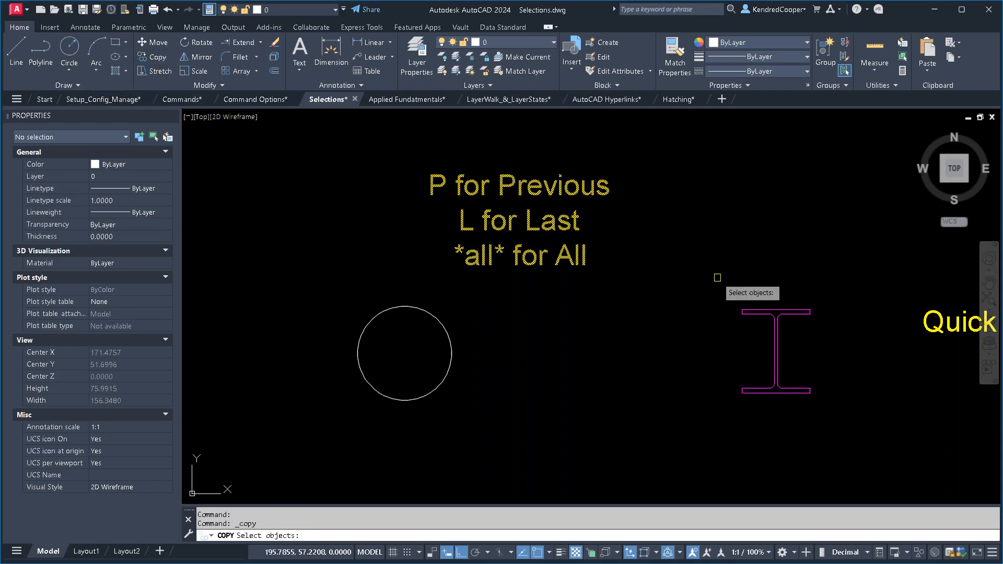
click(857, 291)
click(707, 426)
key(Return)
click(695, 398)
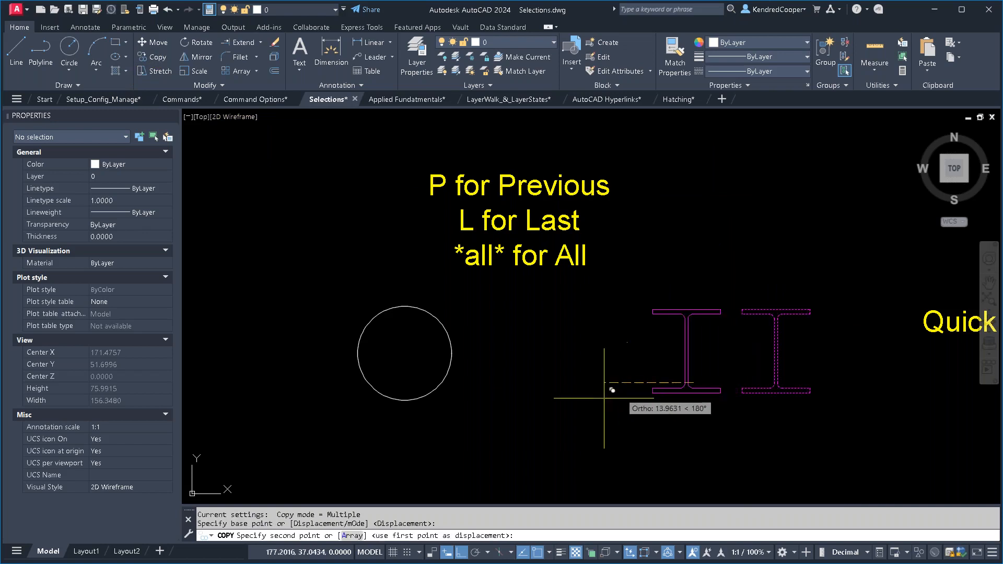
click(514, 398)
- Try the Last selection option in Erase with the copied I-beam in the drawing, and cancel the command
text(e)
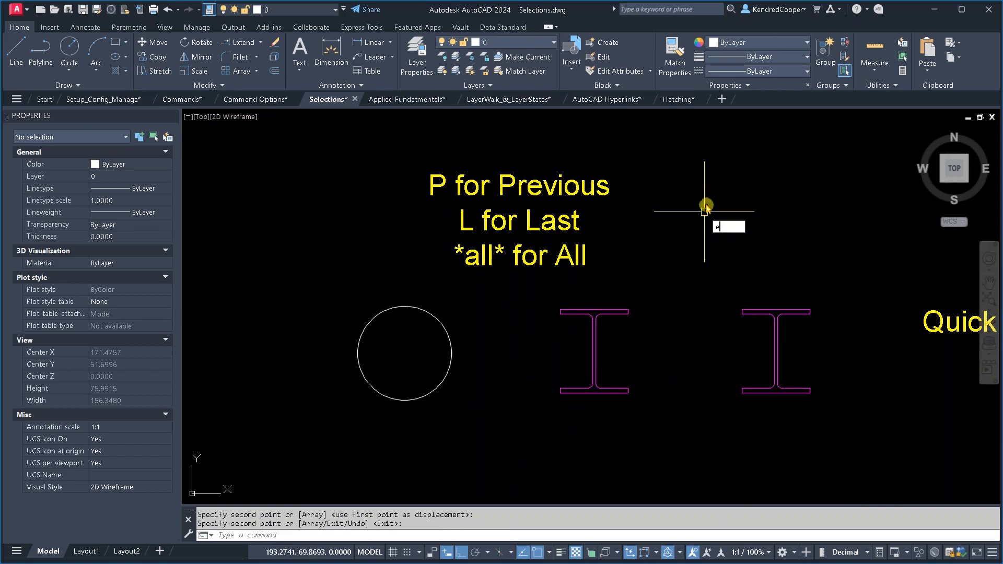
key(Return)
text(e)
key(Return)
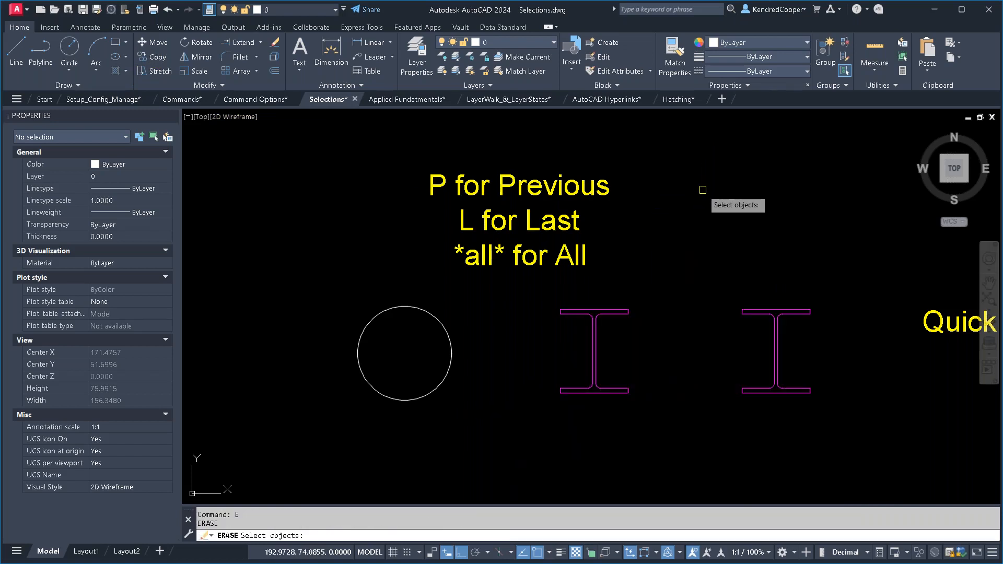
text(l)
key(Return)
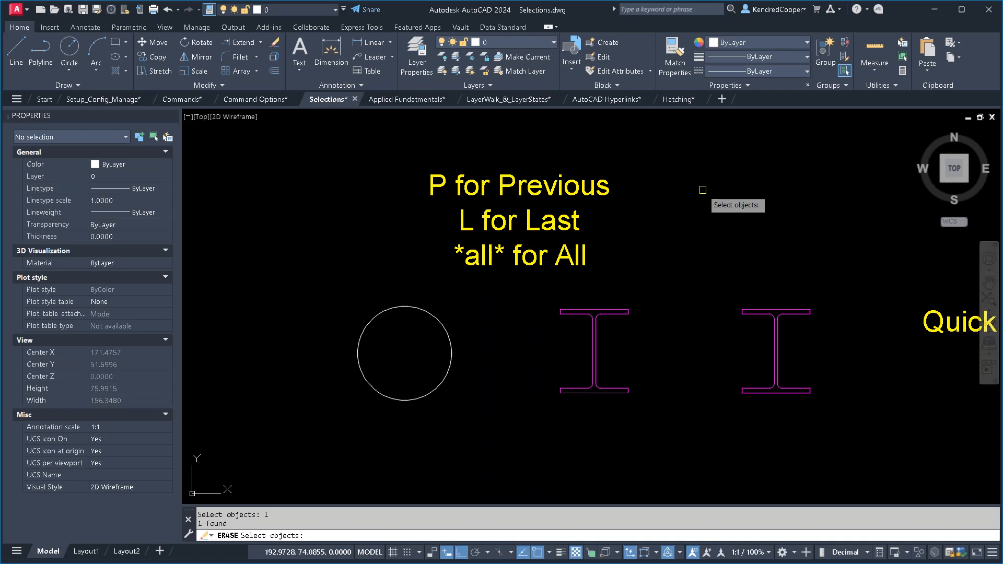
key(Escape)
key(Escape)
- Go to the Quick Select note and switch to the LayerWalk_&_LayerStates drawing
scroll(703, 189, down, 4)
middle_drag(739, 224, 392, 273)
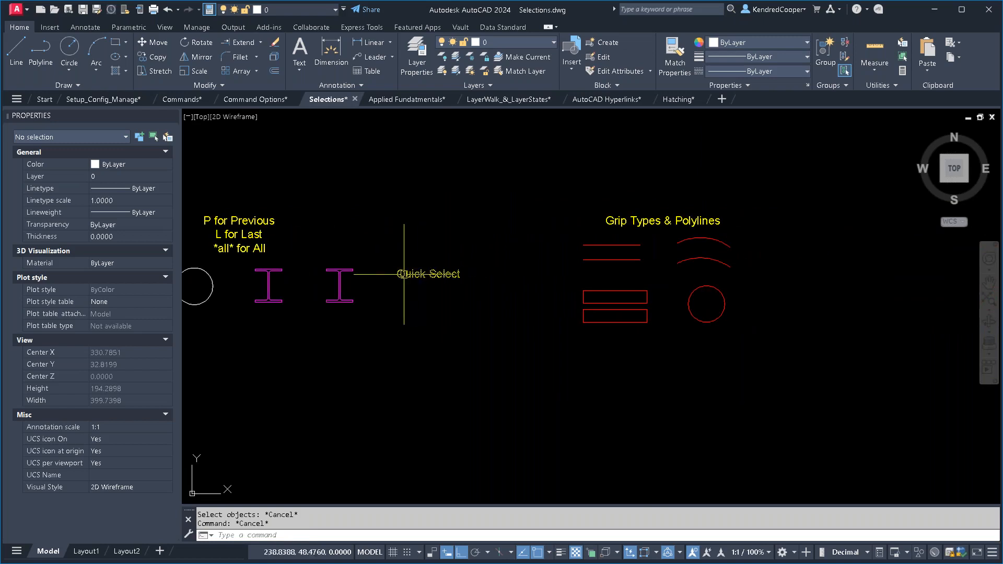
scroll(436, 281, up, 2)
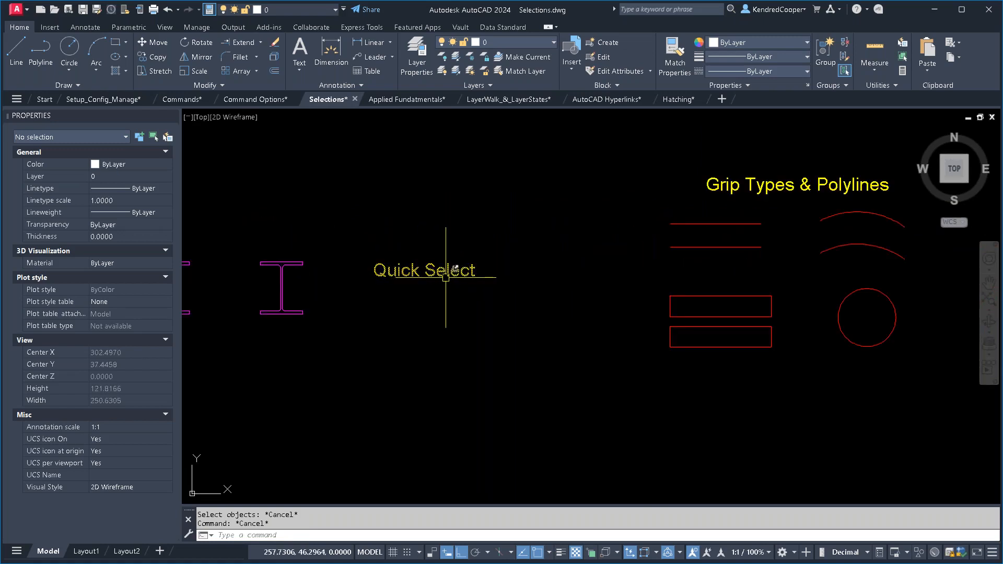
ctrl+click(446, 277)
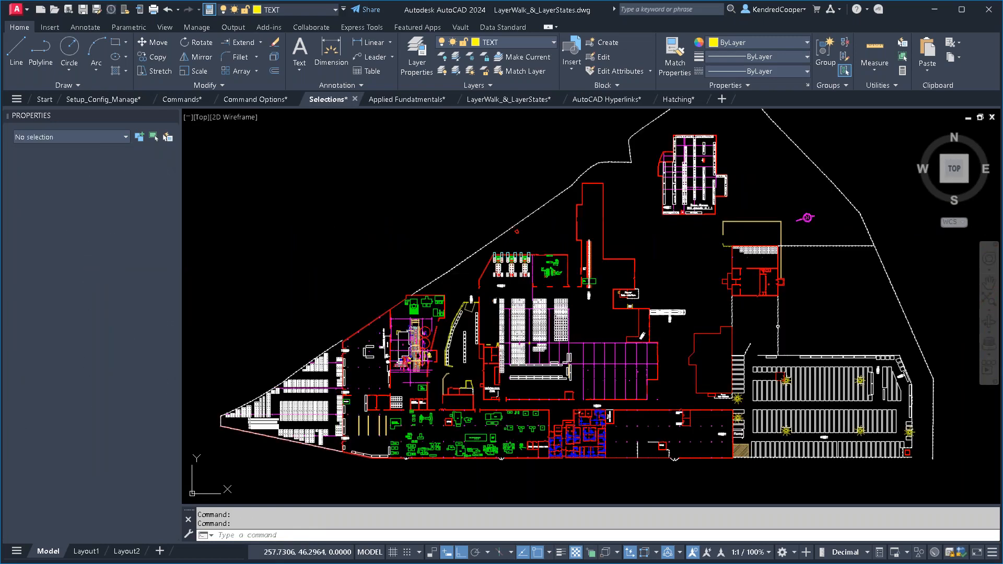
middle_drag(393, 230, 328, 259)
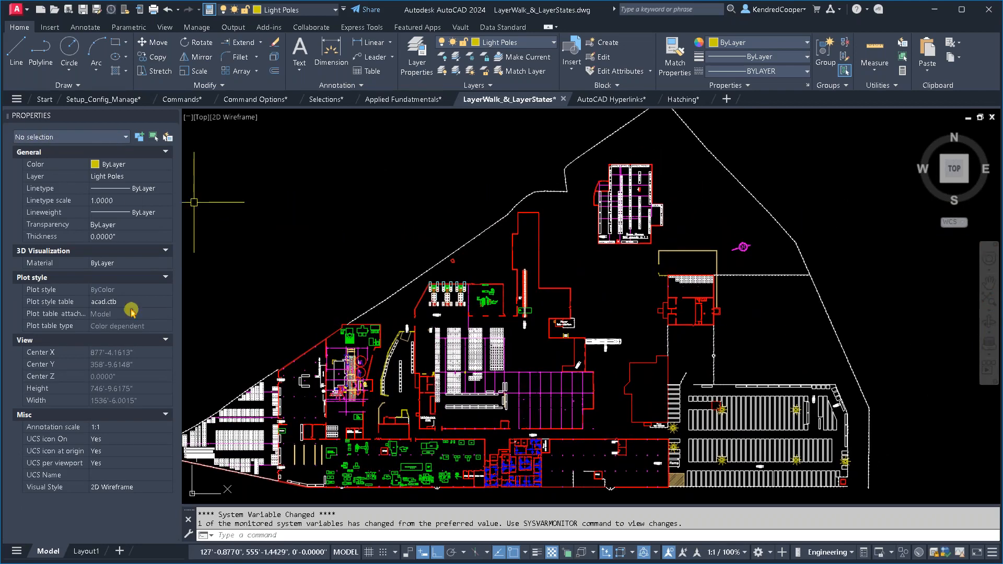
- Quick-select every line in the entire drawing with a length greater than 144, and clear the selection
click(169, 140)
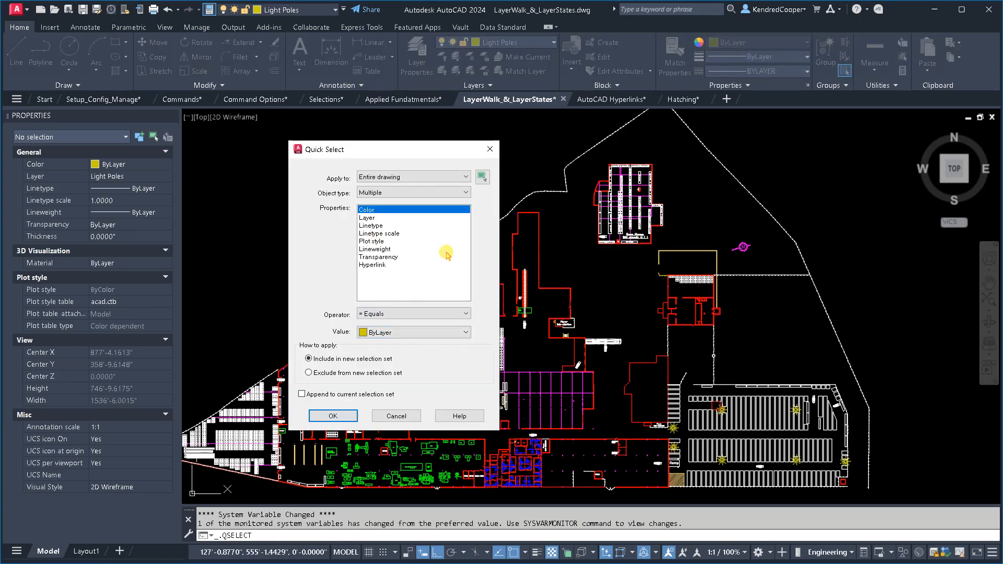
click(426, 196)
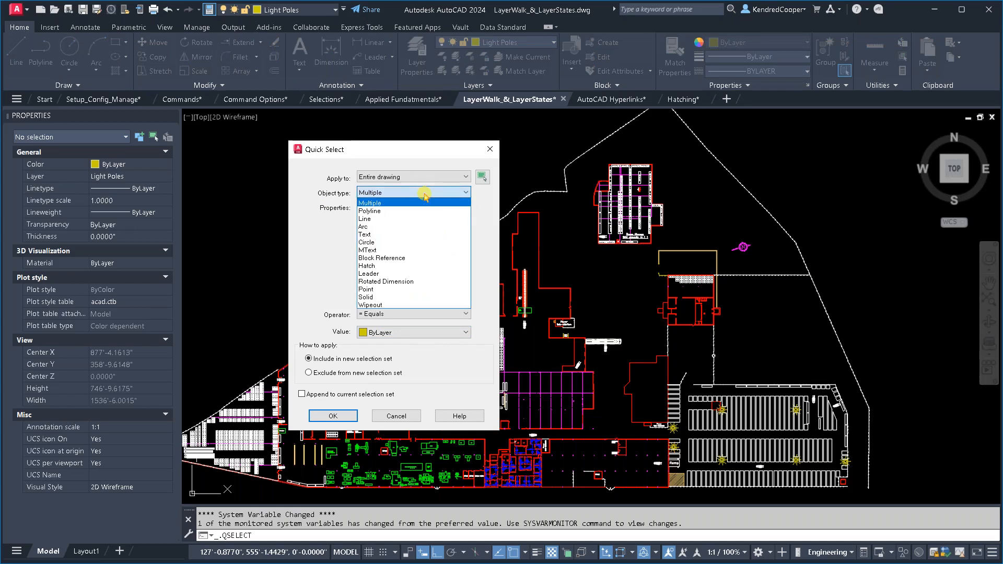
click(426, 219)
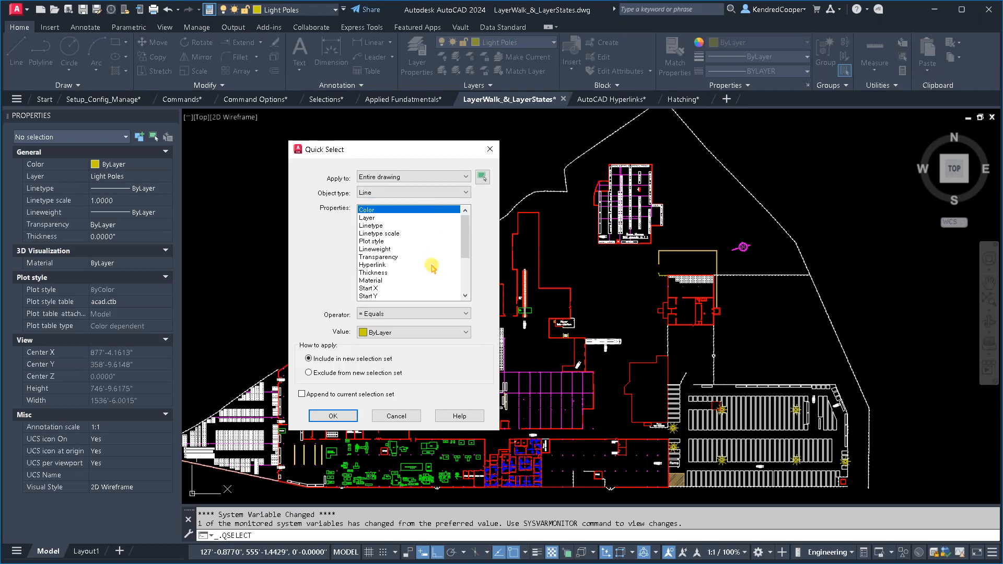
scroll(431, 267, down, 3)
click(412, 288)
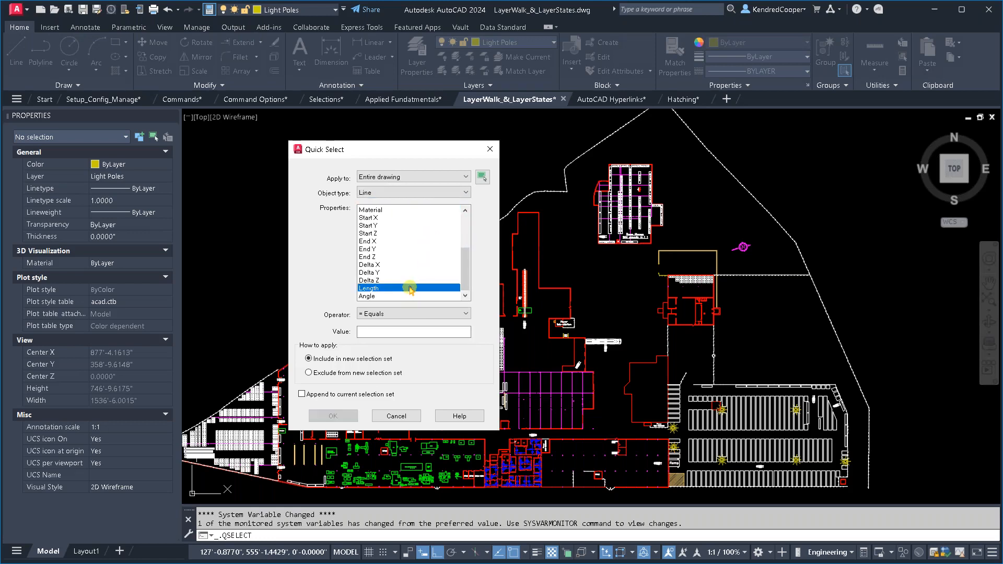
click(412, 316)
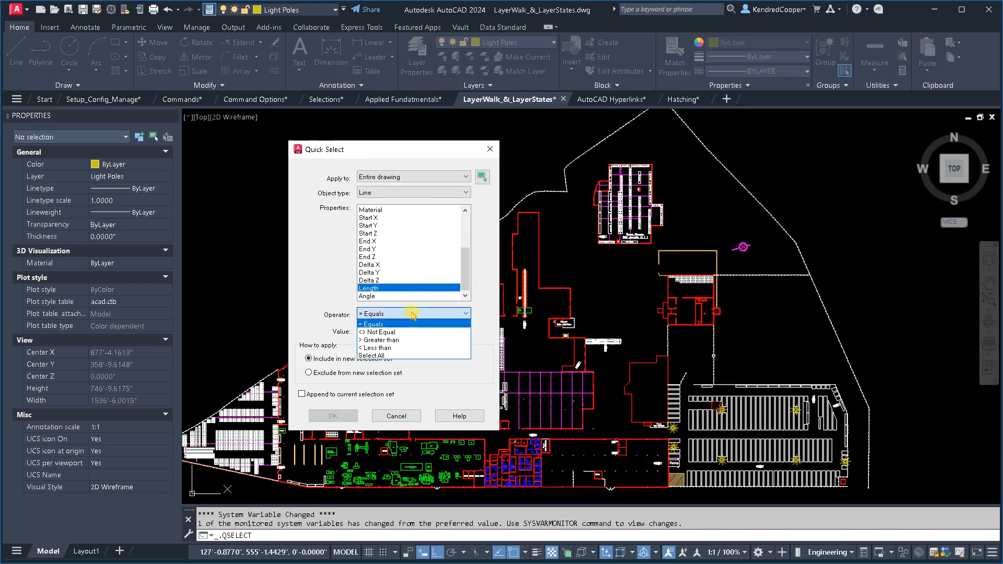
click(435, 339)
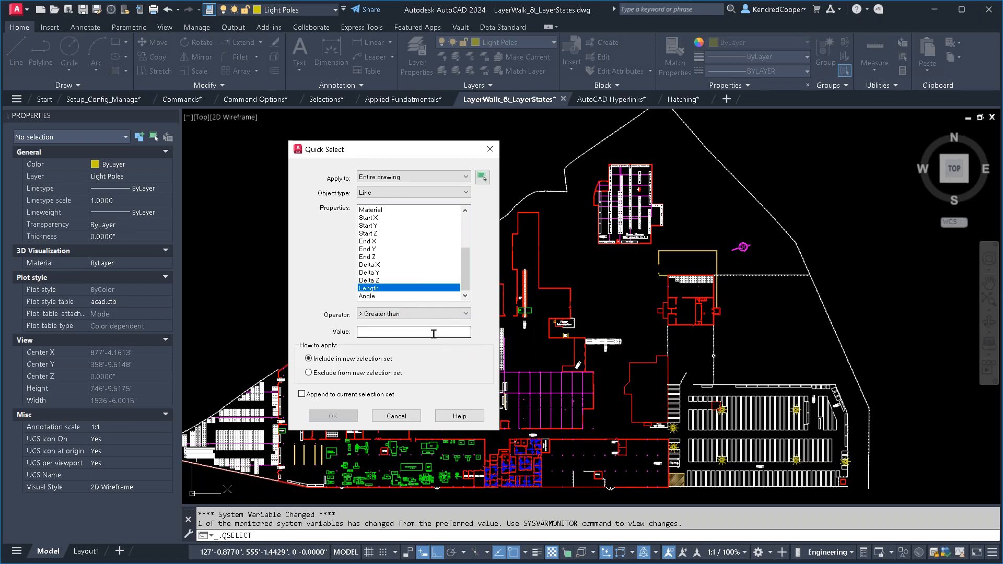
click(433, 333)
text(144)
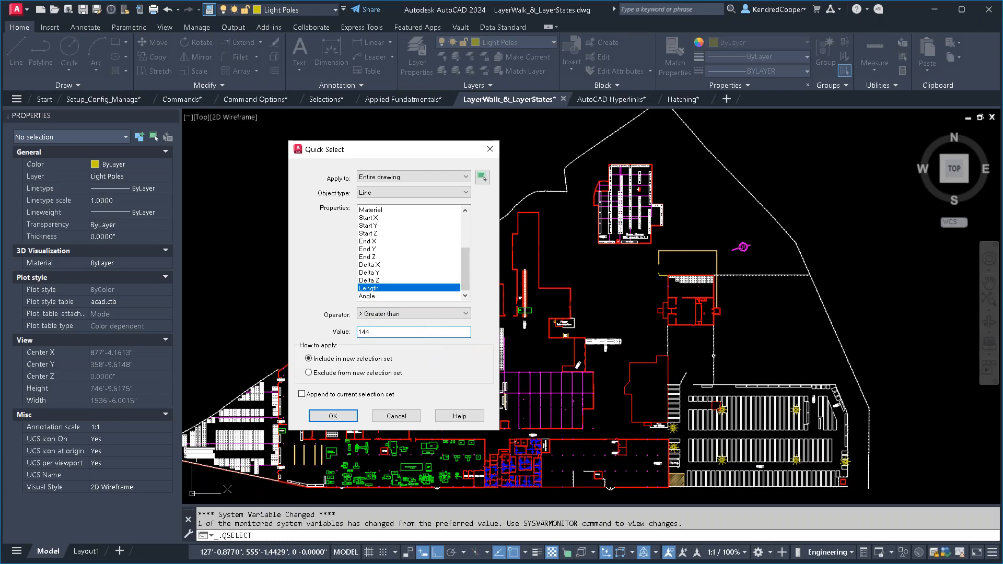
key(Return)
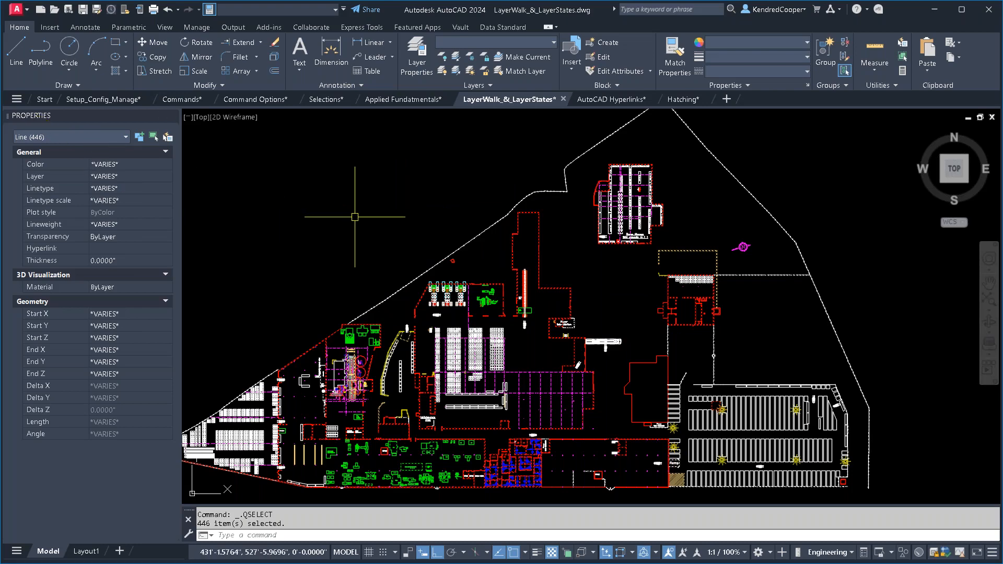
key(Escape)
key(Escape)
- Quick-select every block reference in the entire drawing whose name equals Light Pole, and clear the selection
click(169, 141)
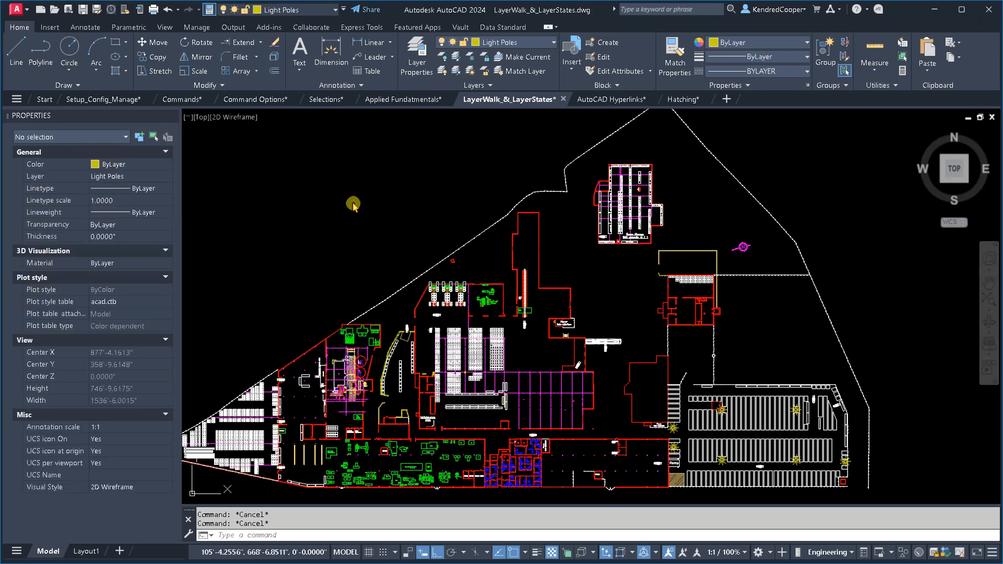
click(418, 193)
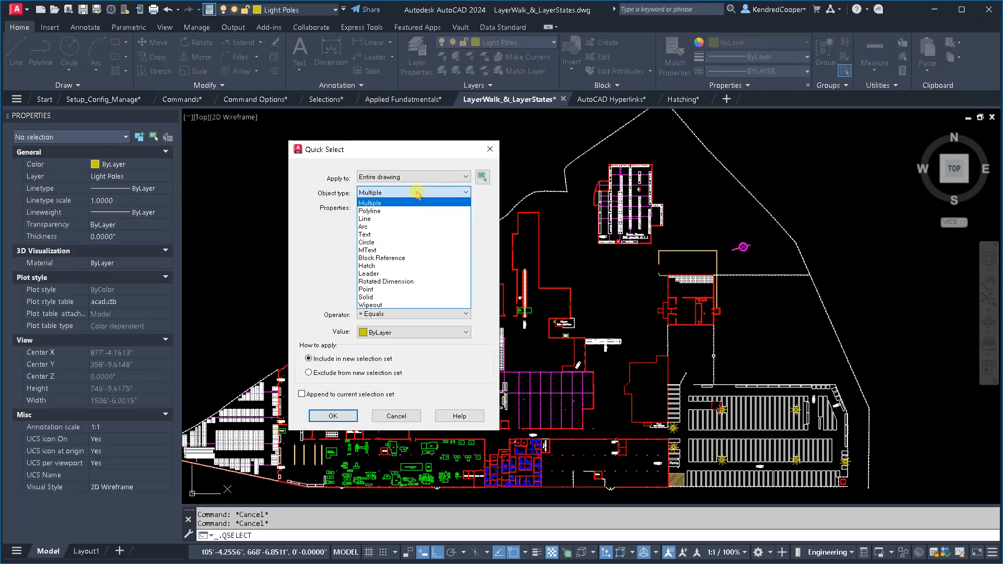
click(420, 258)
scroll(419, 288, down, 3)
click(400, 265)
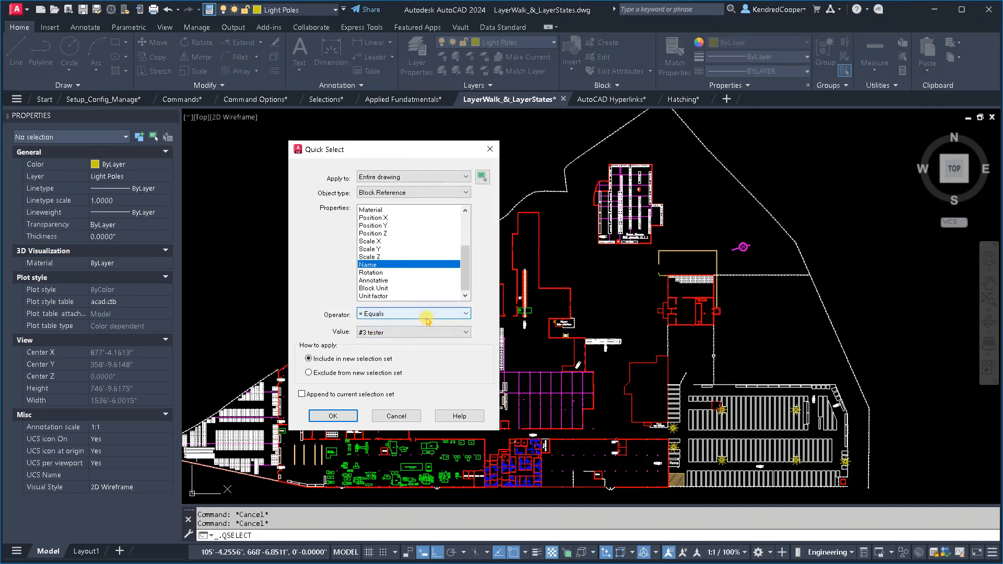
click(427, 335)
scroll(443, 309, down, 3)
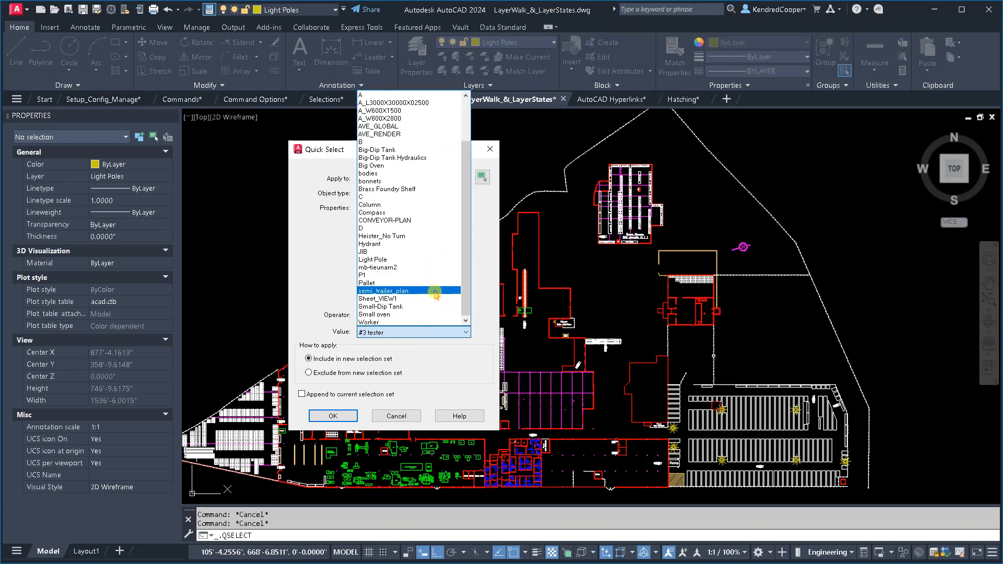
click(420, 260)
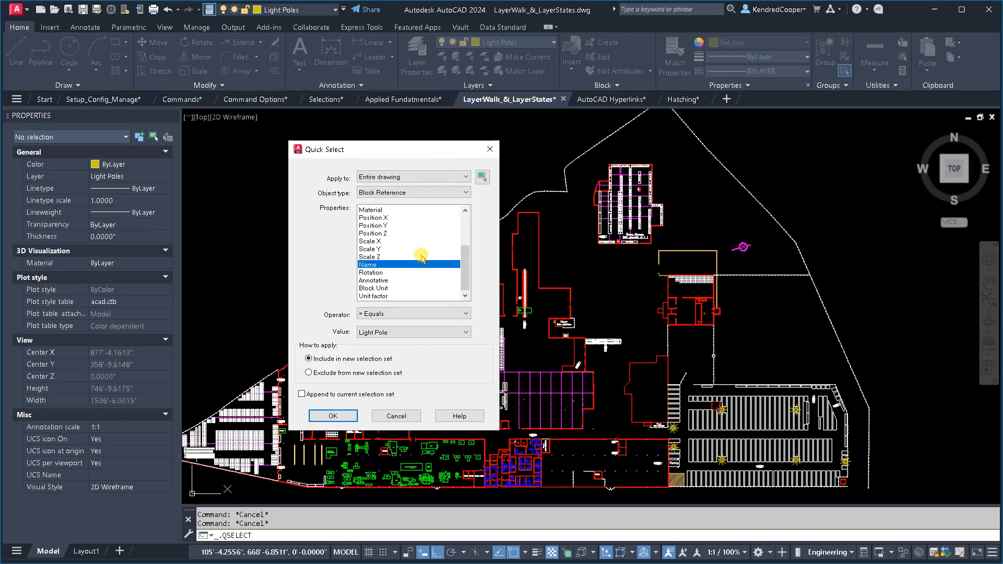
click(333, 416)
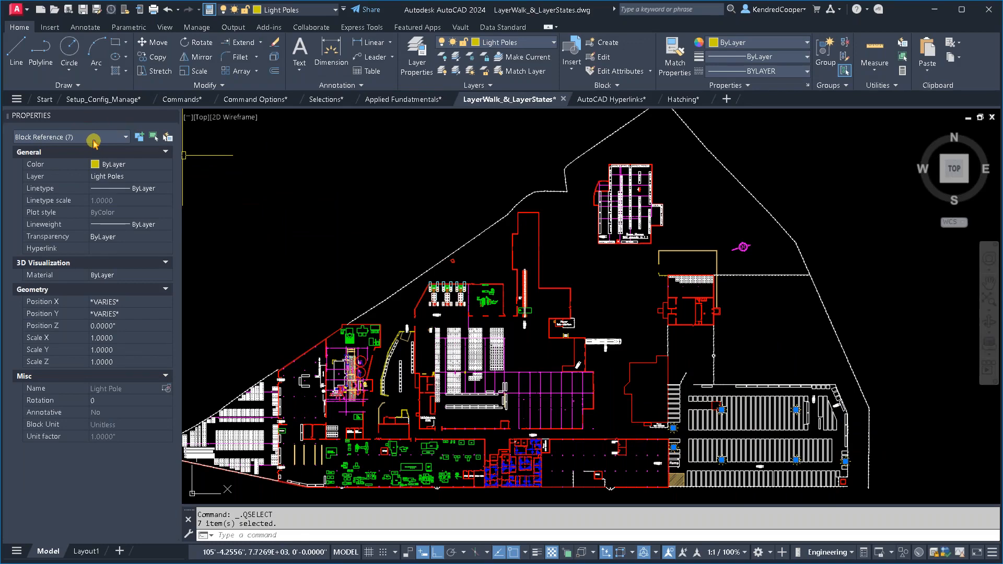
key(Escape)
key(Escape)
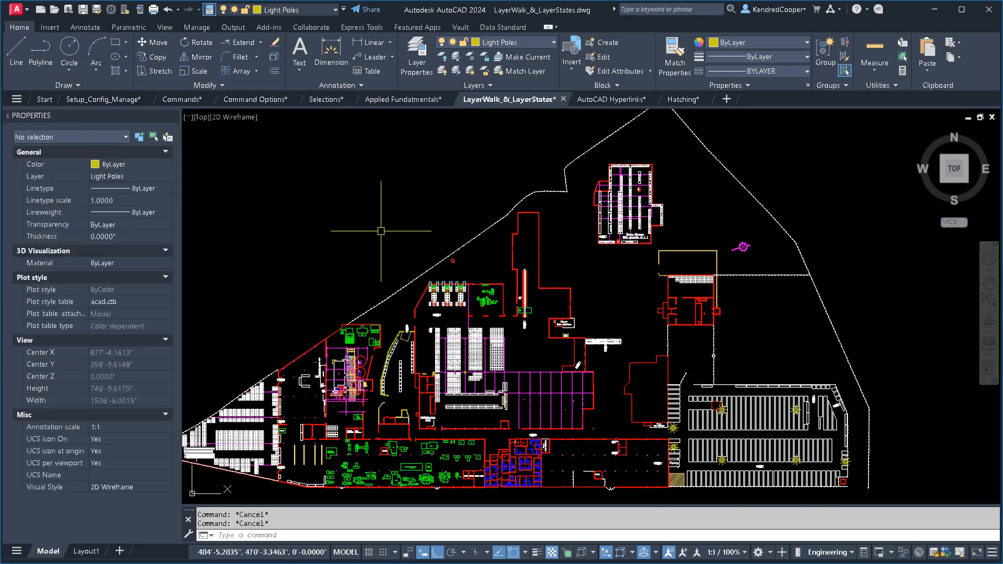
- Switch back to the Selections drawing at the Grip Types & Polylines section
click(325, 100)
scroll(666, 253, up, 2)
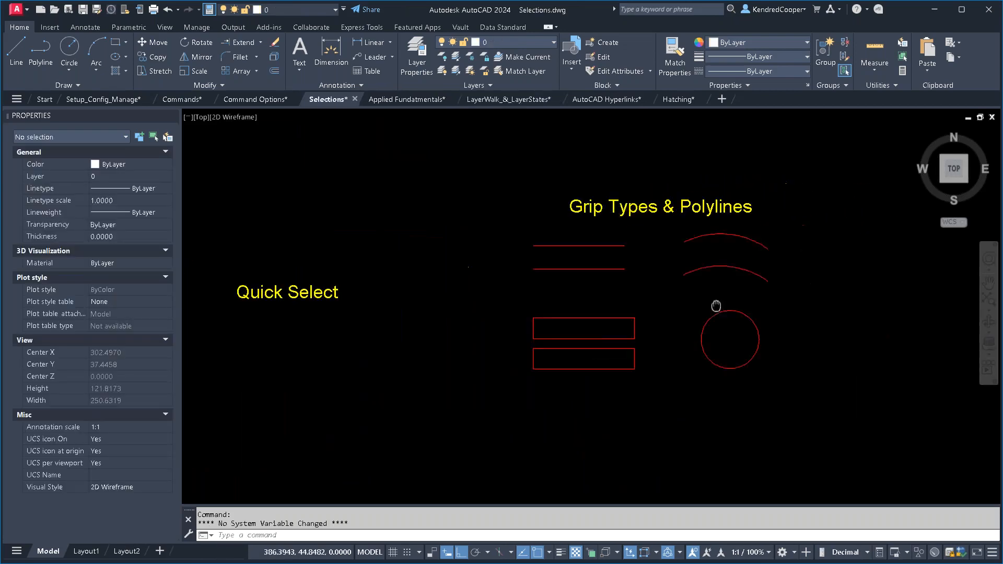
- Select the upper line and the lower polyline under the Grip Types & Polylines heading to compare their midpoint grips
middle_drag(613, 321, 612, 335)
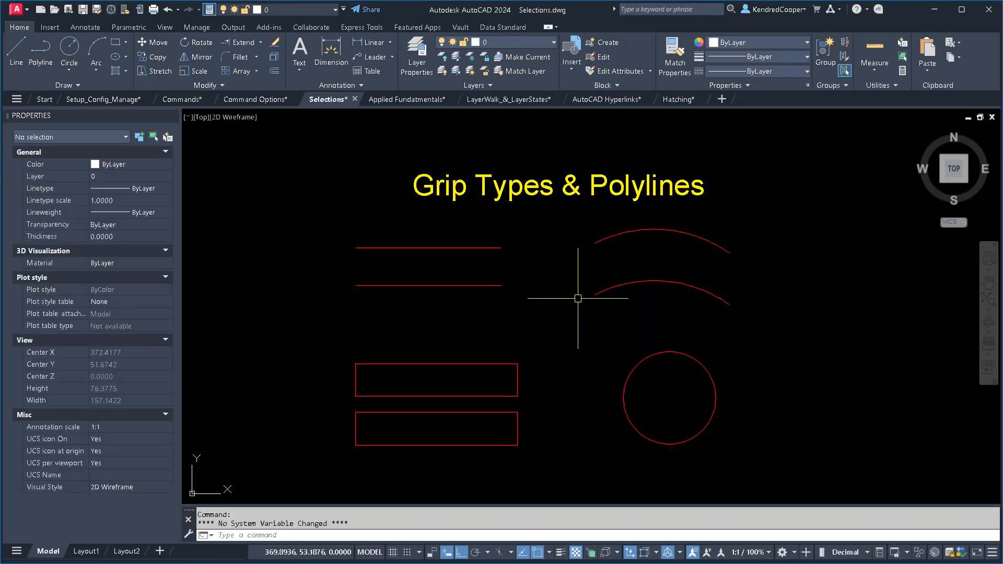
click(476, 248)
scroll(450, 247, up, 3)
middle_drag(504, 268, 617, 315)
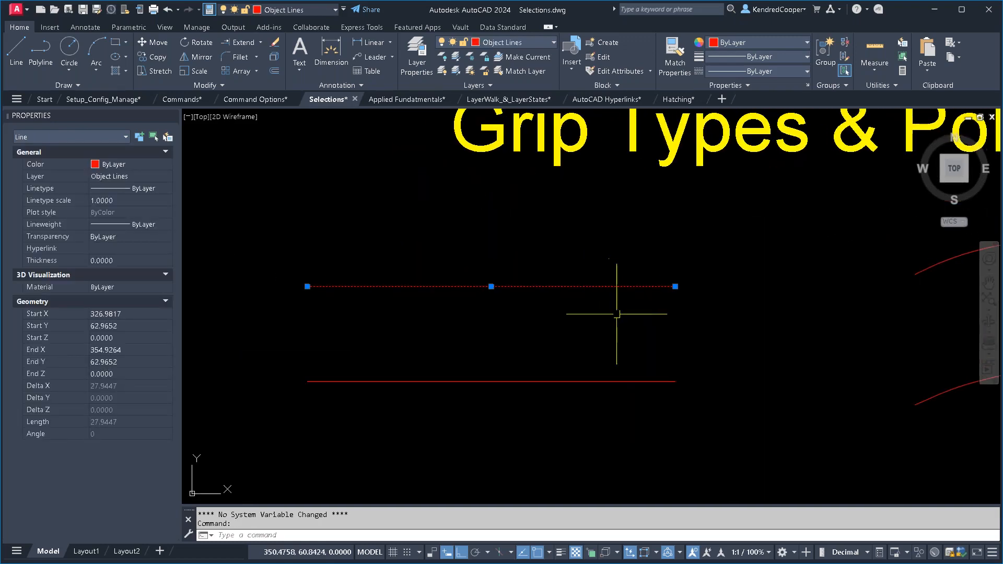
click(621, 381)
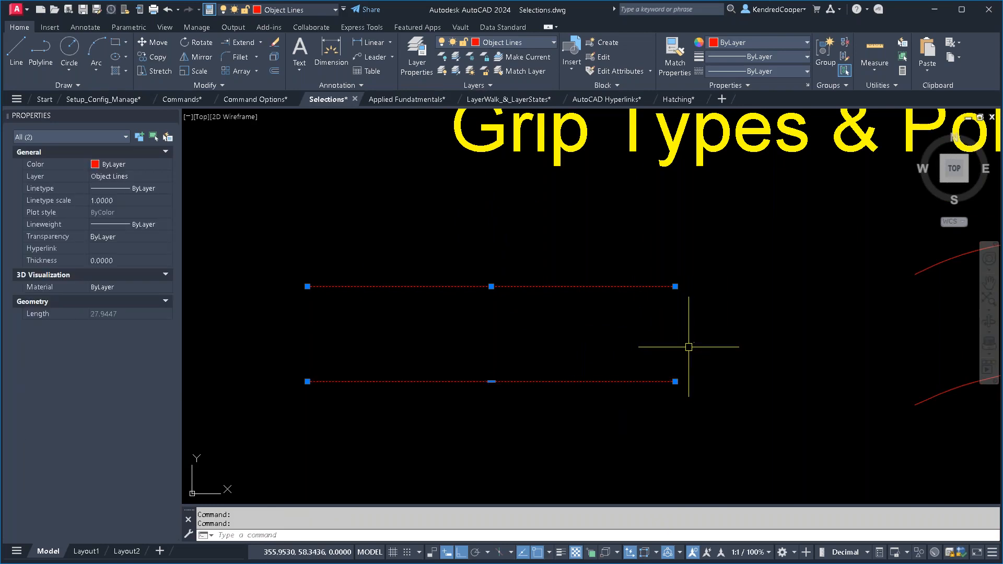
click(659, 267)
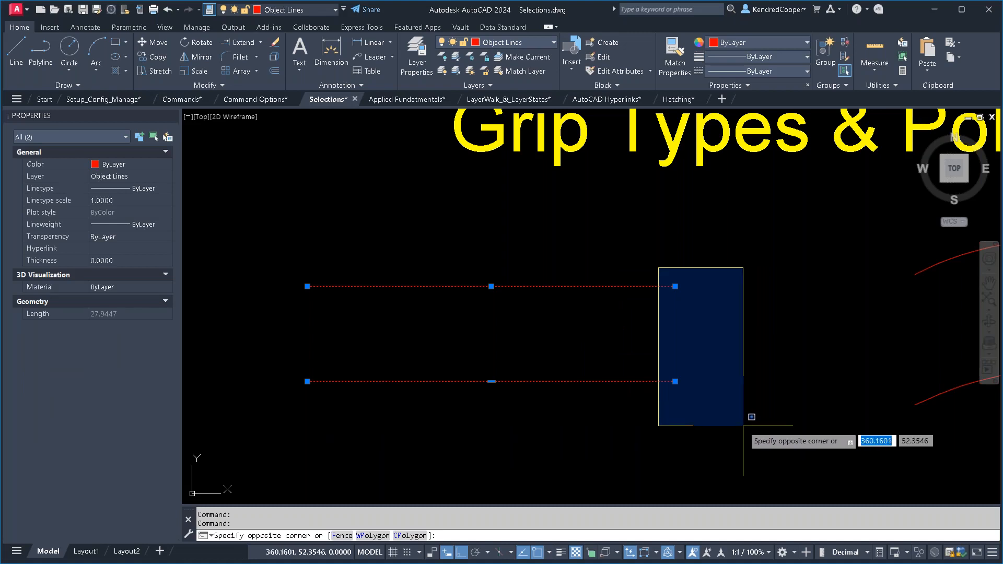
key(Escape)
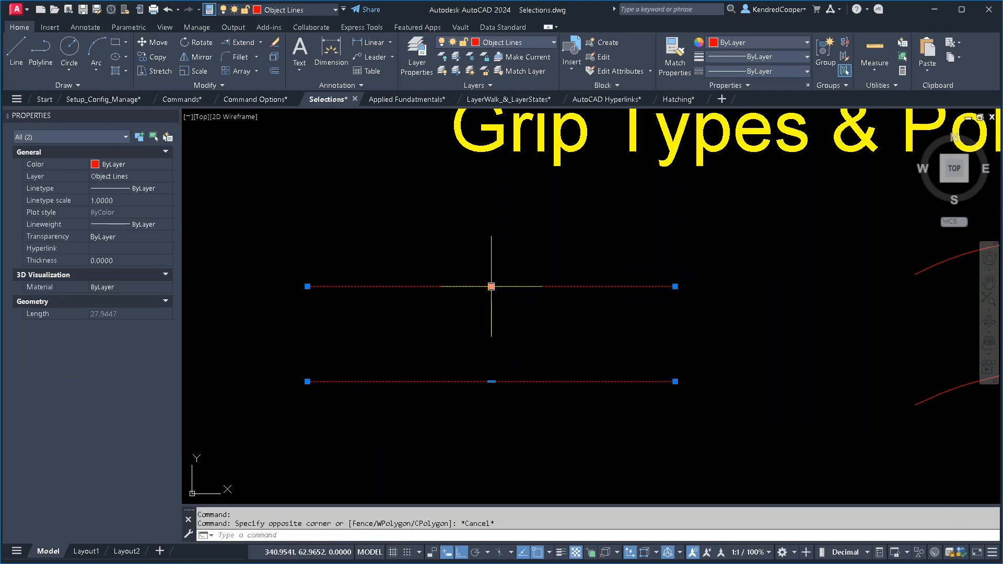
- Move the upper line about 2.95 units up by its midpoint grip, and shift the lower polyline up the same way
click(492, 286)
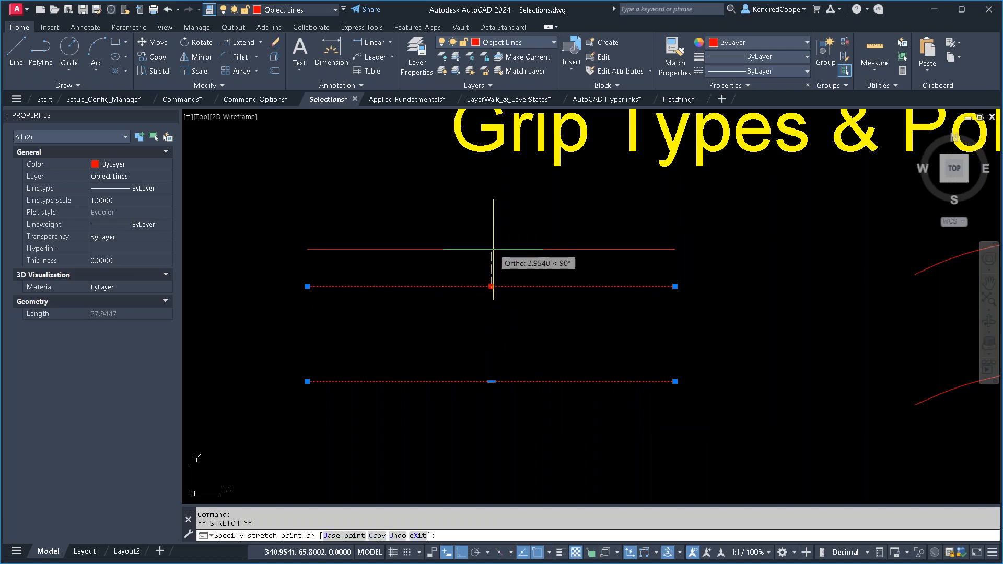
click(491, 251)
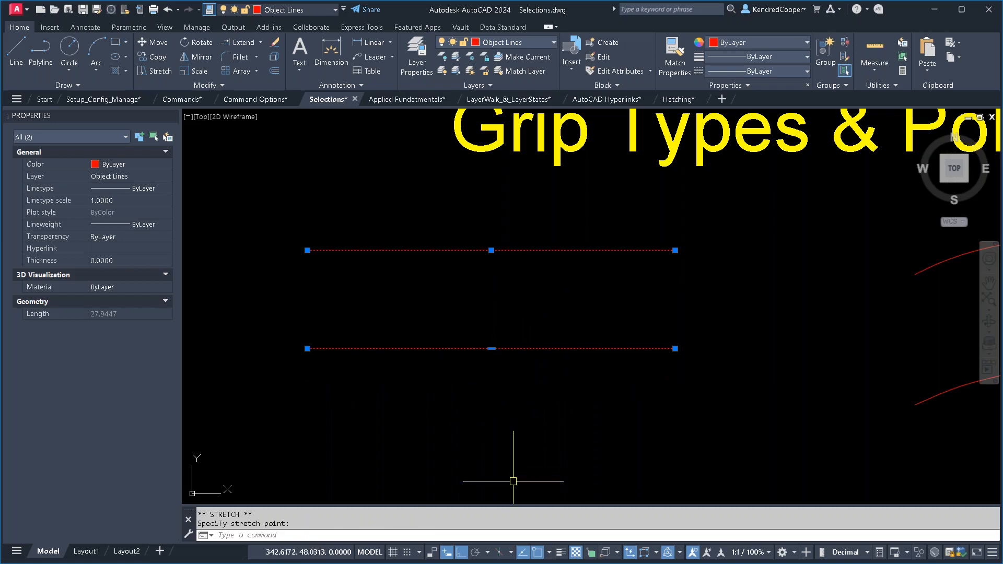
click(487, 349)
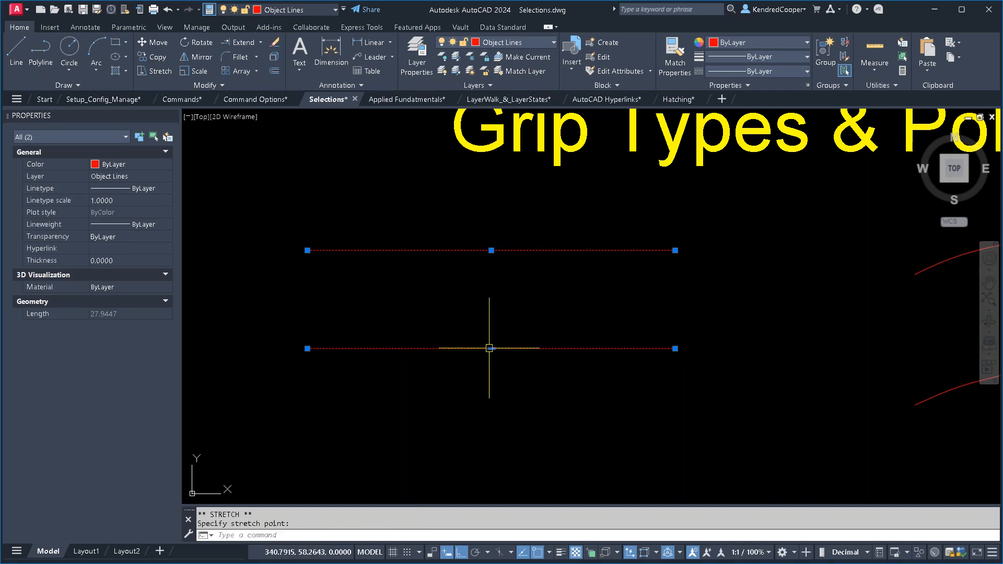
- Add a vertex about 5.55 units below the lower polyline's midpoint, and convert its right-hand segment to a downward-bulging arc
mouse_move(491, 349)
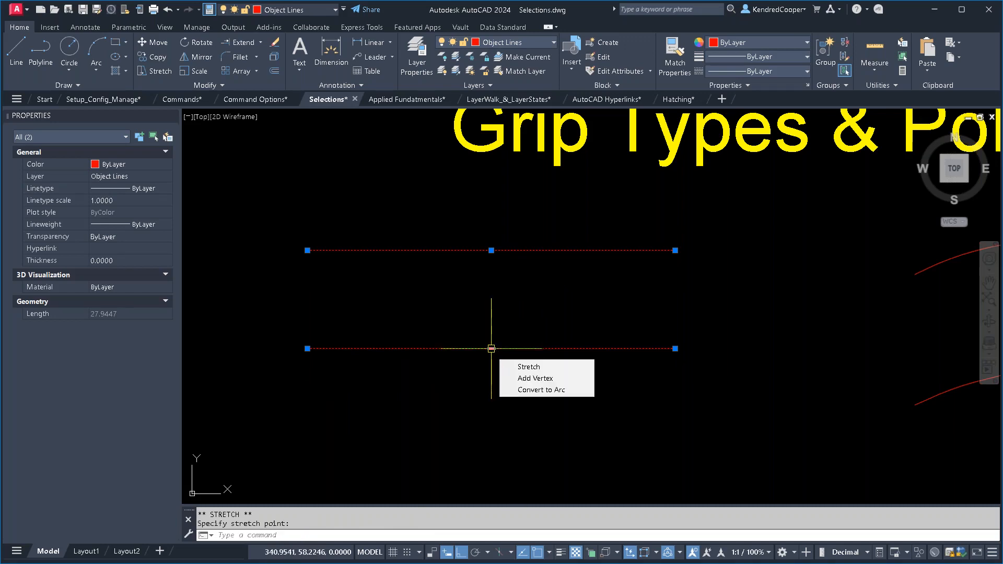
click(584, 382)
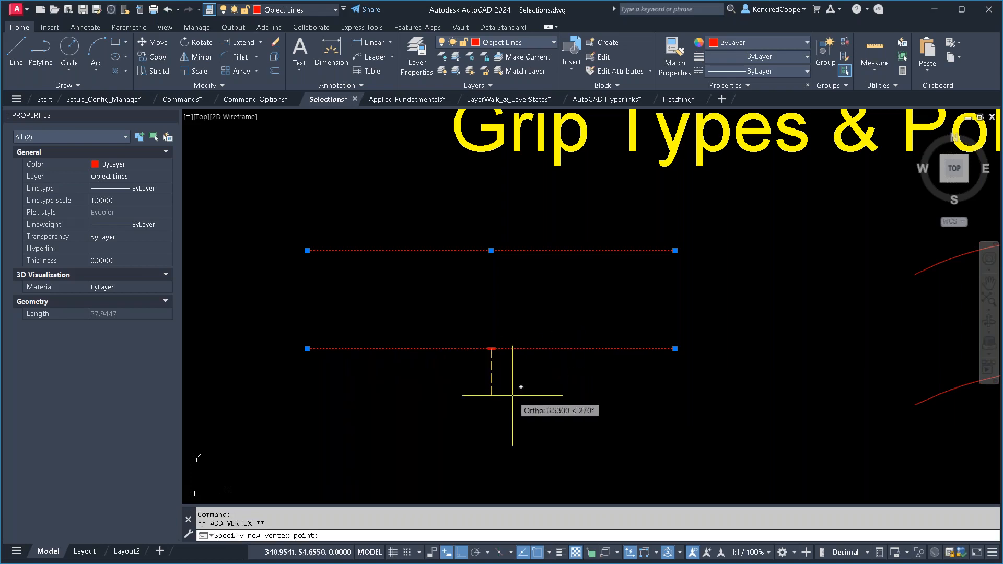
click(491, 422)
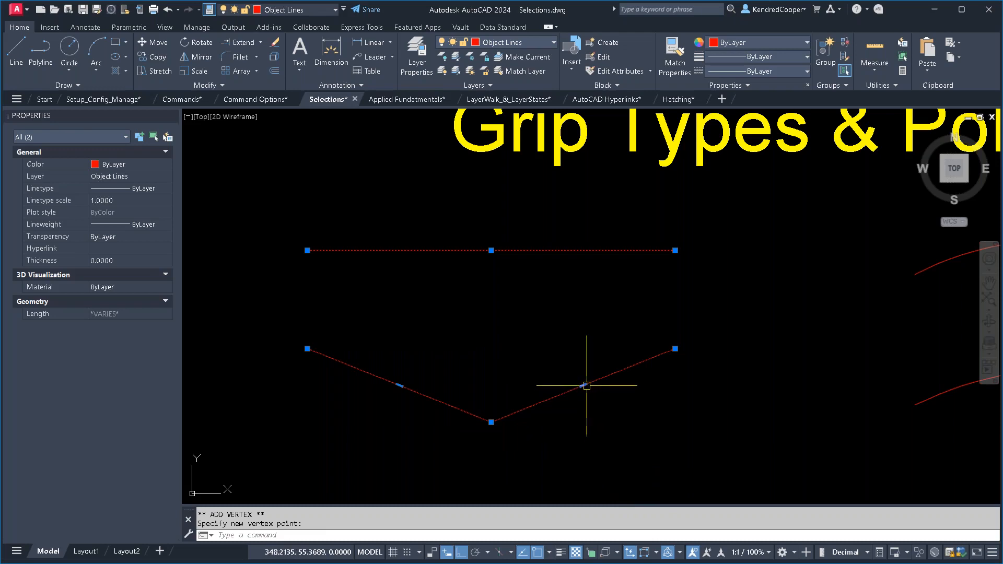
mouse_move(584, 385)
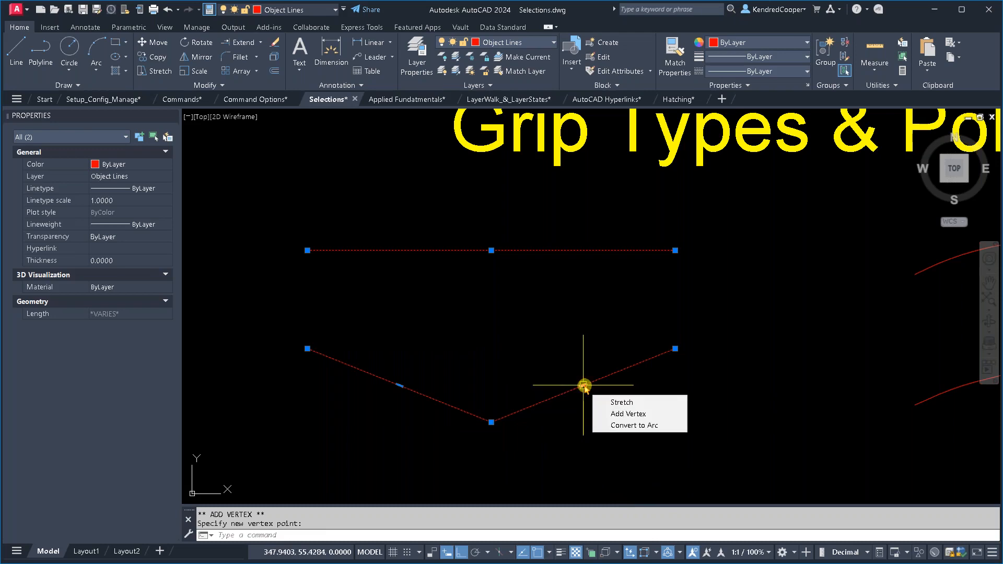
click(632, 425)
click(646, 431)
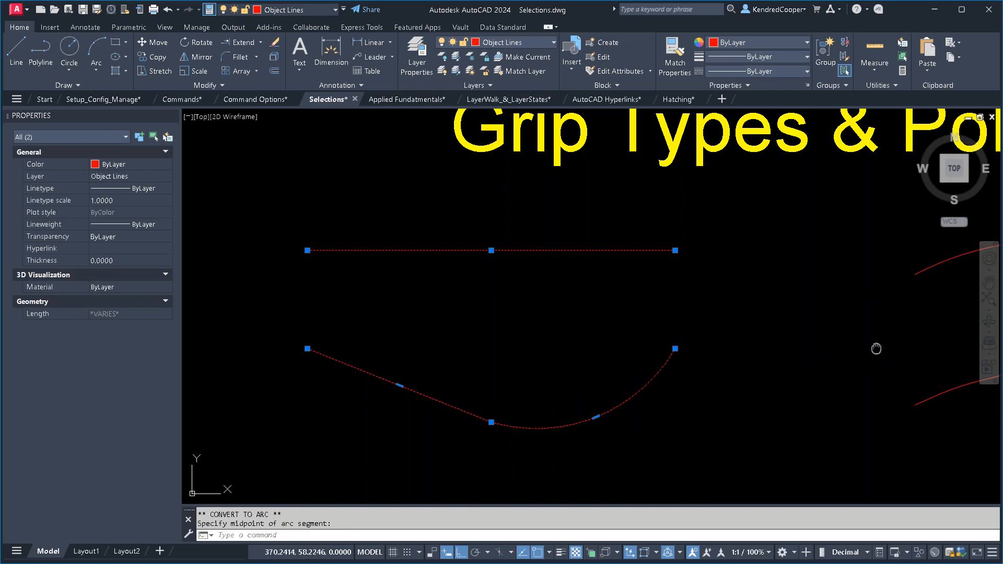
- Clear the selection, and select both the upper arc and the lower arc-shaped polyline to compare their grips
middle_drag(871, 347, 436, 306)
key(Escape)
click(773, 228)
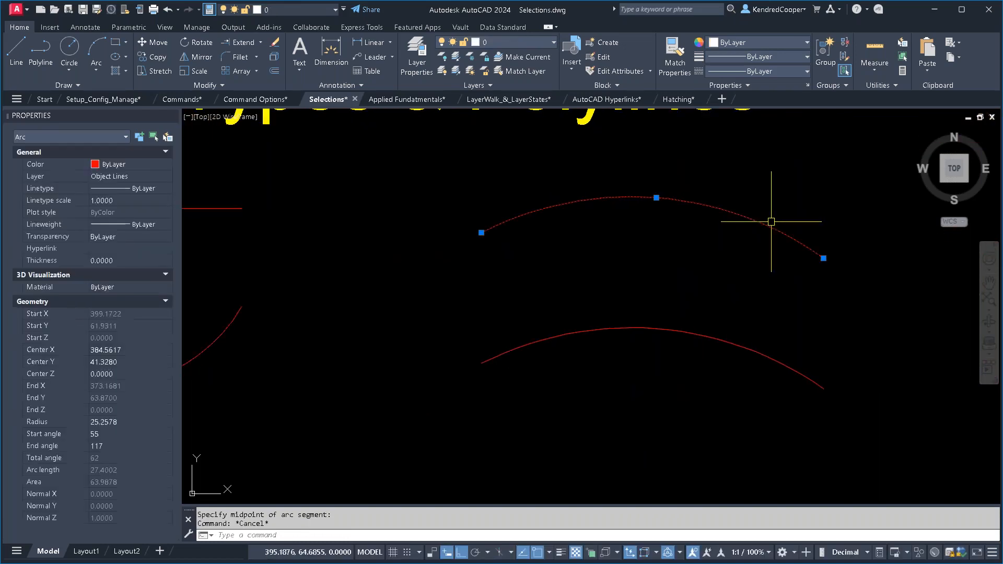
click(721, 317)
click(697, 366)
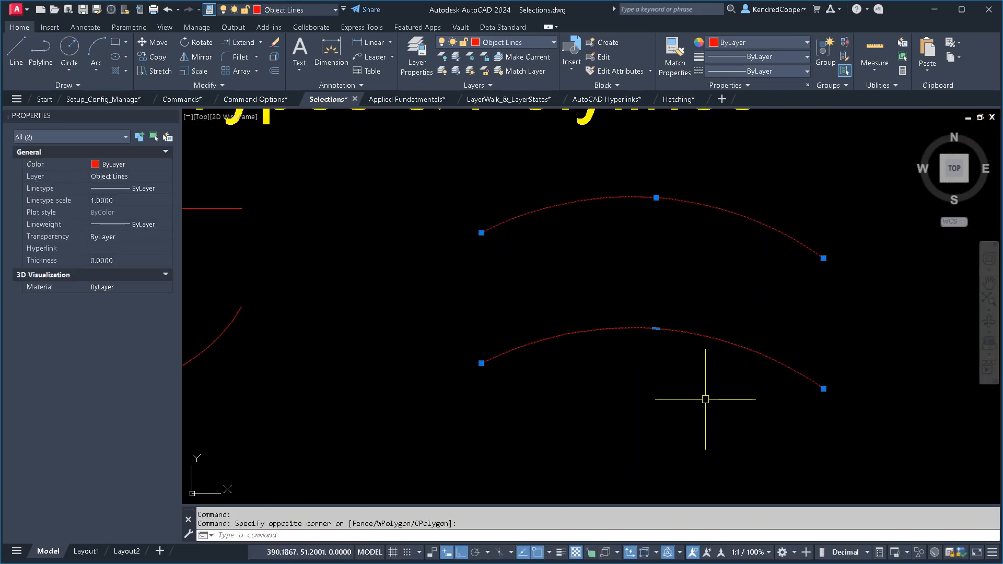
- Convert the lower arc-shaped polyline segment to a straight line from its midpoint grip, and clear the selection
mouse_move(657, 328)
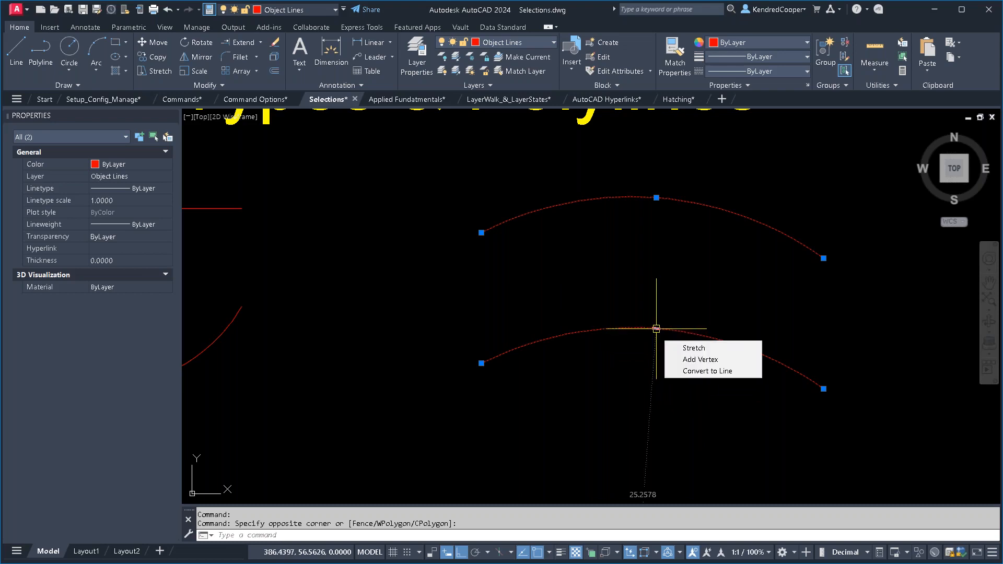
click(697, 371)
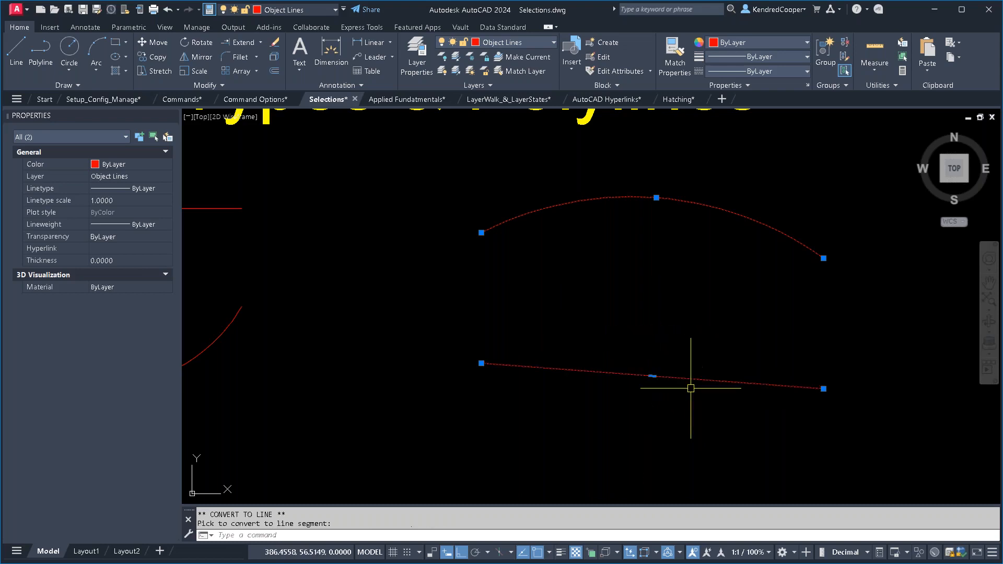
scroll(639, 416, down, 2)
scroll(627, 331, down, 2)
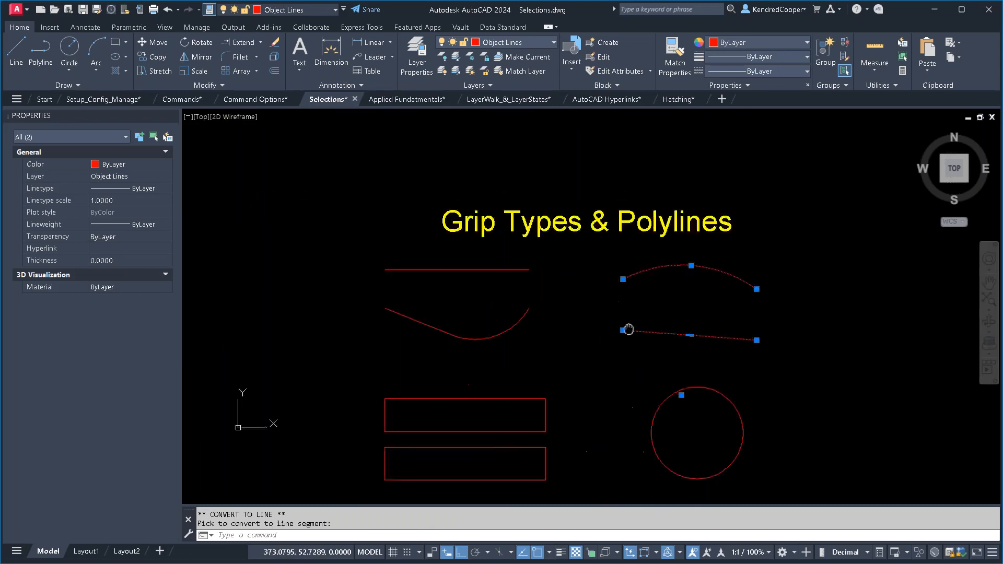
key(Escape)
- Select the separate lines of the upper rectangle with crossing windows to examine their grips, and clear the selection
scroll(571, 349, up, 2)
scroll(572, 349, up, 3)
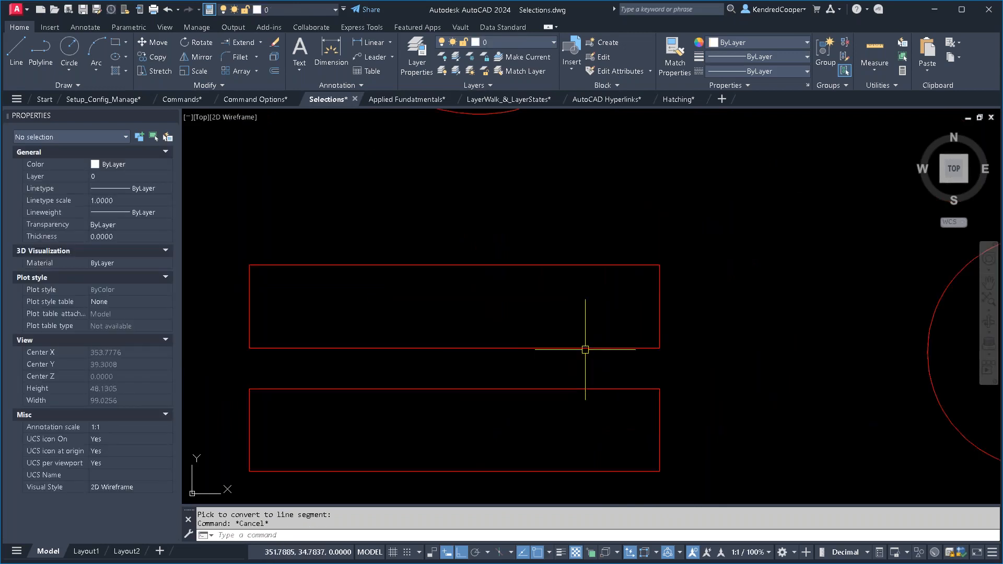
click(757, 213)
click(621, 321)
click(417, 274)
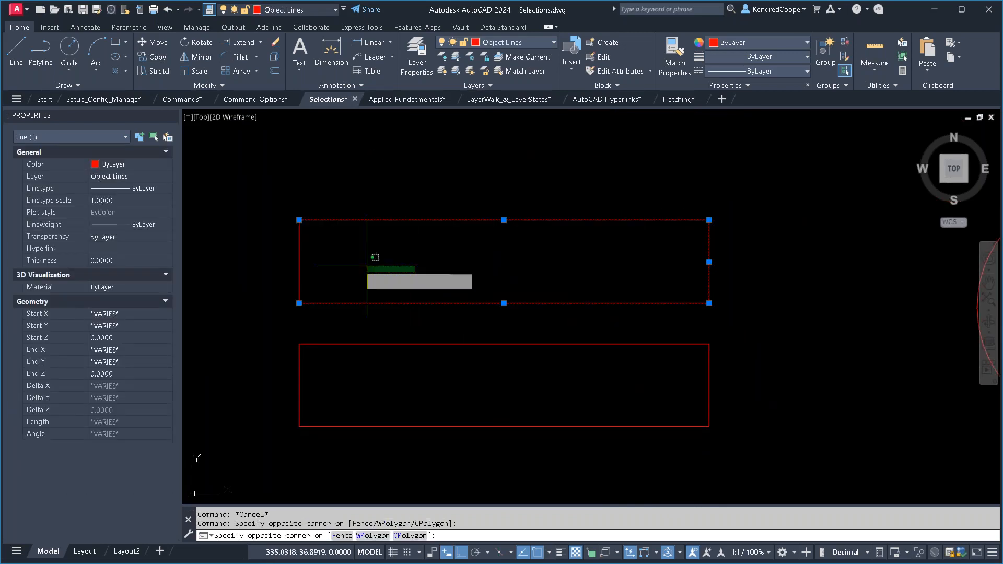
click(291, 259)
key(Escape)
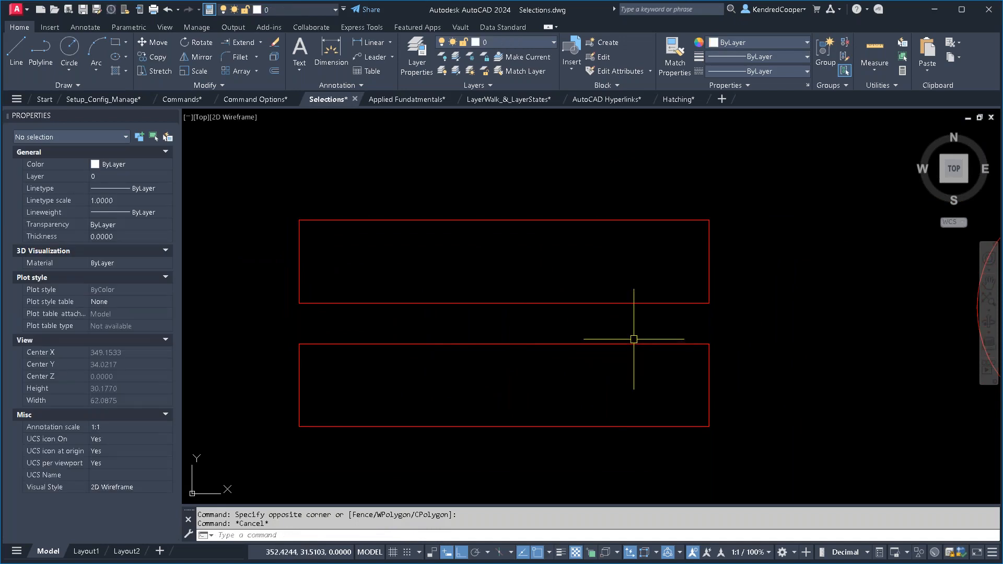
- Convert the right side of the lower polyline rectangle to an outward-bulging arc using its midpoint grip
click(634, 344)
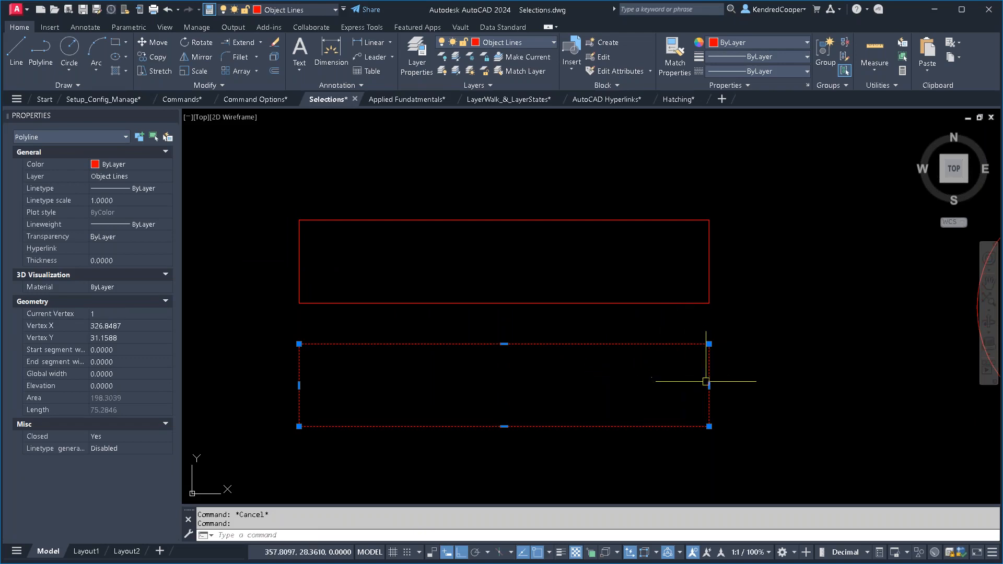
mouse_move(710, 386)
click(740, 426)
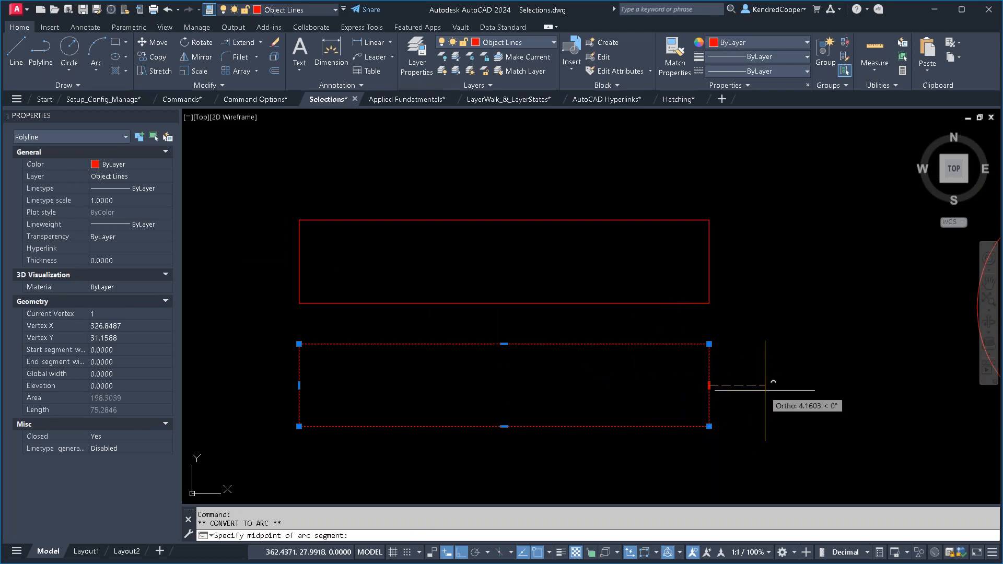
click(773, 381)
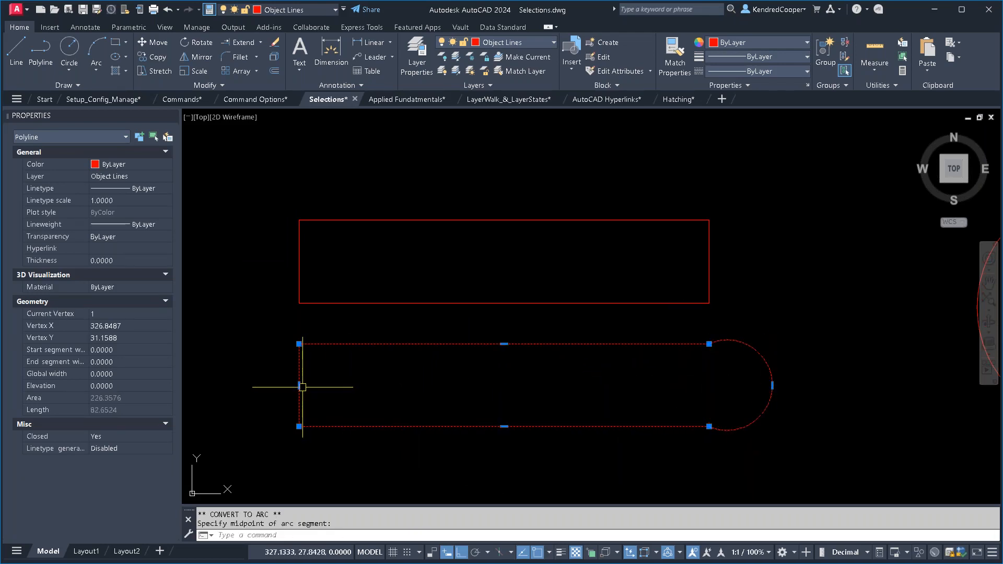
- Add a vertex on the left side of the lower polyline, placed inward to form a V-shaped notch, and clear the selection
mouse_move(299, 385)
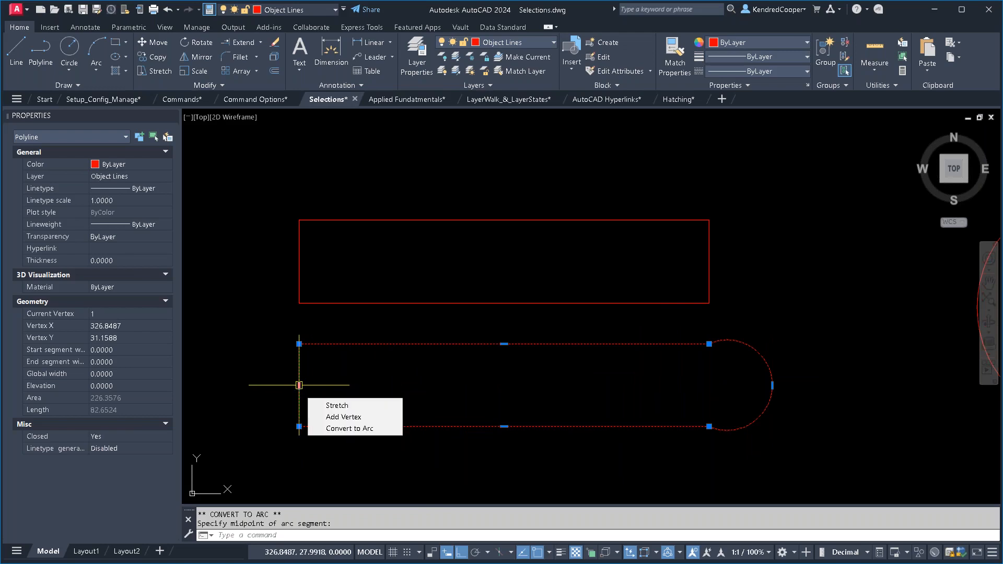
click(329, 418)
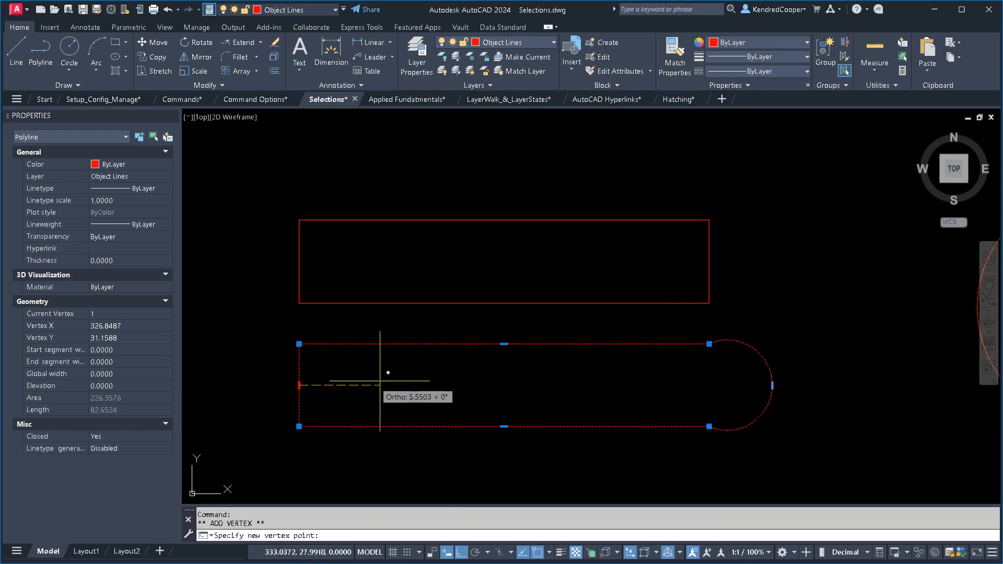
click(448, 385)
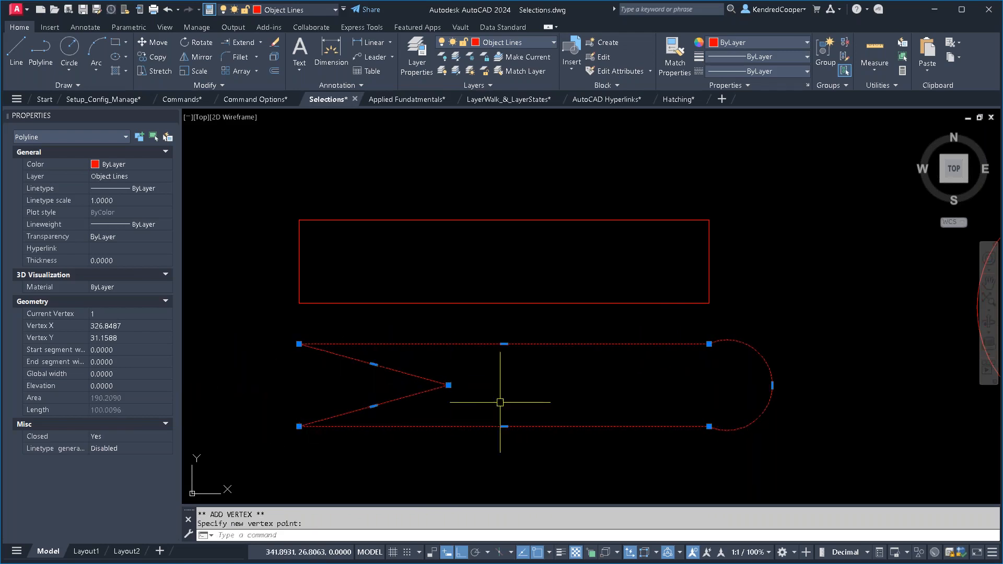
click(294, 343)
click(300, 344)
key(Escape)
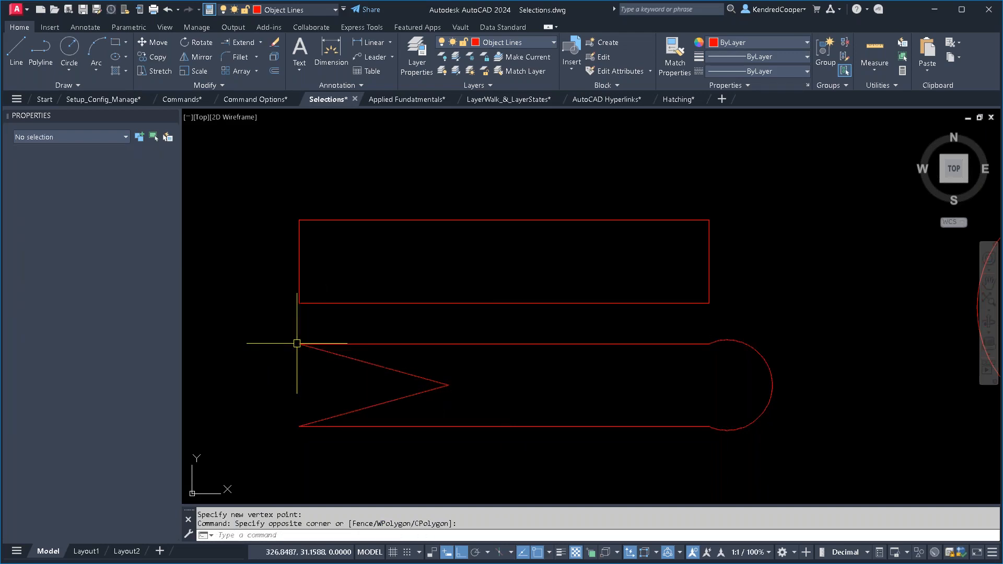
- Select the circle with a crossing window to examine its center and quadrant grips
scroll(298, 343, down, 2)
mouse_move(567, 343)
middle_down()
mouse_move(494, 391)
mouse_move(453, 355)
middle_up()
scroll(540, 394, up, 3)
click(532, 433)
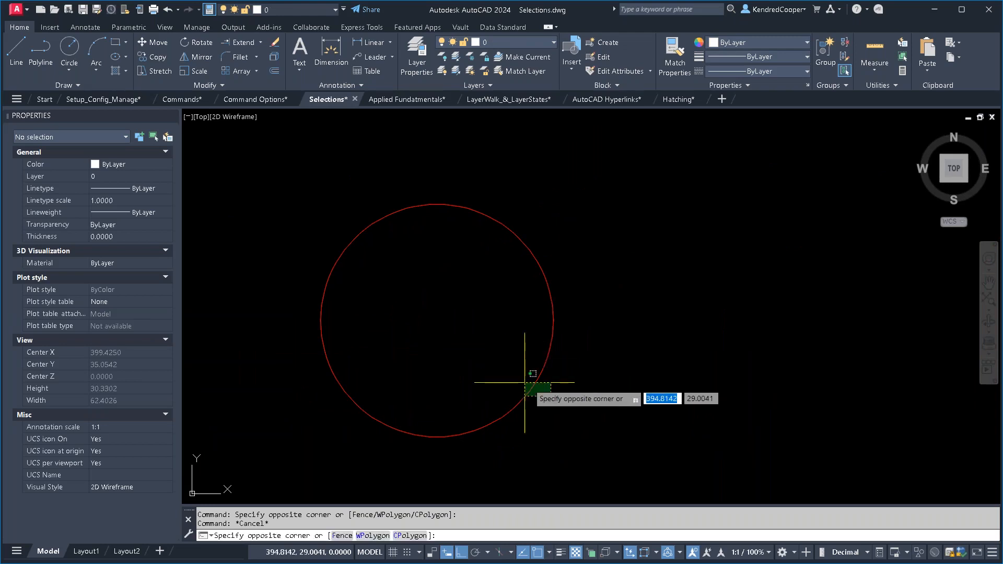
click(521, 381)
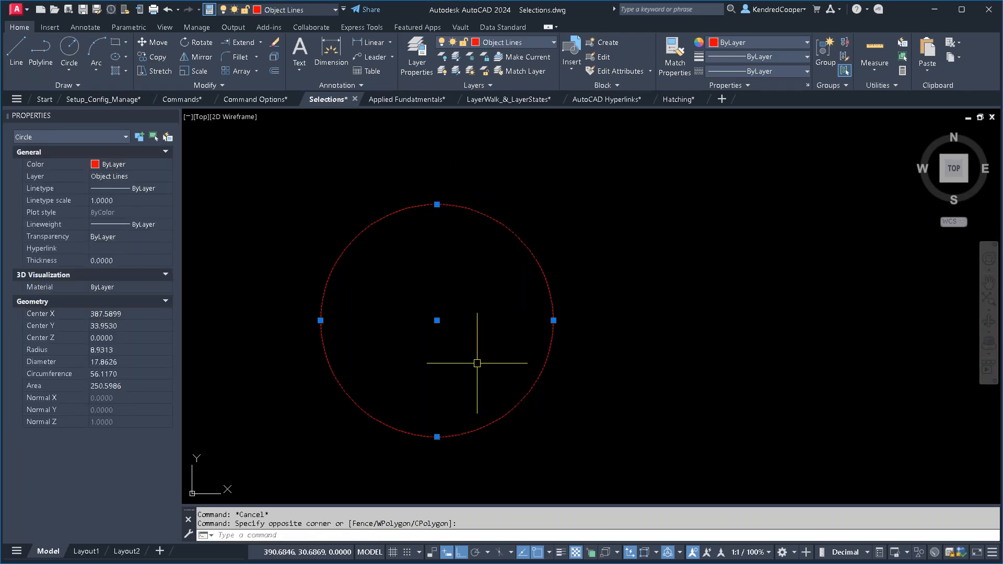
- Check the object type of the upper arc, clear the circle's selection, and review the whole Grip Types & Polylines section
scroll(481, 316, down, 3)
middle_drag(474, 256, 407, 462)
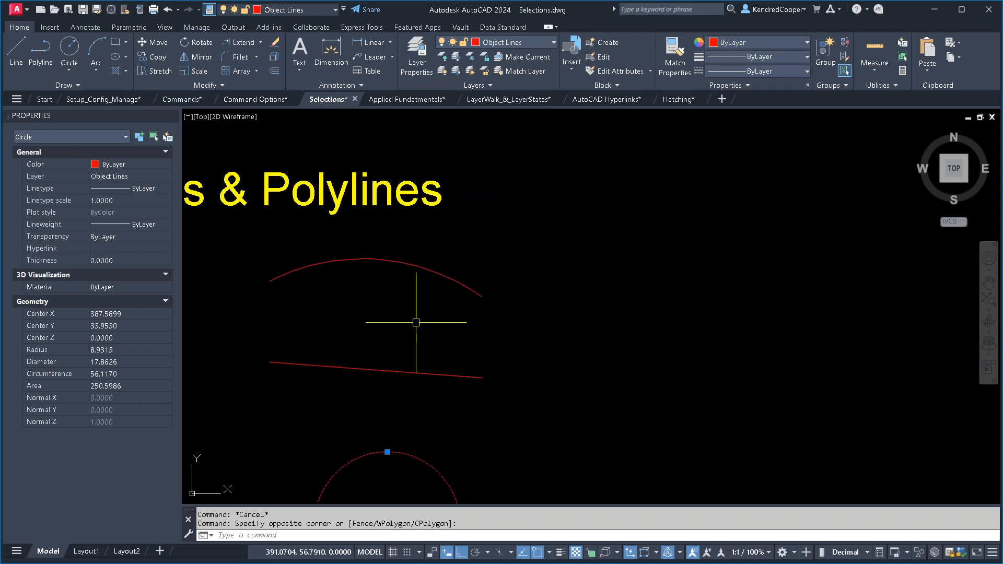
mouse_move(412, 264)
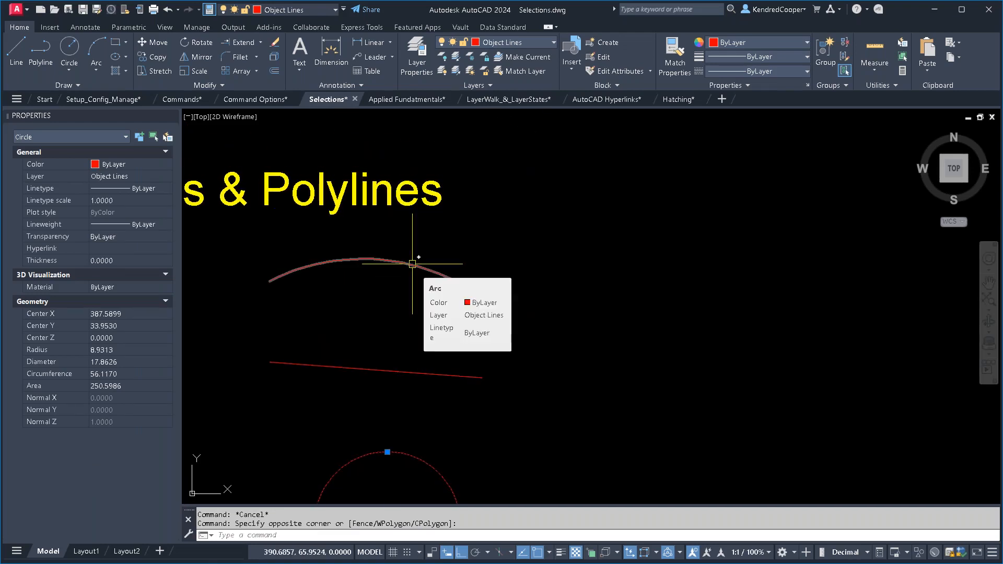
middle_drag(463, 381, 511, 264)
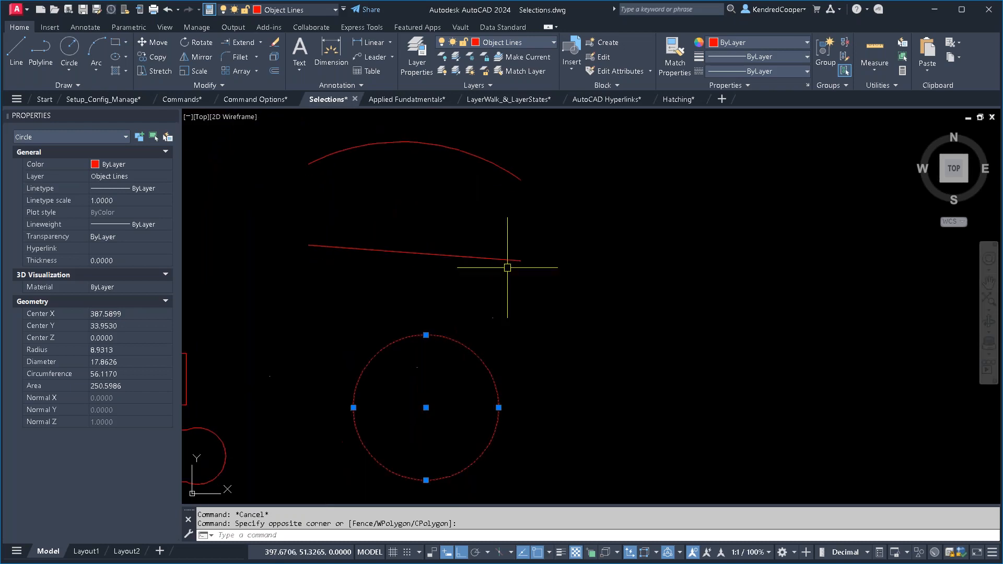
middle_drag(460, 392, 430, 383)
key(Escape)
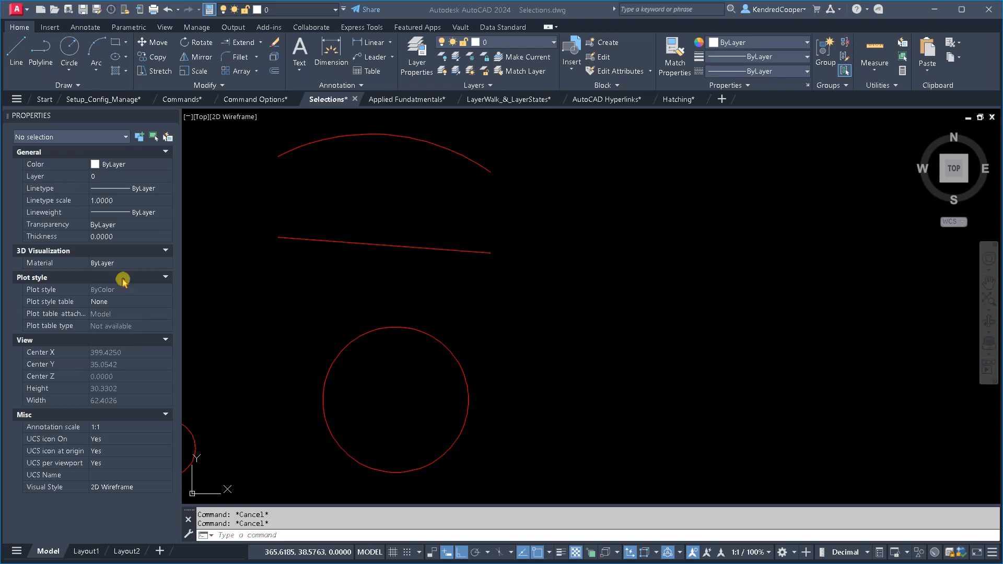
scroll(530, 305, down, 2)
scroll(529, 289, down, 3)
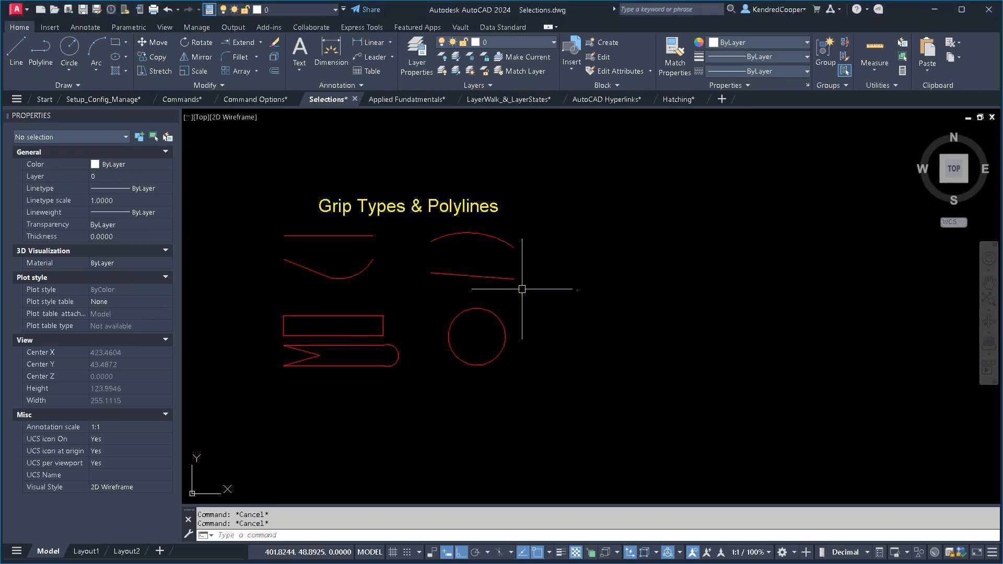
- Change the interface color theme to Light in the program's display options
mouse_move(506, 282)
middle_down()
mouse_move(475, 298)
mouse_move(387, 306)
middle_up()
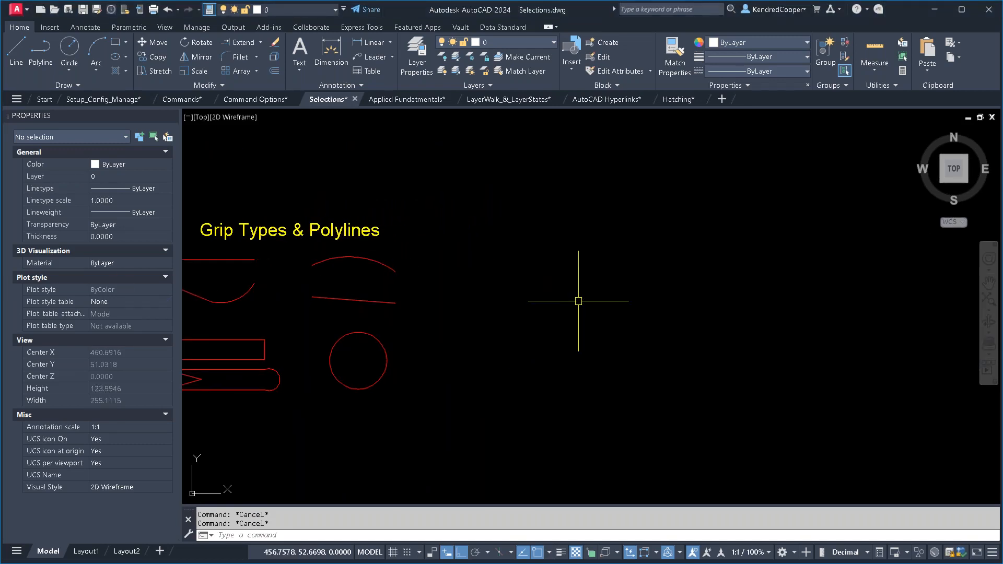
middle_drag(571, 313, 529, 324)
middle_drag(607, 311, 393, 330)
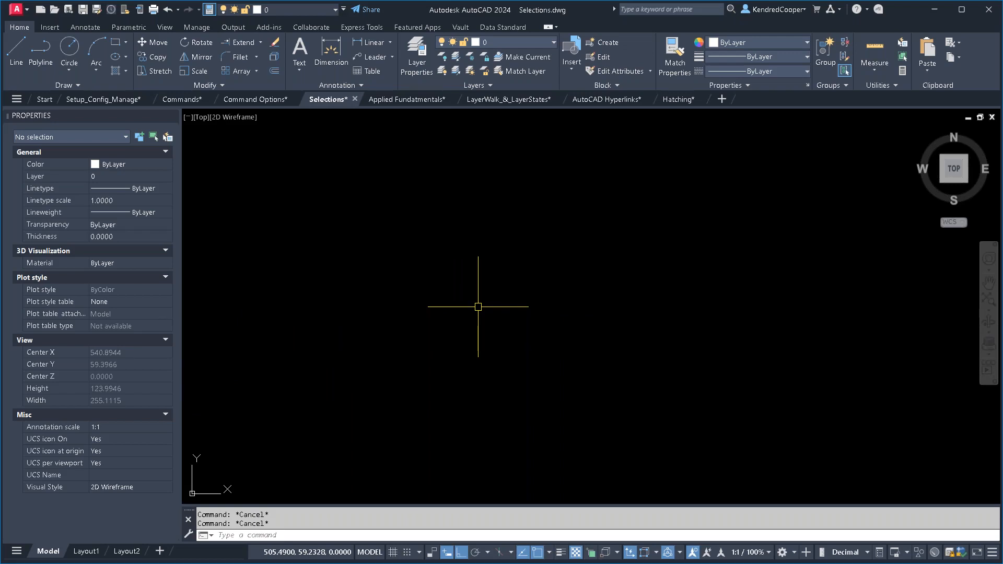
right_click(516, 536)
click(548, 531)
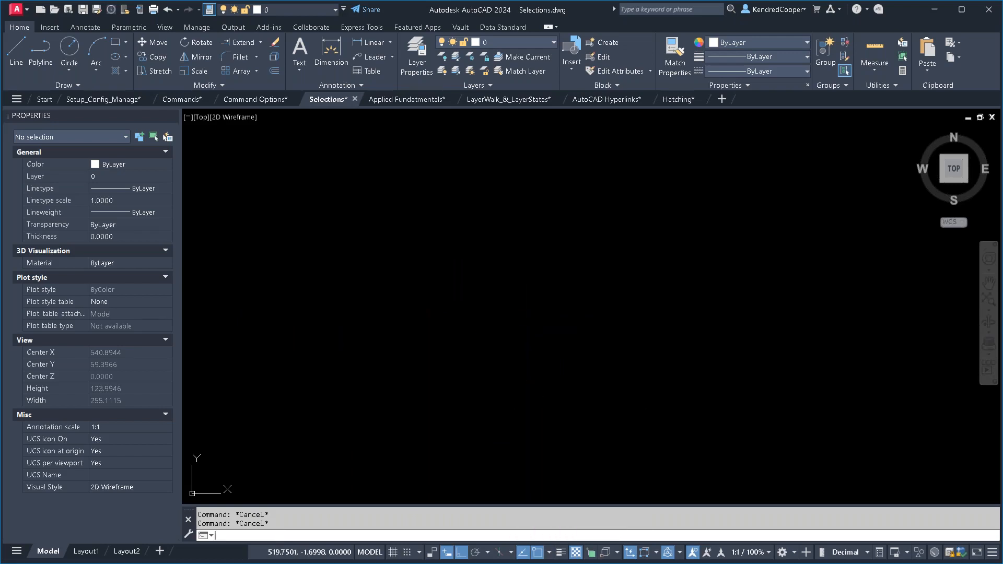
click(448, 164)
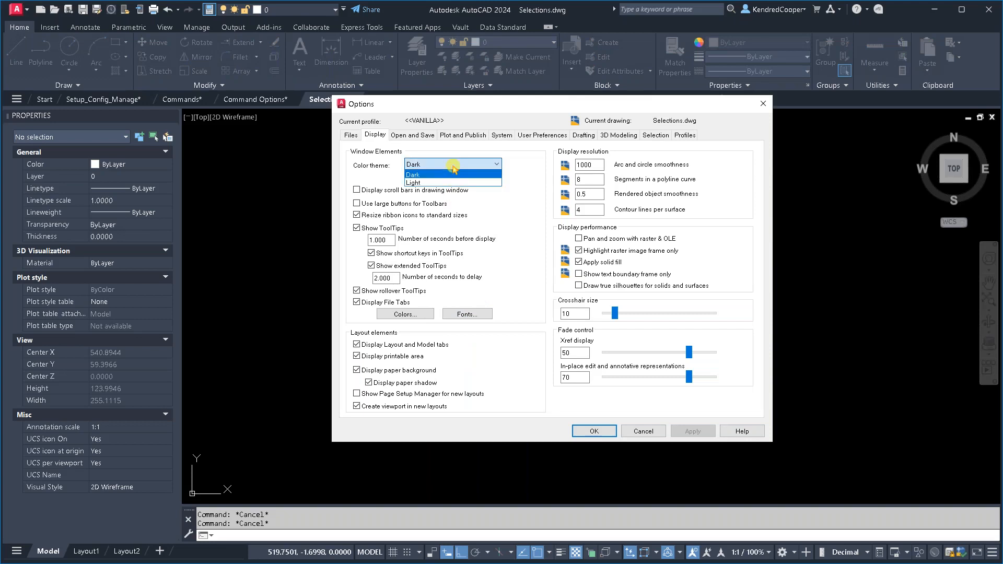
click(454, 182)
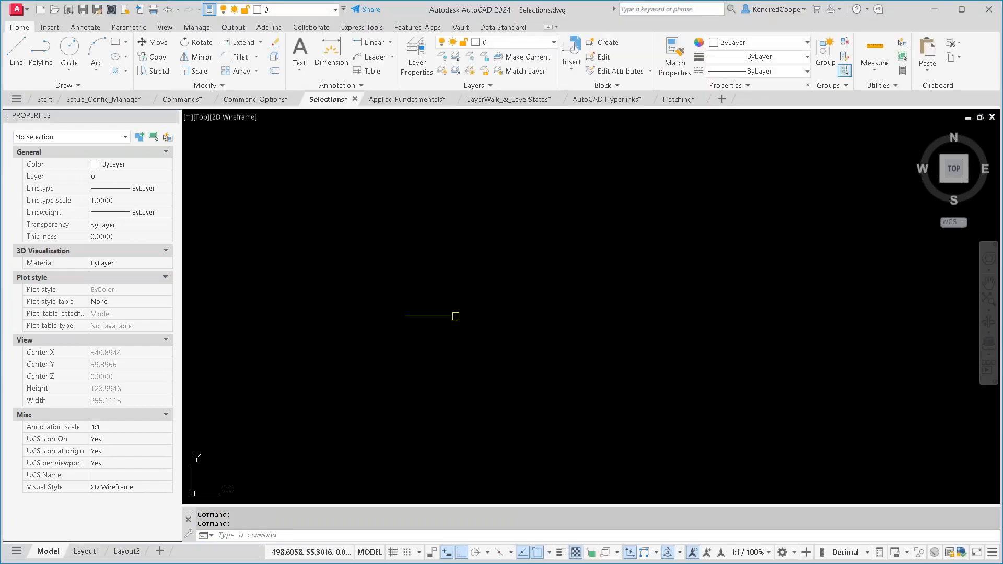
- Try to run the SCREENMENU command
text(SCREENM)
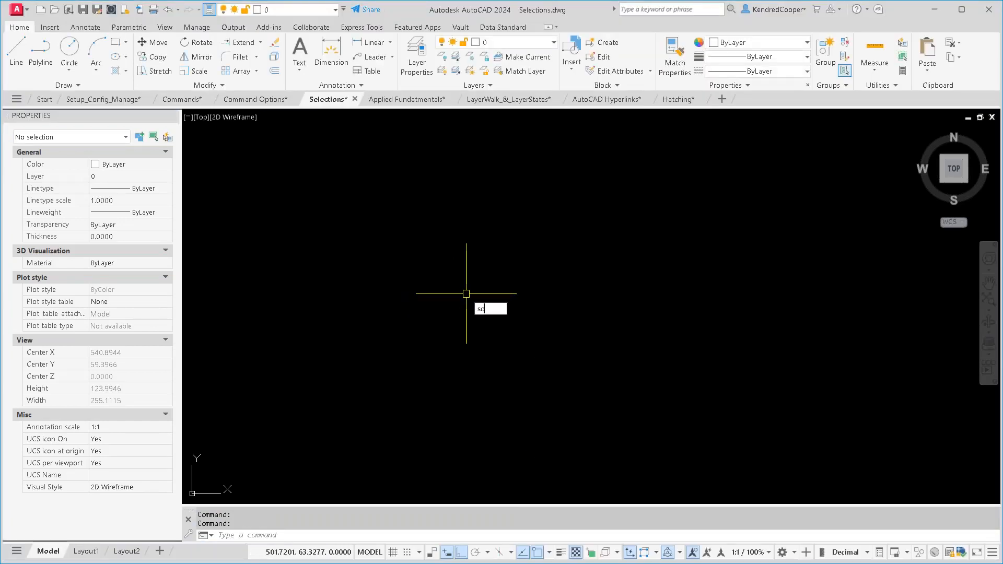
text(enu)
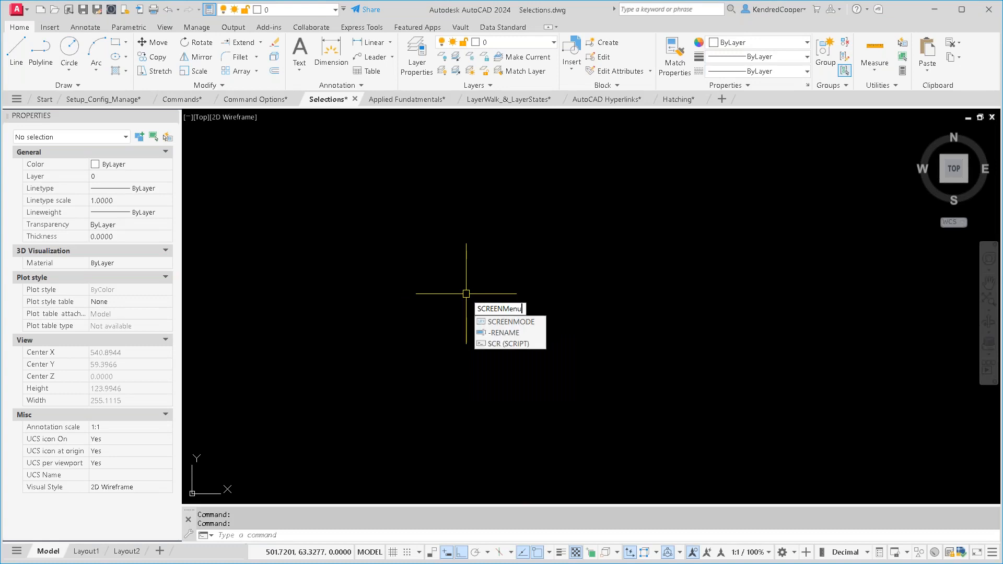
key(Return)
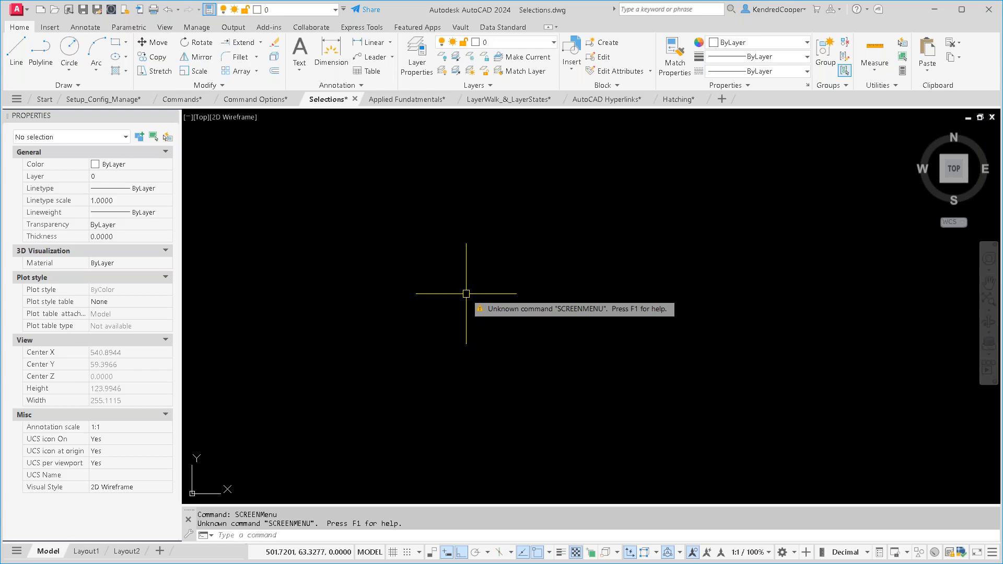
- Restore the built-in screenmenu command with REDEFINE
text(REDEFINE)
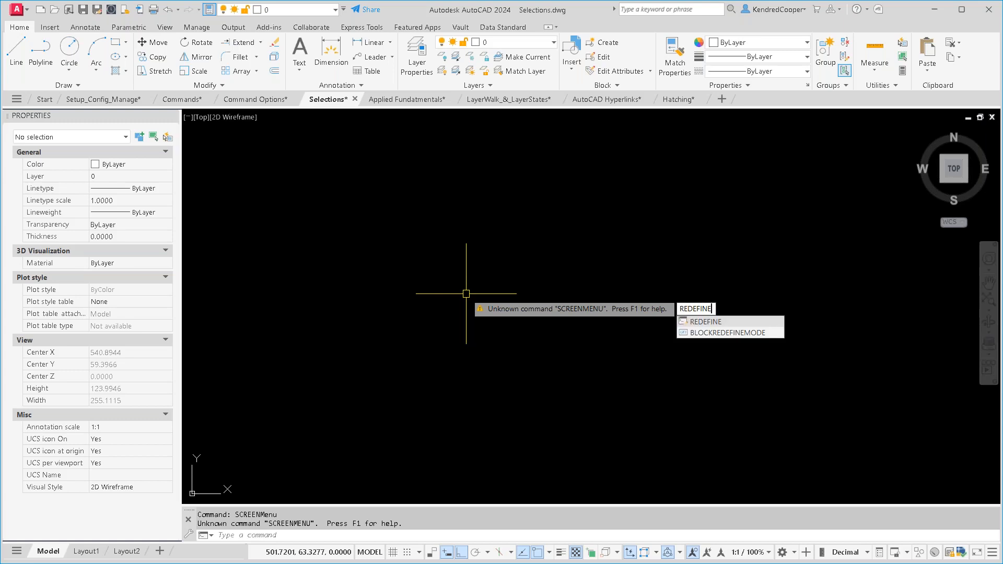
key(Return)
text(scre)
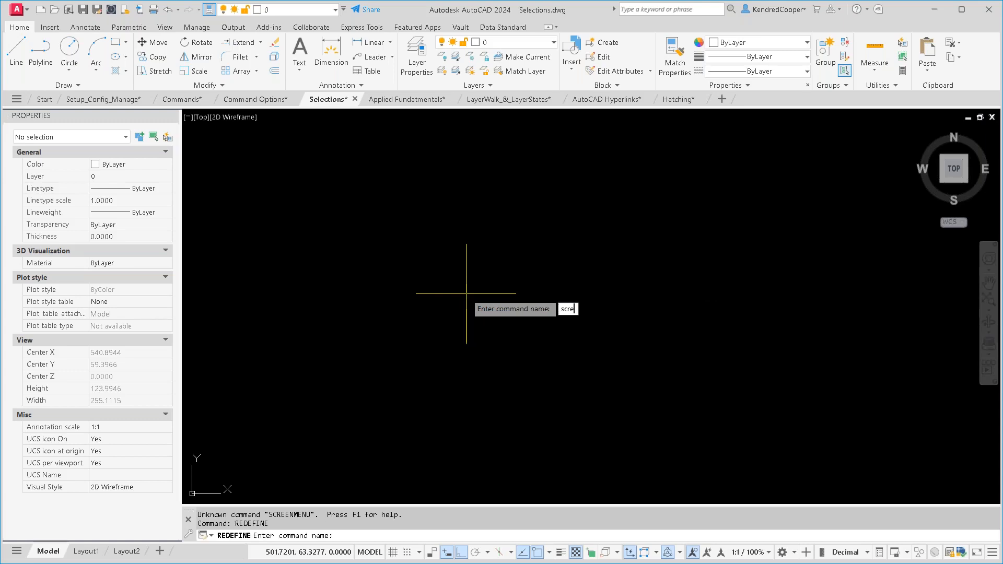
text(enmenu)
key(Return)
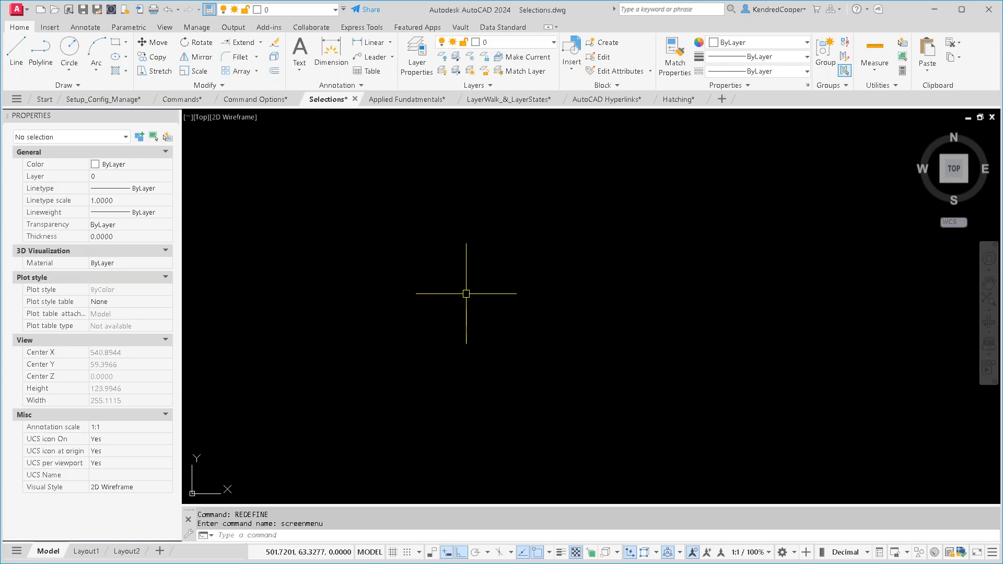
- Turn on the legacy screen menu by setting SCREENMENU to 1
text(SCREENme)
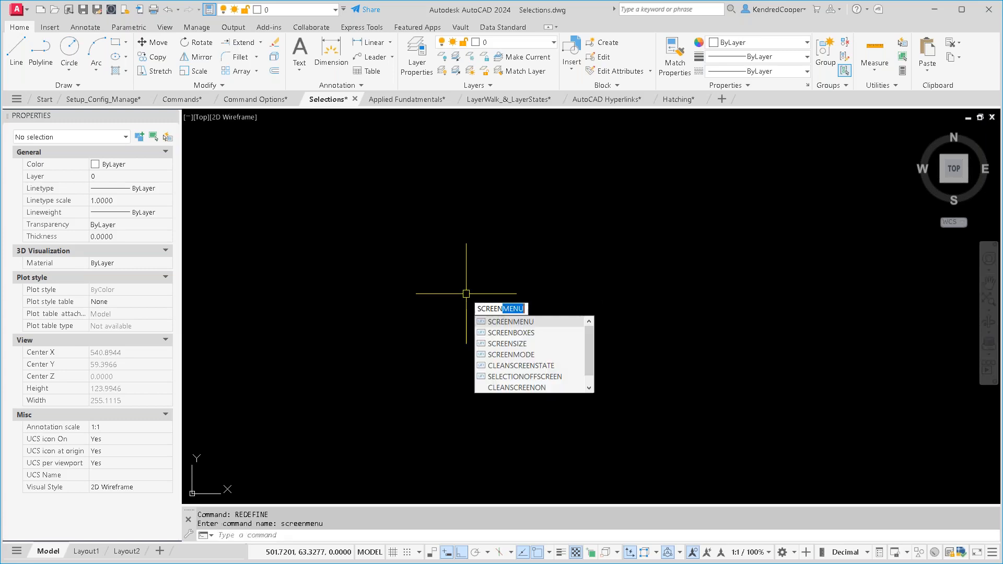
text(nu)
key(Return)
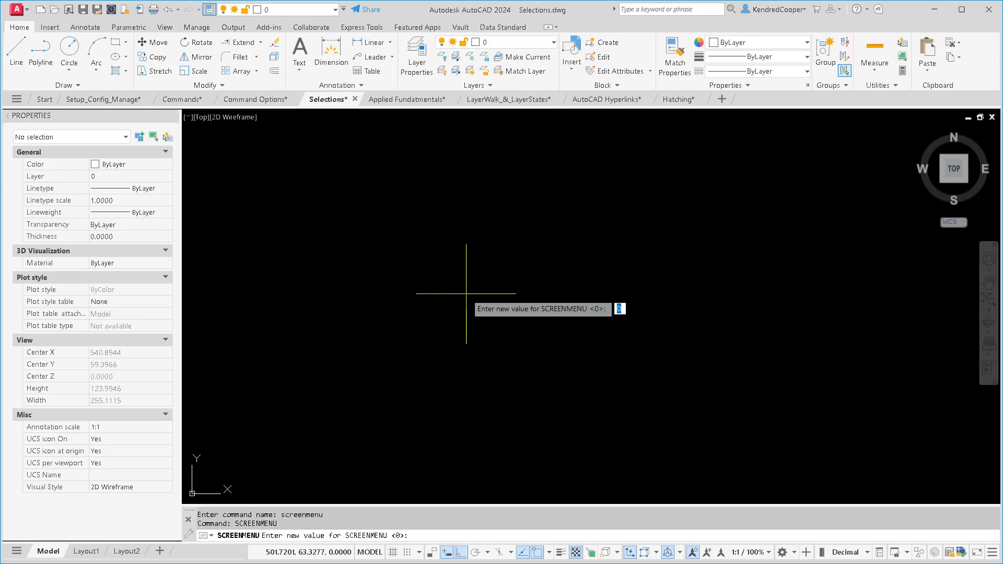
text(1)
key(Return)
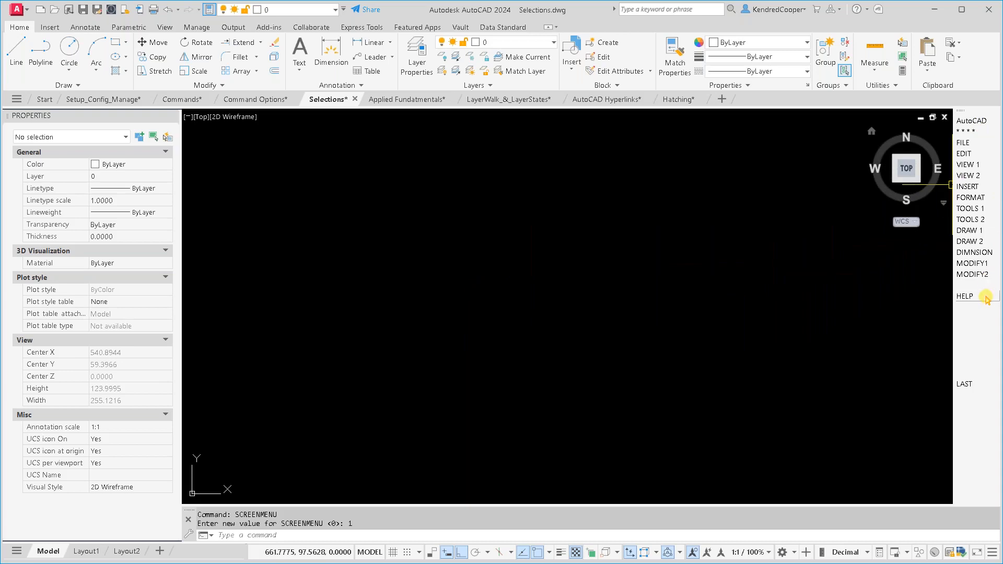
- Try the legacy screen menu by drawing a freehand center-radius circle in the empty drawing area
click(978, 232)
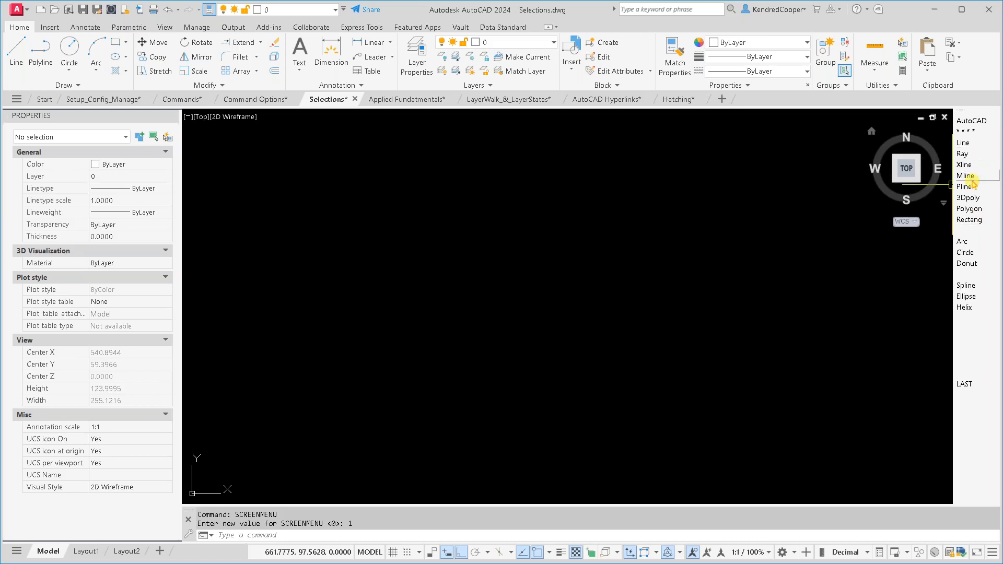
click(977, 252)
click(585, 313)
click(669, 331)
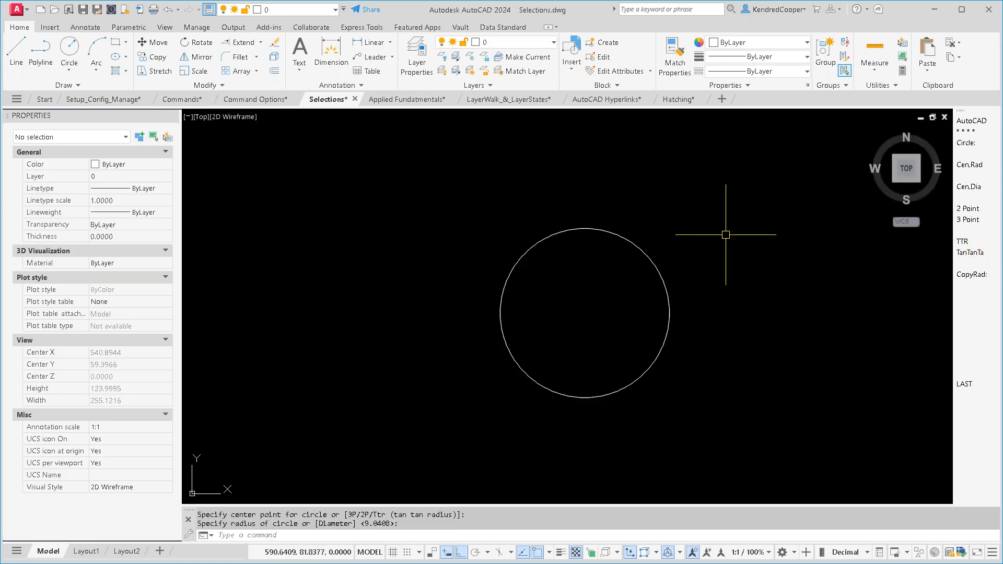
- Erase the white test circle, selecting it with a crossing window
text(e)
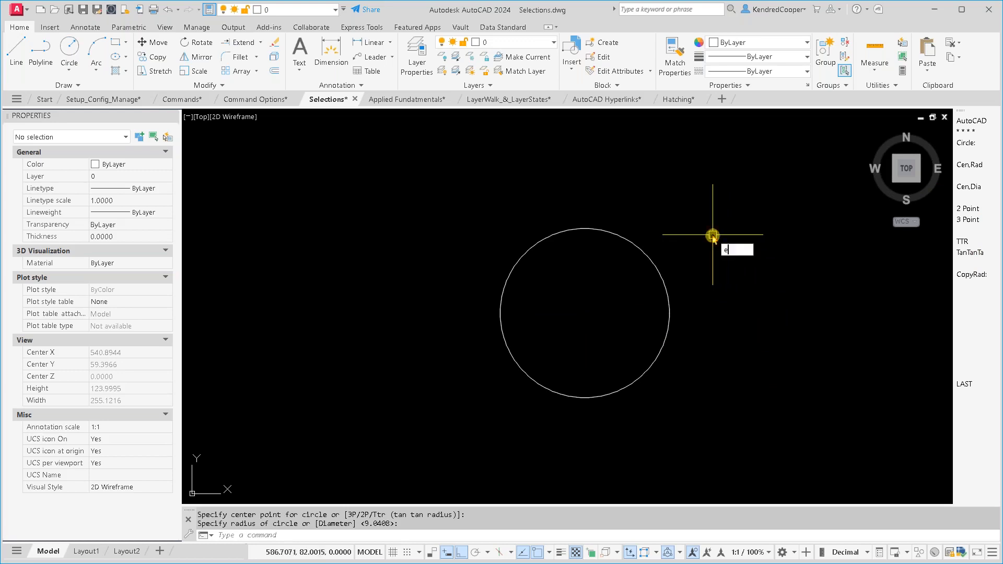
key(Return)
click(713, 235)
click(618, 294)
key(Return)
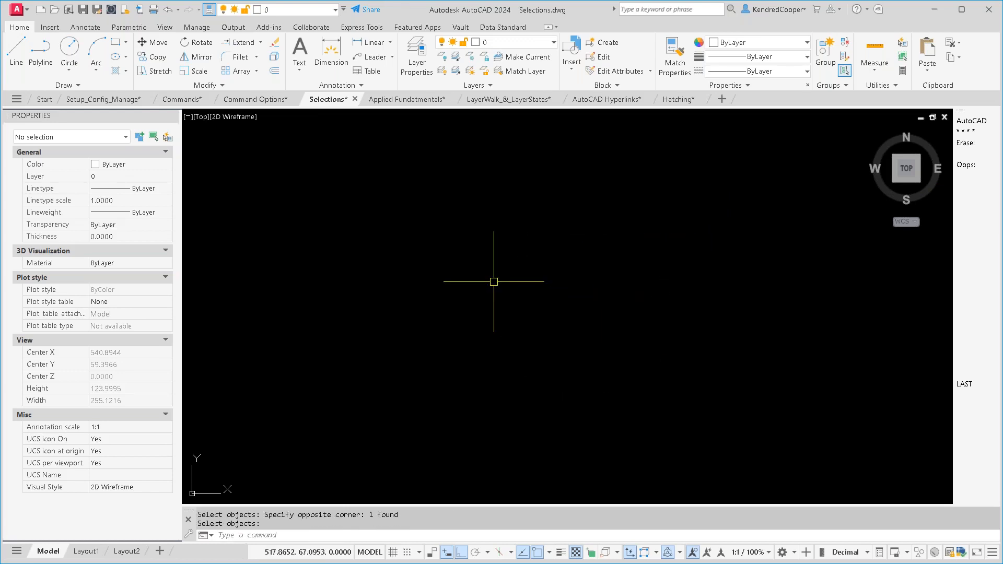
- Check the FILEDIA system variable without changing it, and view the file-opening dialog before dismissing it
text(file)
key(BackSpace)
key(BackSpace)
key(BackSpace)
key(BackSpace)
key(BackSpace)
key(Escape)
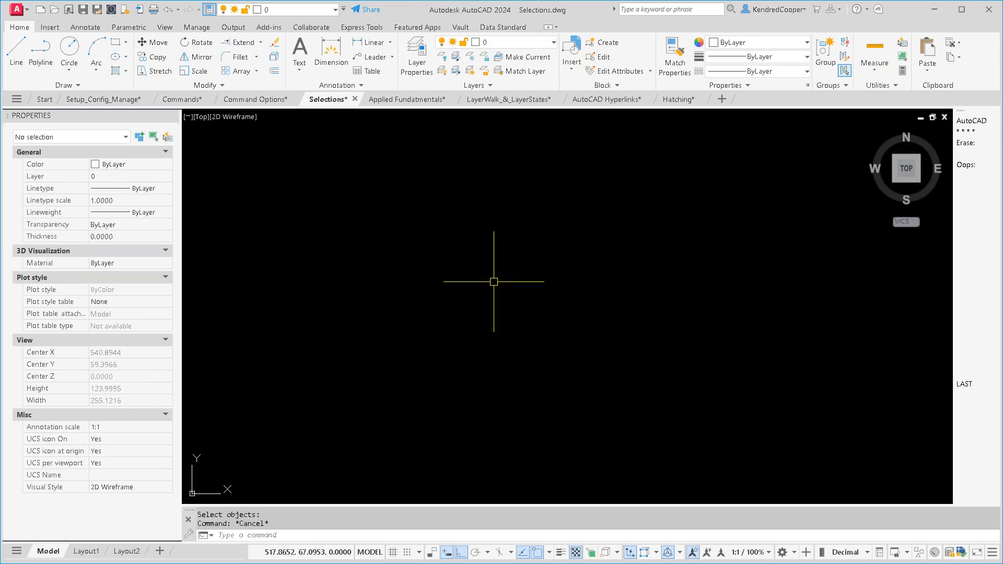
text(FILEDIA)
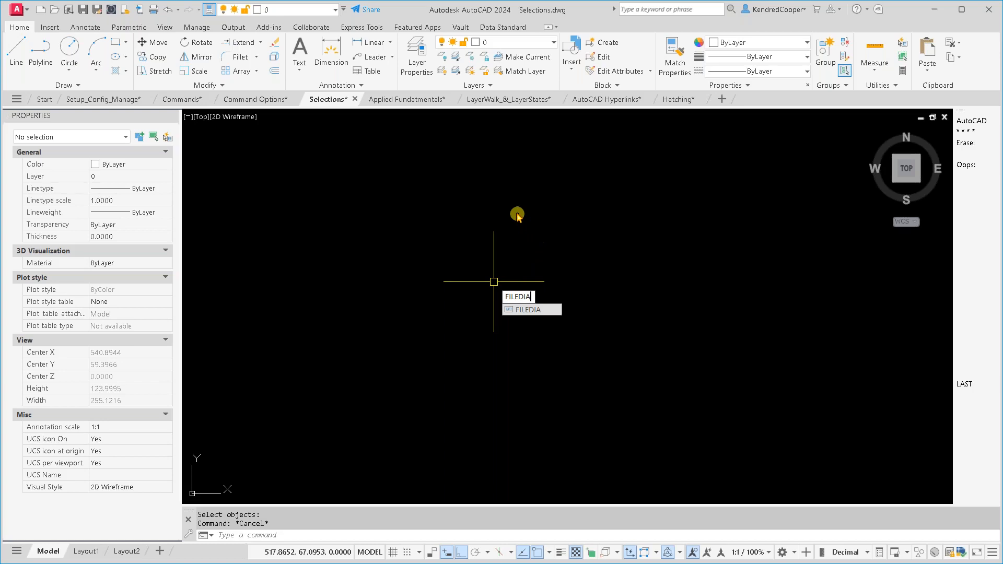
key(Return)
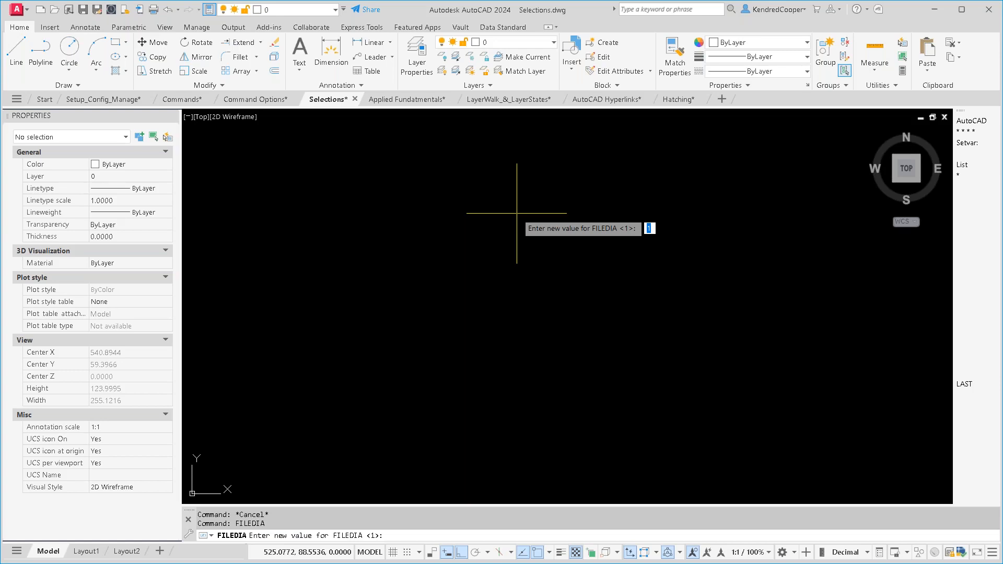
key(Escape)
key(Escape)
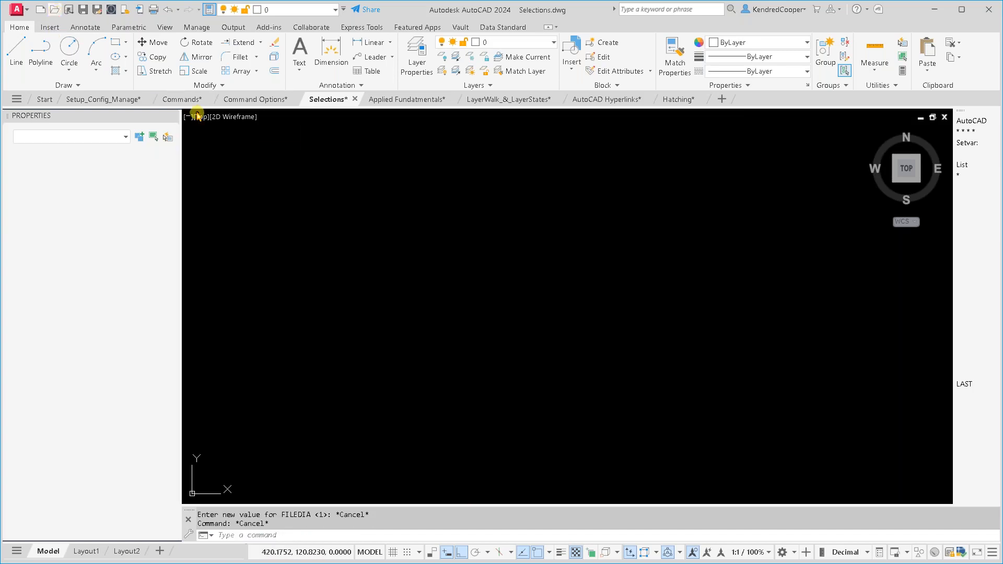
key(ctrl+o)
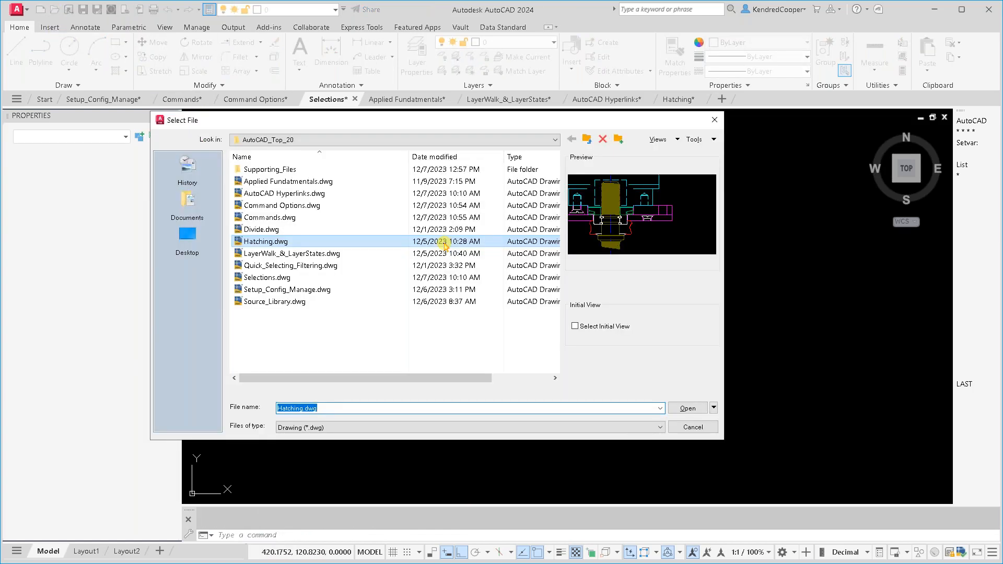
key(Escape)
- Set FILEDIA to 0, start opening a drawing to check how the file name is requested, and cancel
text(filedia)
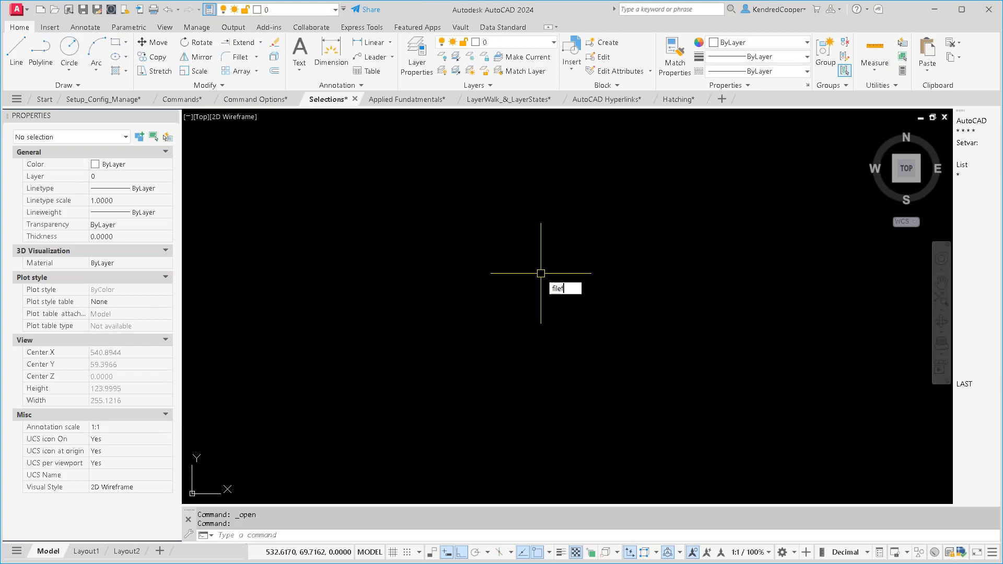
key(Return)
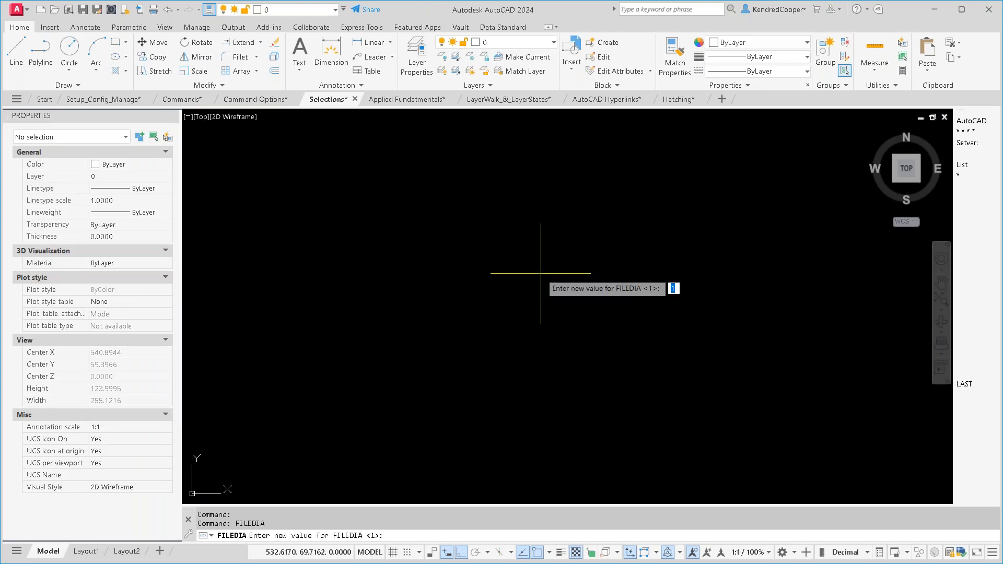
text(0)
key(Return)
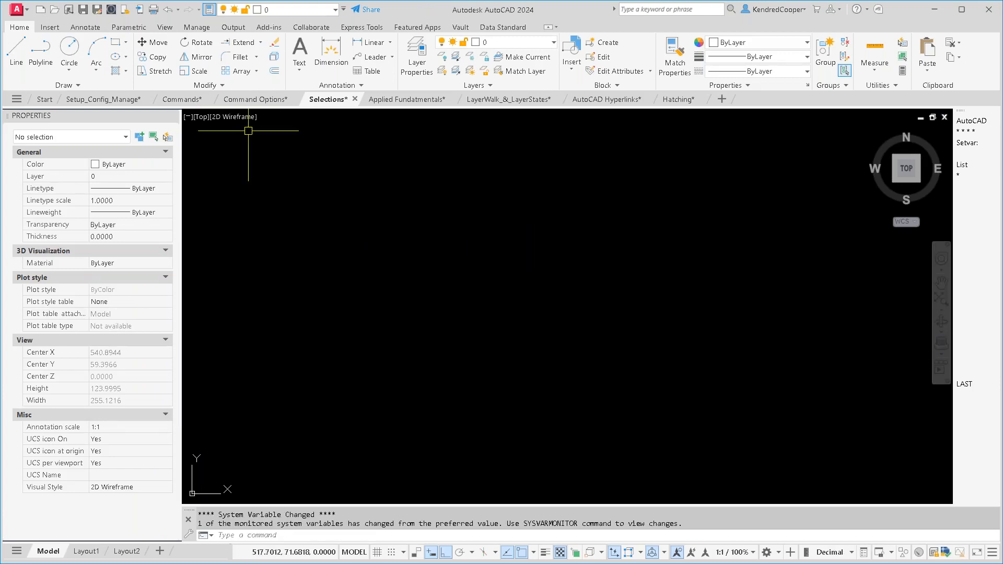
click(55, 9)
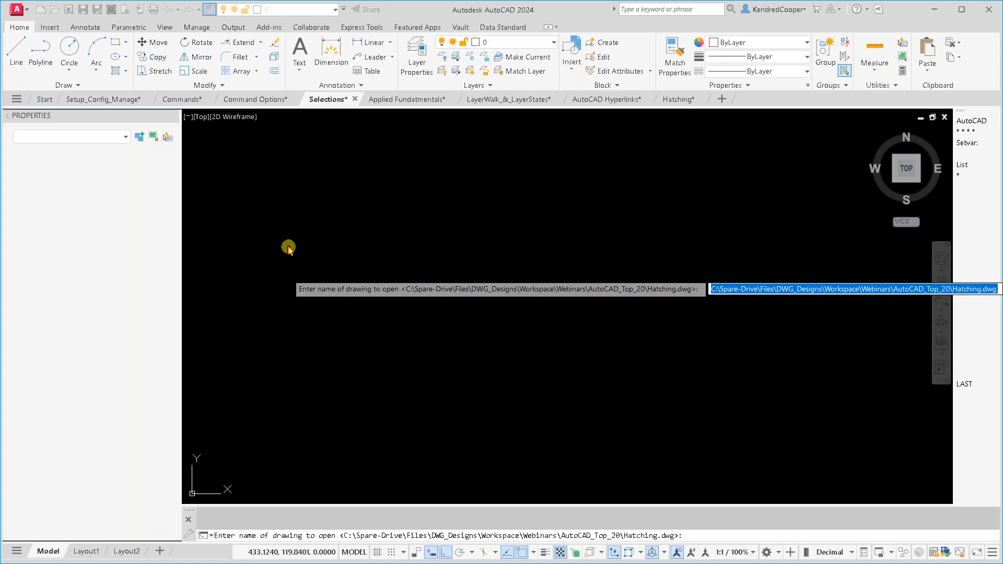
key(Escape)
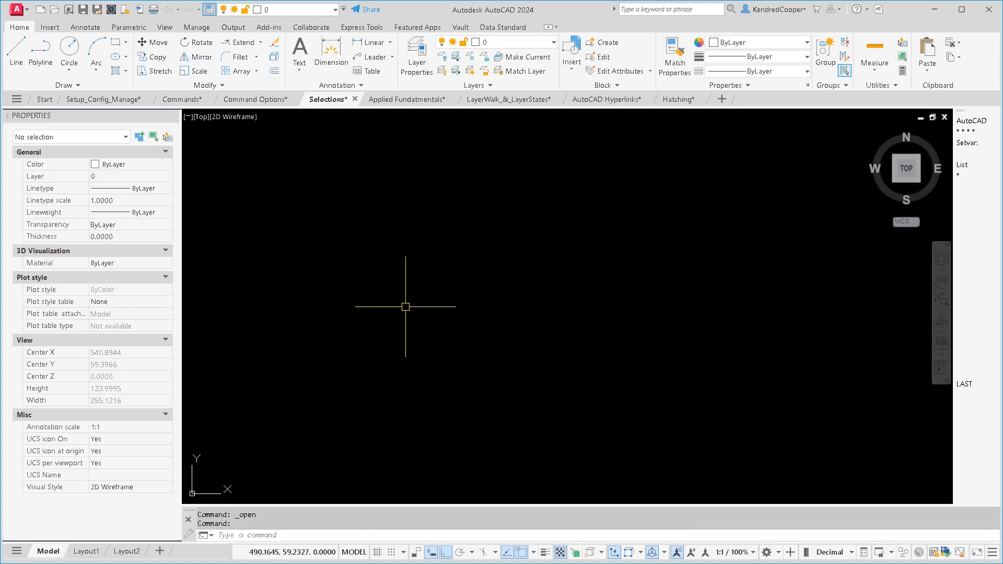
- Set FILEDIA back to 1 to use file dialogs again
text(filedia)
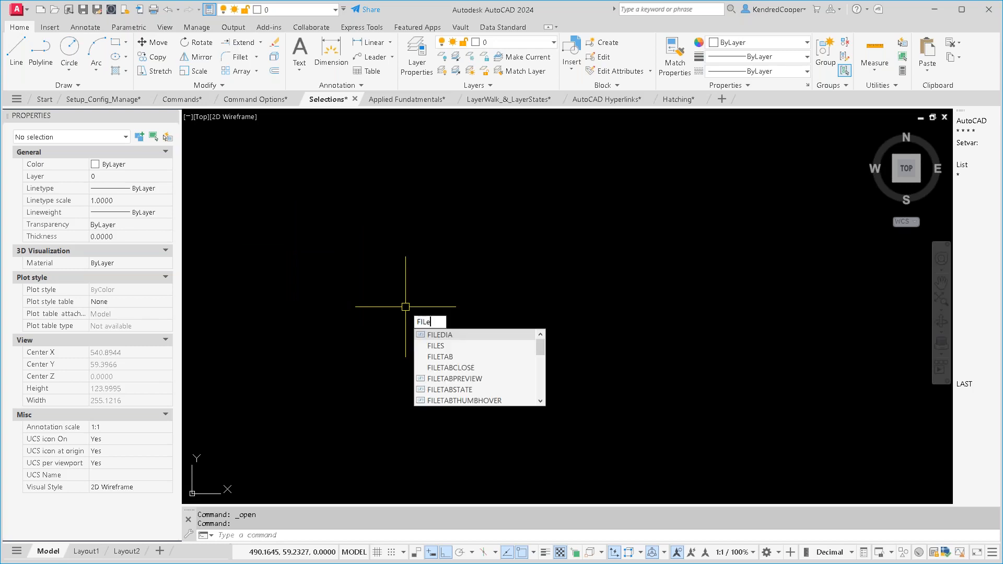
key(Return)
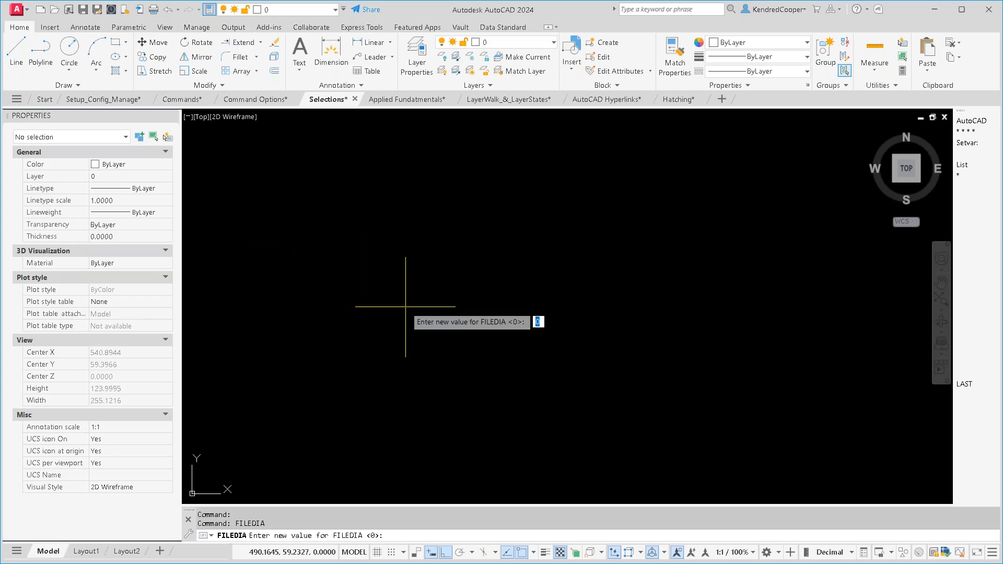
text(1)
key(Return)
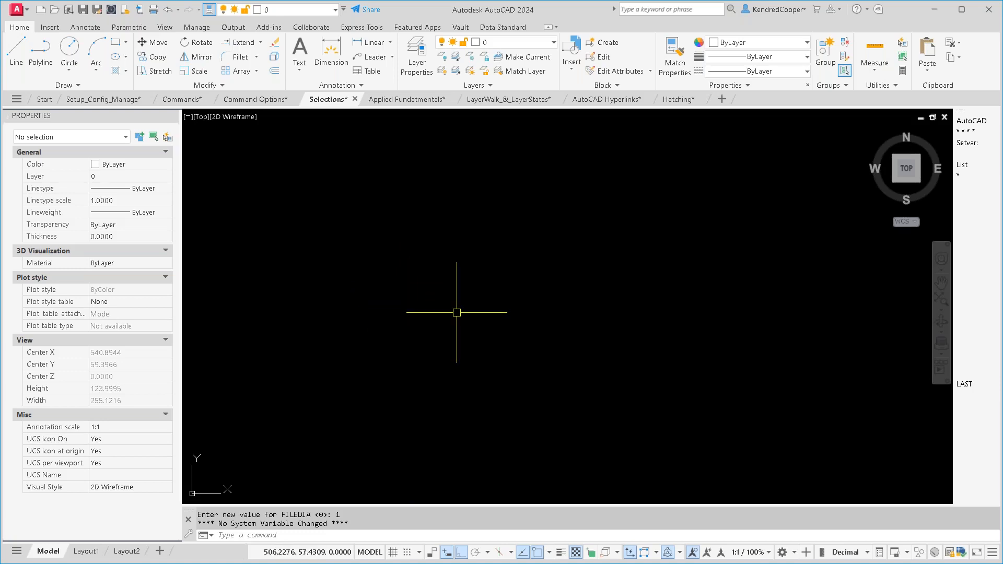
- Examine the macro of the 5 o'clock!!! command under Quick Access Toolbar 1 using CUI, and leave without changes
text(CUI)
key(Return)
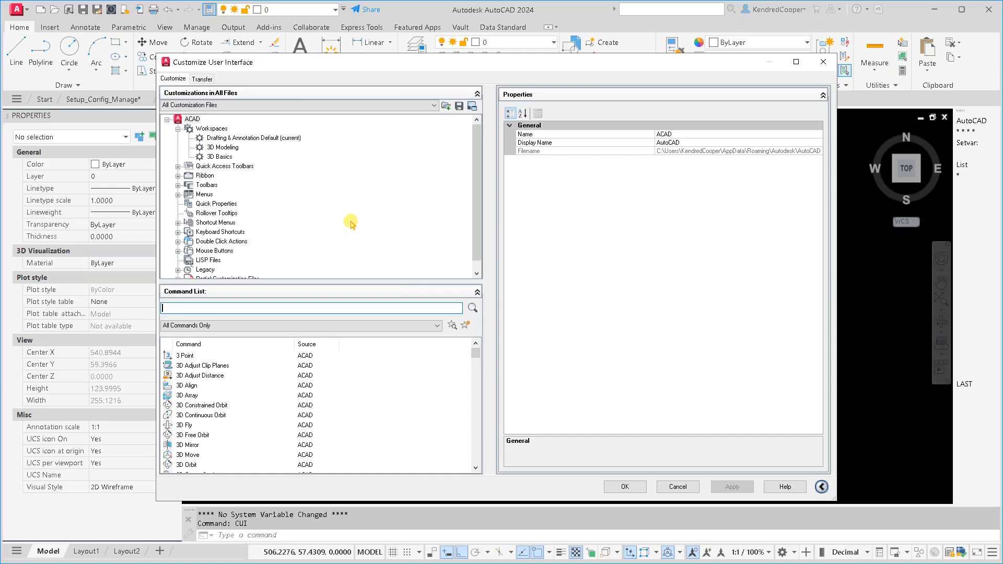
scroll(338, 222, down, 1)
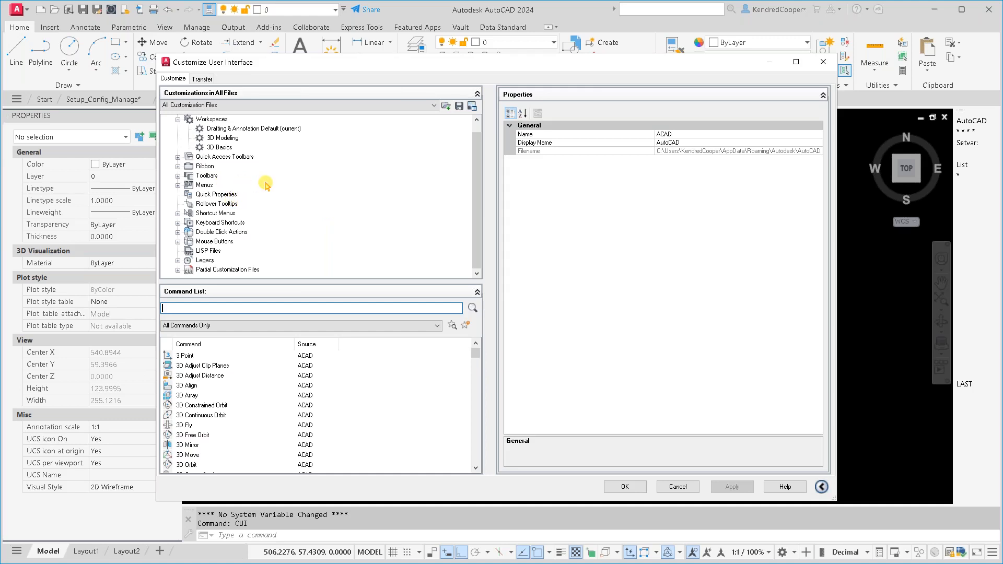
click(177, 157)
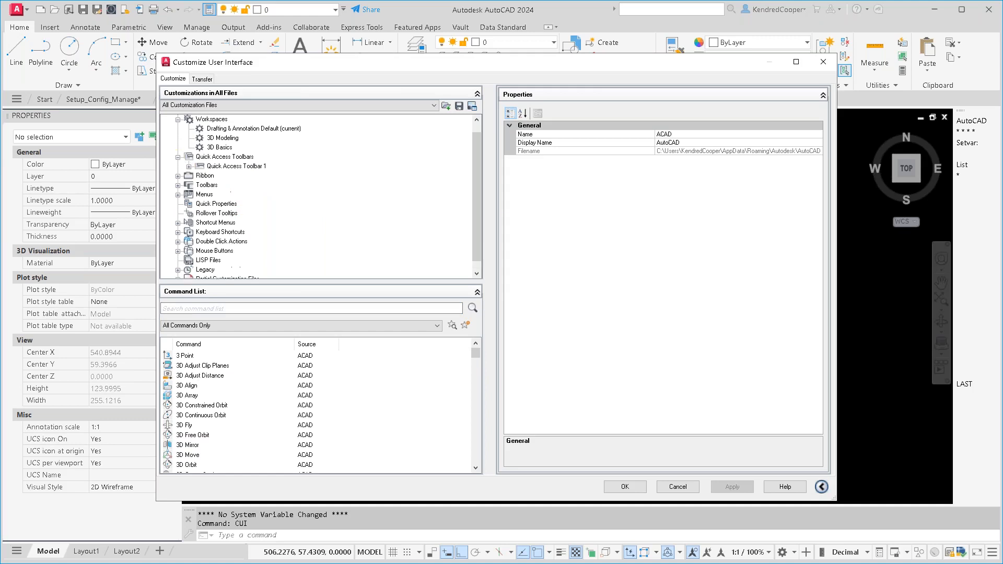
click(189, 167)
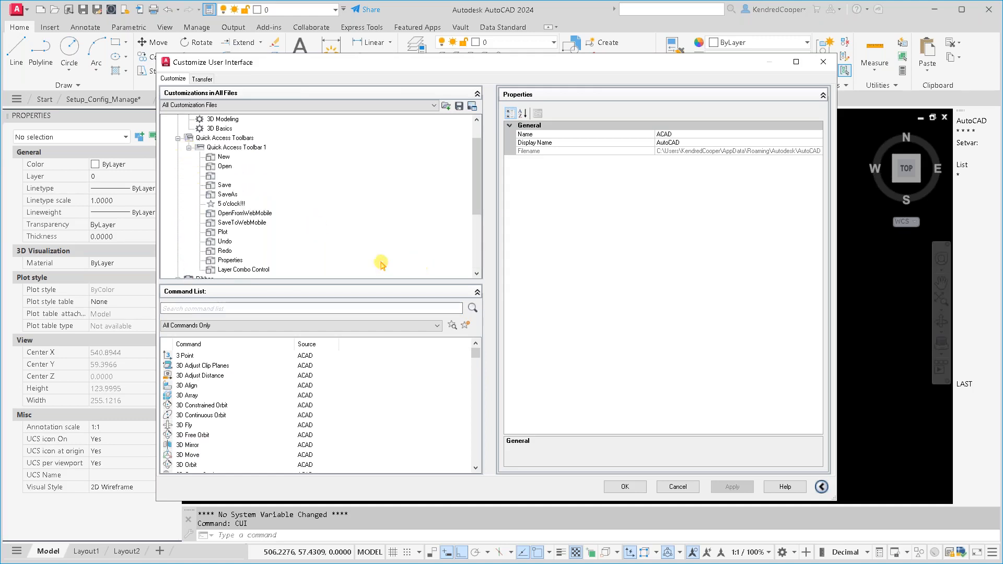
click(235, 204)
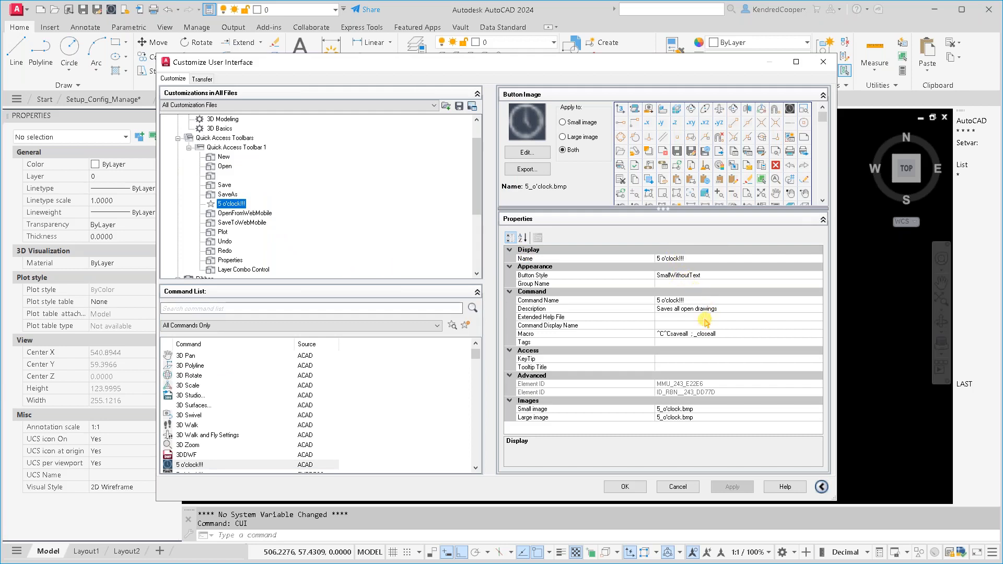
click(720, 335)
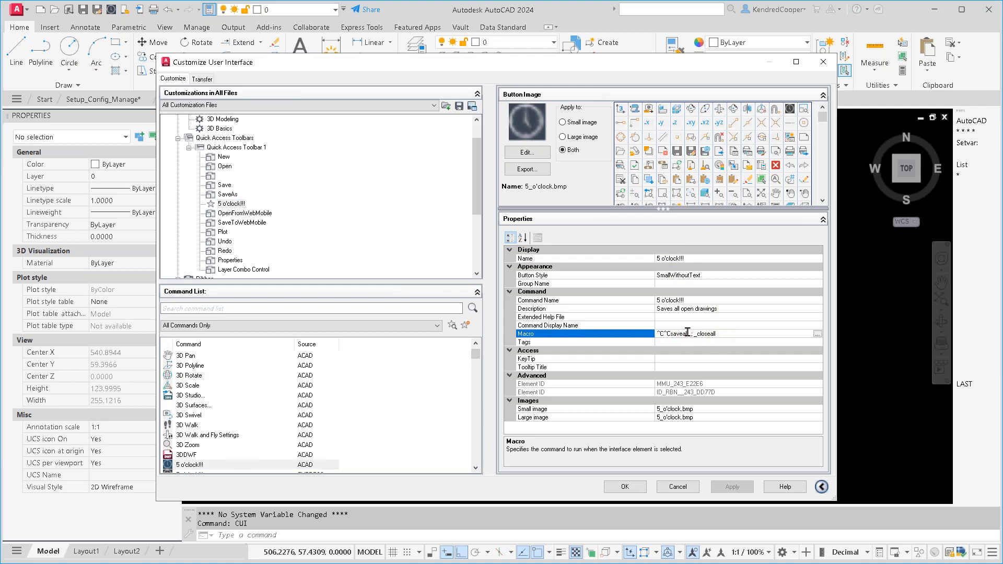
mouse_move(688, 334)
mouse_down()
mouse_move(671, 333)
mouse_move(724, 336)
mouse_move(698, 340)
mouse_up()
click(710, 336)
click(681, 486)
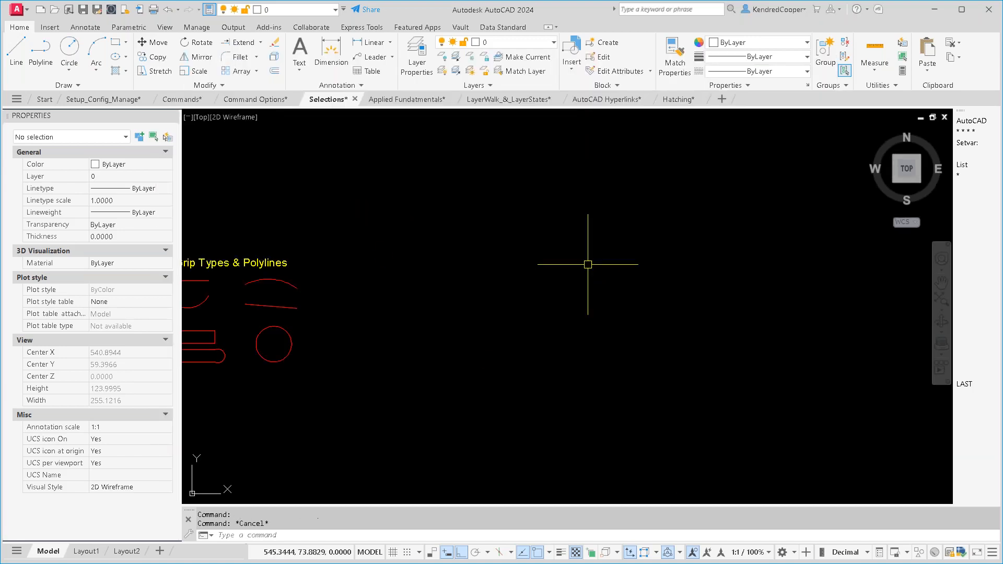
- Switch to the LayerWalk_&_LayerStates.dwg drawing
middle_click(562, 251)
middle_click(562, 251)
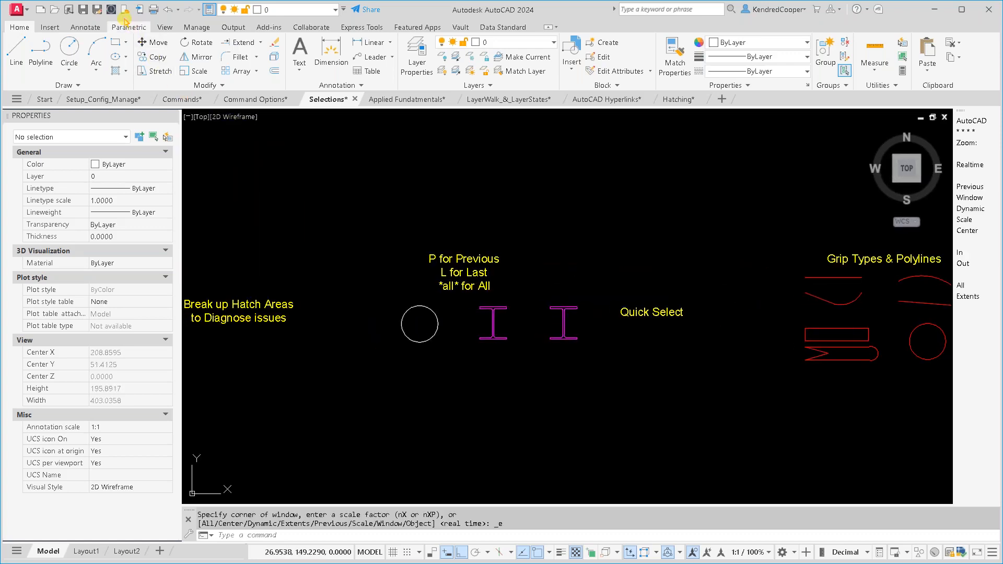
click(158, 61)
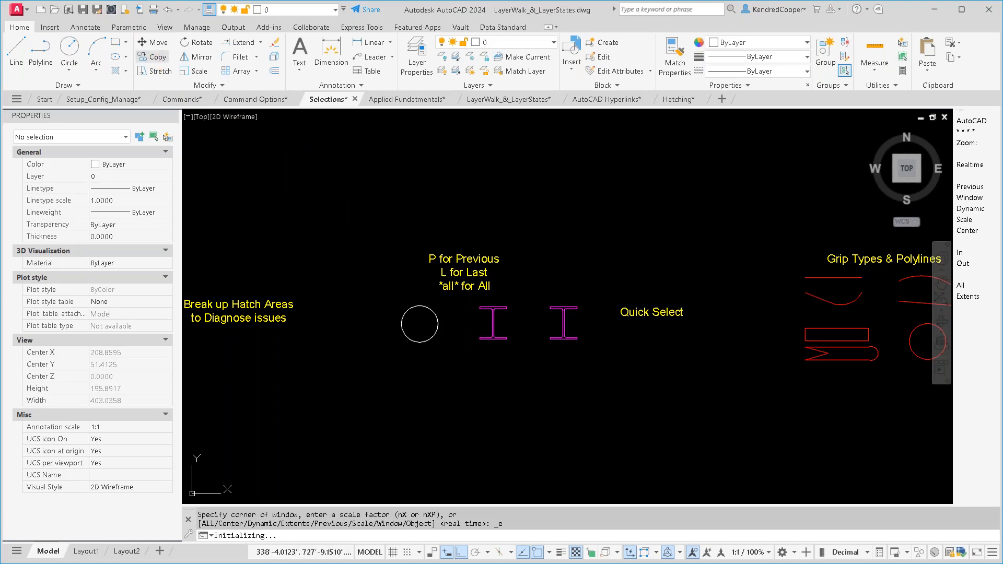